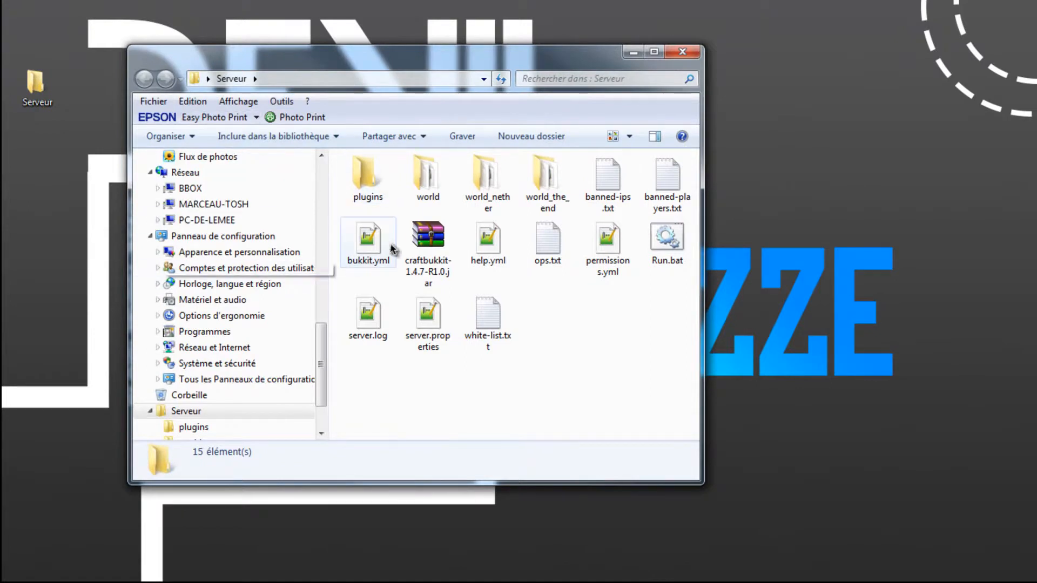
- Open the plugins folder inside the Serveur folder and minimise its window
double_click(357, 186)
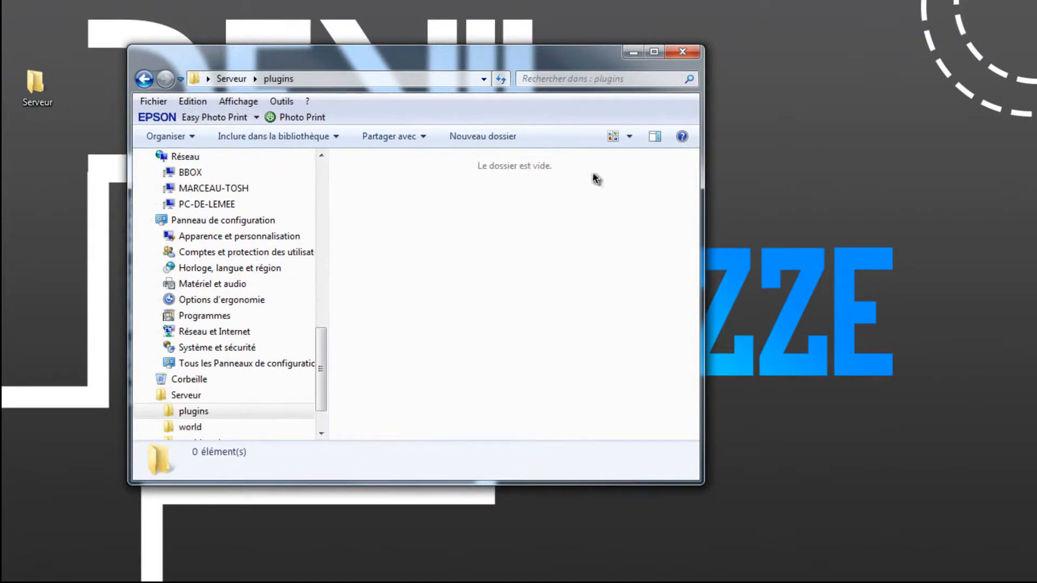
left_click(143, 80)
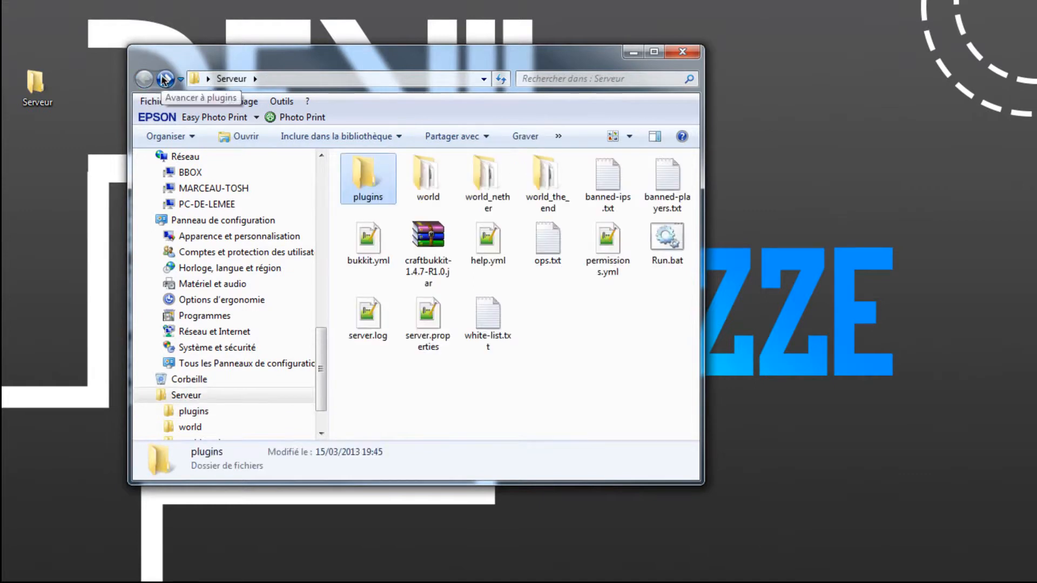
left_click(167, 80)
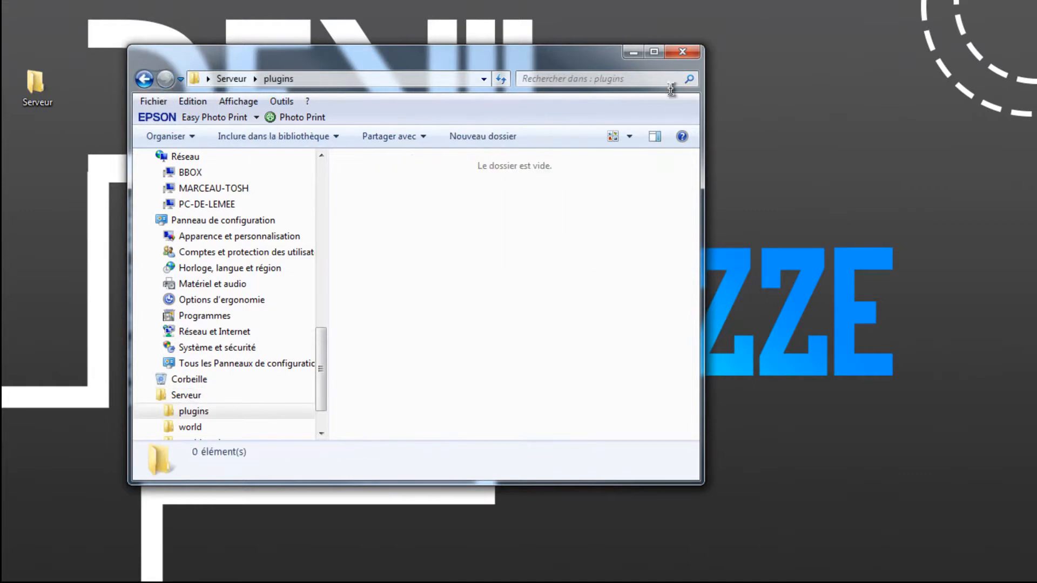
left_click(633, 53)
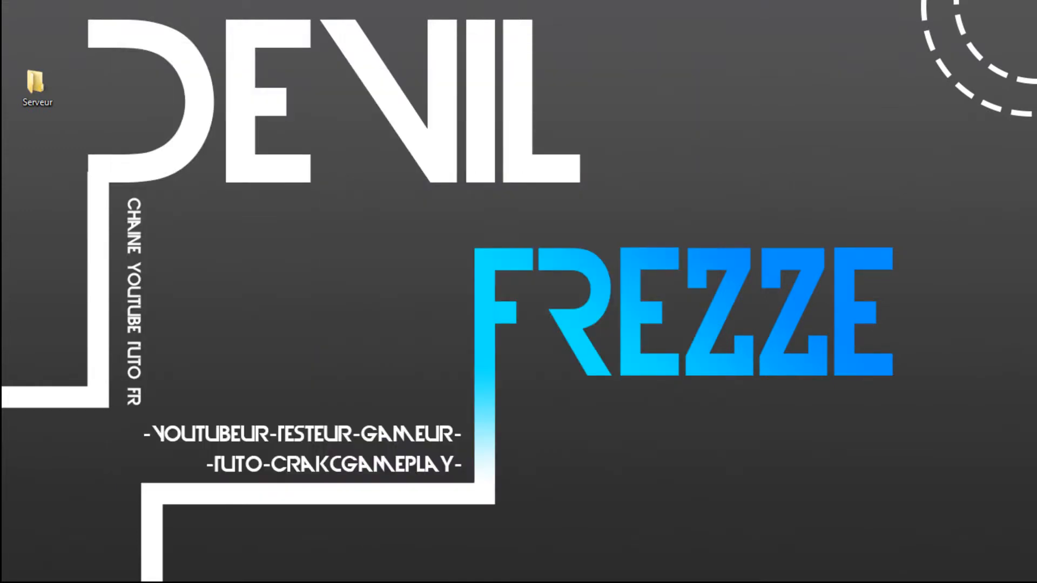
- Switch to Firefox, go to Bukkit's Get Plugins page and open the WorldEdit plugin in a new tab
key("alt+Tab")
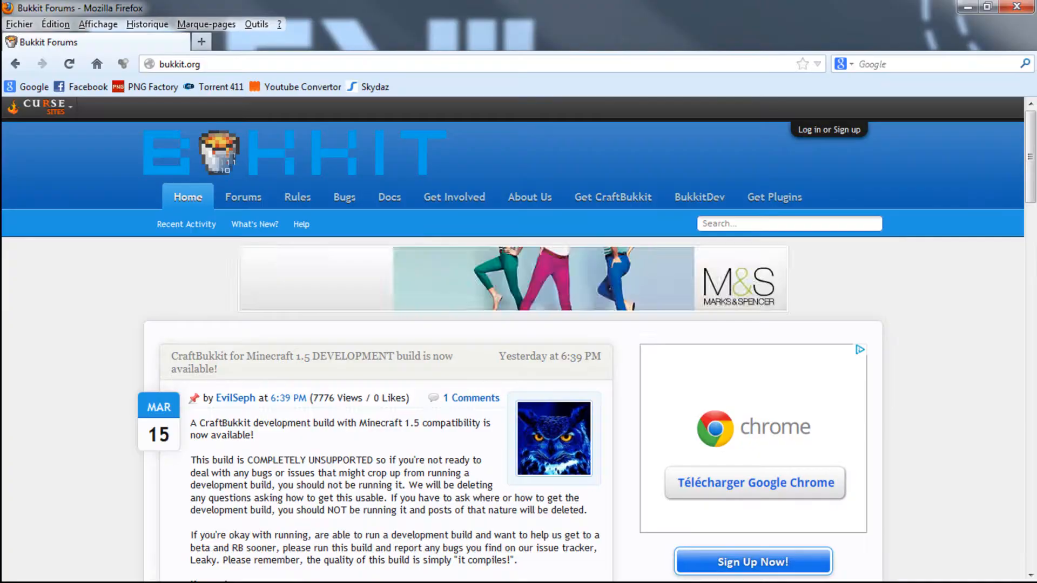
left_click(776, 201)
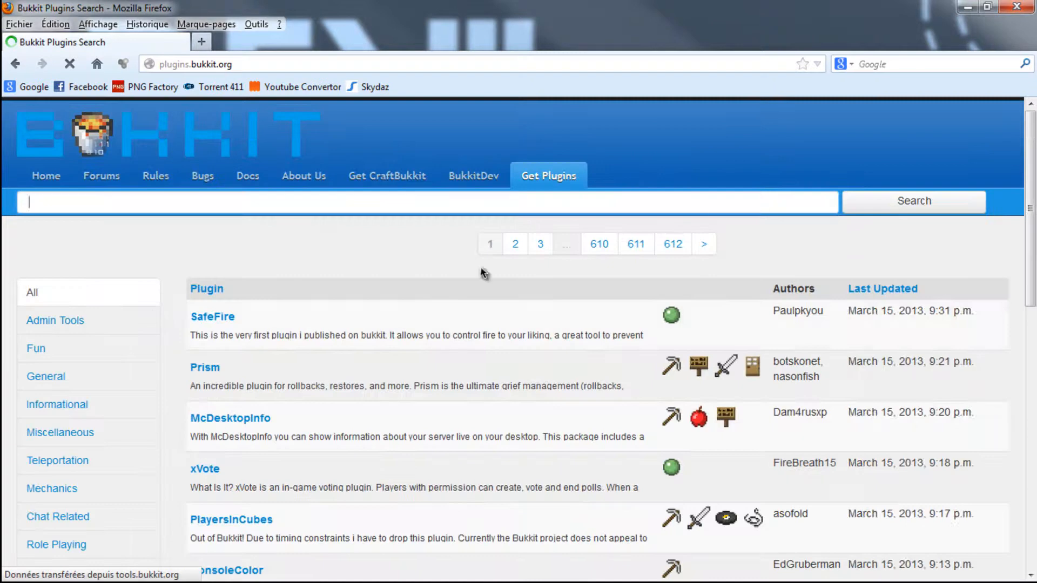
scroll(153, 314, "down", 10)
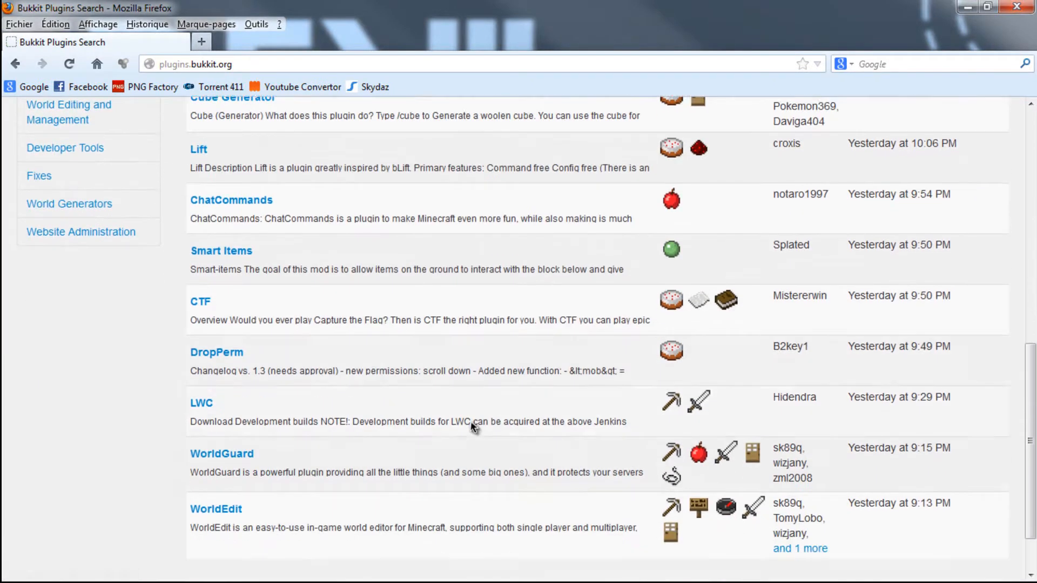
scroll(315, 440, "up", 10)
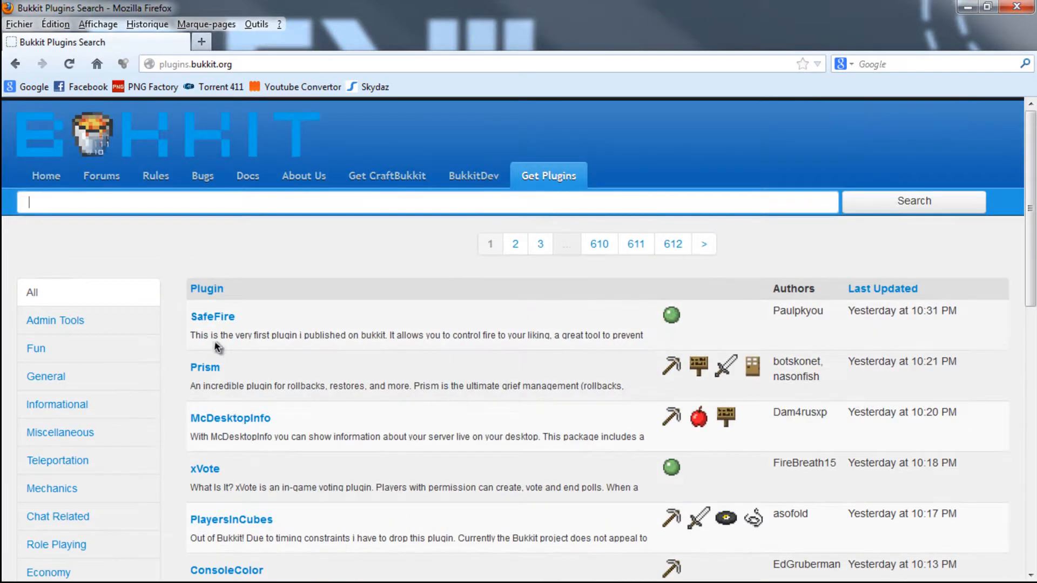
scroll(217, 353, "down", 8)
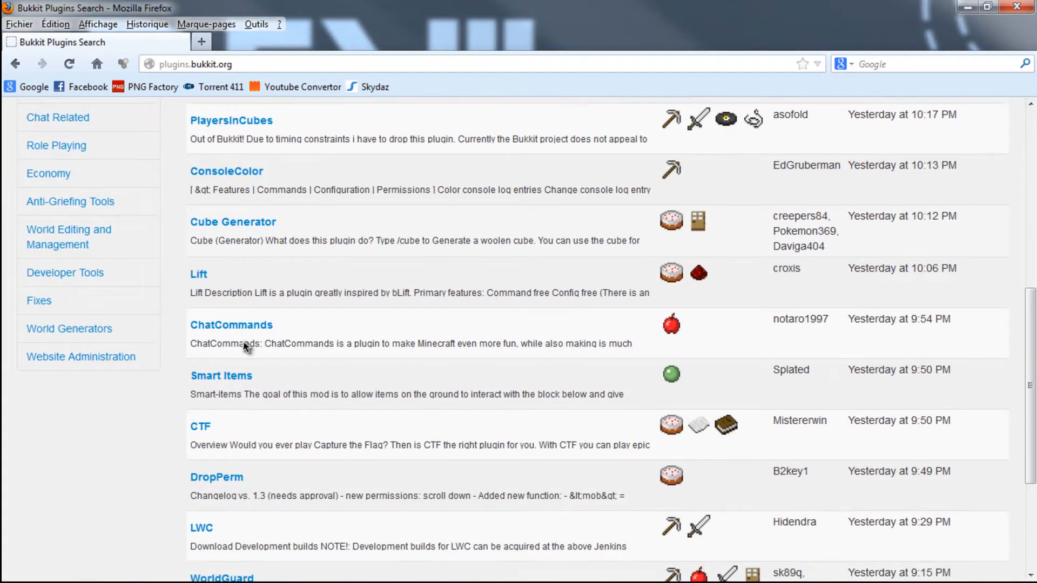
scroll(246, 346, "down", 1)
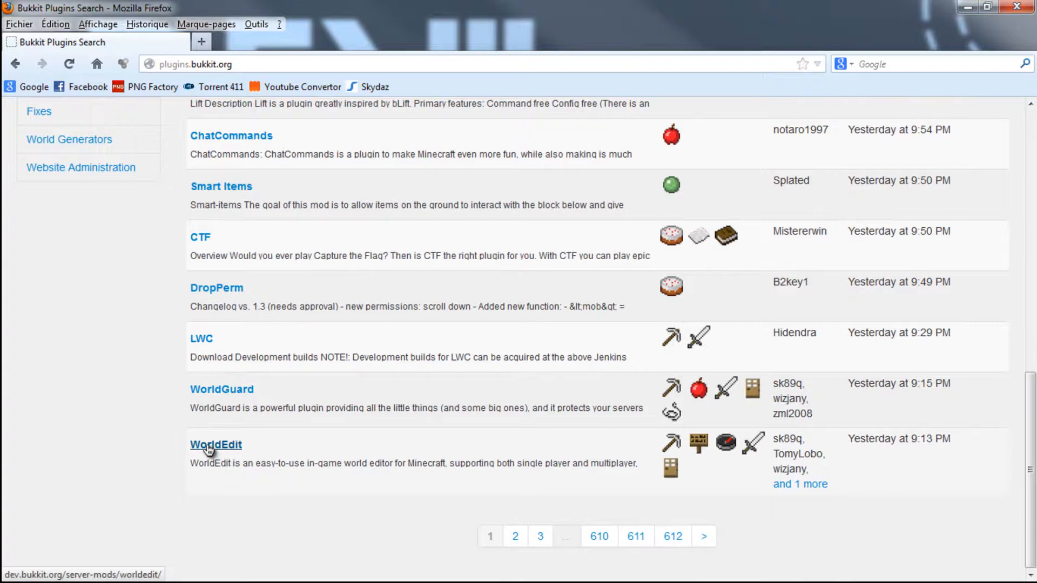
right_click(209, 448)
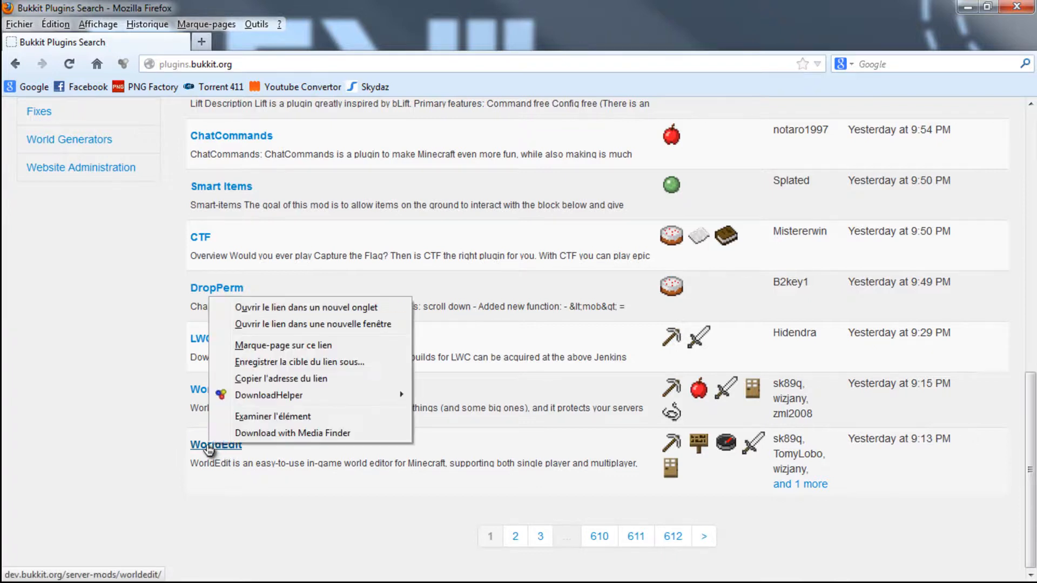
left_click(302, 305)
- Search the plugins for "Essentials Group Manager | Group Maker", view its page in a new tab and close that tab
scroll(227, 394, "up", 5)
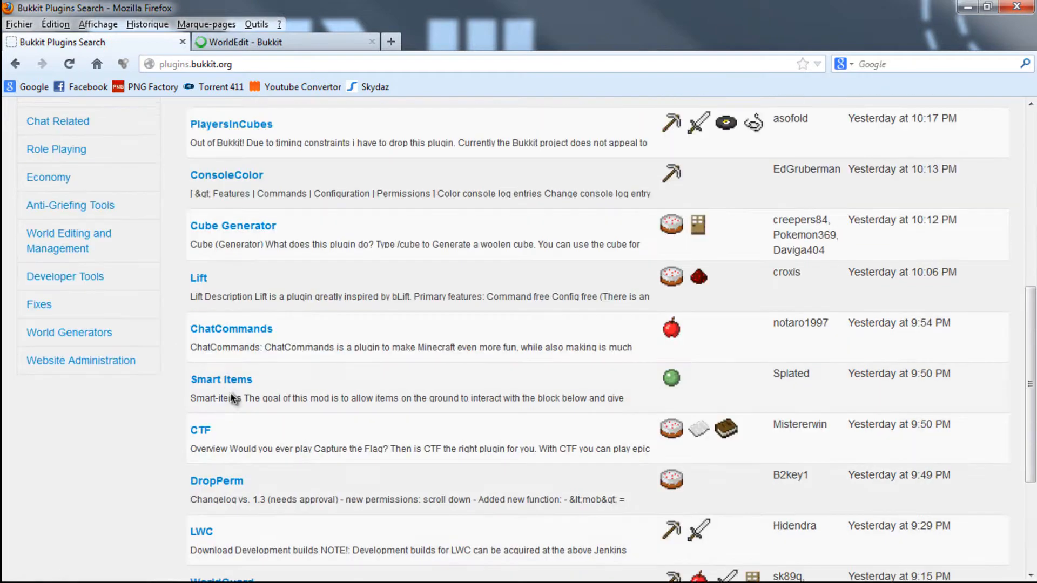
scroll(213, 502, "up", 5)
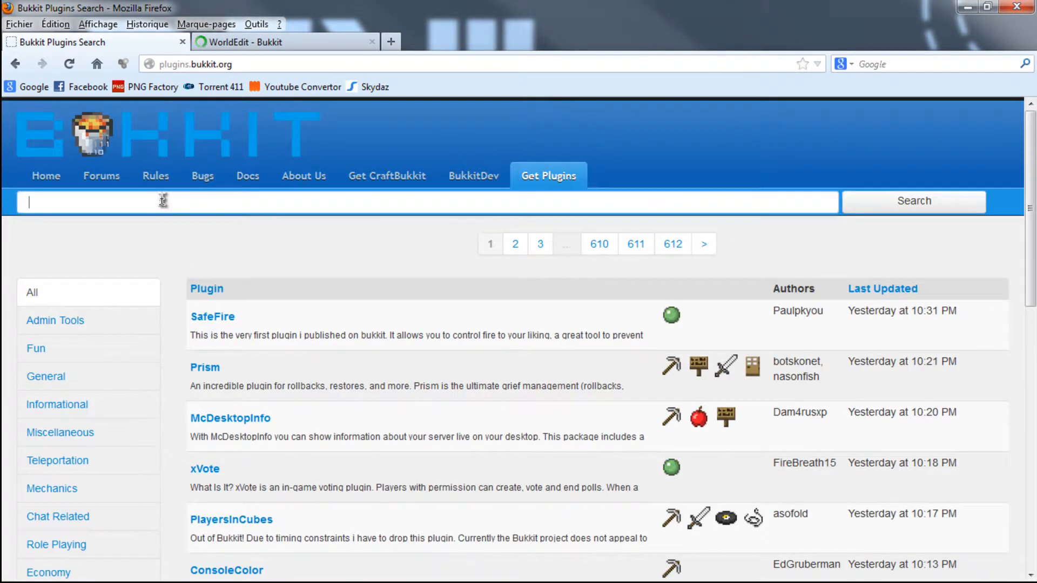
type("sentials")
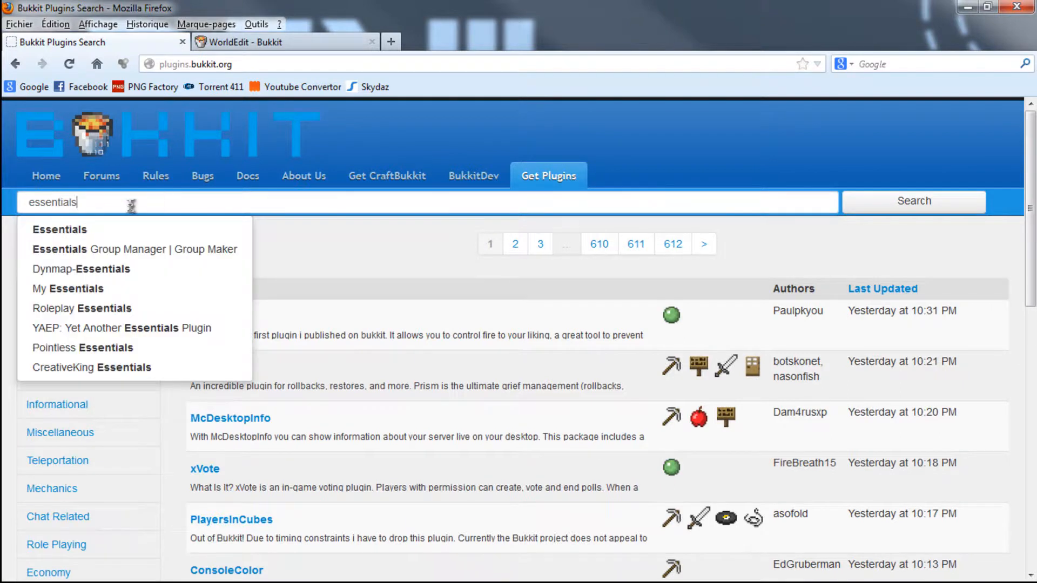
left_click(140, 249)
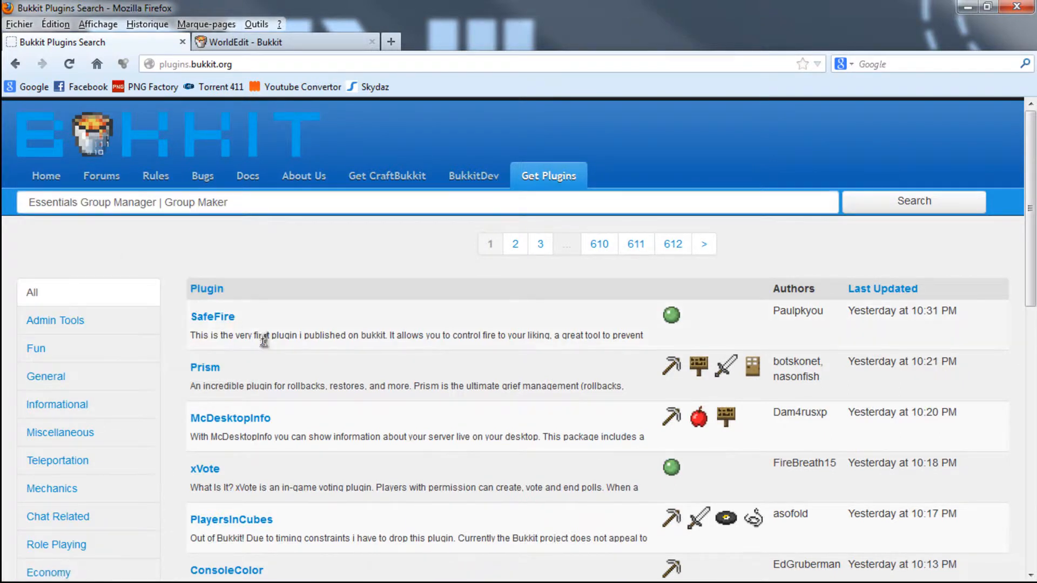
left_click(833, 215)
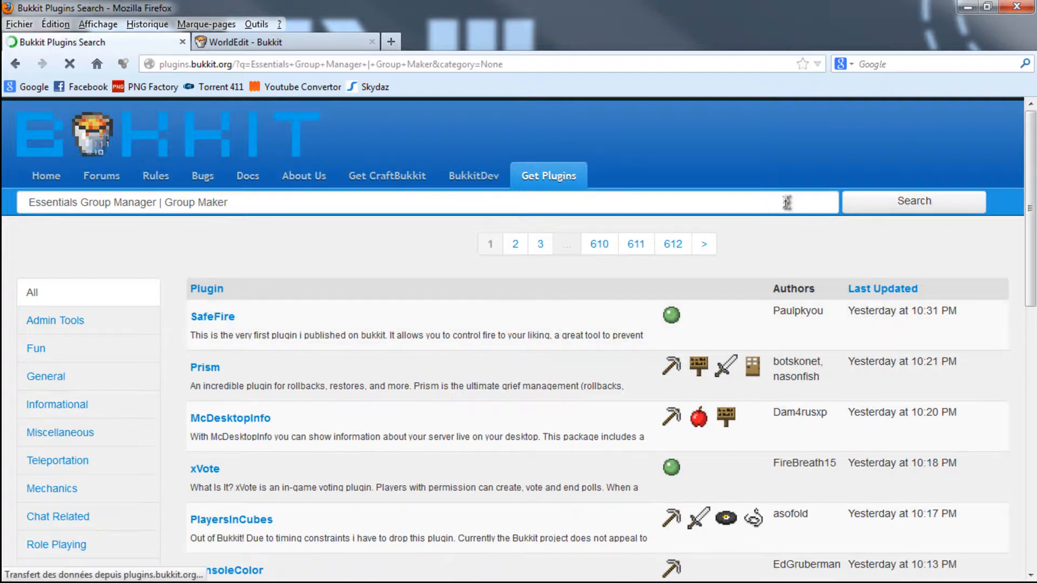
right_click(282, 284)
left_click(321, 294)
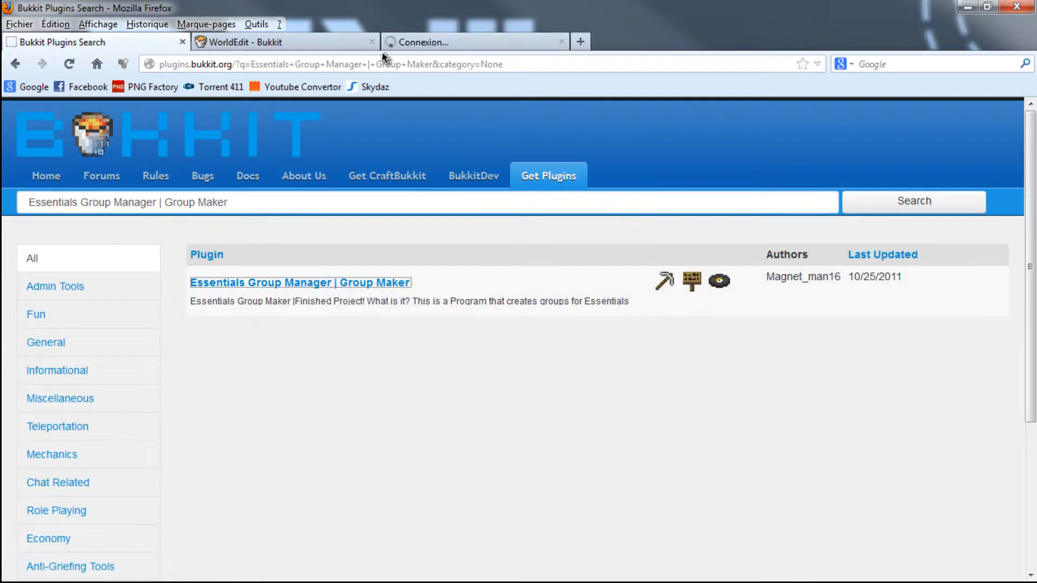
left_click(440, 42)
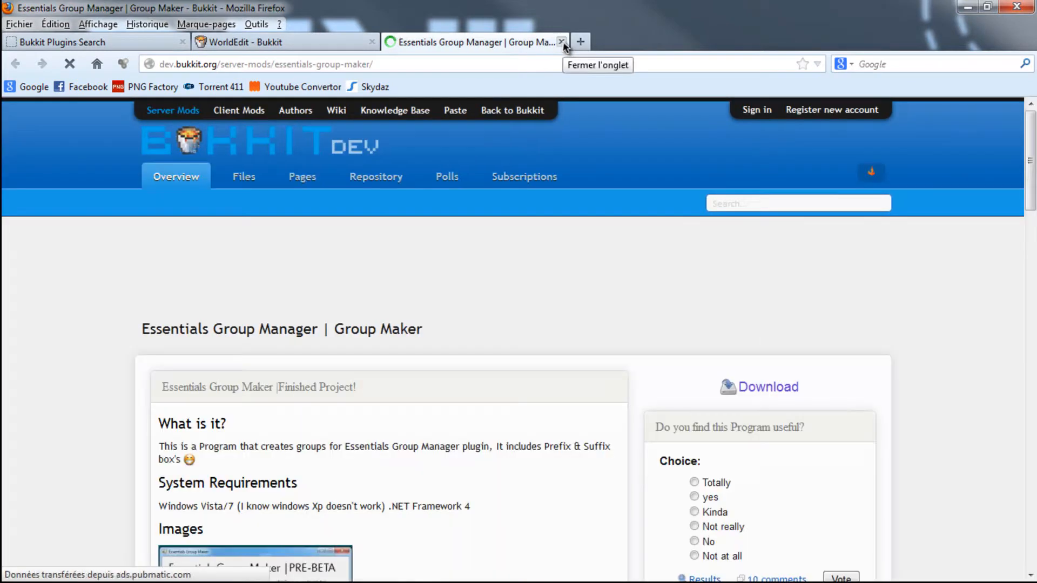
left_click(562, 41)
- Shorten the plugin search to "Essentials" and open the Essentials plugin page in a new tab
left_click(81, 41)
left_click_drag(233, 206, 93, 199)
key("BackSpace")
key("BackSpace")
key("Return")
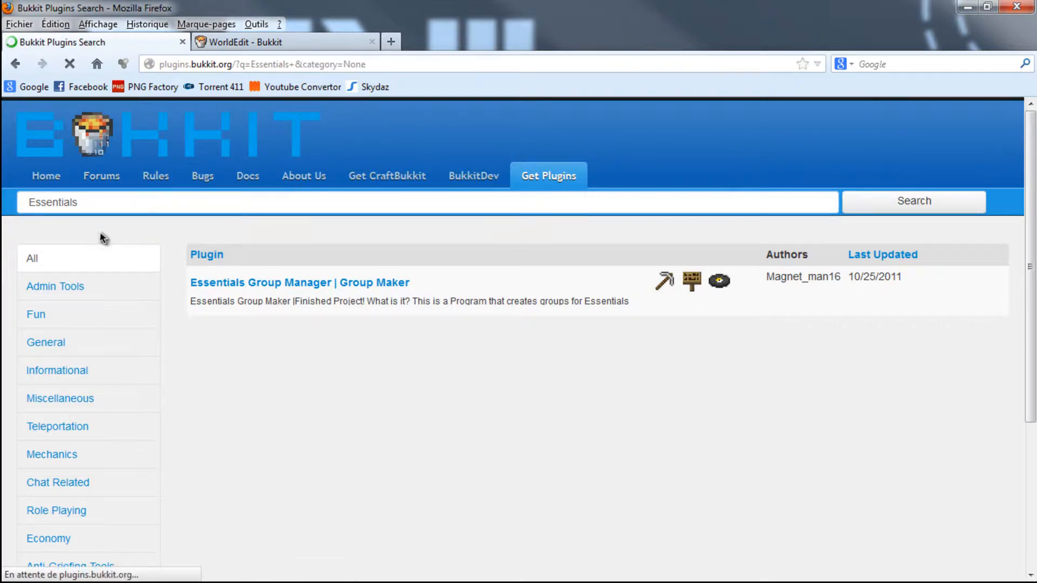
right_click(216, 318)
left_click(270, 327)
left_click(294, 43)
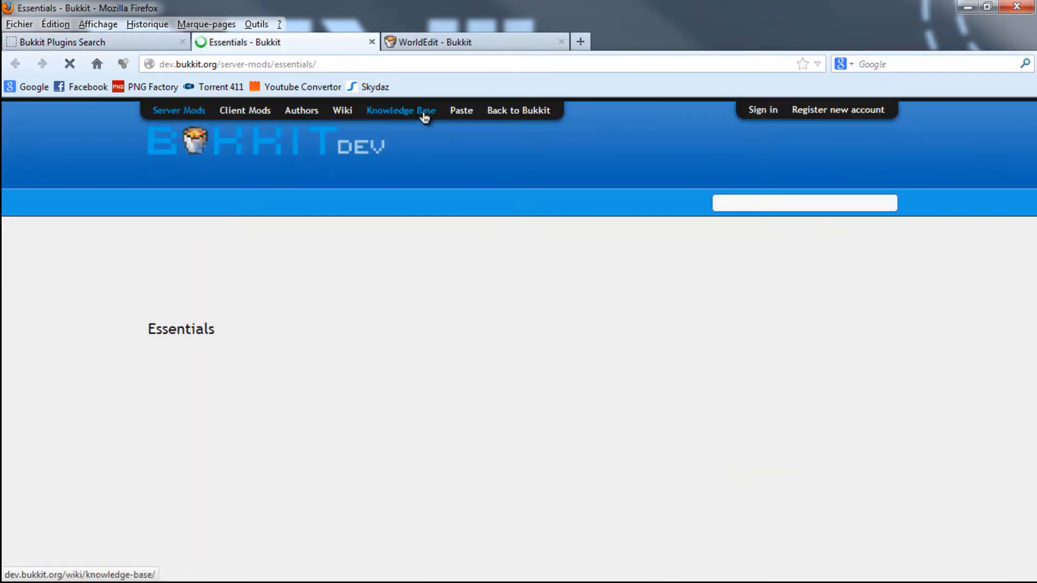
- Go to the Essentials-2.10.1 file page and download Essentials.zip, saving the file
scroll(546, 311, "down", 5)
scroll(545, 311, "down", 13)
scroll(302, 335, "up", 9)
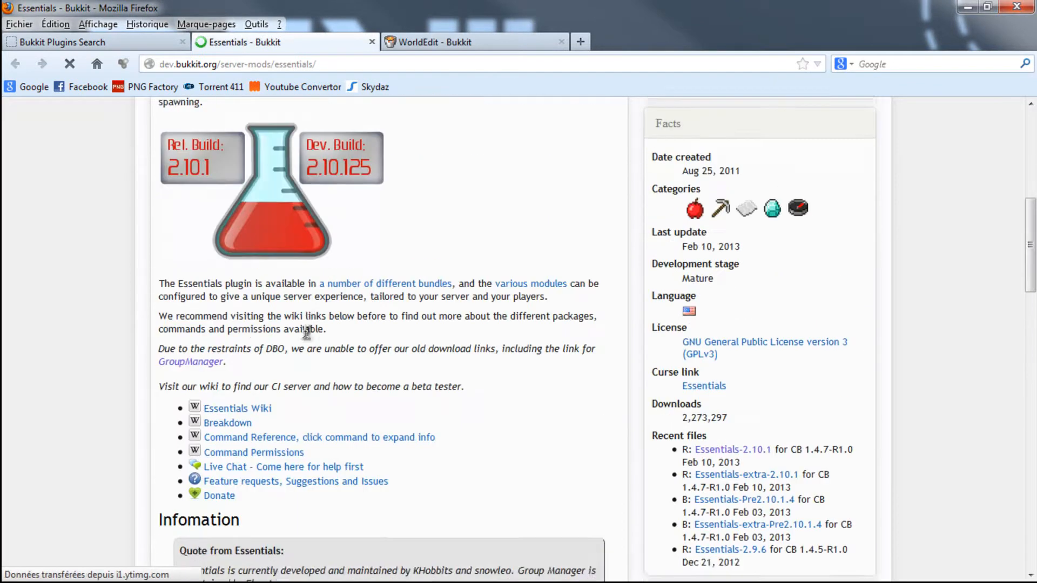
scroll(306, 338, "up", 10)
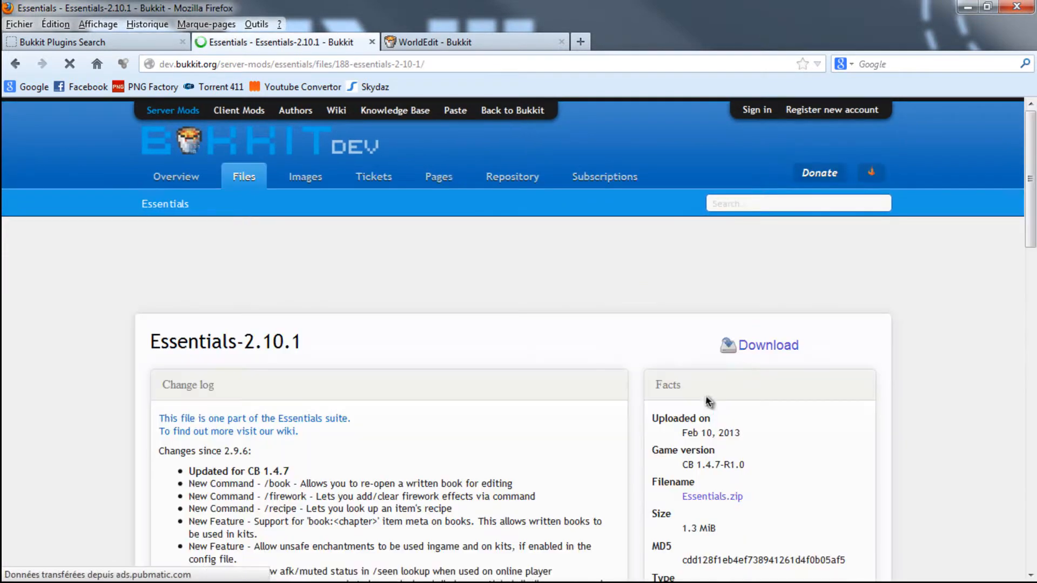
left_click(760, 348)
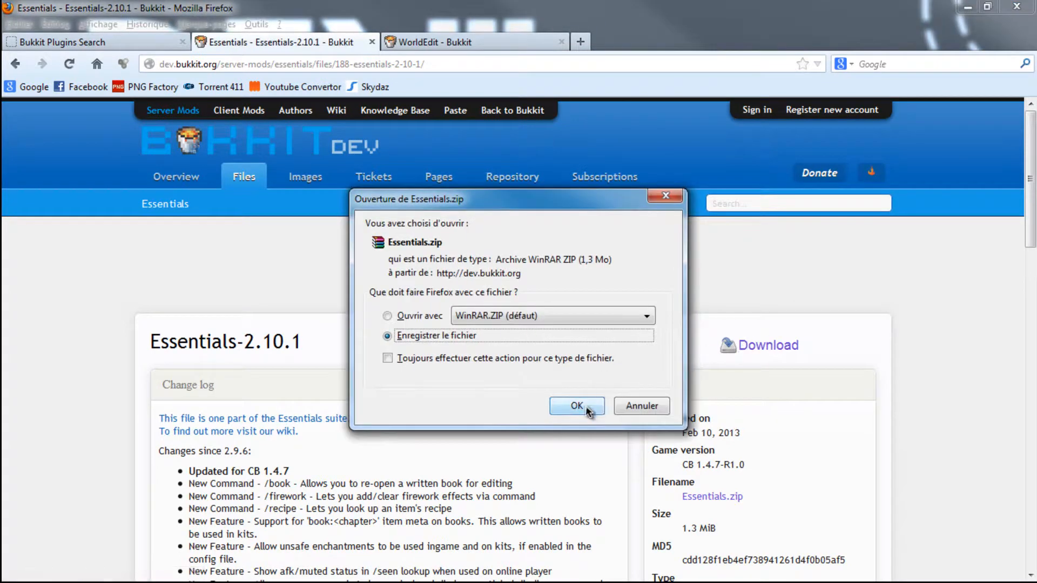
left_click(577, 406)
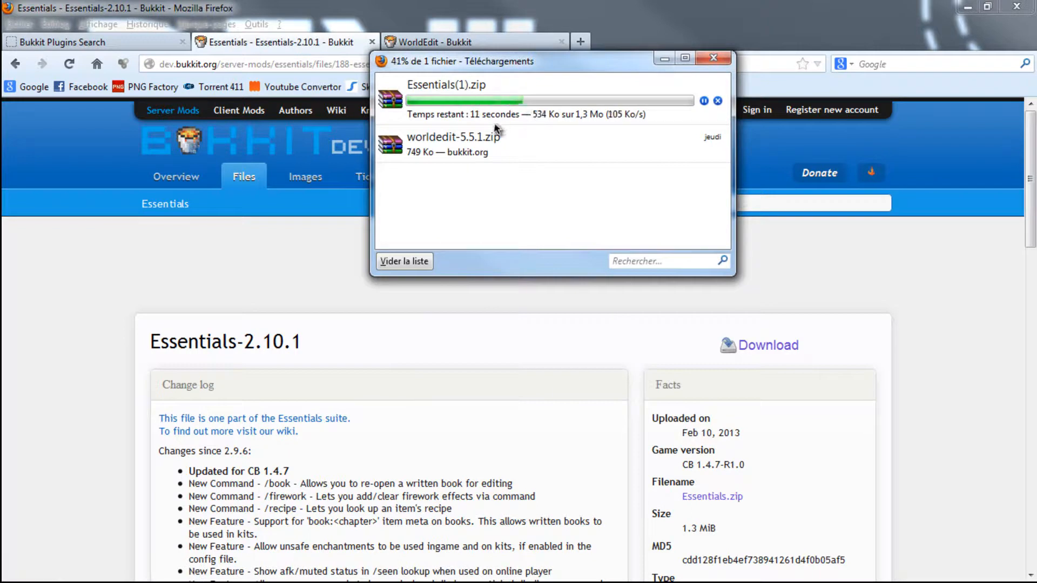
- Download WorldEdit 5.5.2 from its plugin page, saving worldedit-5.5.2.zip
left_click(498, 45)
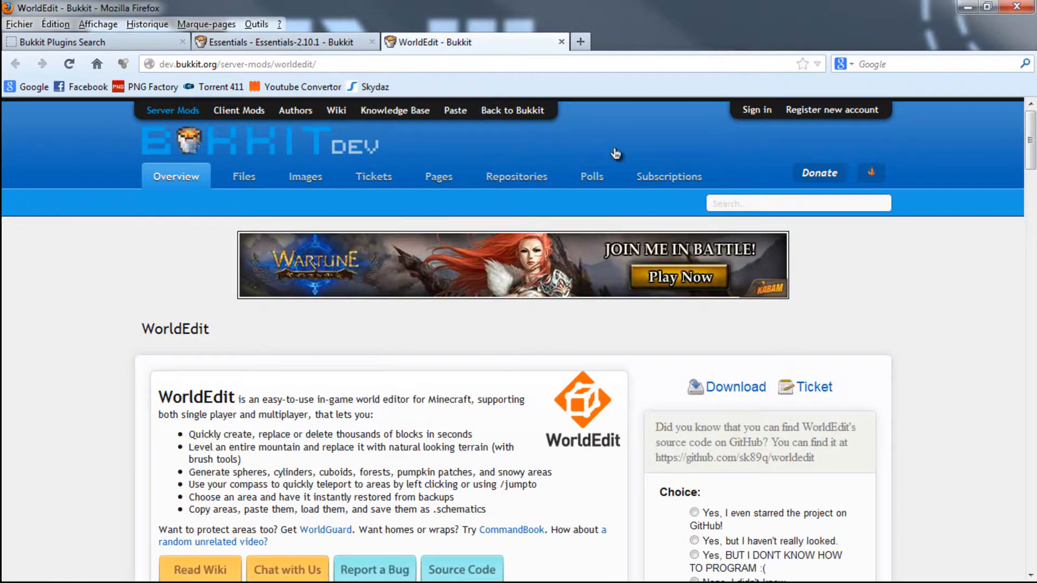
left_click(736, 391)
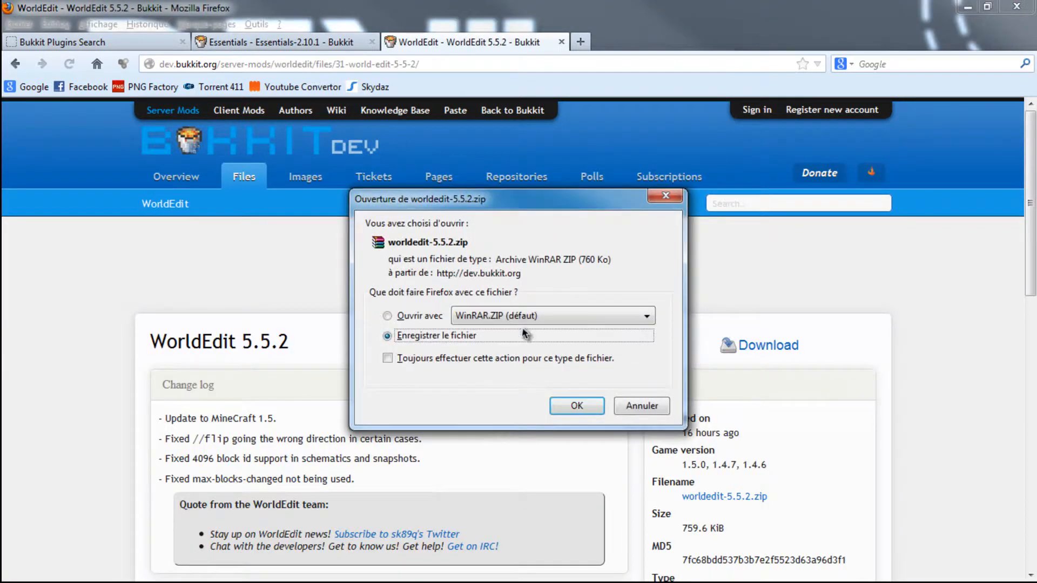
left_click(555, 404)
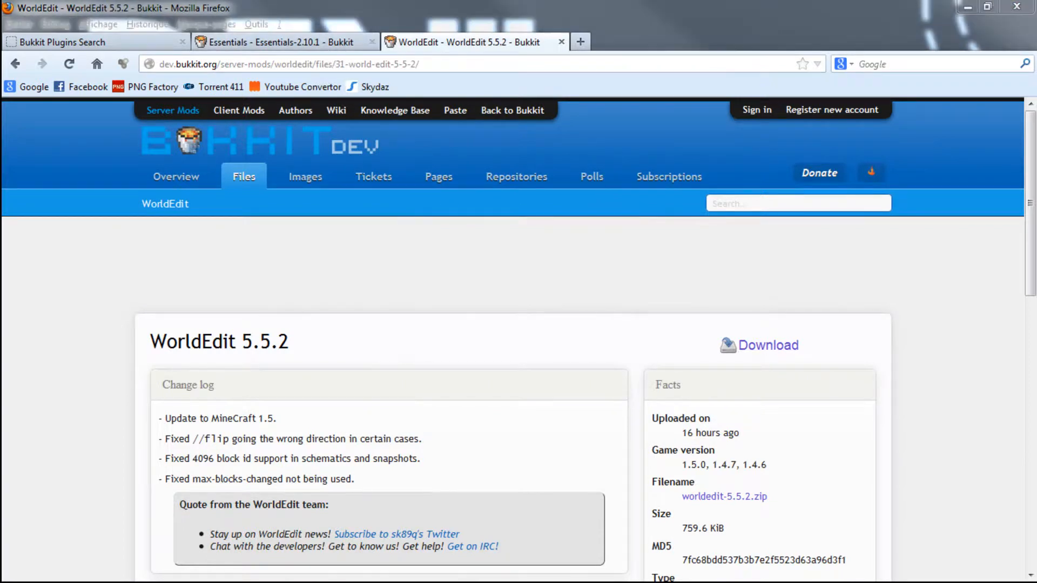
- Open the downloaded Essentials(1).zip in WinRAR and select all of its Essentials .jar files
double_click(444, 132)
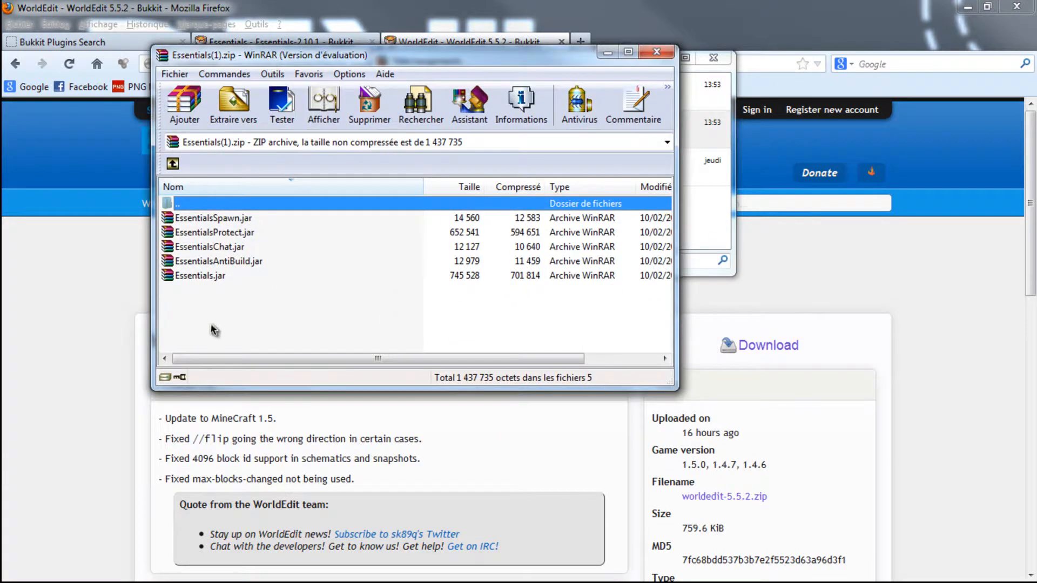
left_click_drag(214, 329, 205, 221)
left_click_drag(265, 339, 220, 222)
left_click(256, 306)
left_click_drag(250, 301, 206, 219)
left_click(237, 304)
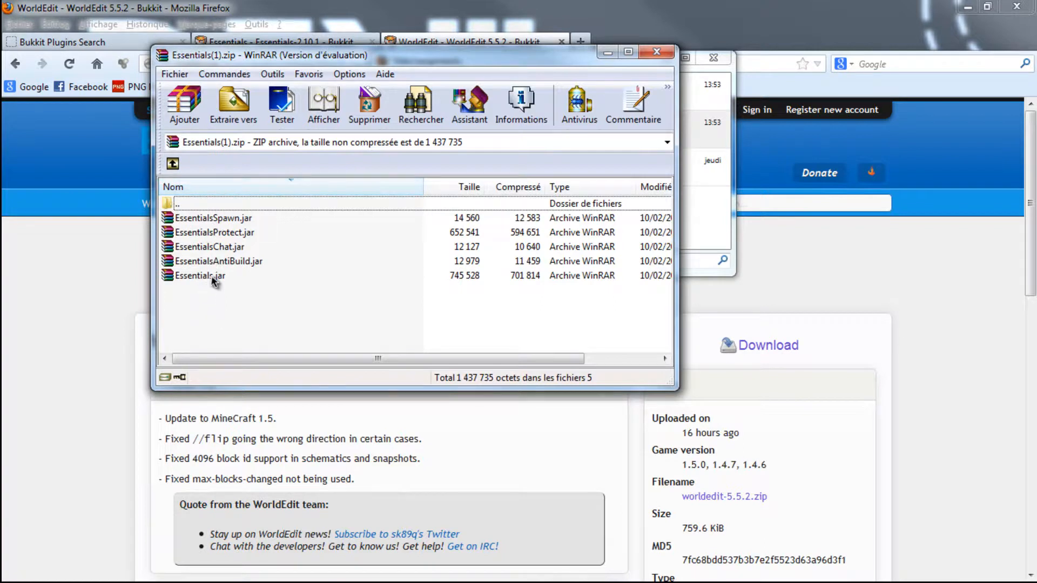
left_click_drag(280, 321, 228, 230)
- Bring the server's plugins folder window forward and move it lower on the screen, behind the Essentials archive
key("alt+Tab")
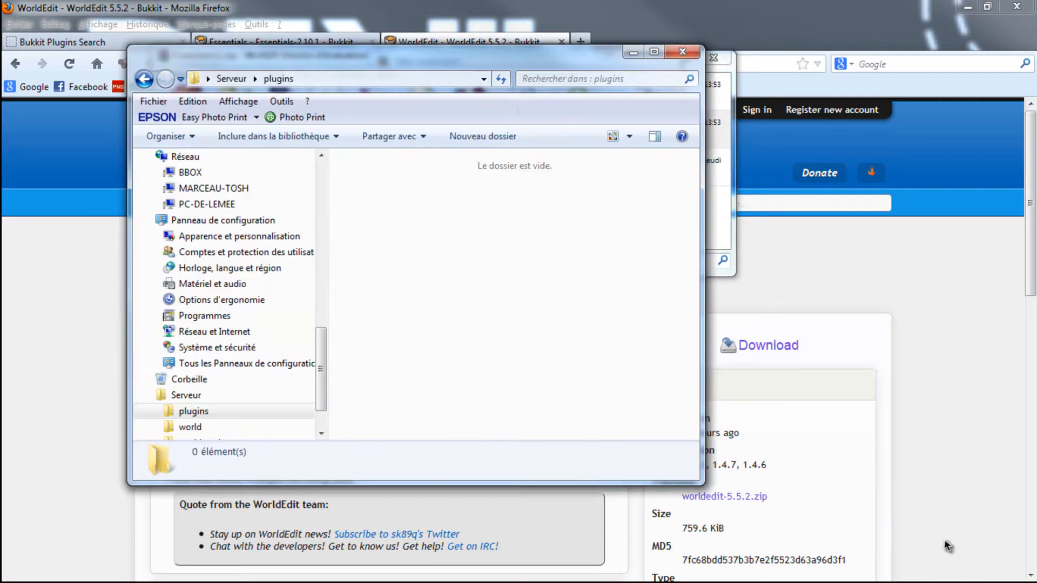
left_click(432, 75)
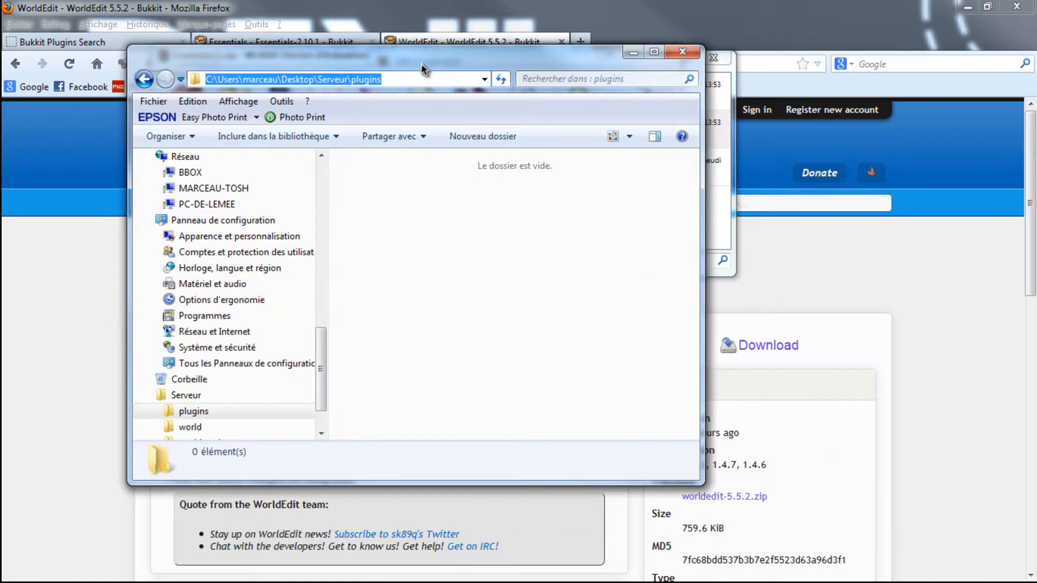
left_click_drag(420, 62, 428, 162)
left_click(394, 63)
- Copy the five Essentials .jar files from the archive into the plugins folder and close the archive
left_click_drag(321, 246, 500, 485)
left_click(405, 356)
left_click_drag(369, 373, 616, 302)
left_click(527, 60)
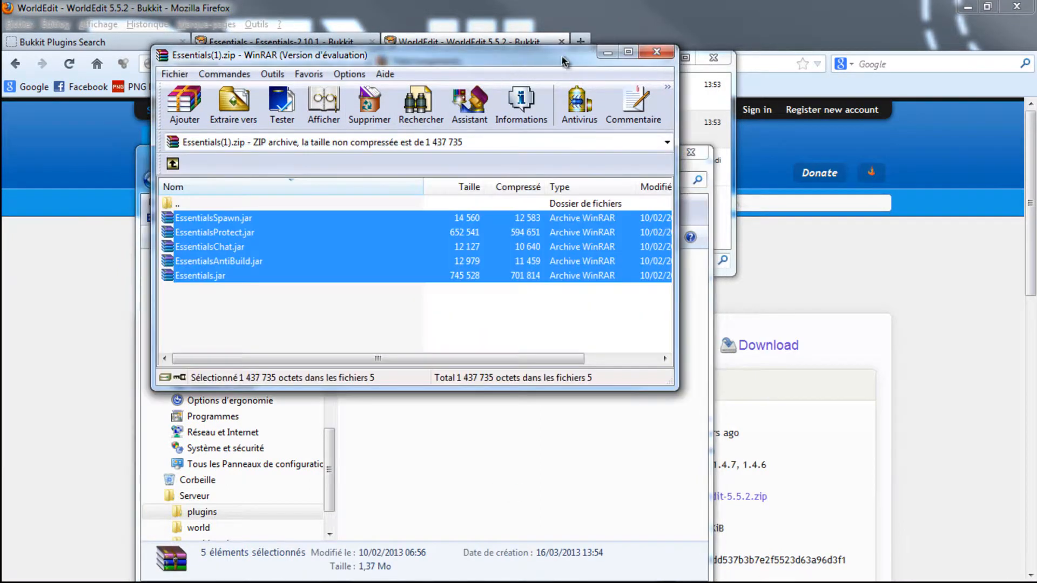
left_click(655, 52)
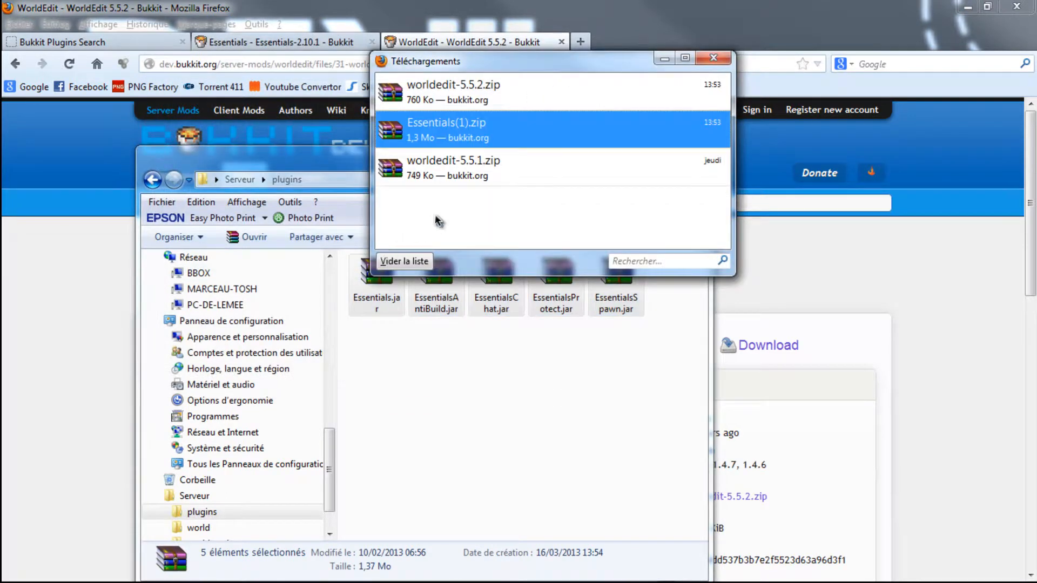
- Copy WorldEdit.jar from worldedit-5.5.2.zip into the server's plugins folder, then close the archive and the downloads list
double_click(434, 99)
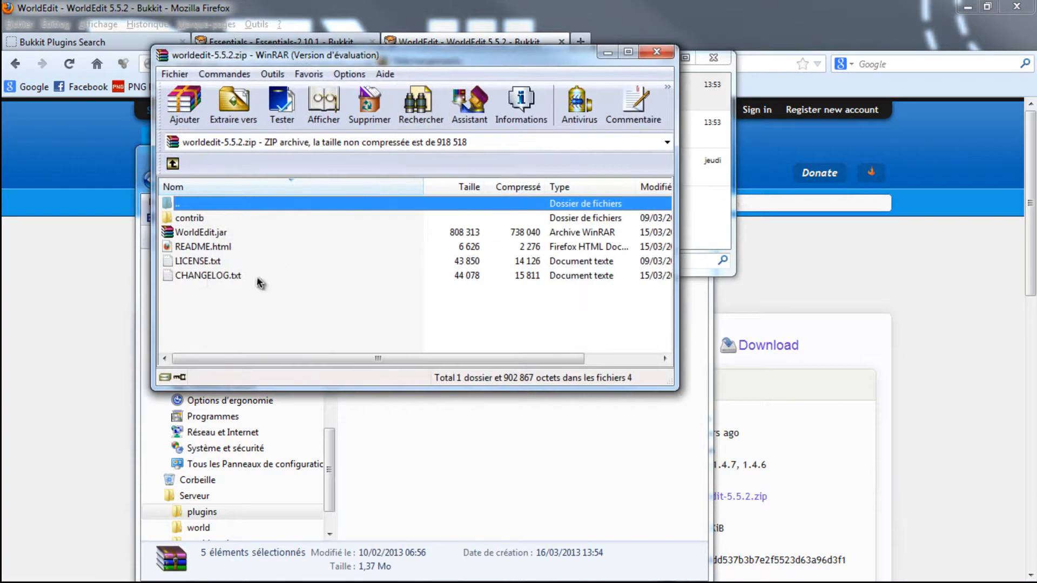
left_click(532, 159)
left_click_drag(296, 286, 198, 235)
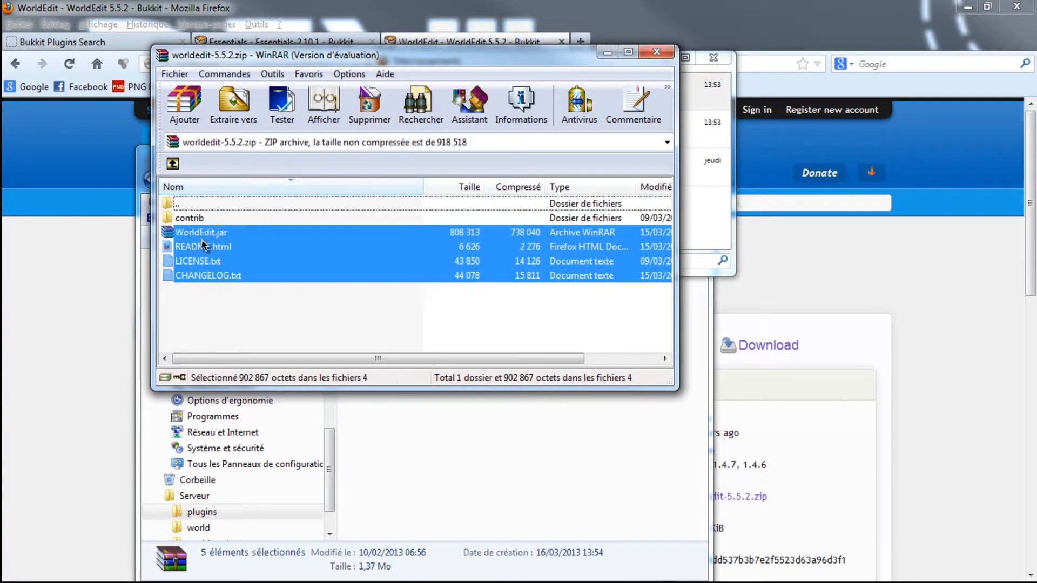
left_click(215, 235)
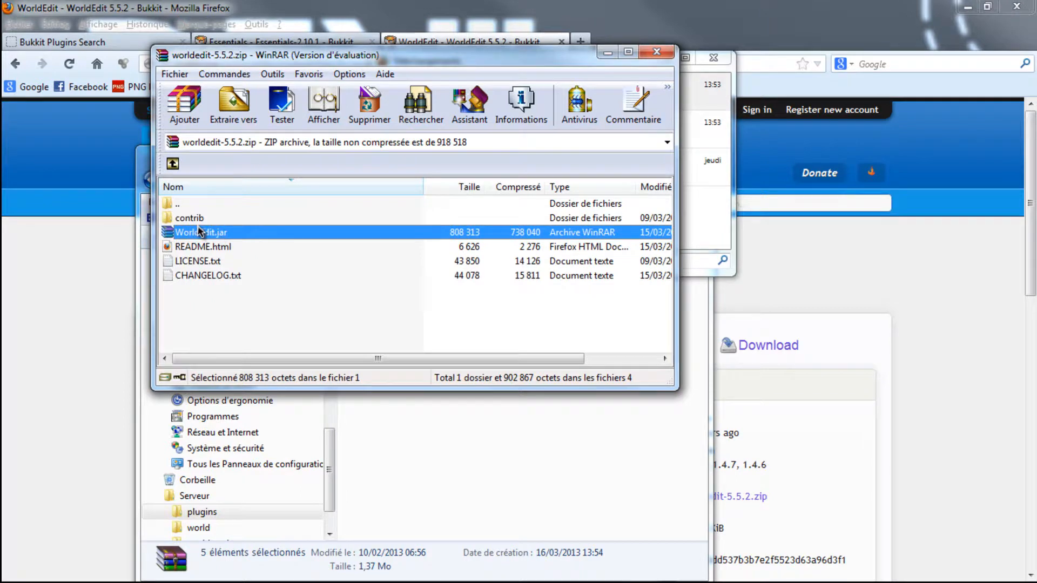
left_click_drag(467, 454, 499, 348)
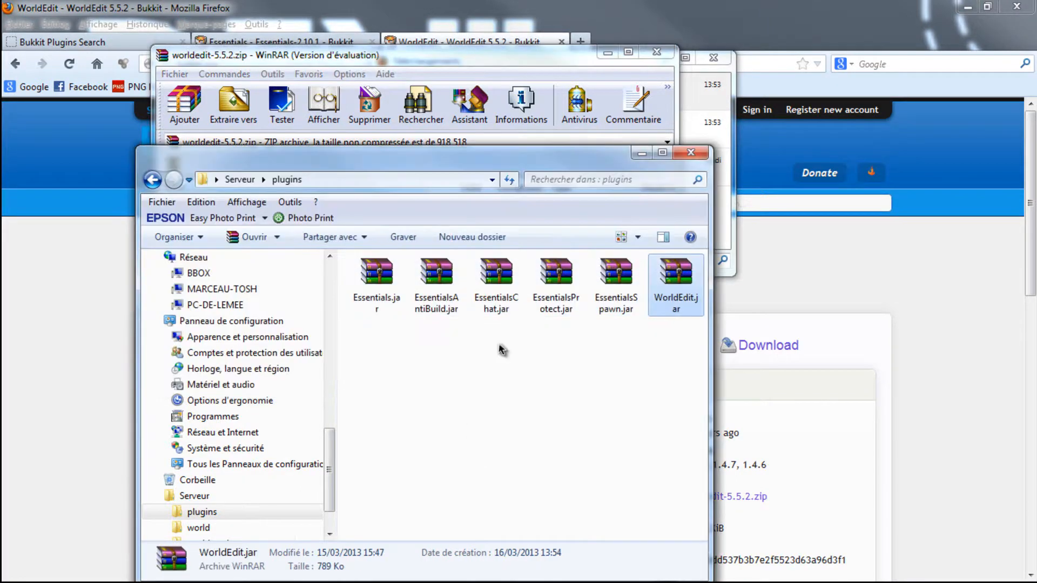
left_click(663, 52)
left_click(714, 57)
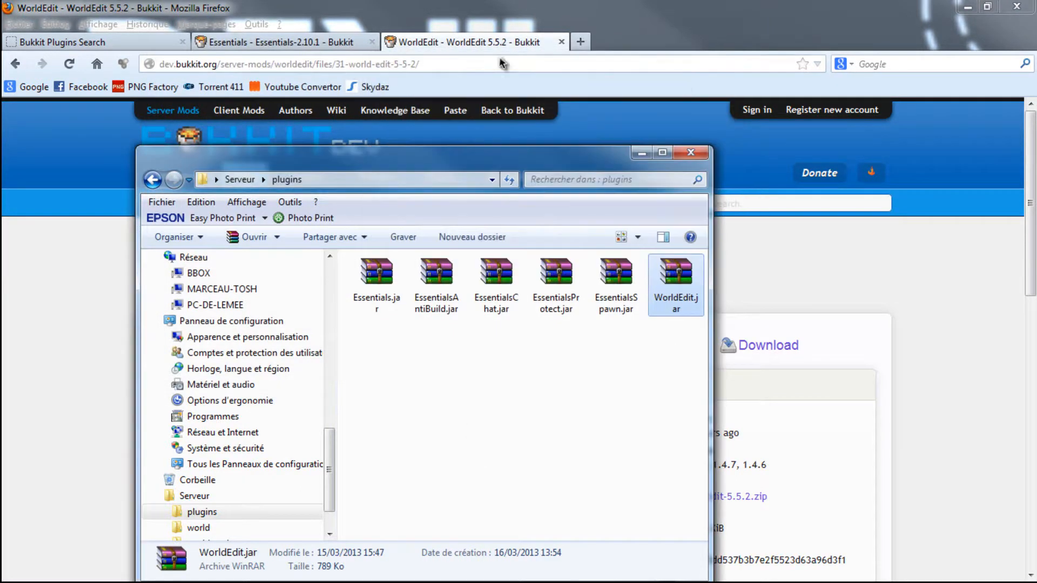
- Close the WorldEdit 5.5.2 and Essentials-2.10.1 pages, leaving only the Bukkit plugin search open
left_click(305, 40)
left_click(561, 41)
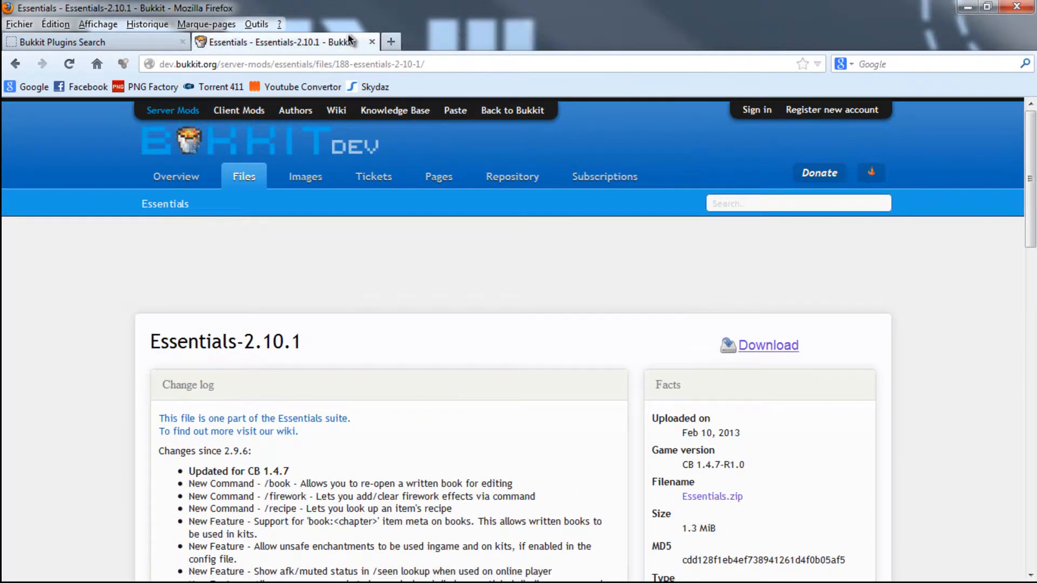
left_click(372, 42)
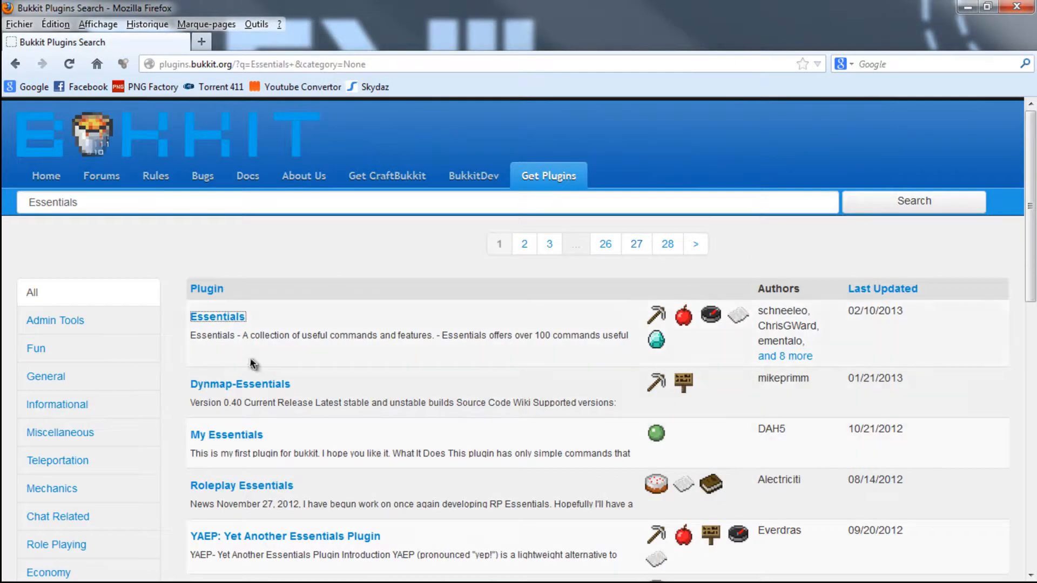
- Search the Bukkit plugins for "Essentials Group Manager"
scroll(195, 319, "down", 5)
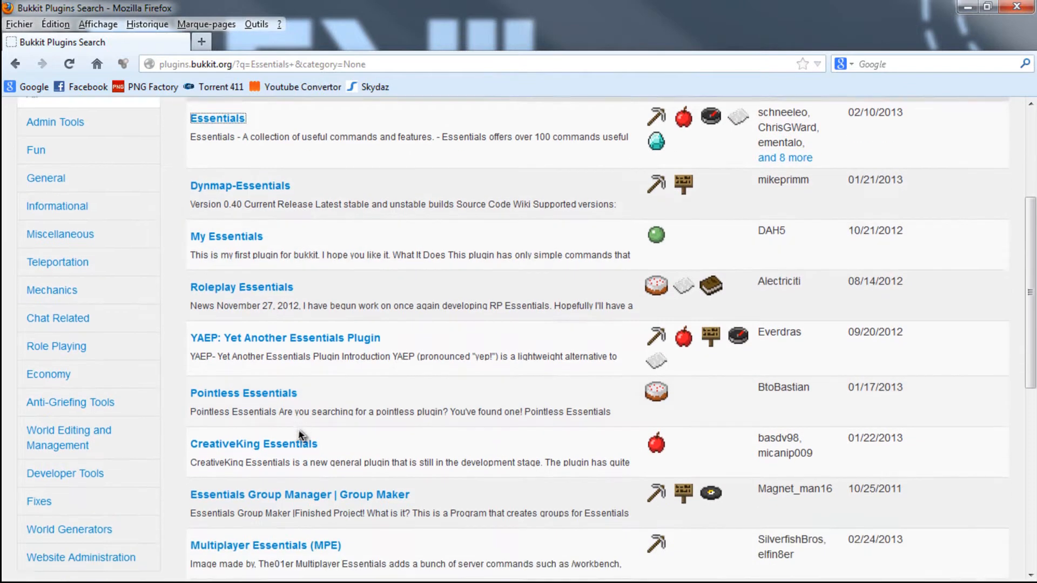
scroll(296, 386, "down", 3)
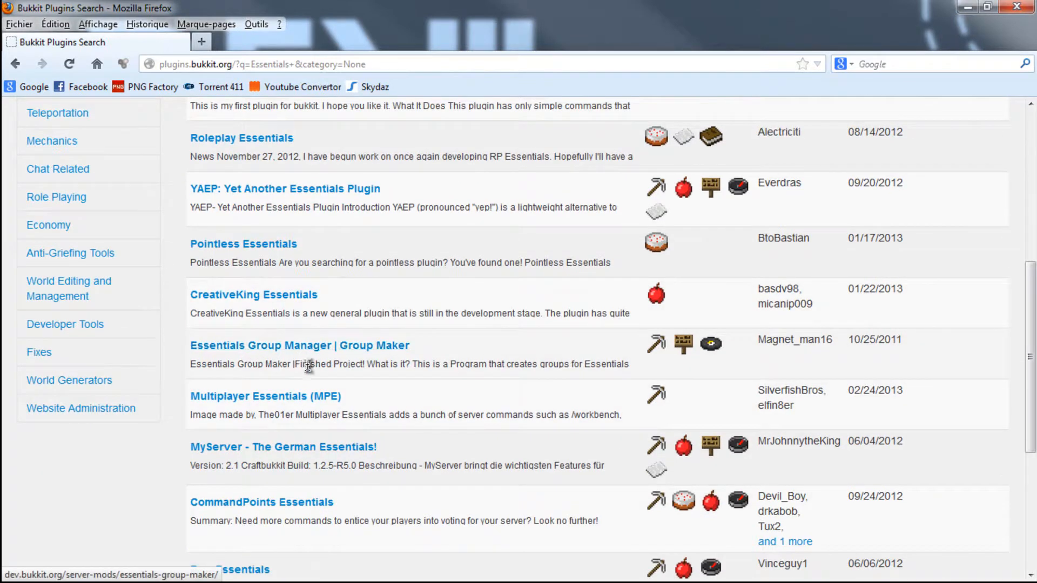
scroll(309, 289, "up", 1)
scroll(309, 289, "up", 6)
left_click(106, 202)
type("b")
key("BackSpace")
type("grou")
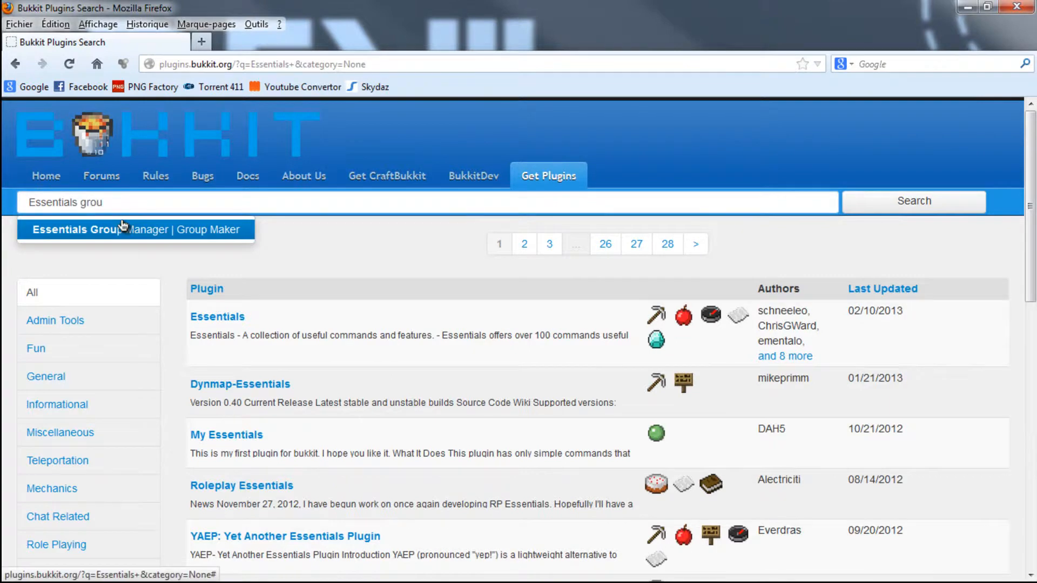
left_click(124, 229)
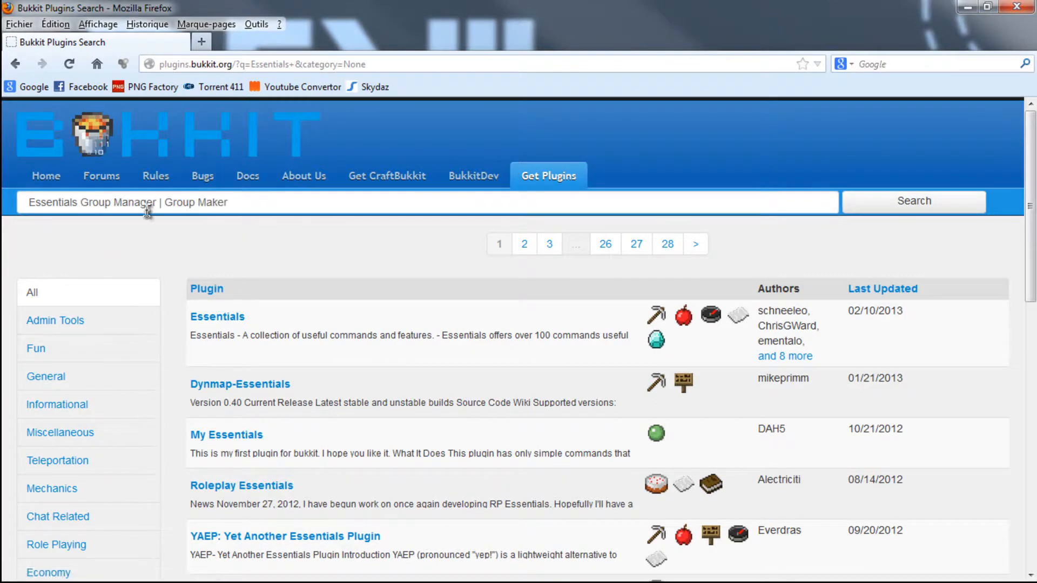
left_click_drag(244, 211, 158, 200)
key("BackSpace")
key("Return")
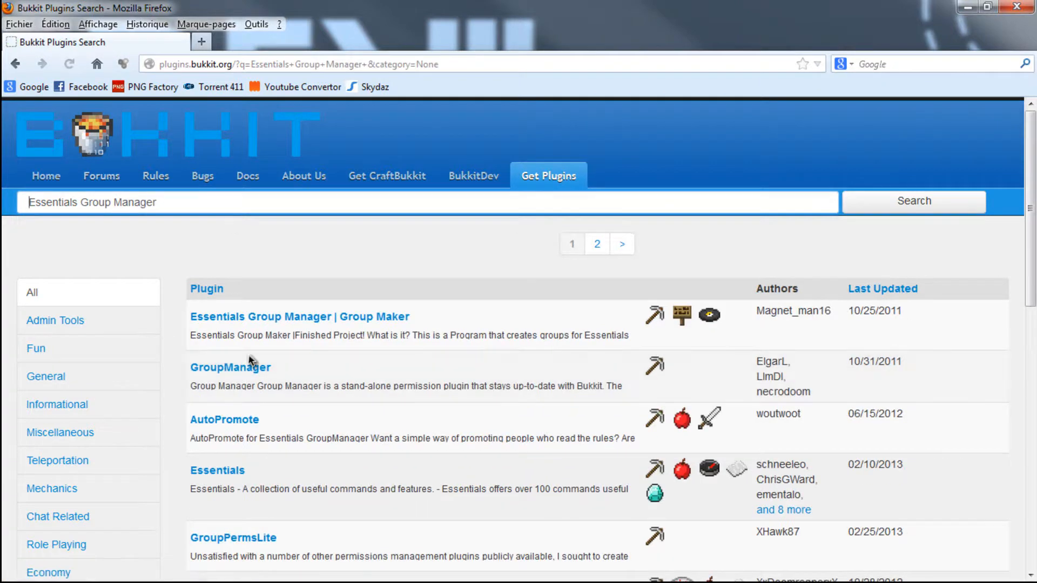
- Open the GroupManager search result in a separate tab and close it again
right_click(239, 367)
left_click(264, 378)
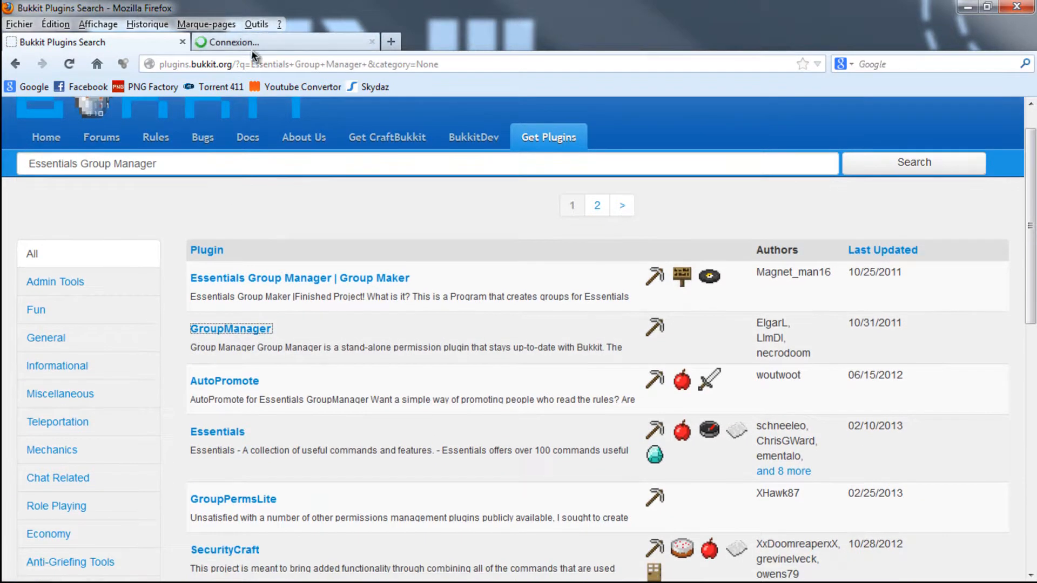
left_click(243, 43)
left_click(371, 42)
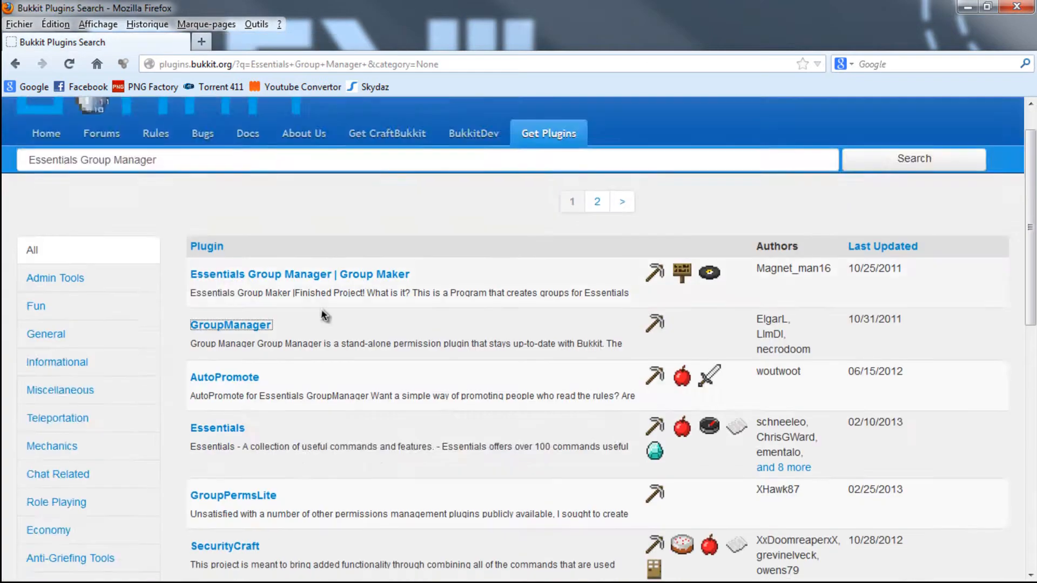
- Look through the Essentials plugin page for Group Manager, close it, and examine the remaining search results
right_click(231, 356)
left_click(254, 364)
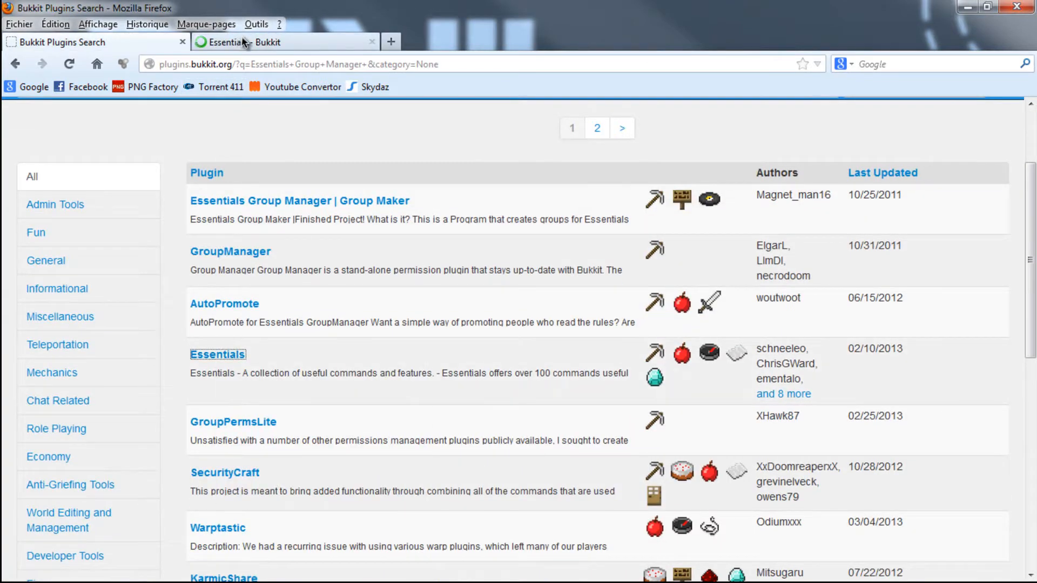
left_click(240, 42)
scroll(359, 312, "down", 10)
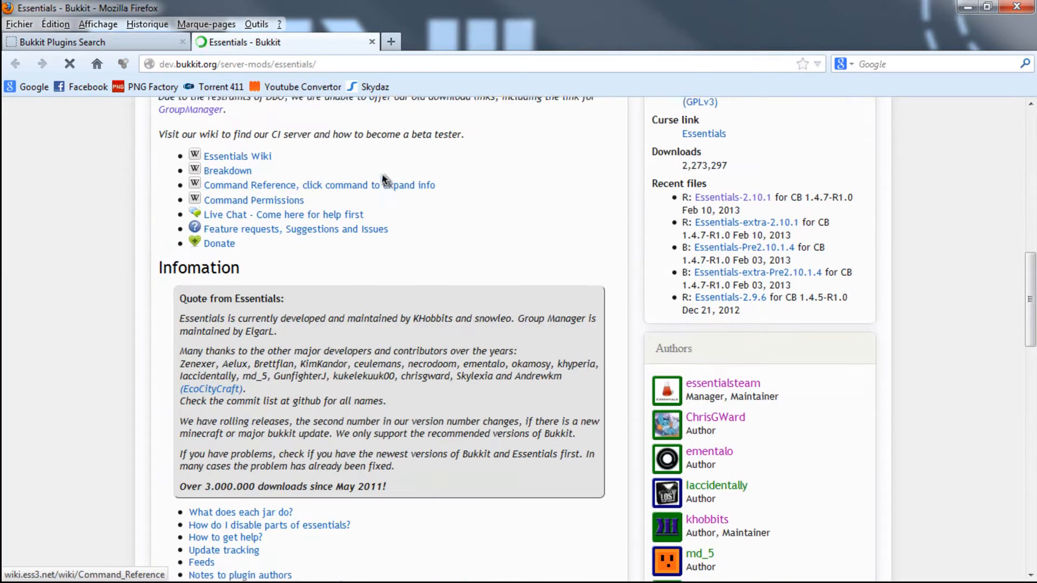
scroll(324, 277, "down", 5)
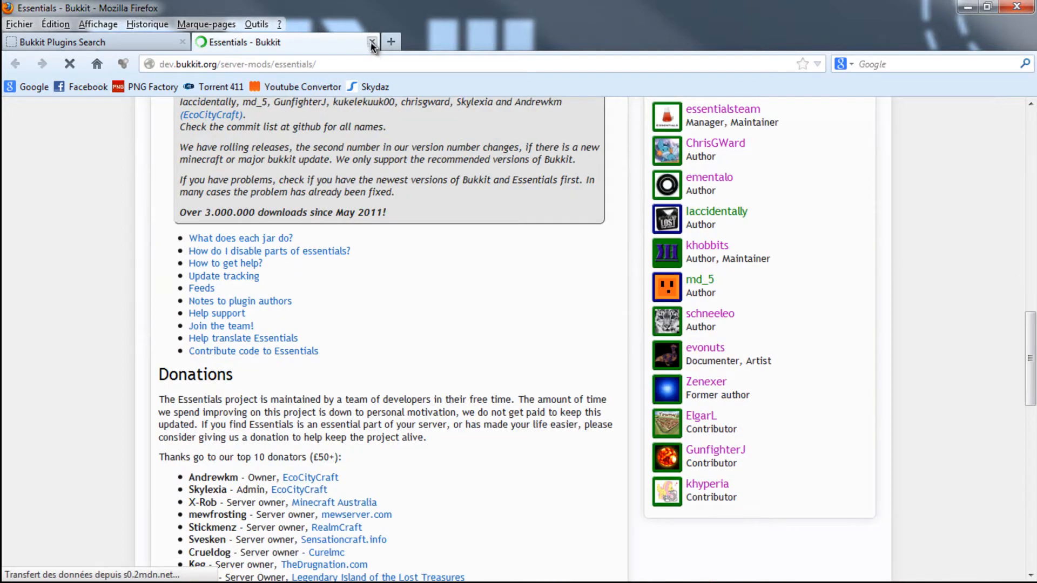
left_click(372, 42)
scroll(294, 298, "down", 5)
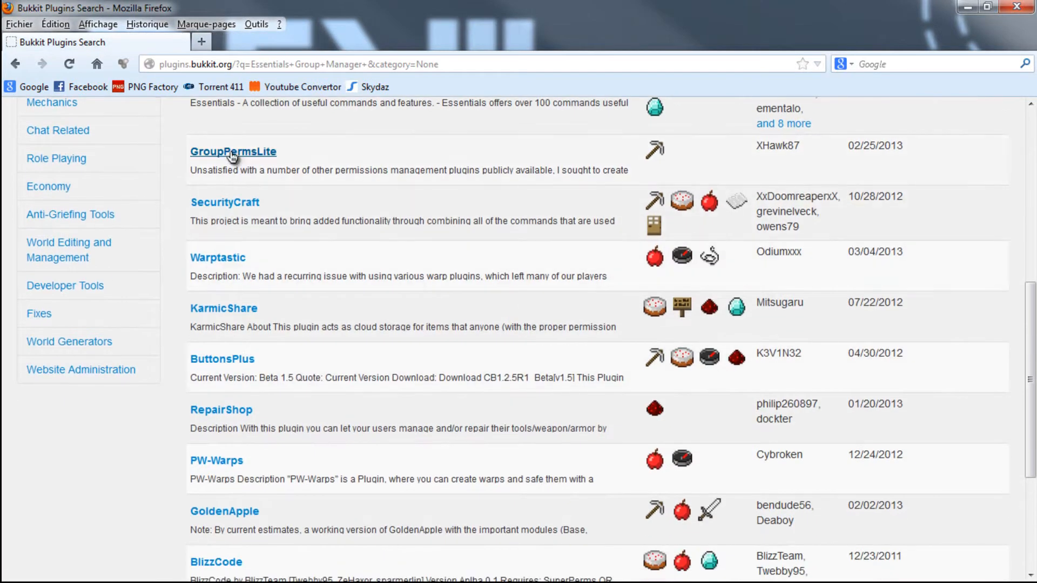
scroll(202, 400, "down", 4)
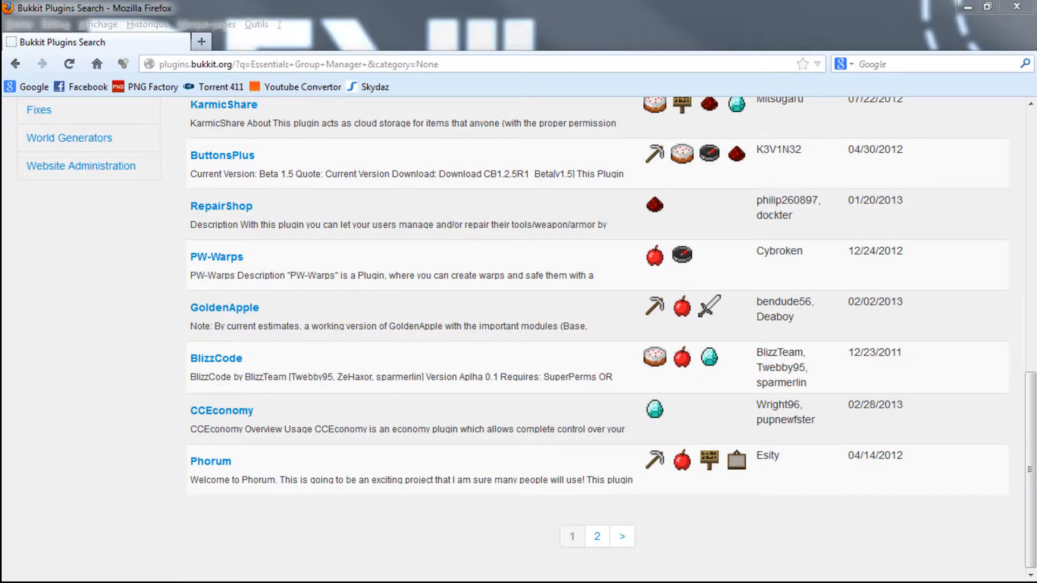
- Bring the new server's plugins folder window back in front of the browser
left_click_drag(507, 17, 1036, 102)
key("alt+Tab")
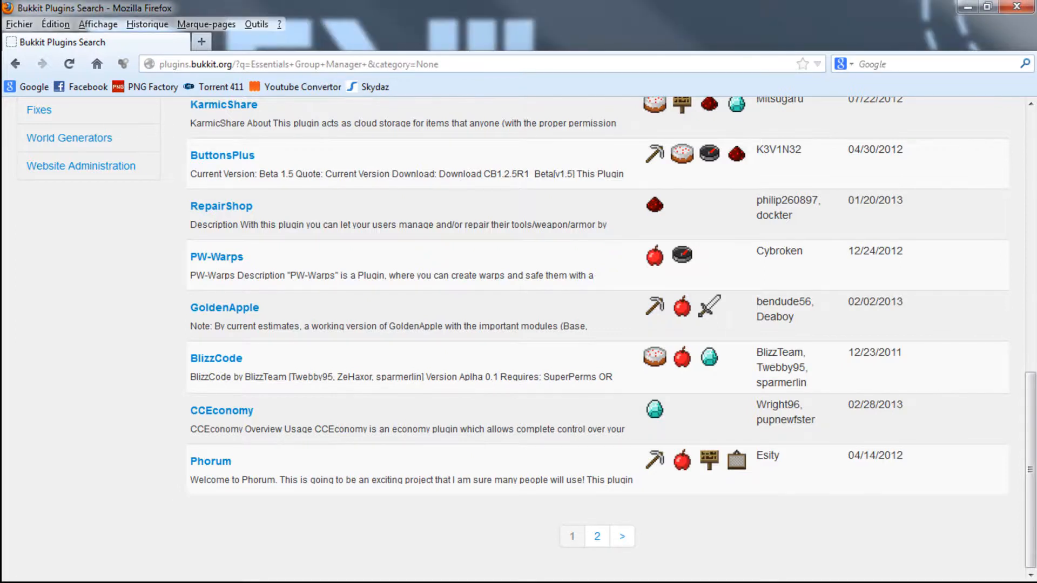
key("alt+Tab")
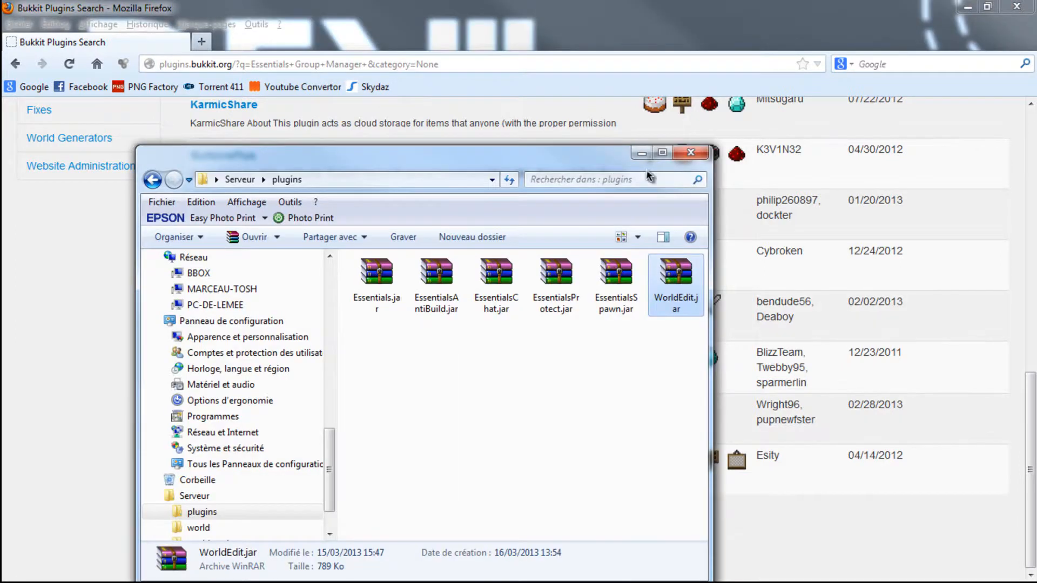
left_click(691, 153)
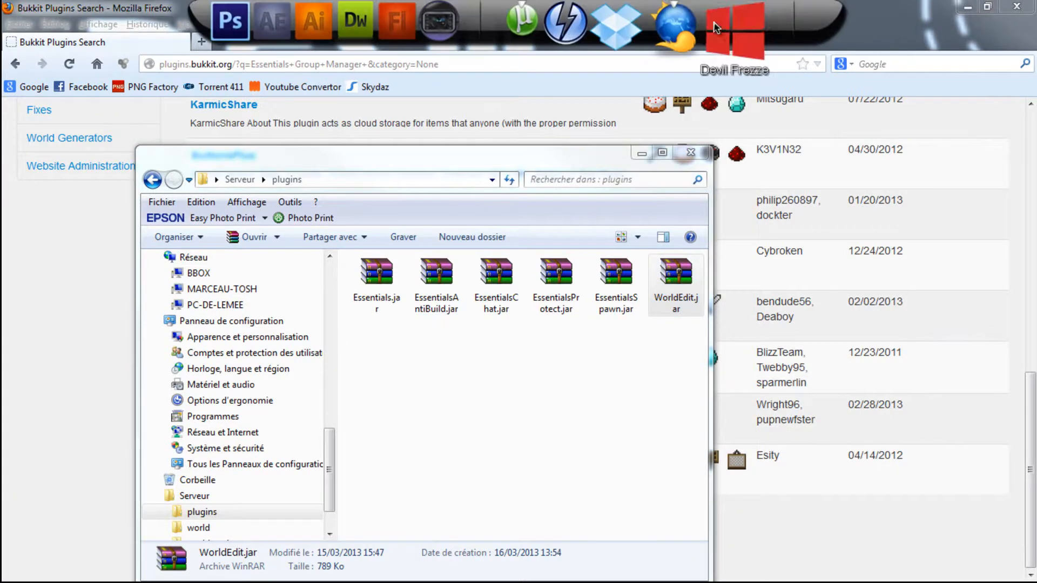
- Open the existing server's plugins folder under Documents, Devil Frezze, Serveur, and move its window clear of the new plugins folder
left_click_drag(1036, 157, 522, 113)
double_click(754, 352)
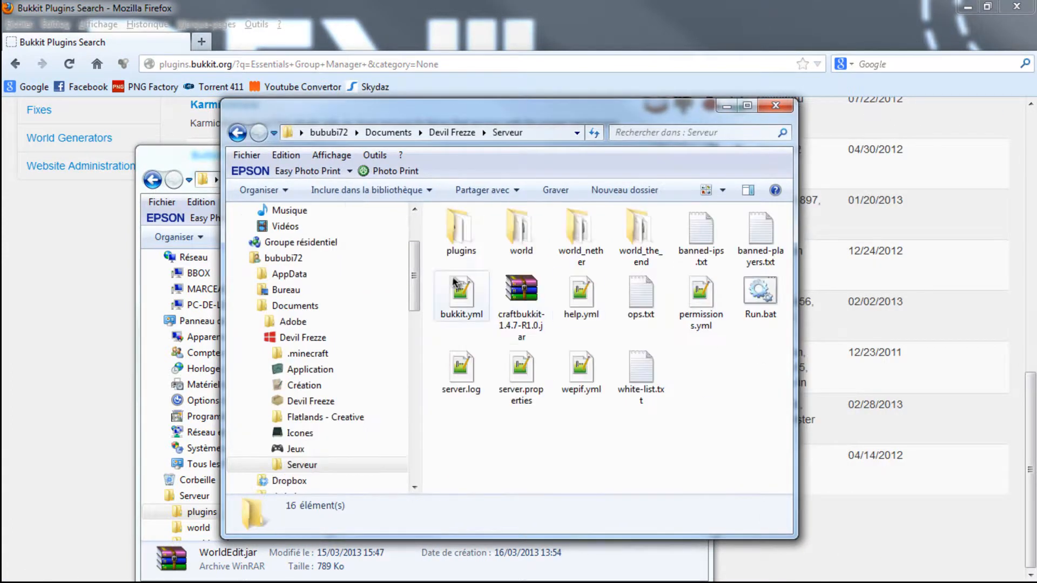
left_click(486, 242)
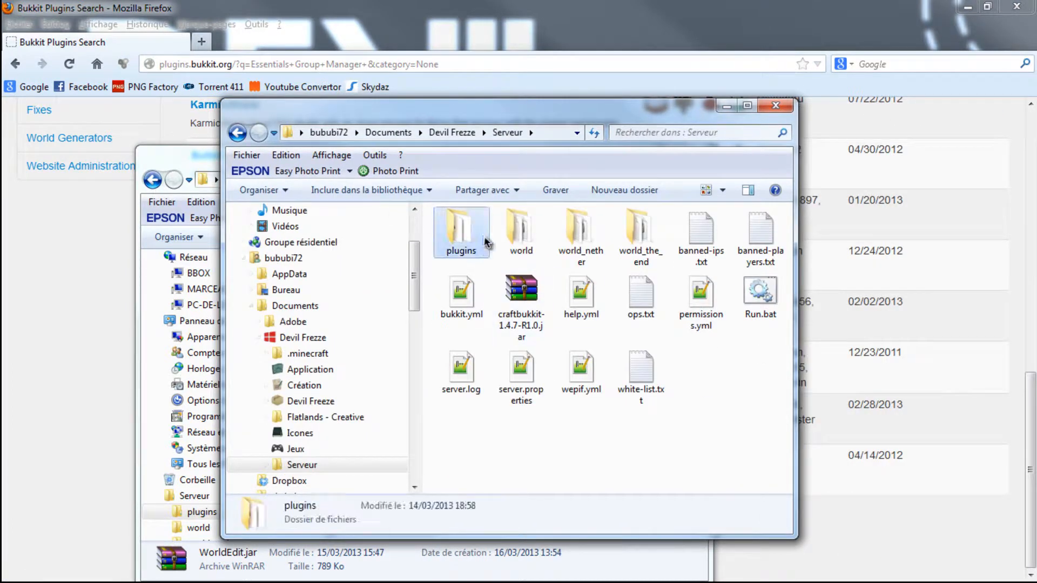
double_click(476, 233)
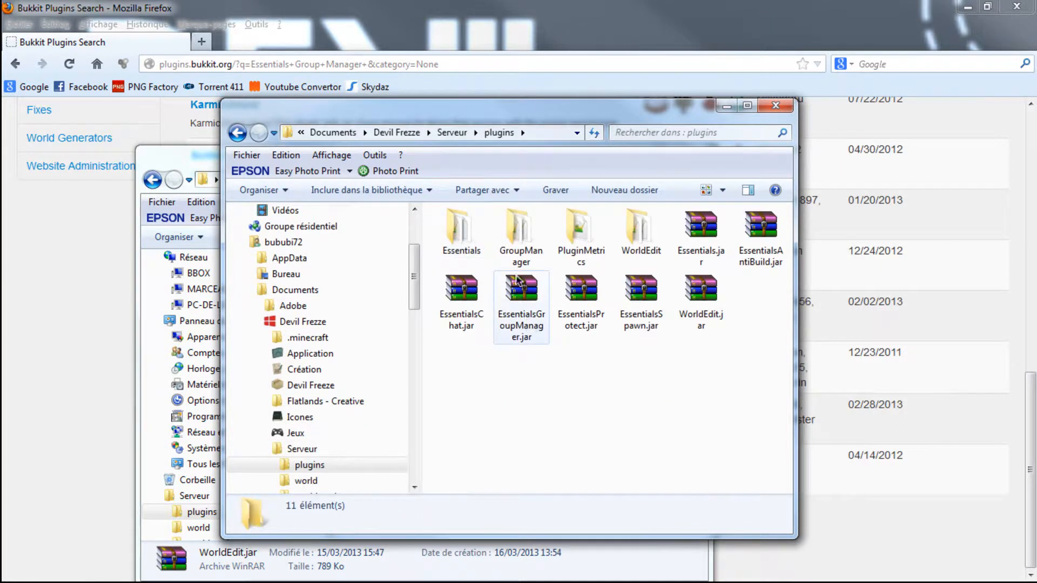
left_click_drag(742, 108, 797, 23)
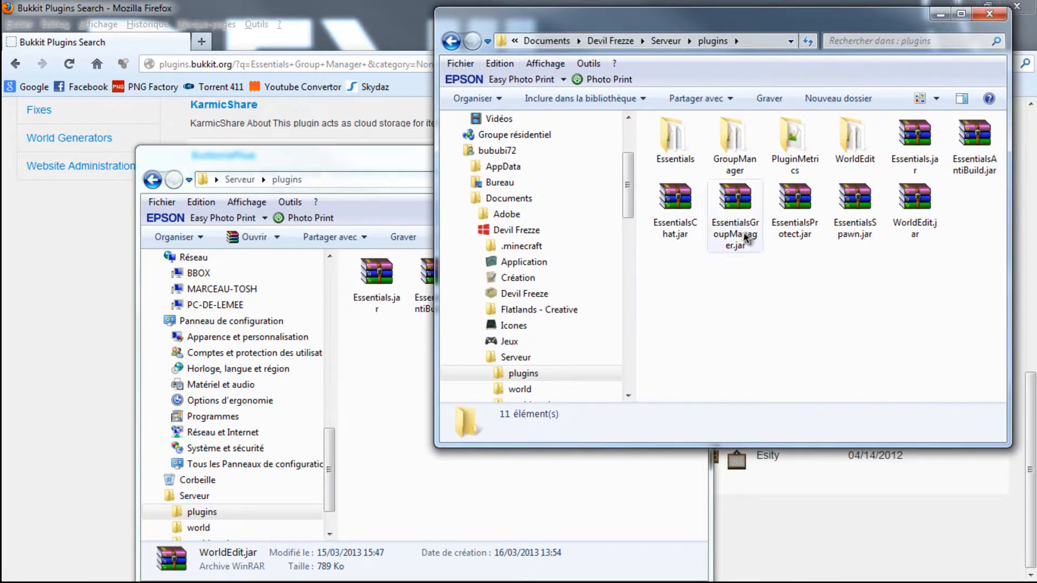
- Copy EssentialsGroupManager.jar from the existing server into the new server's plugins folder and close the source folder
left_click(739, 193)
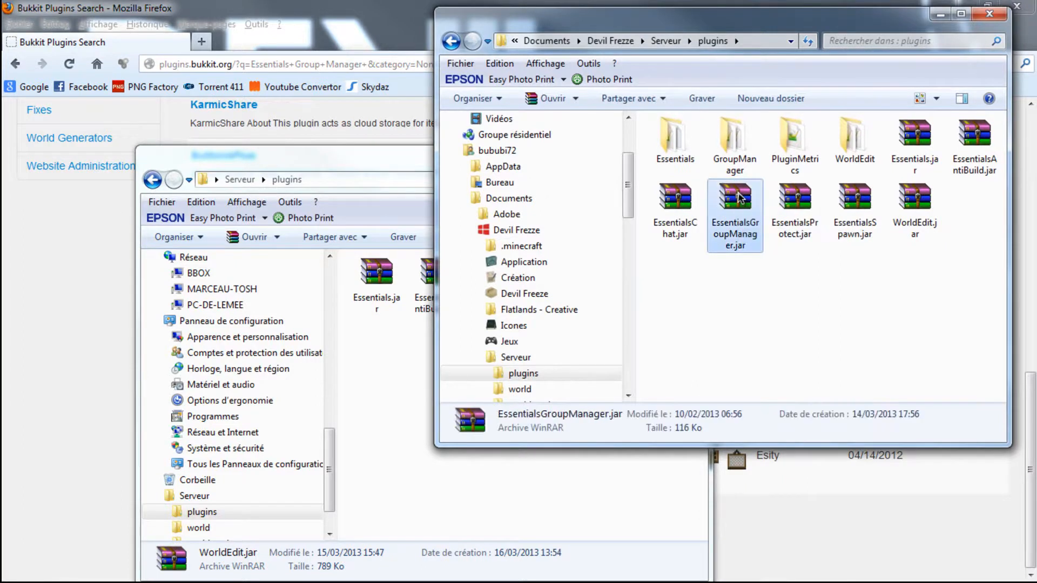
right_click(739, 196)
left_click(766, 453)
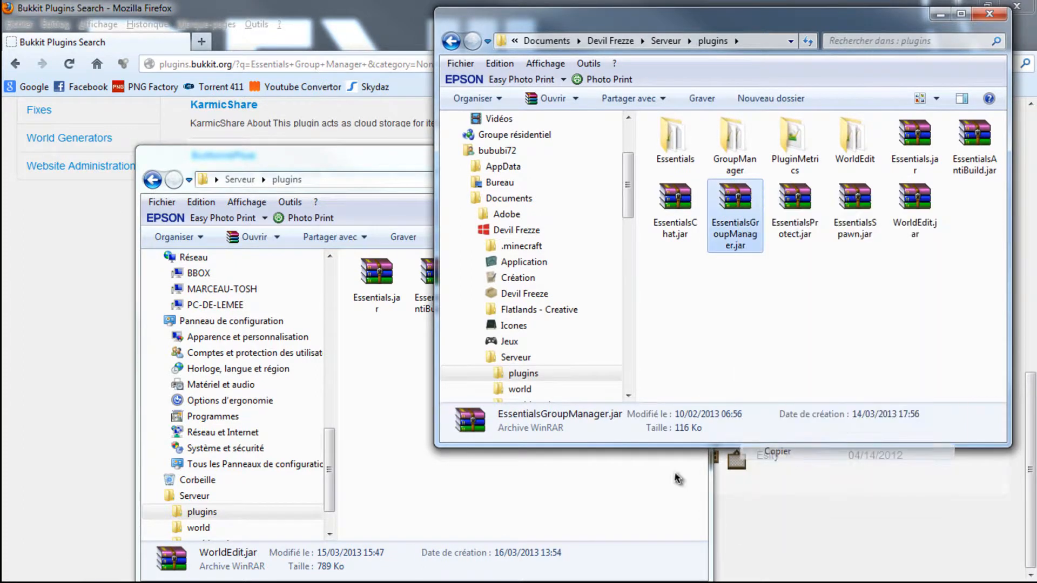
left_click(518, 514)
right_click(518, 514)
left_click(574, 396)
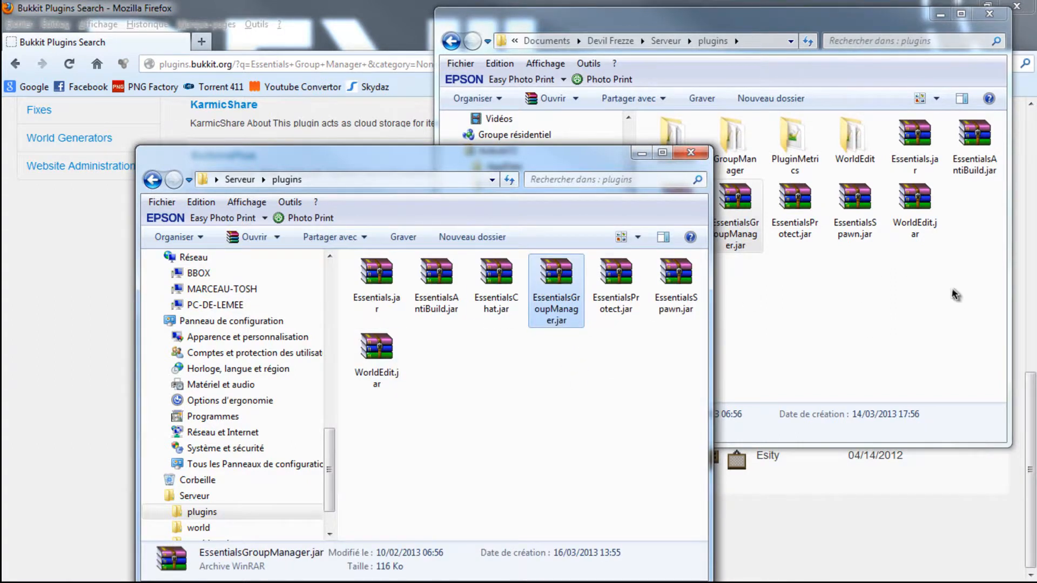
left_click(905, 267)
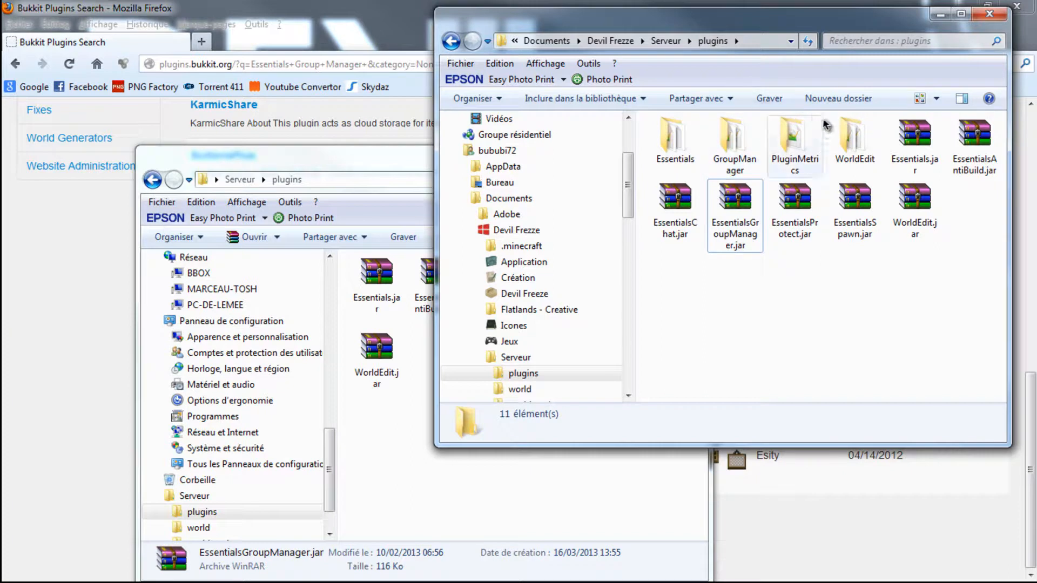
left_click(988, 14)
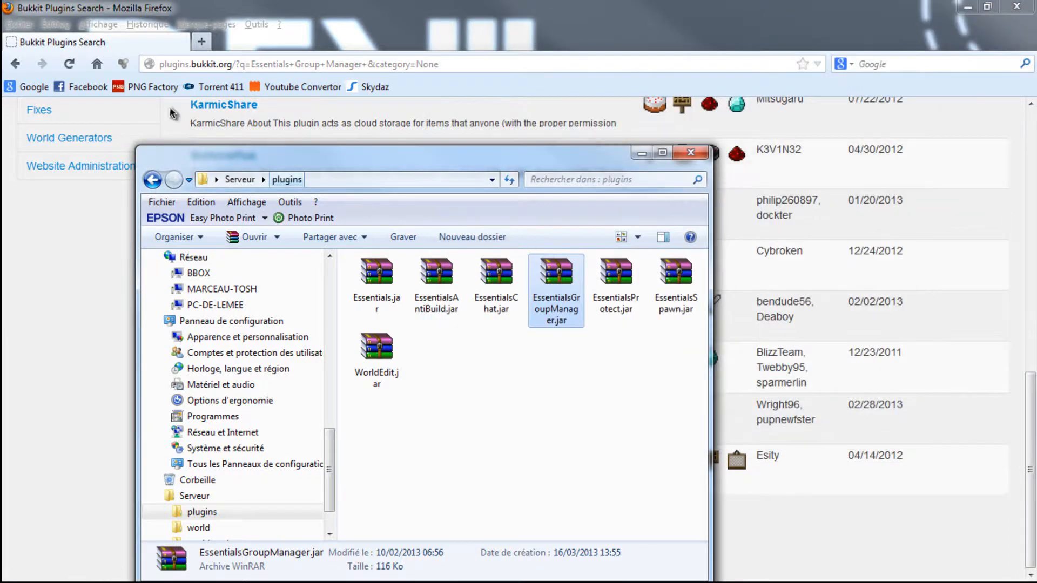
- Replace the Bukkit plugin search tab with the Google home page and search for "bukkit groupmanager"
left_click(202, 42)
left_click(180, 42)
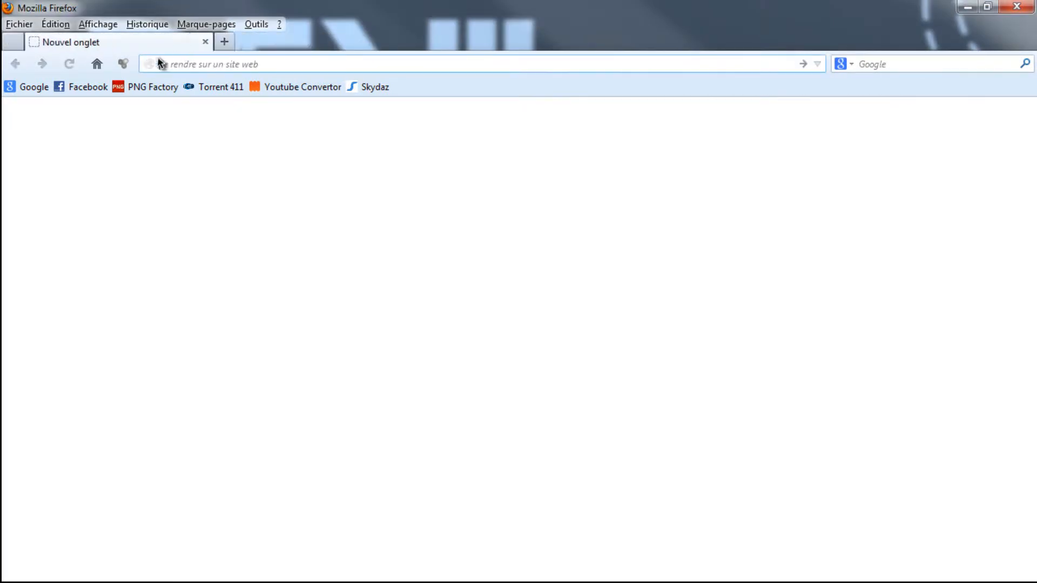
left_click(103, 66)
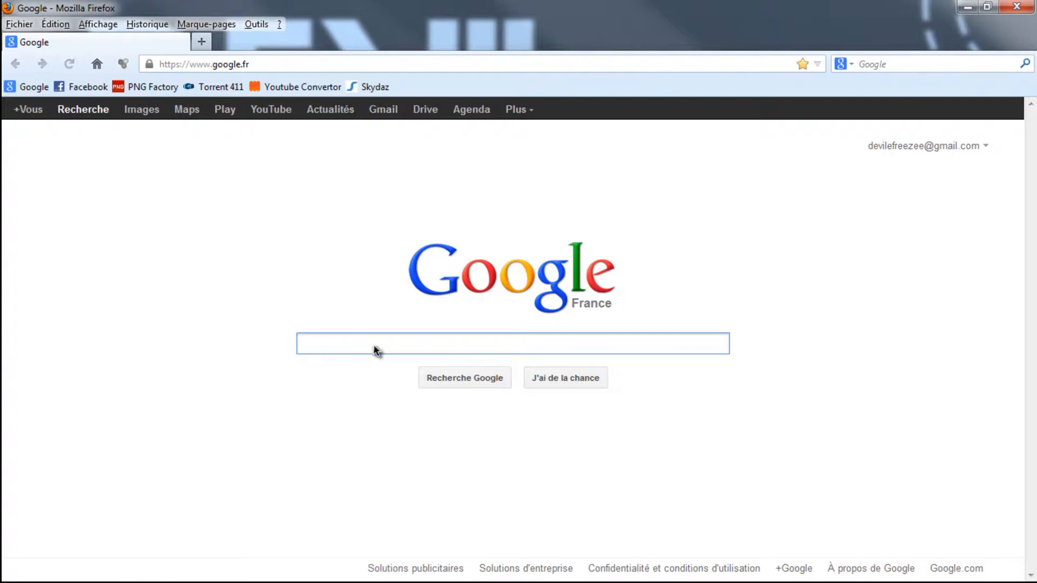
type("bukkit gr")
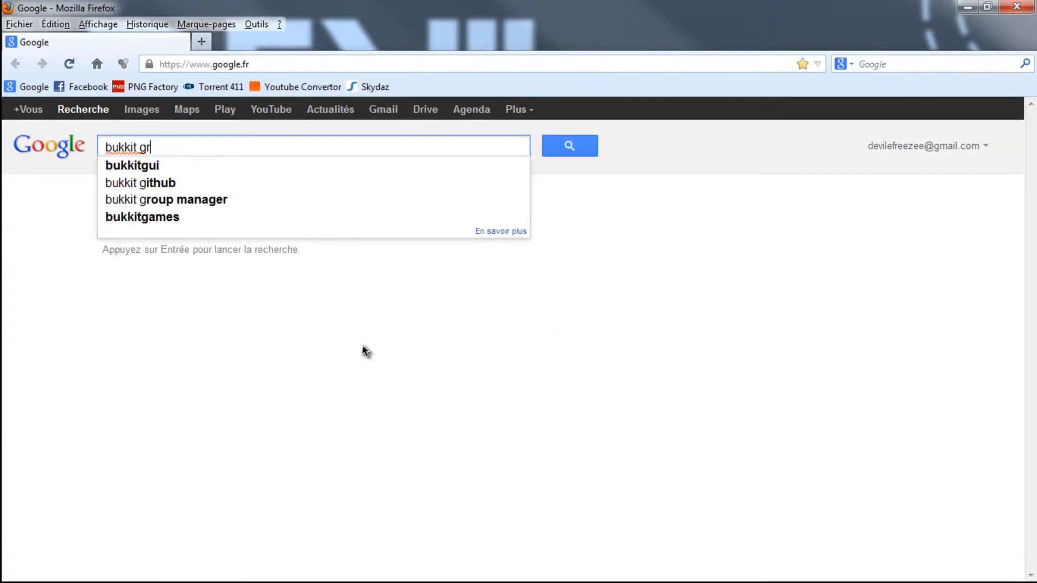
type("oupmanager")
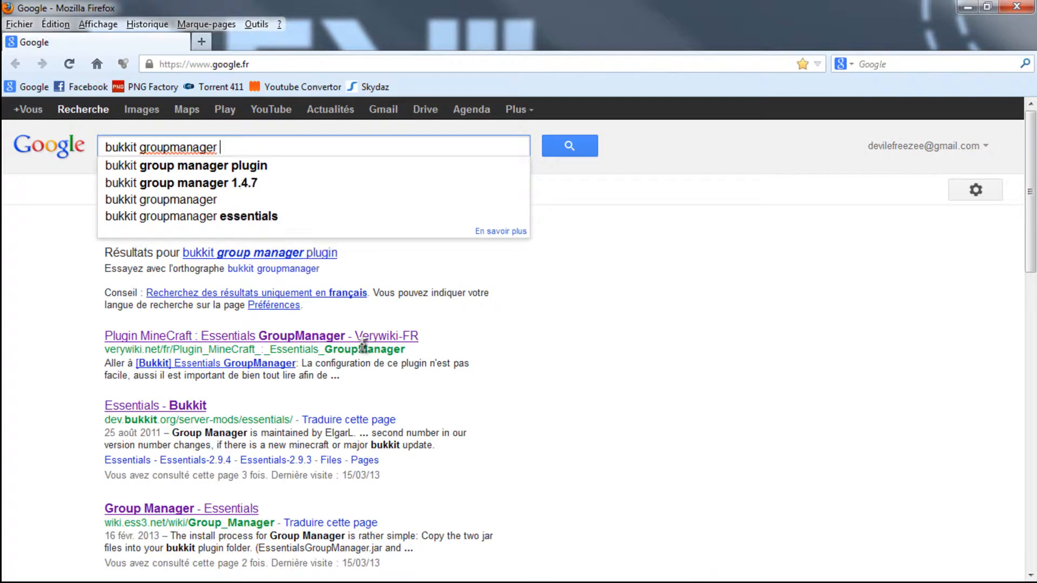
- Run the "bukkit groupmanager" search, look through the Group Manager - Essentials wiki page in a new tab, and close that tab
key("Return")
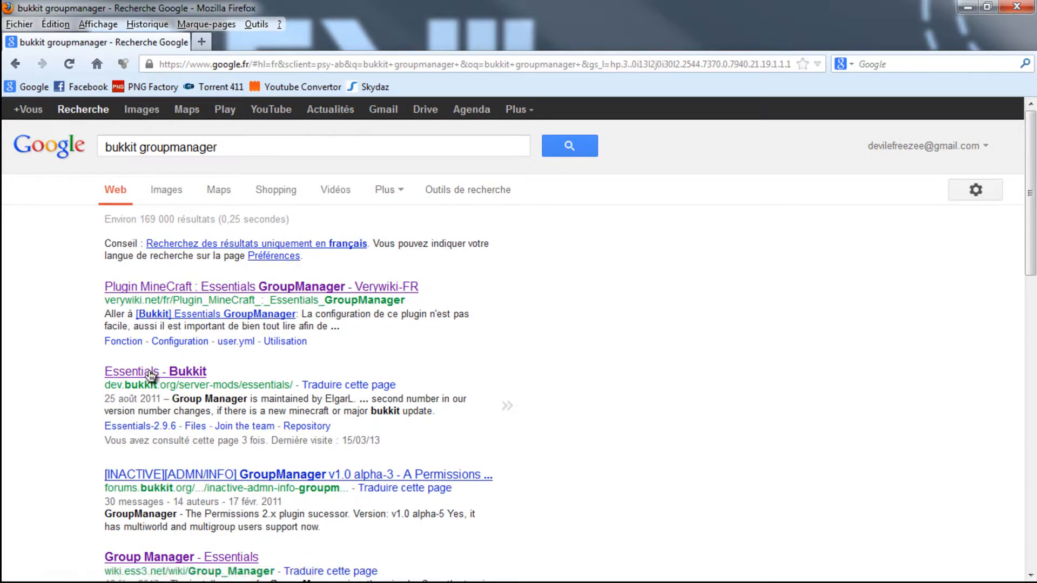
right_click(191, 556)
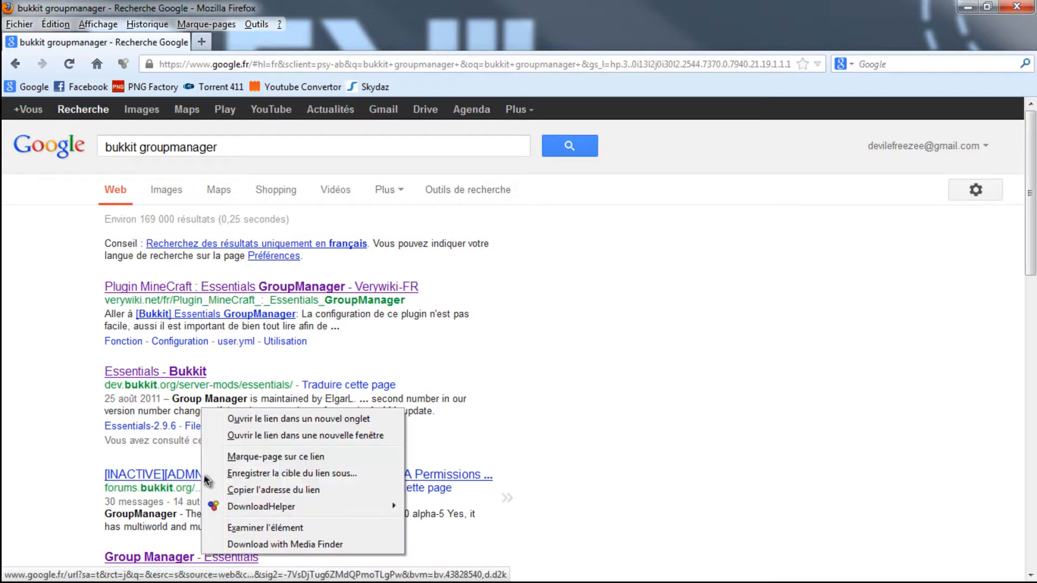
left_click(259, 420)
left_click(249, 42)
scroll(532, 203, "down", 5)
scroll(531, 202, "up", 5)
scroll(532, 203, "down", 15)
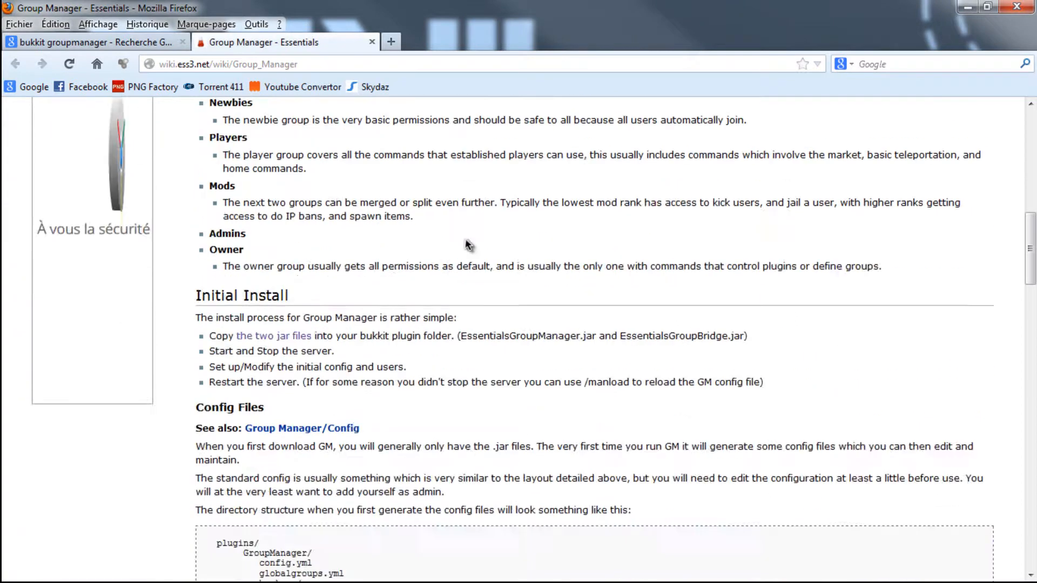
scroll(406, 229, "down", 1)
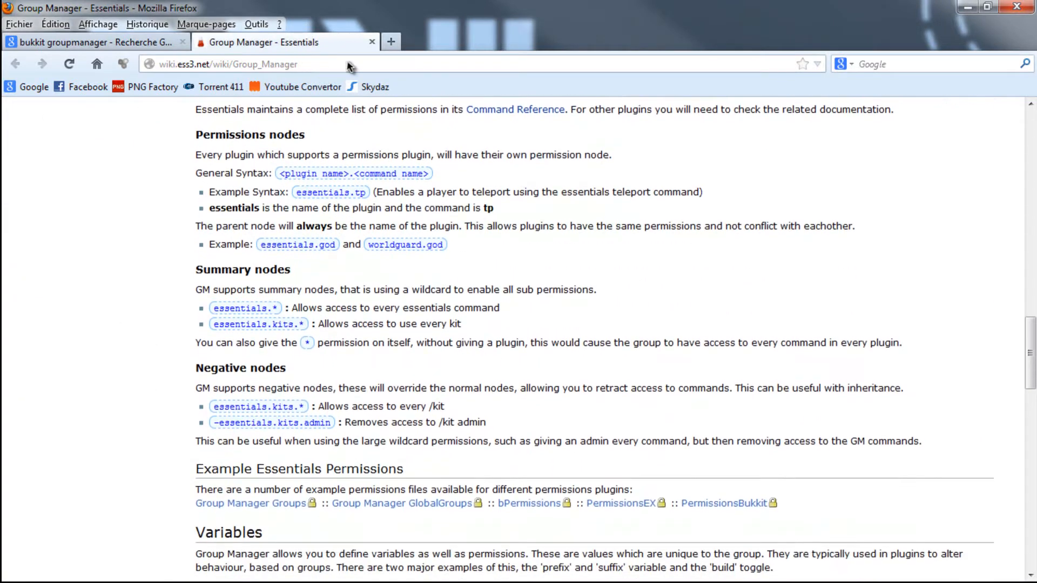
left_click(371, 43)
- Browse the remaining search results and check the Essentials - Bukkit page in a new tab for a GroupManager download, closing the tab
scroll(168, 324, "down", 10)
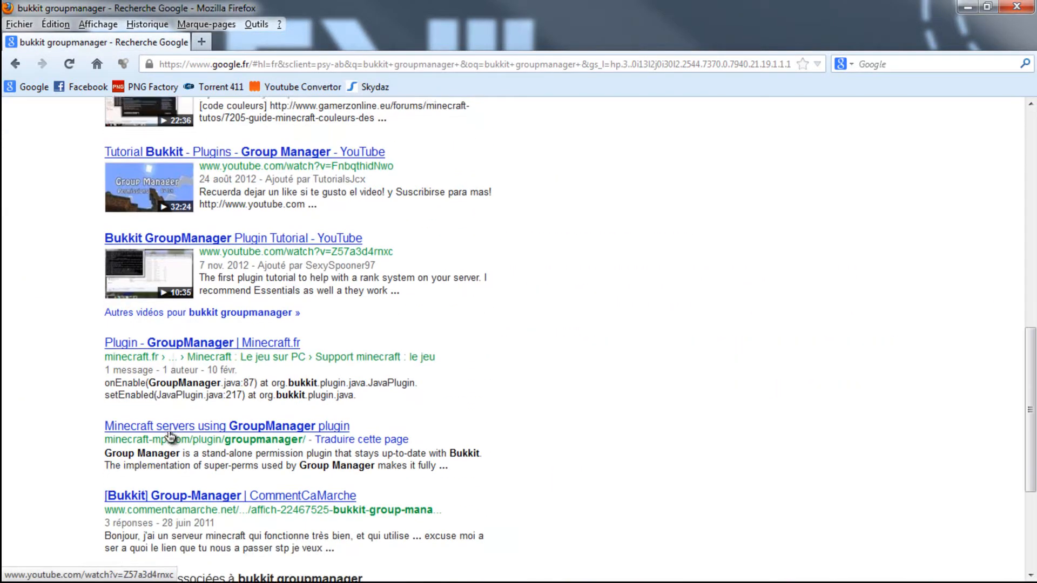
right_click(179, 306)
left_click(95, 351)
scroll(135, 324, "up", 12)
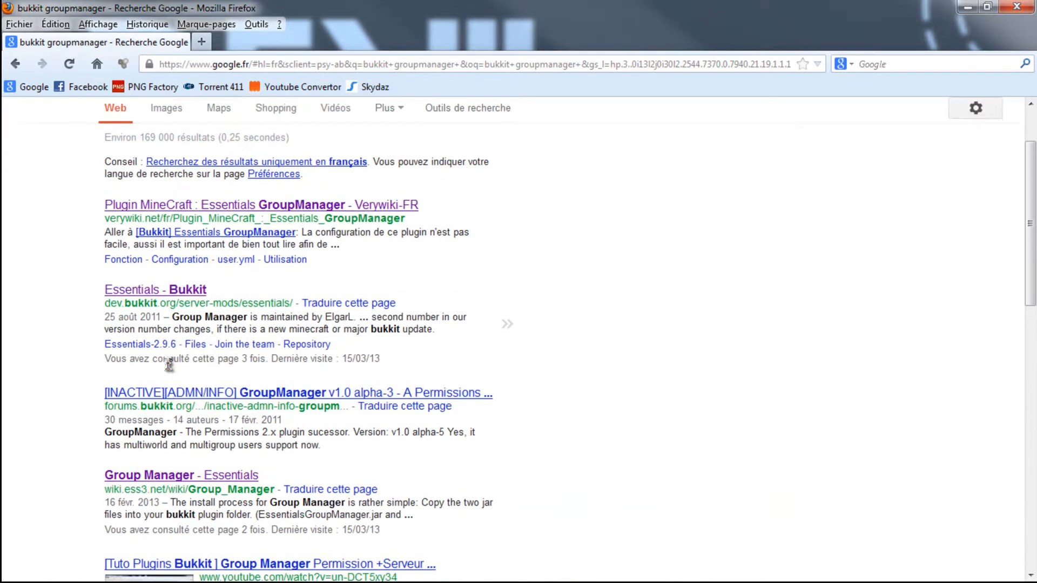
right_click(174, 294)
left_click(201, 302)
left_click(308, 41)
scroll(339, 233, "down", 7)
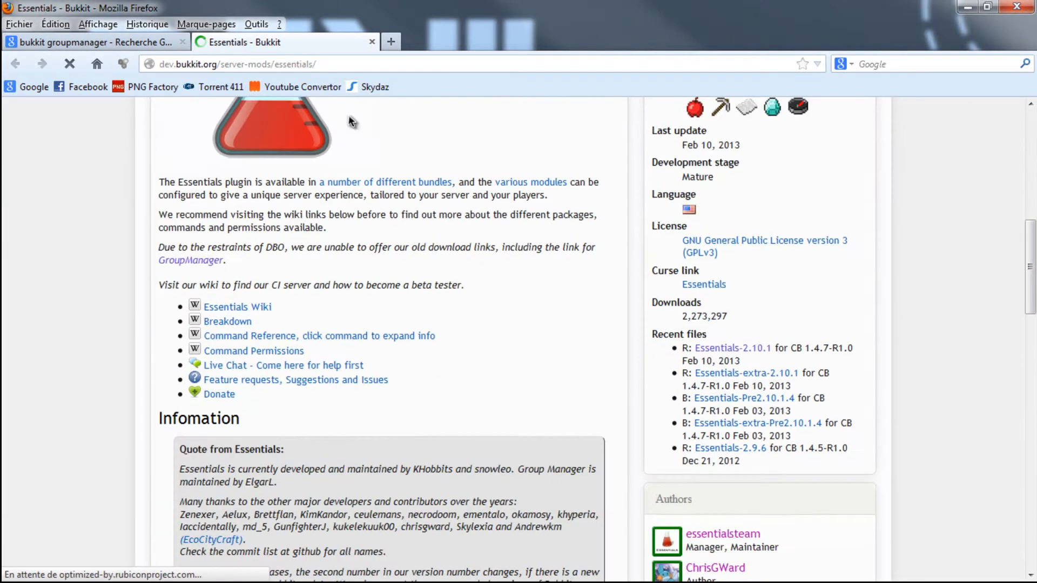
left_click(373, 44)
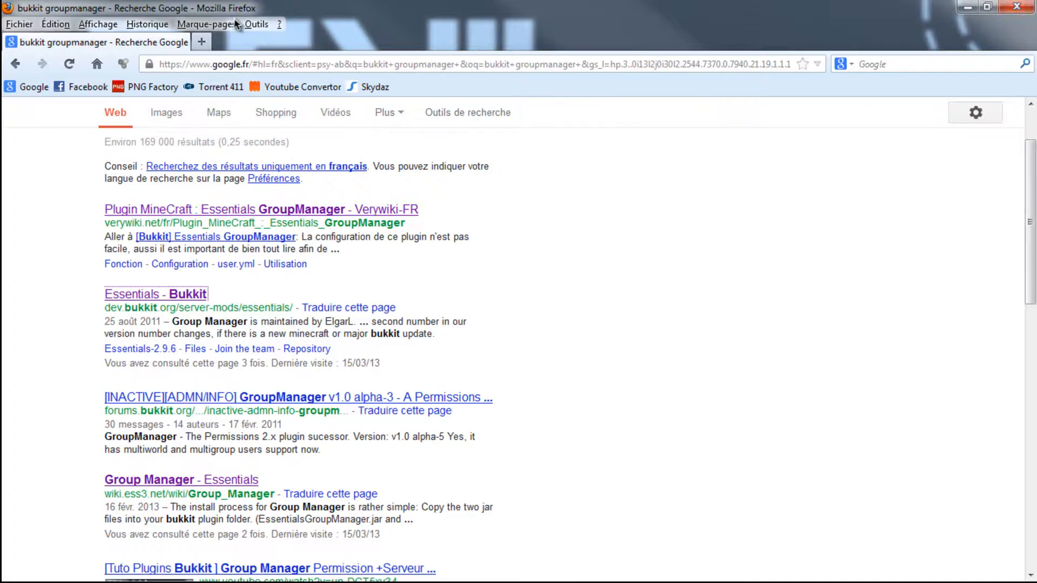
- Replace the search results tab with the Google home page and search for "bukkit"
left_click(201, 41)
left_click(187, 24)
left_click(169, 43)
left_click(192, 45)
left_click(184, 43)
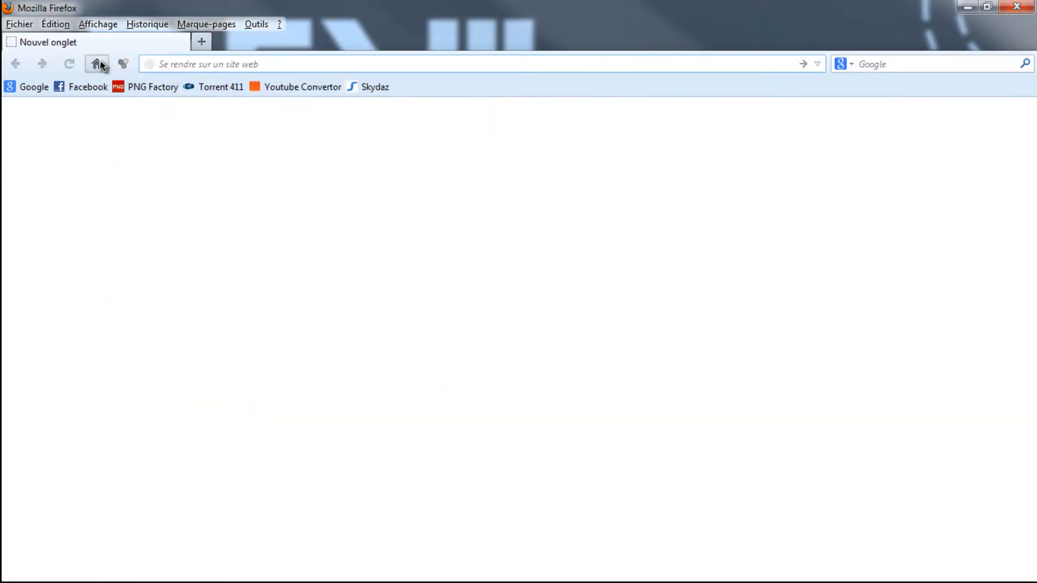
left_click(97, 64)
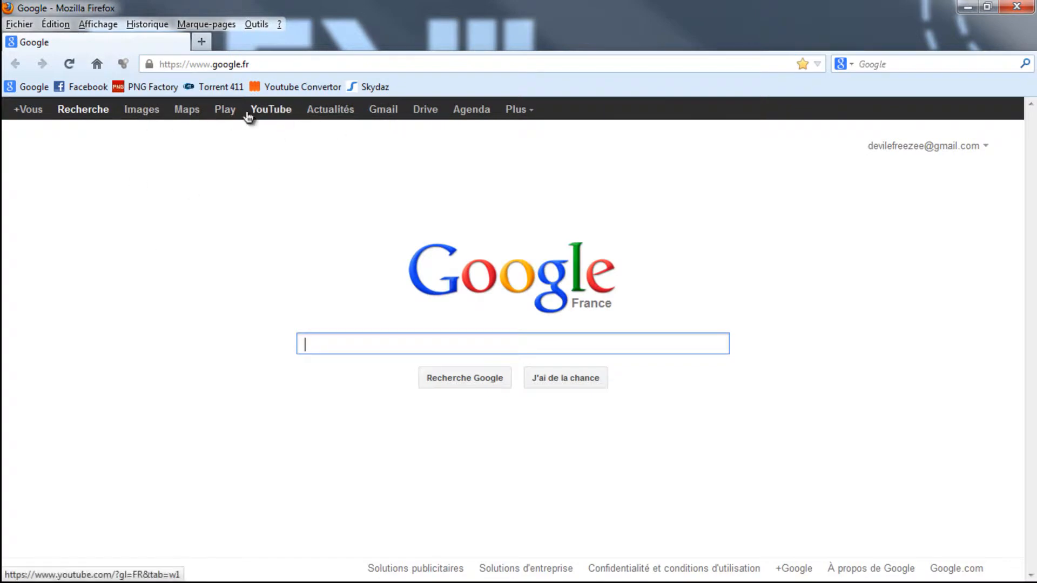
type("bukkit")
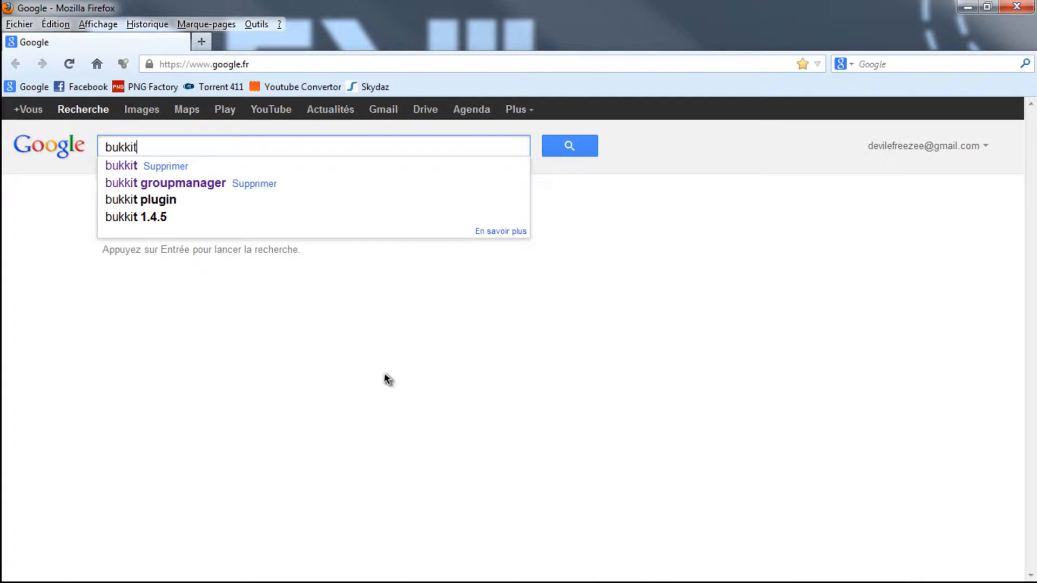
key("Return")
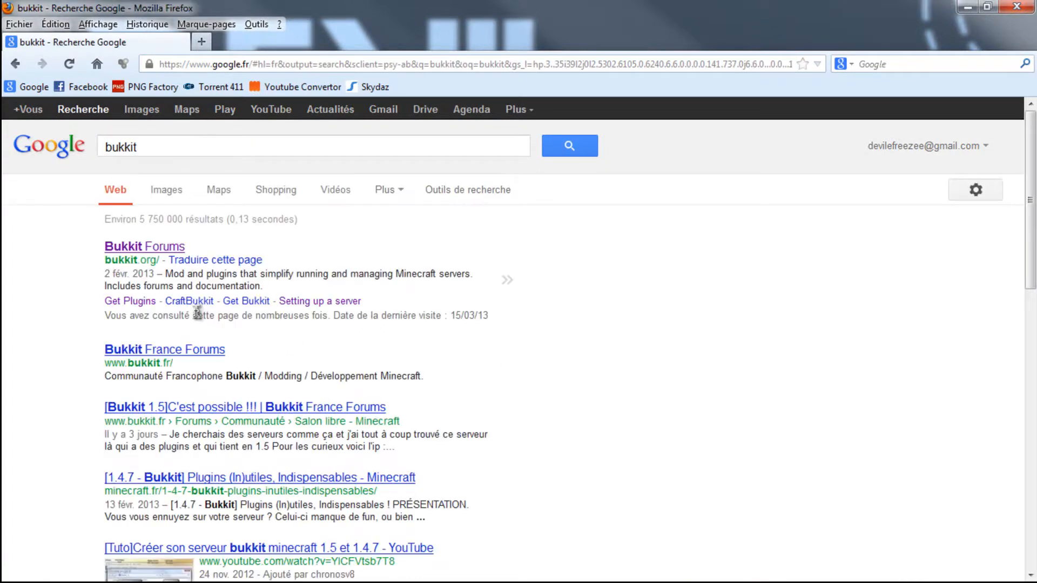
- Open the Bukkit Forums site from the results and go to its Get Plugins page
scroll(157, 270, "down", 2)
scroll(156, 280, "up", 2)
left_click(140, 253)
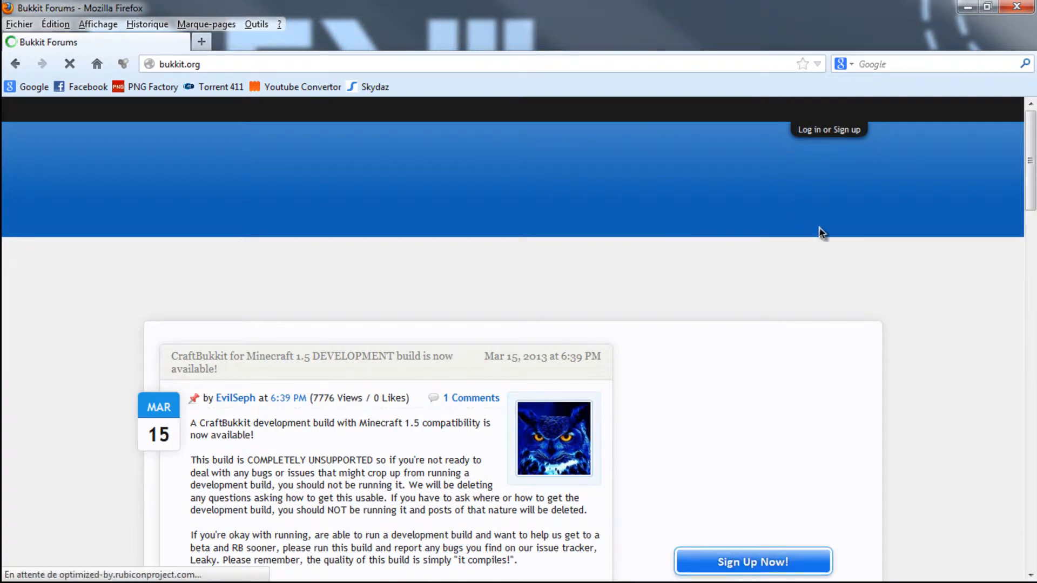
left_click(778, 197)
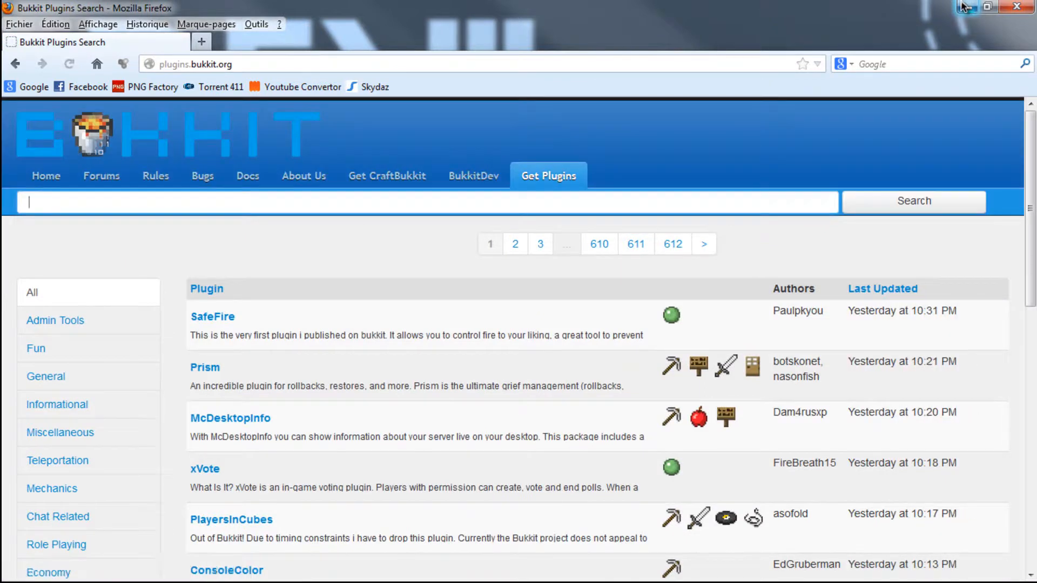
- Minimise the browser and review the plugin jar files in the new server's plugins folder
left_click(964, 6)
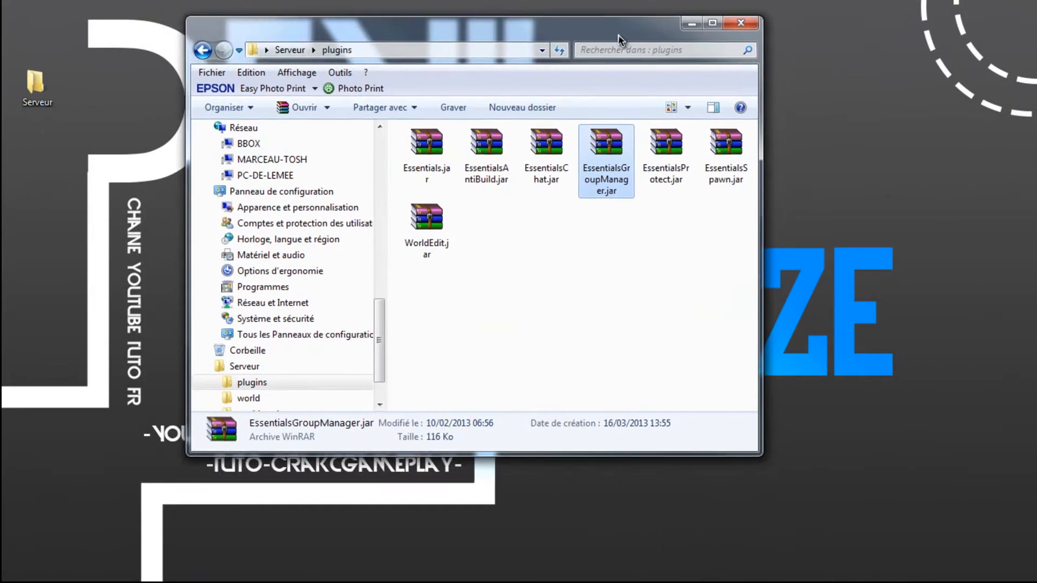
left_click_drag(400, 300, 766, 172)
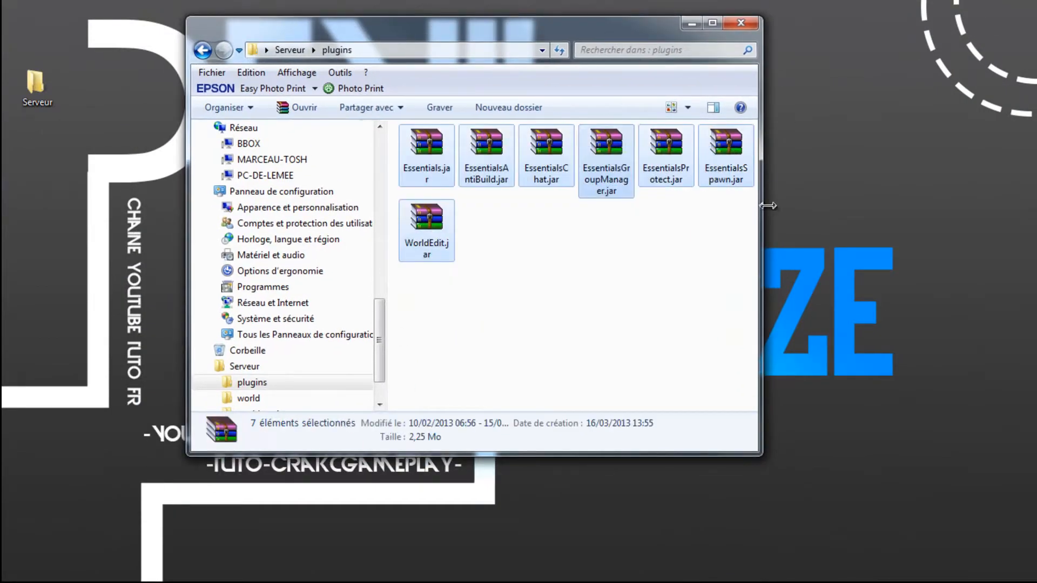
left_click_drag(411, 276, 725, 169)
left_click(421, 300)
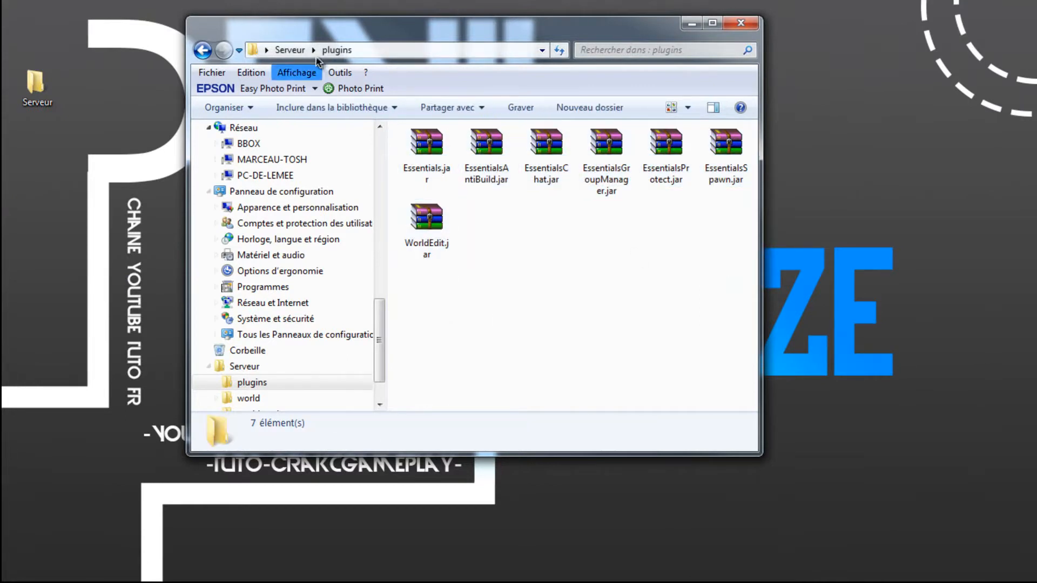
- Start the server with Run.bat in the Serveur folder and minimise its console window
left_click(203, 55)
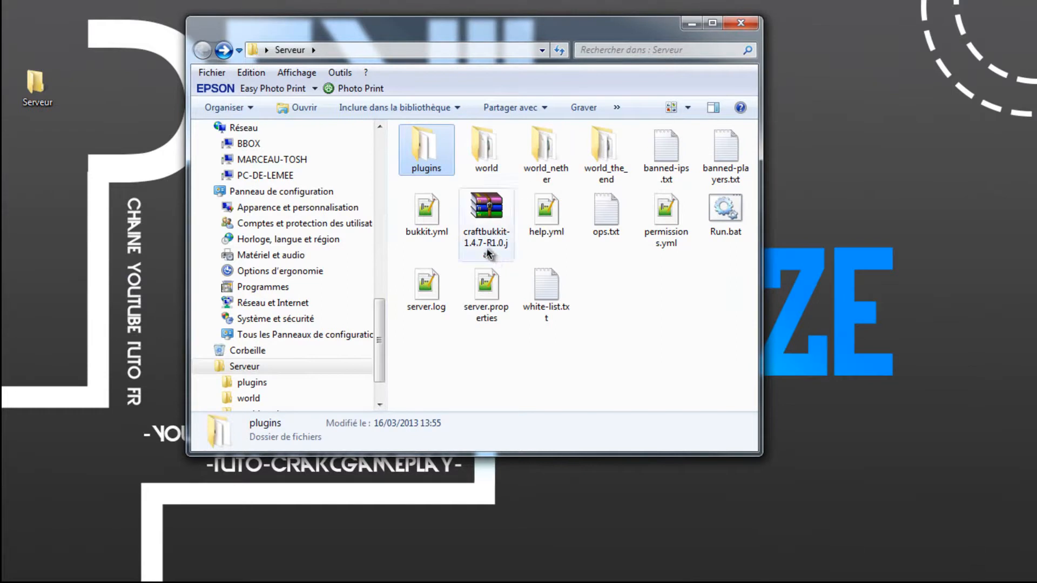
double_click(719, 235)
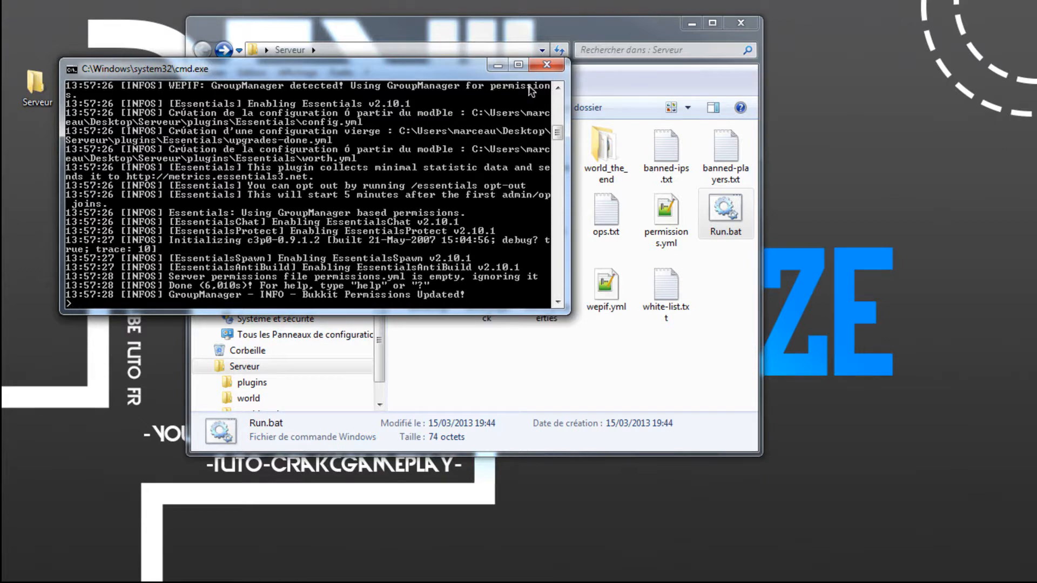
left_click(498, 65)
- Launch MineCraft Crack.exe from the Jeux folder under Devil Frezze, enter the game, and close the folder window
mouse_move(658, 7)
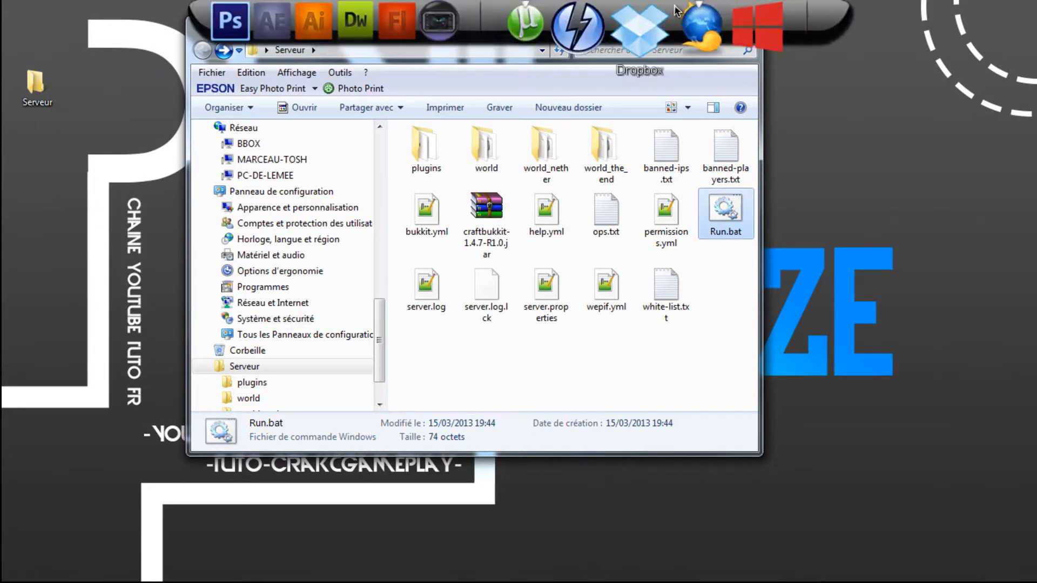
left_click(749, 23)
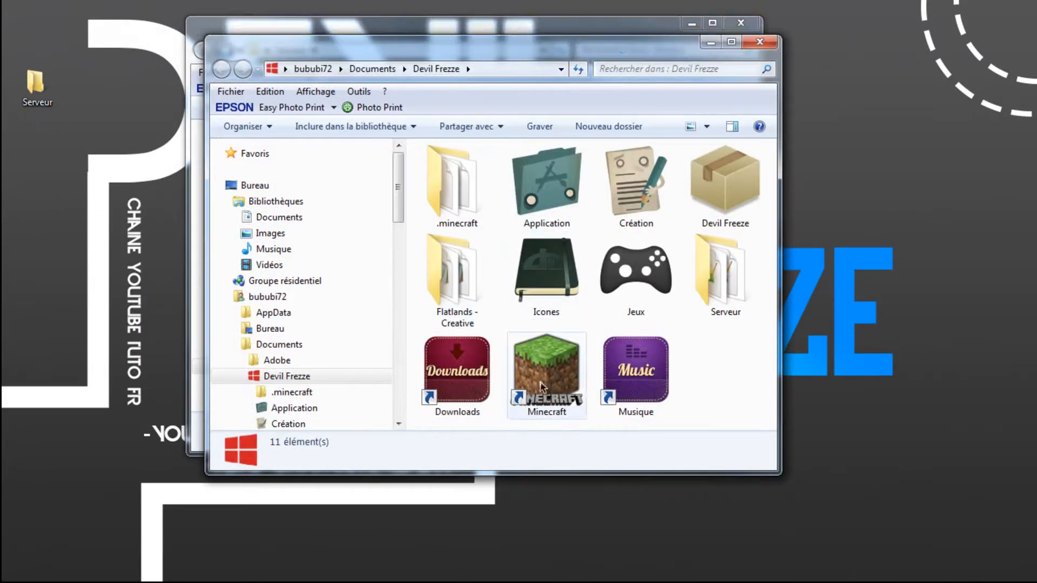
double_click(640, 273)
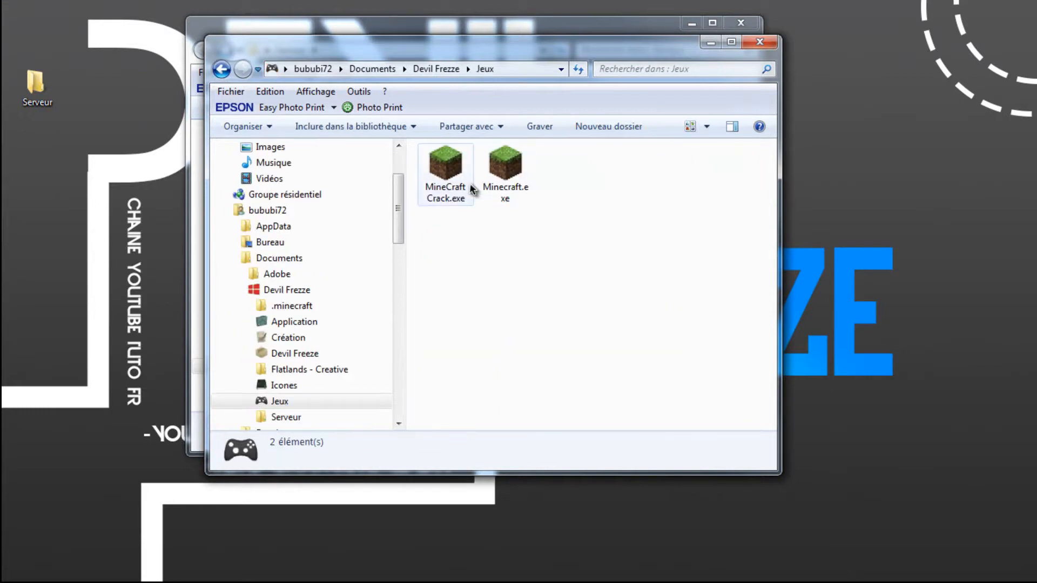
left_click(448, 160)
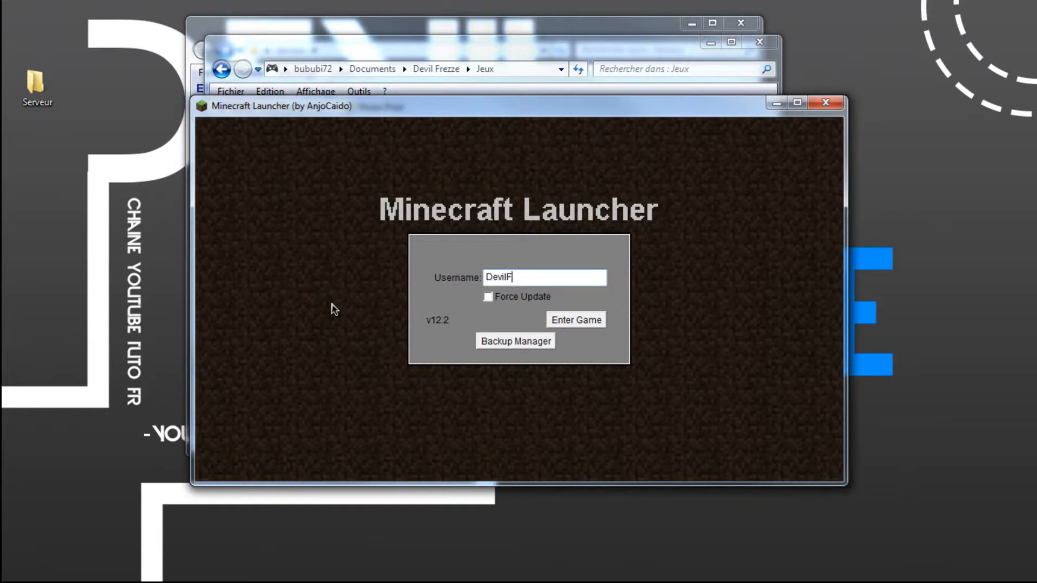
left_click(560, 320)
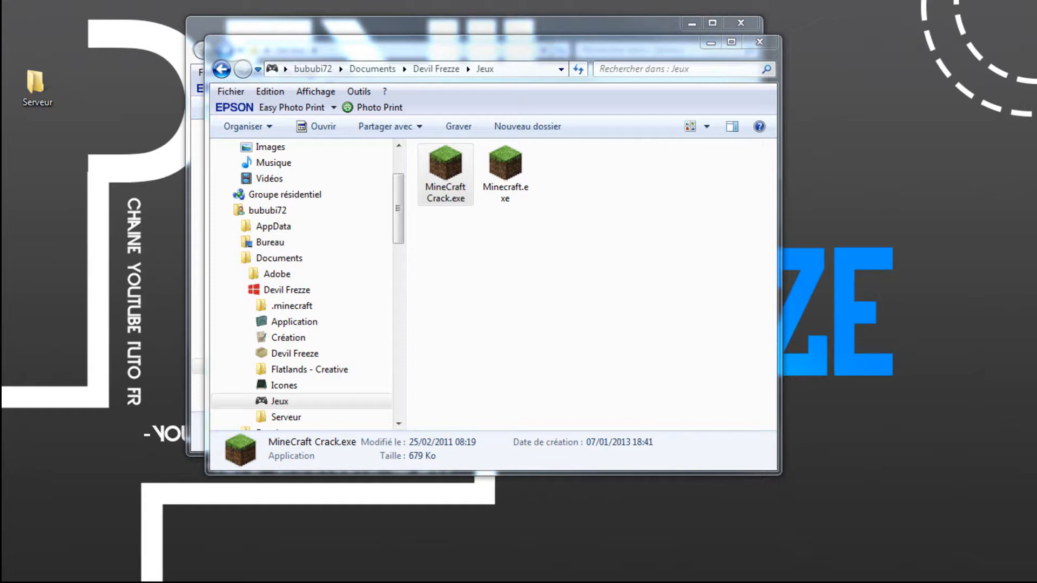
left_click(759, 42)
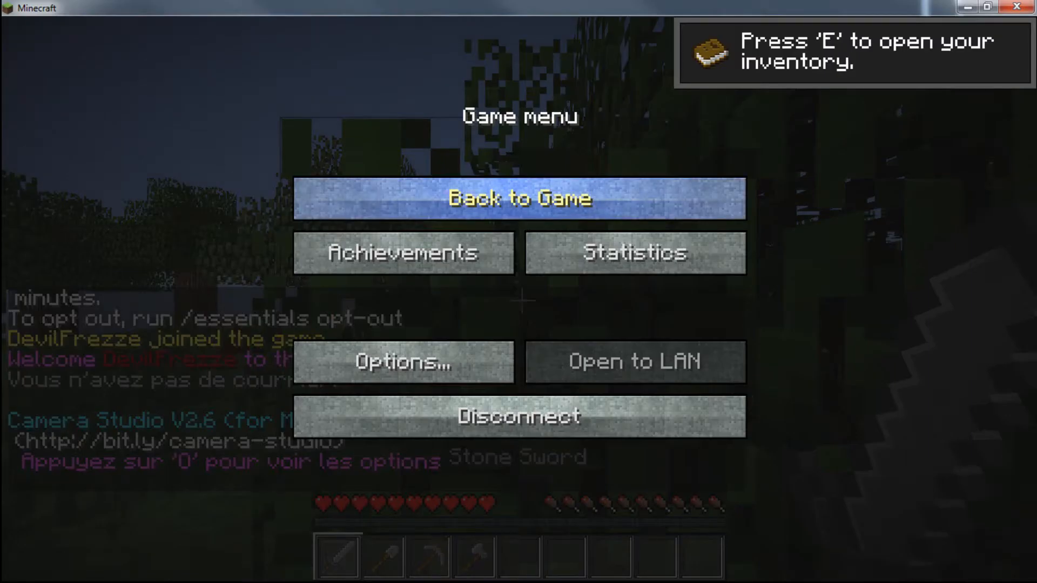
- Resume the game on the server, walk around the forest, and pause and minimise the game
left_click(519, 199)
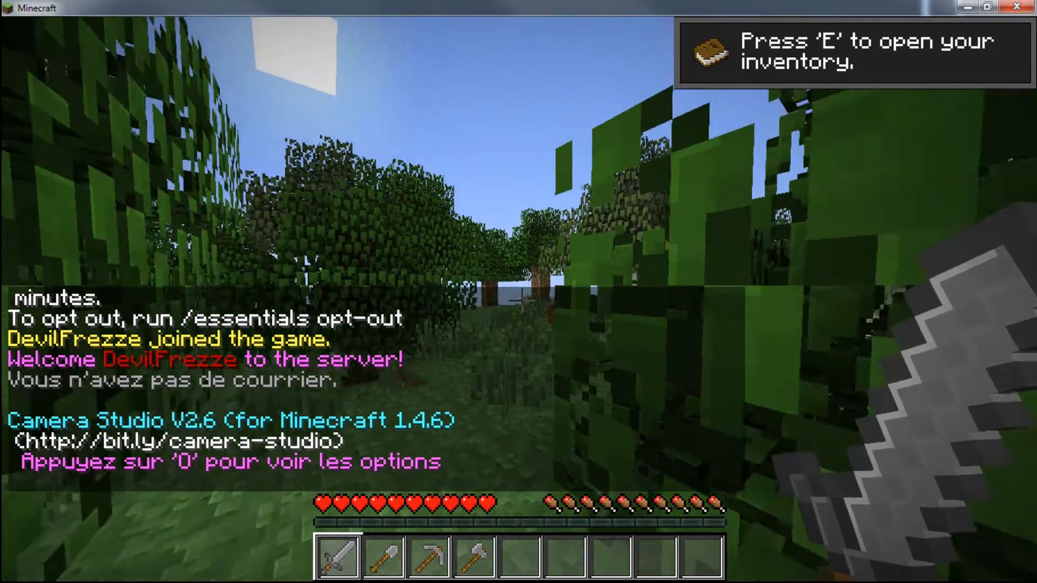
key("w")
key("w")
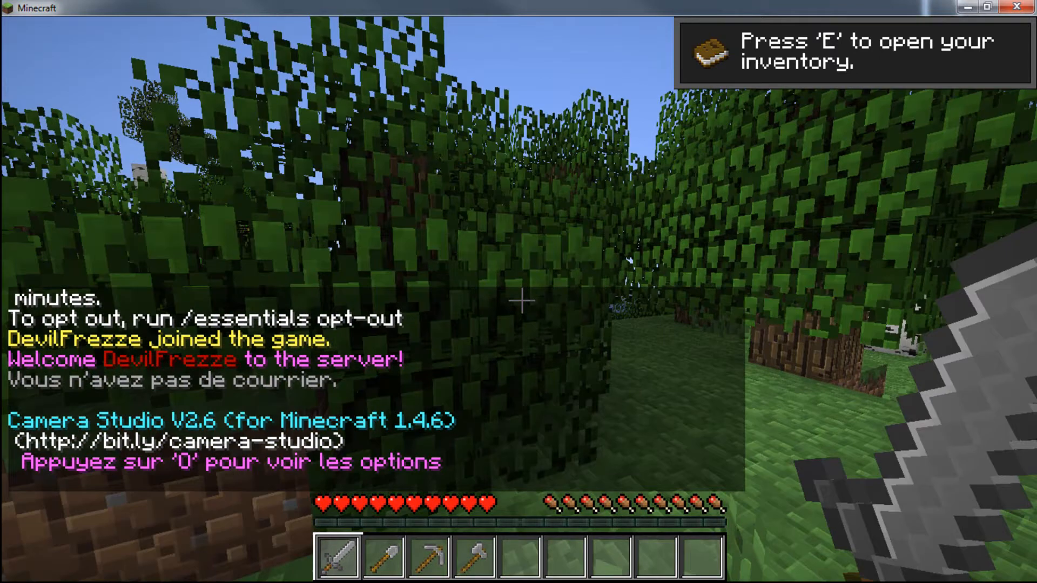
left_click(522, 301)
left_click(521, 301)
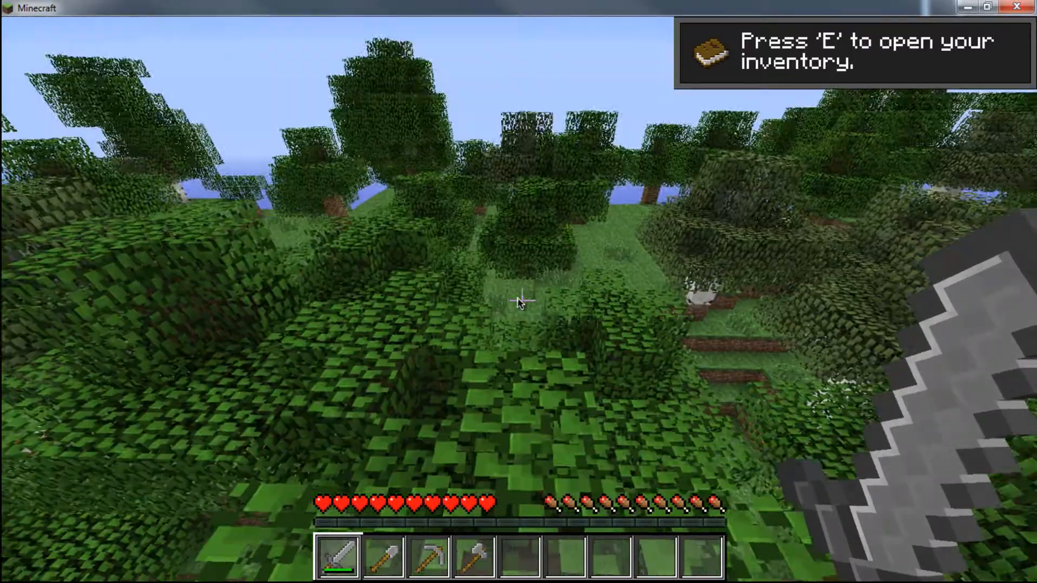
key("Escape")
left_click(969, 7)
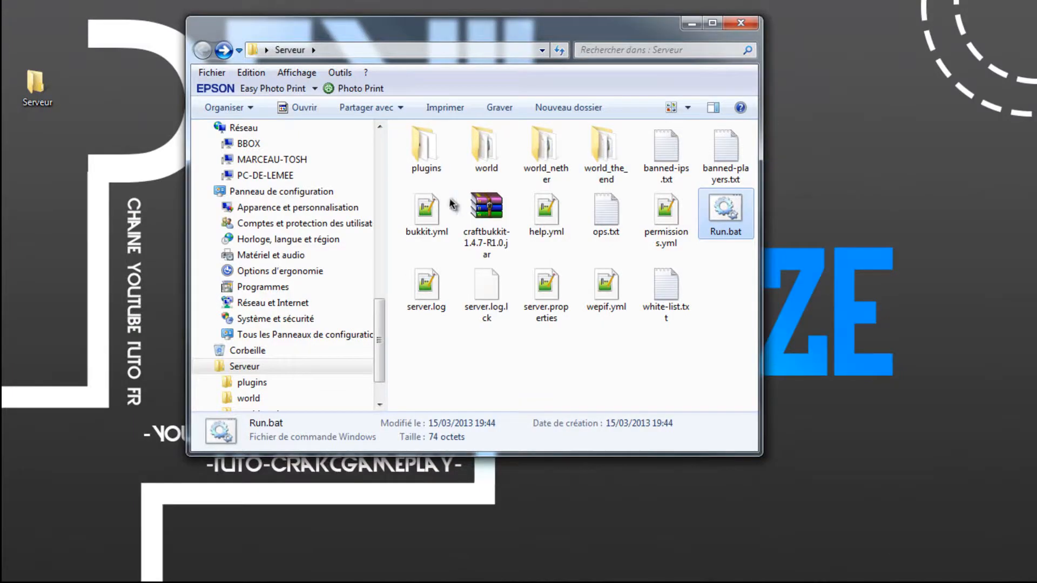
- Open config.yml from the server's plugins\Essentials folder in Notepad++ and look over its Notes and Essentials (Global) sections
double_click(431, 147)
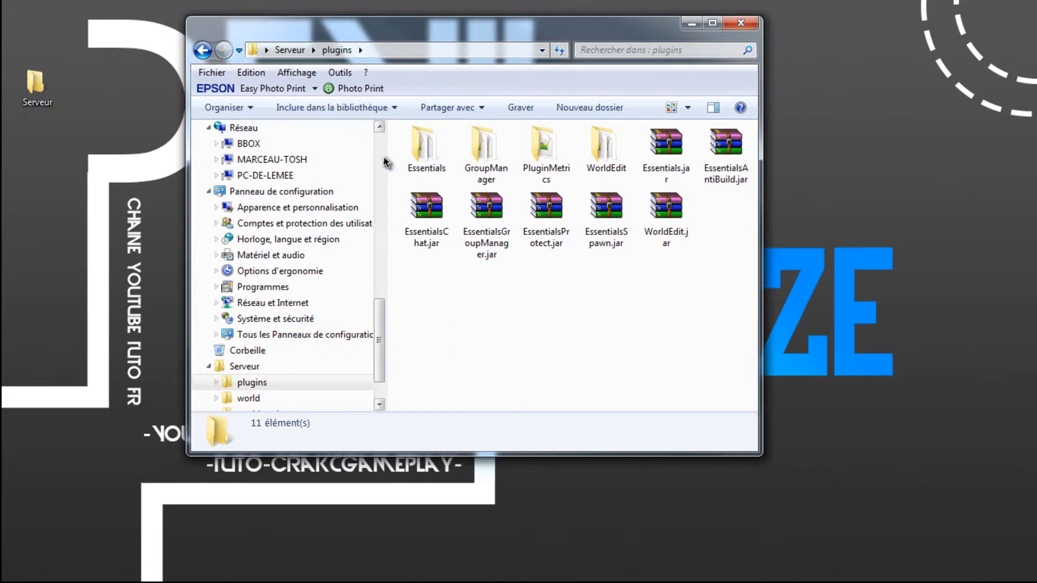
double_click(421, 161)
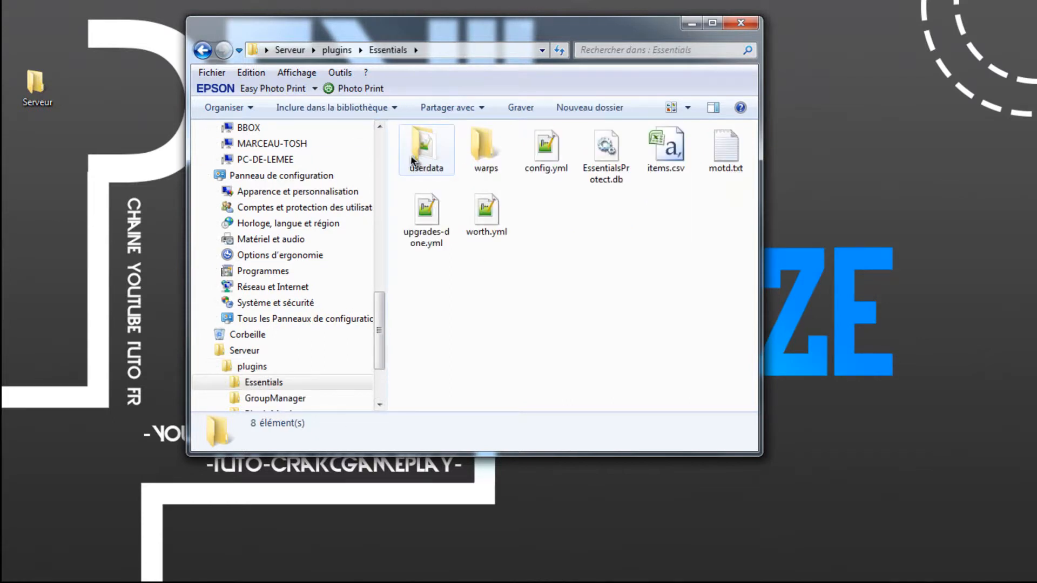
right_click(540, 155)
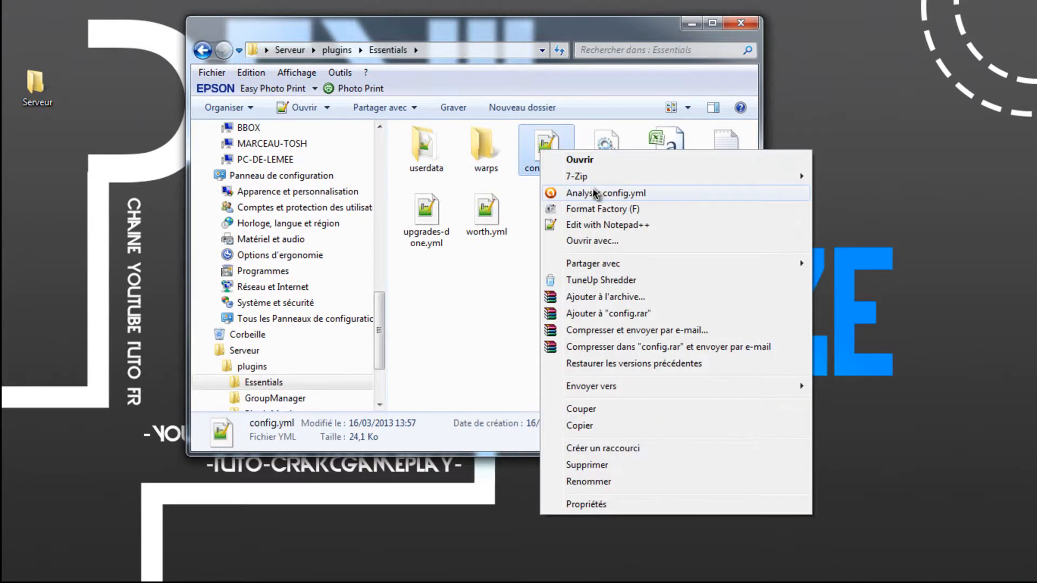
left_click(548, 226)
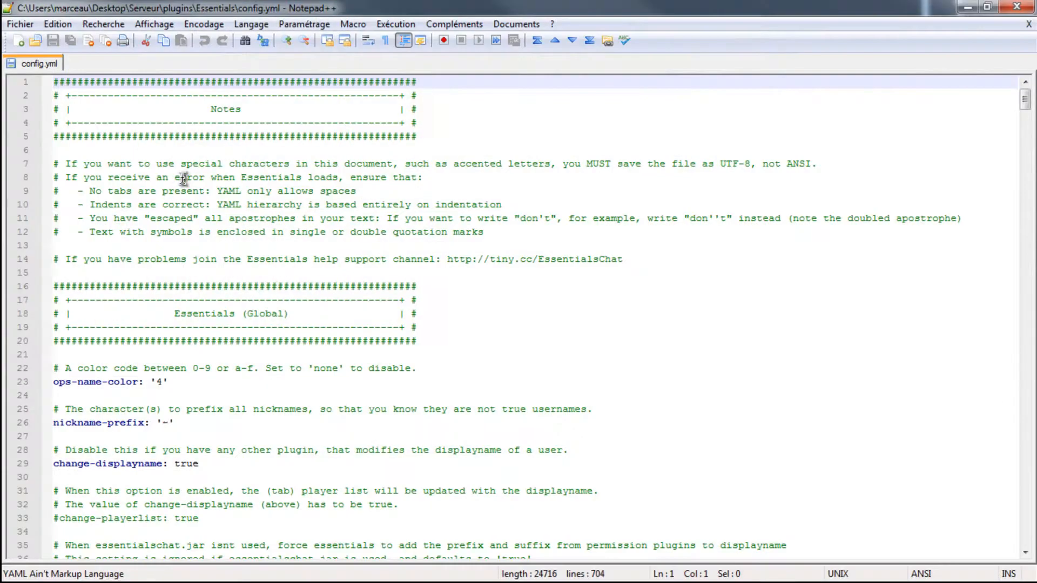
left_click(422, 312)
scroll(678, 142, "down", 5)
scroll(481, 233, "up", 5)
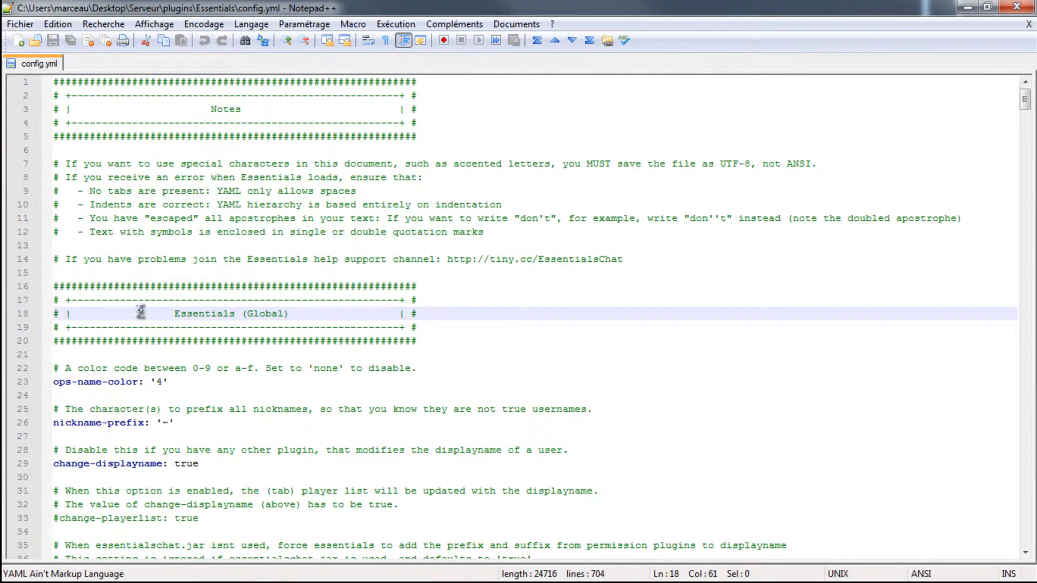
left_click_drag(1025, 102, 995, 99)
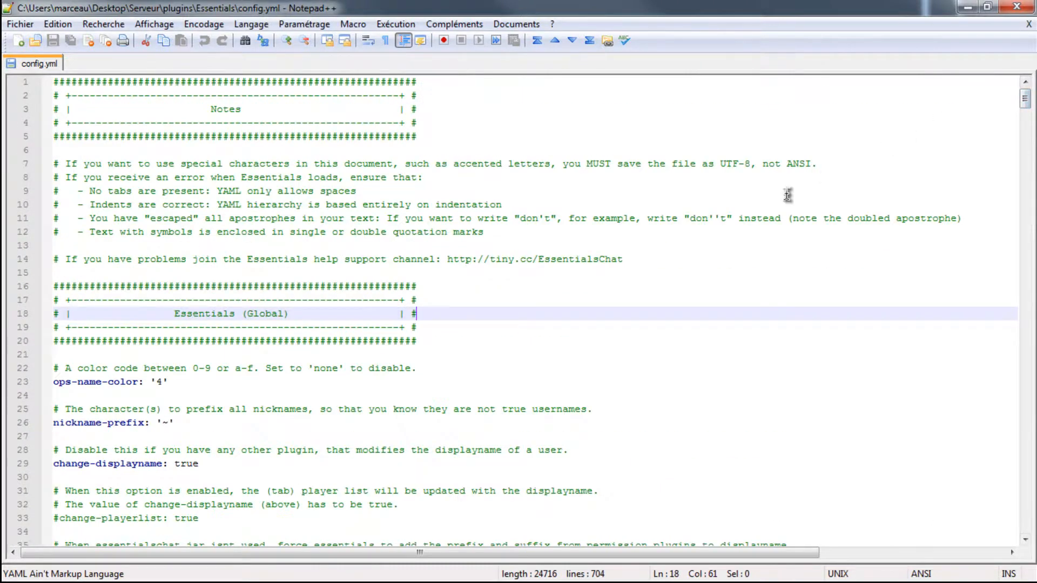
- Clear the ops-name-color value in the Essentials (Global) section, leaving only the empty quotes
scroll(509, 323, "down", 1)
left_click(173, 340)
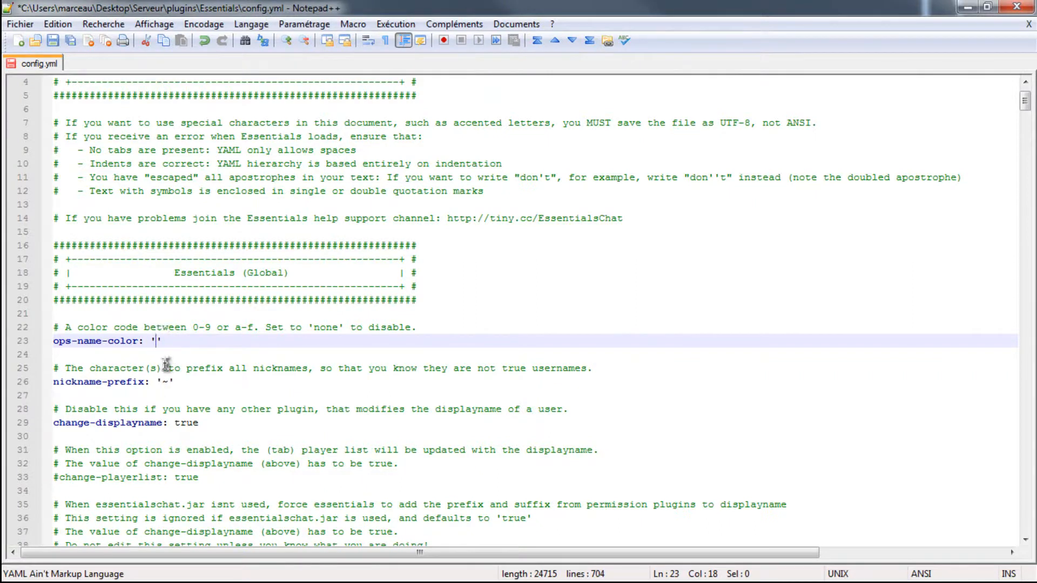
left_click(172, 338)
left_click_drag(165, 346, 34, 346)
left_click_drag(180, 346, 6, 344)
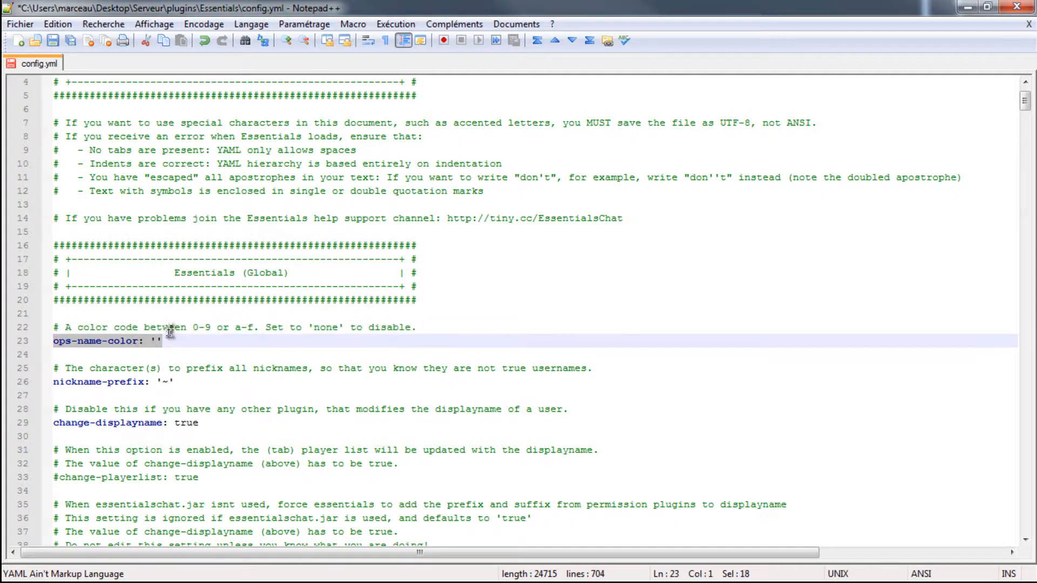
left_click(157, 342)
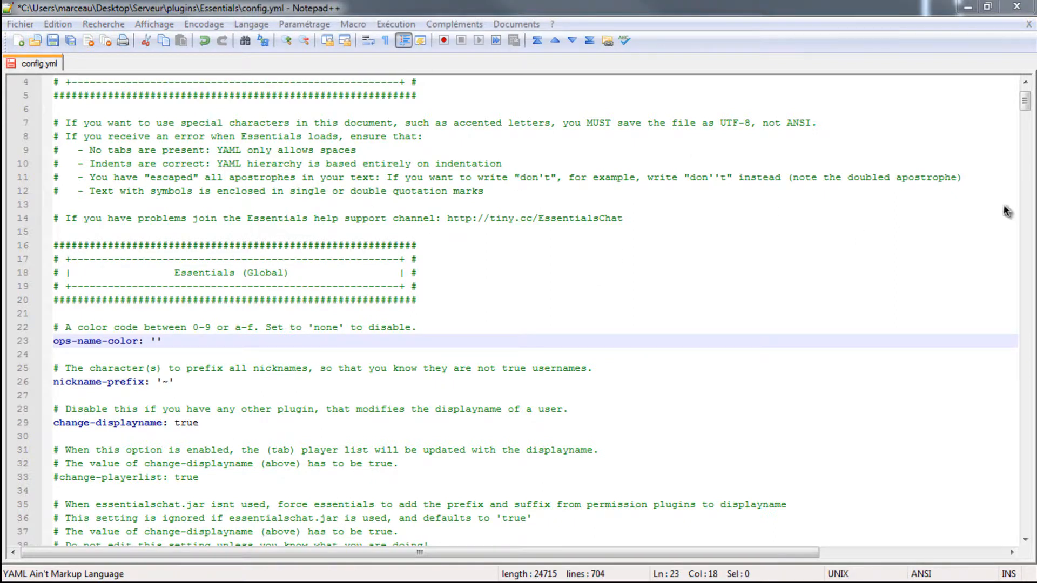
- Switch to Firefox, examine the &4 Dark Red row in the forum's Bukkit colour code table, and return to config.yml
left_click_drag(988, 166, 946, 190)
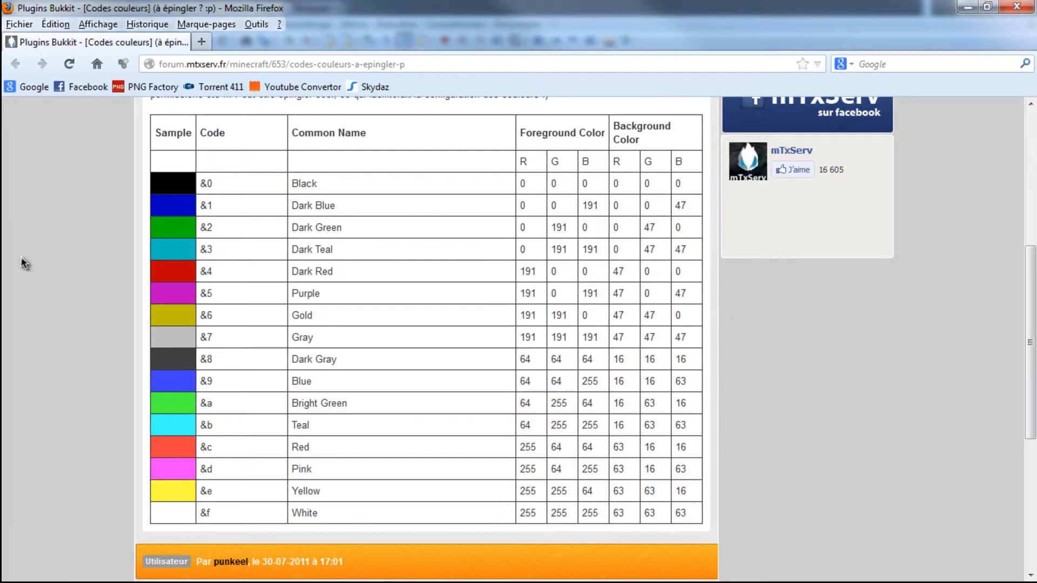
scroll(20, 256, "up", 3)
scroll(96, 260, "down", 3)
scroll(96, 260, "up", 1)
double_click(204, 272)
triple_click(331, 273)
left_click(967, 7)
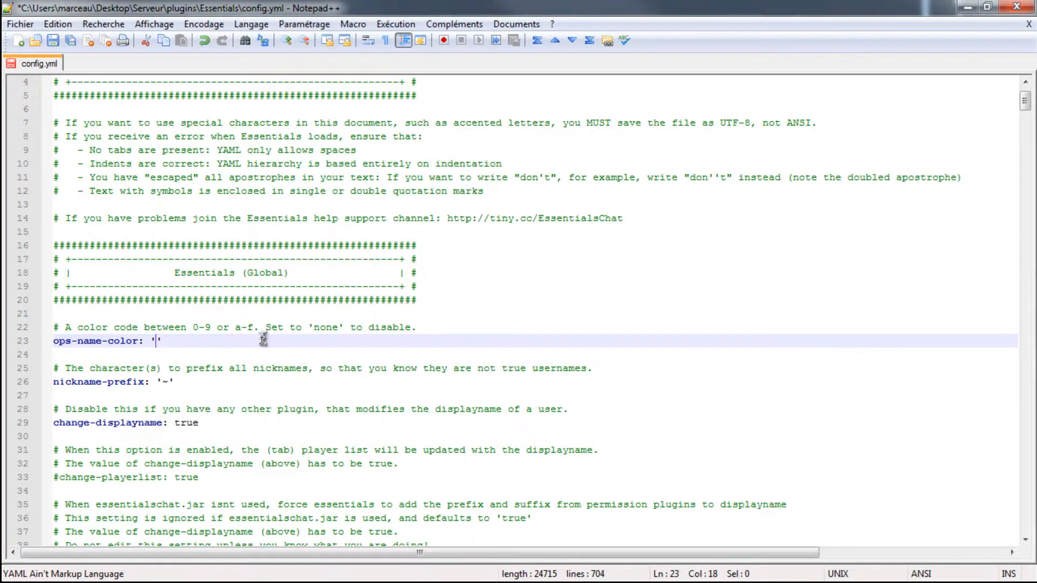
- Clear the nickname-prefix value, leaving only the empty quotes
left_click(172, 382)
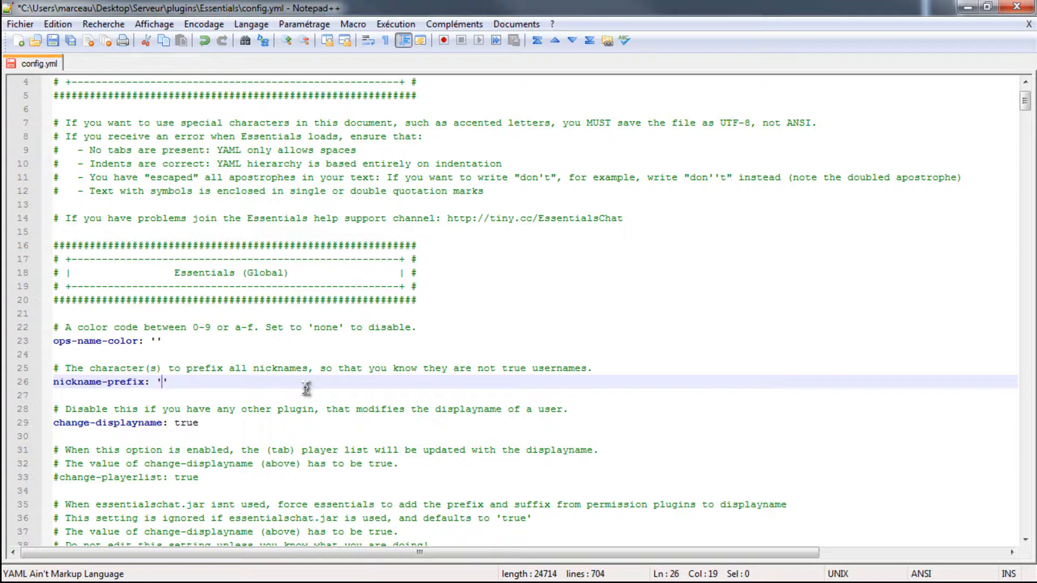
left_click(216, 424)
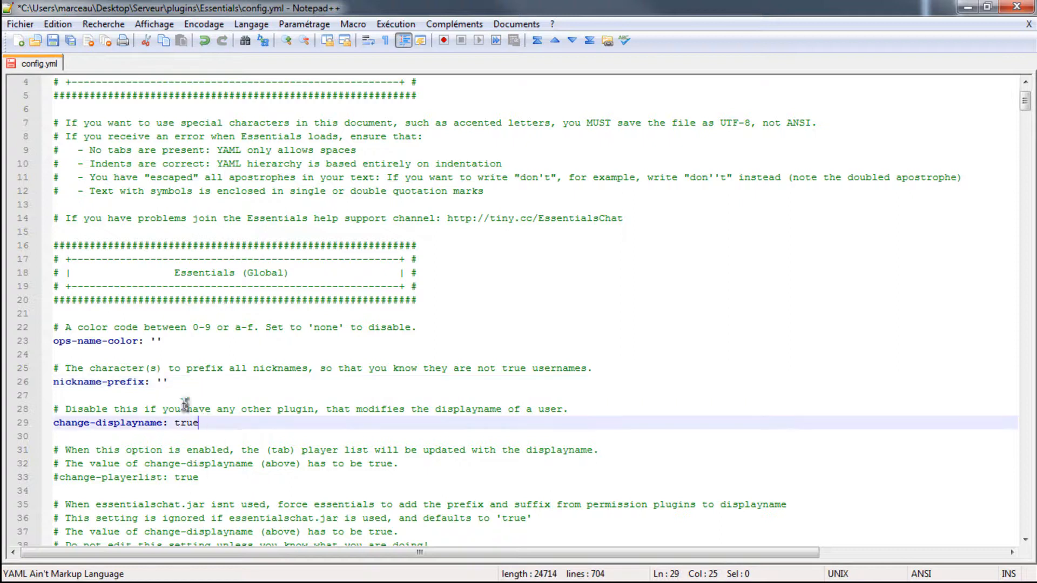
- Try a teleport-delay of 10 seconds in the teleport settings
scroll(123, 364, "down", 4)
scroll(176, 421, "down", 2)
scroll(202, 368, "down", 1)
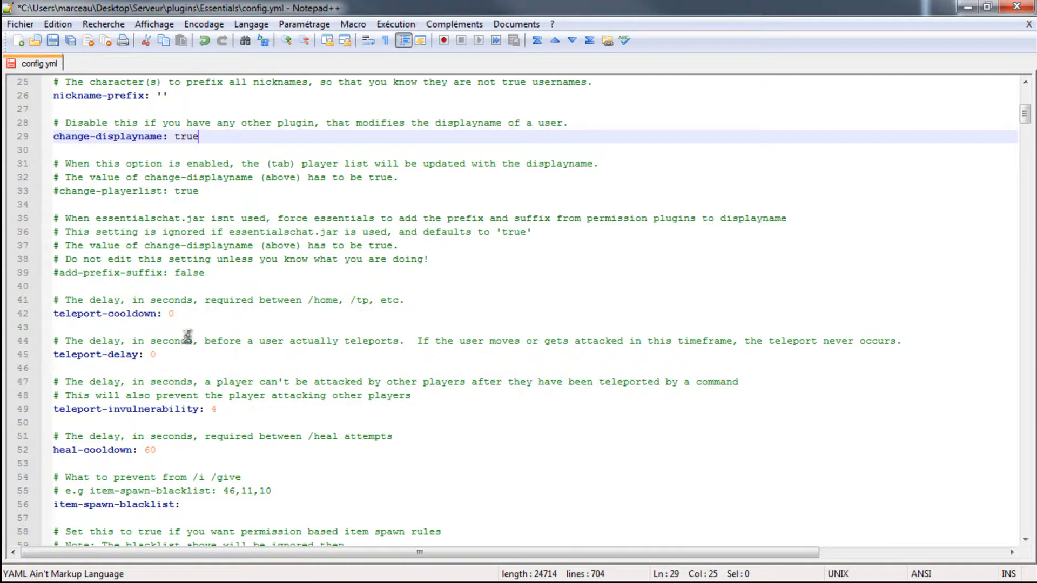
left_click_drag(166, 341, 172, 357)
left_click(172, 357)
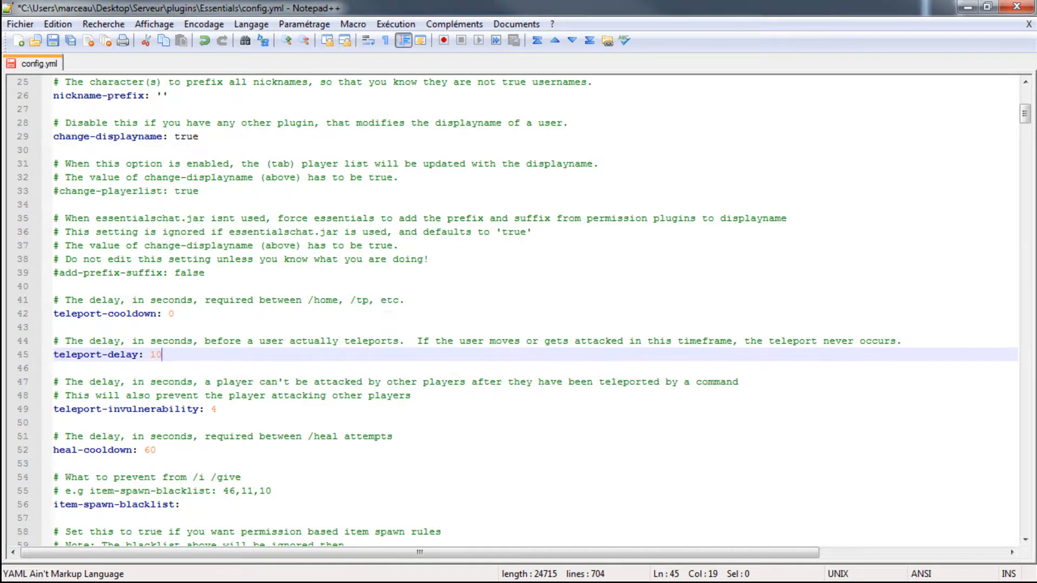
- Switch to Minecraft, set Music and Sound to OFF in its options, and return to config.yml
key("alt+Tab")
left_click(444, 357)
left_click_drag(413, 123, 173, 108)
left_click_drag(648, 105, 508, 124)
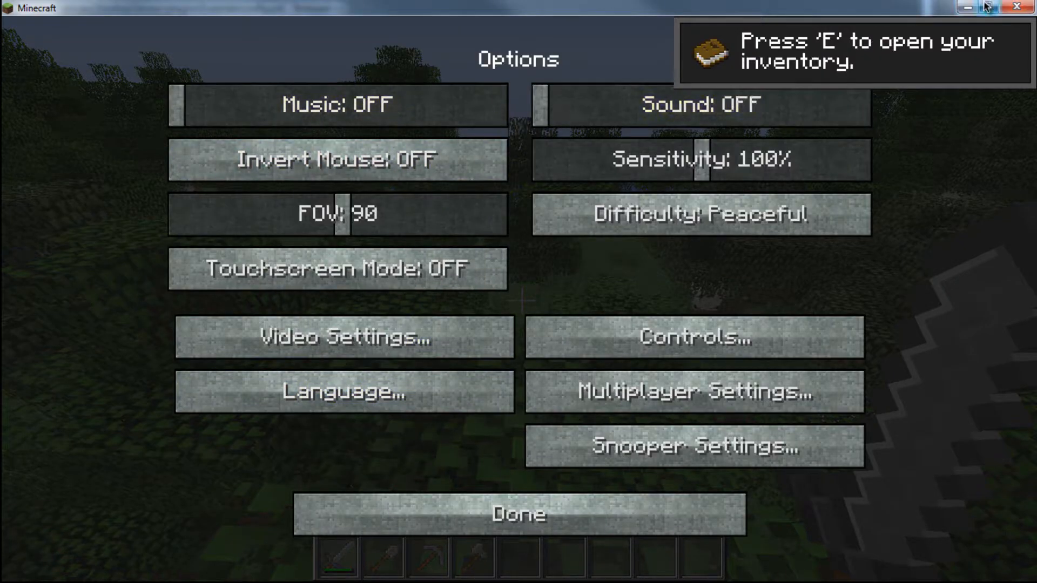
left_click(967, 6)
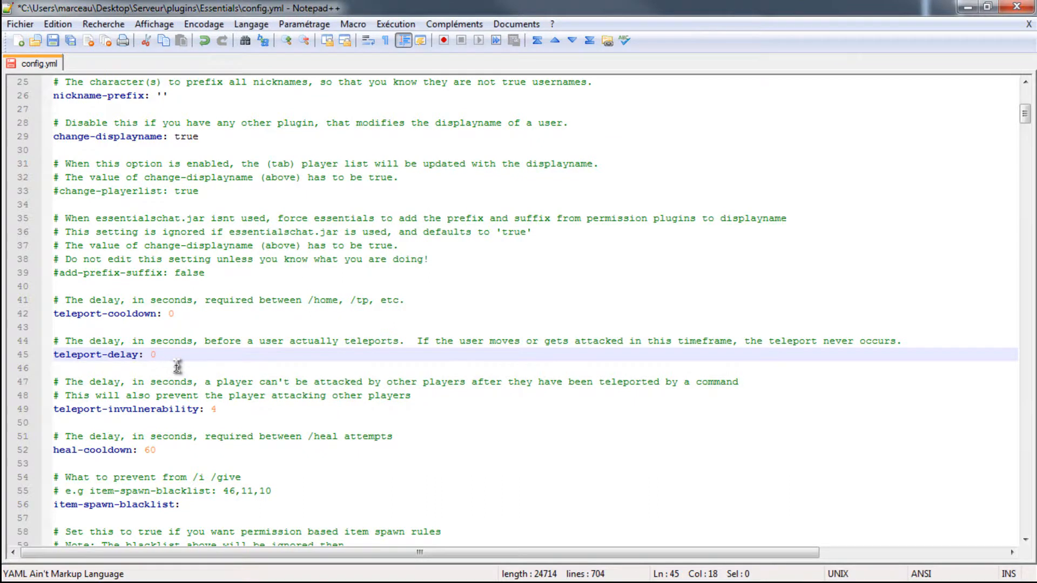
- Set spawnmob-limit to 7 for the /spawnmob command
left_click(218, 413)
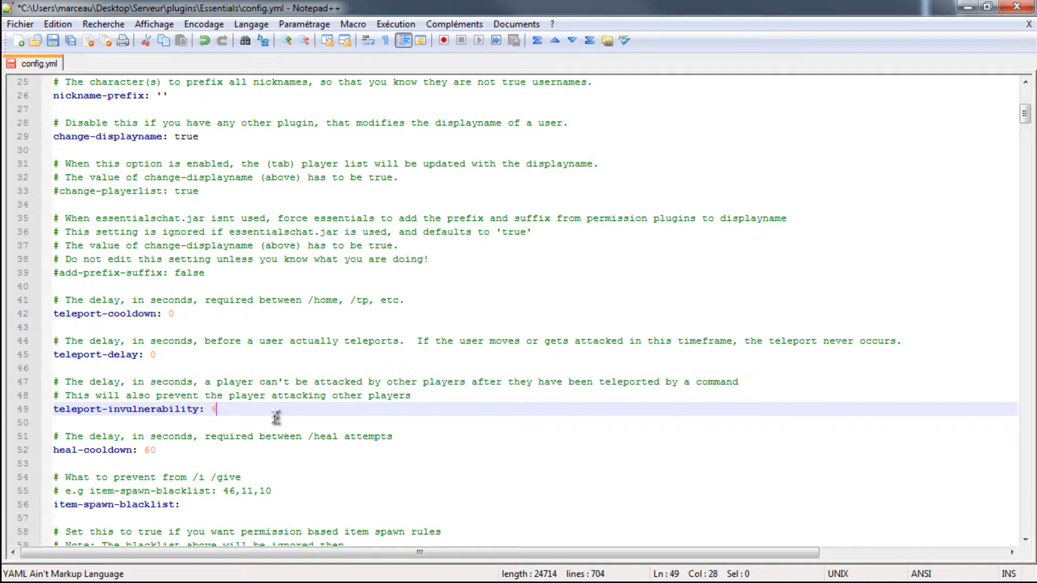
scroll(225, 438, "down", 5)
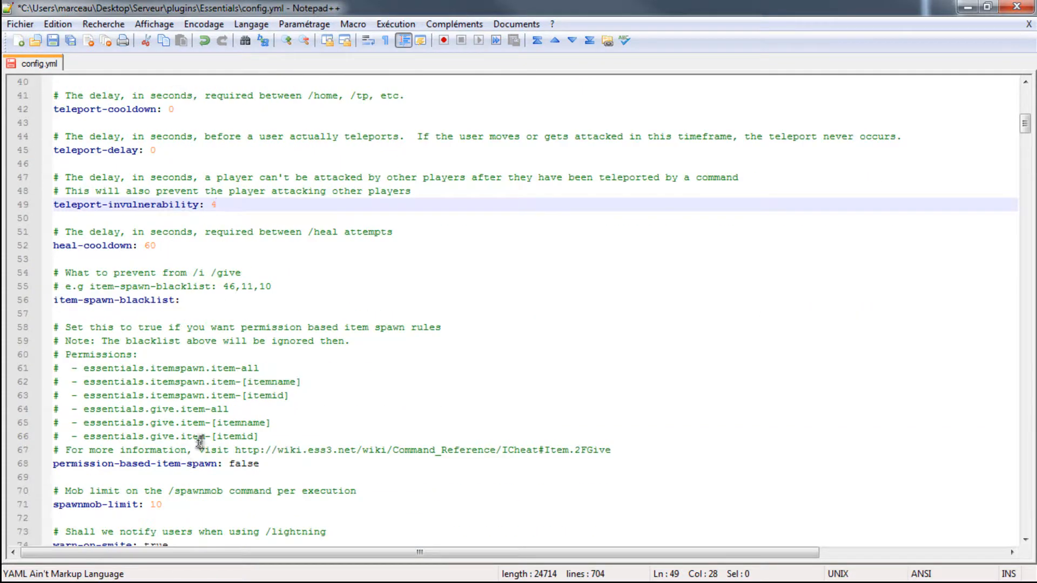
left_click(193, 503)
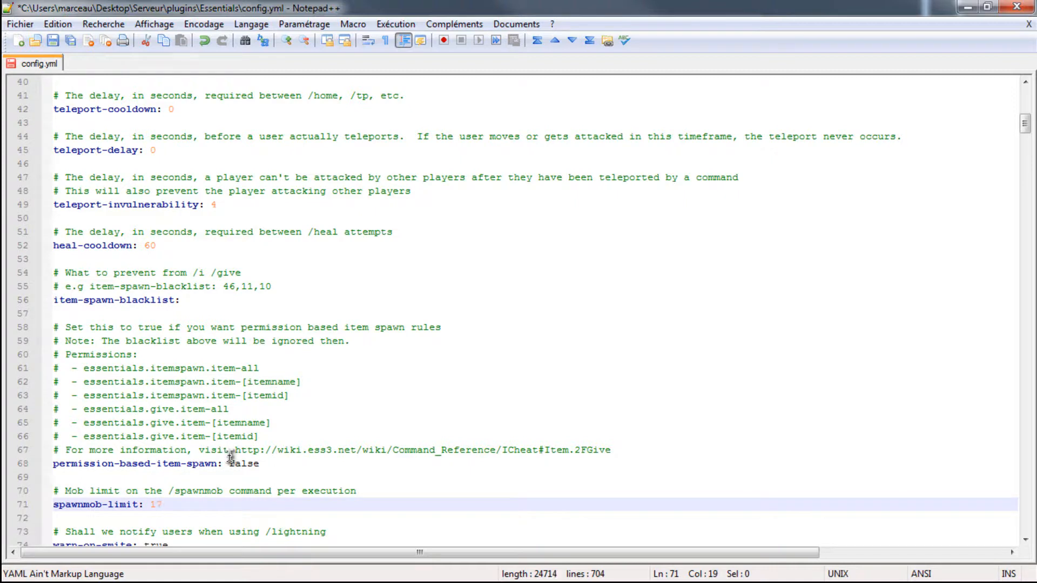
scroll(231, 457, "down", 4)
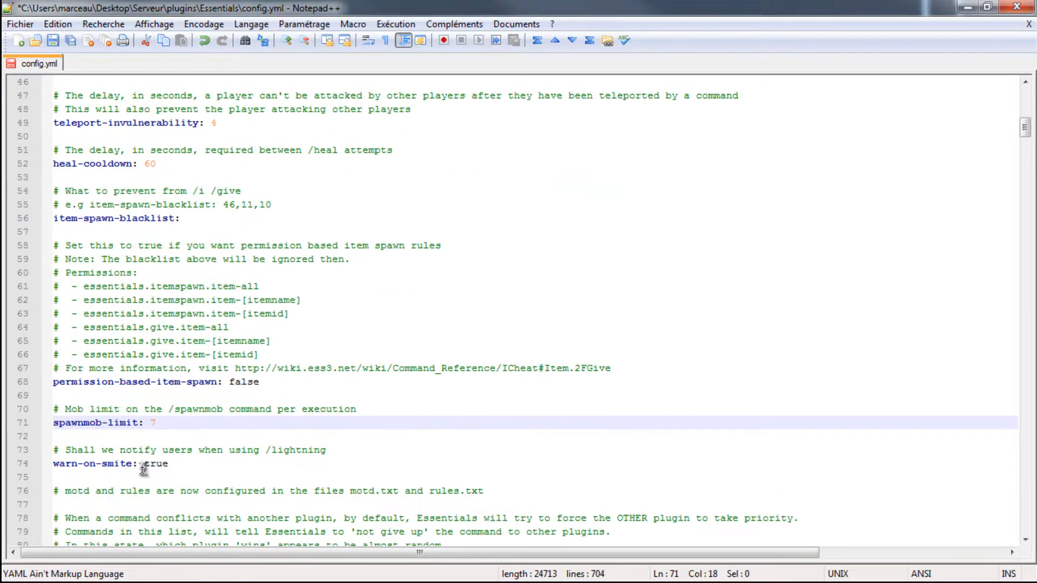
- Look through the overridden, disabled, socialspy and player command lists, including entries such as help, kits.tools, home.others and delhome
scroll(196, 375, "down", 8)
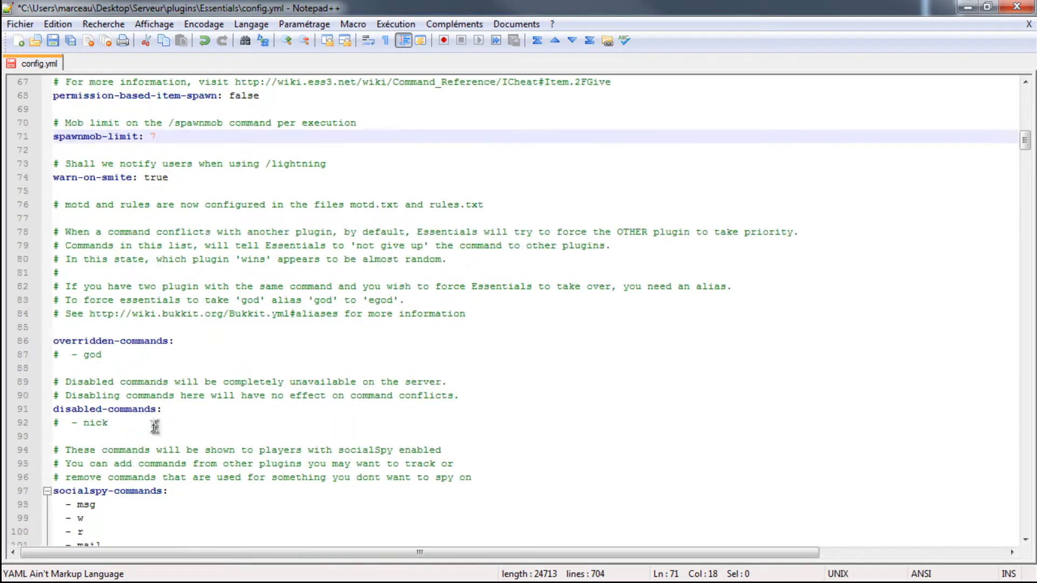
scroll(161, 387, "down", 14)
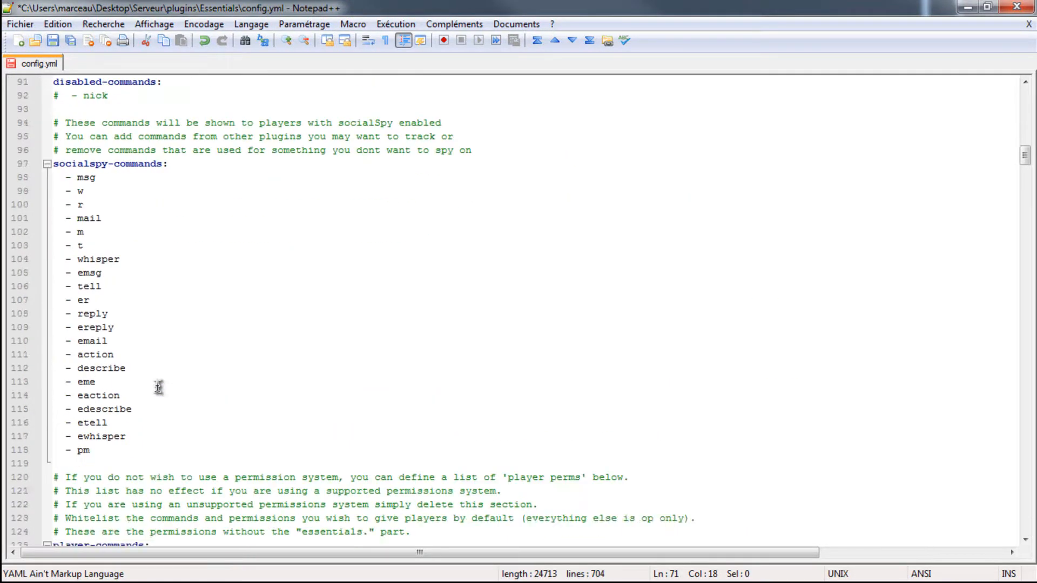
scroll(164, 395, "down", 5)
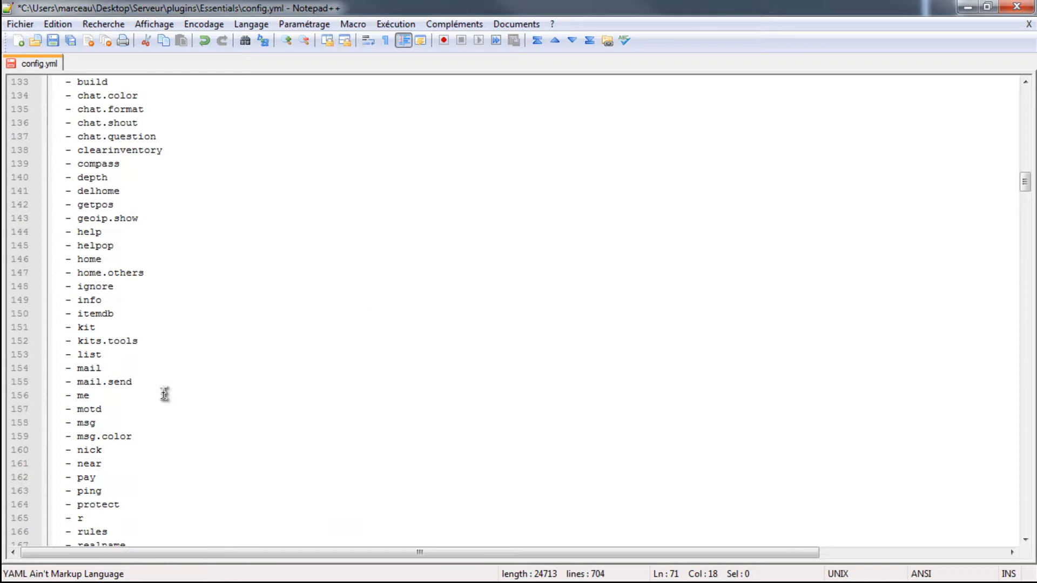
scroll(229, 307, "up", 2)
triple_click(226, 315)
scroll(226, 323, "up", 3)
scroll(203, 316, "down", 5)
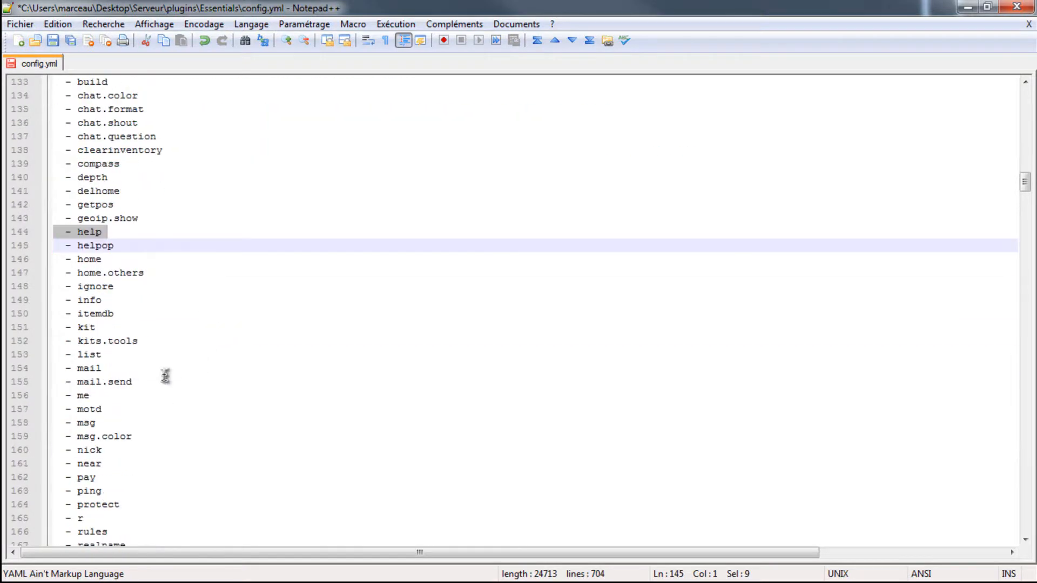
triple_click(143, 341)
triple_click(109, 272)
left_click(79, 191)
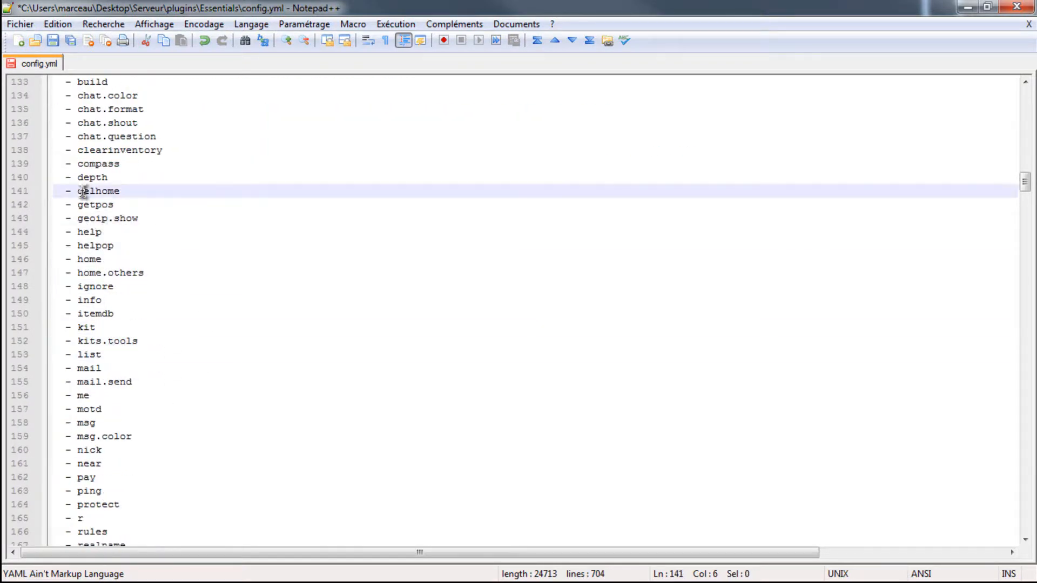
scroll(109, 220, "up", 9)
scroll(150, 347, "down", 20)
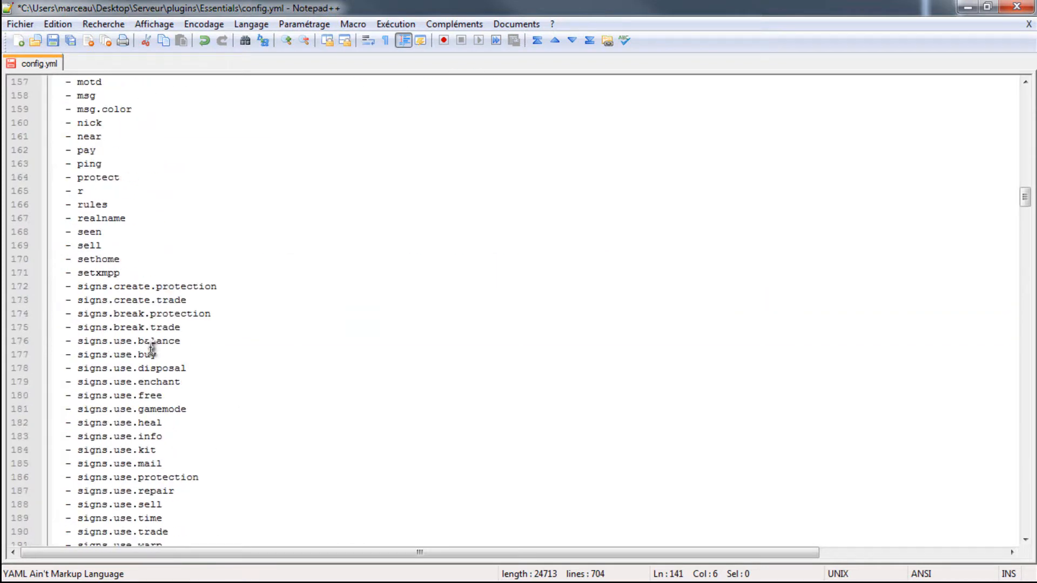
scroll(151, 349, "down", 5)
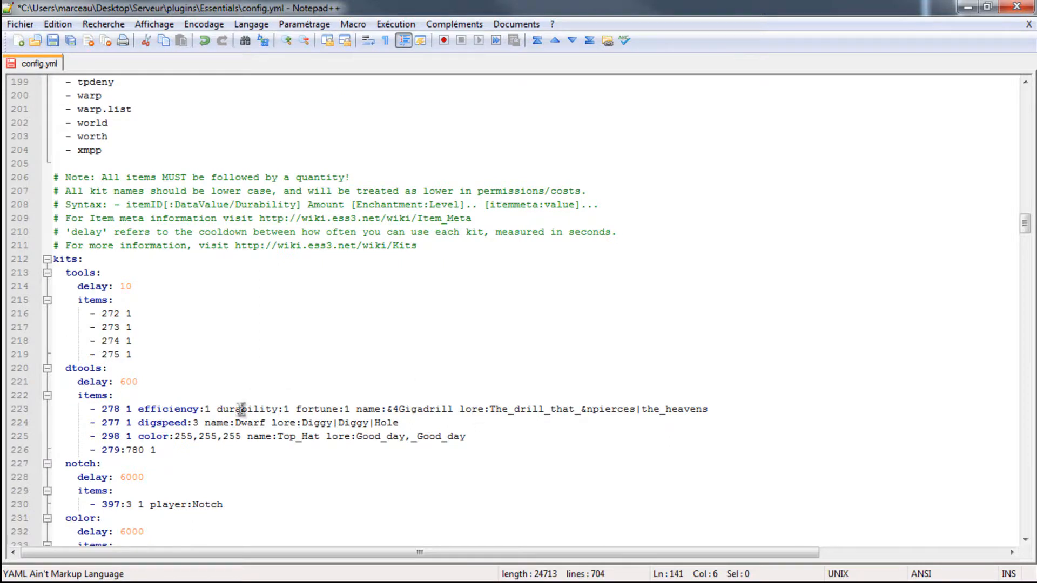
- Examine the kits section, highlighting the tools kit with its item IDs and quantities and the dtools kit's items
left_click_drag(133, 354, 37, 273)
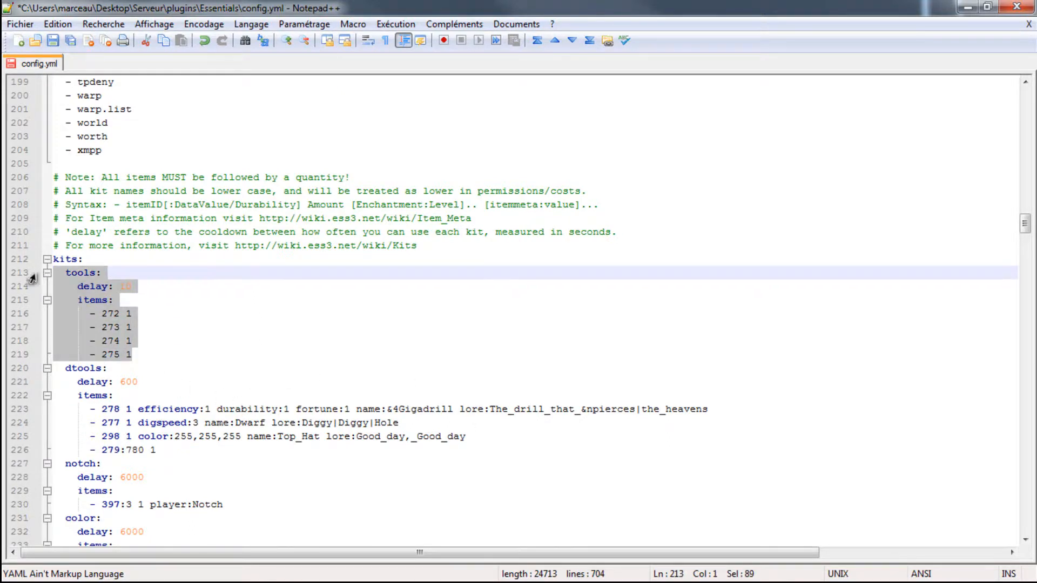
left_click_drag(143, 354, 48, 275)
scroll(131, 378, "down", 3)
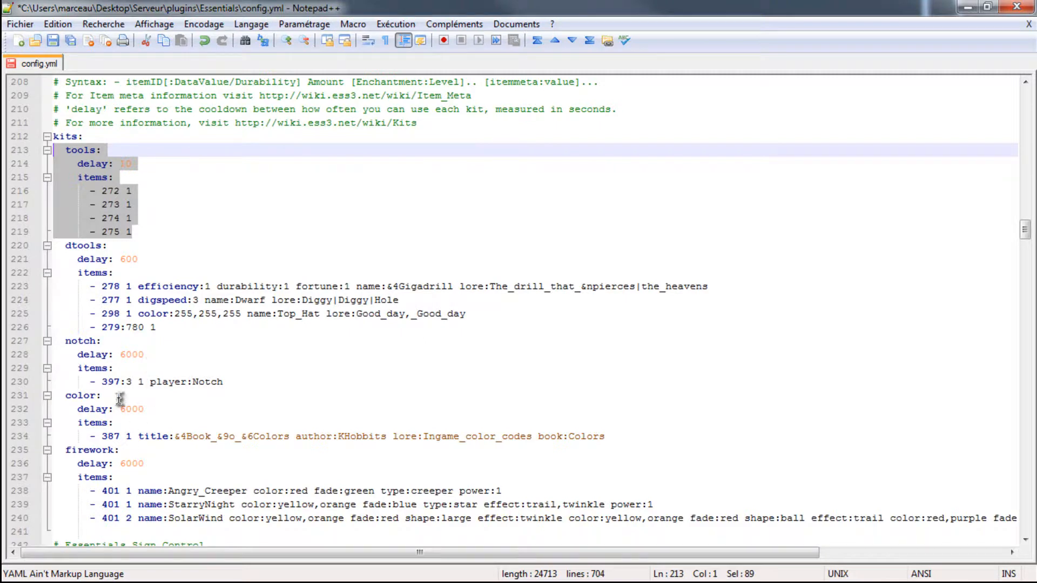
left_click_drag(147, 234, 54, 189)
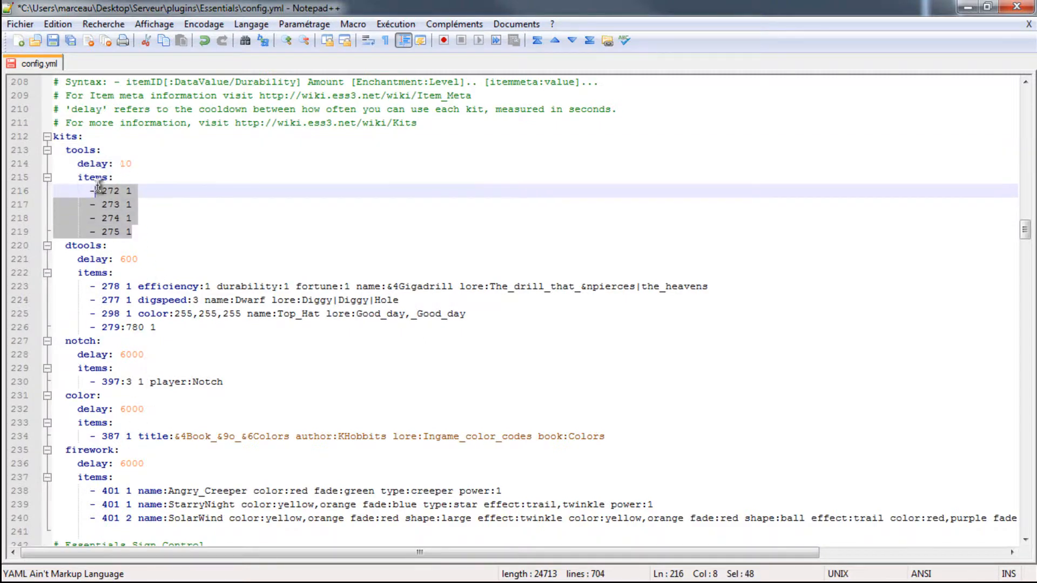
left_click_drag(137, 233, 102, 198)
left_click_drag(141, 237, 105, 191)
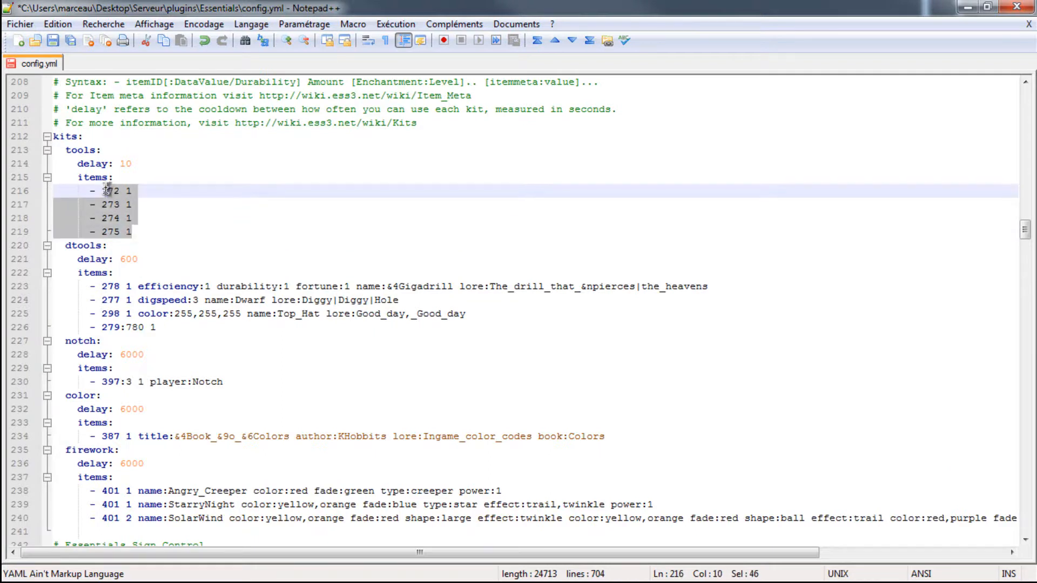
left_click(135, 234)
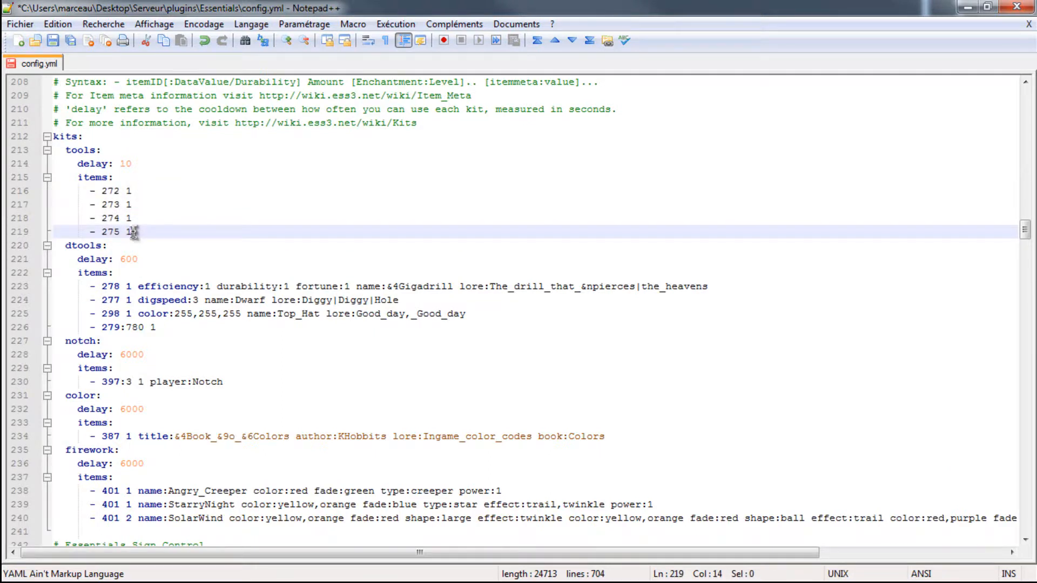
left_click_drag(135, 233, 99, 198)
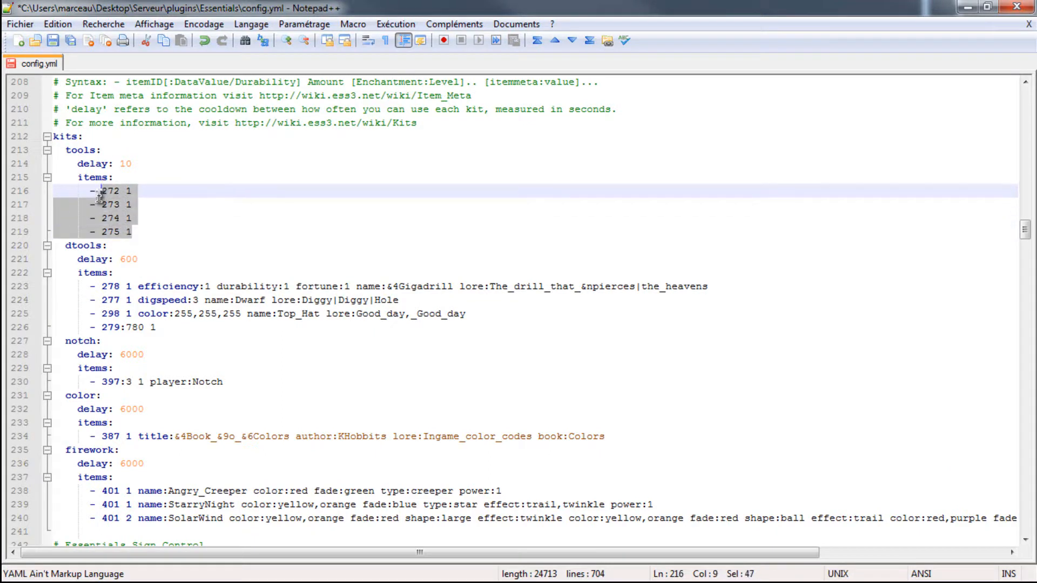
left_click(134, 234)
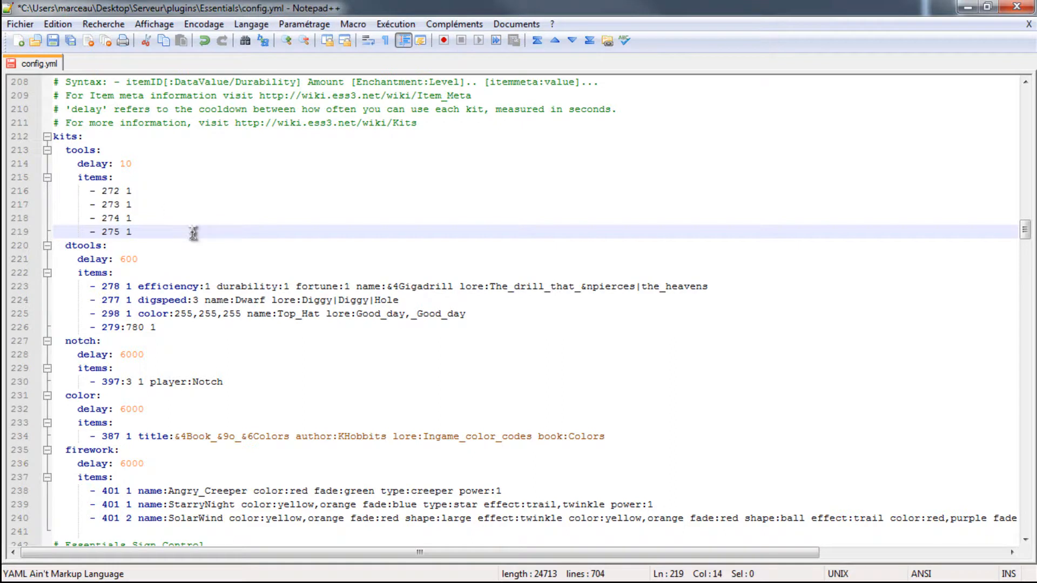
left_click_drag(156, 328, 72, 287)
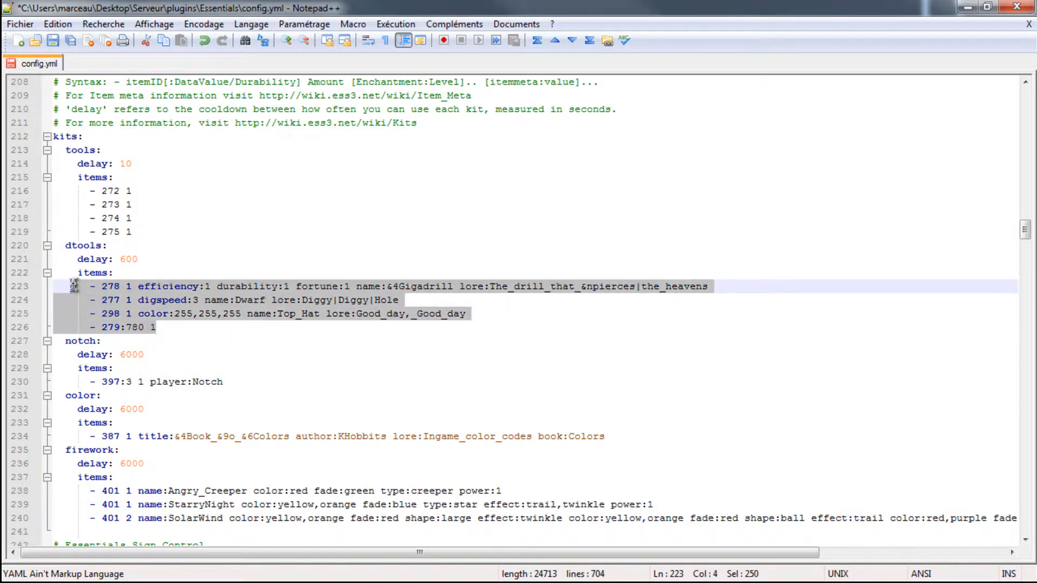
- Look over the sign control, backup, locale and auto-AFK settings, and return to the end of the dtools kit's items
scroll(108, 275, "down", 3)
scroll(130, 281, "down", 5)
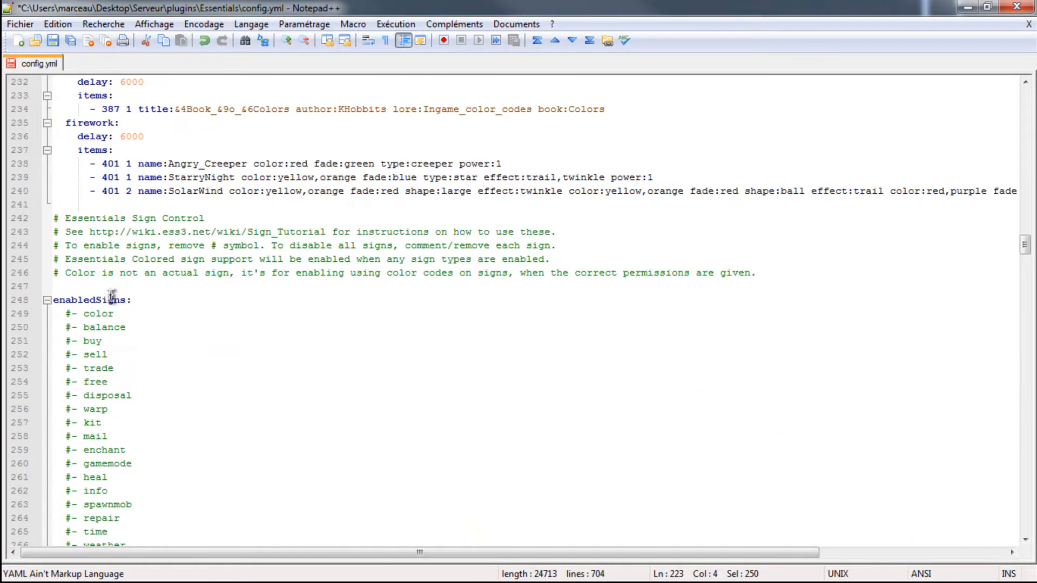
scroll(148, 189, "down", 3)
scroll(151, 232, "down", 4)
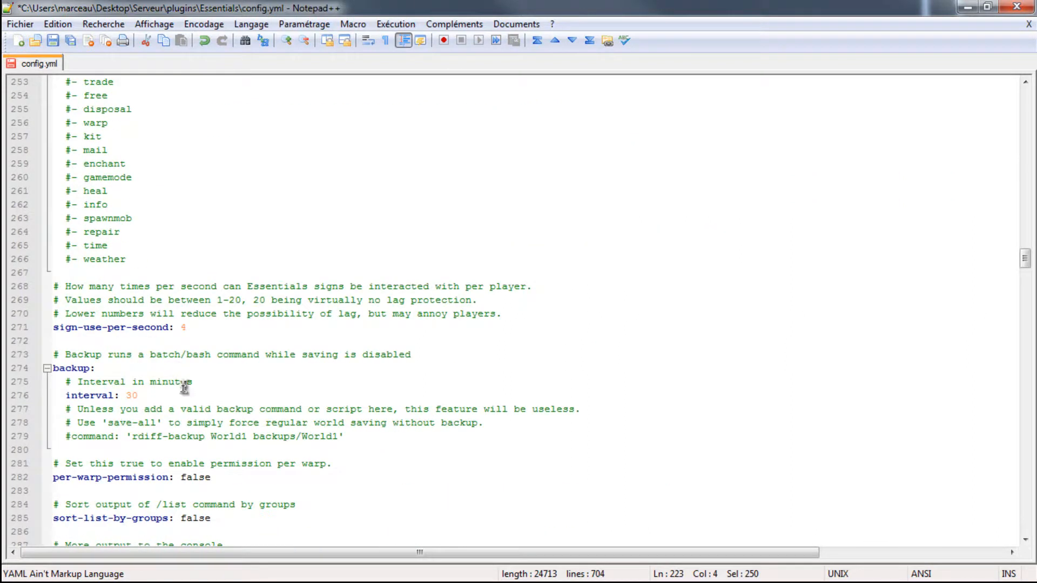
scroll(183, 388, "down", 3)
scroll(116, 426, "down", 14)
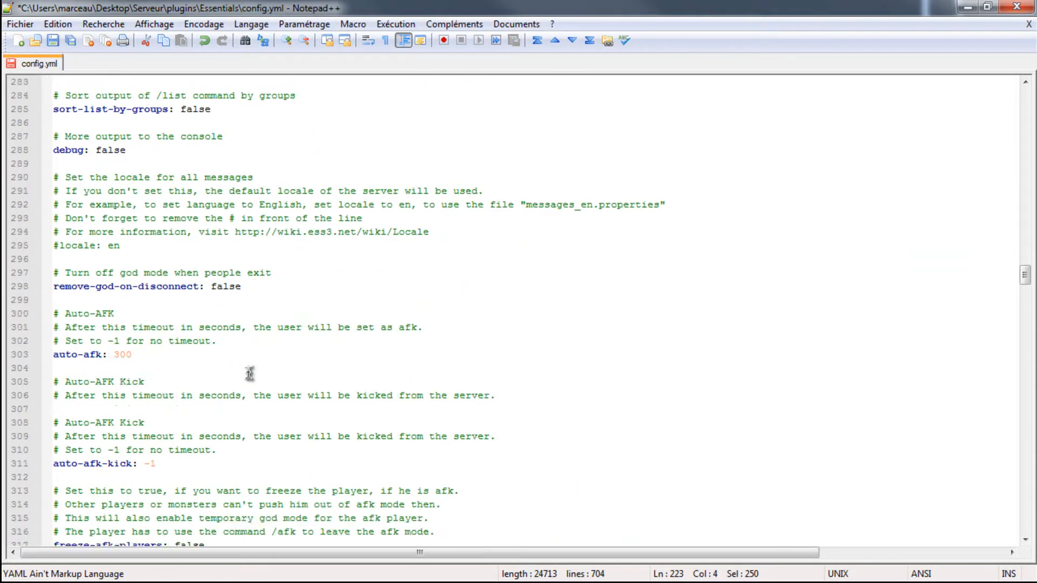
scroll(268, 381, "up", 6)
scroll(269, 381, "up", 20)
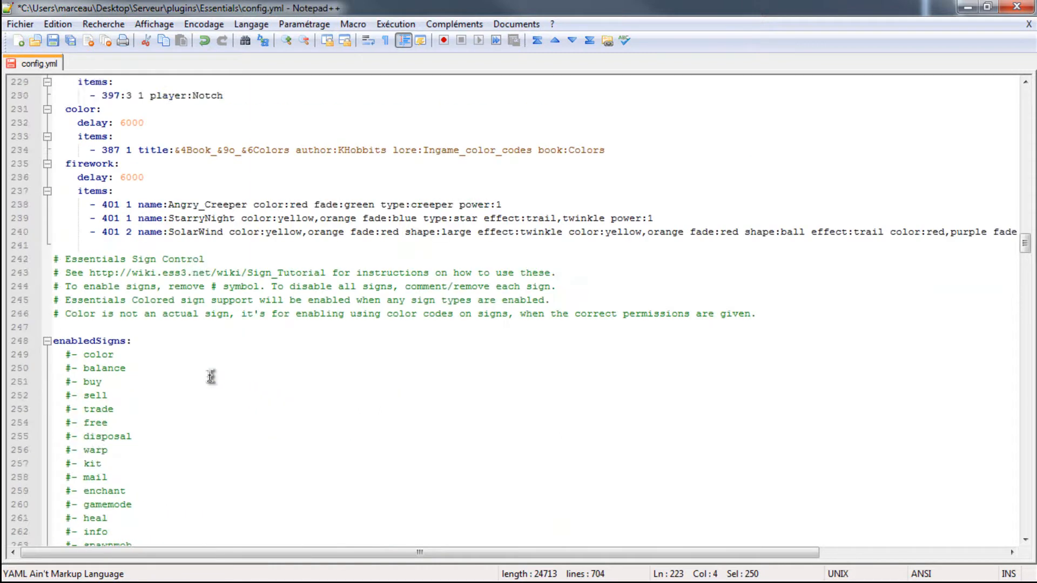
left_click(174, 289)
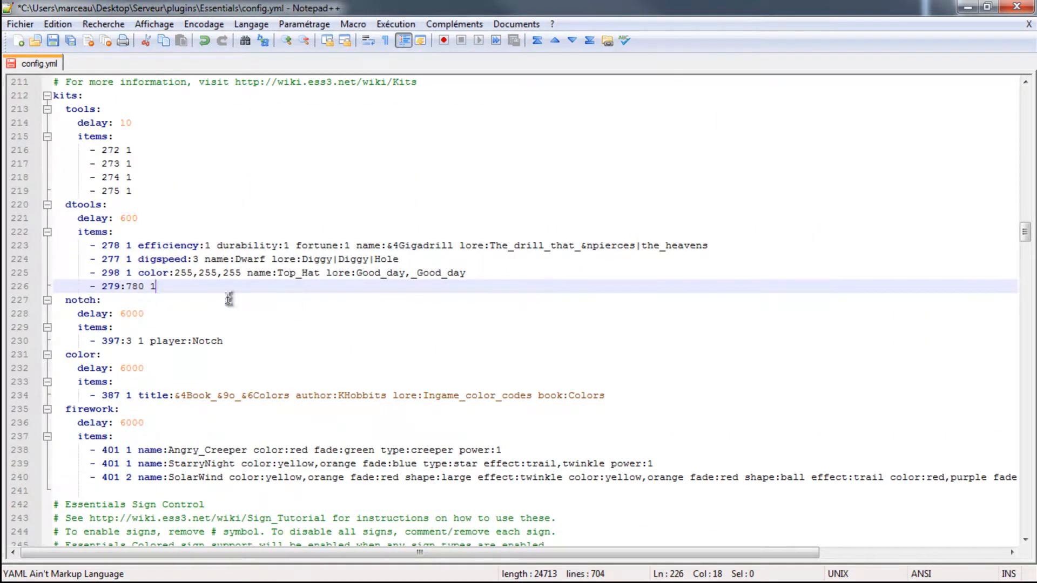
- Examine the kits from tools to firework, and the sign-use, backup, per-warp permission, list sorting and locale settings
scroll(156, 313, "up", 4)
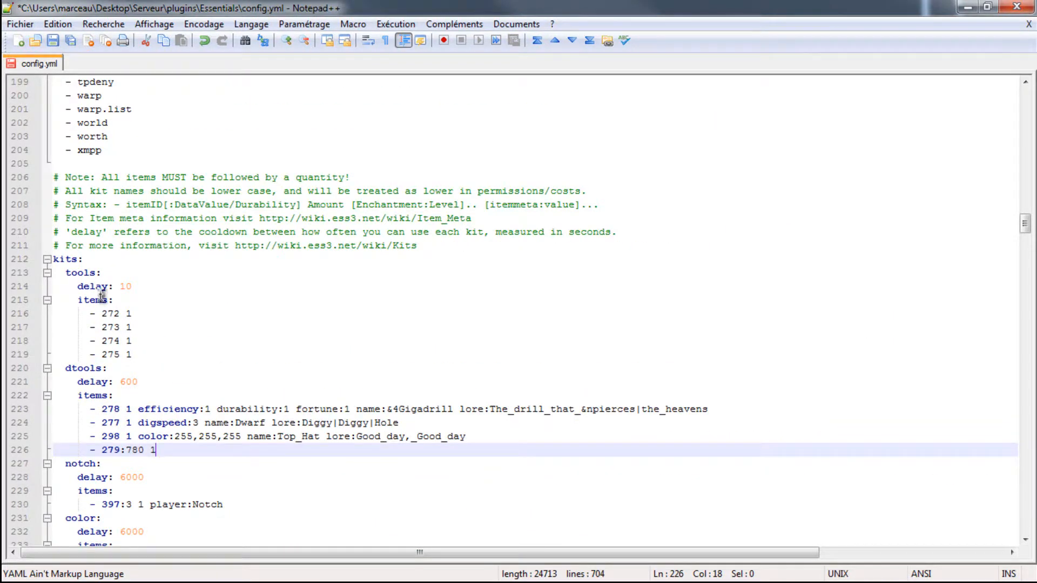
left_click_drag(96, 272, 65, 273)
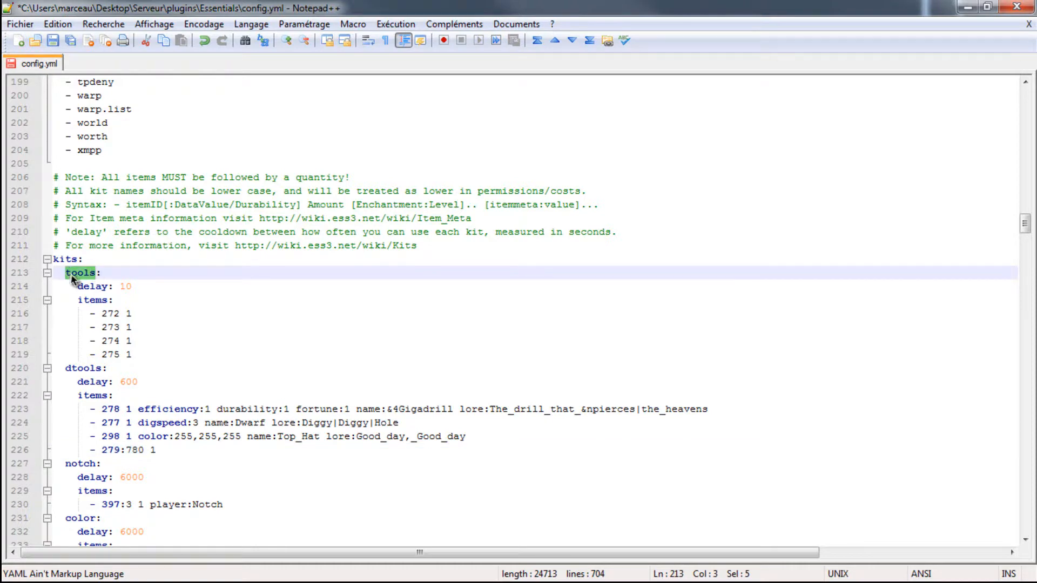
left_click(100, 276)
scroll(101, 466, "down", 6)
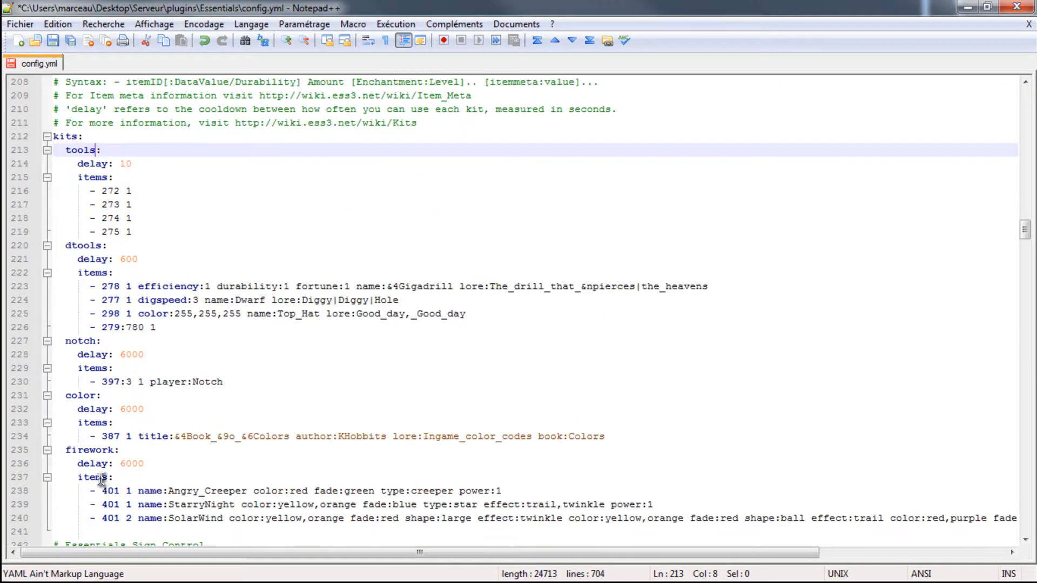
scroll(129, 407, "up", 4)
scroll(147, 332, "up", 1)
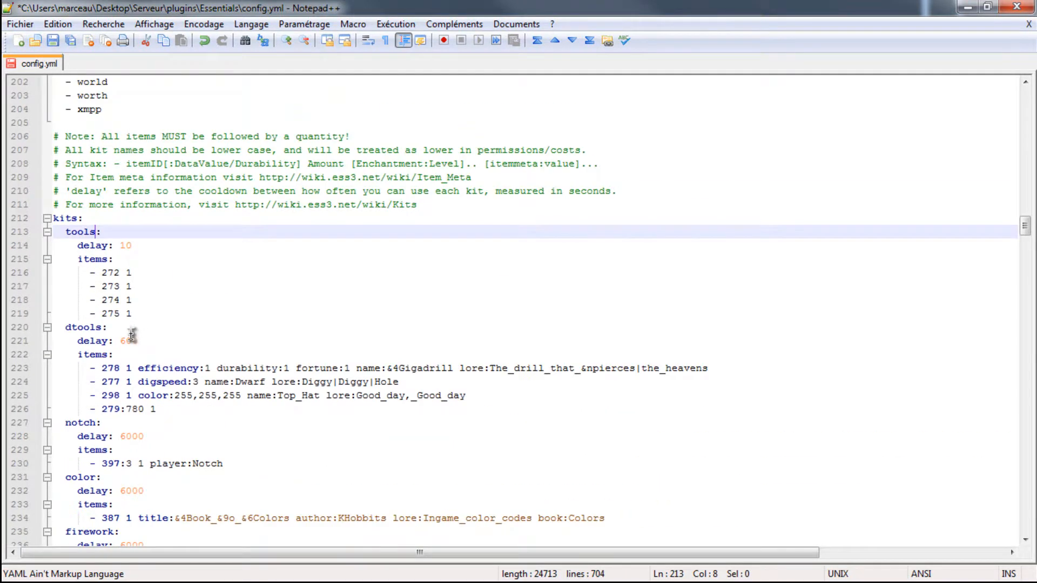
scroll(100, 286, "down", 8)
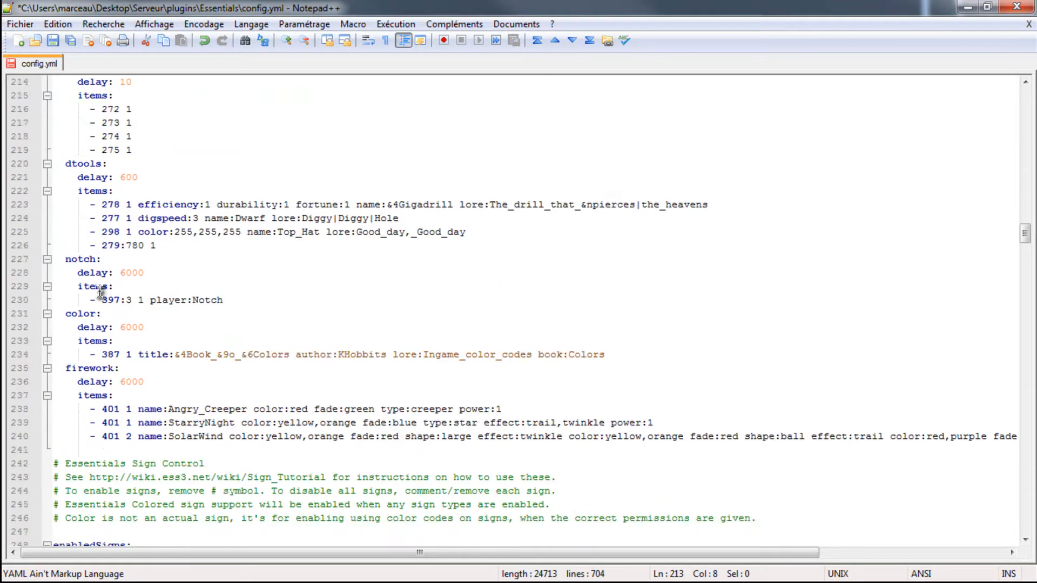
scroll(124, 312, "down", 8)
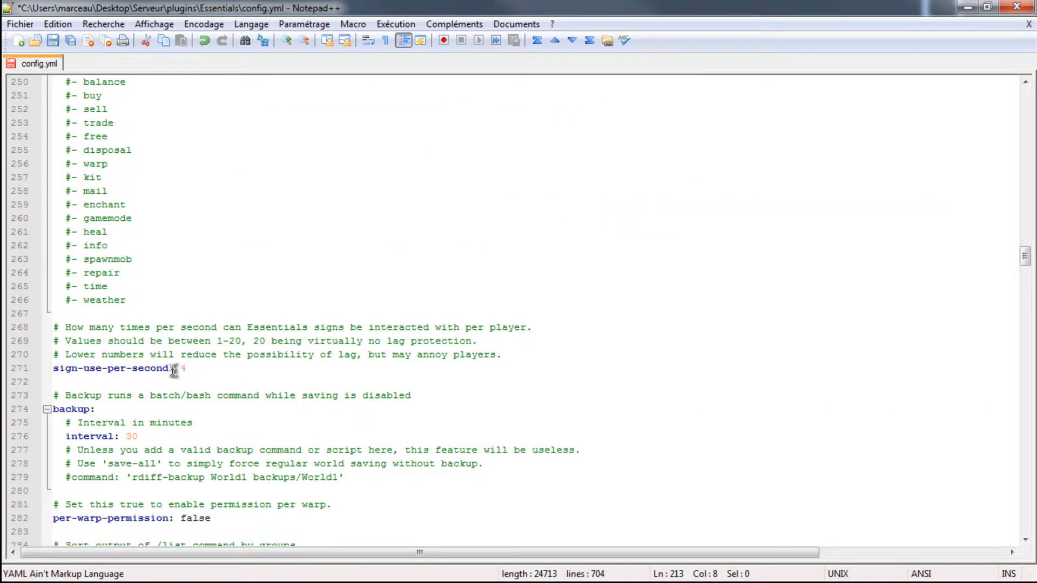
scroll(162, 371, "down", 2)
scroll(256, 417, "down", 3)
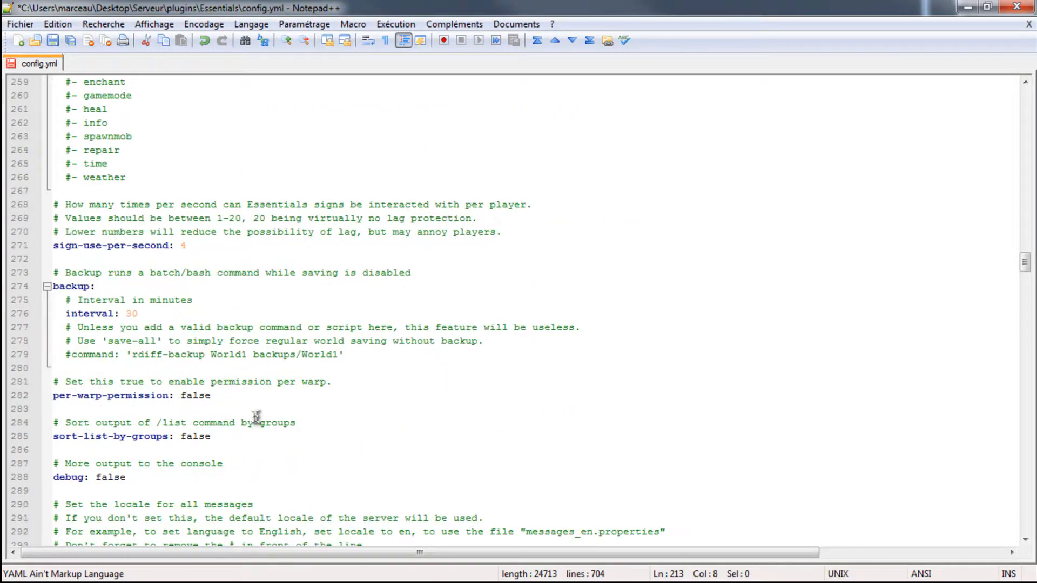
scroll(142, 417, "down", 2)
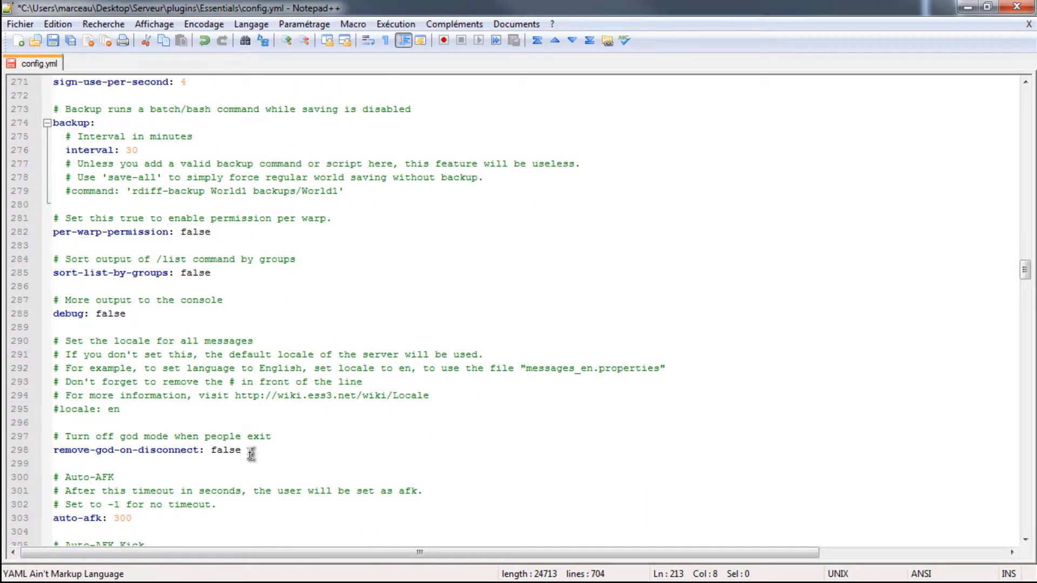
- Try -1 as the auto-afk timeout, and restore it to 300
scroll(250, 454, "down", 1)
left_click(138, 479)
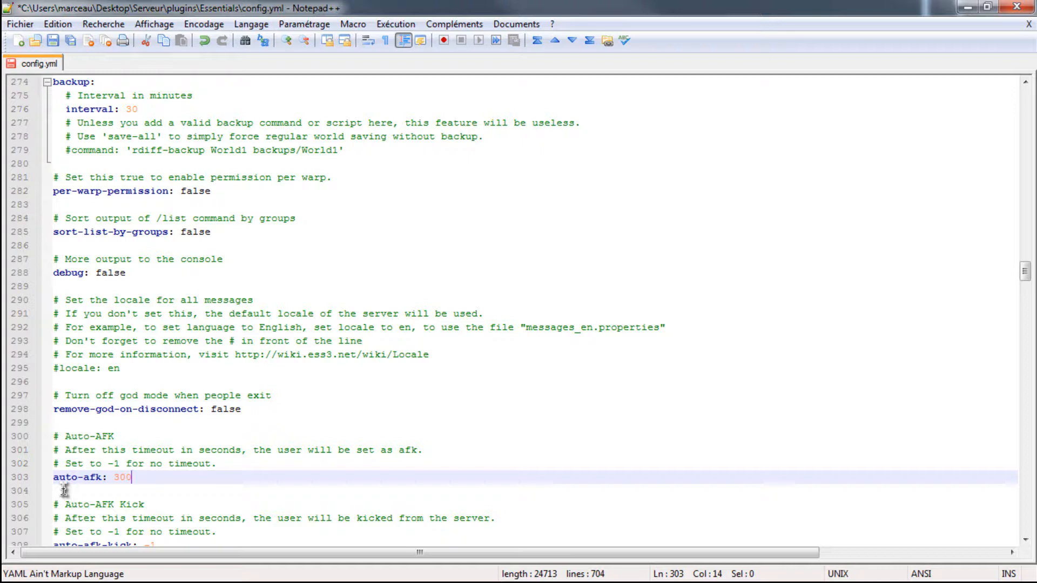
key("BackSpace")
key("BackSpace")
key("BackSpace")
type("-1")
key("BackSpace")
key("BackSpace")
type("300")
- Try 300 as the auto-afk-kick timeout, and restore it to -1
scroll(108, 511, "down", 2)
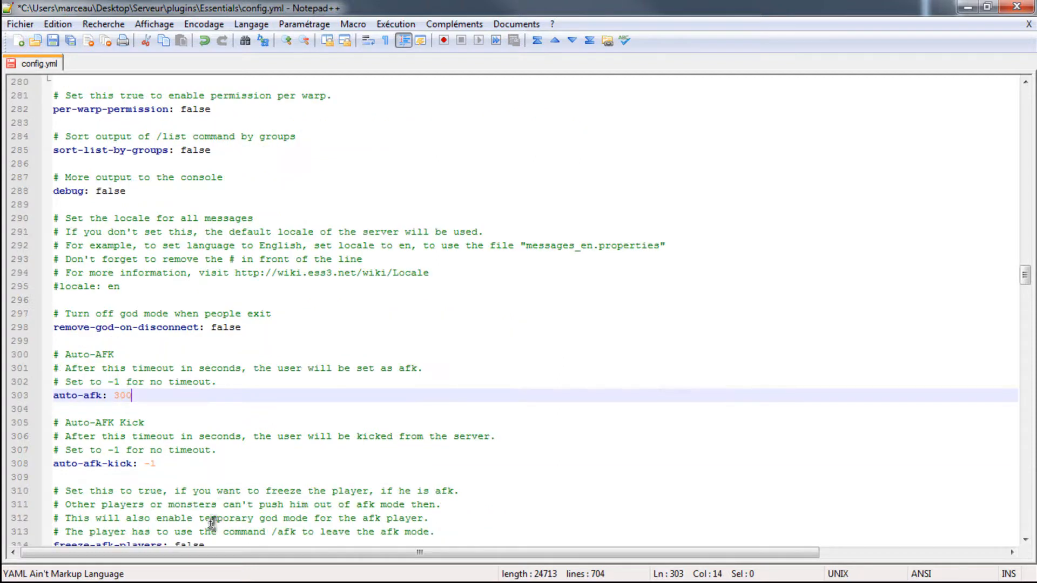
left_click(194, 454)
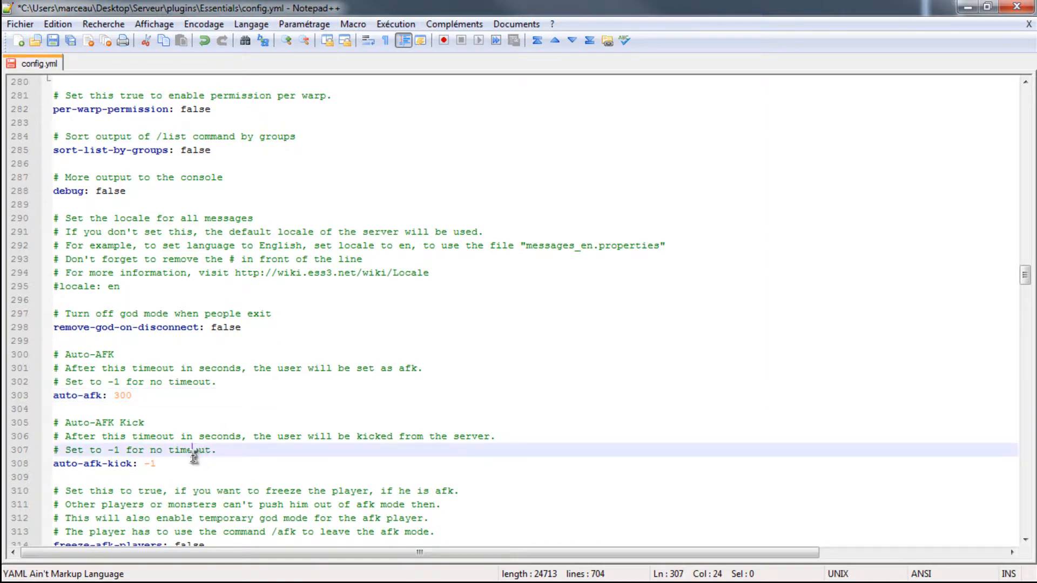
left_click(168, 463)
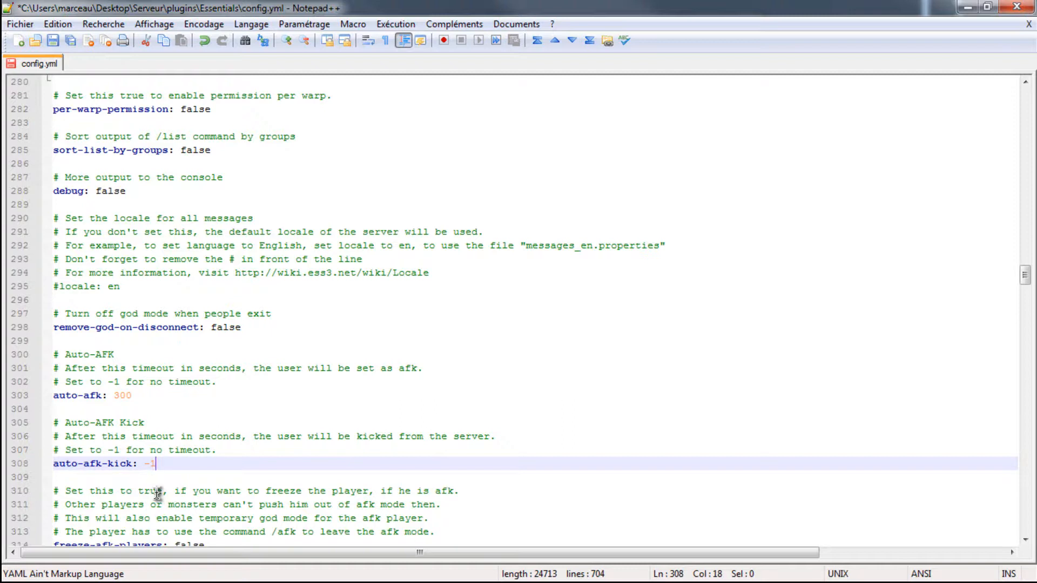
key("BackSpace")
key("BackSpace")
type("300")
key("BackSpace")
key("BackSpace")
key("BackSpace")
type("-")
- Examine the AFK freeze, item pickup and AFK cancellation settings, plus the death-messages and no-god-in-worlds options
scroll(111, 378, "down", 3)
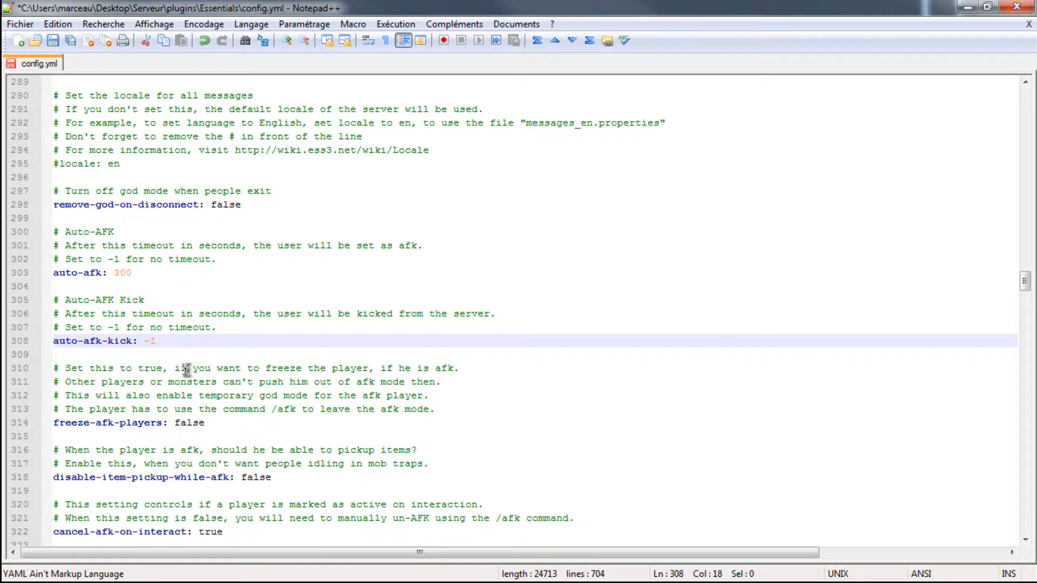
left_click(215, 422)
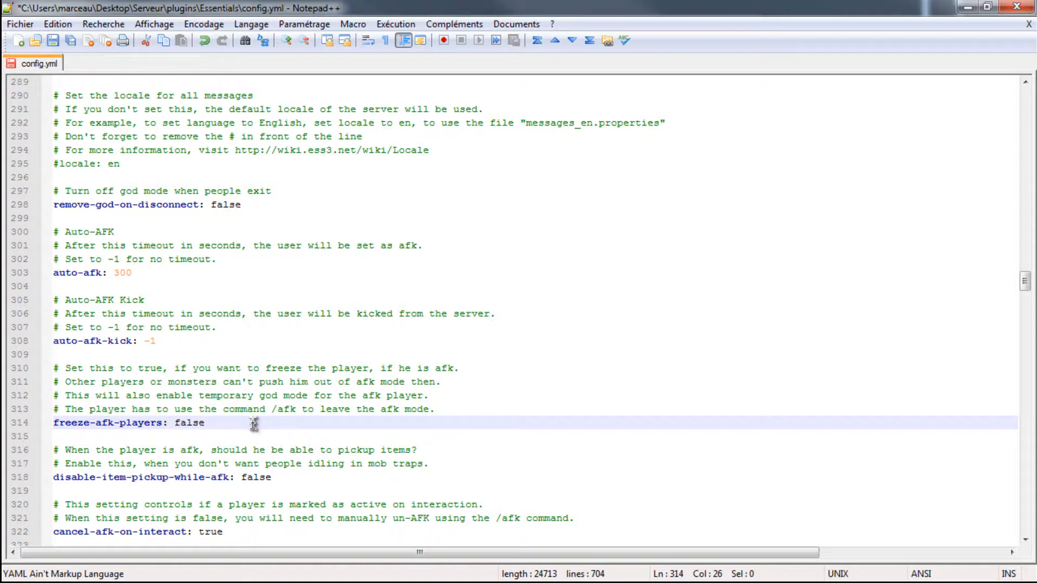
scroll(253, 489, "down", 3)
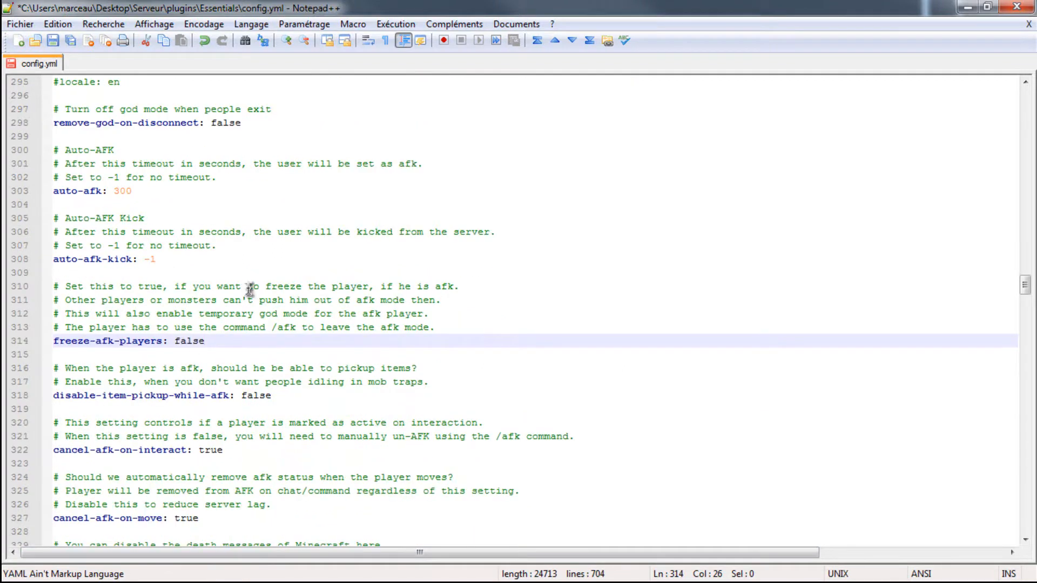
scroll(243, 454, "down", 1)
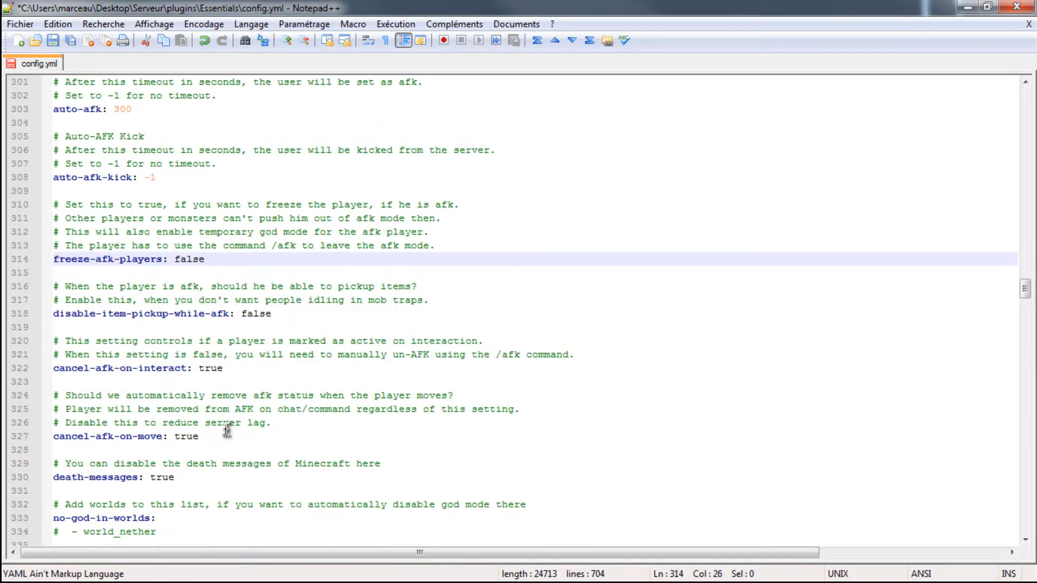
left_click(192, 480)
scroll(192, 479, "down", 3)
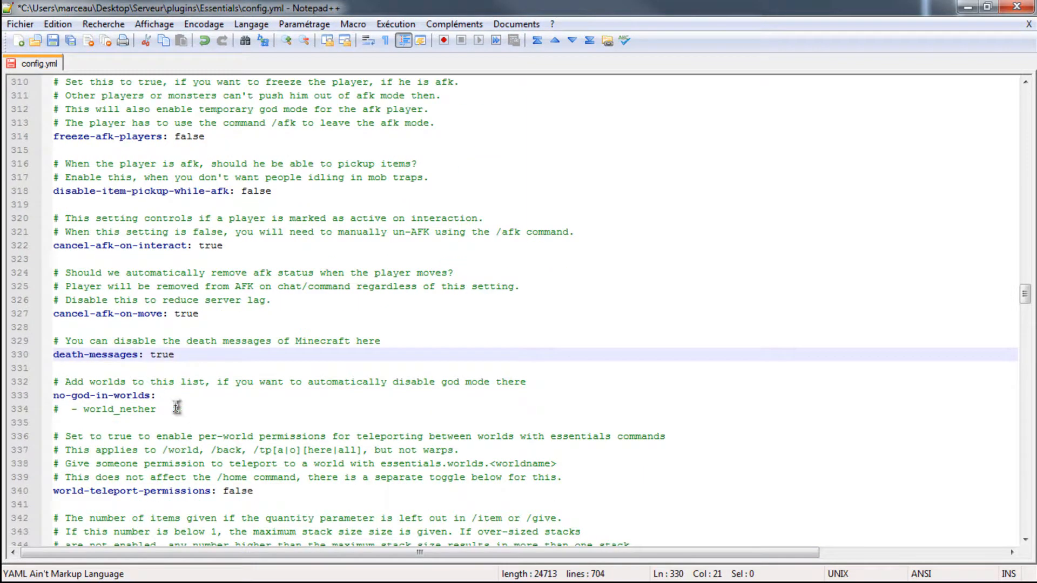
scroll(192, 279, "up", 1)
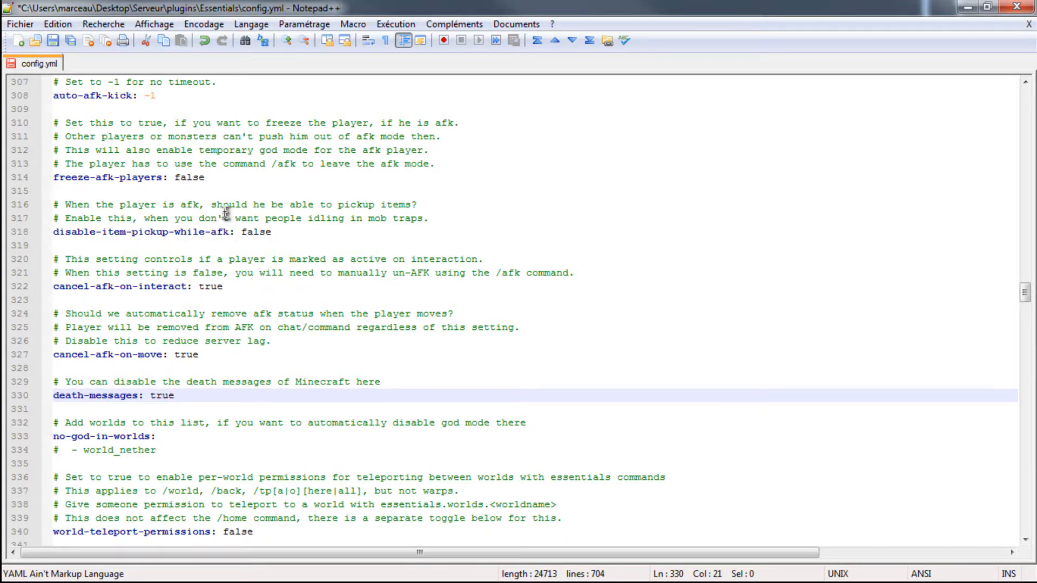
scroll(227, 173, "down", 8)
scroll(151, 306, "up", 2)
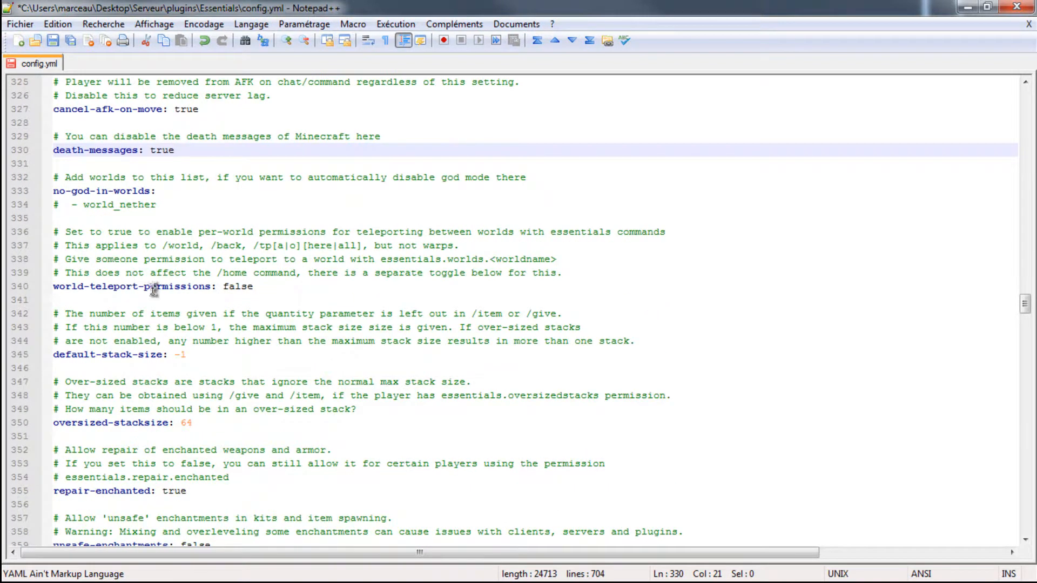
- Review the stack size, enchantment, fly speed and mail settings, and the sethome-multiple limits in the EssentialsHome section
scroll(165, 311, "down", 2)
scroll(206, 369, "down", 5)
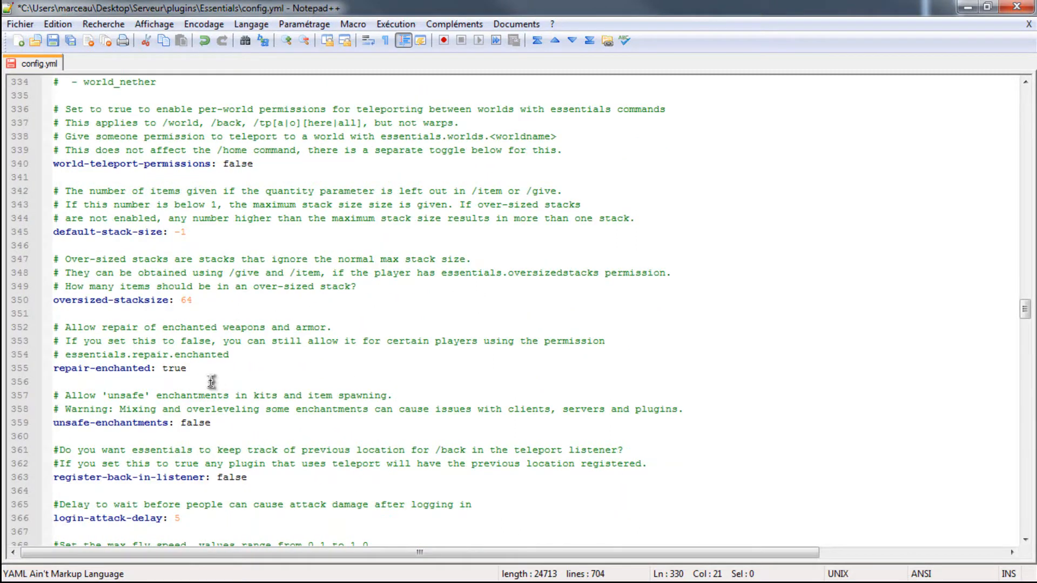
scroll(153, 445, "down", 5)
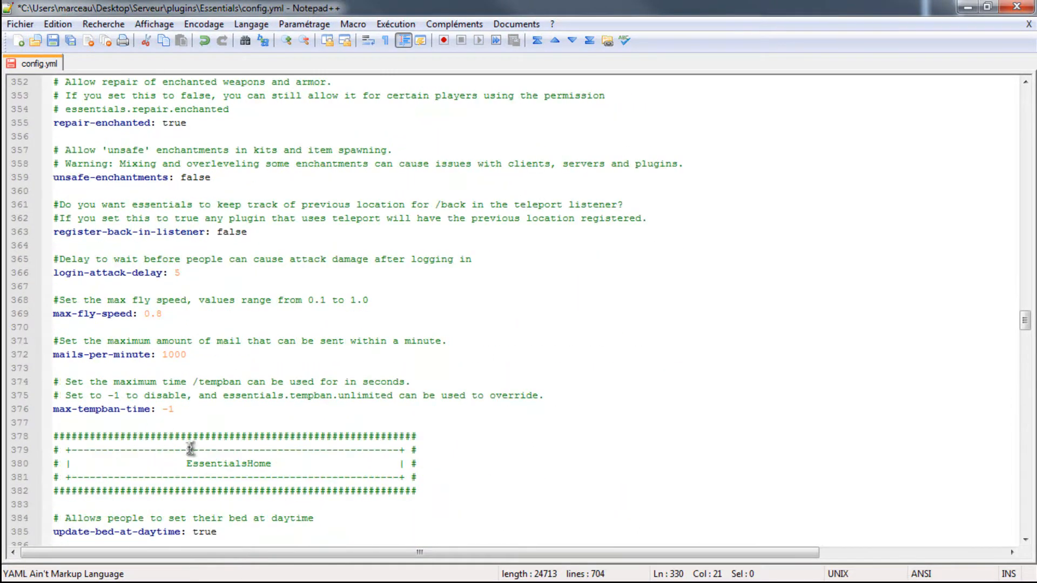
scroll(174, 444, "down", 4)
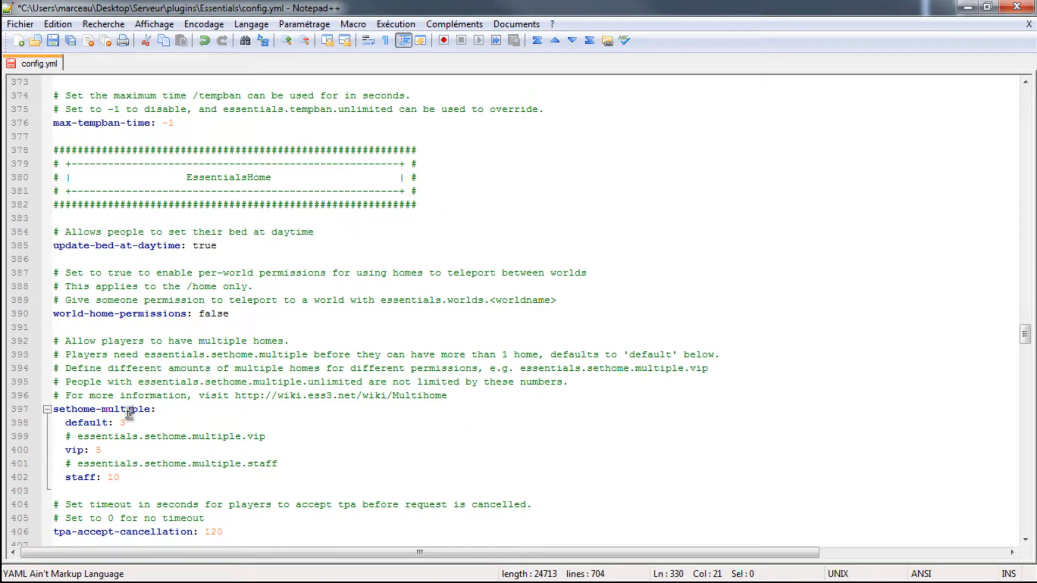
left_click(138, 423)
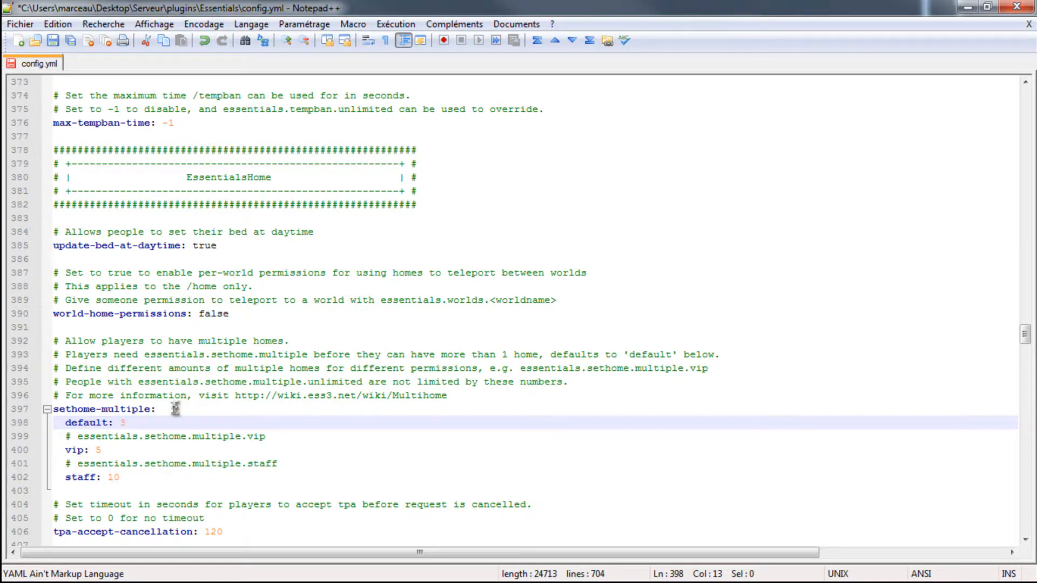
scroll(167, 518, "down", 3)
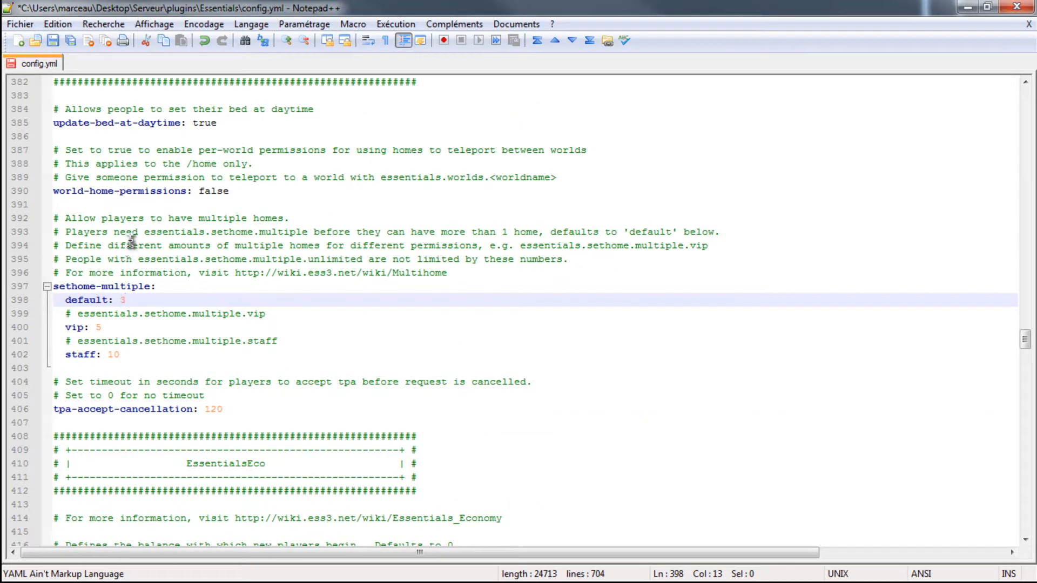
- Set starting-balance to 100 in the EssentialsEco section
scroll(131, 243, "down", 4)
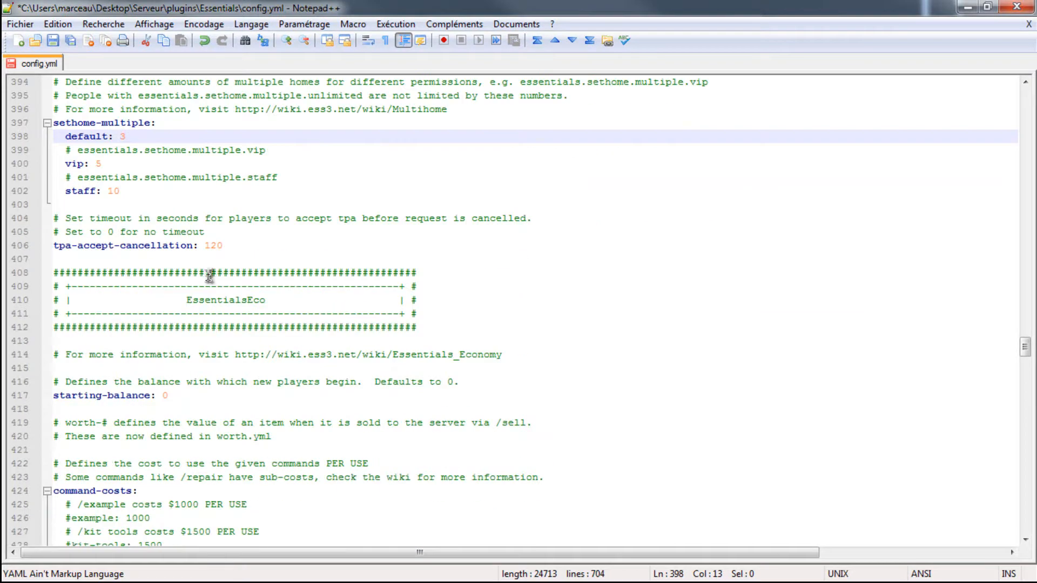
left_click(189, 409)
left_click(202, 396)
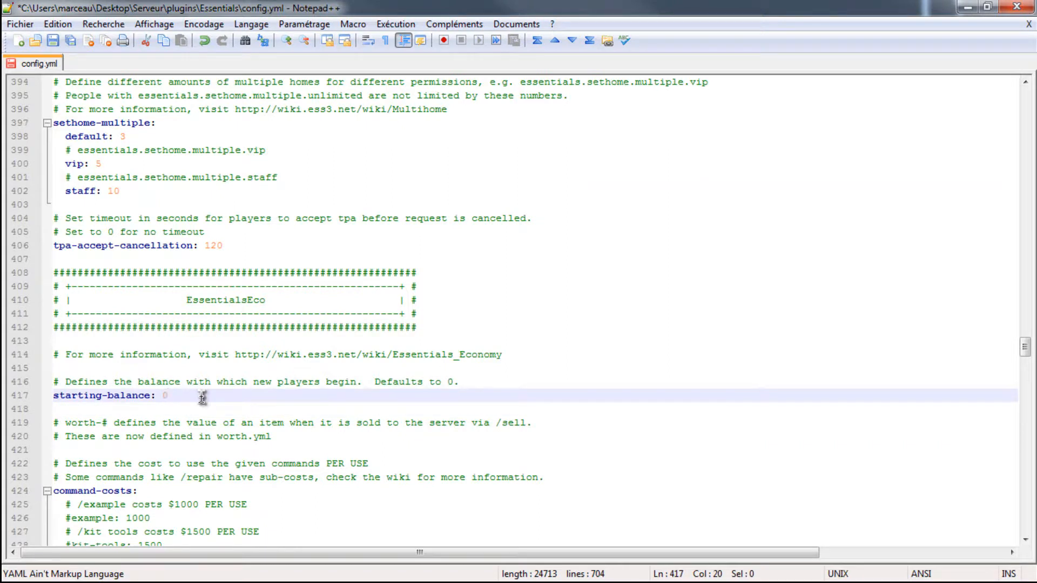
type("100")
- Find the currency-symbol setting, switch to Firefox, search Google for "euro" and copy the € sign from the Wikipedia result
scroll(236, 340, "down", 3)
scroll(237, 376, "down", 1)
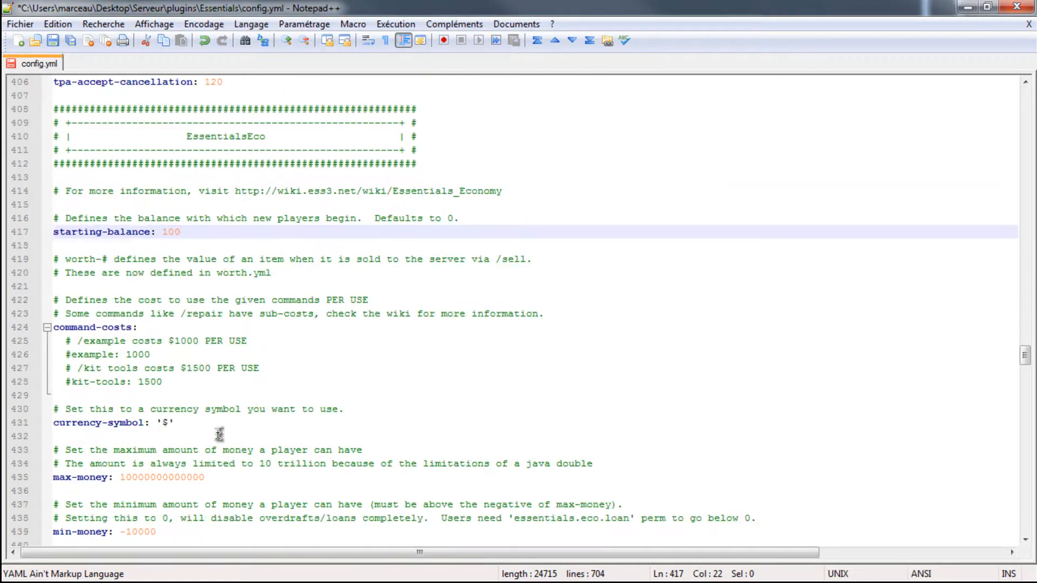
left_click(173, 424)
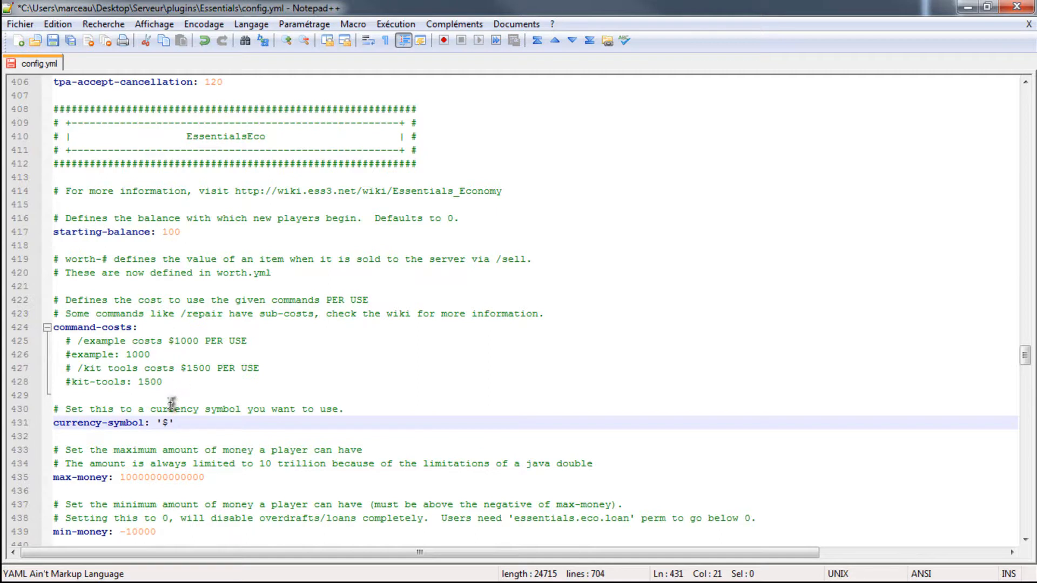
key("Up")
left_click(167, 424)
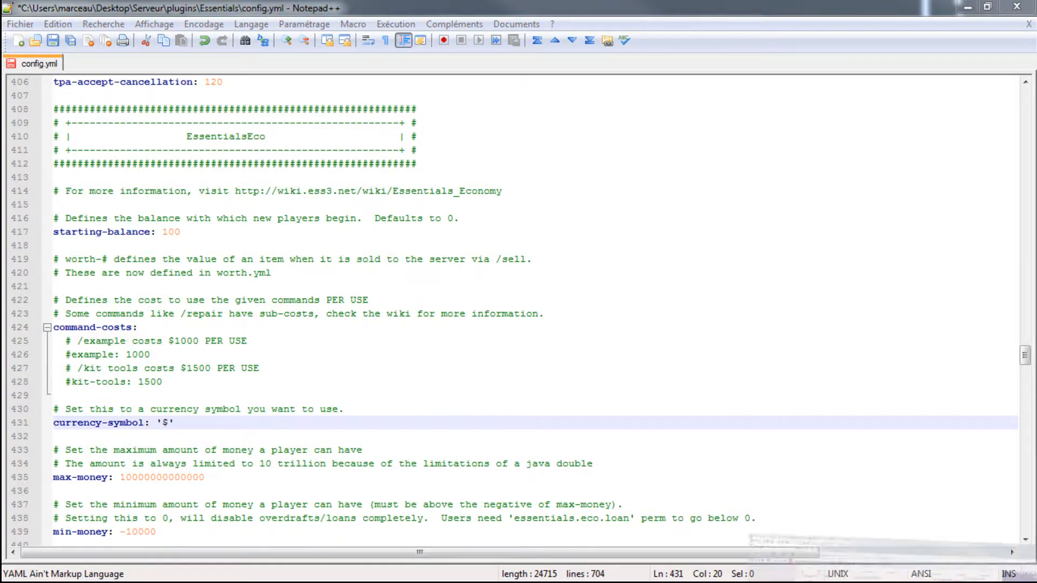
key("alt+Tab")
left_click(199, 47)
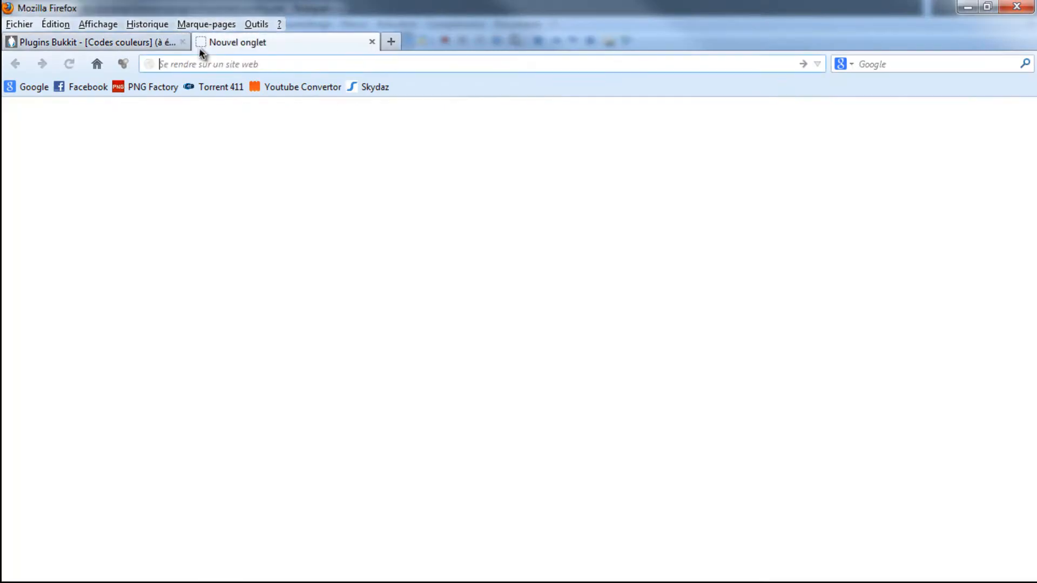
left_click(97, 63)
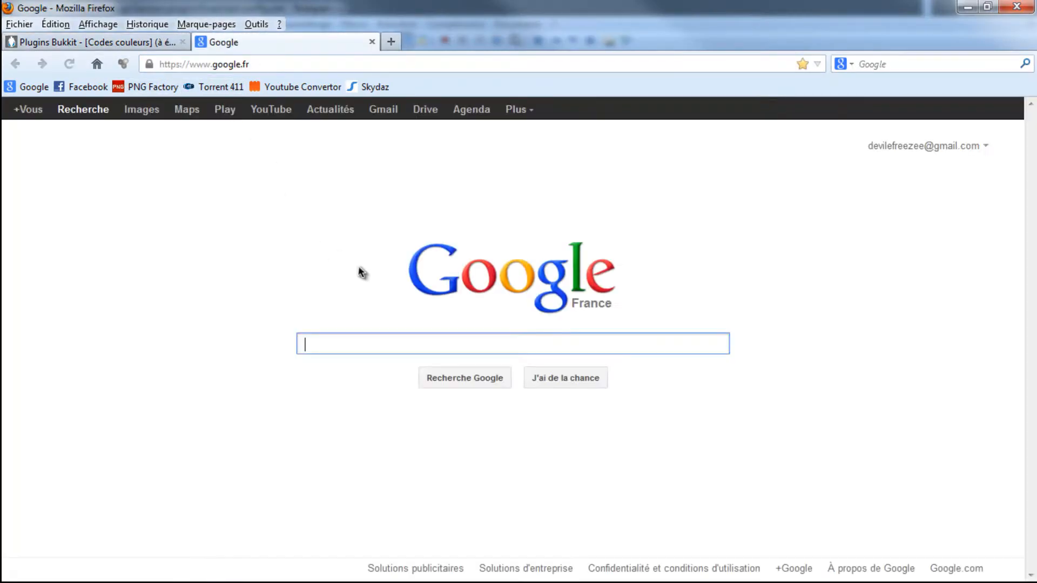
type("euro")
key("Return")
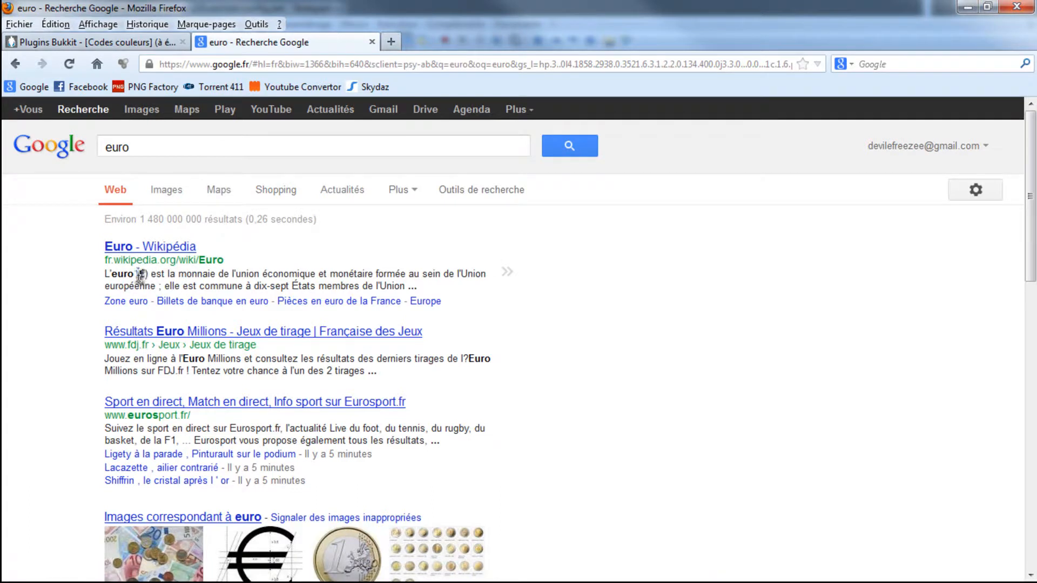
double_click(146, 274)
- Close the search page, return to config.yml in Notepad++ and set currency-symbol to '€'
left_click(372, 41)
left_click(968, 6)
key("BackSpace")
type("€)")
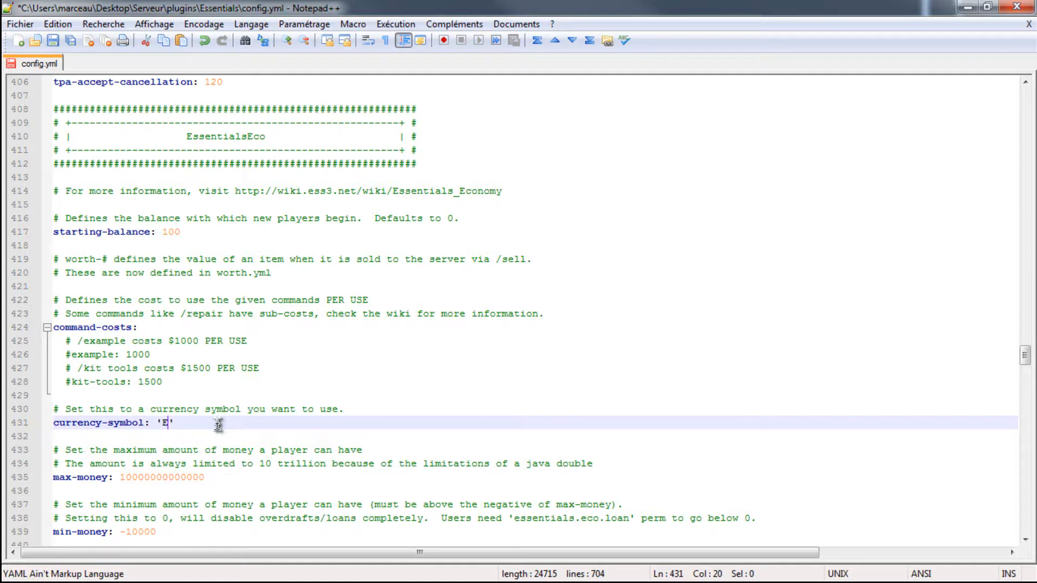
type("ar")
key("BackSpace")
key("BackSpace")
key("BackSpace")
left_click(203, 468)
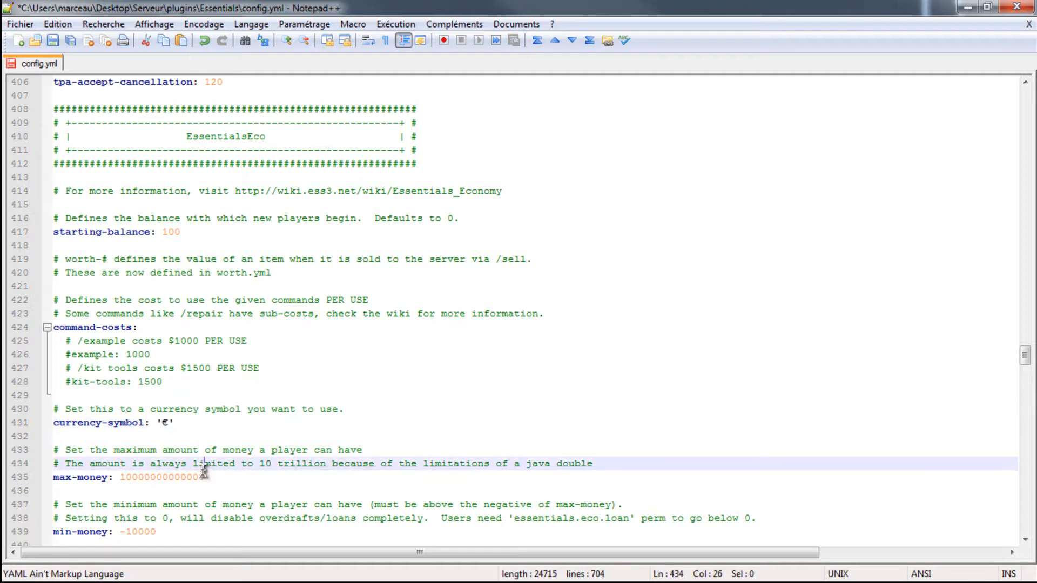
- Check the max-money limit in the EssentialsEco section and set min-money to -100
left_click(214, 478)
scroll(214, 477, "down", 1)
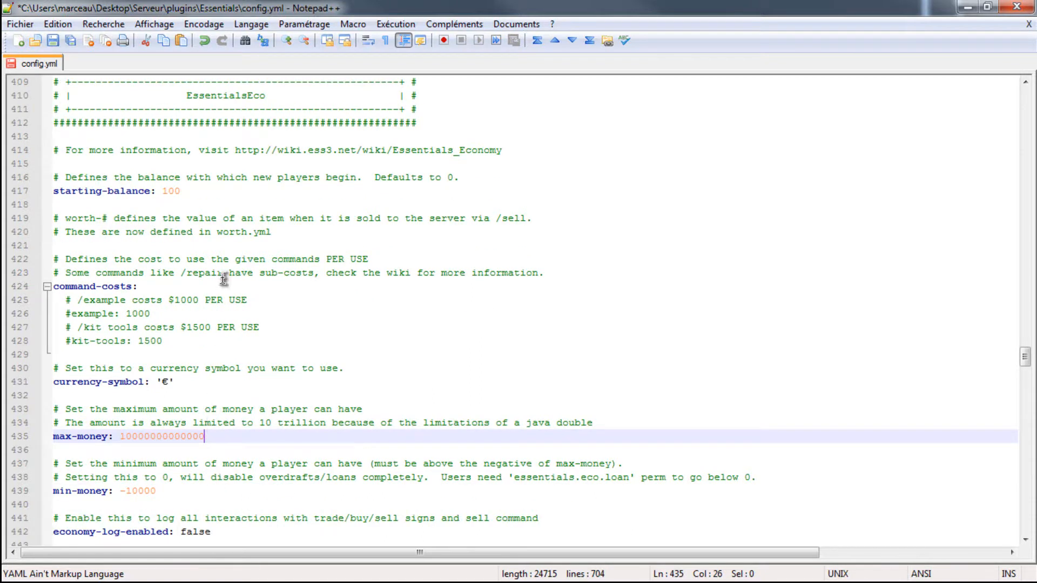
scroll(220, 354, "down", 1)
left_click_drag(220, 398, 184, 387)
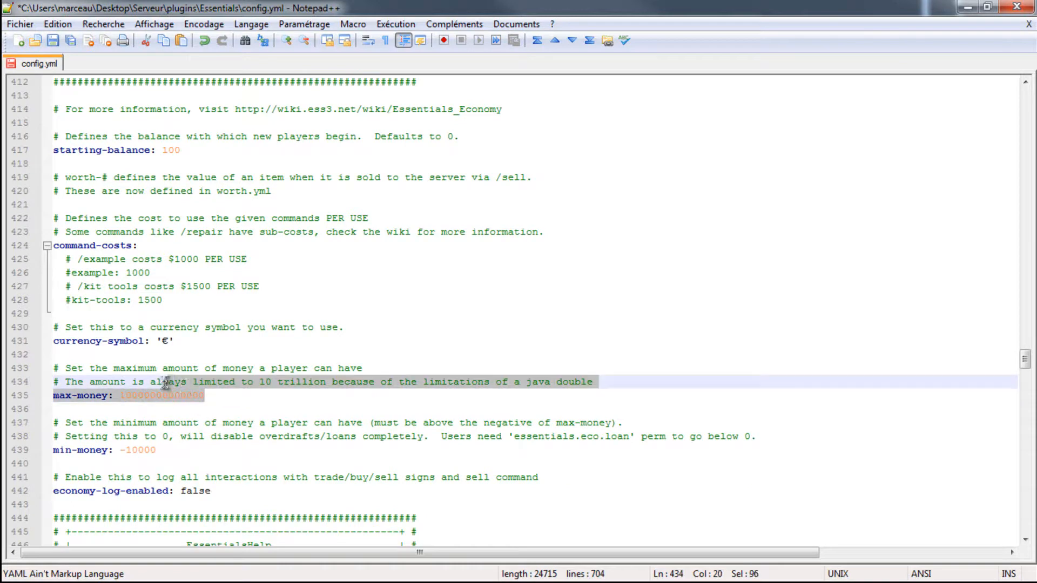
left_click(122, 398)
double_click(121, 396)
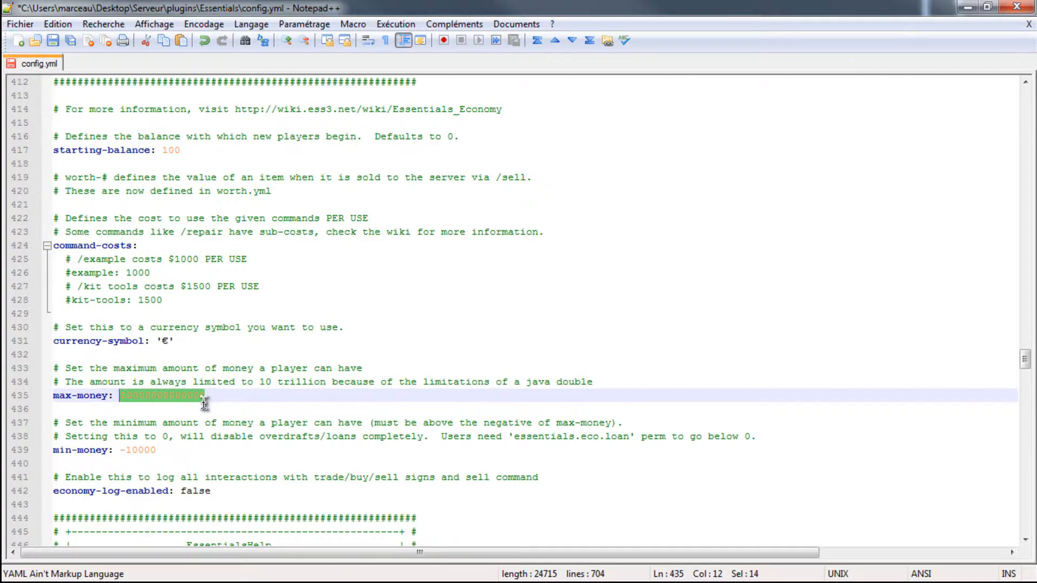
left_click(173, 450)
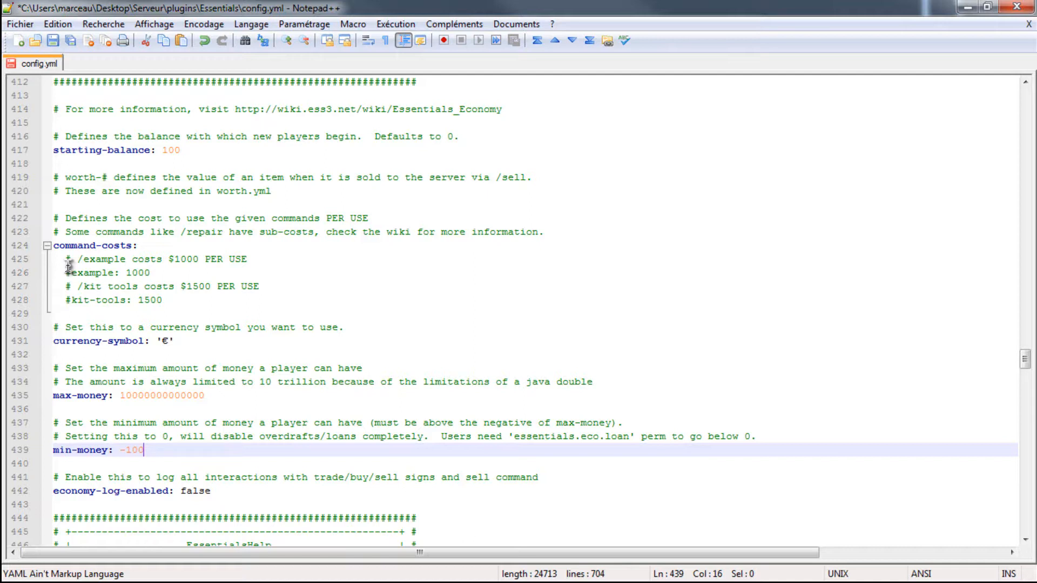
- Change the active format line in the EssentialsChat section to '{DISPLAYNAME}: {MESSAGE}', without angle brackets around the name
scroll(69, 264, "down", 8)
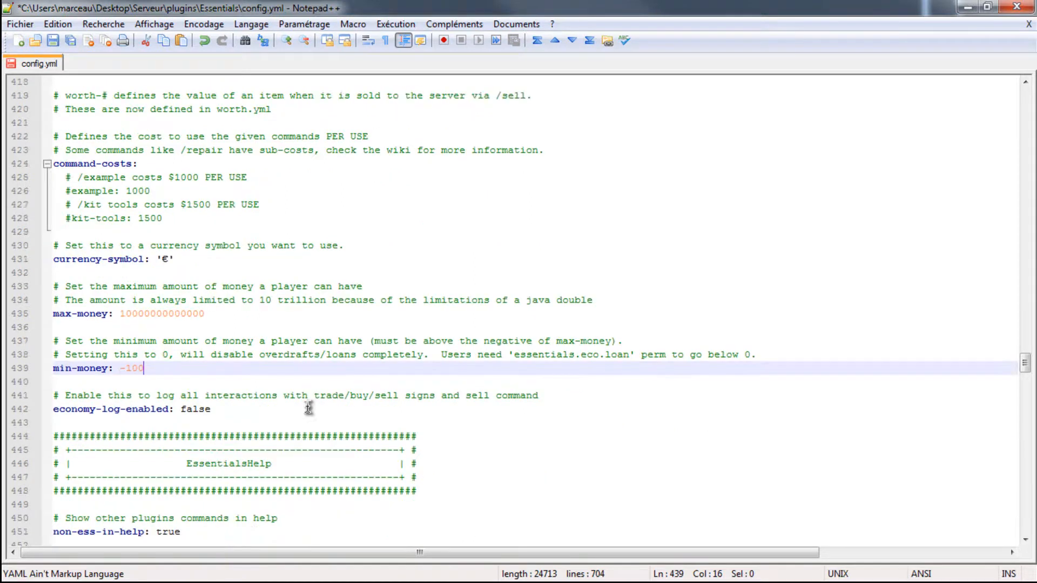
scroll(222, 424, "down", 4)
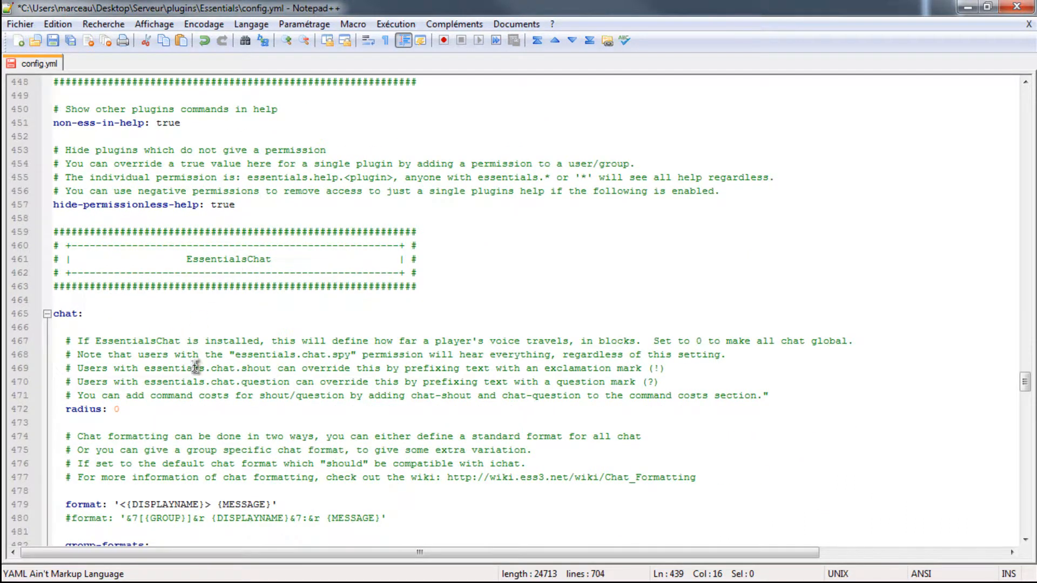
scroll(235, 274, "down", 2)
left_click(222, 423)
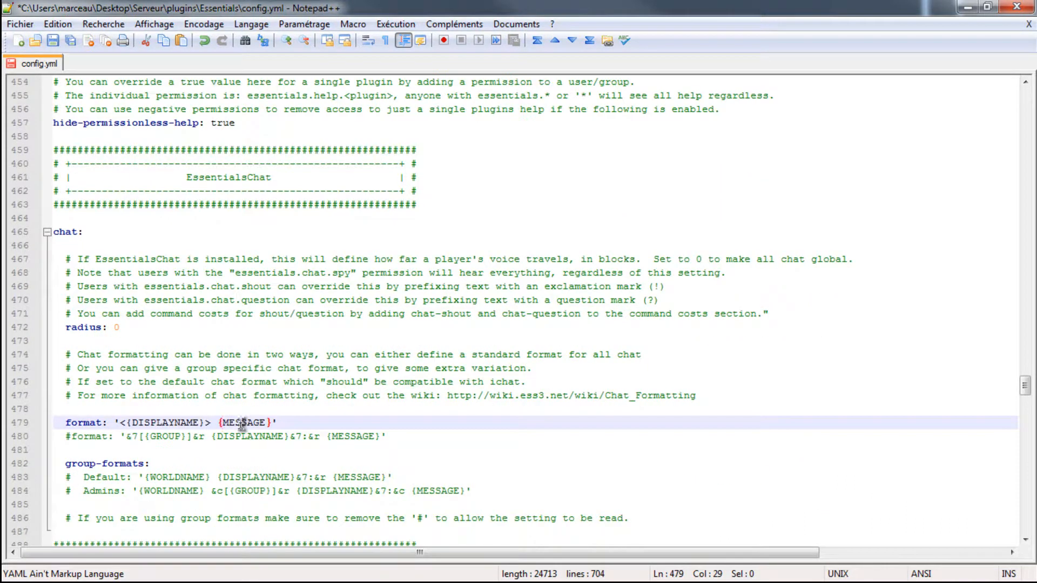
key("Left")
key("Left")
key("BackSpace")
key("Left")
key("Left")
key("Left")
key("Left")
key("Left")
key("Left")
key("Left")
key("Left")
key("Left")
key("BackSpace")
key("Right")
key("Right")
key("Right")
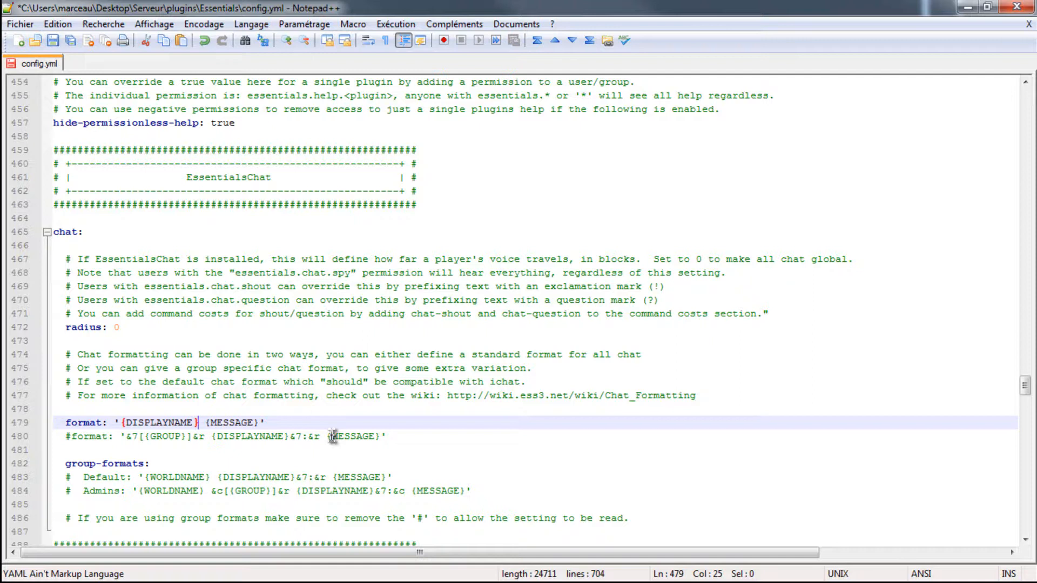
type(":")
- Review the group-formats, EssentialsProtect and EssentialsAntiBuild settings, including creature spawning, block protection, alerts and blacklist
scroll(205, 464, "down", 1)
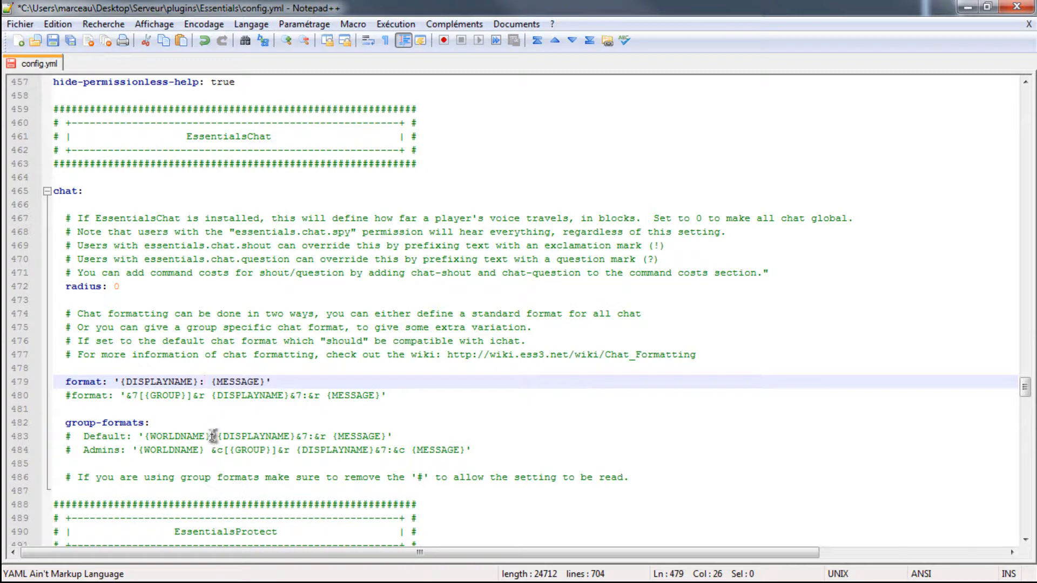
scroll(162, 427, "down", 5)
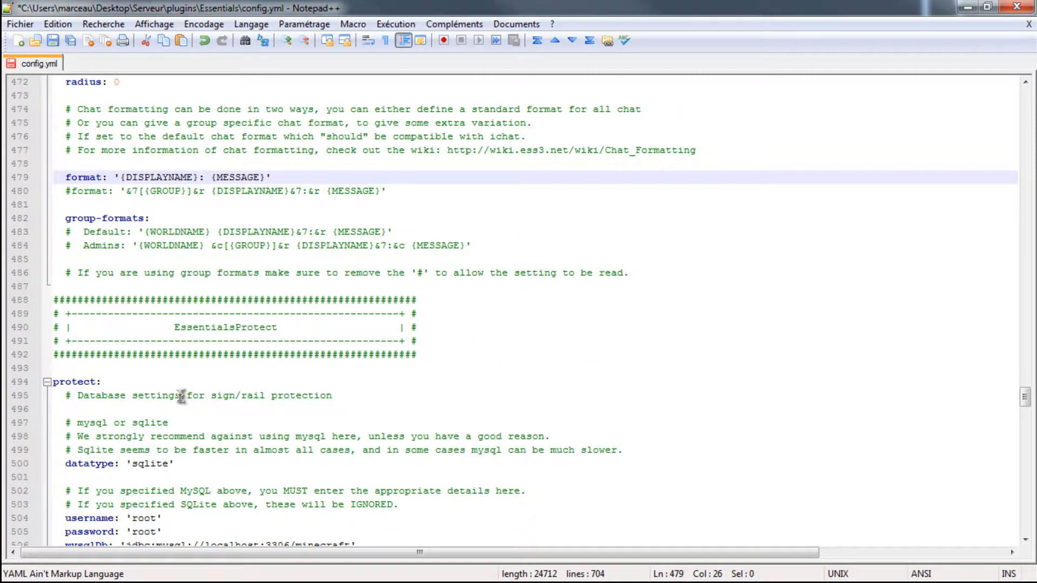
scroll(181, 396, "down", 6)
scroll(150, 329, "down", 1)
scroll(265, 249, "down", 5)
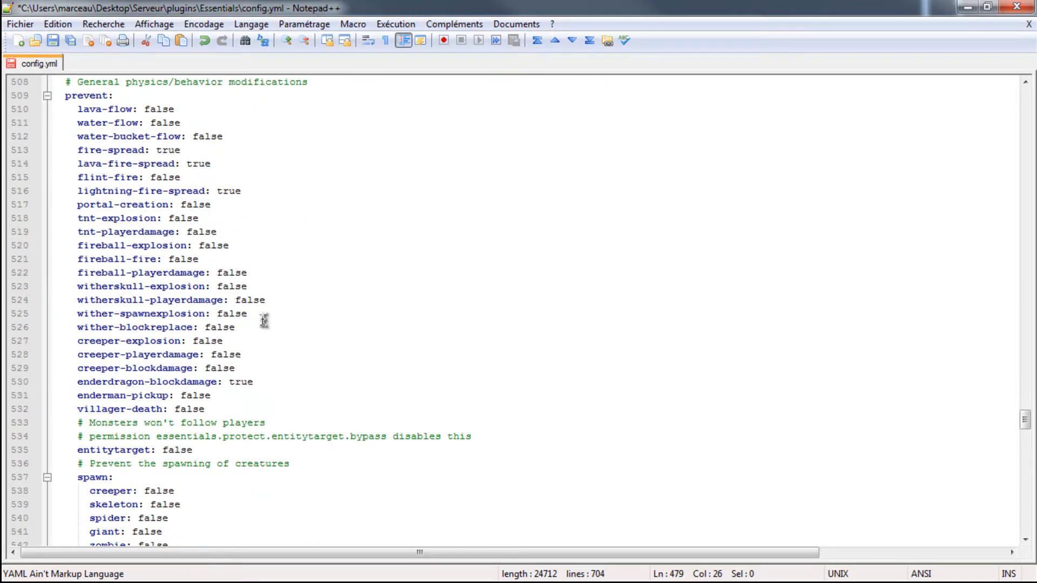
scroll(263, 321, "down", 13)
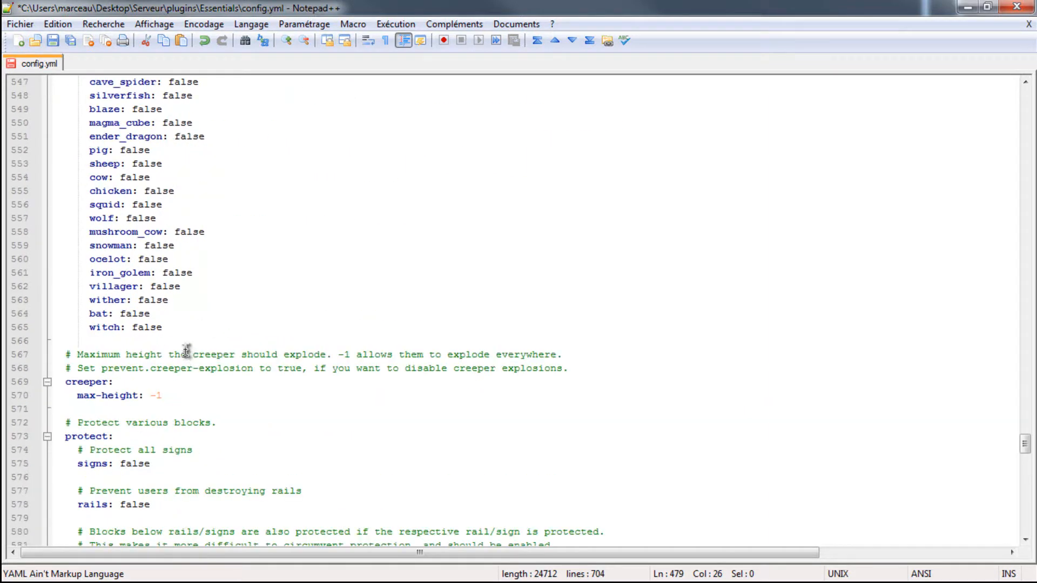
scroll(185, 351, "down", 6)
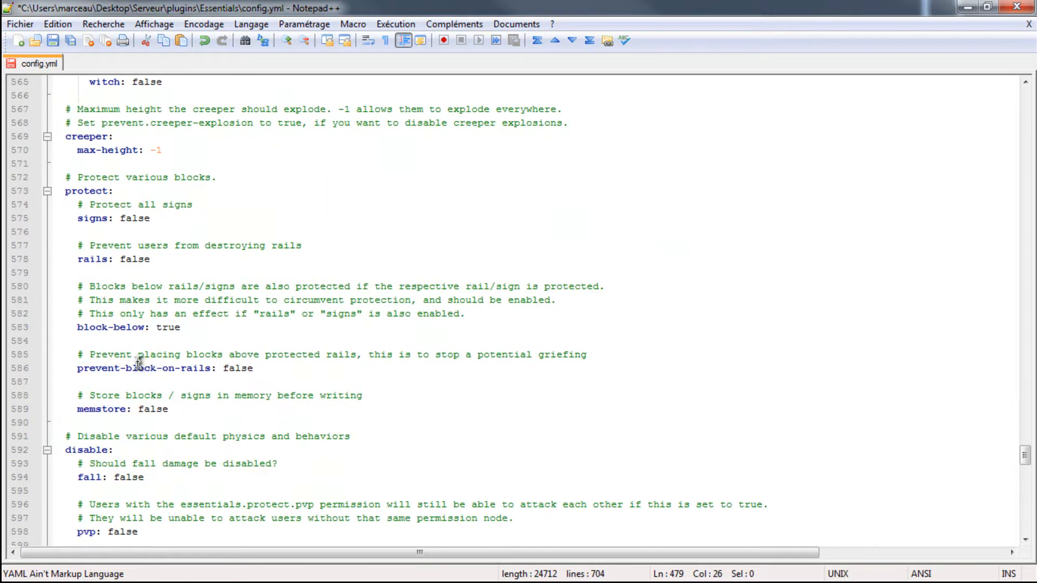
scroll(153, 410, "down", 12)
scroll(139, 311, "down", 5)
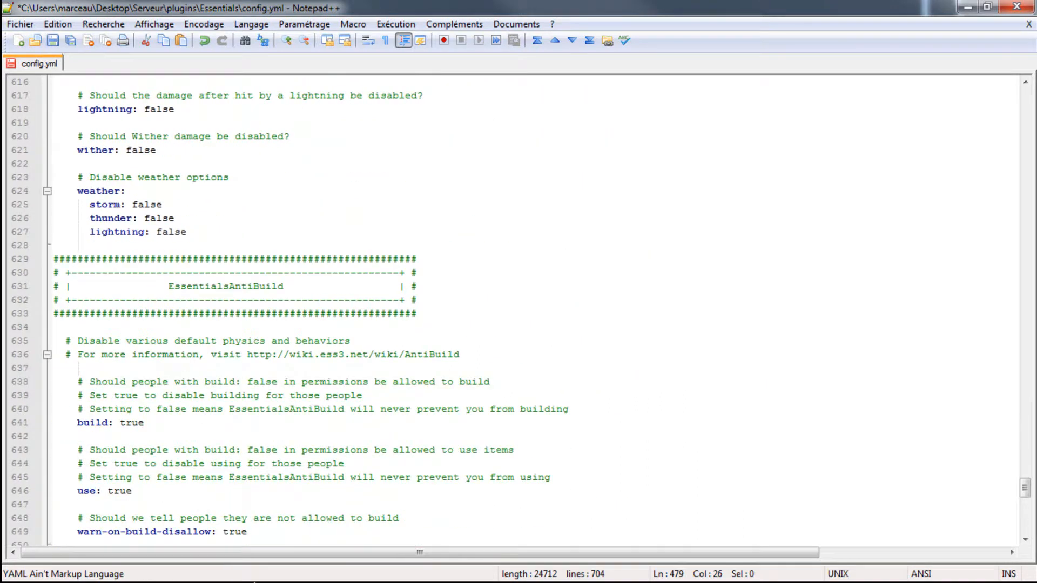
scroll(167, 241, "down", 4)
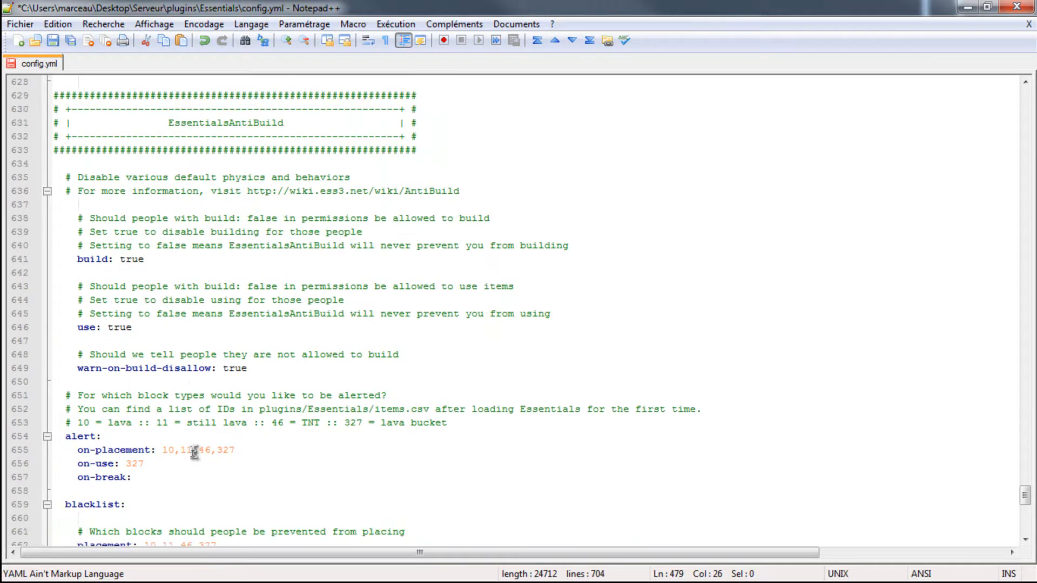
scroll(198, 475, "down", 2)
scroll(141, 379, "down", 4)
scroll(162, 413, "down", 2)
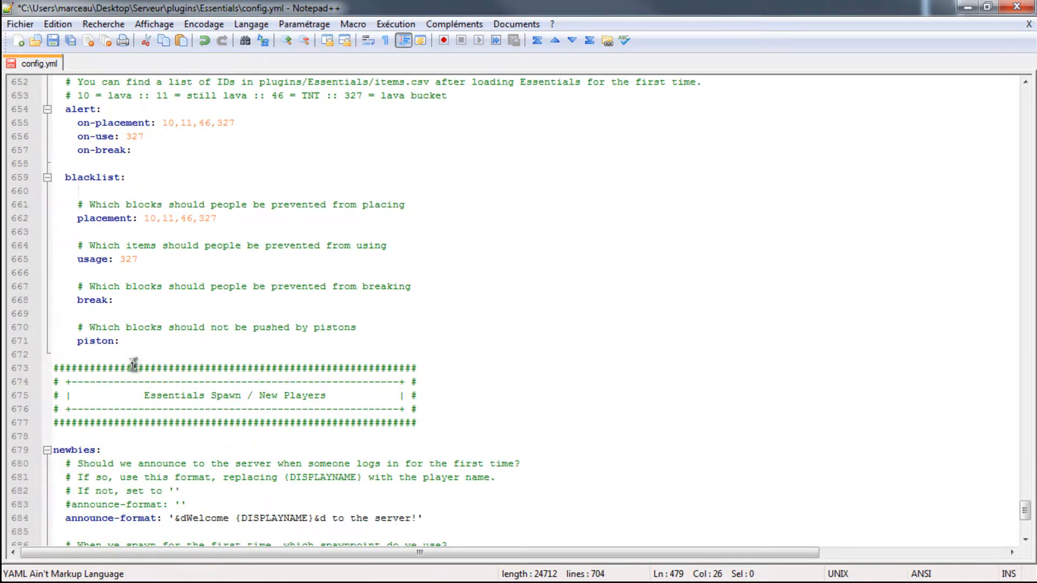
- Replace "Welcome" with "Binevenue" in the announce-format line of the newbies section
scroll(210, 469, "down", 2)
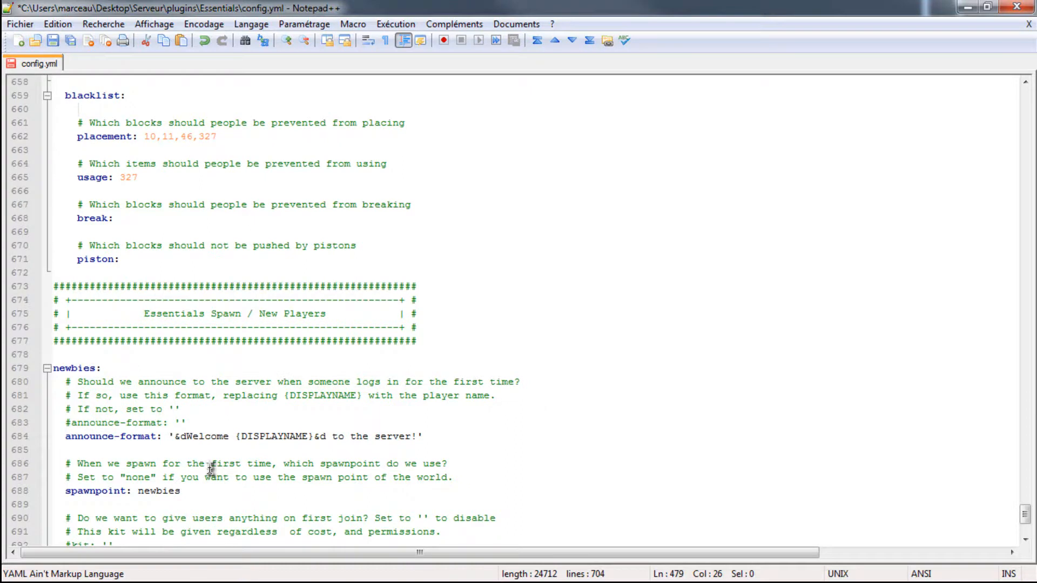
left_click(223, 435)
key("BackSpace")
key("BackSpace")
key("BackSpace")
key("BackSpace")
key("BackSpace")
key("BackSpace")
key("BackSpace")
type("Binevnye")
key("BackSpace")
key("BackSpace")
key("BackSpace")
type("enye")
key("BackSpace")
key("BackSpace")
type("ue")
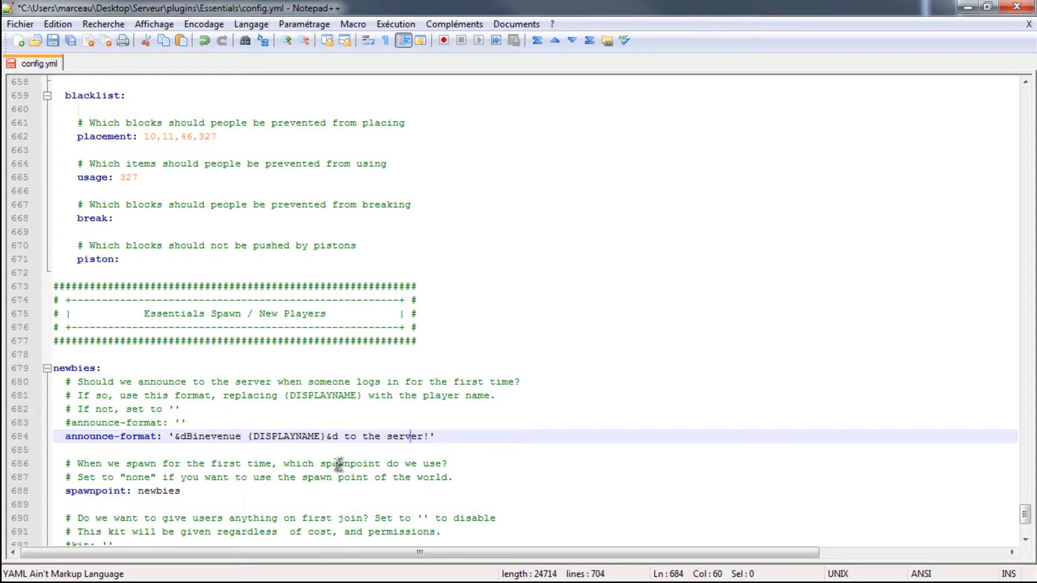
- Replace "to the server" with "sur le serveur" in the announce-format message, keeping the exclamation mark
key("BackSpace")
key("BackSpace")
key("BackSpace")
key("BackSpace")
key("BackSpace")
key("BackSpace")
key("BackSpace")
key("BackSpace")
key("BackSpace")
key("BackSpace")
key("BackSpace")
key("BackSpace")
key("BackSpace")
type("sur le serveur")
left_click(249, 436)
- Check the newbies spawnpoint, kit and respawn settings at the end of config.yml, and save and close the file
scroll(275, 398, "down", 3)
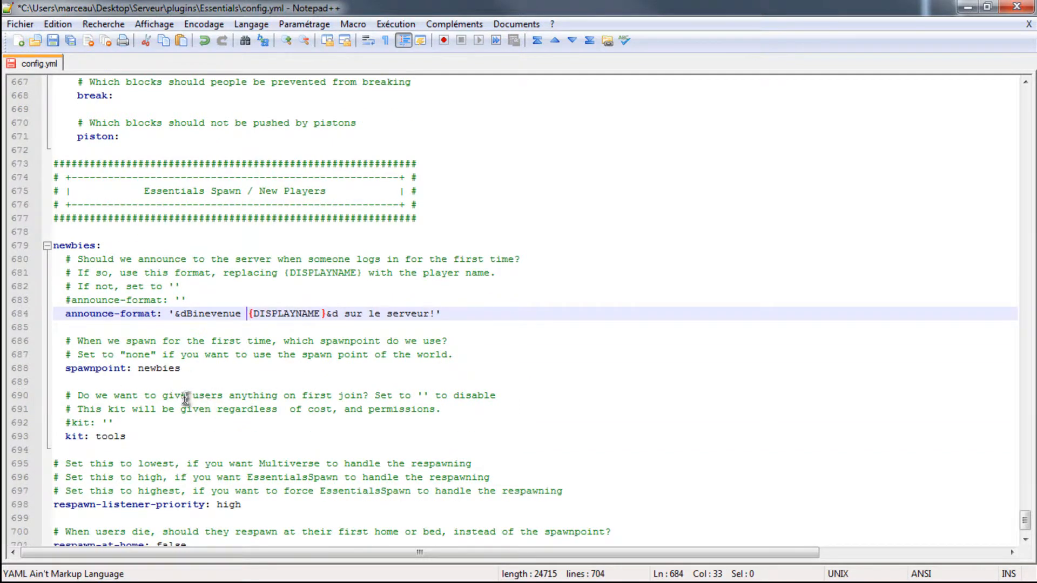
left_click(197, 371)
scroll(197, 370, "down", 2)
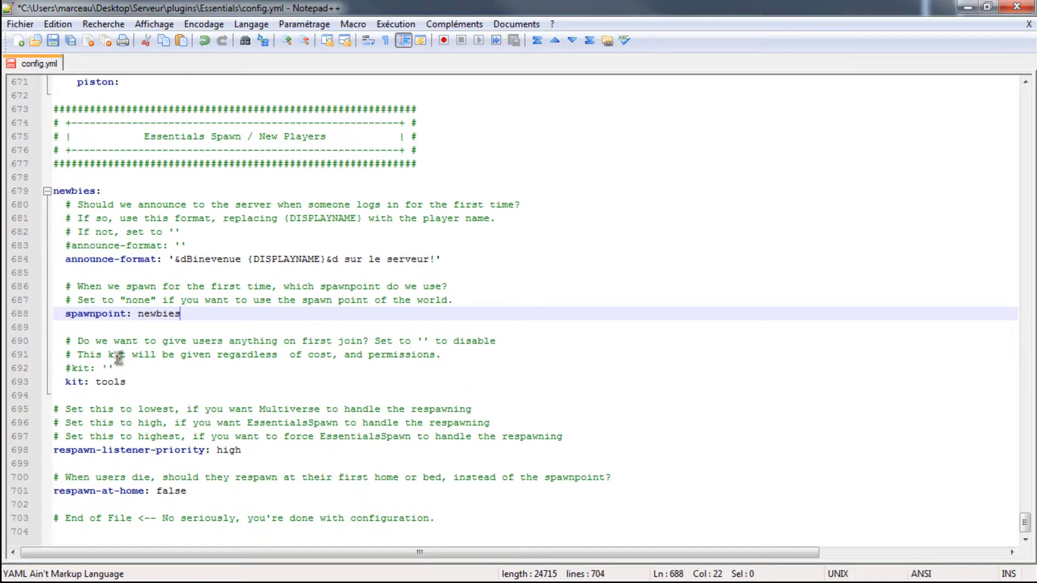
left_click(211, 477)
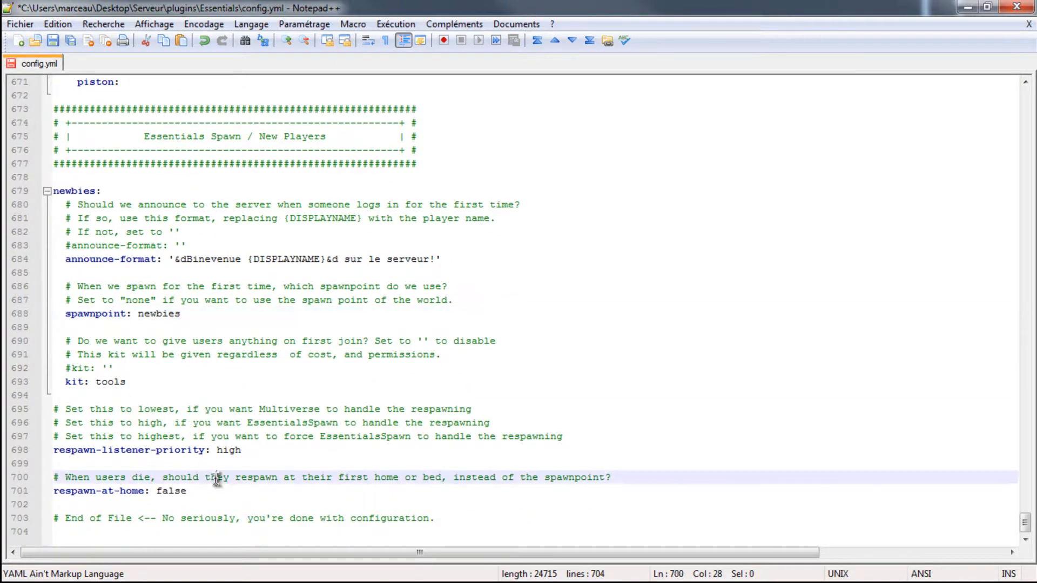
scroll(305, 394, "up", 15)
scroll(305, 394, "down", 15)
key("ctrl+s")
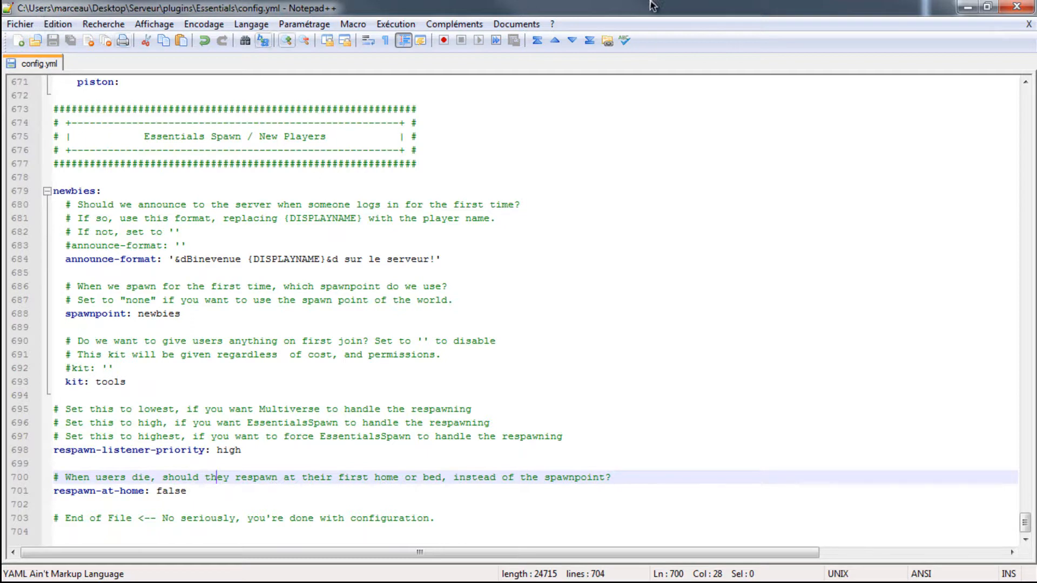
right_click(21, 62)
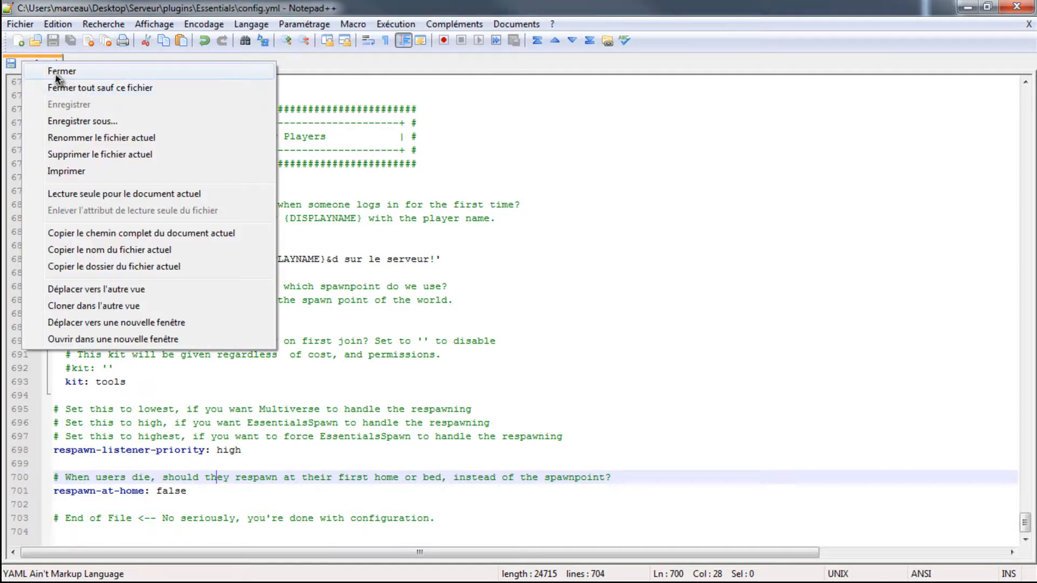
left_click(30, 72)
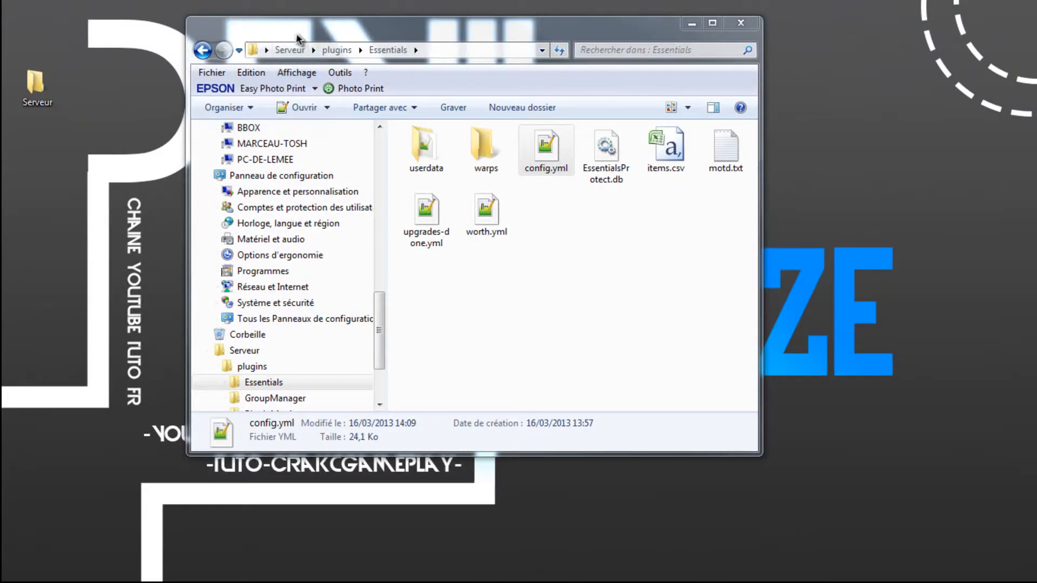
- Open motd.txt from the maximized Essentials folder and replace "Welcome" with "Bonjour"
left_click(713, 23)
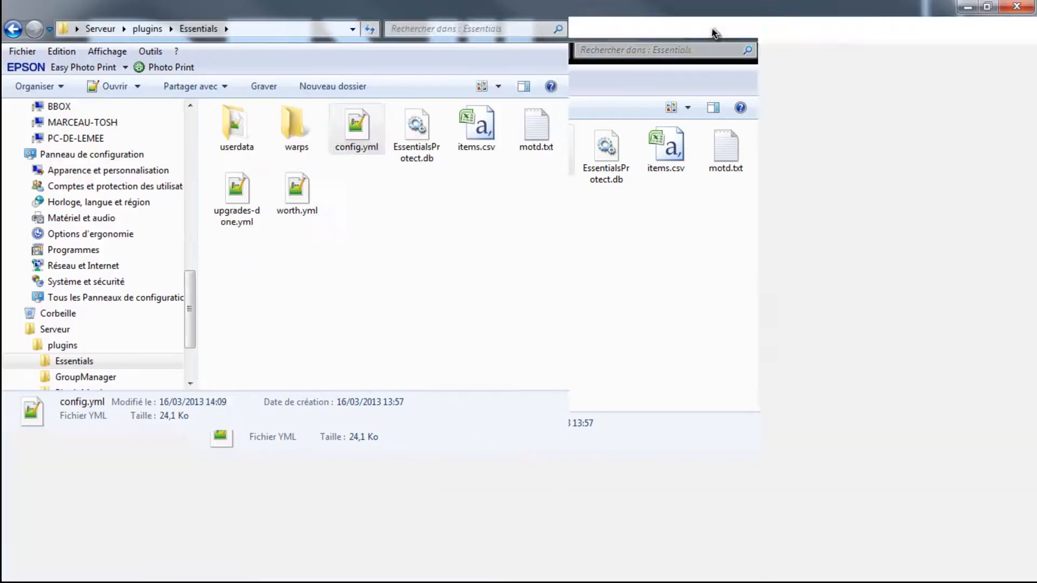
double_click(537, 144)
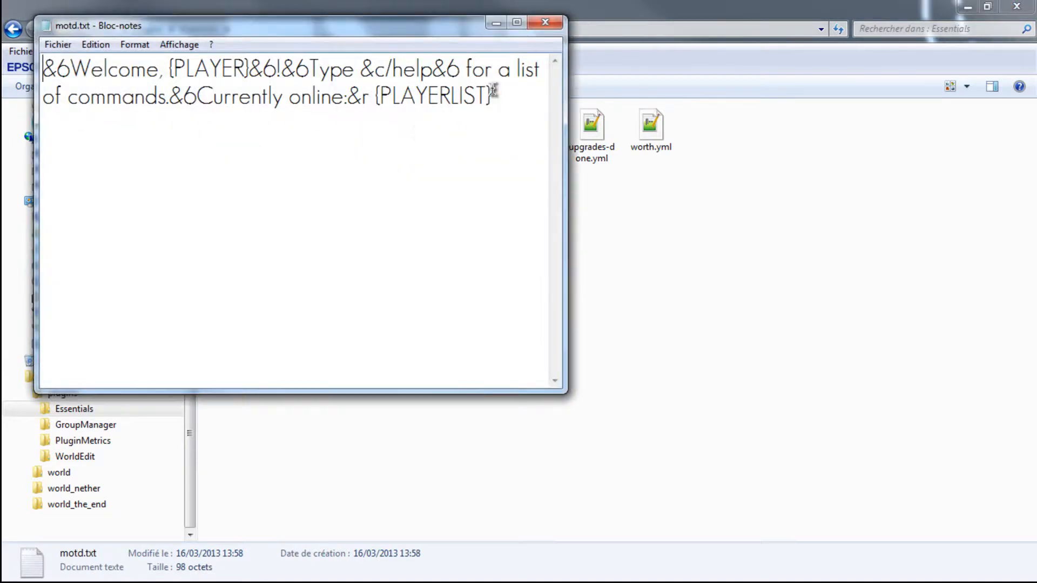
left_click(160, 69)
key("BackSpace")
key("BackSpace")
key("BackSpace")
key("BackSpace")
key("BackSpace")
key("BackSpace")
key("BackSpace")
type("Bonjour")
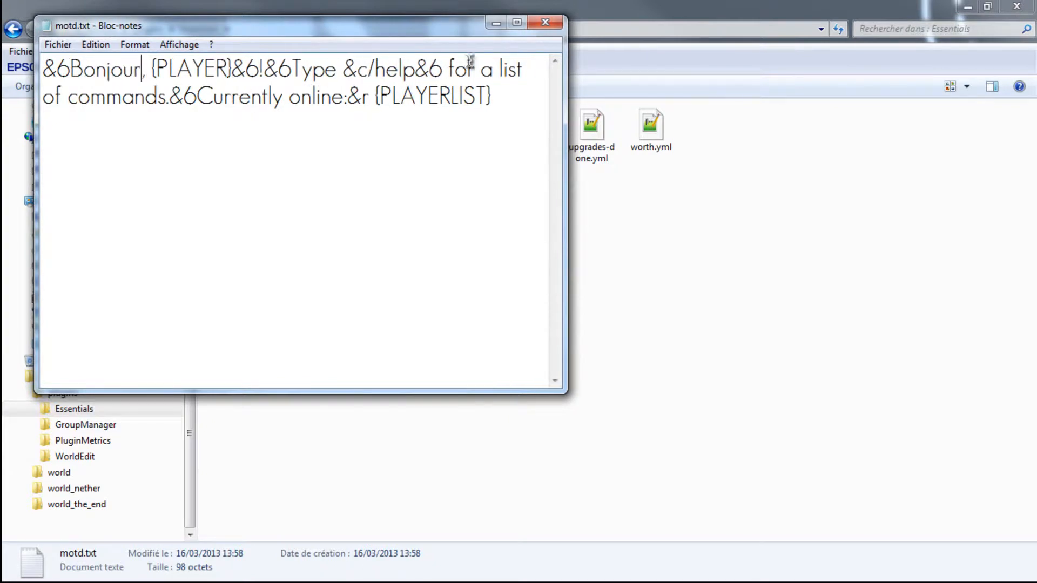
- Replace "Type" before &c/help with "Taper" in the motd.txt message
left_click(339, 69)
key("BackSpace")
key("BackSpace")
key("BackSpace")
key("BackSpace")
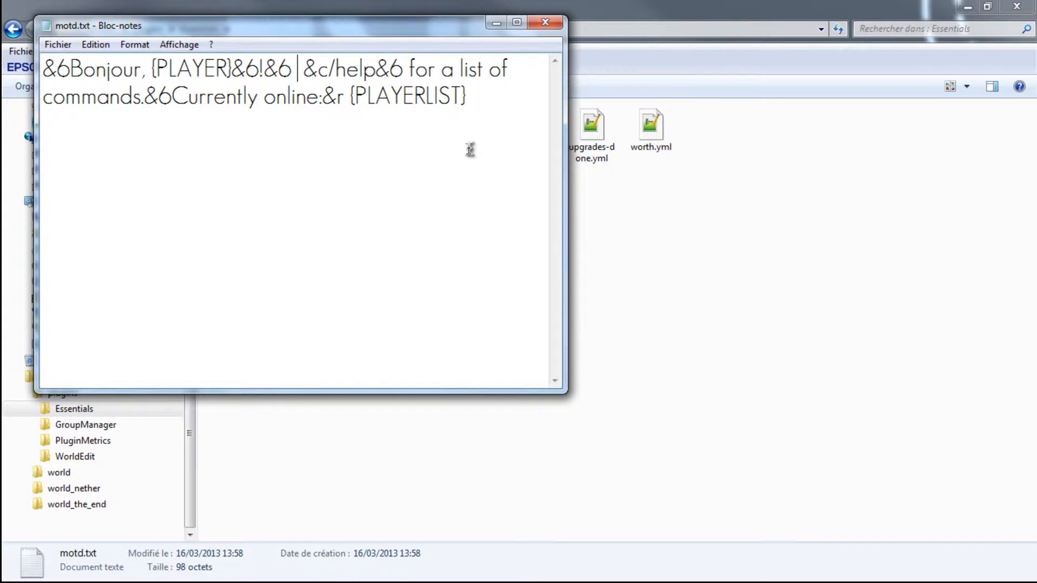
type("T")
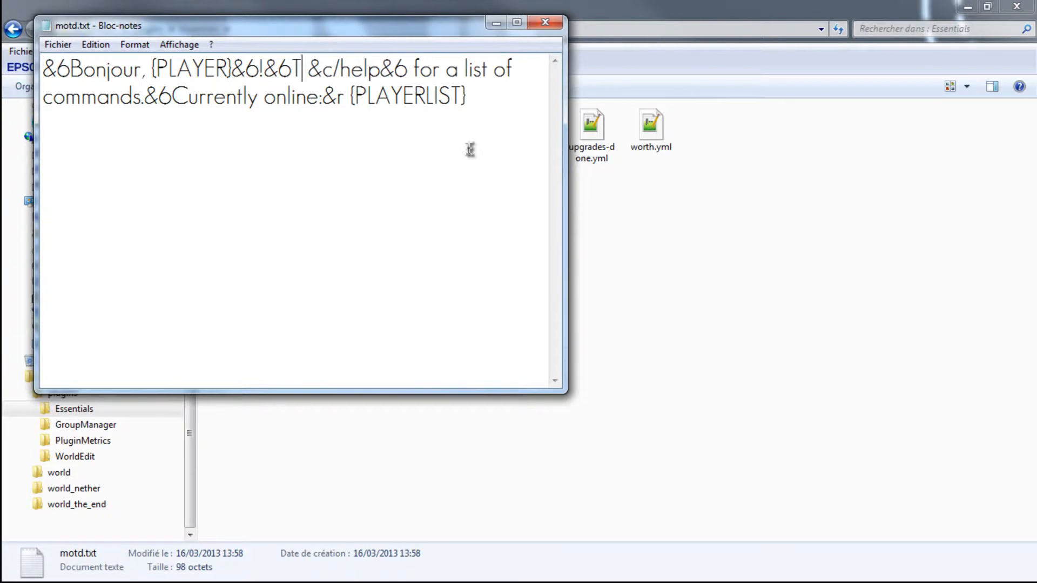
type("apez")
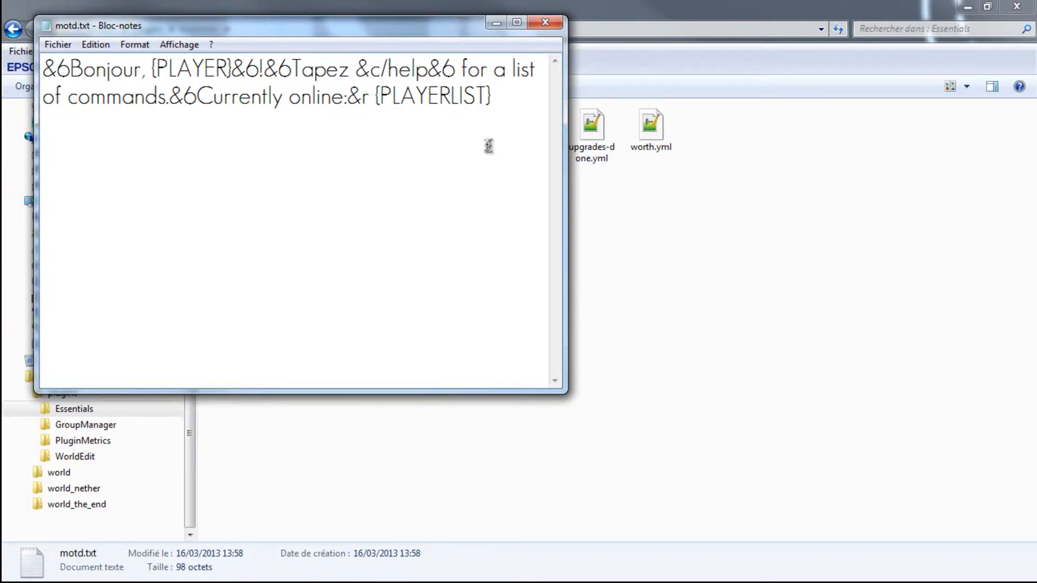
key("BackSpace")
type("e")
key("BackSpace")
type("e")
key("Right")
key("BackSpace")
key("BackSpace")
type("r")
key("Right")
key("Right")
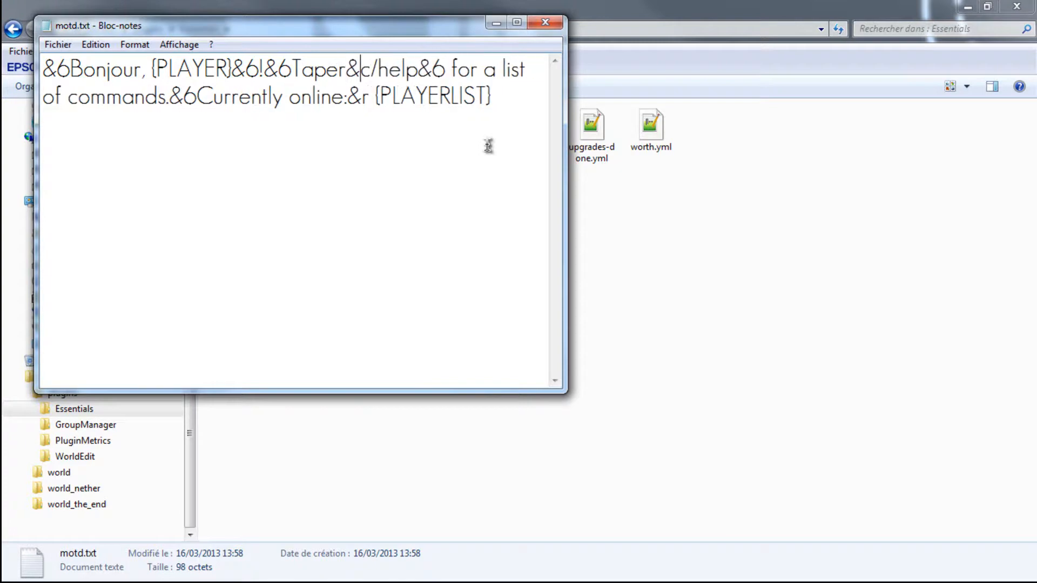
key("Right")
key("Right")
key("Right")
key("Right")
key("Right")
key("Right")
key("Right")
key("Right")
key("Right")
key("Right")
key("Right")
key("Right")
key("Right")
key("Right")
key("Right")
- Replace "for a list of commands." with "pour avoir la liste des commandes" in the motd.txt message
left_click_drag(169, 98, 457, 73)
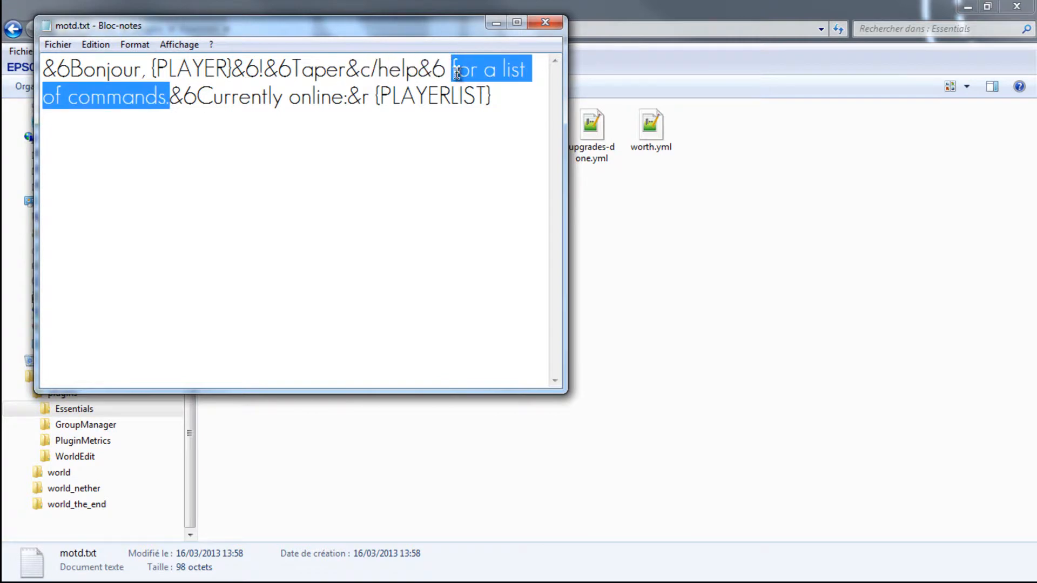
key("BackSpace")
type("pour avoir la")
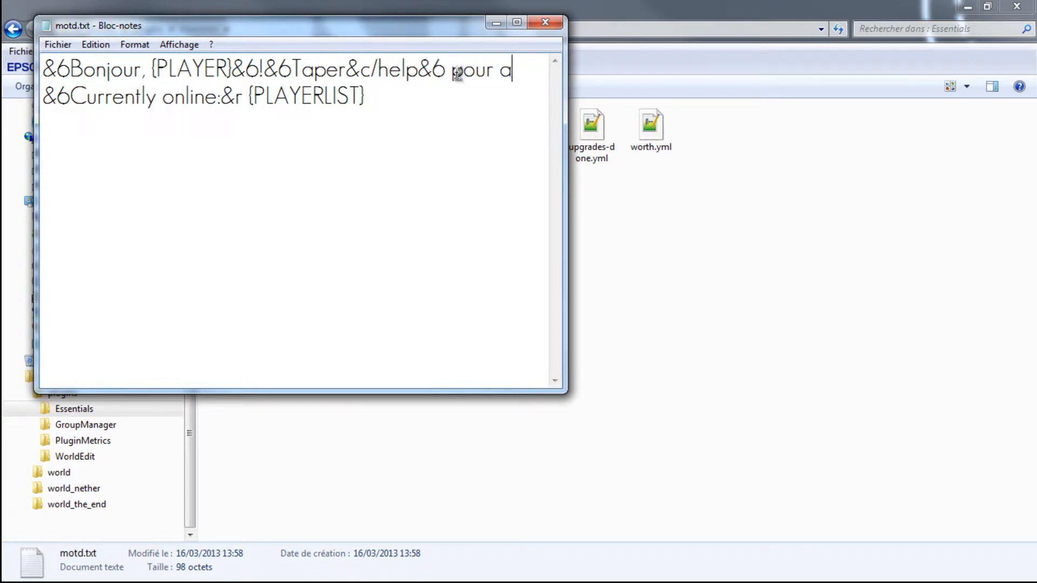
type(" liste de")
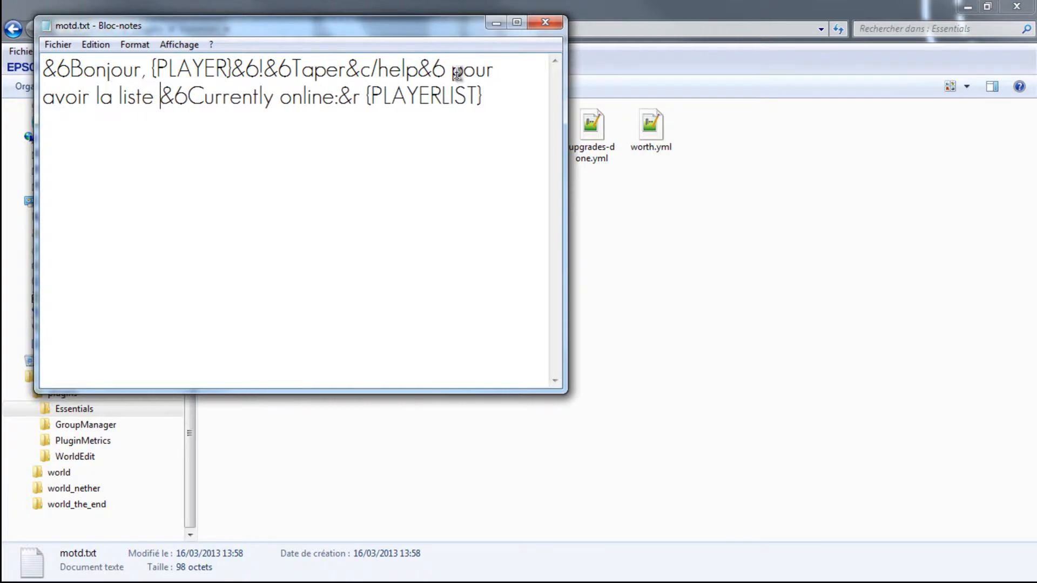
type("s commandes")
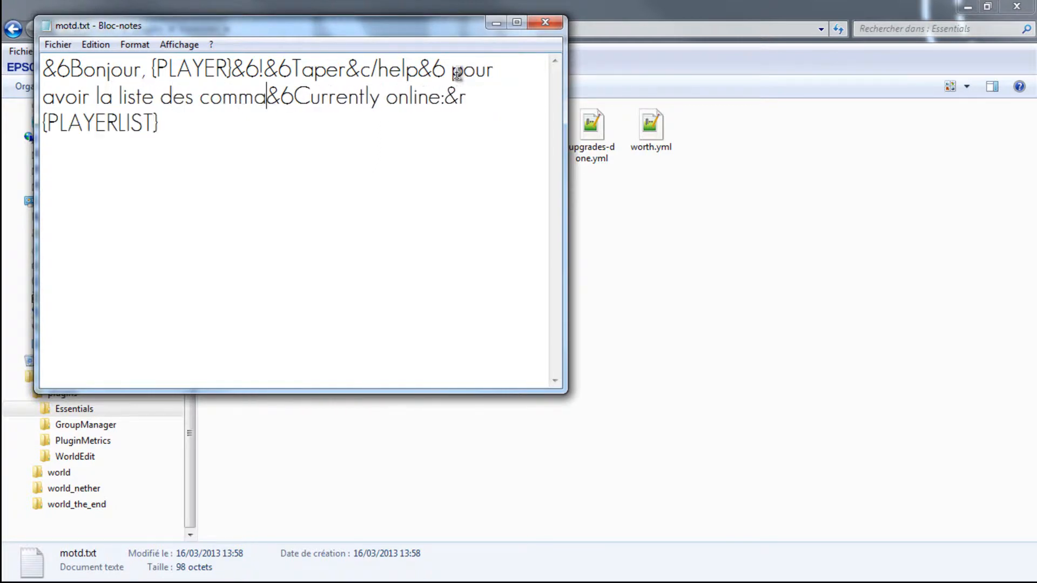
type(".")
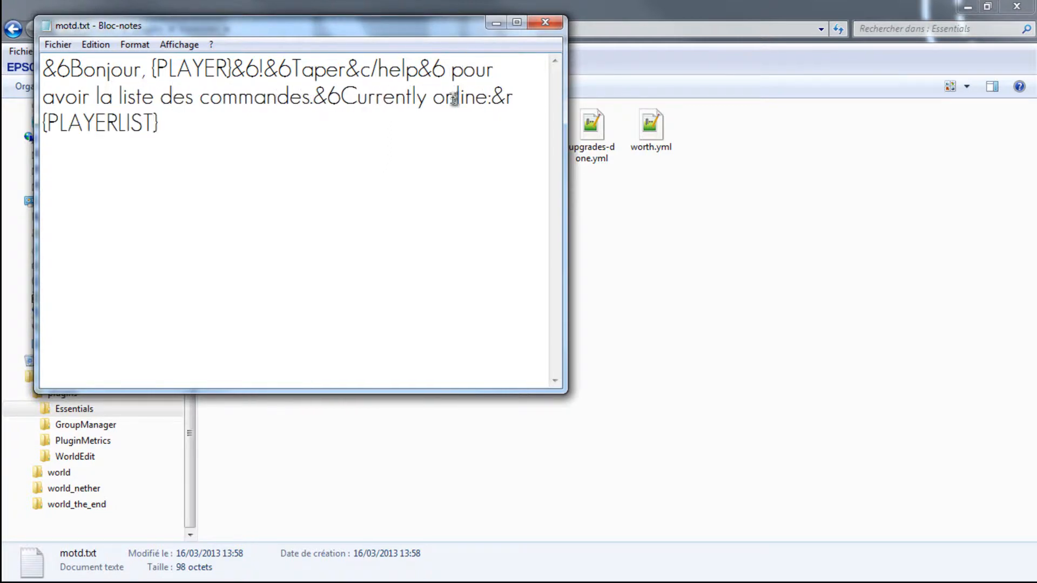
- Finish the French motd.txt message with "commandes." and "Joueur en ligne" in place of "Currently online", and save and close the file
left_click(482, 96)
key("BackSpace")
key("BackSpace")
key("BackSpace")
key("BackSpace")
key("BackSpace")
key("BackSpace")
key("BackSpace")
key("BackSpace")
key("BackSpace")
key("BackSpace")
key("BackSpace")
key("BackSpace")
key("BackSpace")
key("BackSpace")
key("BackSpace")
key("BackSpace")
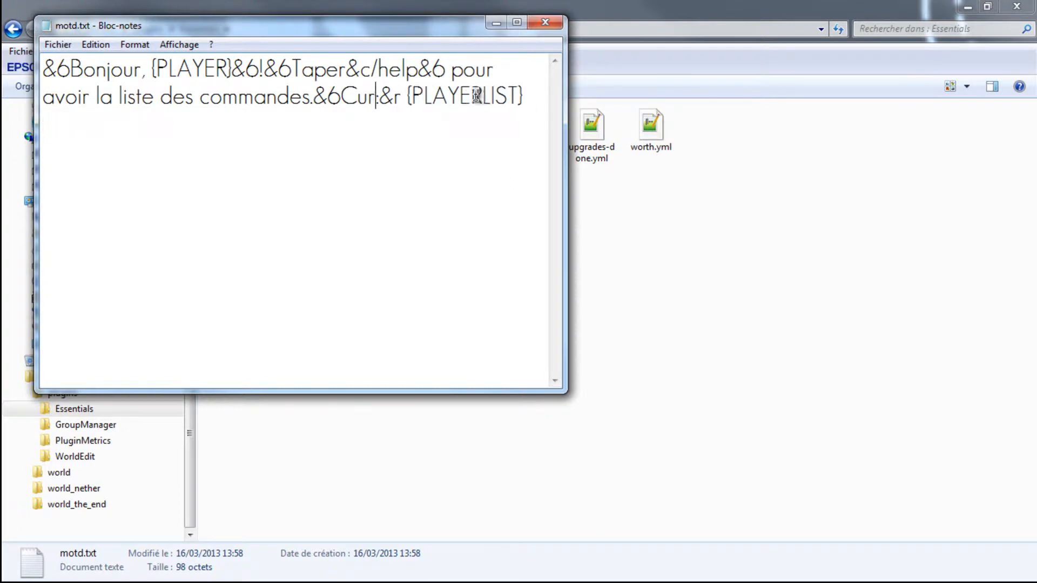
type("Joueur E")
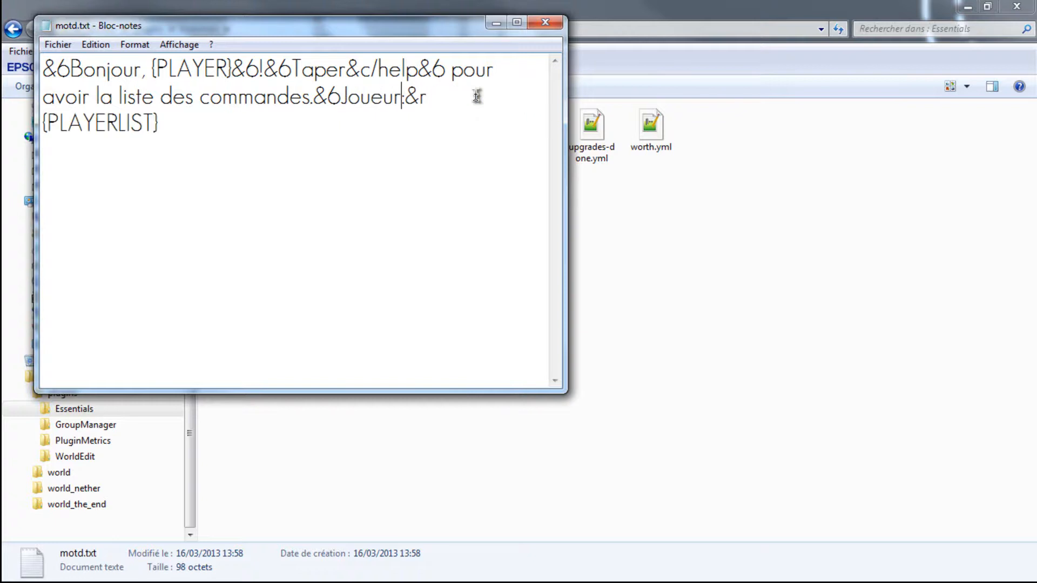
key("BackSpace")
type("en ligne")
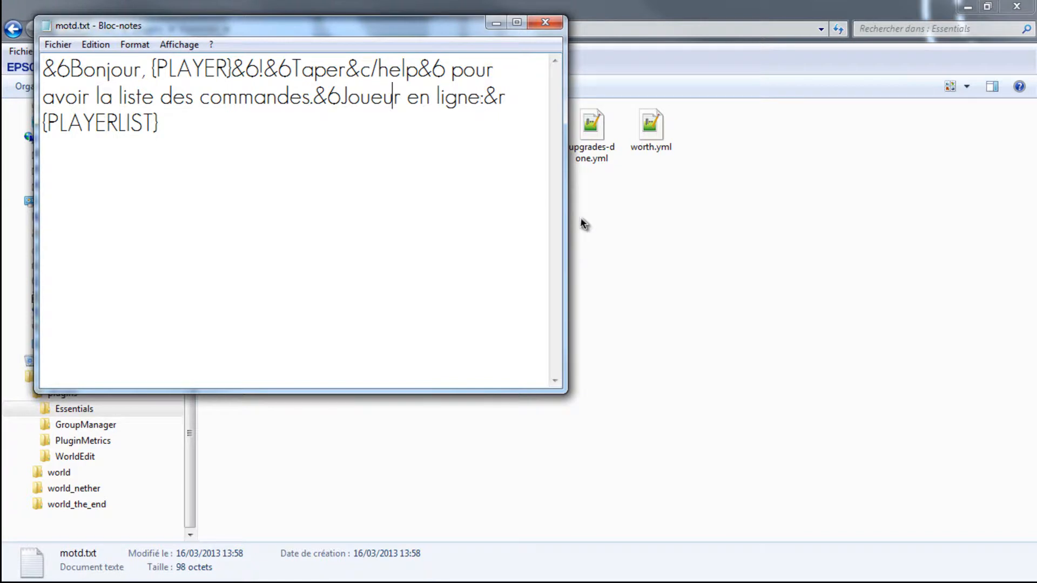
key("ctrl+s")
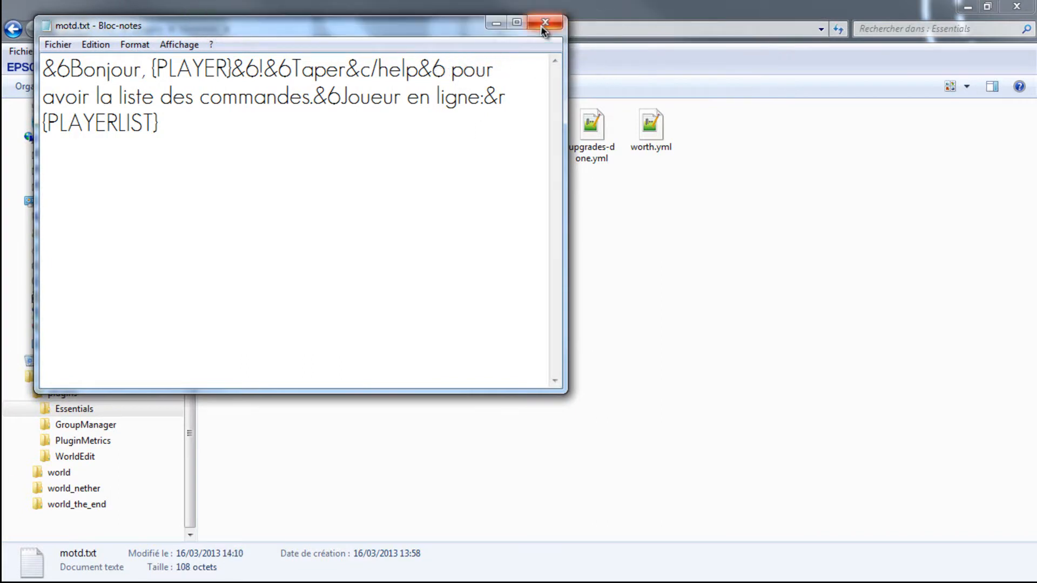
left_click(544, 23)
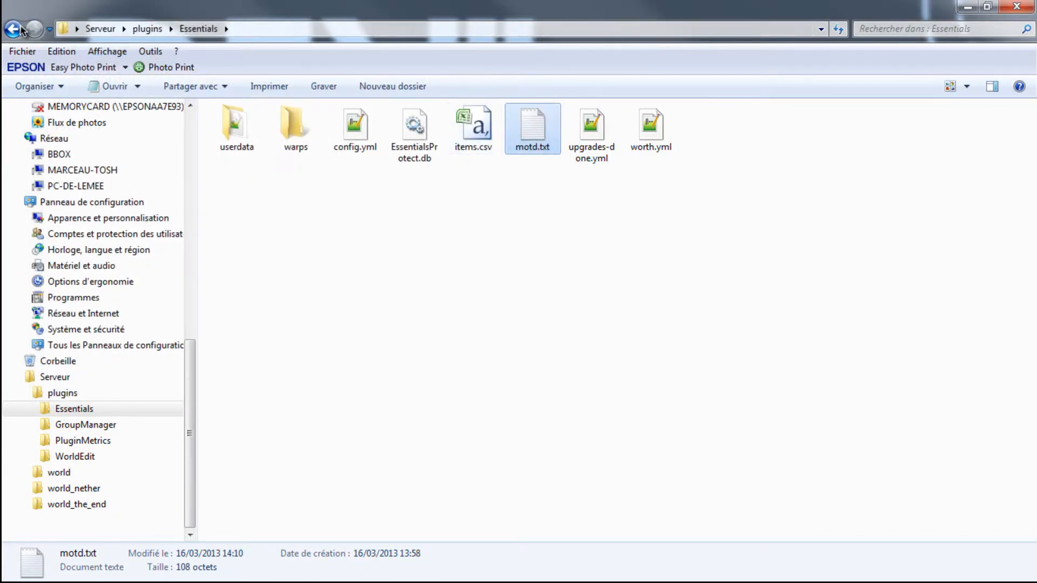
- Look through the item prices in worth.yml from the Essentials folder using Notepad++, and close the file and the editor
right_click(630, 123)
right_click(665, 123)
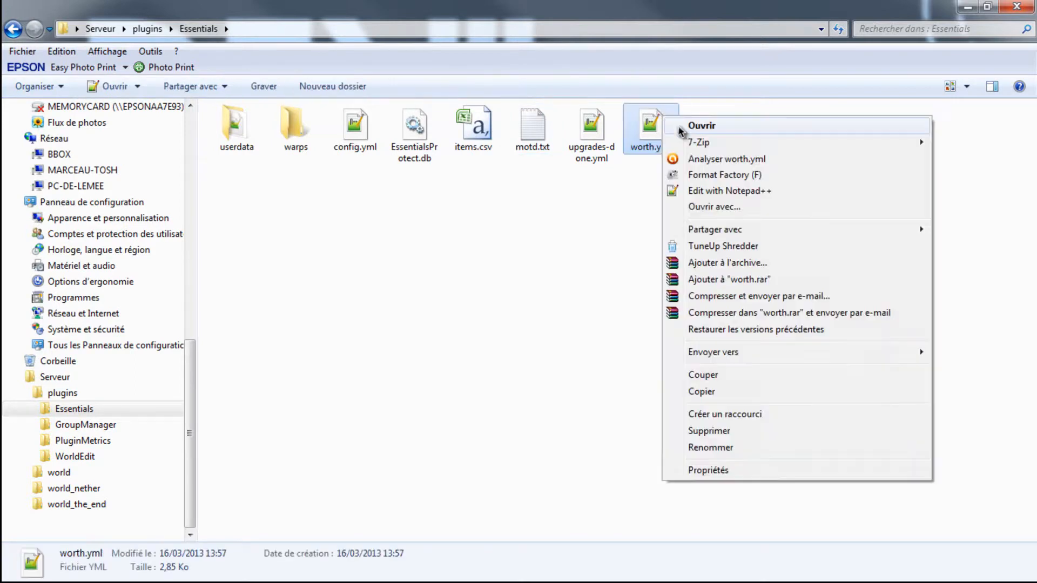
left_click(688, 188)
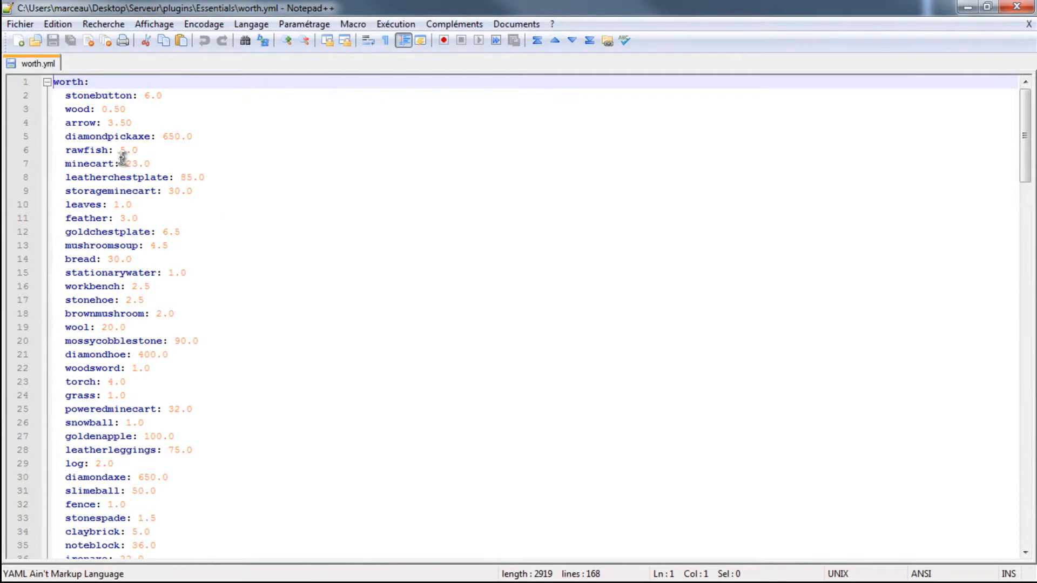
scroll(127, 163, "down", 20)
scroll(127, 164, "down", 5)
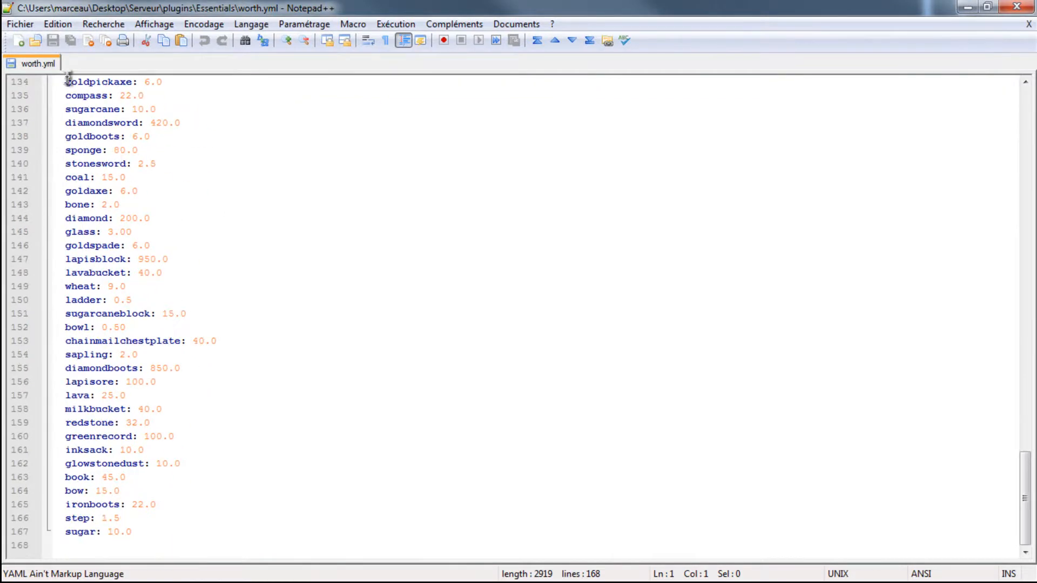
right_click(12, 64)
left_click(428, 217)
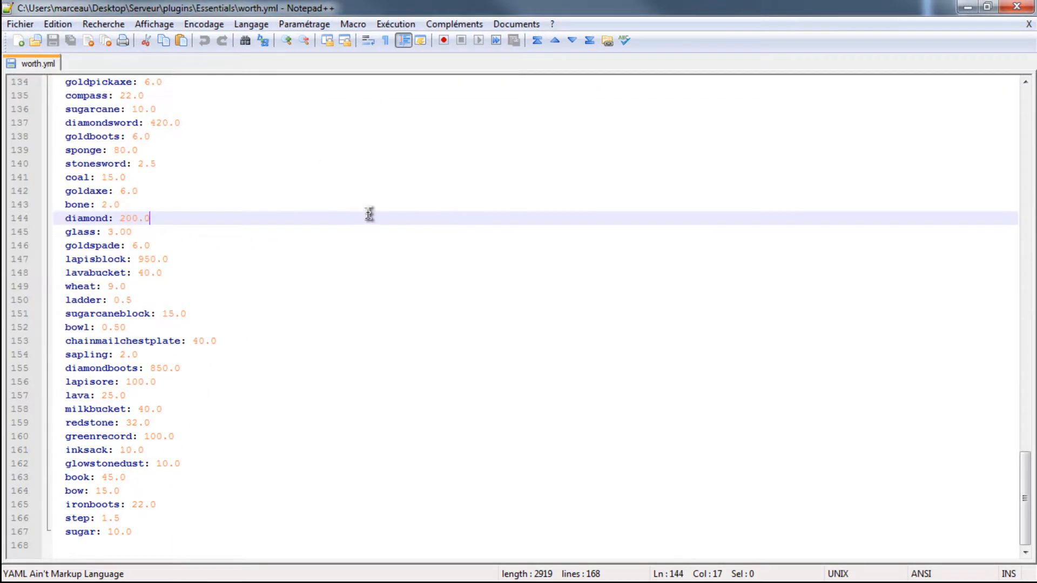
right_click(48, 64)
left_click(115, 76)
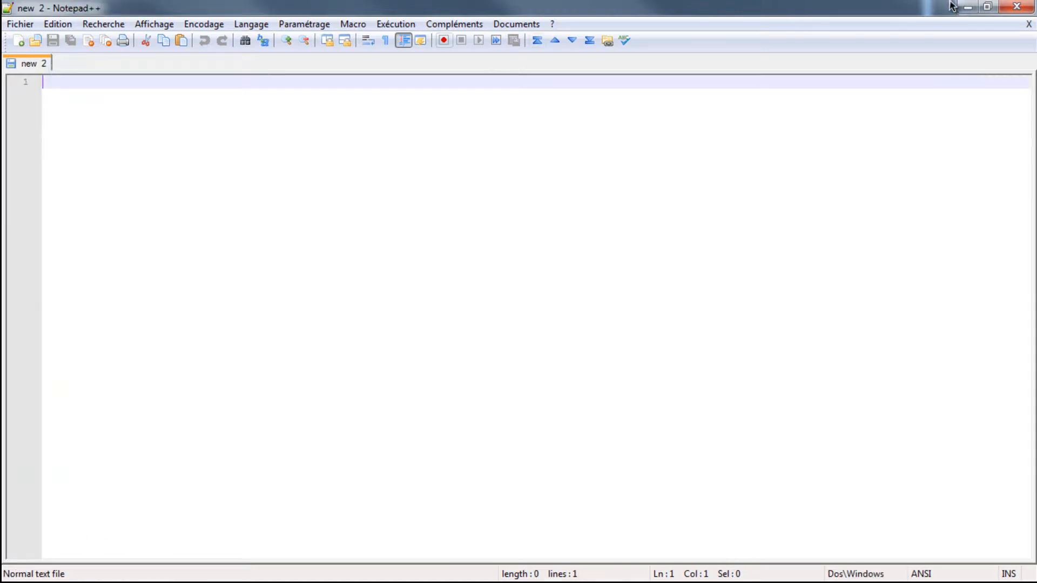
left_click(1016, 6)
right_click(594, 127)
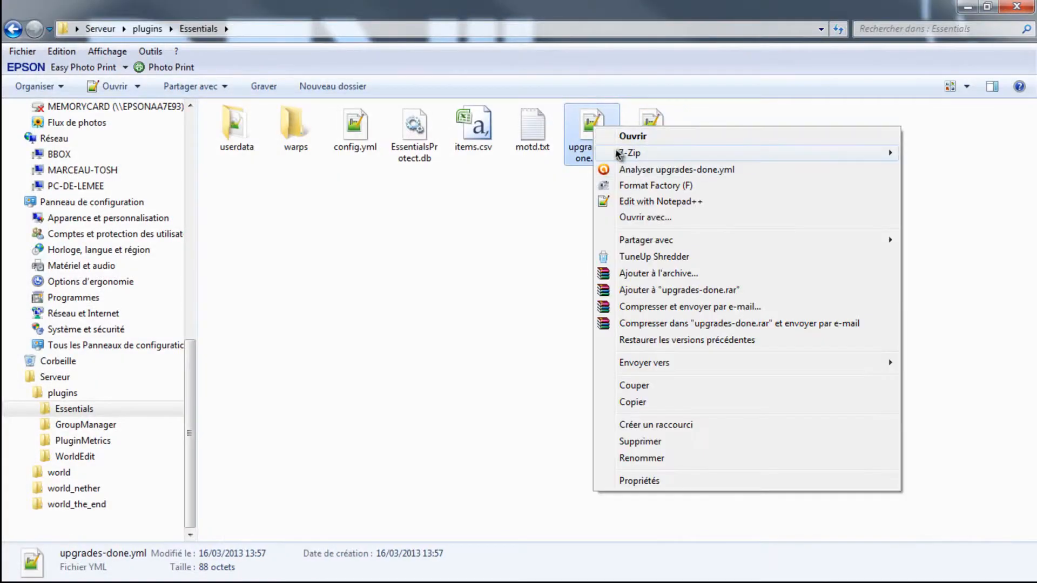
left_click(509, 219)
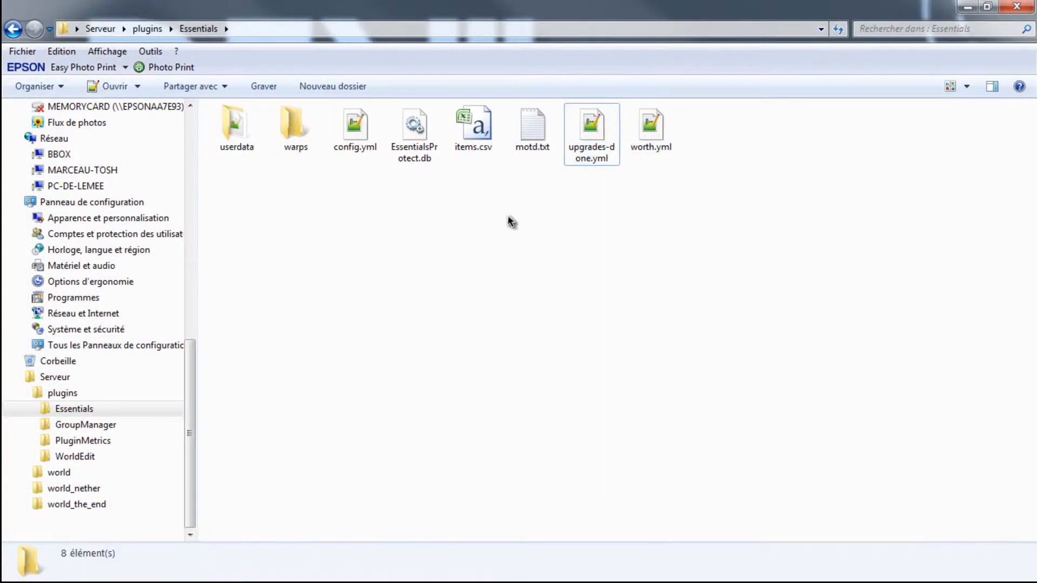
- Open config.yml from the WorldEdit folder inside plugins for editing in Notepad++
left_click(14, 28)
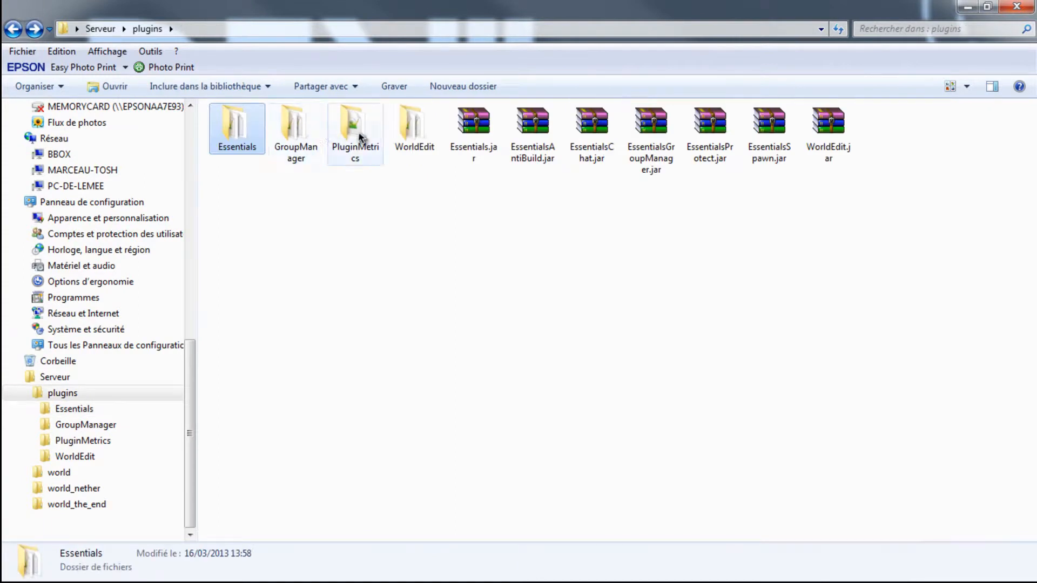
double_click(390, 128)
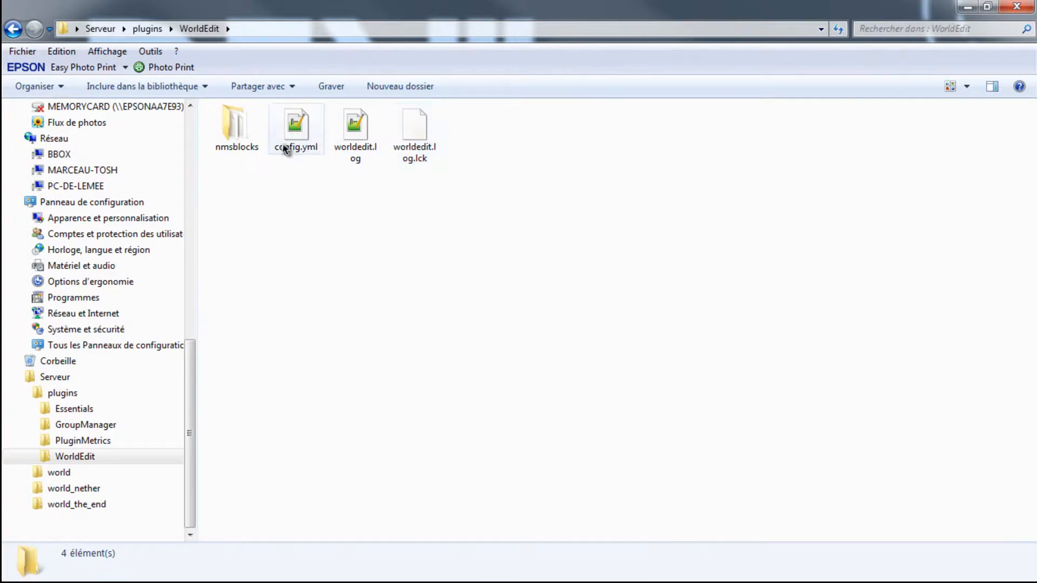
right_click(306, 118)
left_click(374, 193)
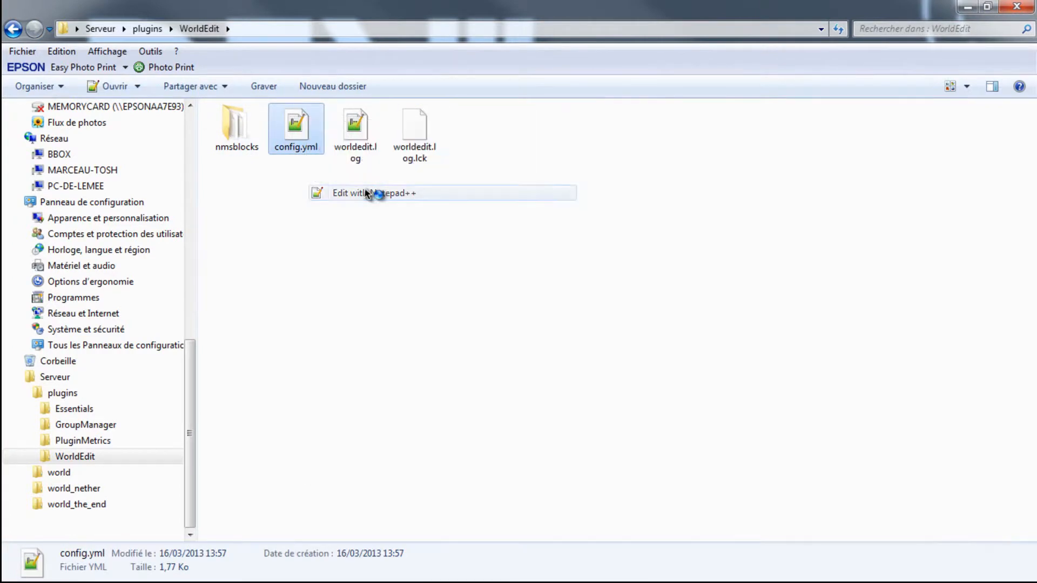
- Examine the limits section of WorldEdit's config.yml, and place the cursor after the default value of max-blocks-changed
scroll(263, 276, "down", 3)
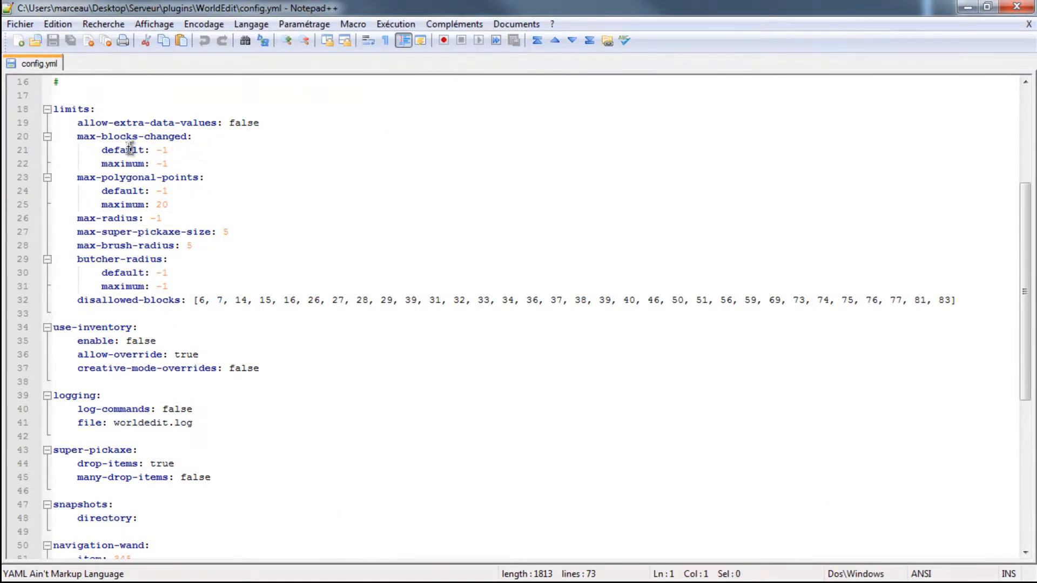
scroll(94, 136, "up", 1)
scroll(94, 136, "up", 4)
scroll(93, 167, "down", 2)
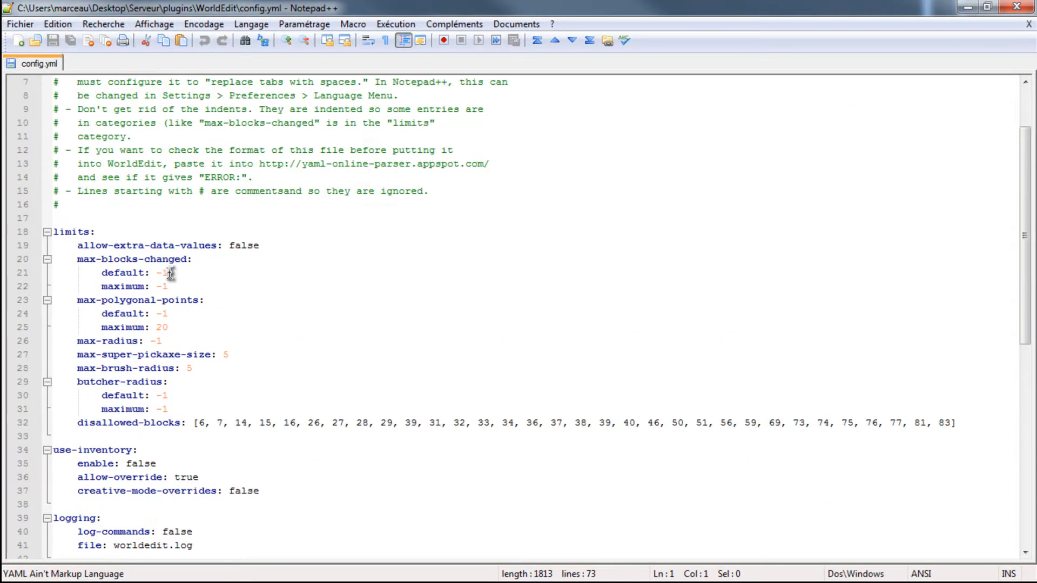
left_click(174, 273)
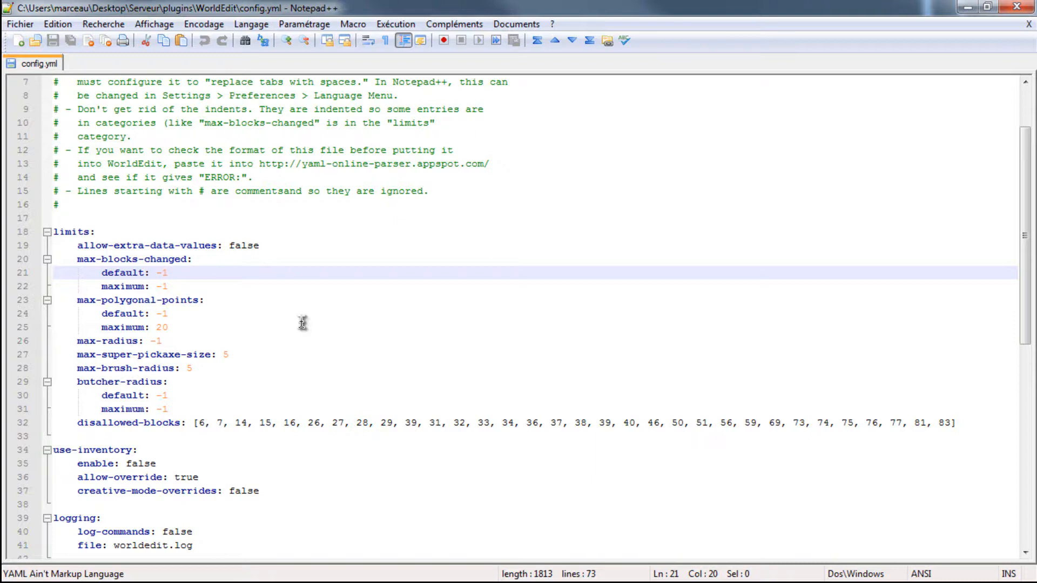
- Set max-brush-radius to -1 in the limits section of WorldEdit's config.yml
left_click(205, 367)
key("BackSpace")
type("10")
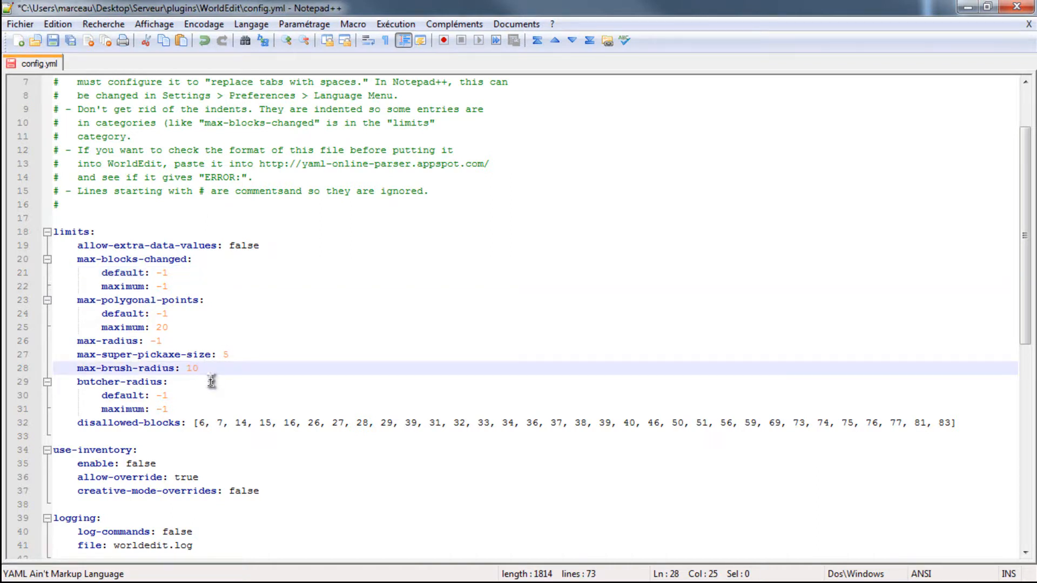
key("BackSpace")
key("BackSpace")
type("-1")
- Save WorldEdit's config.yml, and close the file and the editor
scroll(216, 386, "down", 8)
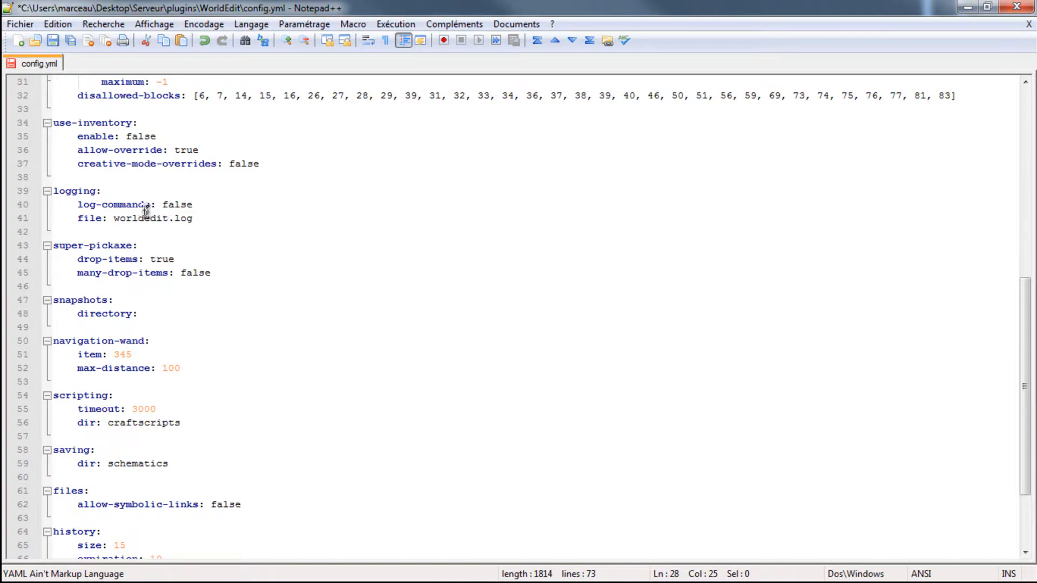
scroll(193, 210, "down", 3)
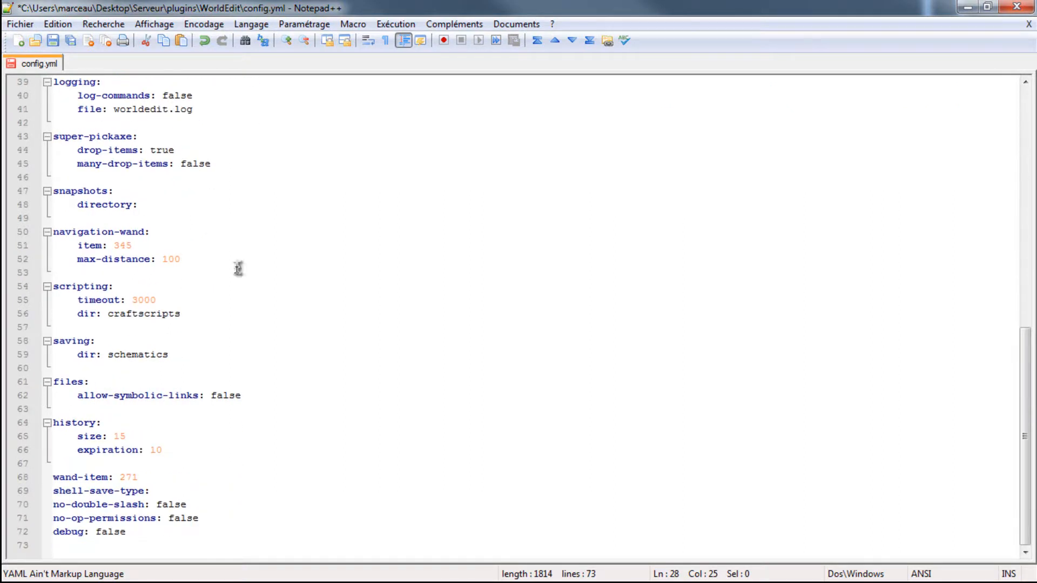
scroll(292, 378, "up", 13)
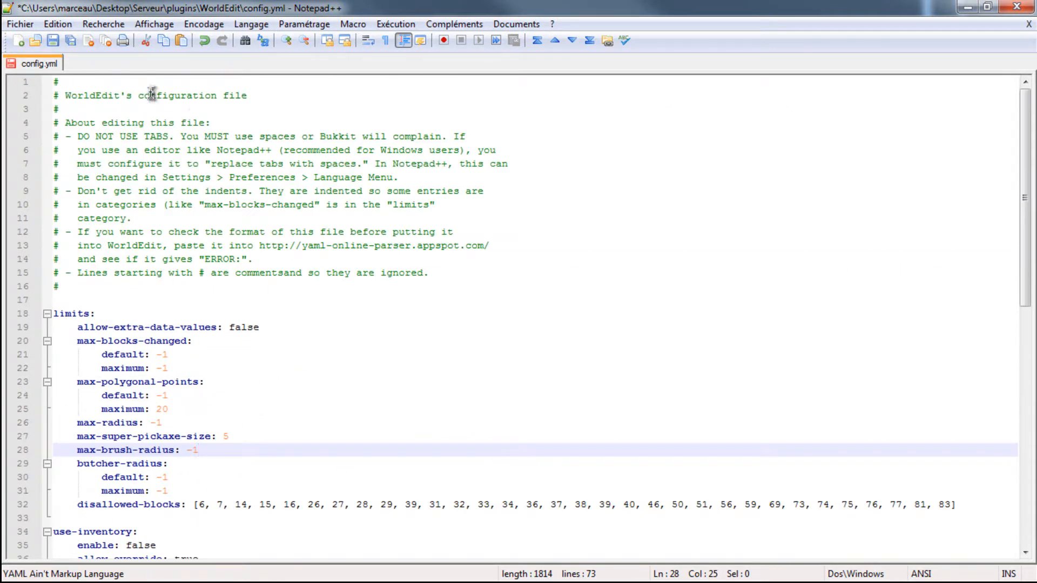
right_click(38, 68)
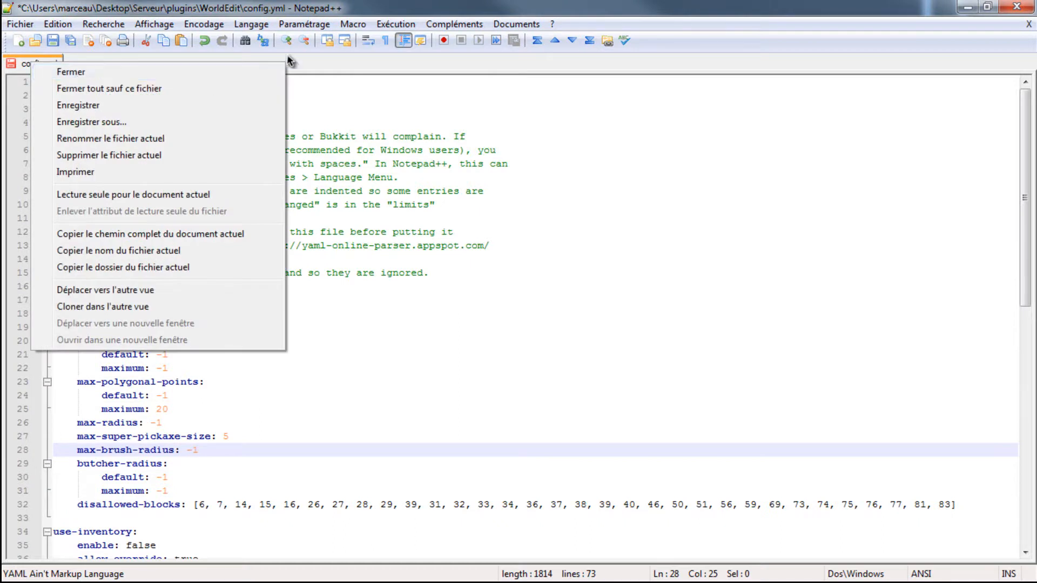
left_click(310, 64)
key("ctrl+s")
right_click(59, 62)
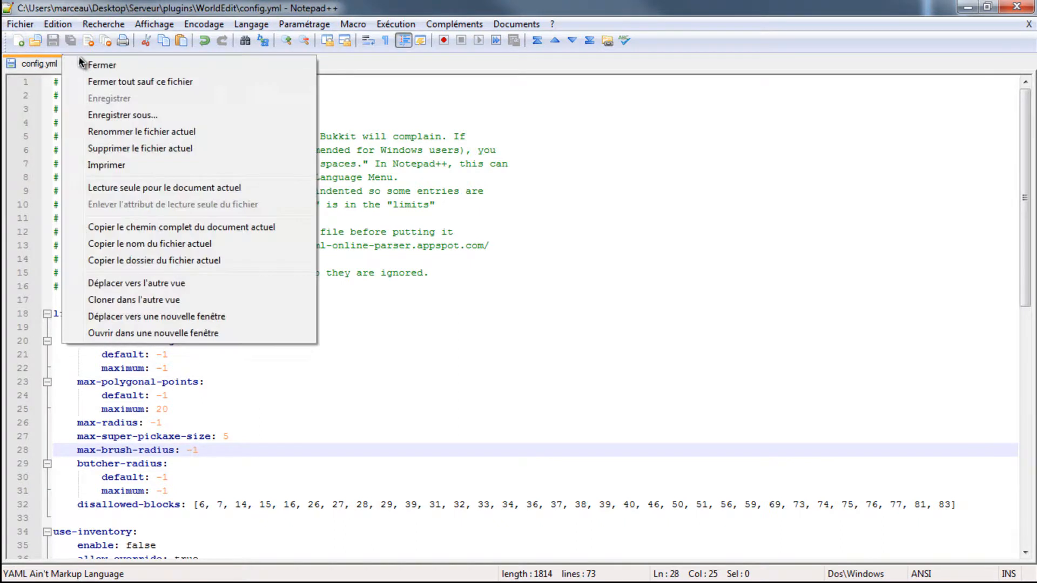
left_click(102, 65)
left_click(1016, 6)
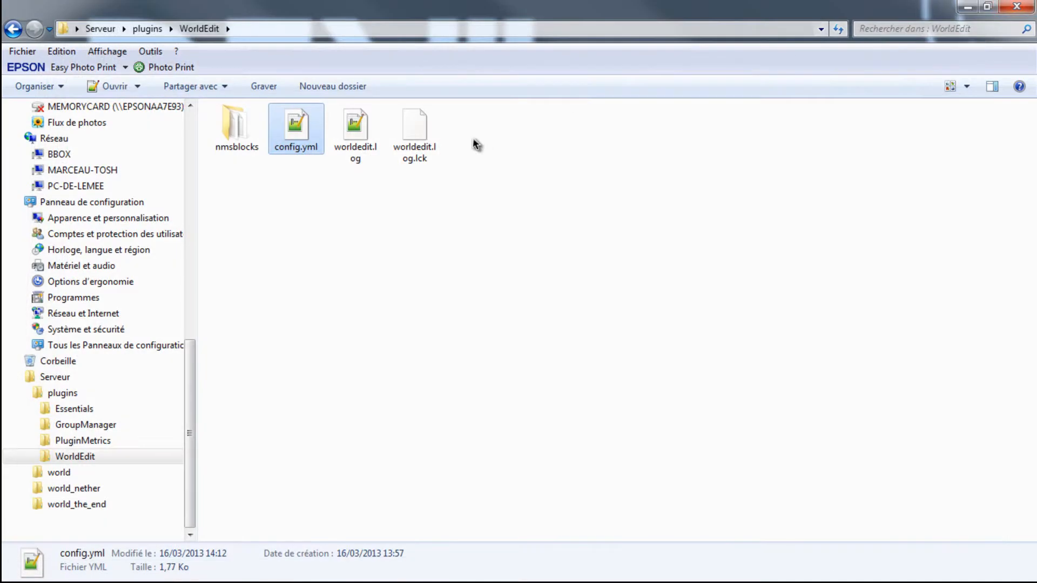
- Look inside the nmsblocks folder of WorldEdit and return to the WorldEdit folder
right_click(360, 142)
left_click(313, 231)
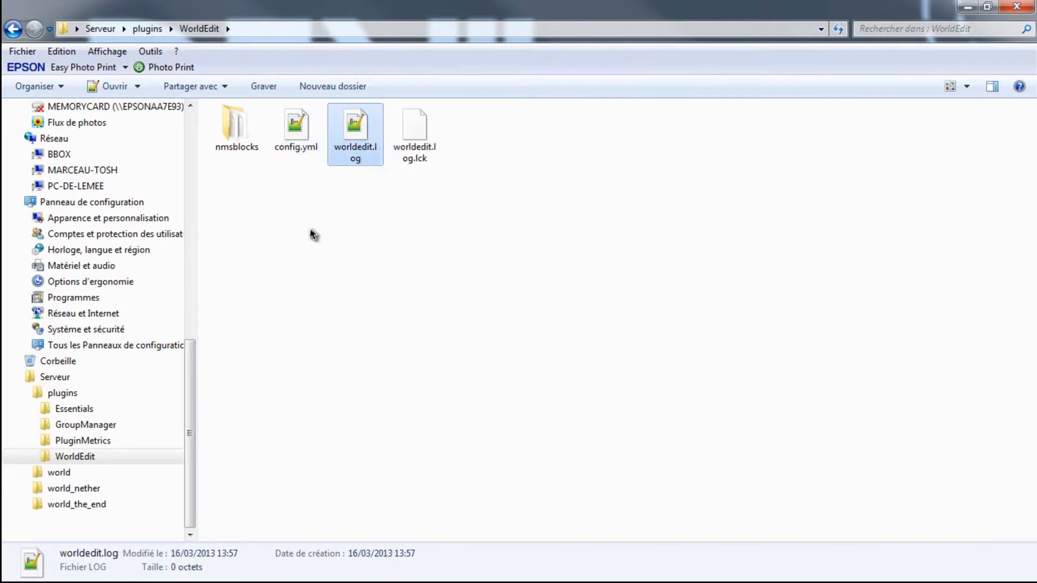
double_click(236, 142)
left_click(13, 28)
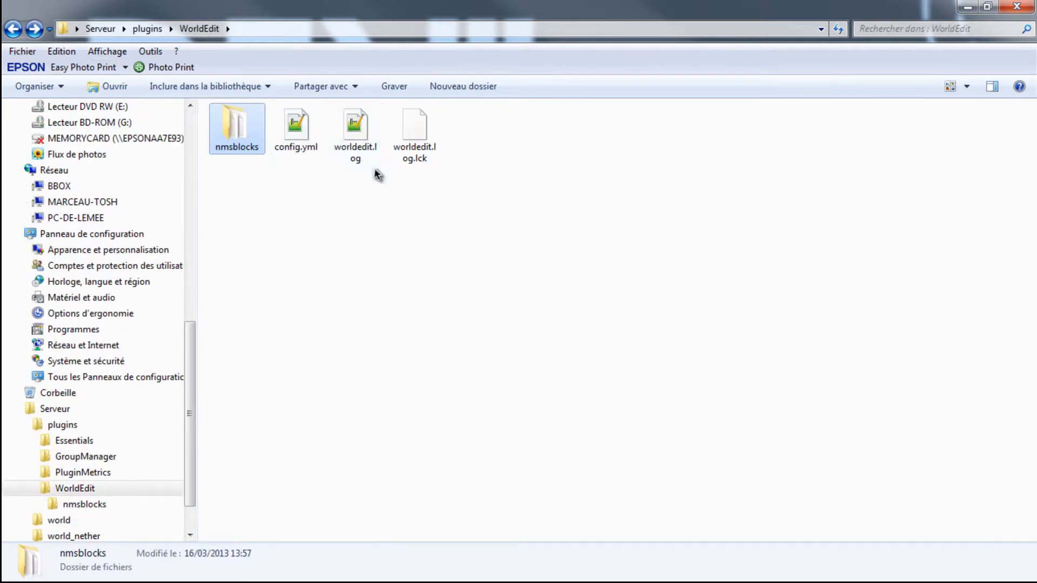
- View worldedit.log from the WorldEdit folder in Notepad++, and close the file and the editor
right_click(333, 139)
right_click(365, 120)
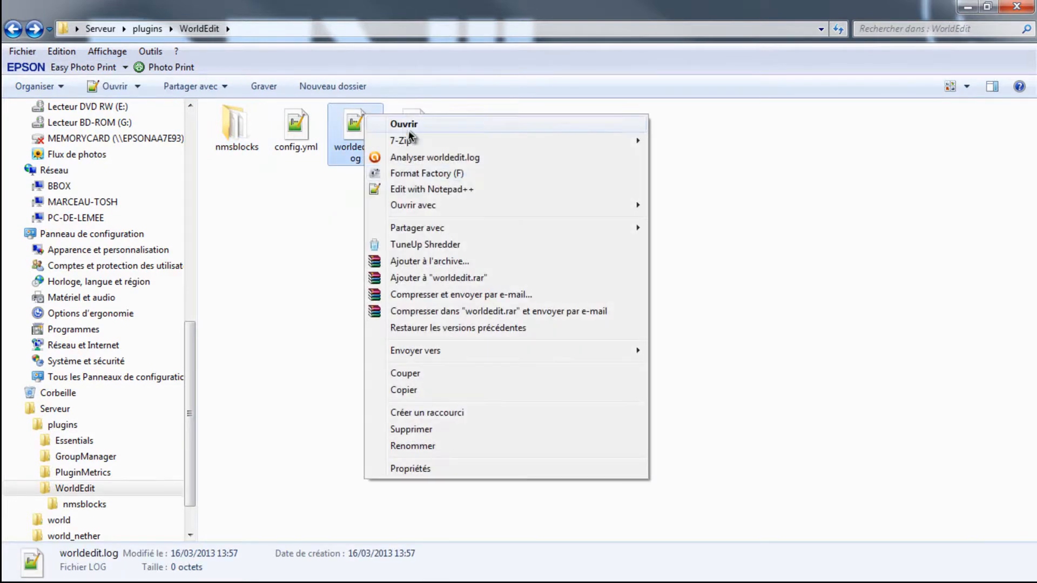
left_click(423, 201)
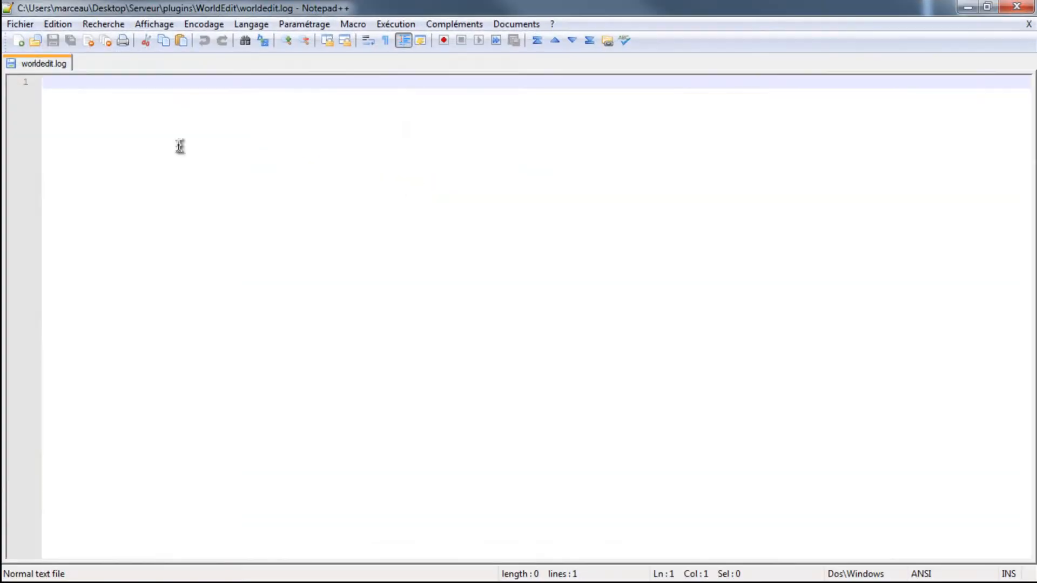
right_click(36, 62)
left_click(76, 67)
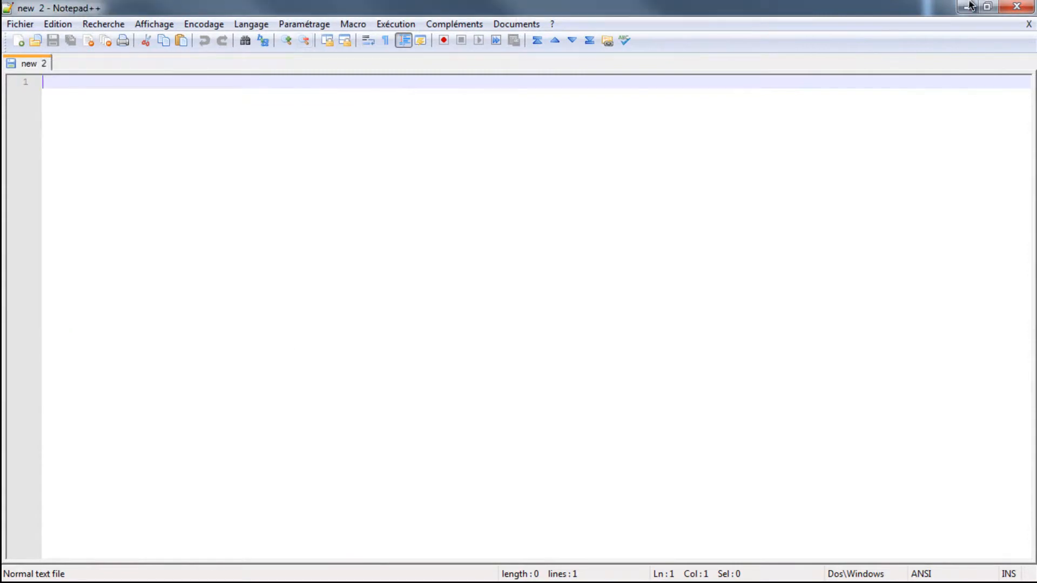
left_click(1009, 9)
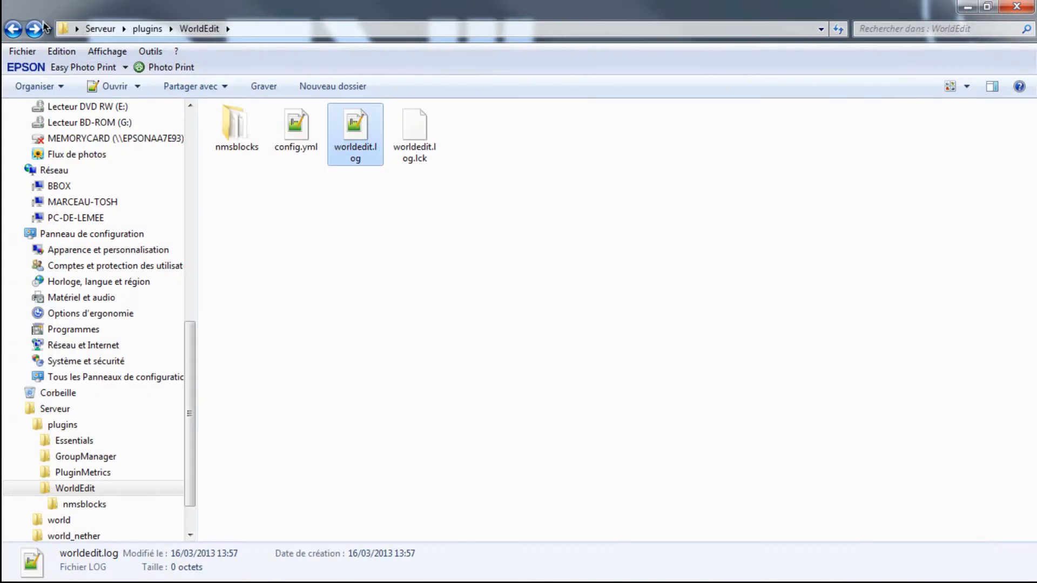
- View config.yml from the PluginMetrics folder in Notepad++, close it with the editor, and return to the plugins folder
left_click(25, 33)
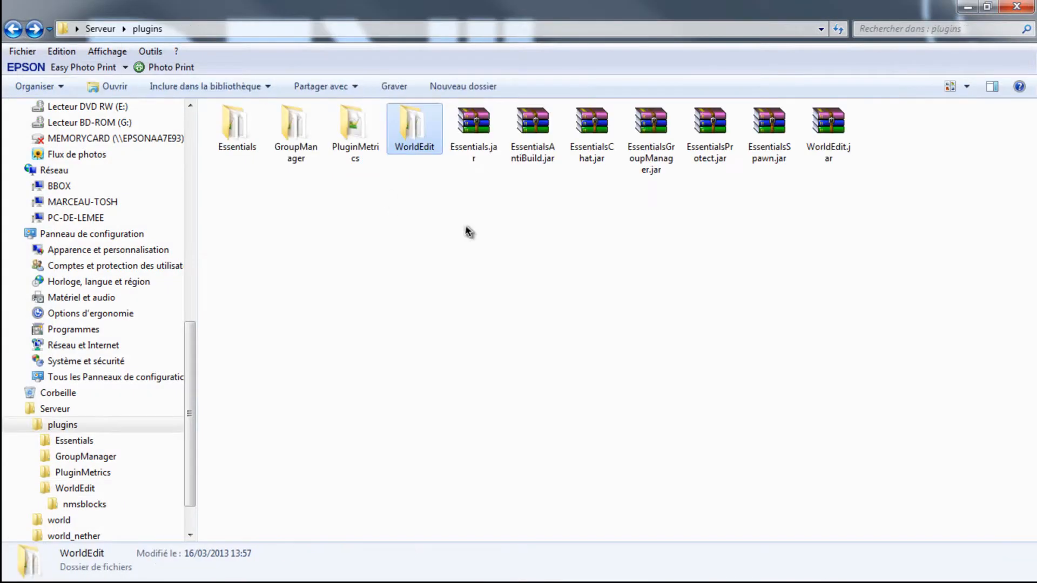
double_click(354, 130)
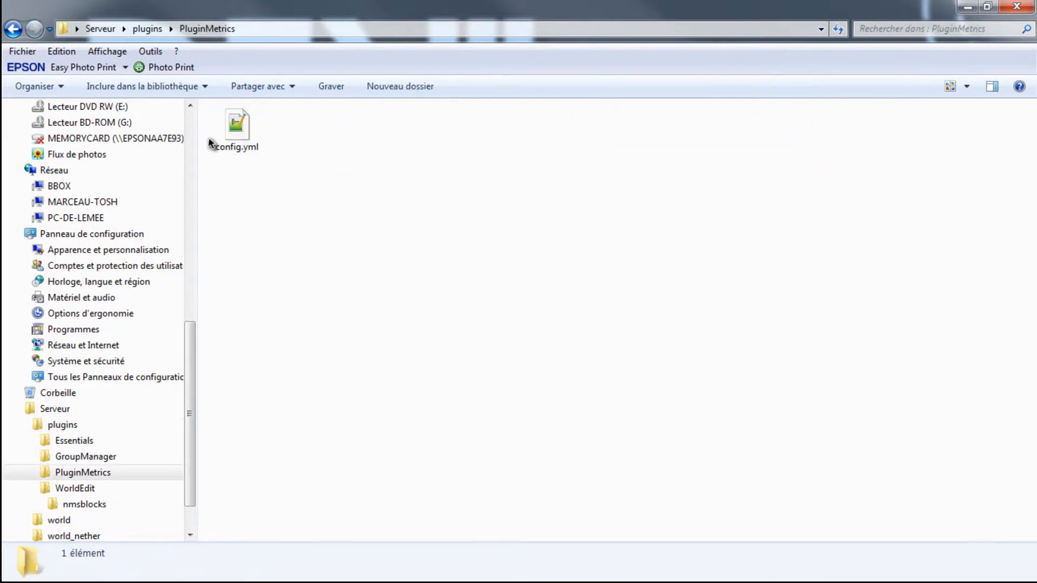
right_click(247, 125)
left_click(321, 203)
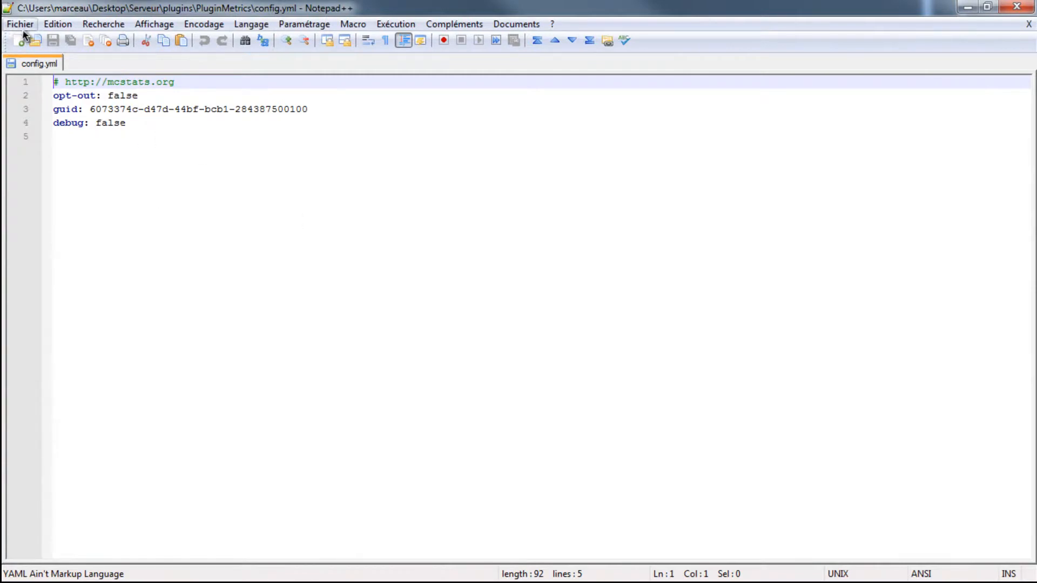
right_click(34, 64)
left_click(61, 65)
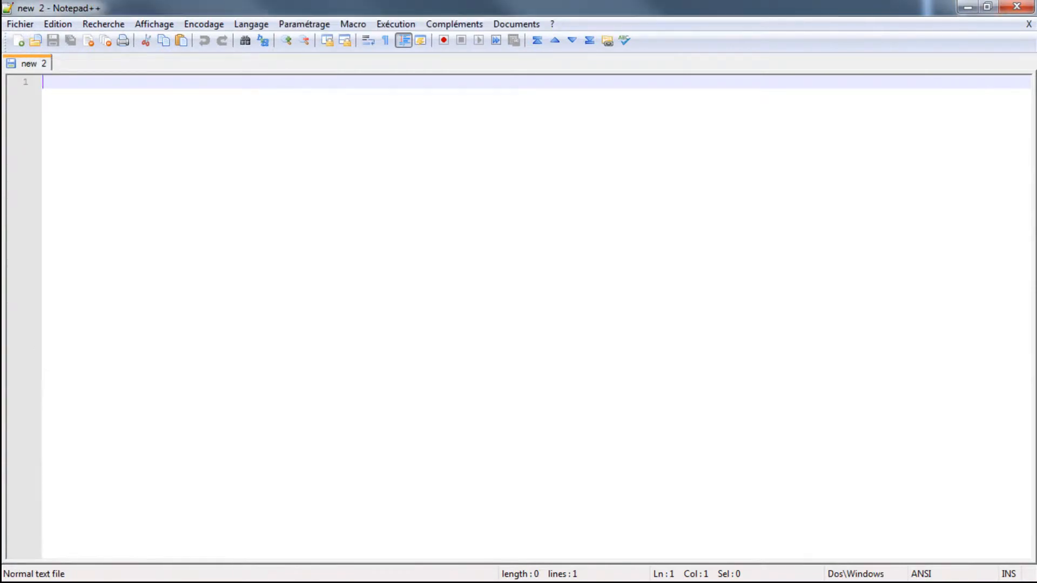
left_click(1017, 6)
left_click(13, 29)
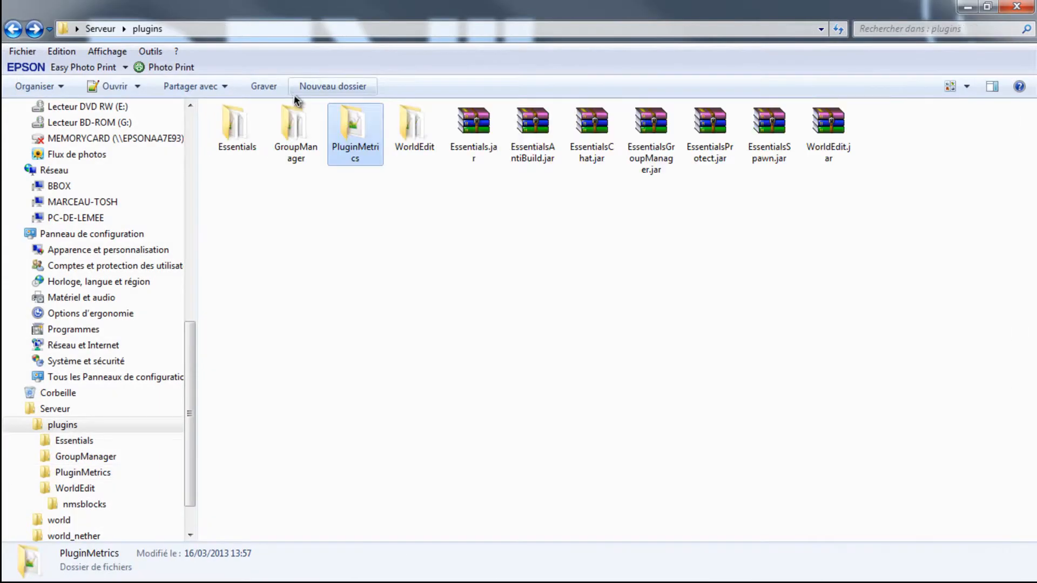
- Look through the settings in GroupManager's config.yml using Notepad++, and close the file and the editor
double_click(304, 128)
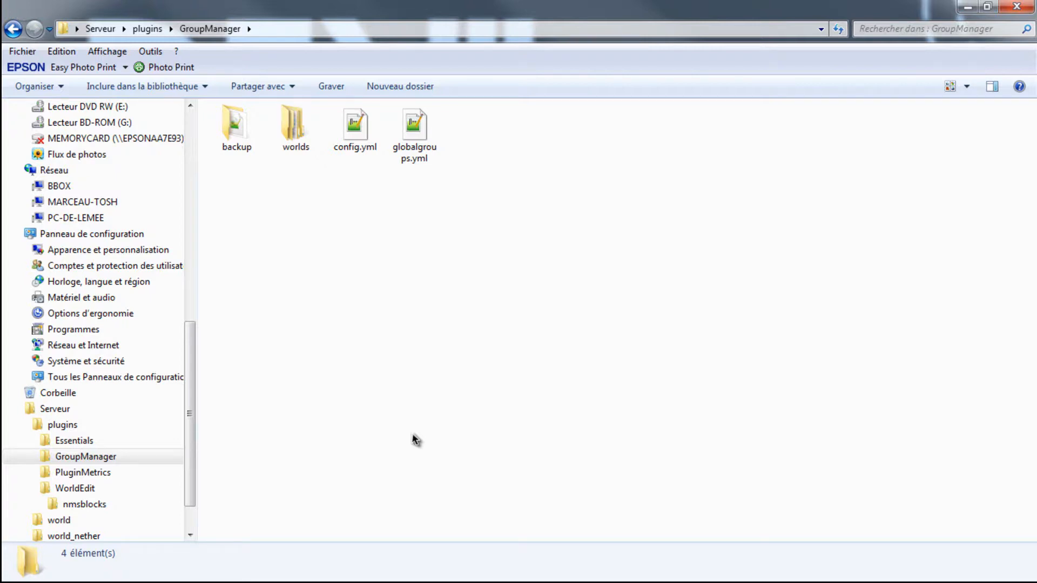
right_click(346, 120)
left_click(383, 193)
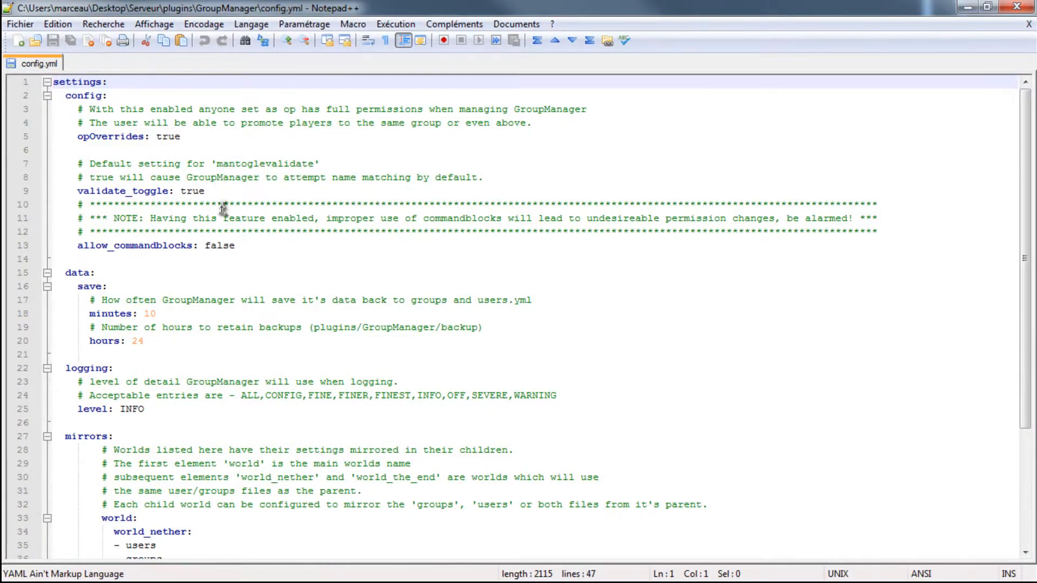
scroll(186, 330, "down", 1)
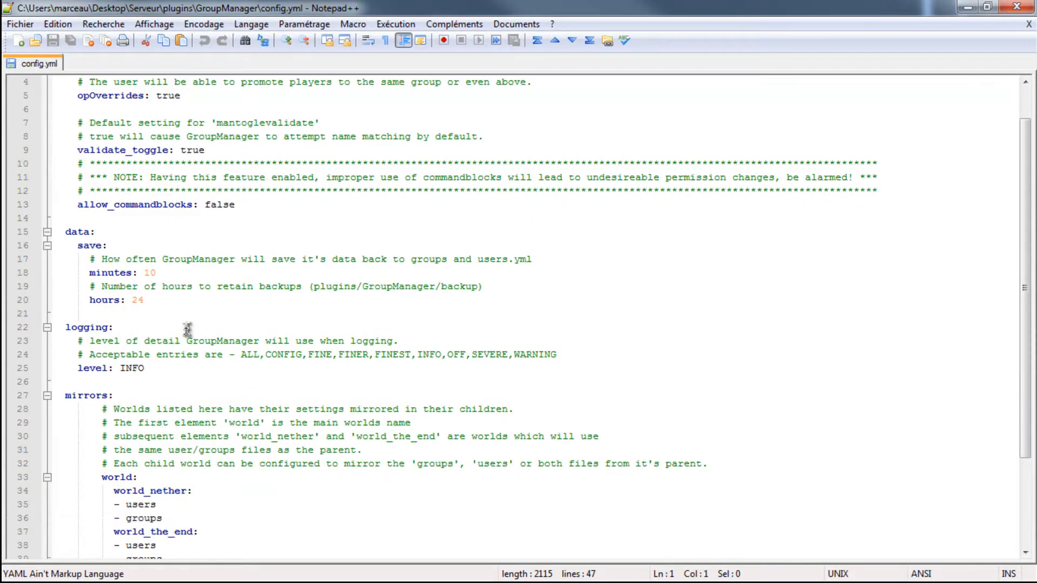
scroll(186, 330, "down", 3)
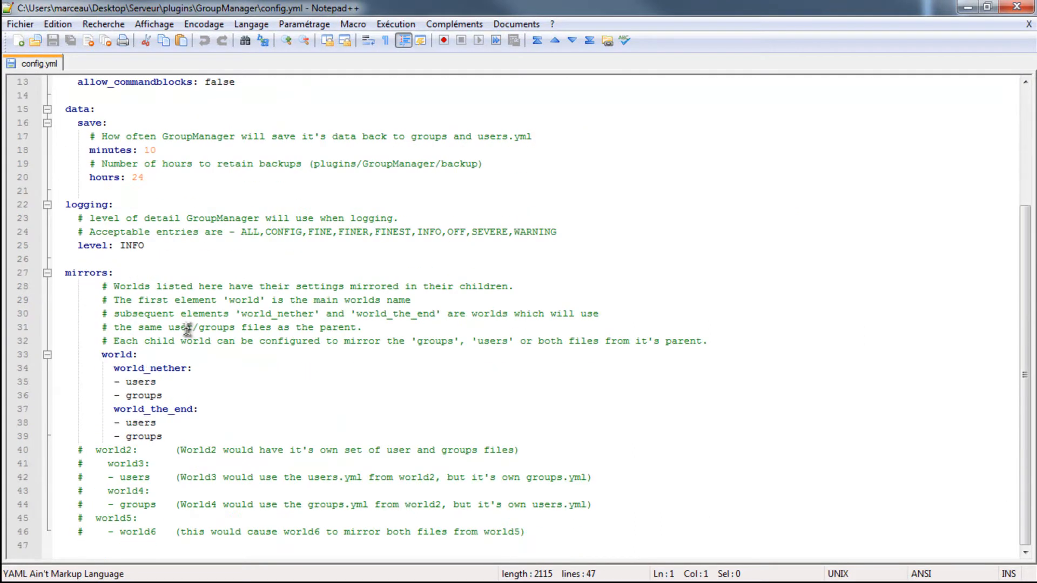
scroll(186, 330, "up", 4)
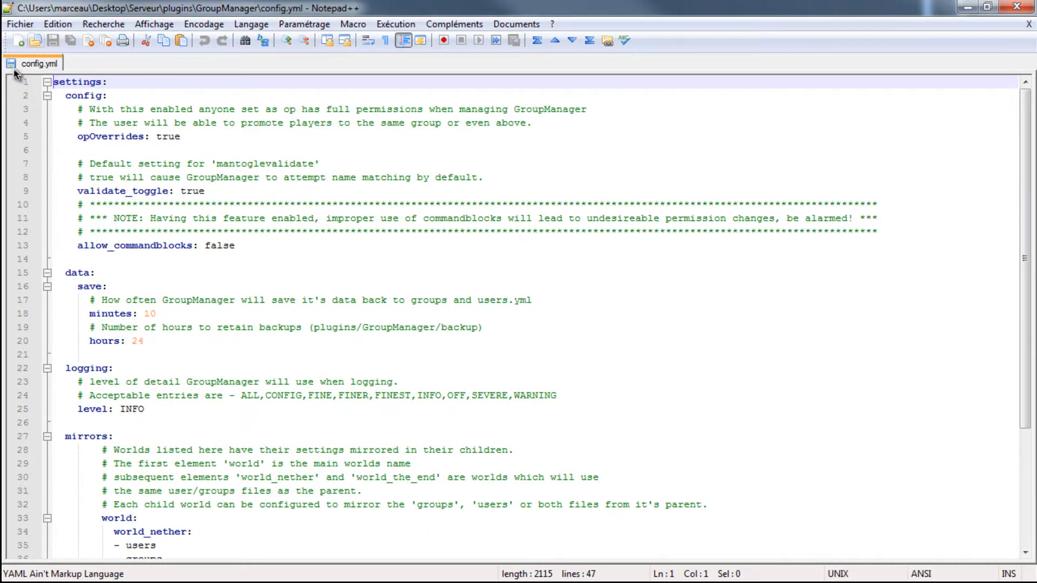
right_click(31, 63)
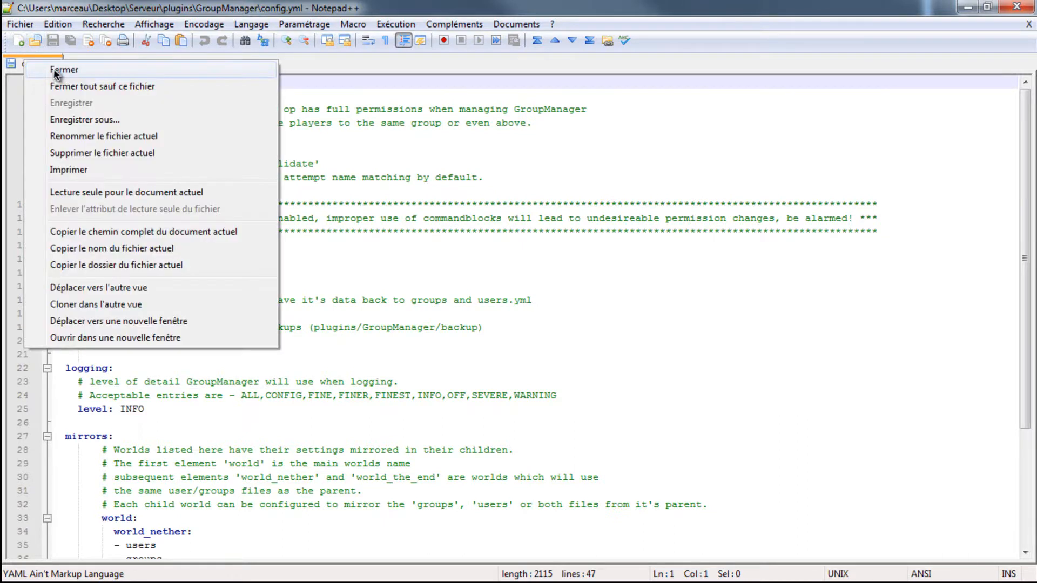
left_click(44, 69)
left_click(1017, 7)
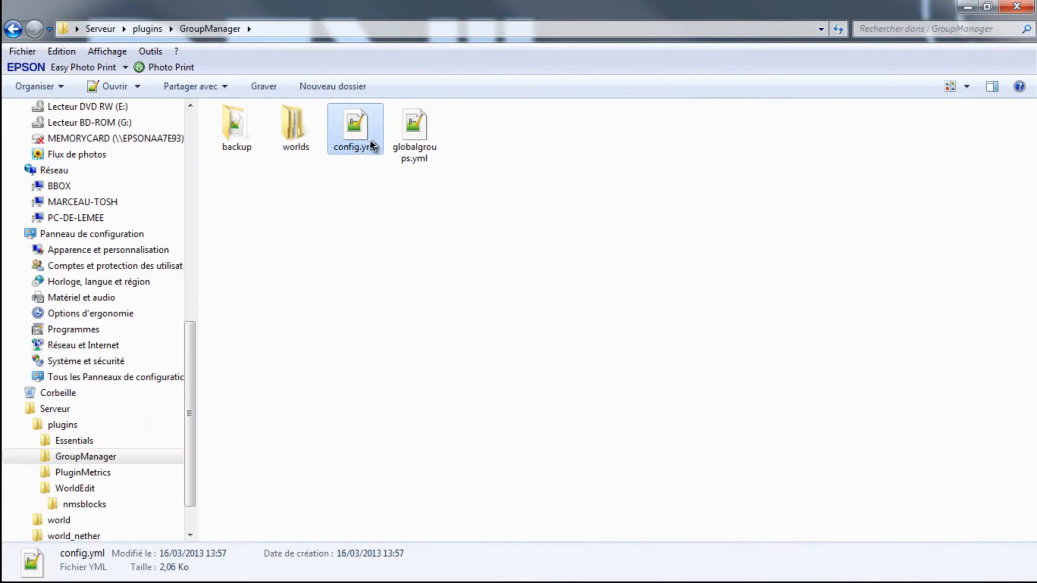
- Open groups.yml from GroupManager's worlds\world folder for editing in Notepad++
double_click(286, 120)
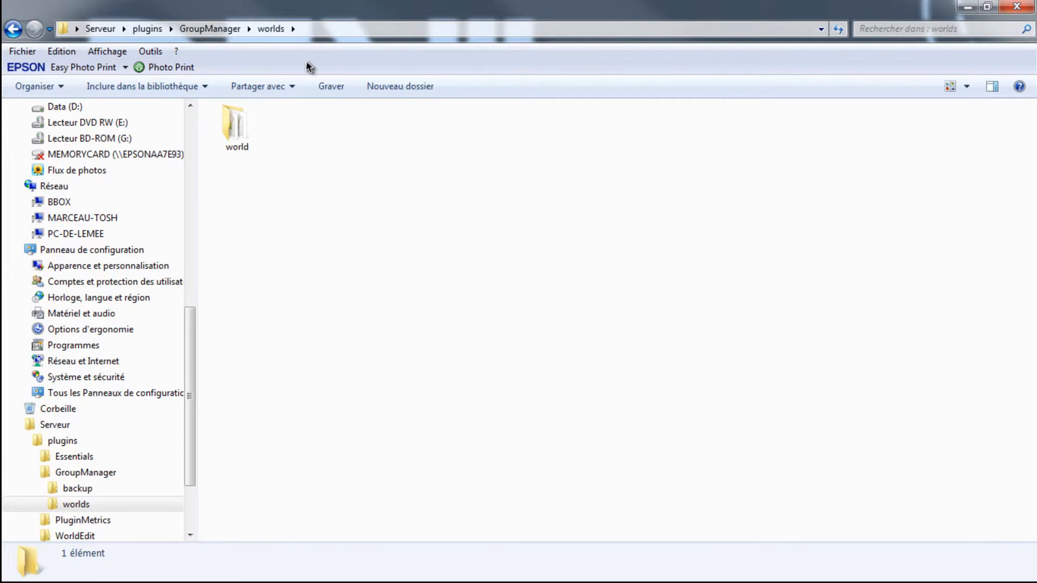
double_click(220, 131)
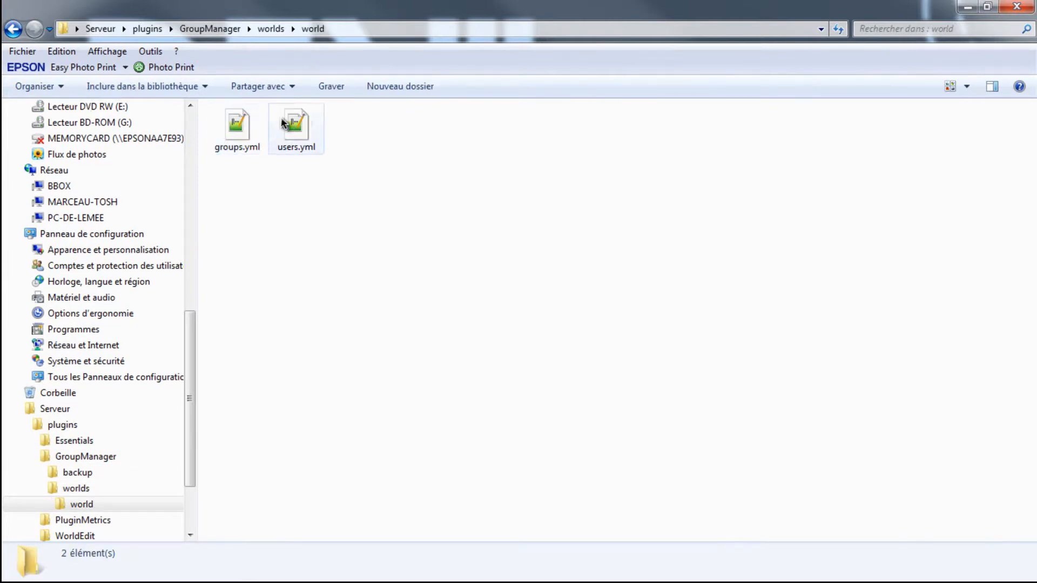
right_click(244, 123)
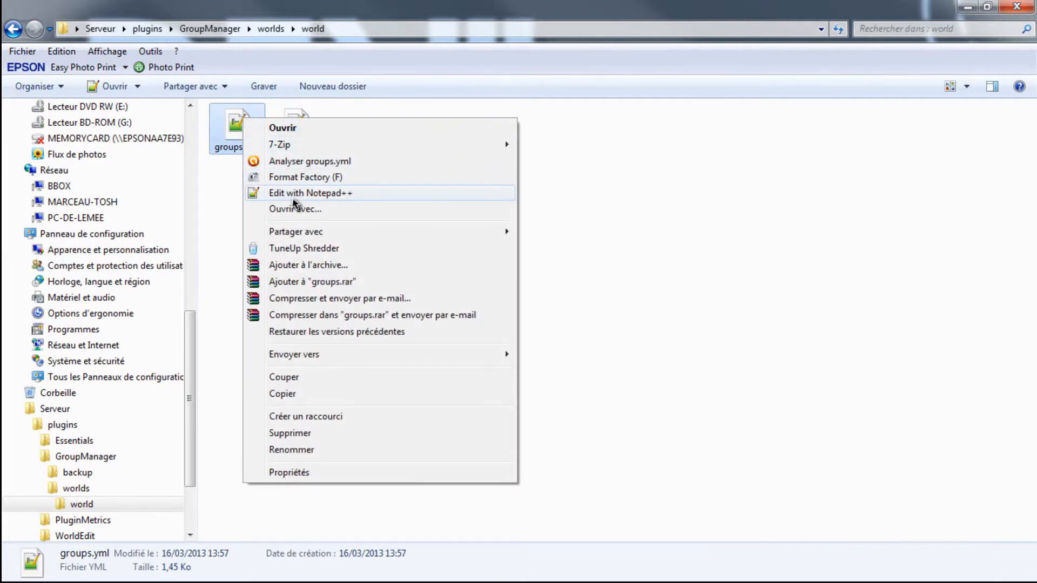
left_click(298, 195)
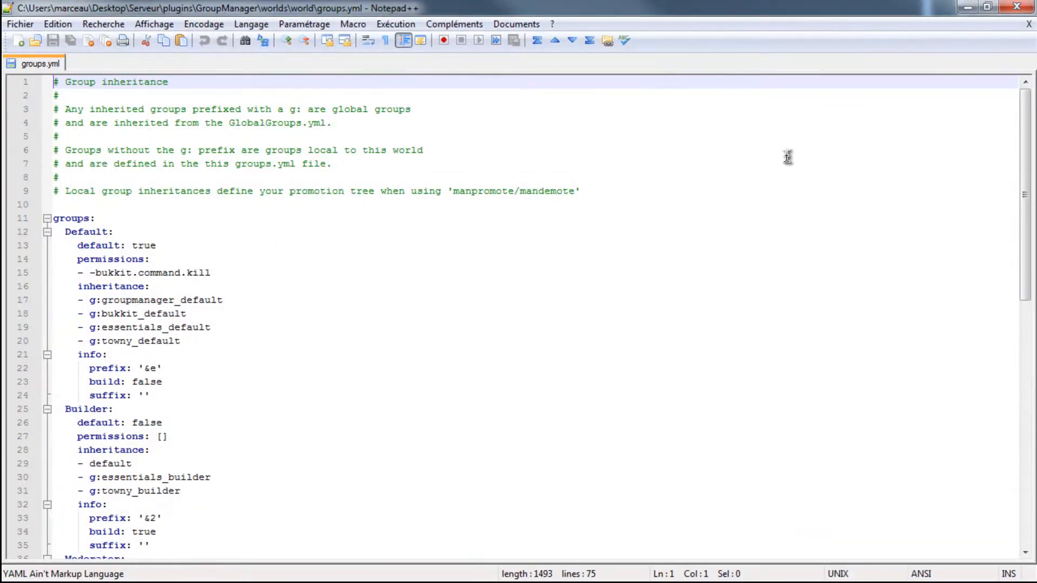
- Delete the Builder, Moderator, Admin and Owner groups from groups.yml, keeping only the Default group
left_click_drag(1023, 111, 1025, 364)
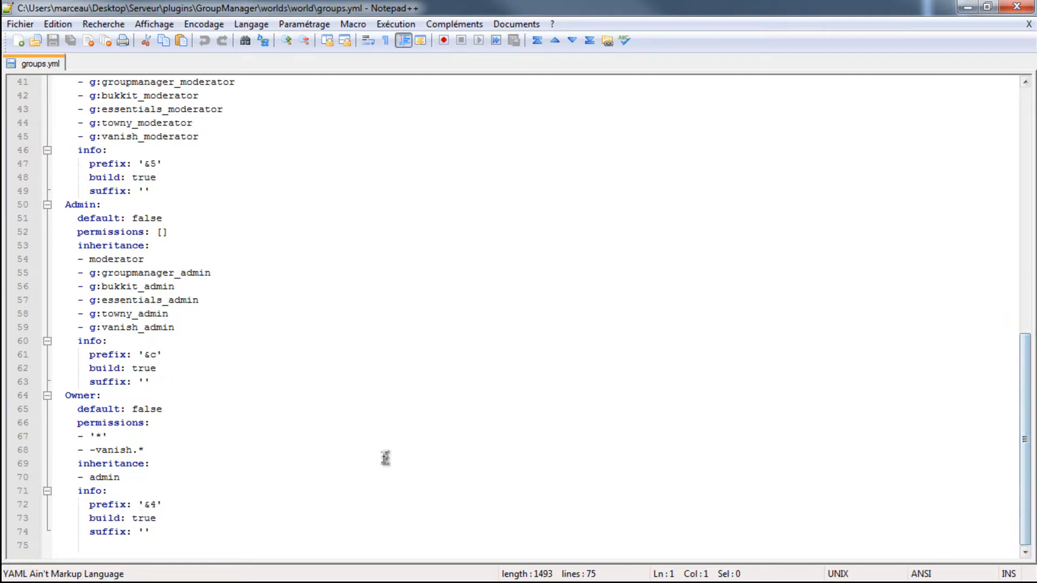
left_click_drag(218, 536, 2, 416)
key("Delete")
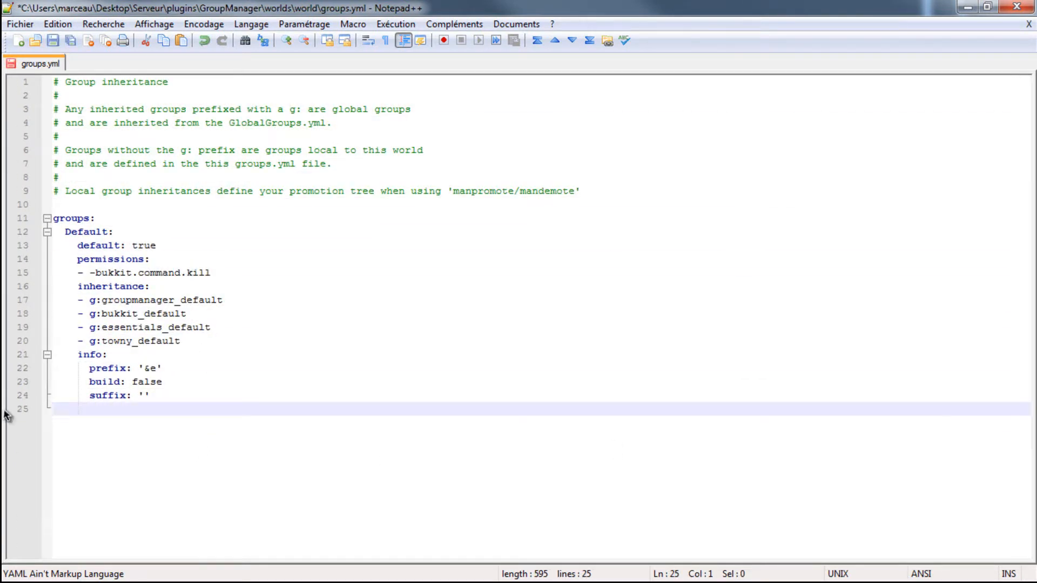
key("BackSpace")
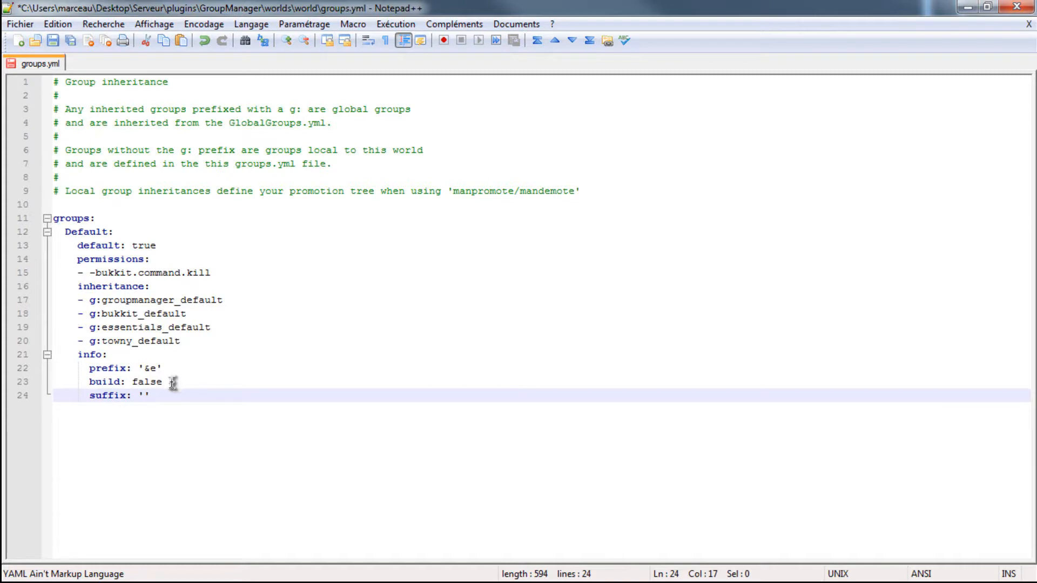
- Delete the Default group's -bukkit.command.kill permission and its whole inheritance section
left_click_drag(205, 341, 32, 273)
key("Delete")
key("BackSpace")
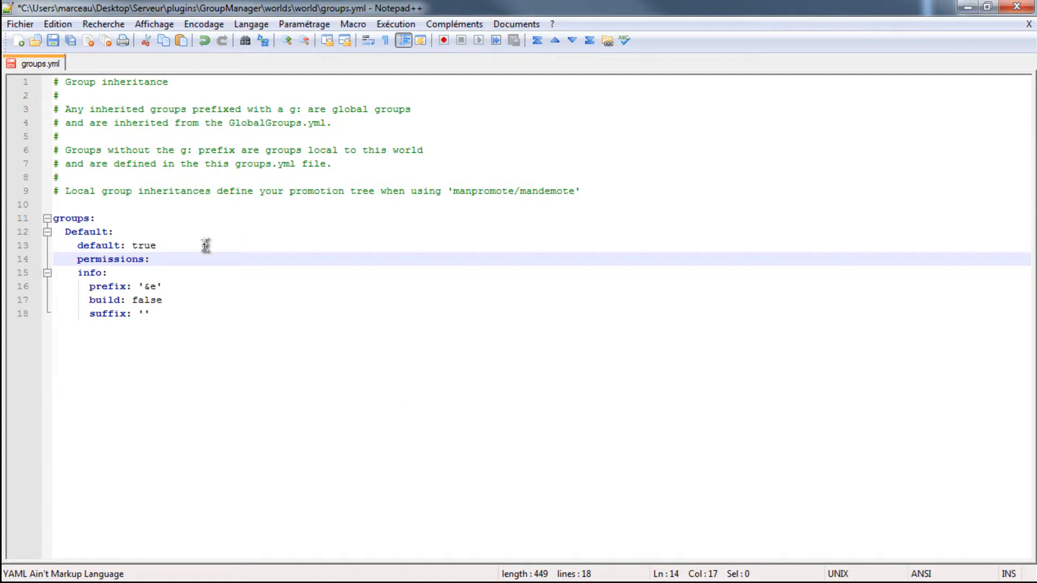
- Rename the Default group in groups.yml to joueur
left_click(107, 232)
key("BackSpace")
key("BackSpace")
key("BackSpace")
key("BackSpace")
key("BackSpace")
key("BackSpace")
key("BackSpace")
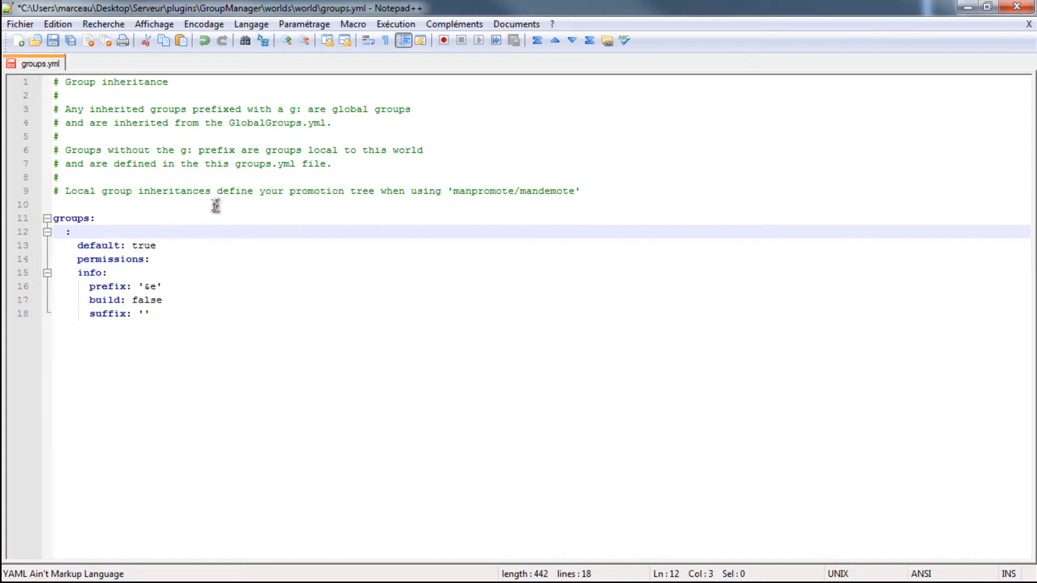
type("j")
left_click(215, 205)
type("oueur")
key("BackSpace")
key("BackSpace")
key("BackSpace")
key("BackSpace")
key("BackSpace")
key("BackSpace")
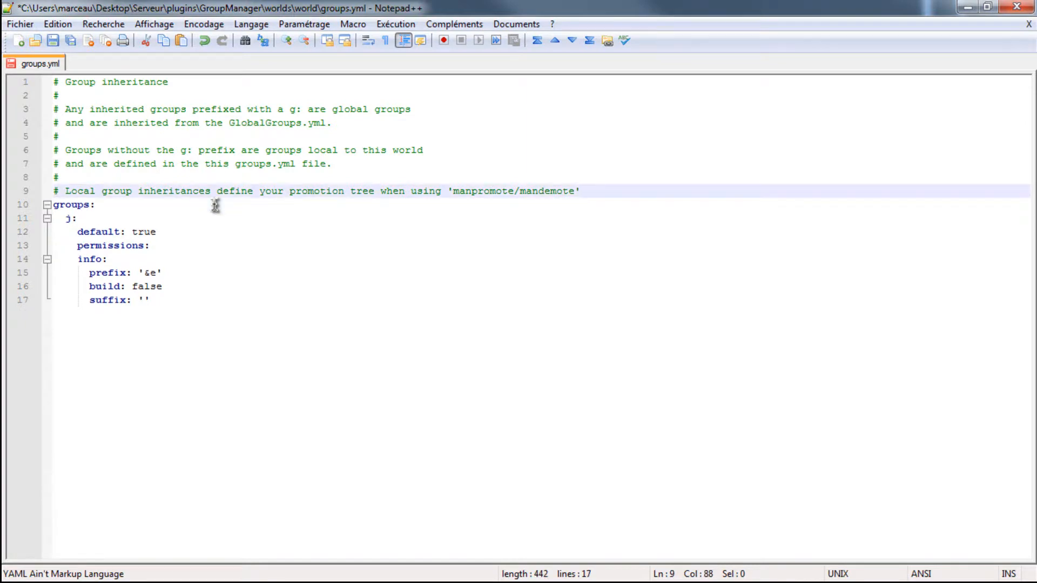
key("ctrl+z")
key("ctrl+z")
key("ctrl+z")
type("joueur")
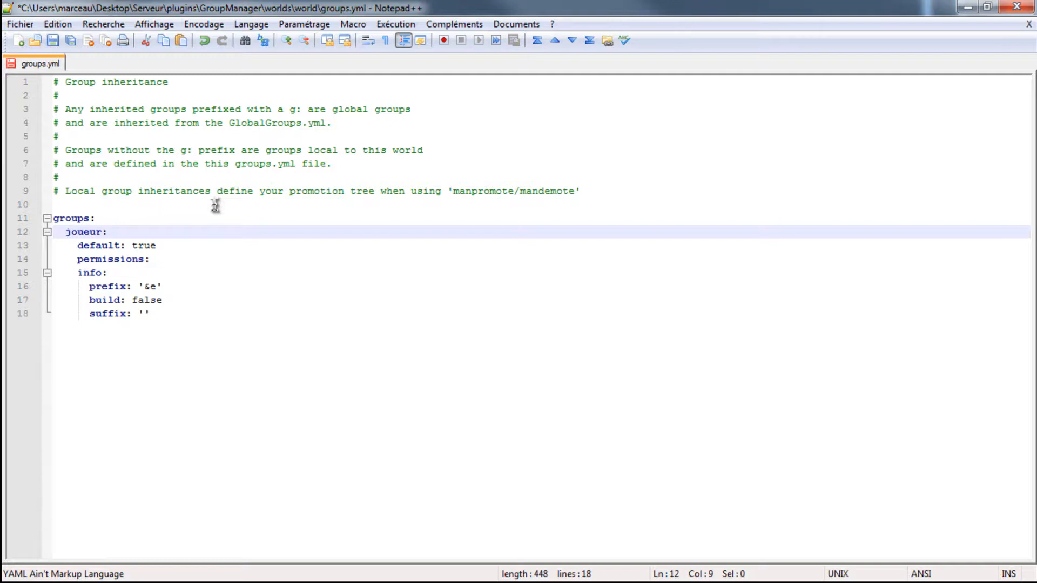
left_click(171, 246)
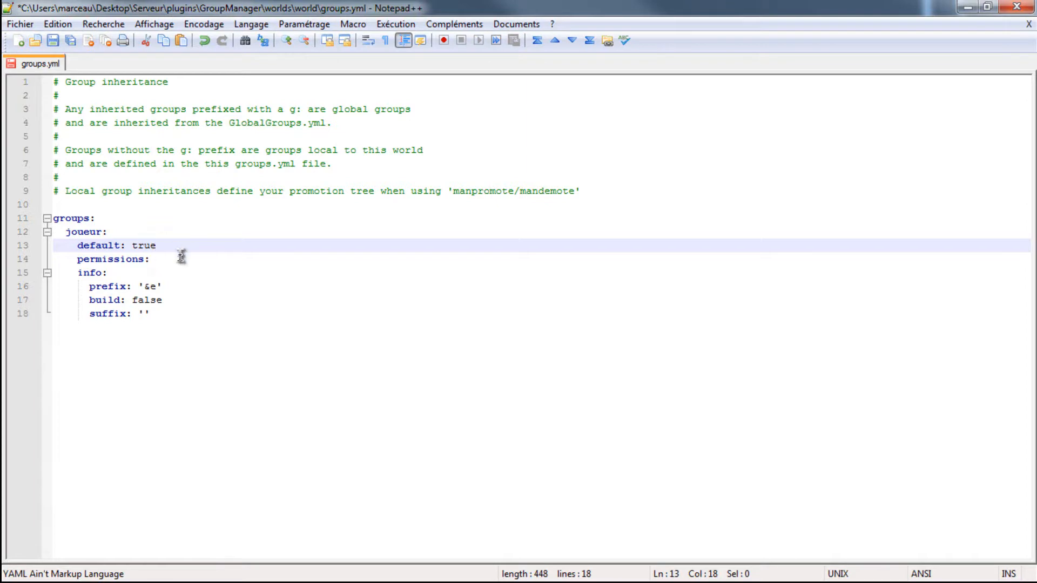
- Add an inheritance line under the joueur group's permissions
left_click(162, 262)
key("Return")
type("inheritance")
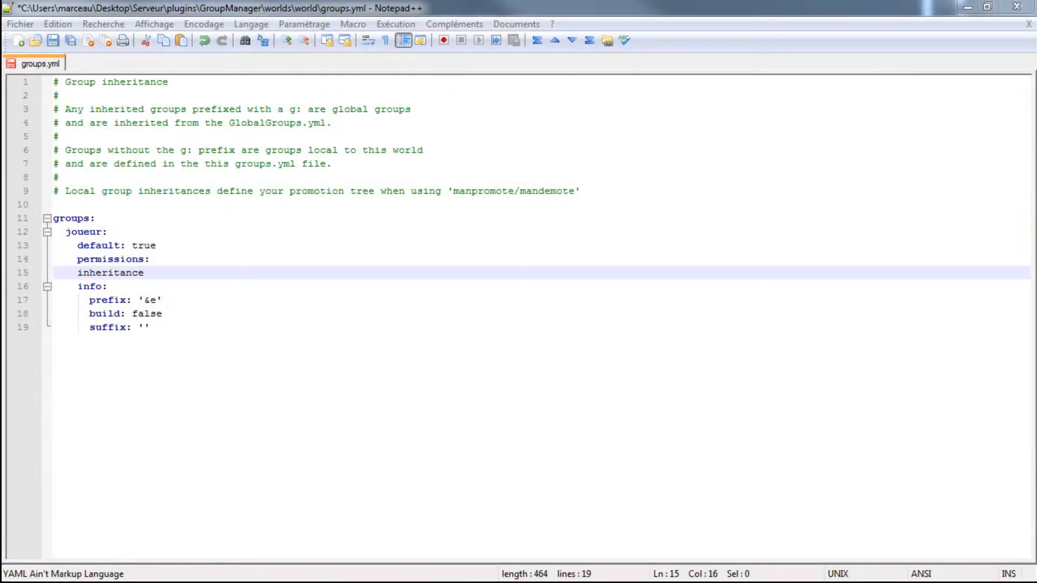
left_click(173, 326)
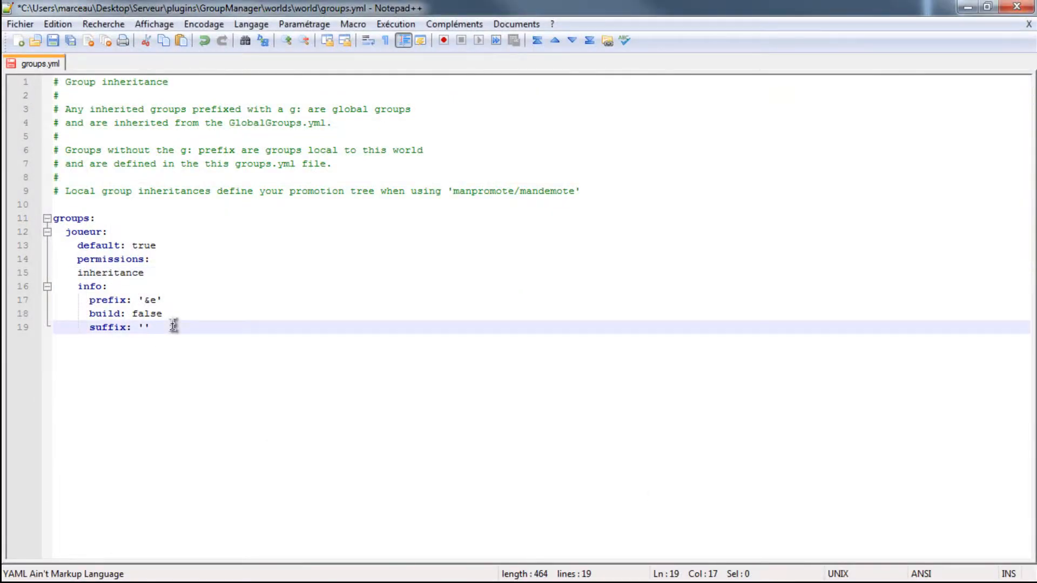
- Undo all edits made to groups.yml, back to the original group definitions
key("ctrl+z")
key("ctrl+z")
key("ctrl+z")
key("ctrl+z")
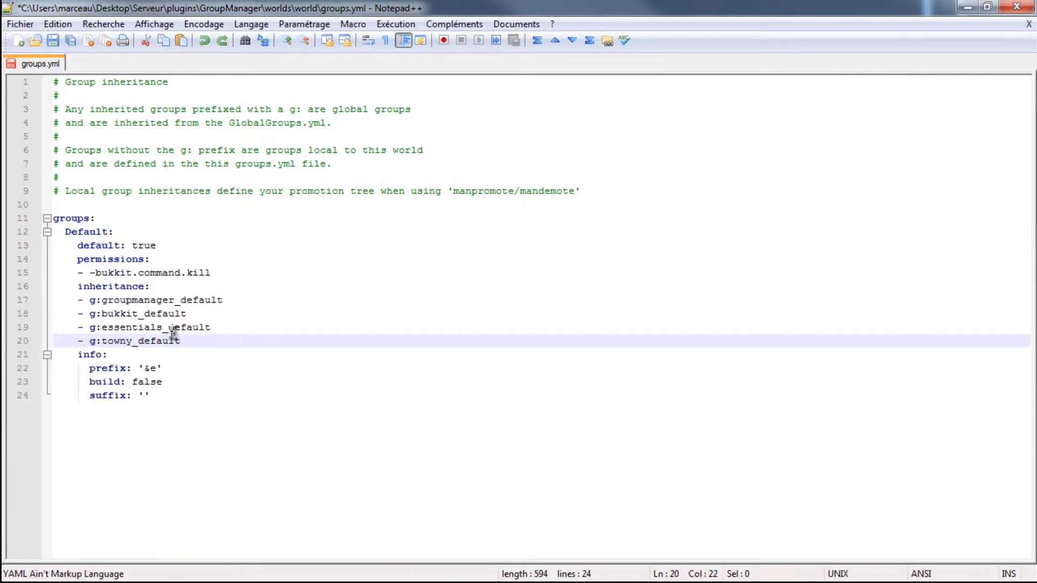
key("ctrl+z")
key("ctrl+z")
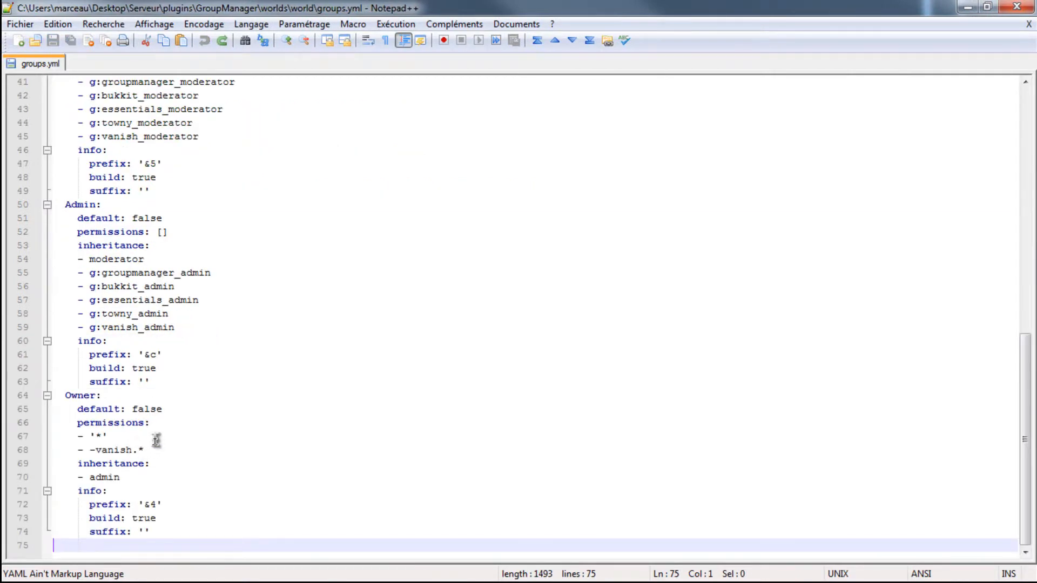
- Move the Owner group's inheritance: line into the Default group, directly below g:towny_default
left_click_drag(150, 463, 77, 464)
key("ctrl+c")
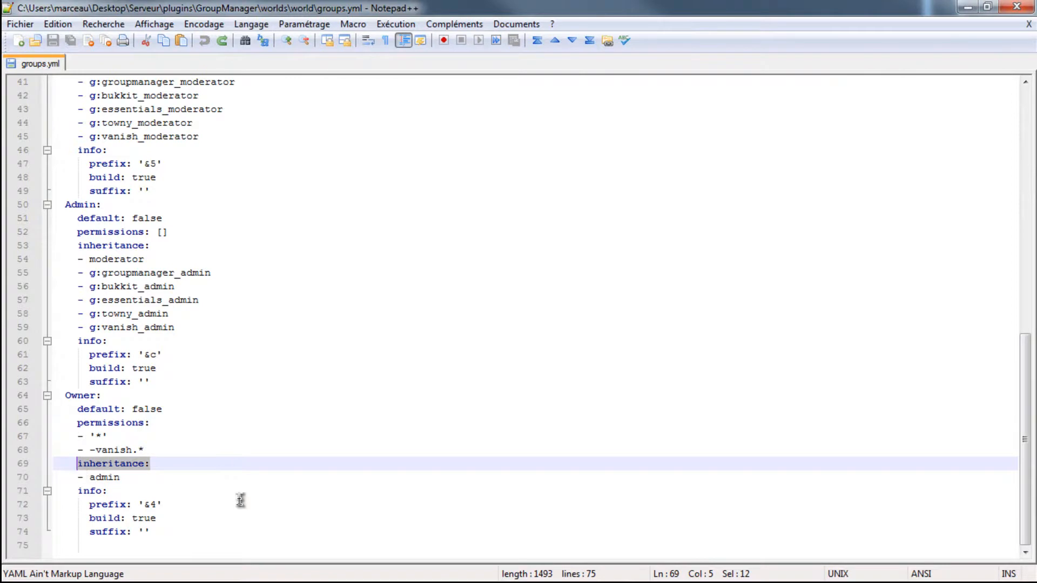
key("Delete")
scroll(181, 447, "up", 13)
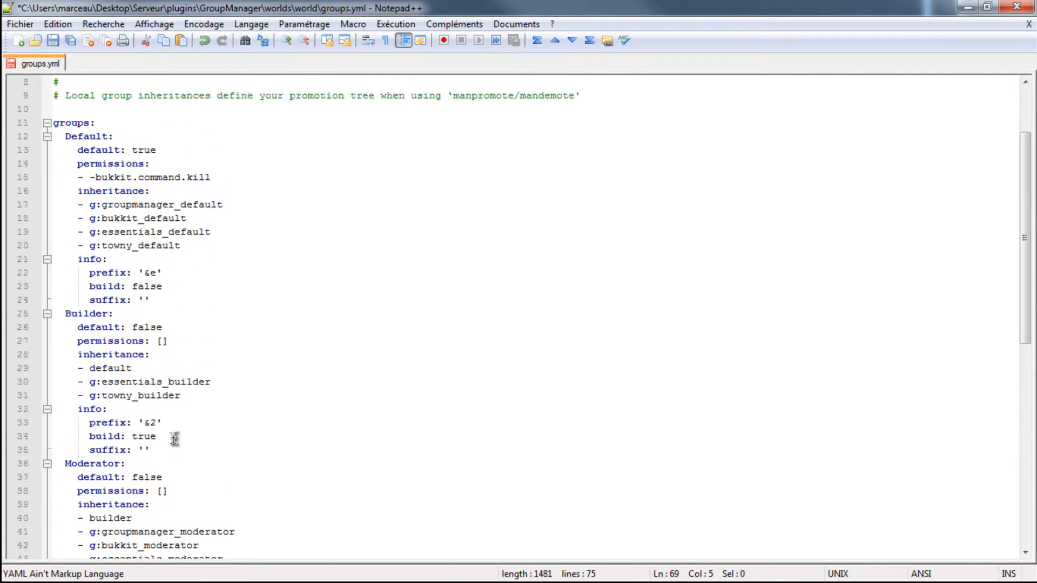
left_click(195, 353)
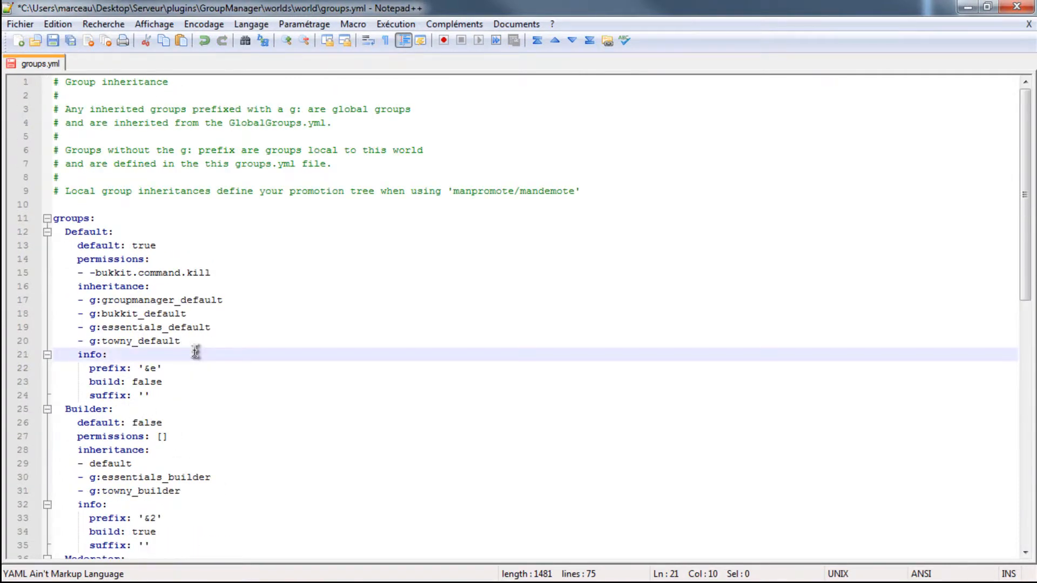
left_click(193, 332)
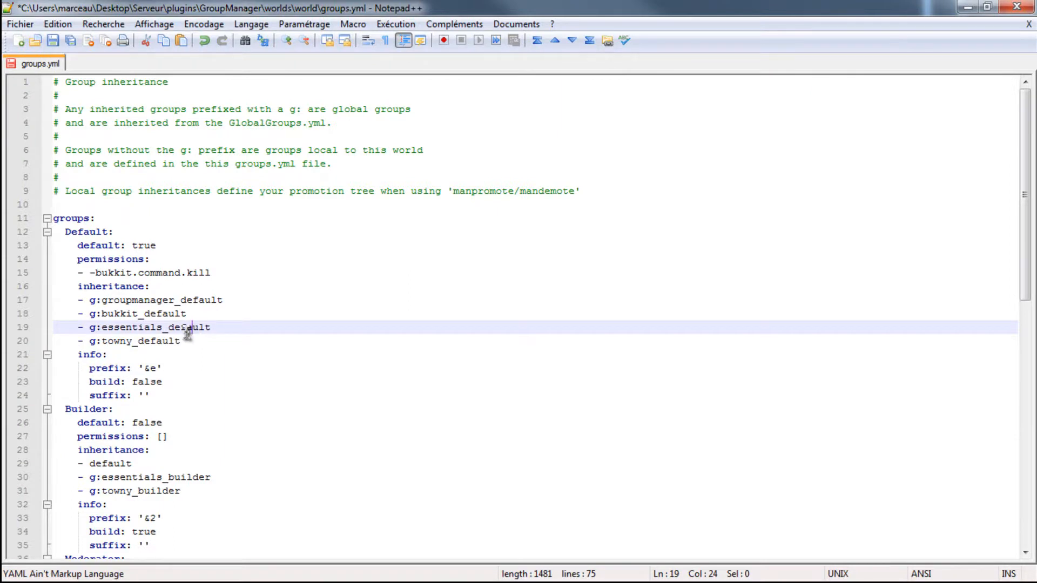
left_click(191, 340)
key("Return")
key("ctrl+v")
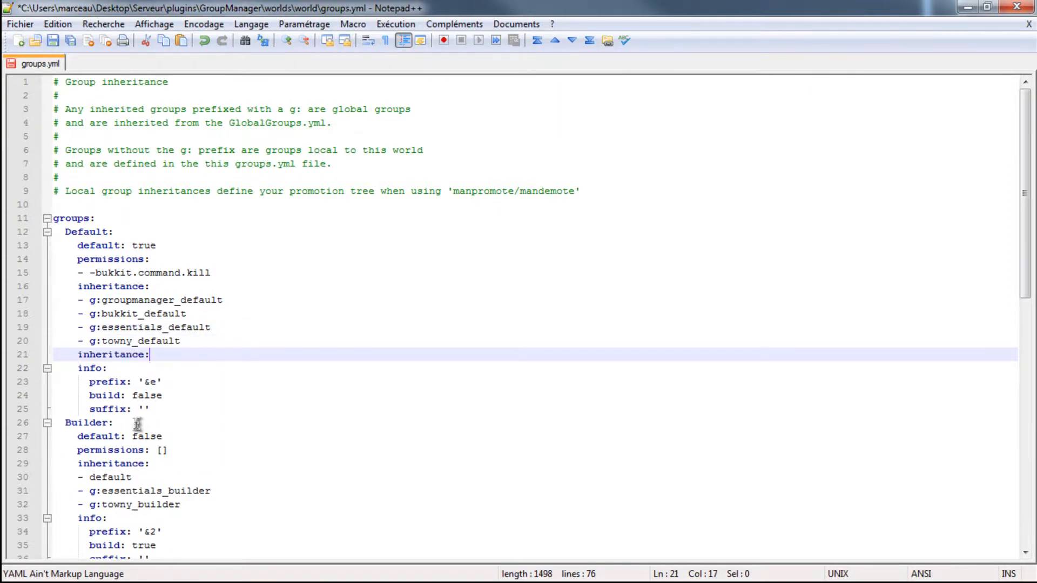
- Delete everything from the Builder group to the end of groups.yml, leaving just the Default group
scroll(118, 387, "down", 14)
left_click_drag(160, 534, 3, 421)
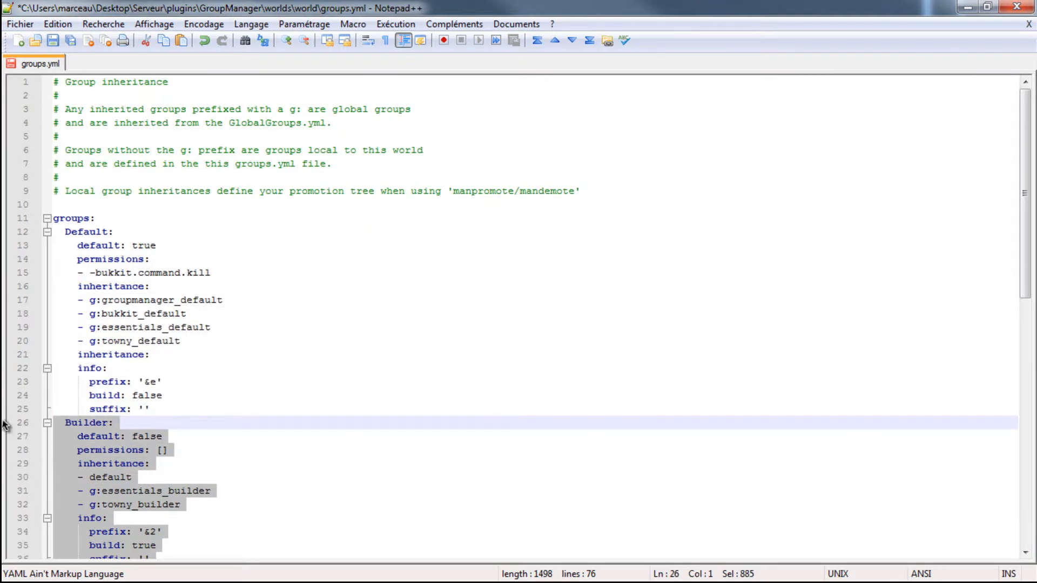
key("BackSpace")
key("BackSpace")
- Delete the Default group's -bukkit.command.kill permission and its original inheritance section, keeping the empty inheritance: line
left_click_drag(202, 339, 7, 274)
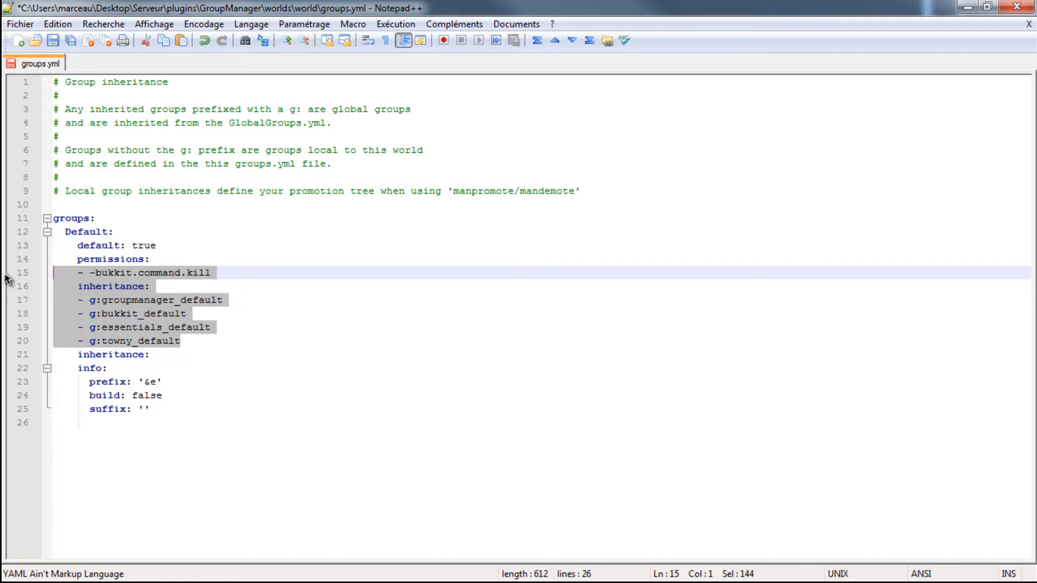
key("BackSpace")
key("BackSpace")
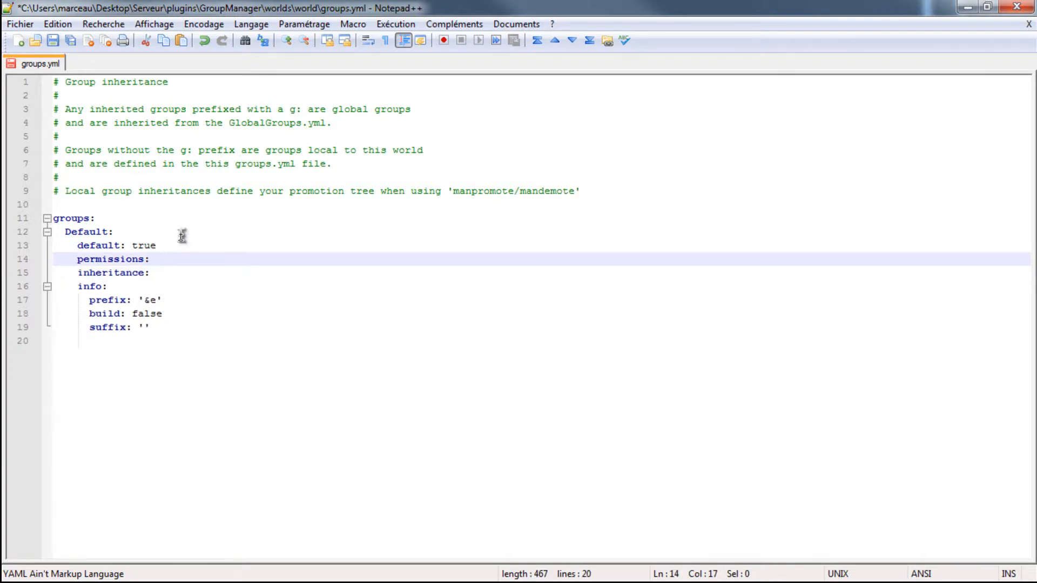
- Rename the Default group to Joueur
left_click(107, 232)
key("BackSpace")
key("BackSpace")
key("BackSpace")
key("BackSpace")
key("BackSpace")
key("BackSpace")
key("BackSpace")
type("joue")
key("BackSpace")
key("BackSpace")
key("BackSpace")
key("BackSpace")
type("Joueur:")
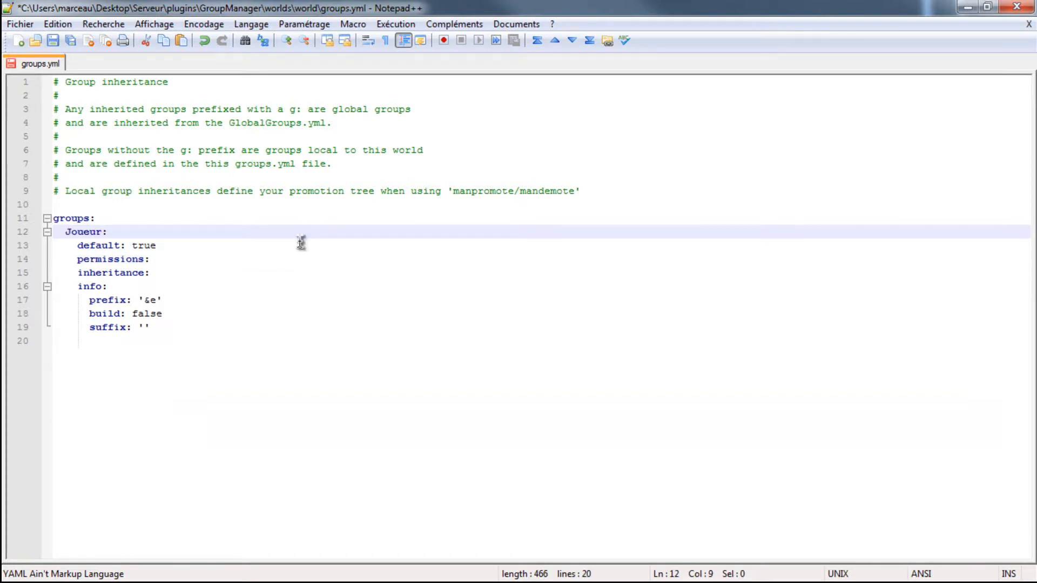
left_click(119, 227)
- Check the tab size and space insertion settings in the editor's preferences, and close them
left_click(305, 25)
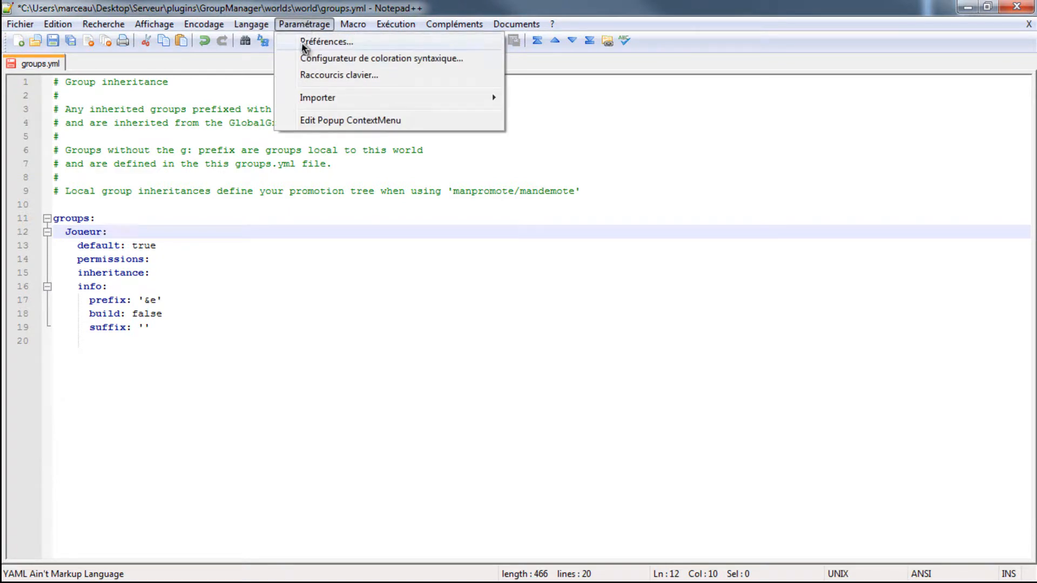
left_click(304, 46)
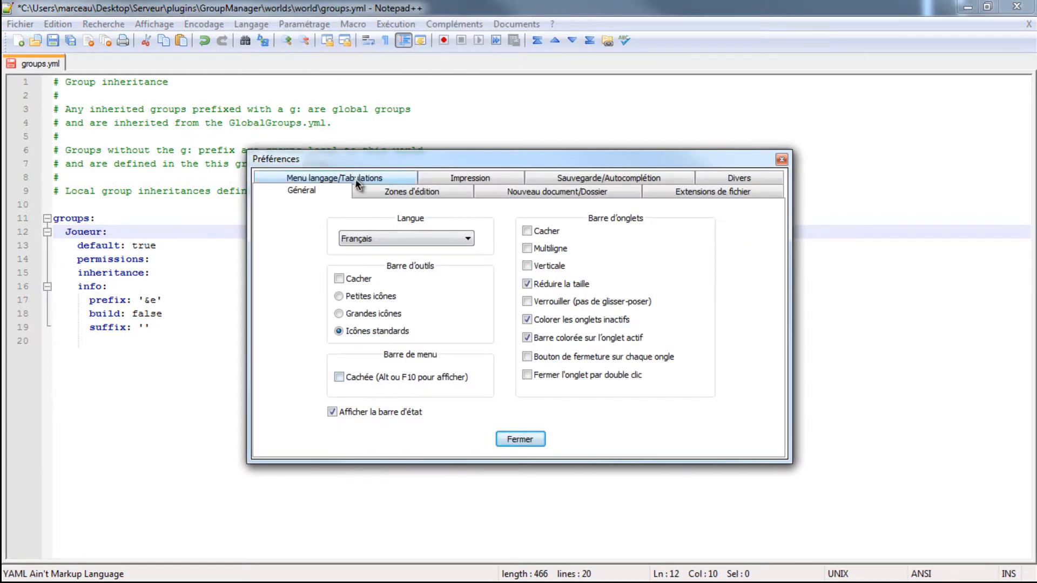
left_click(317, 179)
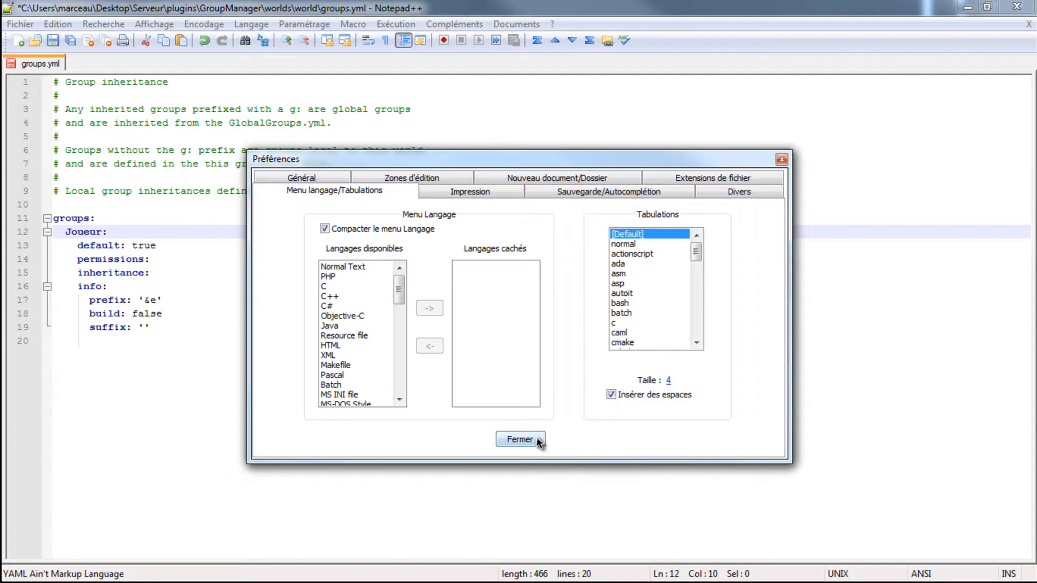
left_click(523, 439)
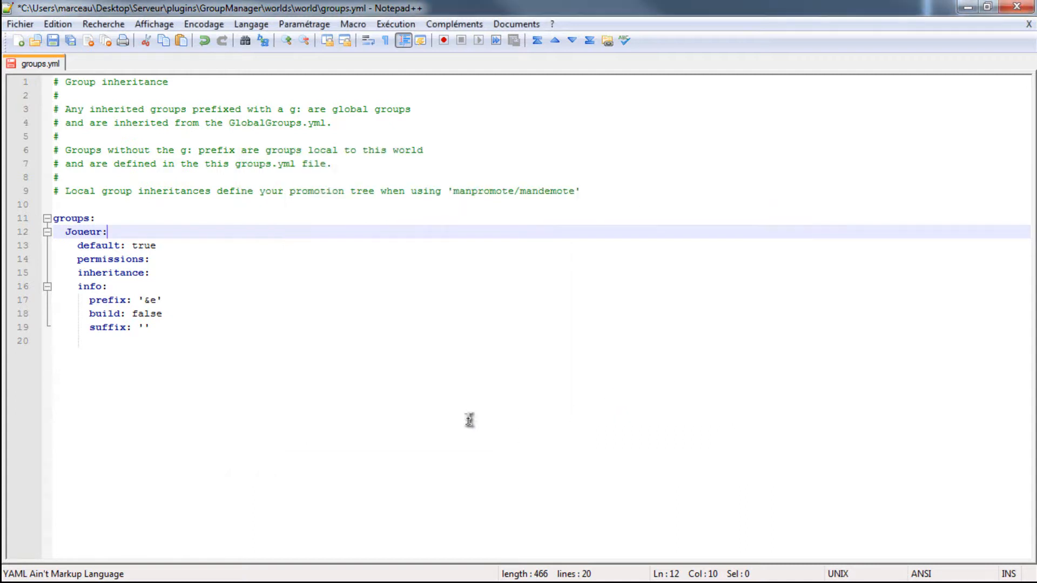
left_click(173, 328)
key("Return")
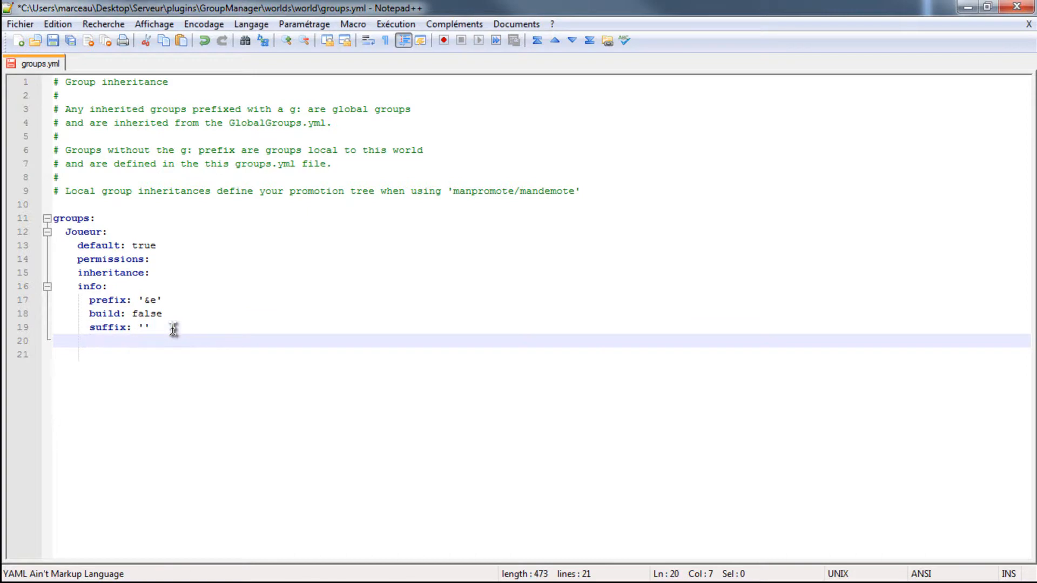
key("BackSpace")
key("BackSpace")
key("BackSpace")
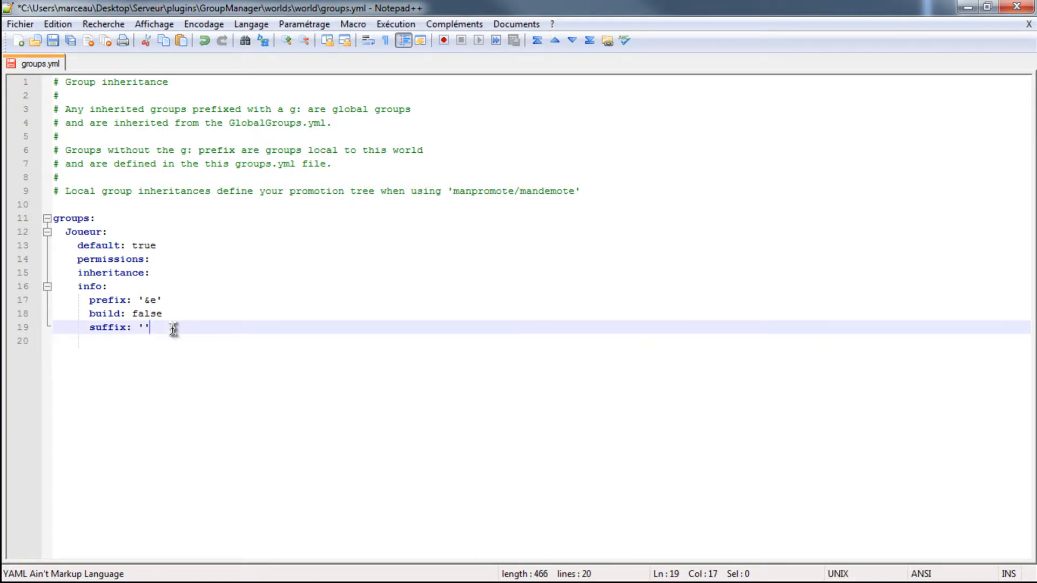
- Remove the blank line and stray spaces after the Joueur group's suffix line at the end of groups.yml
key("Return")
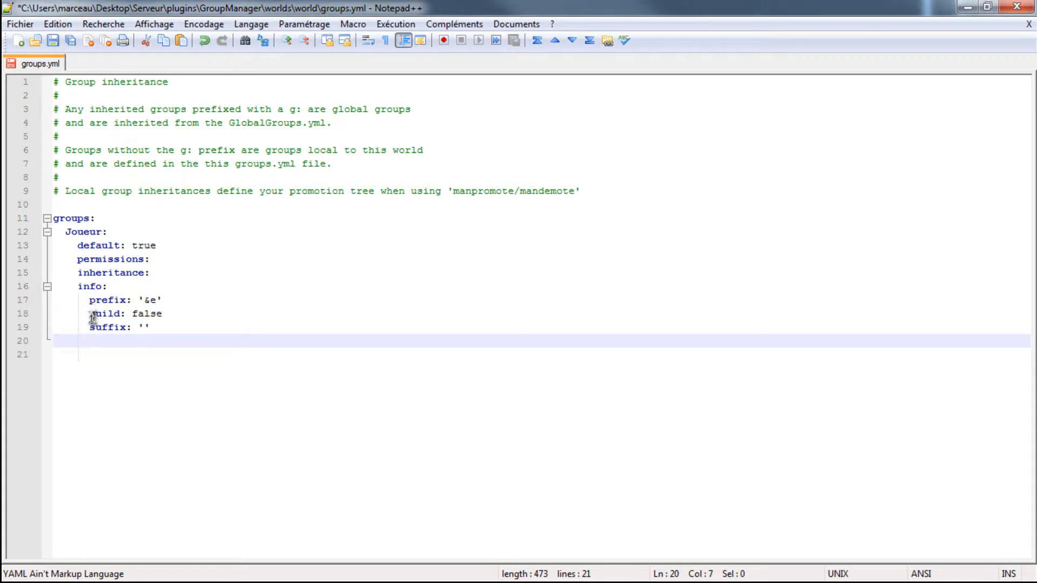
key("Left")
key("Left")
key("BackSpace")
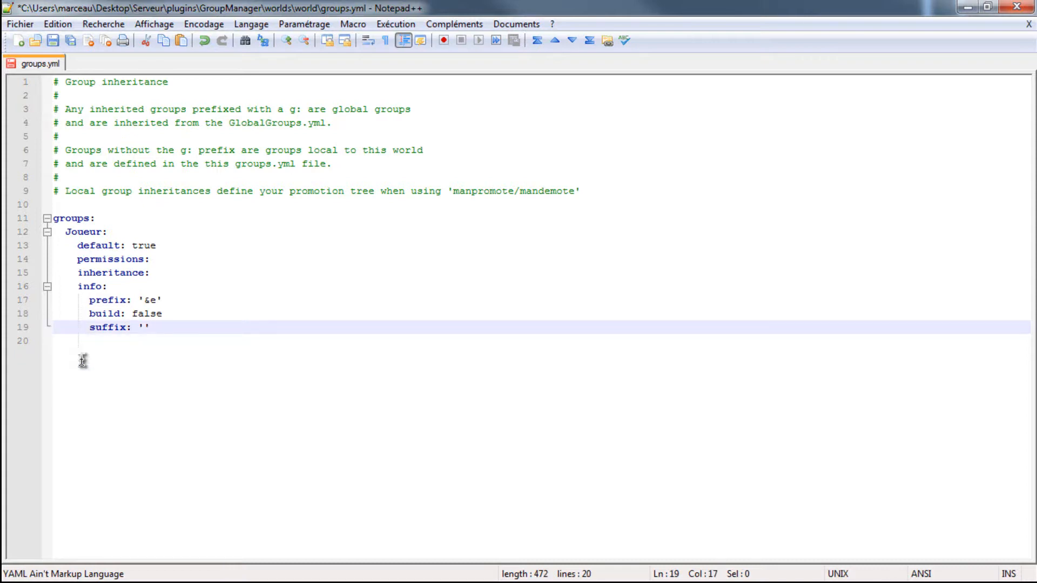
key("Down")
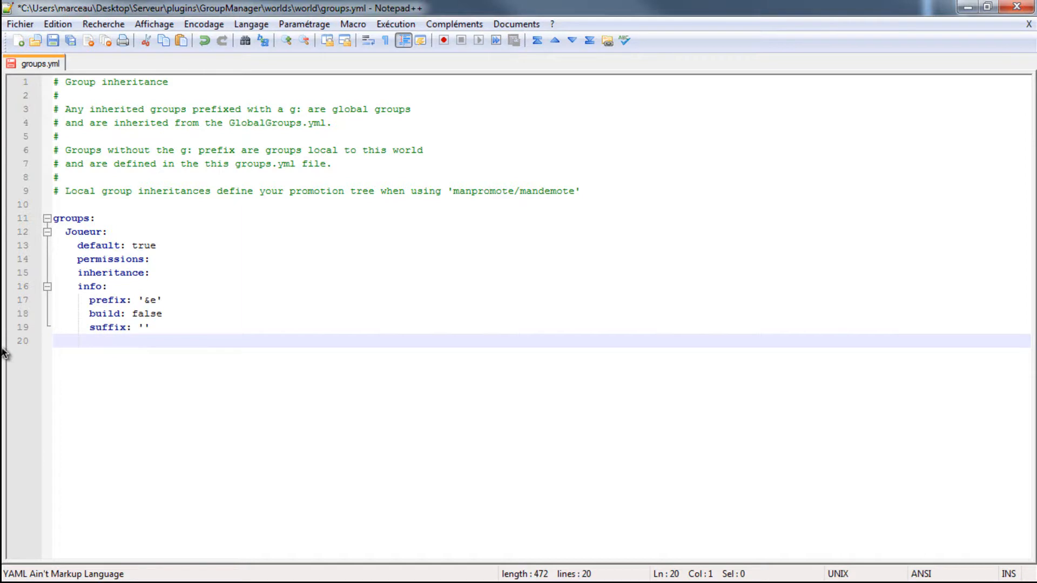
key("BackSpace")
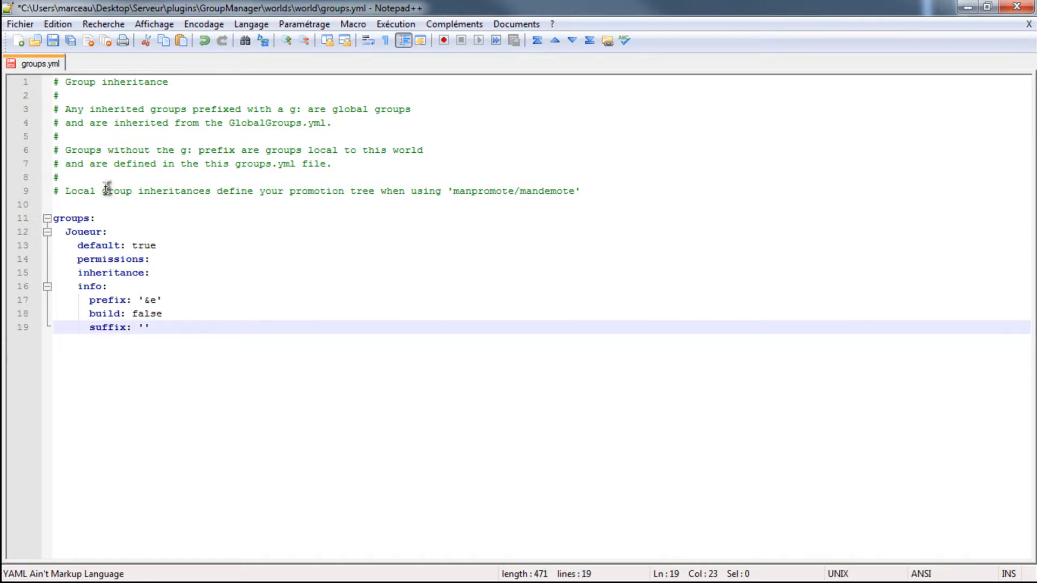
key("BackSpace")
key("BackSpace")
key("BackSpace")
key("BackSpace")
- Add the permissions essentials.help and essentials.helpop to the Joueur group
left_click(162, 246)
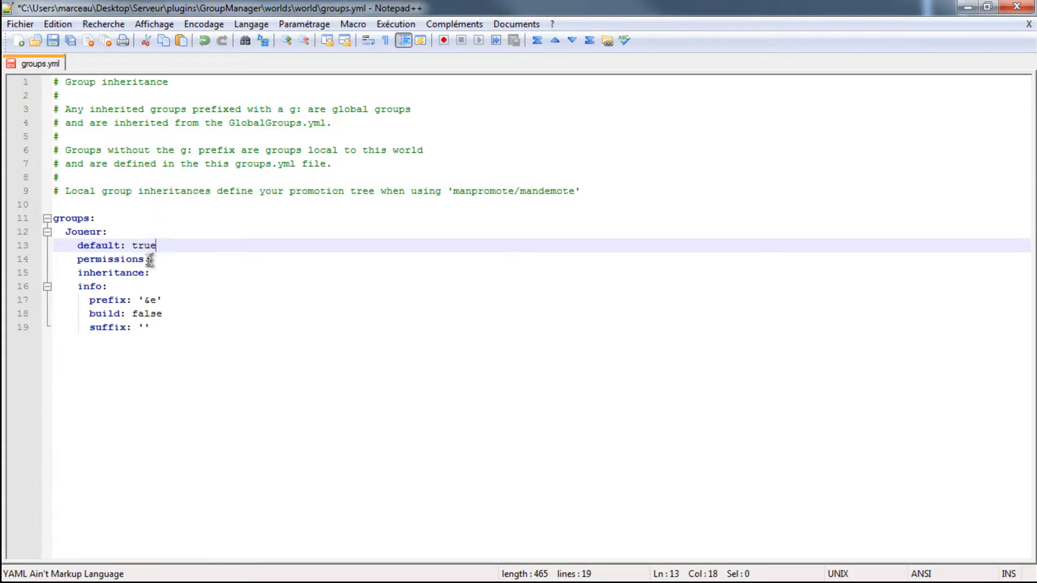
left_click(162, 263)
key("Return")
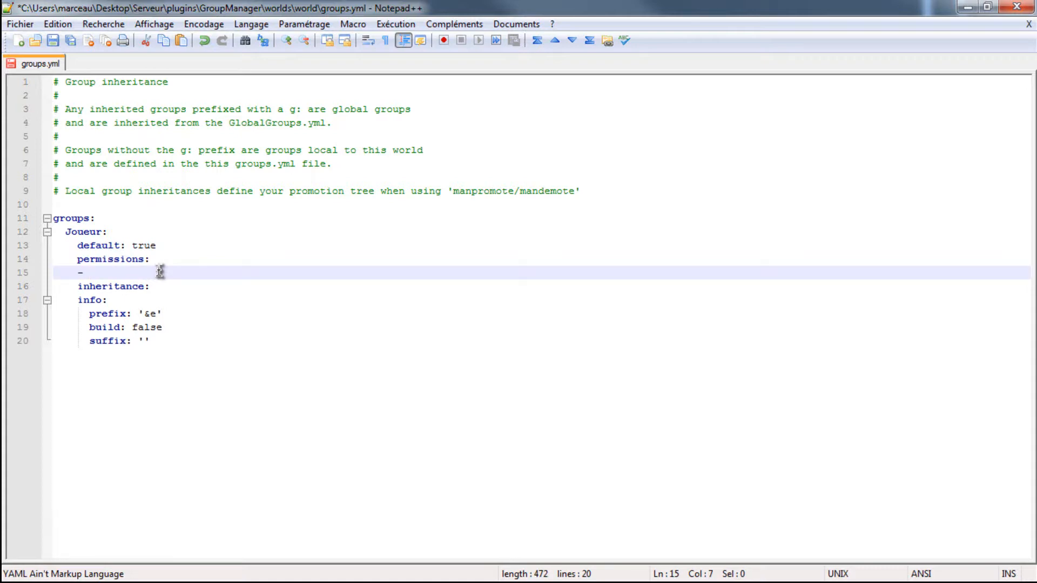
type("ssentials.")
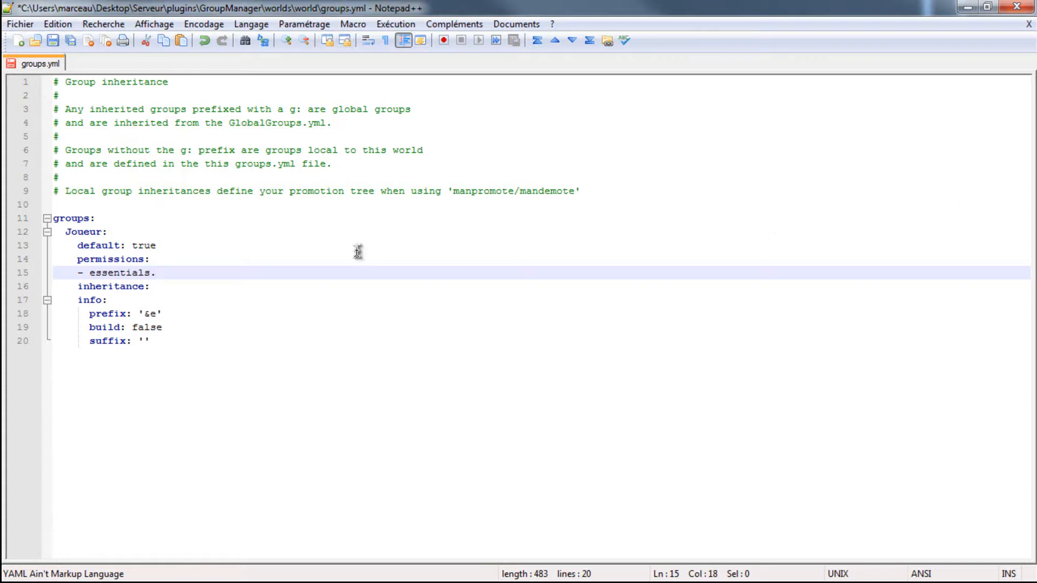
type("H")
key("BackSpace")
type("help")
key("Return")
type("- essentials")
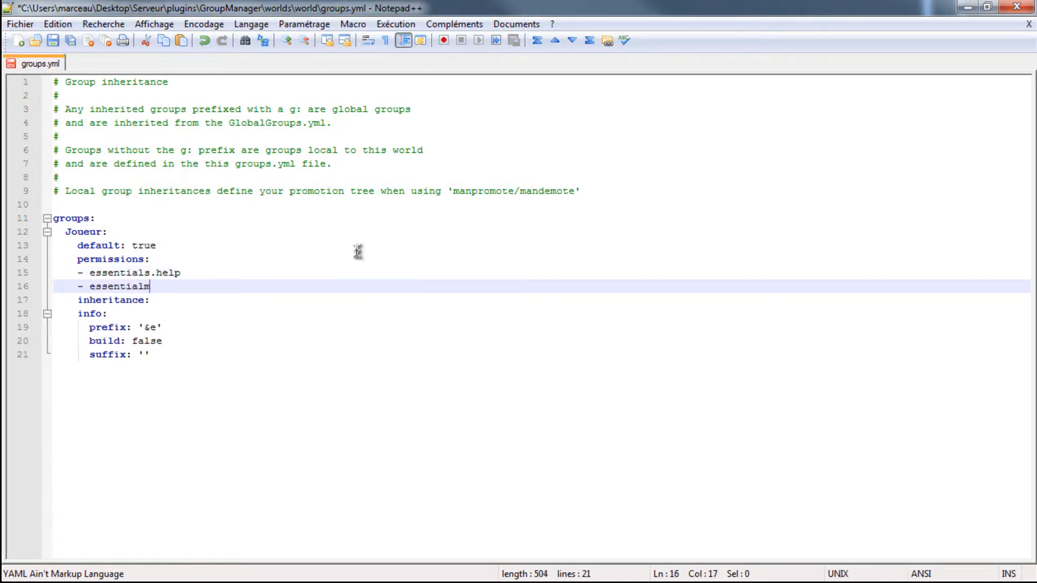
type(".helpop")
- In Firefox, look up the eco command's permissions in the Essentials Command Reference, highlight essentials.eco, and return to groups.yml
left_click_drag(1036, 6, 397, 1)
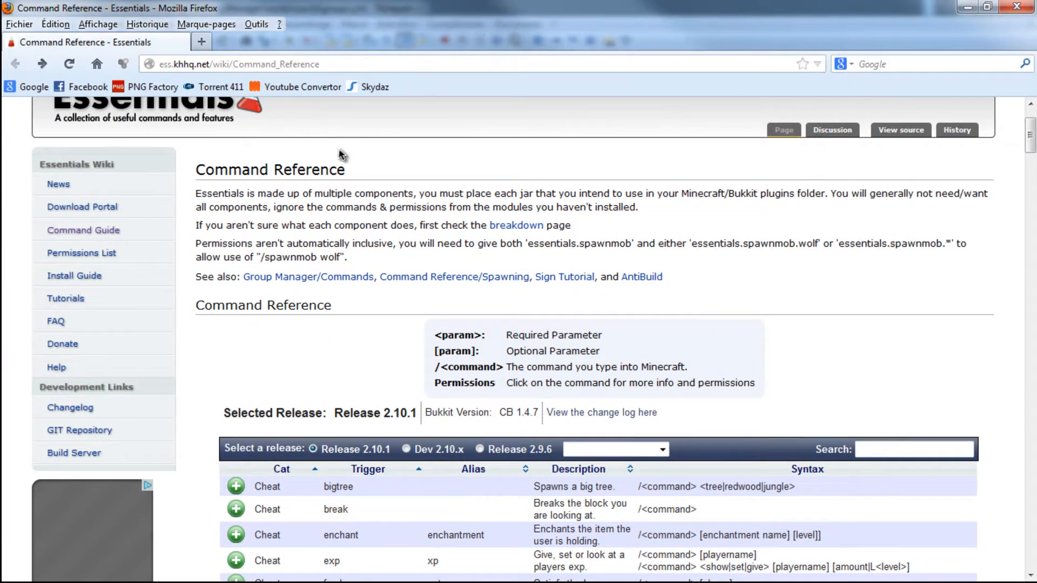
scroll(243, 195, "down", 5)
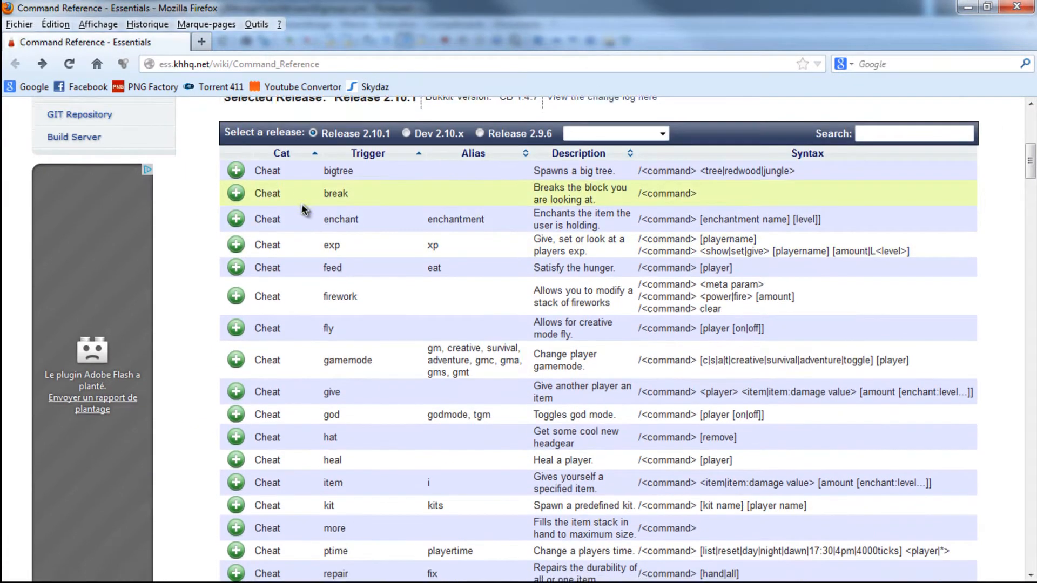
scroll(301, 209, "down", 4)
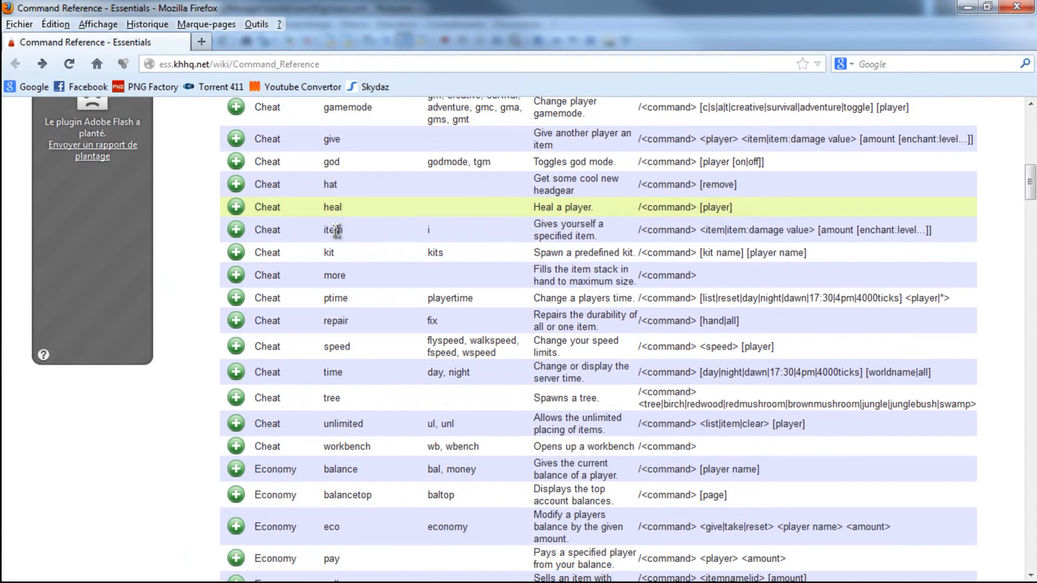
scroll(335, 231, "down", 4)
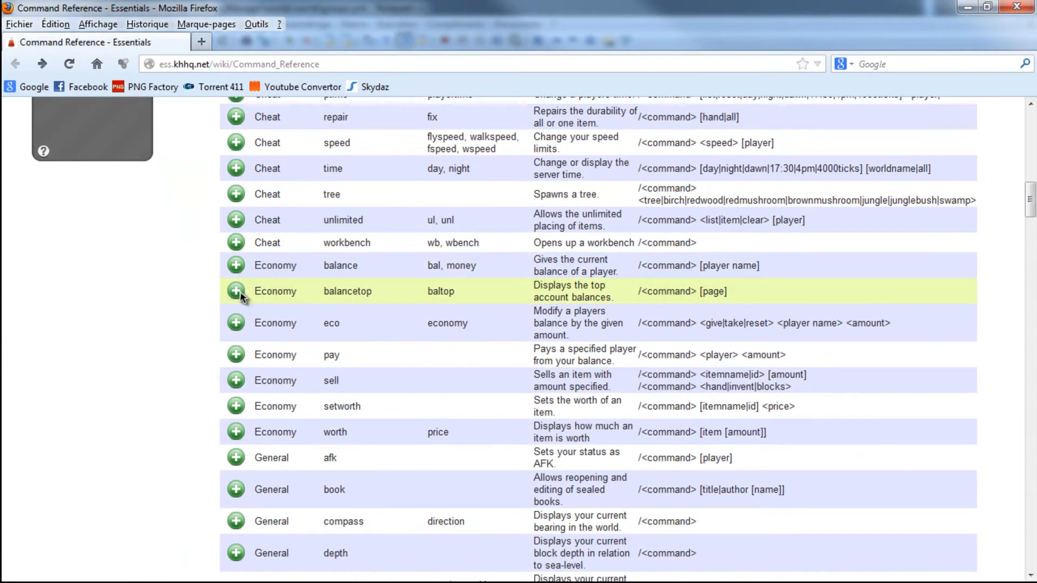
left_click(236, 322)
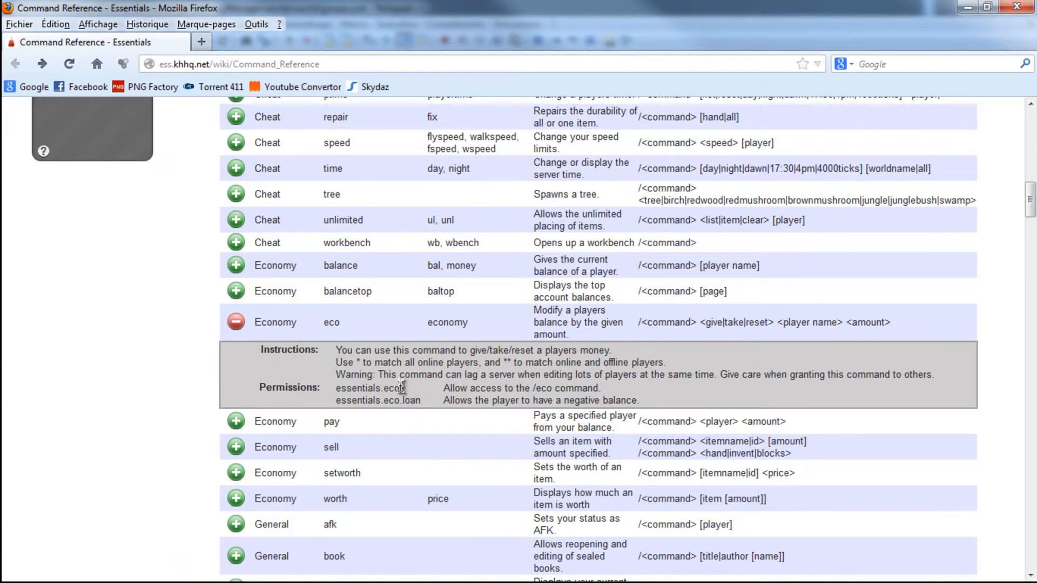
left_click_drag(400, 388, 336, 388)
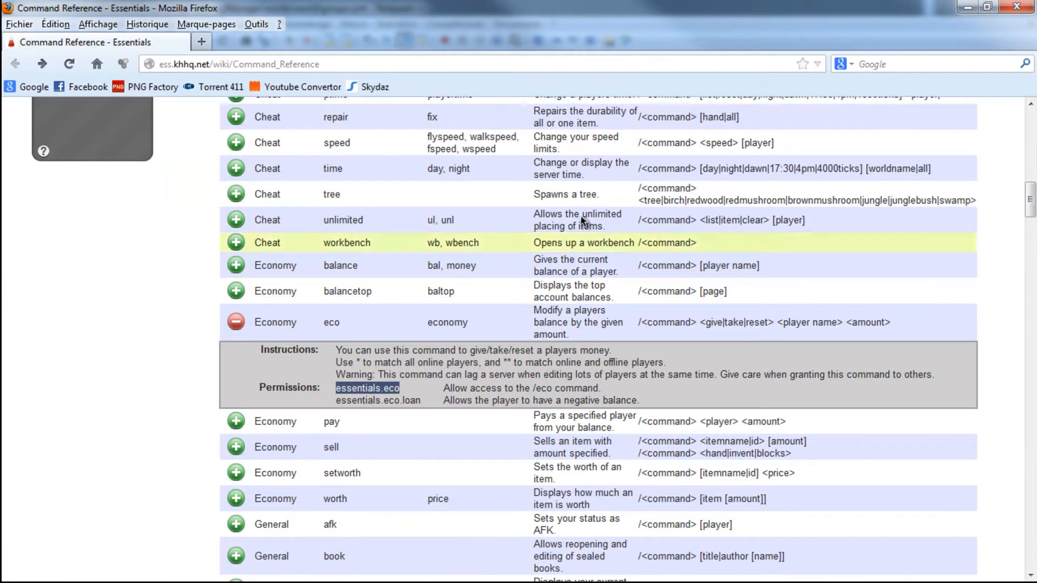
mouse_move(181, 45)
left_mouse_down()
mouse_move(326, 41)
mouse_move(436, 138)
mouse_move(202, 91)
mouse_move(14, 29)
left_mouse_up()
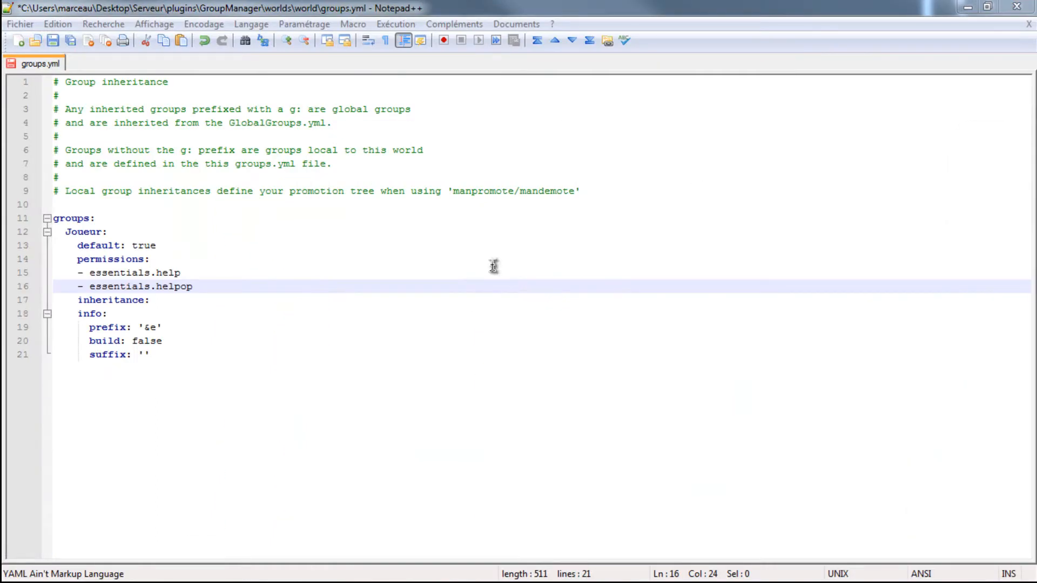
- Add the permission line essnetials.spawn to the Joueur group below essentials.helpop
left_click(217, 288)
key("Return")
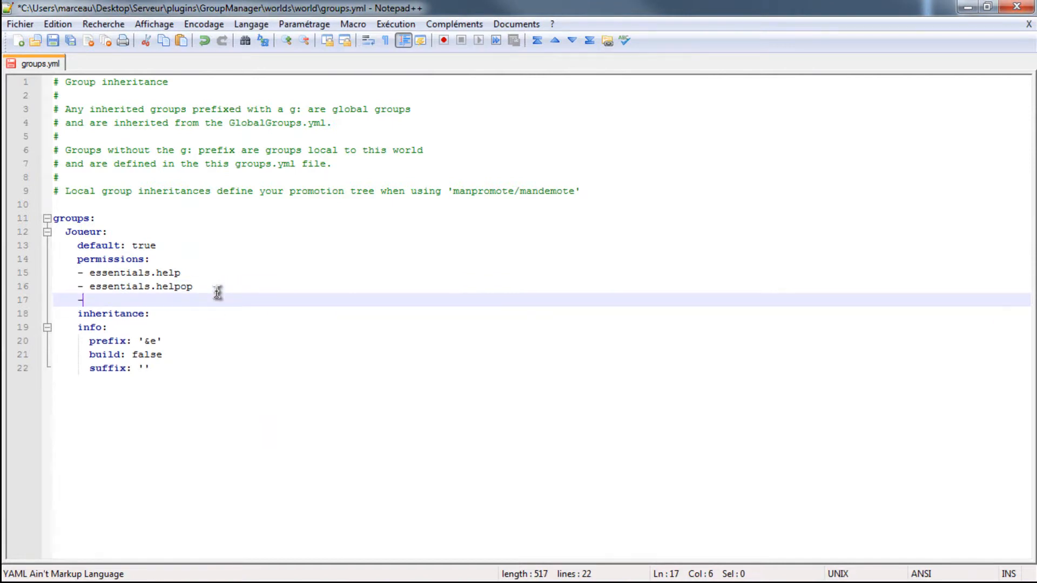
type("- essneitlas")
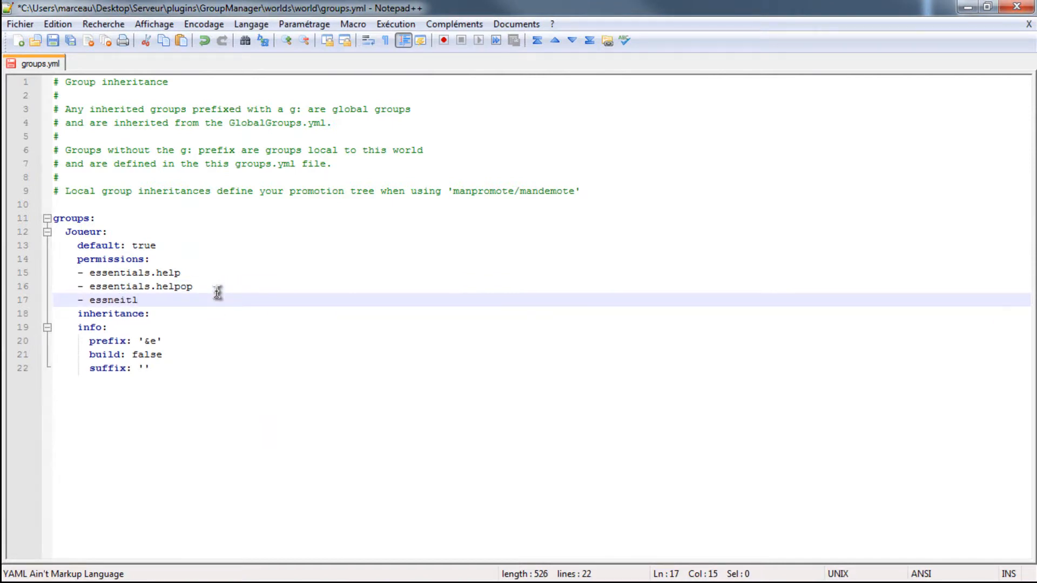
key("BackSpace")
key("BackSpace")
left_click(186, 311)
left_click(170, 305)
type(".spawn")
- Add the permissions essentials.sethome and essentials.home on new lines at the end of the Joueur group's permission list
key("Return")
type("- ")
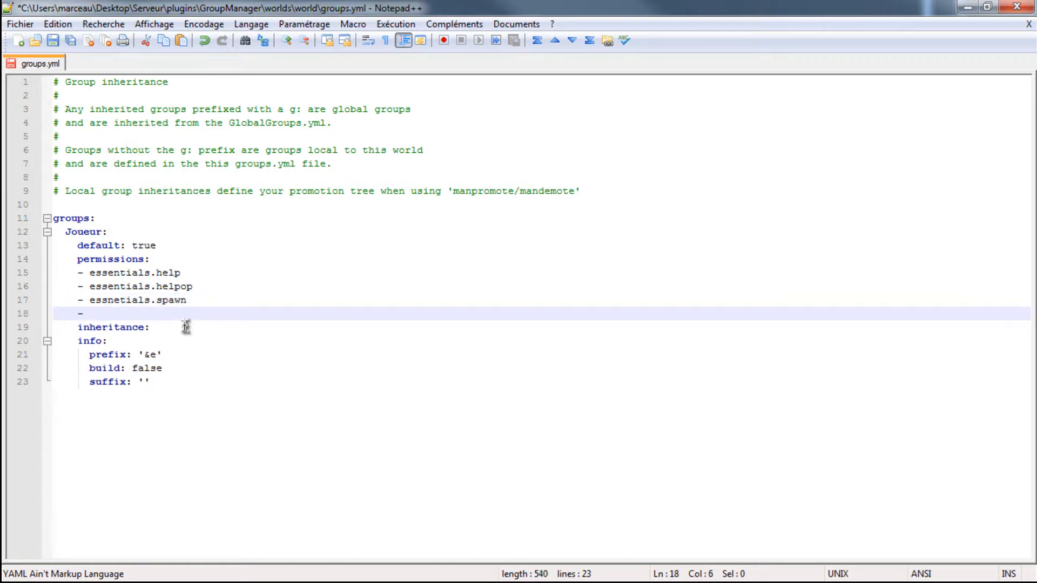
type("essentials")
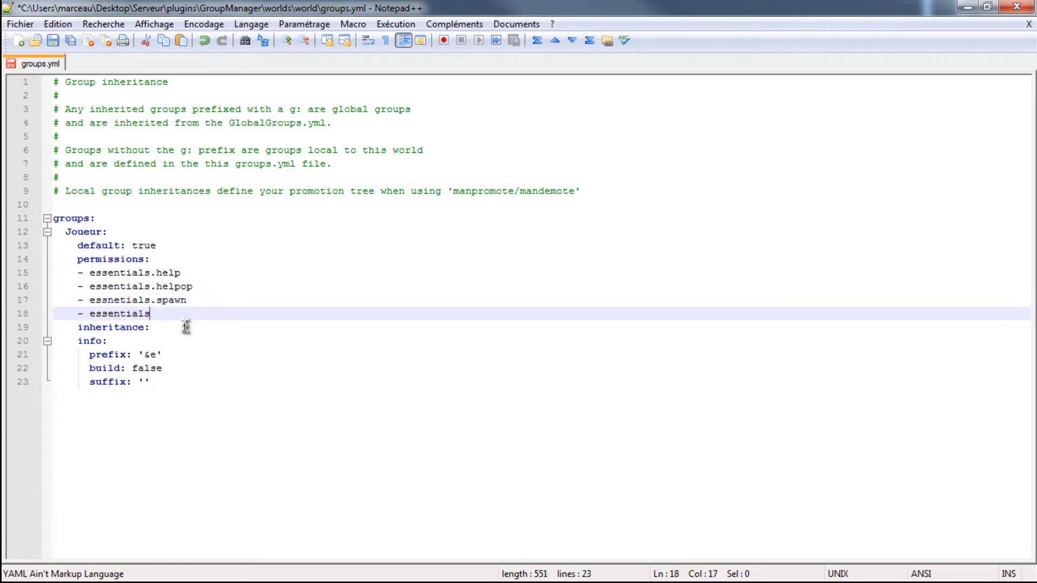
type(".sethome")
key("Return")
type("- essential")
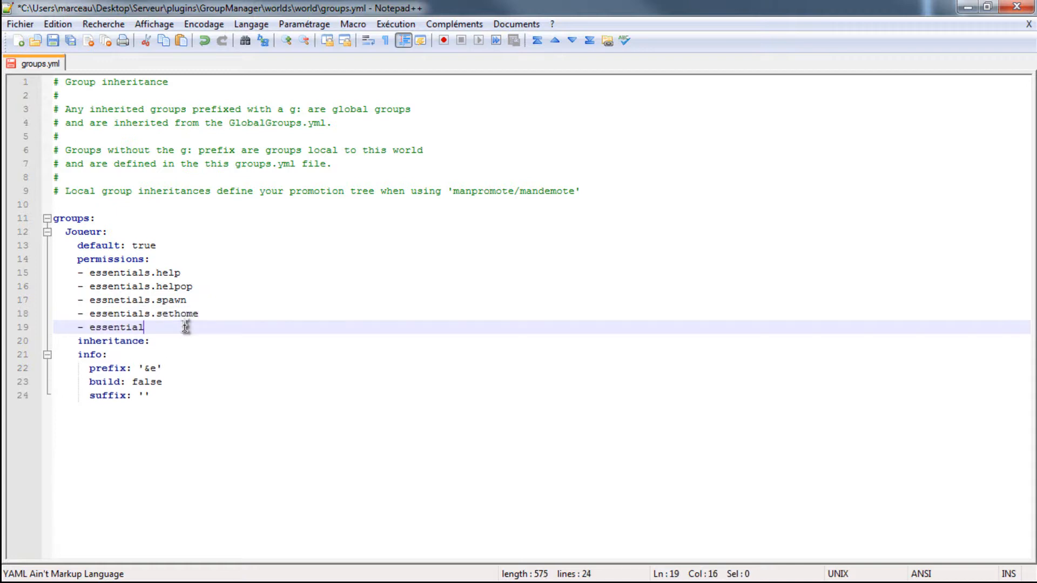
type("s.home")
- Add the permissions essentials.motd and essentials.afk to the Joueur group below essentials.home
key("Return")
type("- essentials")
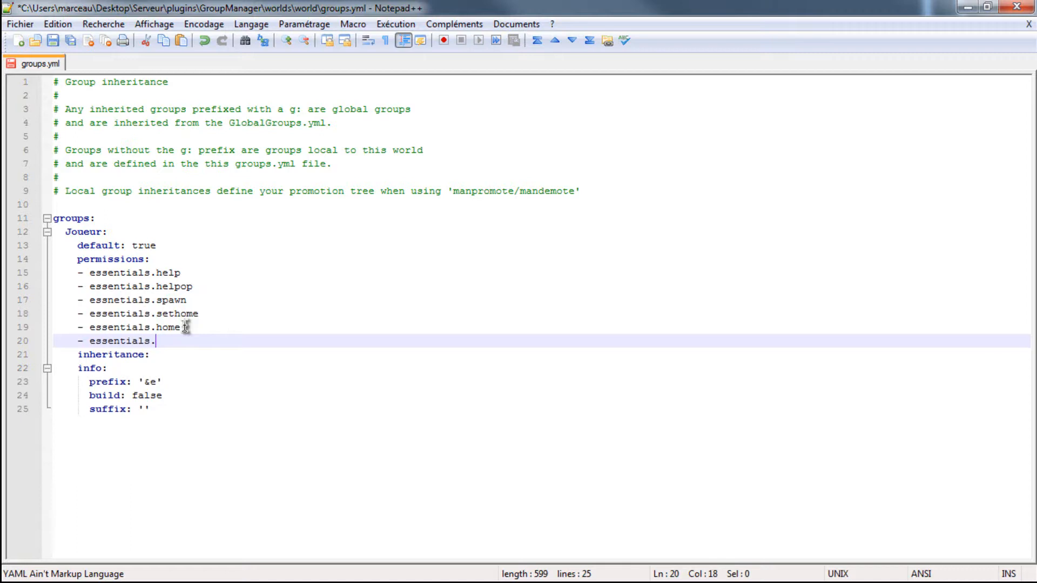
type(".mo")
key("Return")
type("- essentialsl")
key("BackSpace")
key("BackSpace")
type("s")
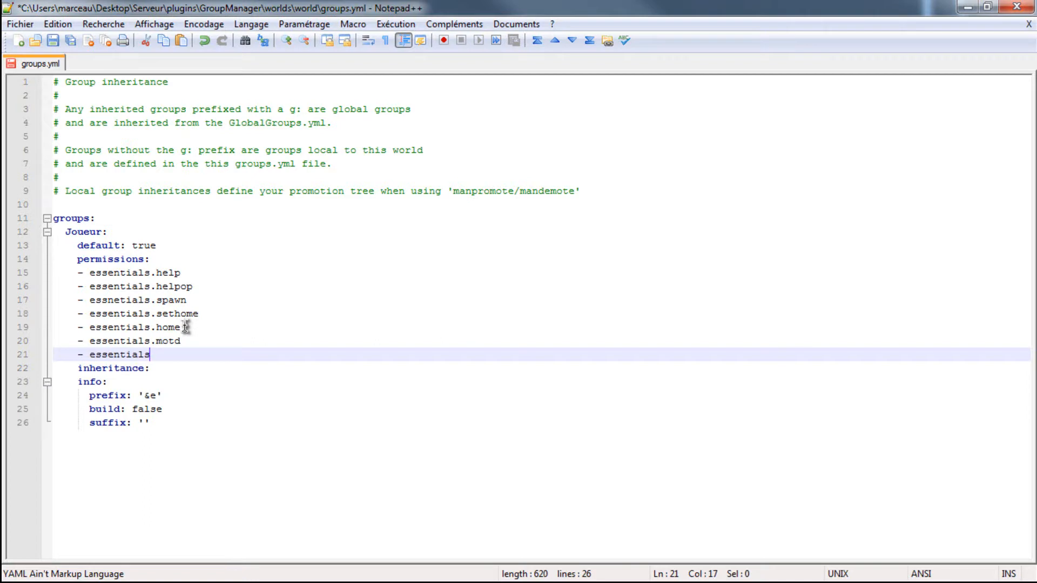
type(".")
type("afk")
- Add the permission essentials.compass to the Joueur group below essentials.afk, correcting the spelling of its prefix
key("alt+Tab")
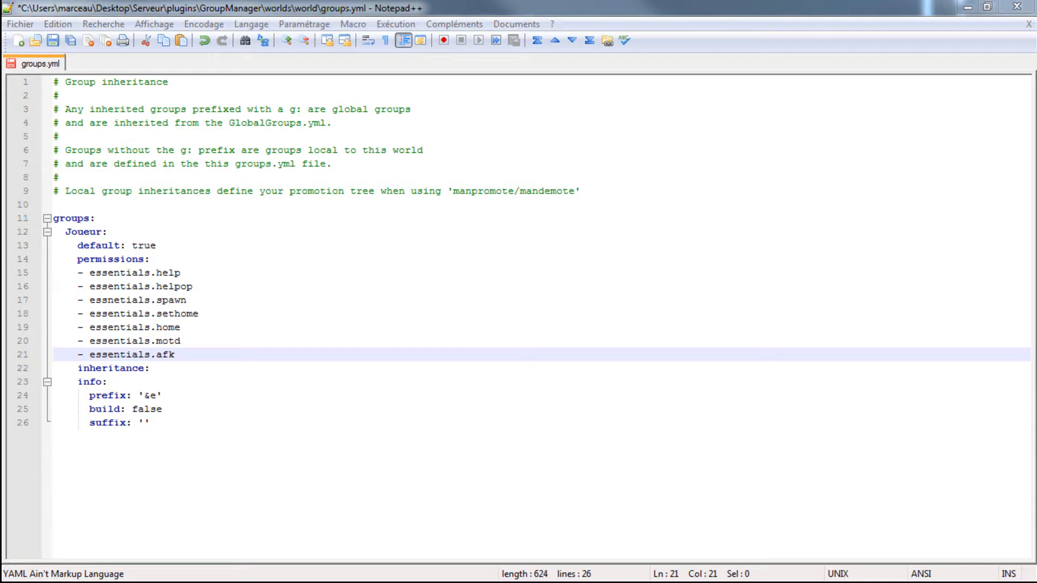
left_click(196, 354)
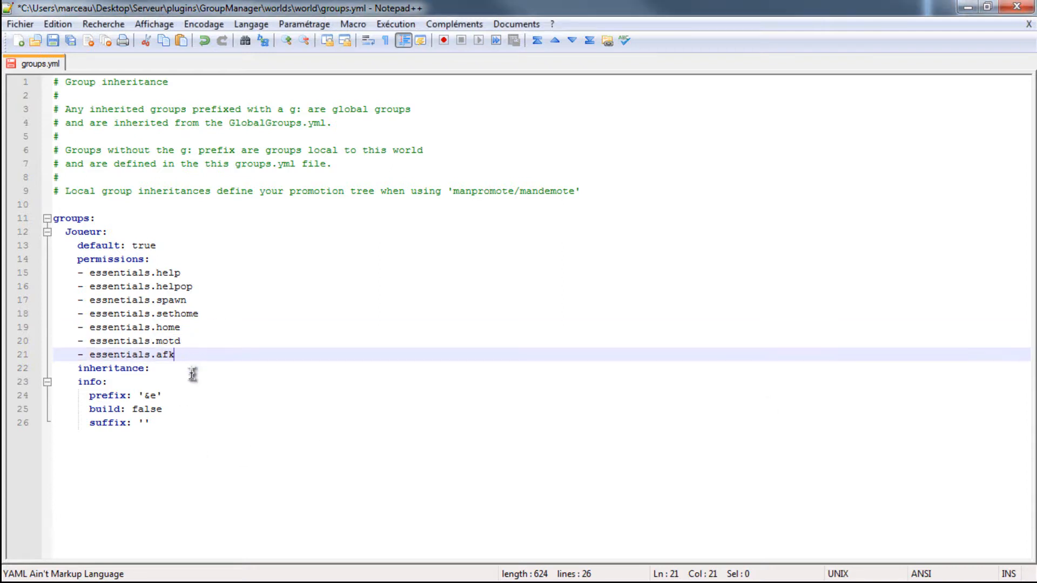
key("Return")
type("- essneitlas")
key("BackSpace")
key("BackSpace")
key("BackSpace")
key("BackSpace")
key("BackSpace")
type("tias")
key("BackSpace")
key("BackSpace")
key("BackSpace")
key("BackSpace")
key("BackSpace")
key("BackSpace")
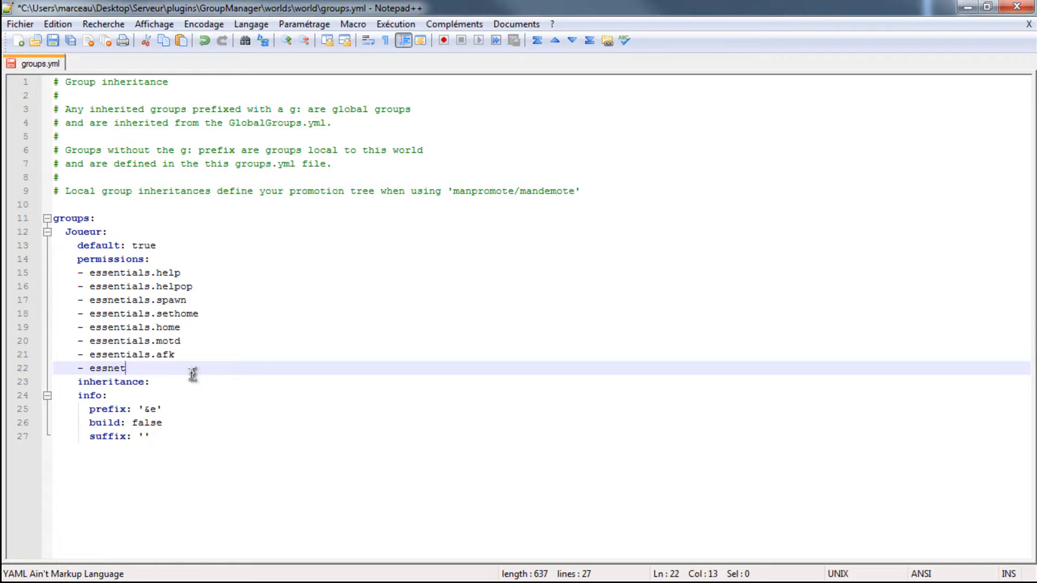
key("BackSpace")
key("BackSpace")
type("ssentials.compass")
- Add the permissions essentials.getpos and essentials.msg to the Joueur group below essentials.compass
key("Return")
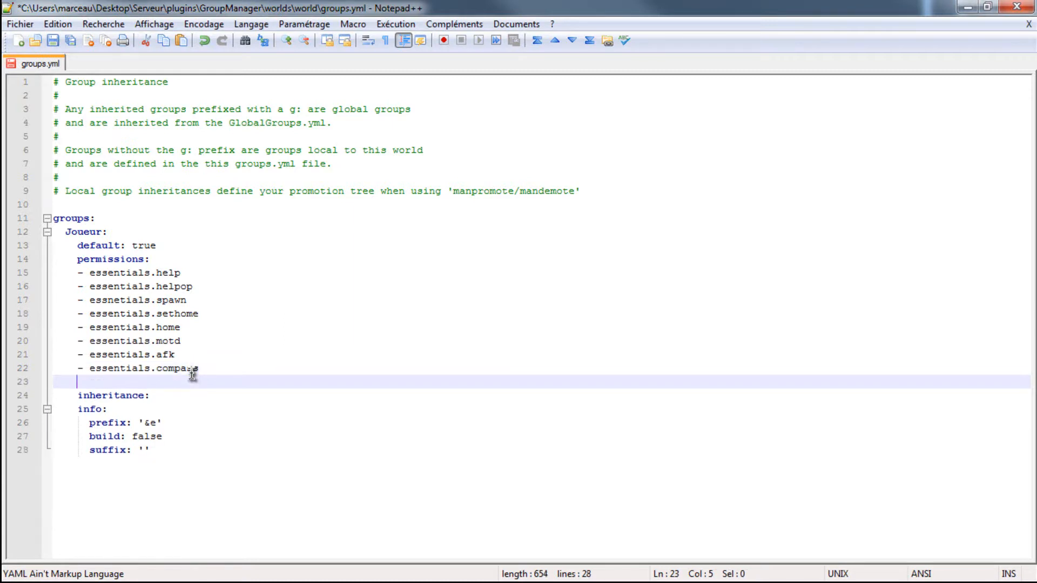
type("- essentials")
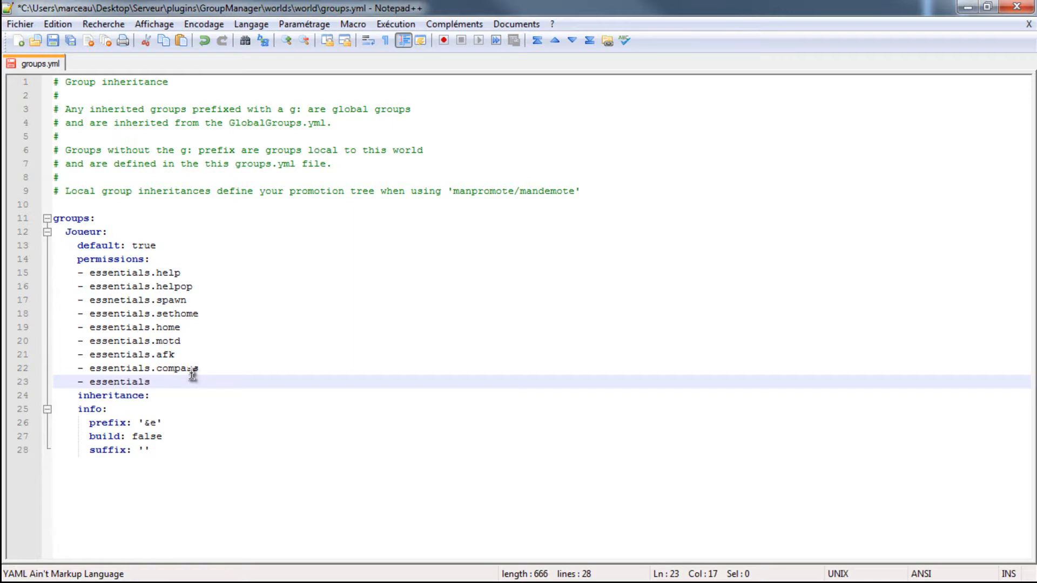
type(".getpos")
key("Return")
type("- ")
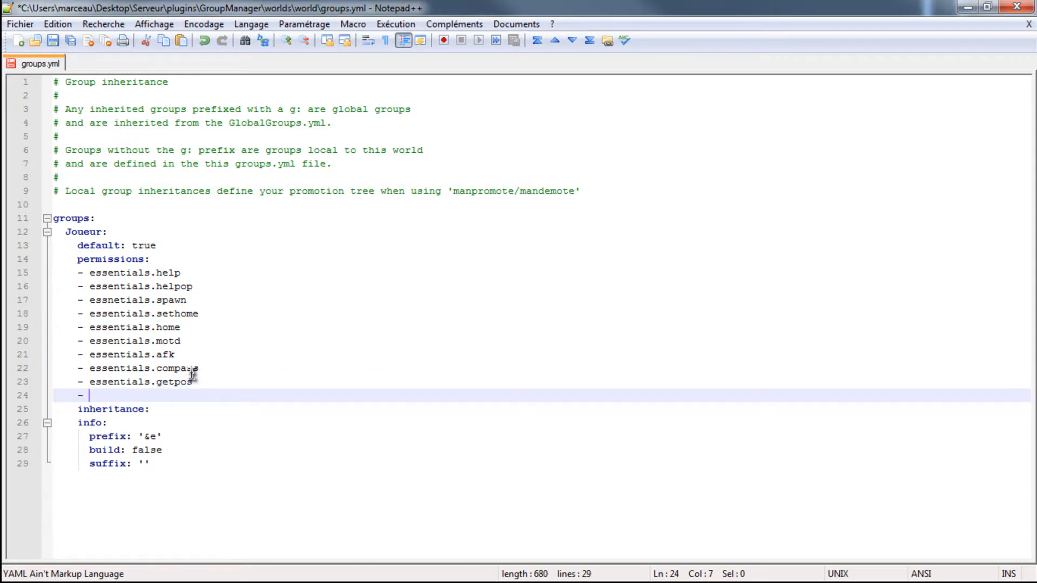
type("essentials.")
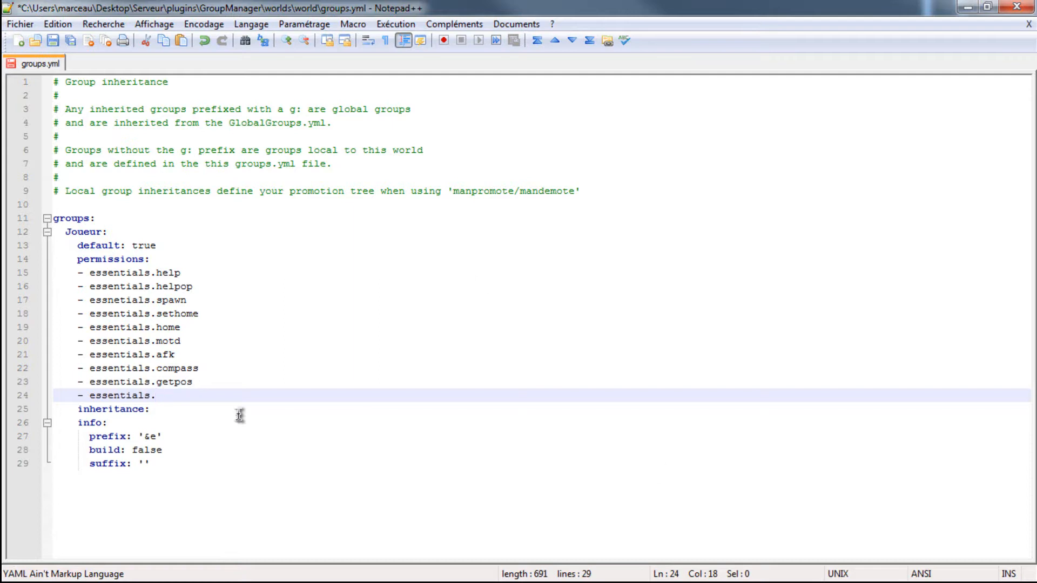
type("msg")
- Add the permission essentials.mail to the Joueur group on a new line below essentials.msg
key("Return")
type("- essential")
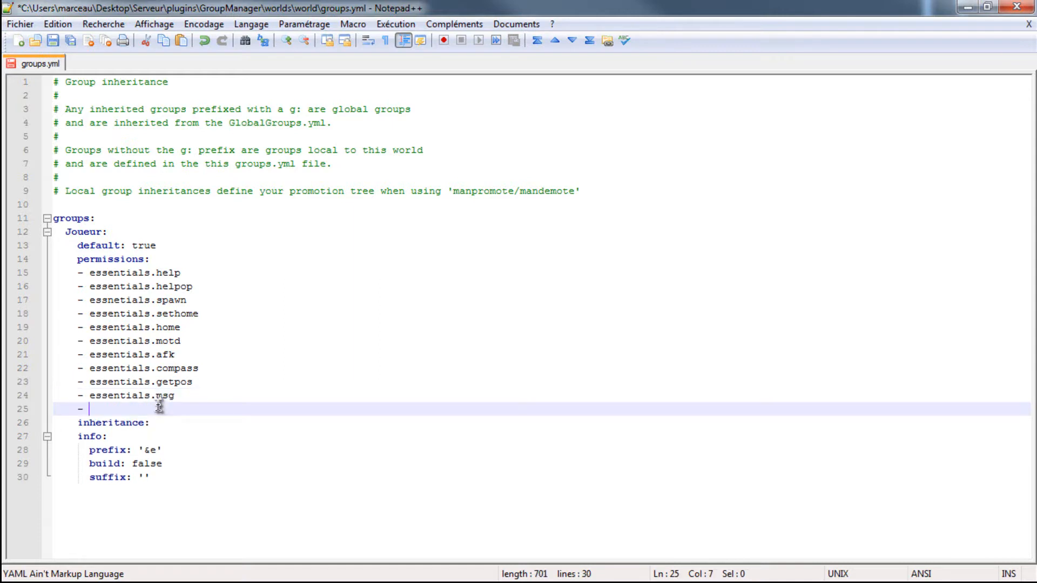
type("s.send")
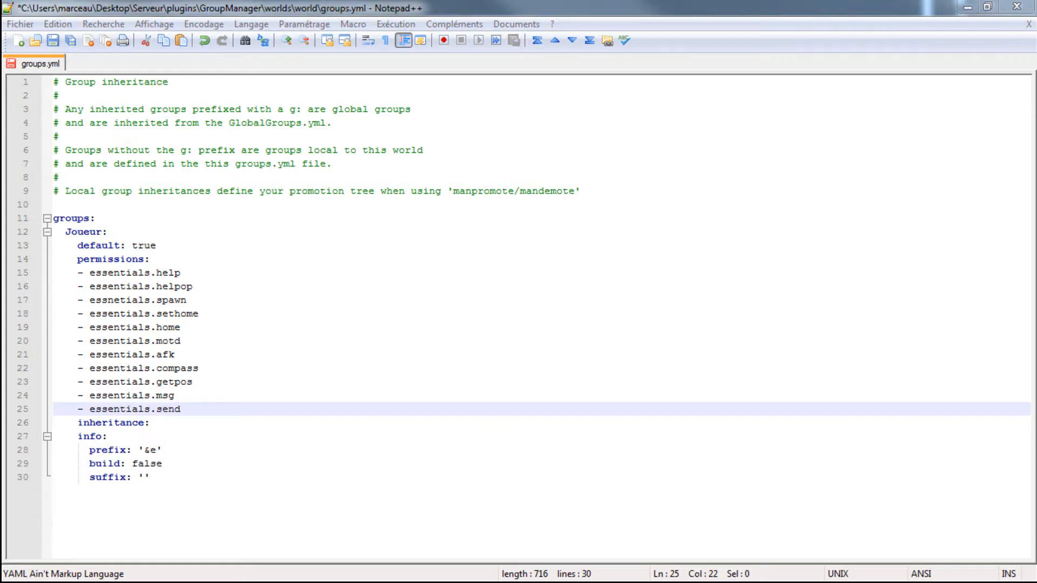
key("BackSpace")
key("BackSpace")
key("BackSpace")
key("BackSpace")
type("rail")
- Add the permission essentials.mail.send to the Joueur group below essentials.mail
key("Return")
type("- essentials.")
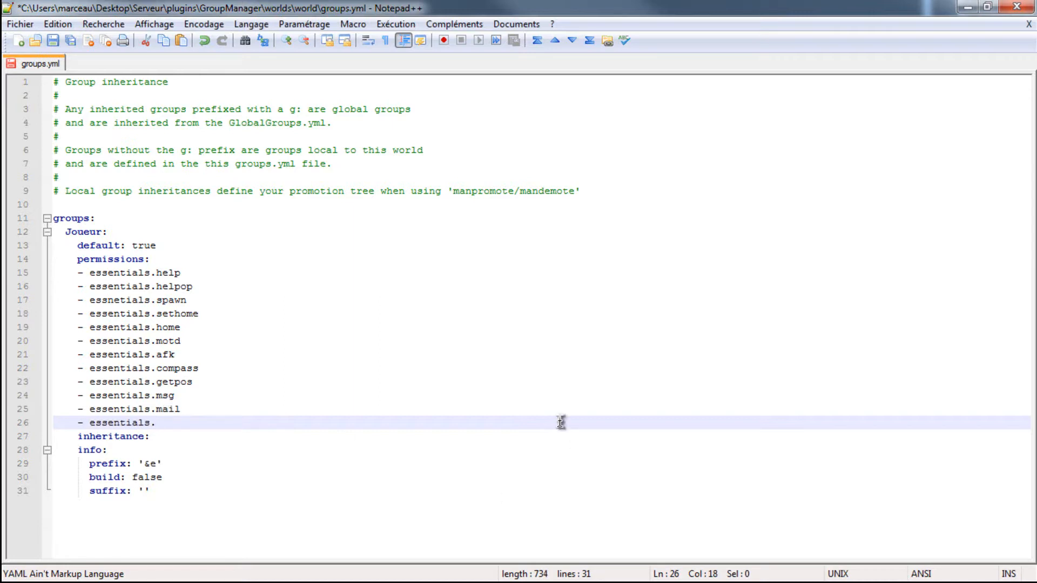
type("mail.send")
- Add the permission essentials.mail.sendall to the Joueur group below essentials.mail.send
key("Return")
type("-")
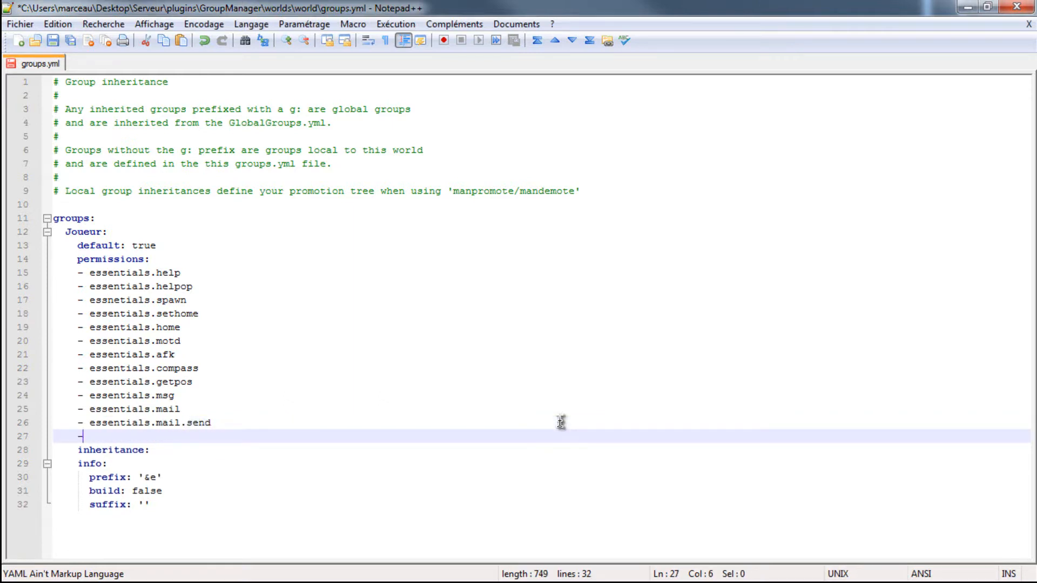
type(" essentials.")
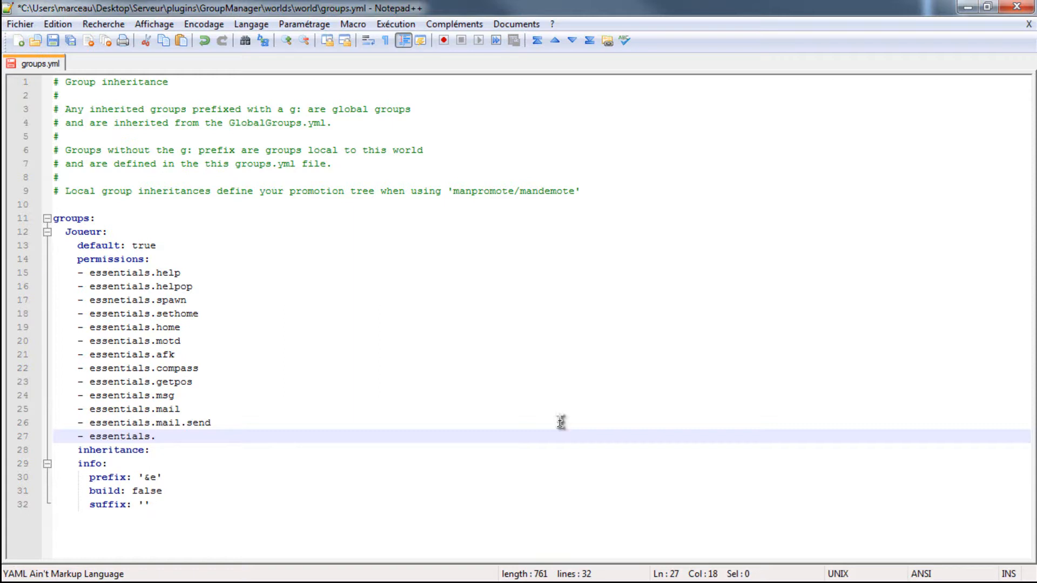
type("mail.sendall")
- Add the permission essentials.suicide to the Joueur group below essentials.mail.sendall
key("Return")
type("- es")
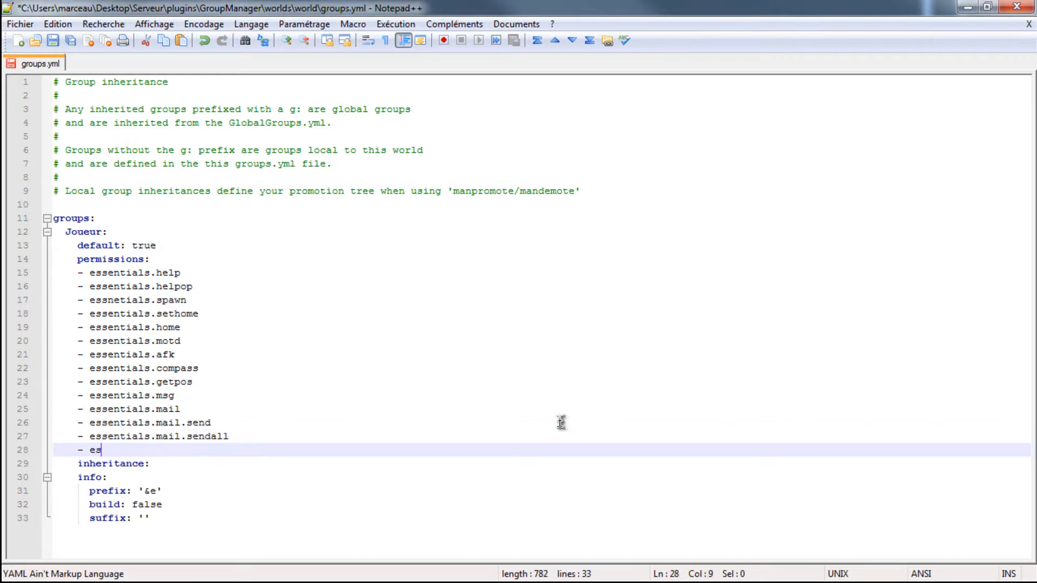
type("sentials")
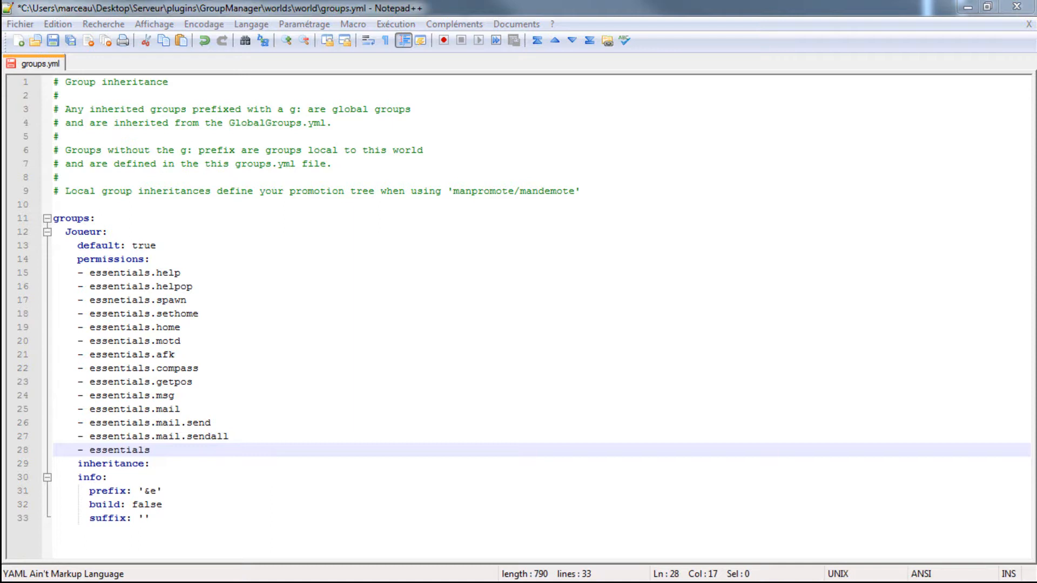
left_click(174, 451)
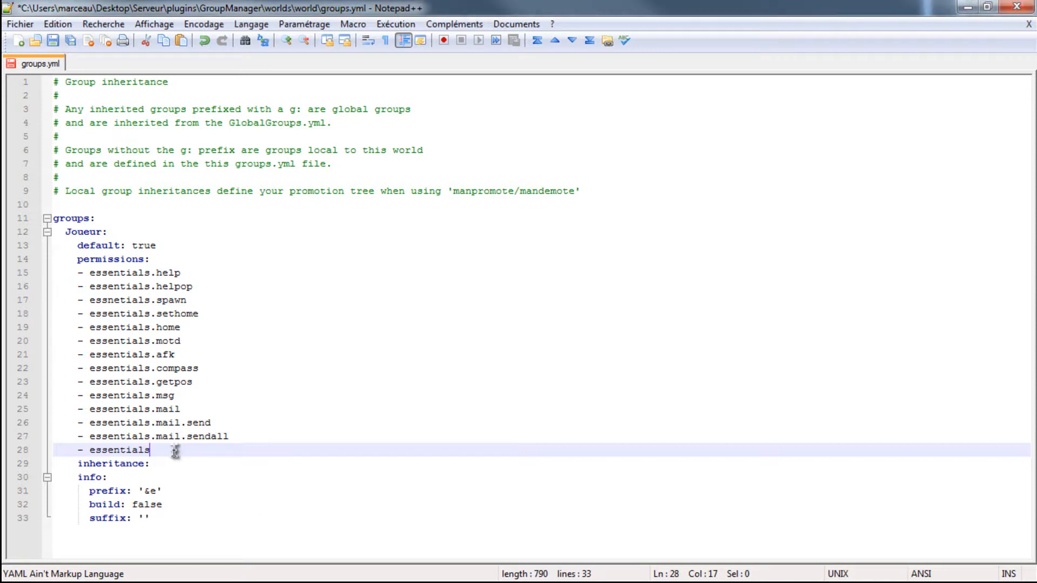
type(".suicide")
- Add the permission essentials.tpa to the Joueur group below essentials.suicide
key("Return")
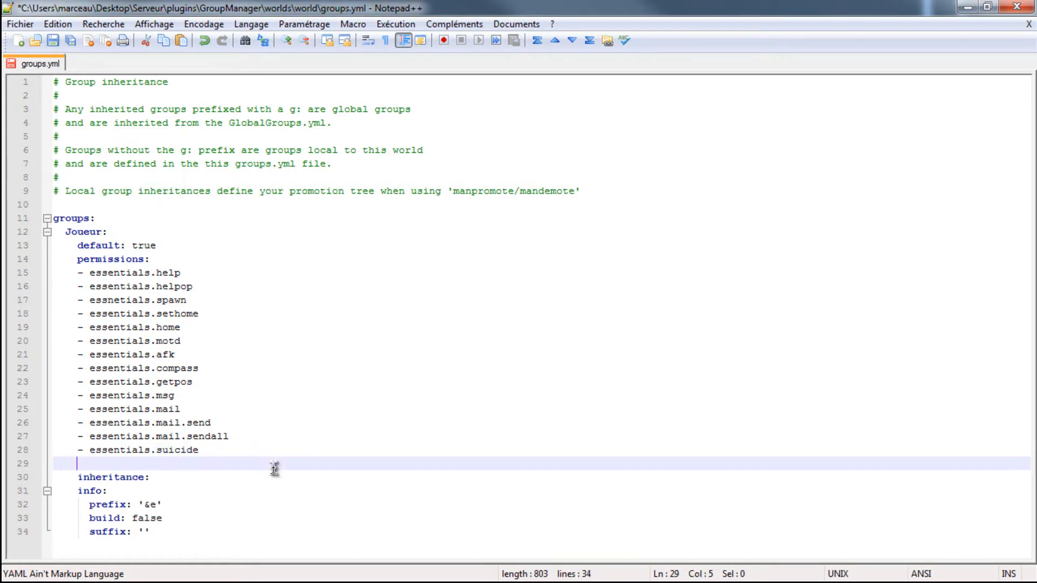
type("-")
type("essentials")
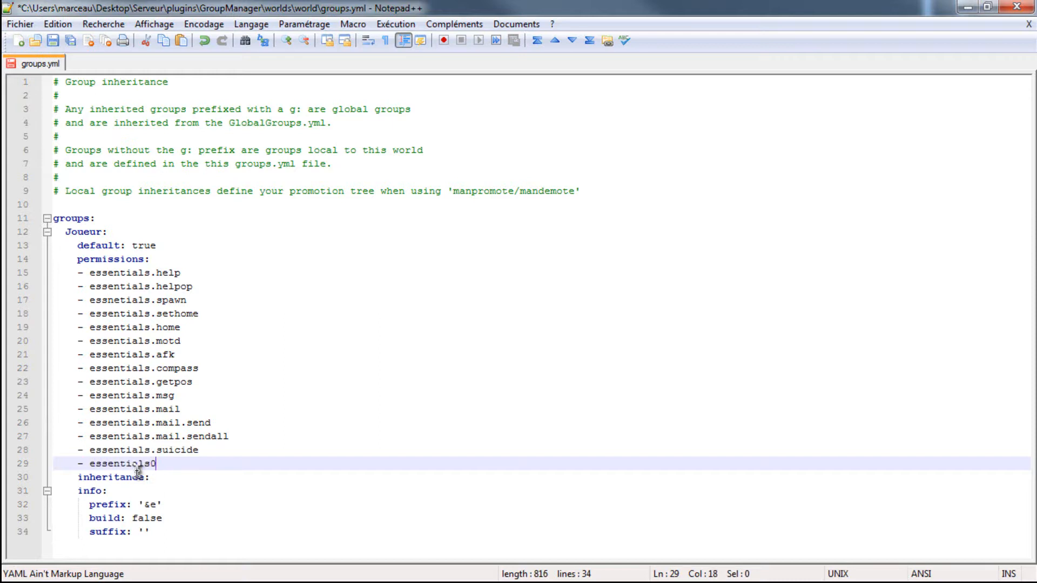
type(".tpa")
- Add the permission essentials.tpaccept to the Joueur group below essentials.tpa
key("Return")
type("- essen")
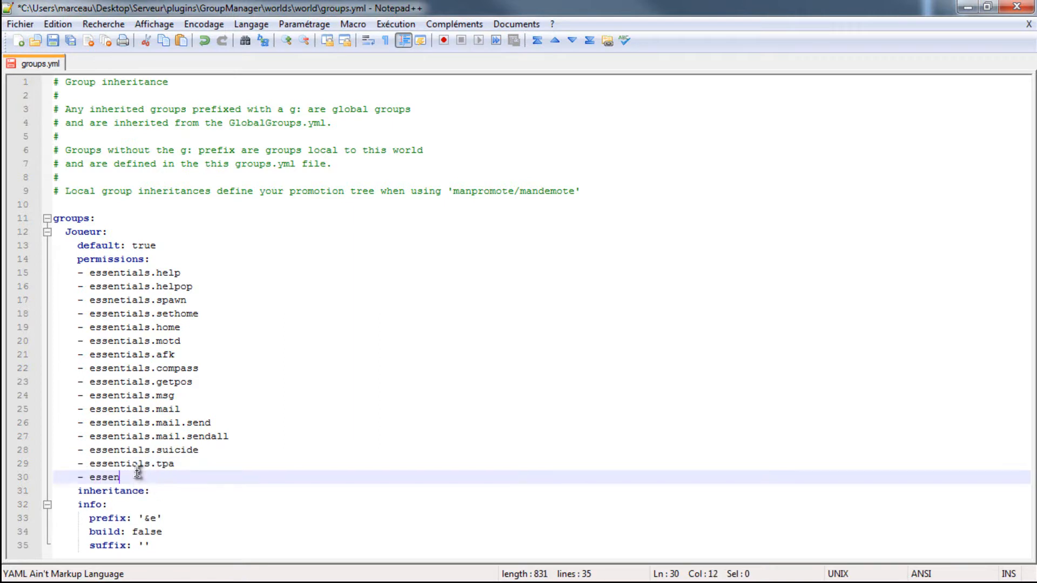
type("tials.acc")
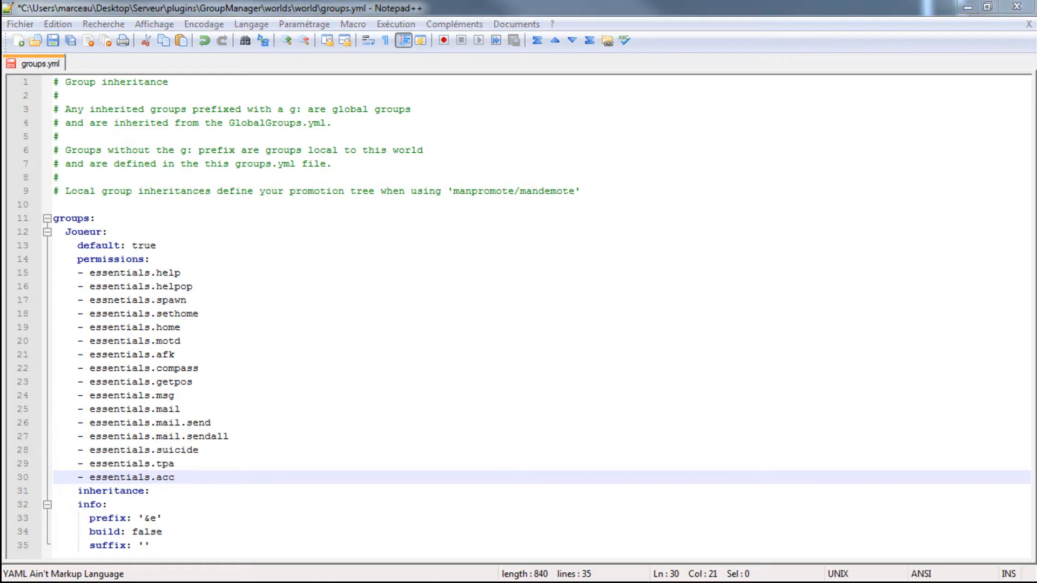
key("BackSpace")
key("BackSpace")
key("BackSpace")
type("tpaccept")
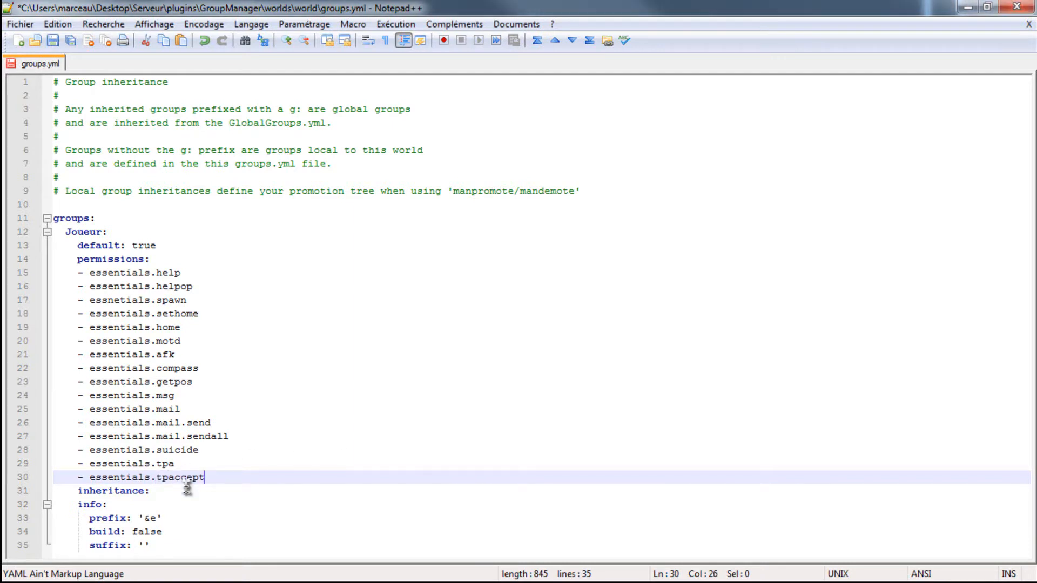
- Add the permission essentials.tpdeny to the Joueur group below essentials.tpaccept
key("Return")
type("- ess")
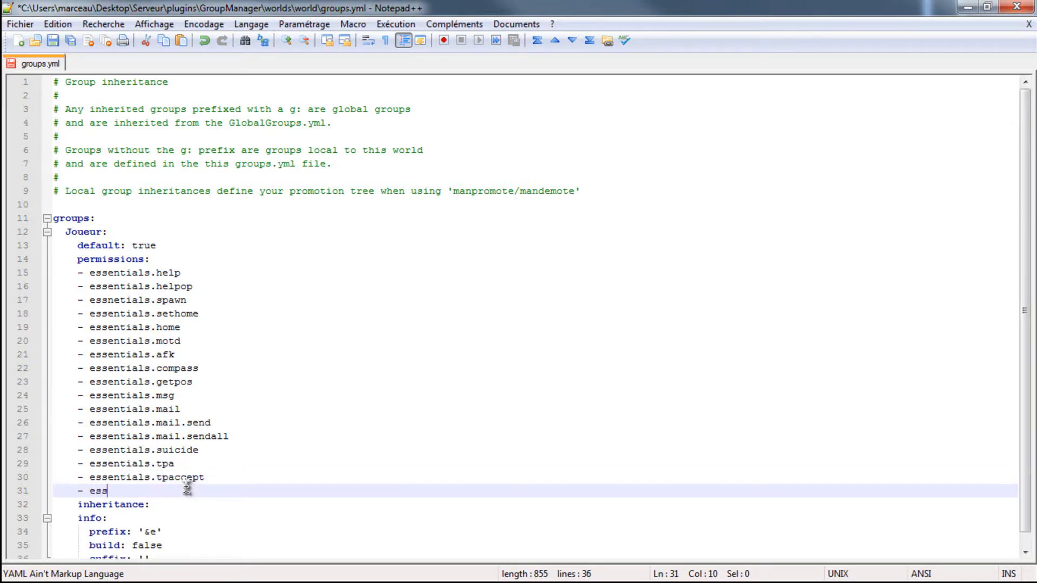
type("entials.tpdeny")
key("Return")
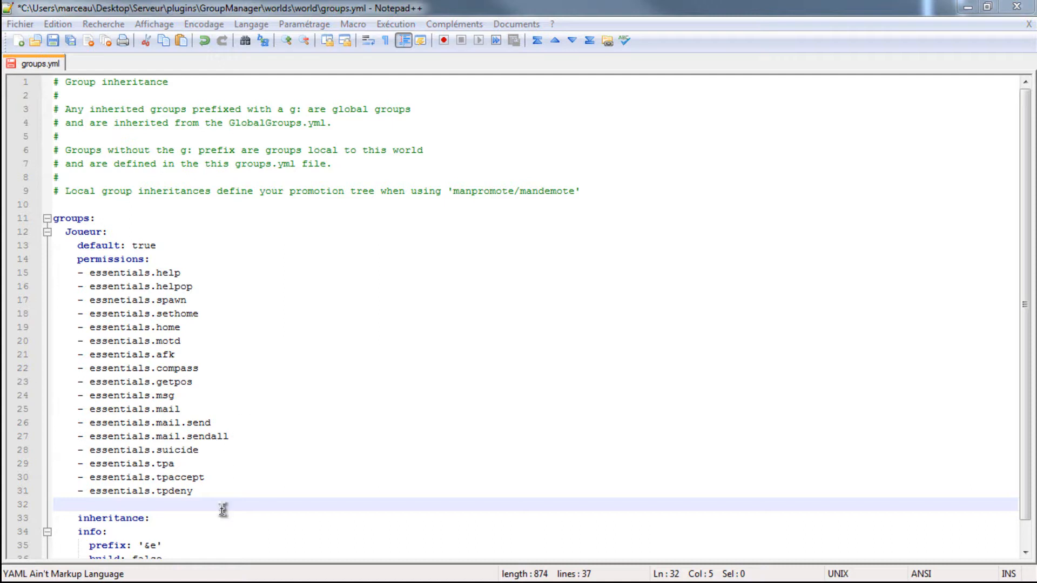
- Add the permission essentials.eco to the Joueur group below essentials.tpdeny
left_click(111, 501)
type("- e")
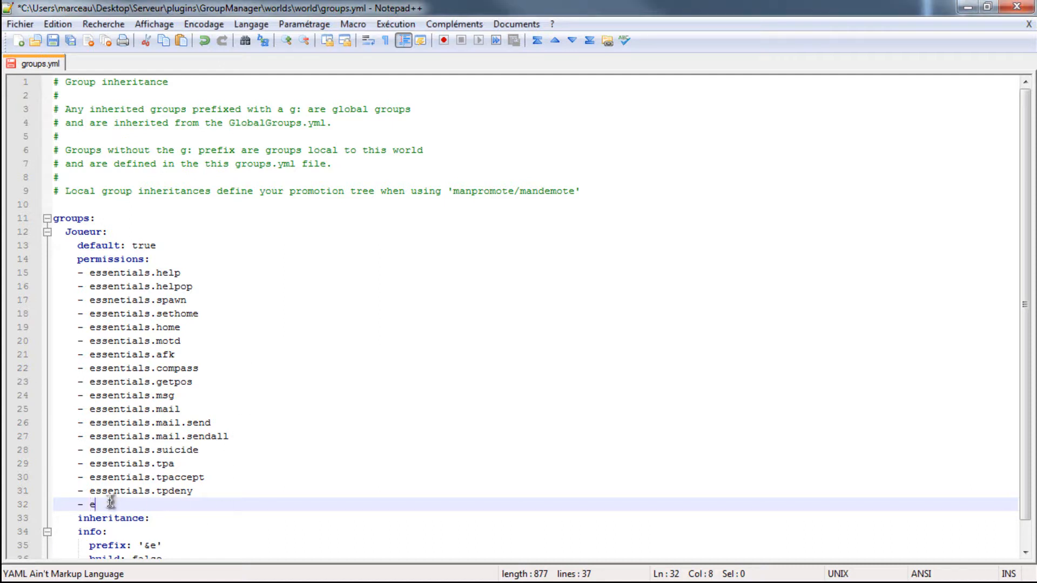
type("ssentials.eco")
- Add the permission essentials.pay to the Joueur group below essentials.eco
key("Return")
type("- essnet")
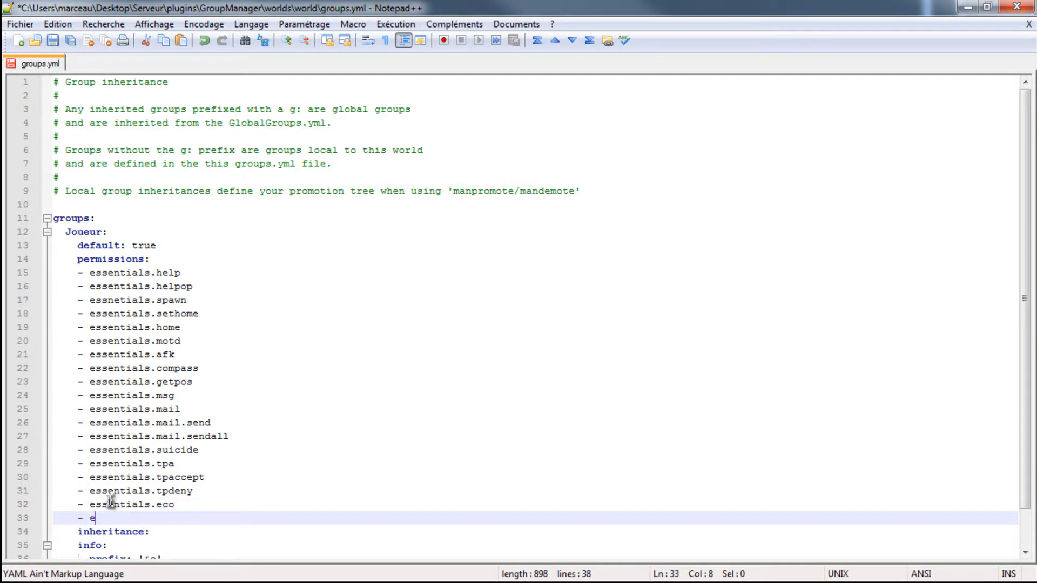
type("ls")
key("BackSpace")
key("BackSpace")
key("BackSpace")
key("BackSpace")
key("BackSpace")
key("BackSpace")
key("BackSpace")
key("BackSpace")
type("sentials.")
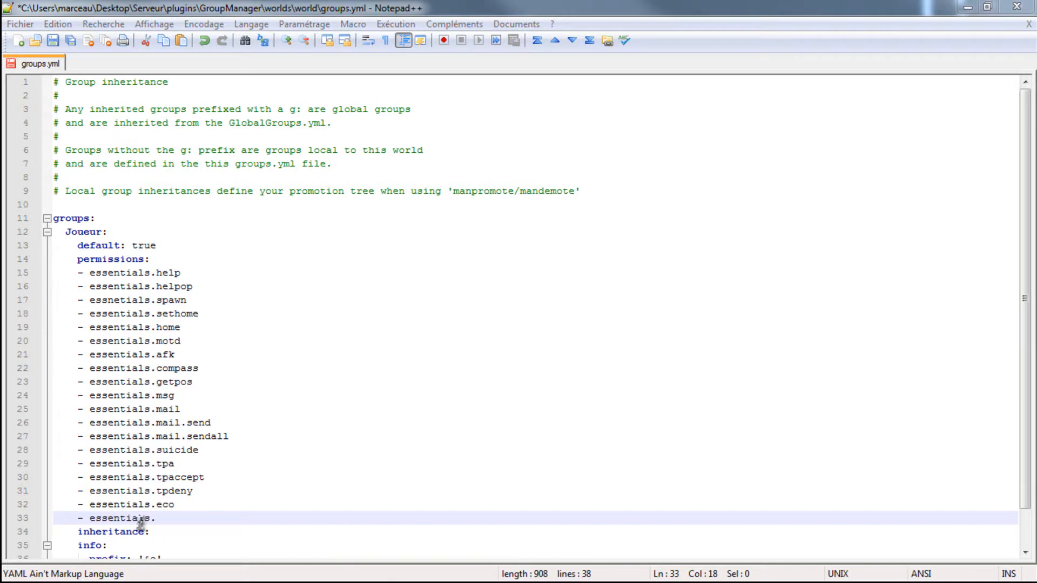
type("pay")
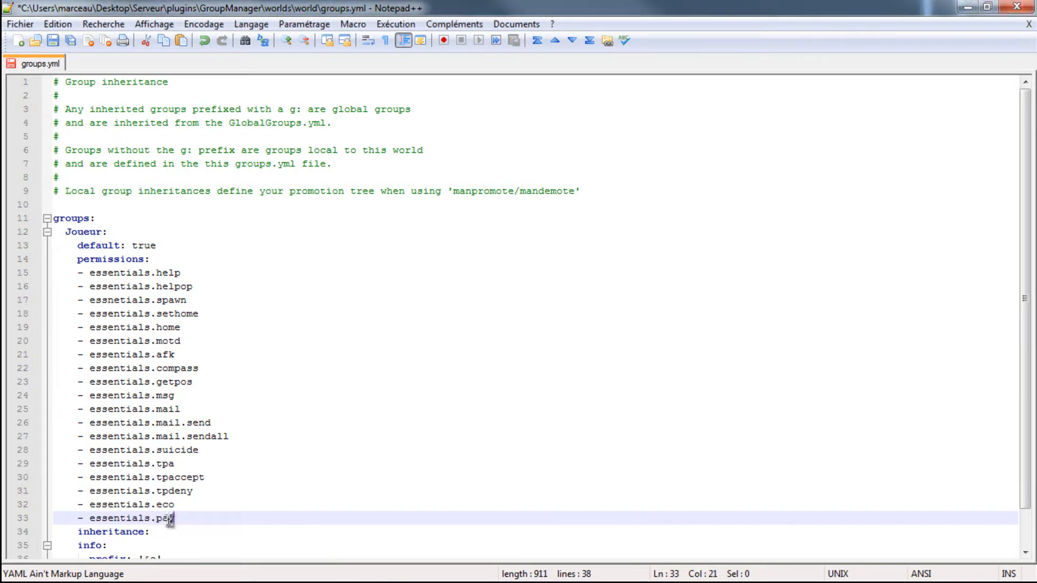
- Add the permission essentials.balance to the Joueur group below essentials.pay
key("Return")
type("- essentials.b")
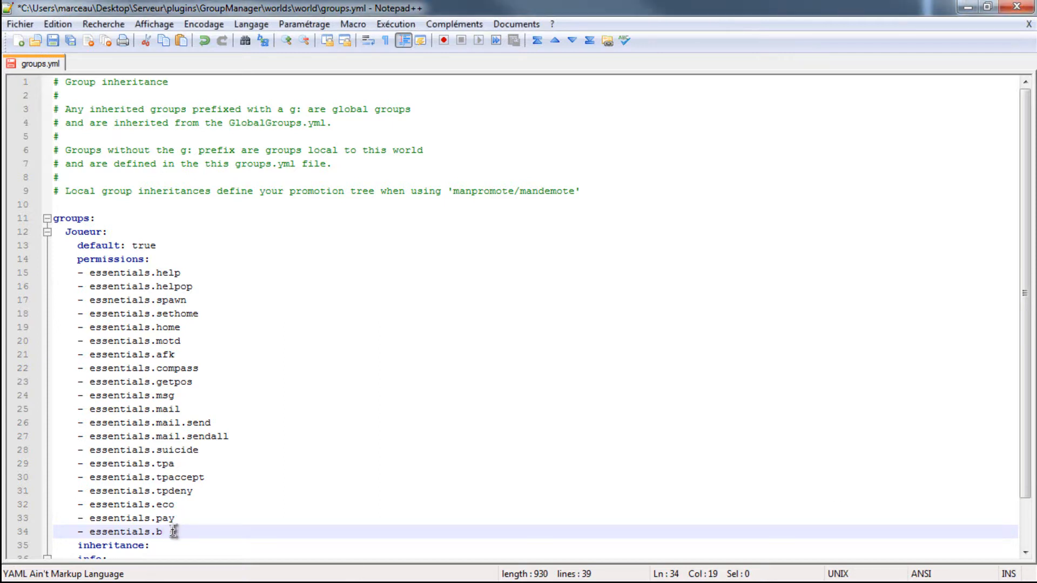
type("ance")
- Review the Joueur group's list of Essentials permissions from help to balance, along with its inheritance and info entries
scroll(411, 529, "down", 2)
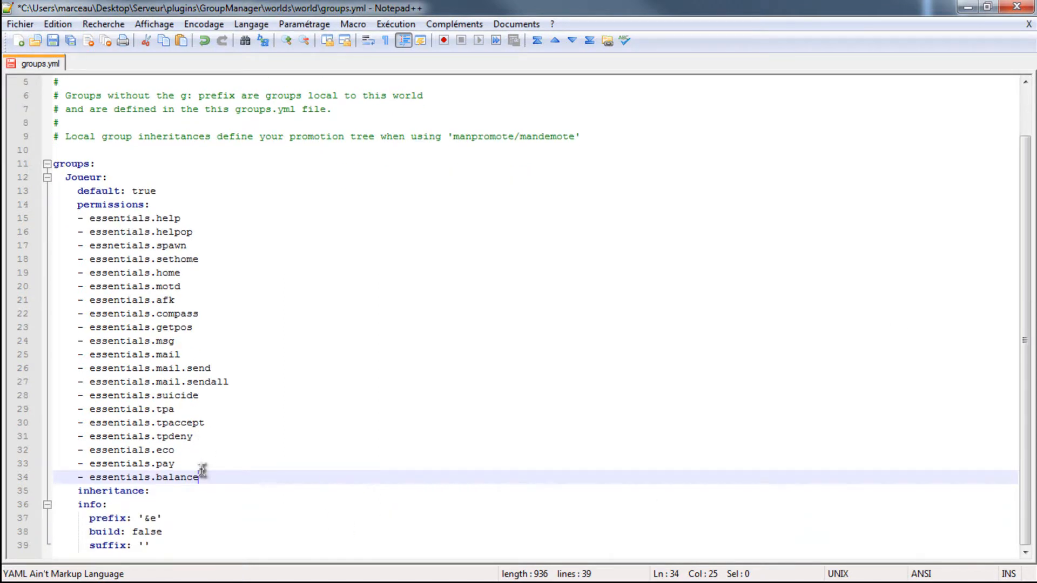
left_click_drag(213, 479, 6, 221)
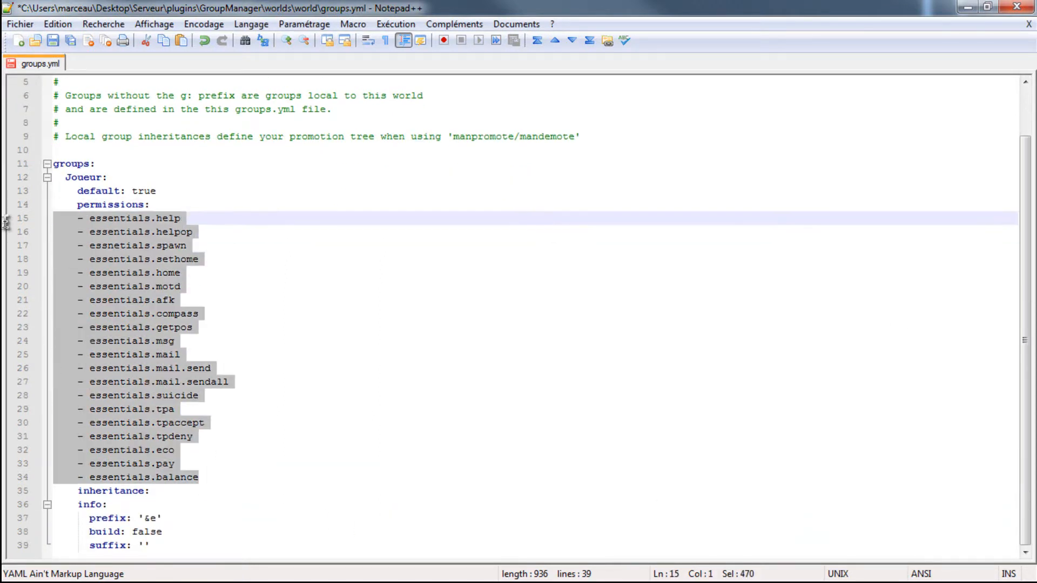
left_click(203, 219)
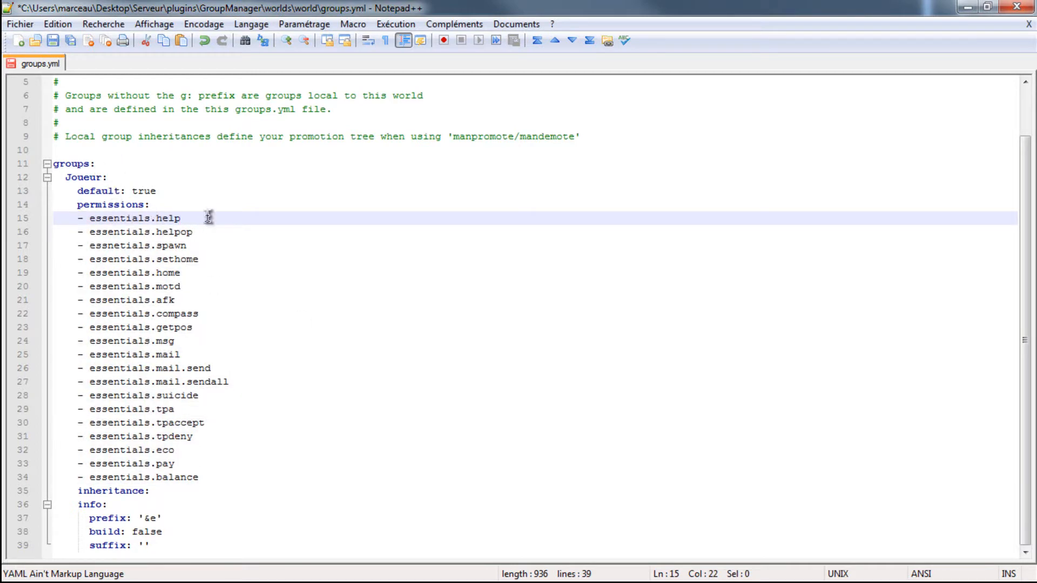
left_click(193, 480)
left_click(209, 464)
left_click(201, 447)
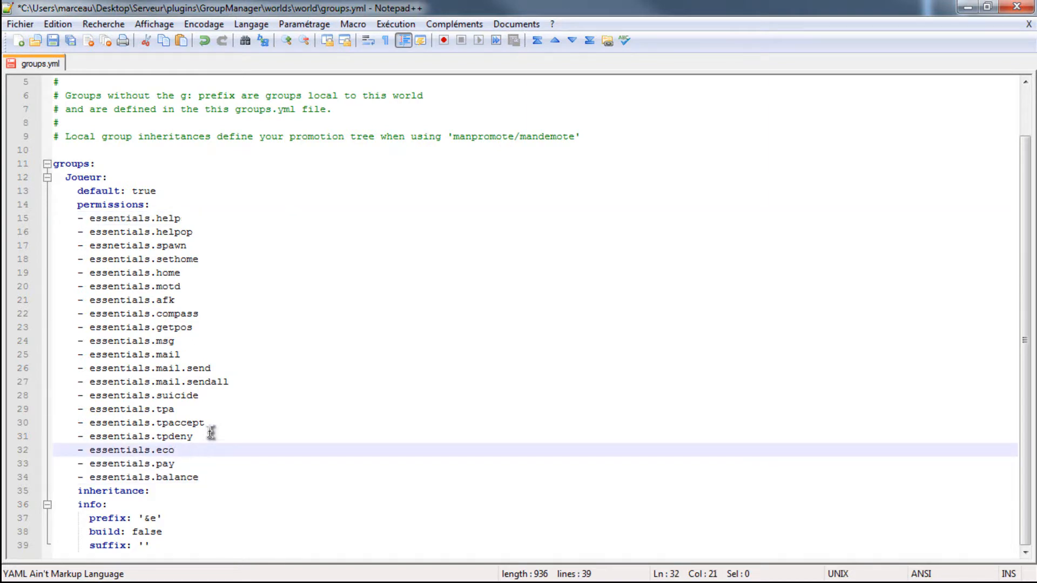
left_click(201, 436)
left_click(212, 422)
left_click(196, 409)
left_click(212, 395)
left_click(231, 369)
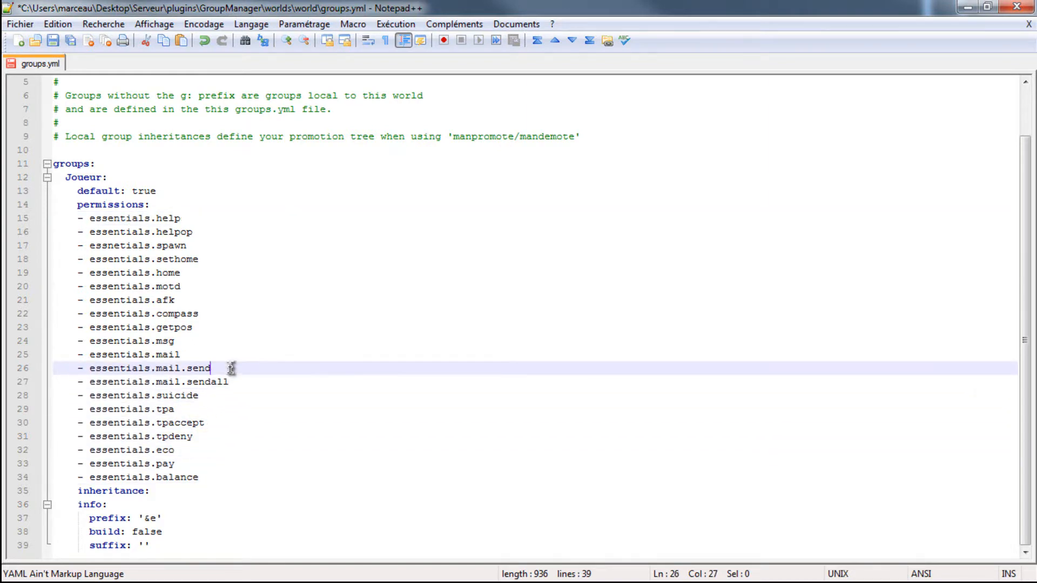
left_click(209, 343)
left_click(232, 356)
left_click(232, 327)
left_click(232, 314)
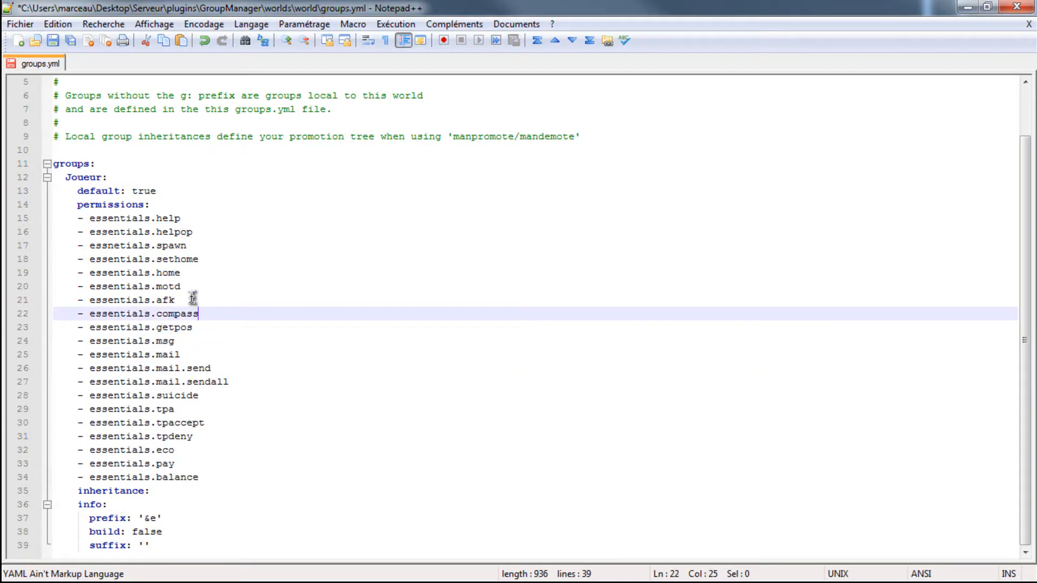
left_click(184, 300)
left_click(169, 491)
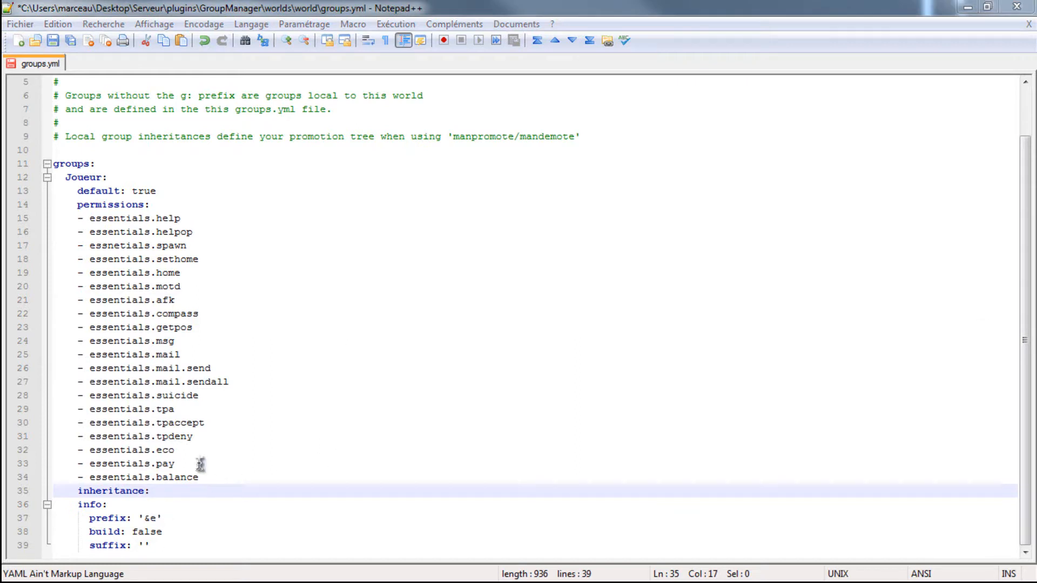
left_click(185, 503)
left_click(217, 490)
left_click(225, 463)
left_click(218, 474)
left_click(221, 440)
left_click(219, 425)
left_click(162, 493)
left_click(162, 503)
left_click(172, 492)
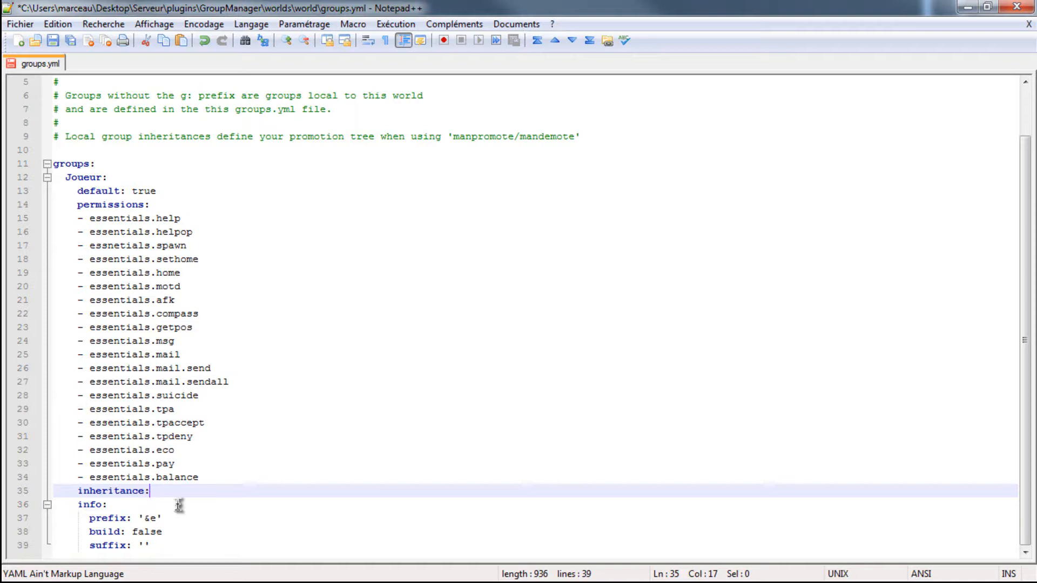
- Consult the forum's colour code table in Firefox for the Joueur group's prefix and return to groups.yml with the prefix at '&e'
left_click(159, 517)
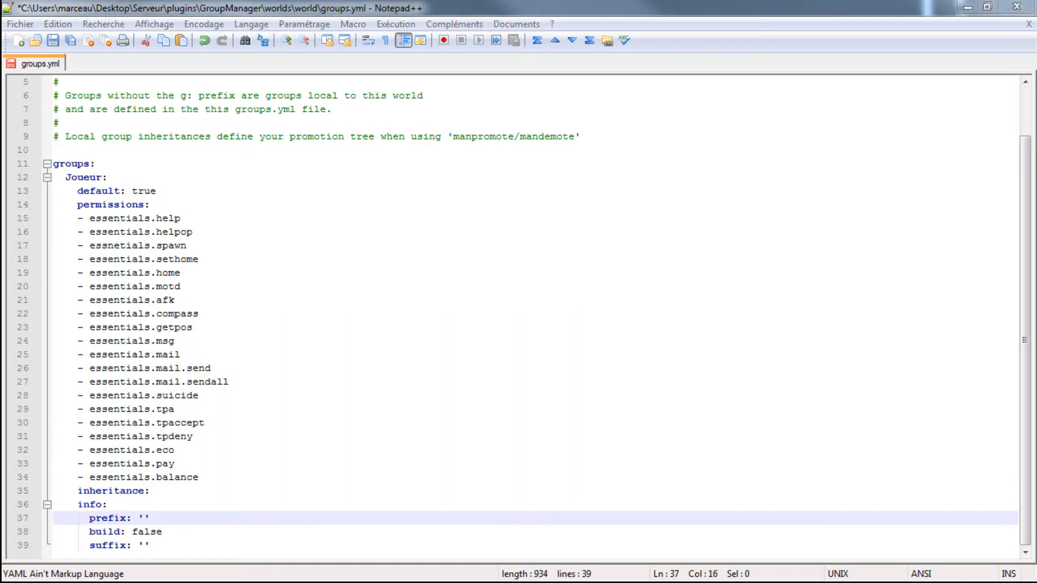
key("alt+Tab")
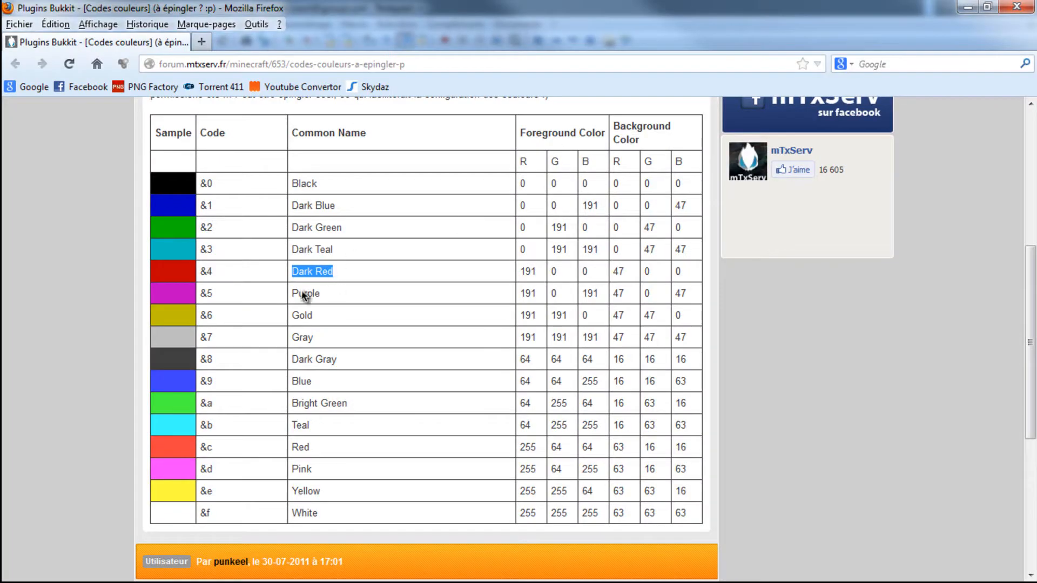
left_click(54, 390)
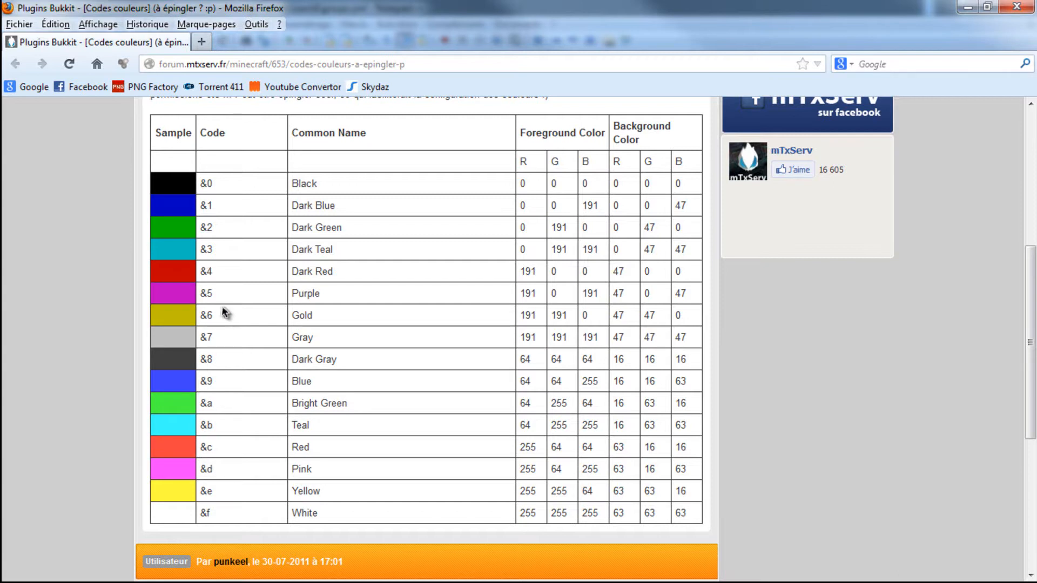
left_click(968, 6)
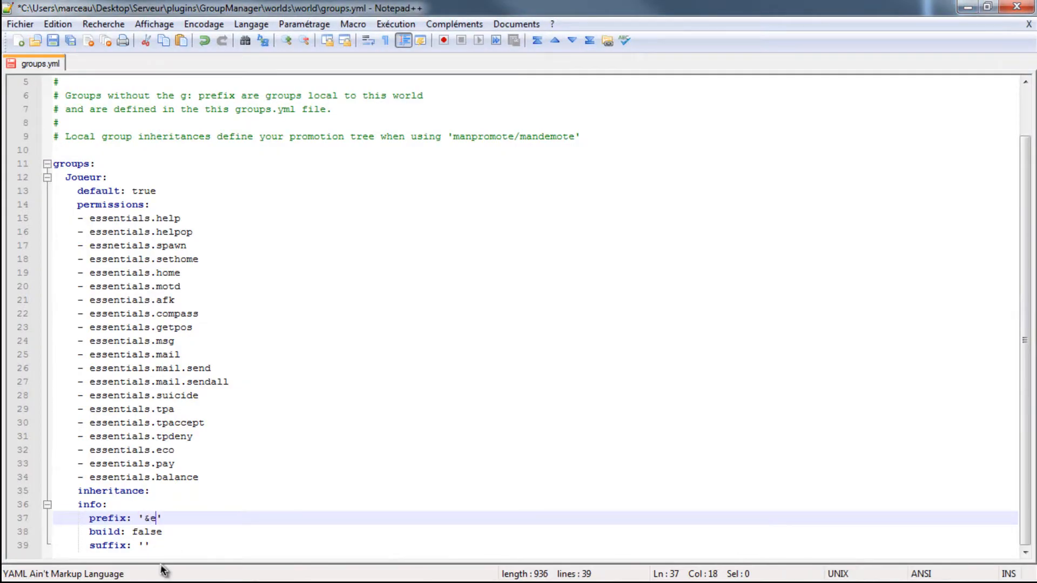
- Set the Joueur group's build option to true and save groups.yml
left_click(172, 531)
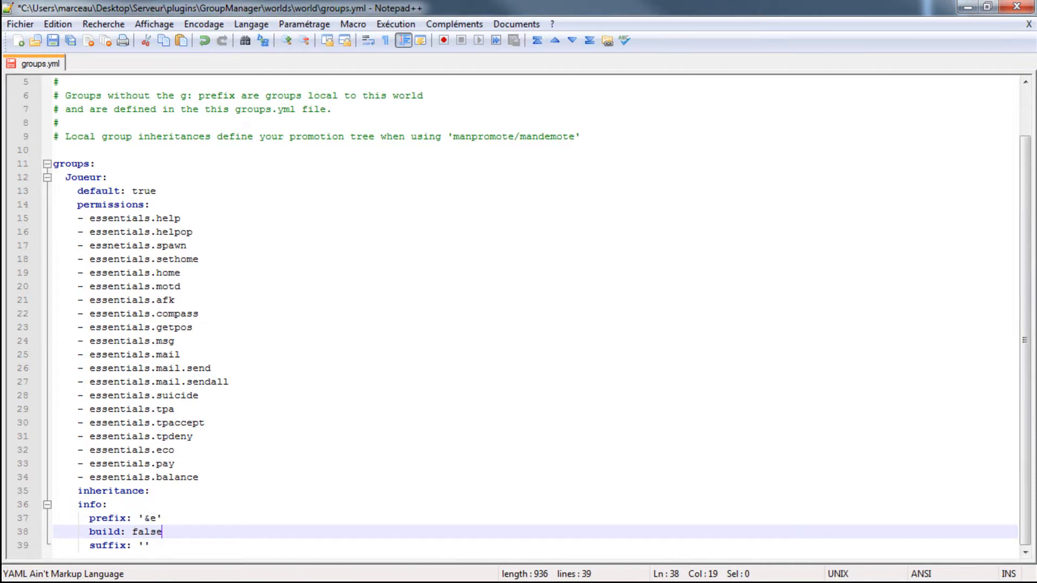
left_click(356, 529)
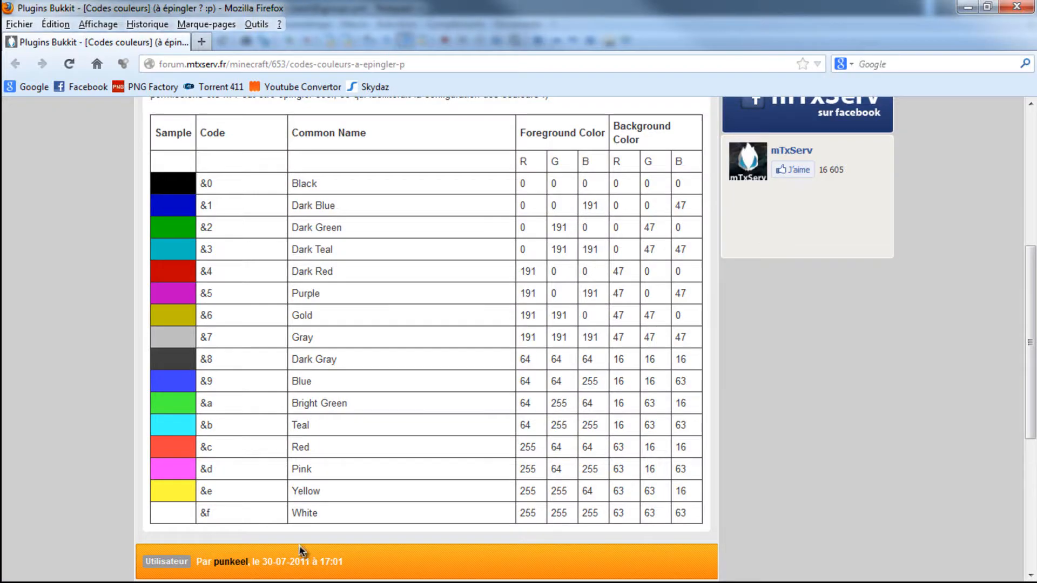
left_click(968, 6)
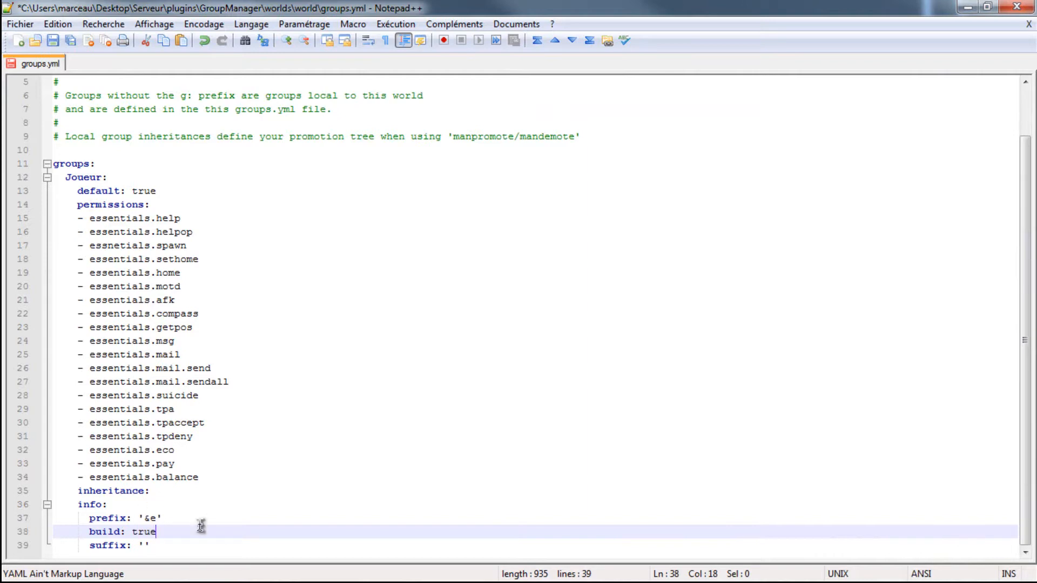
left_click(150, 547)
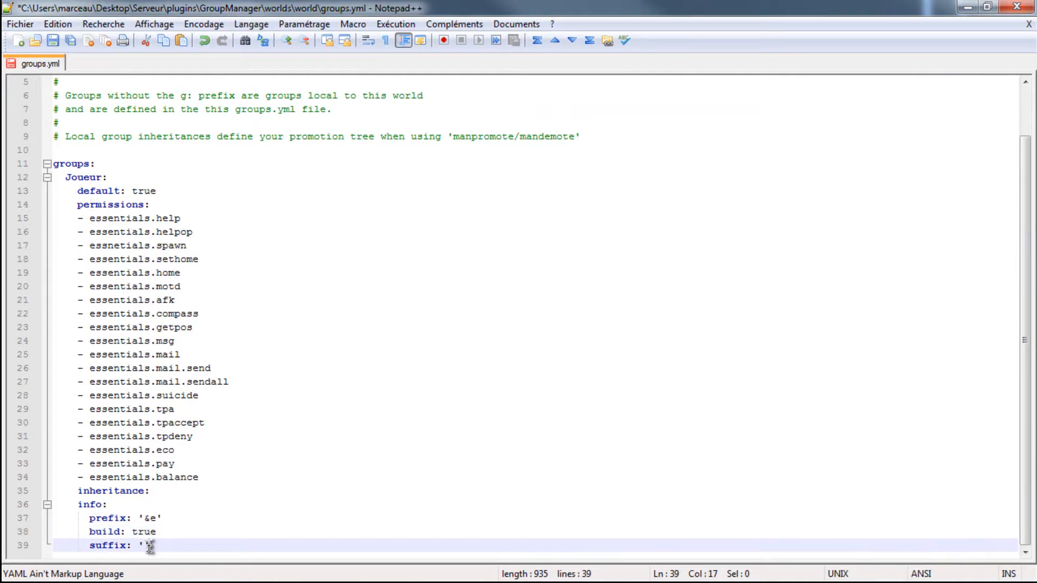
key("shift+Left")
key("shift+Left")
key("Right")
key("ctrl+s")
- Switch to the server console and run the reload command
left_click(962, 582)
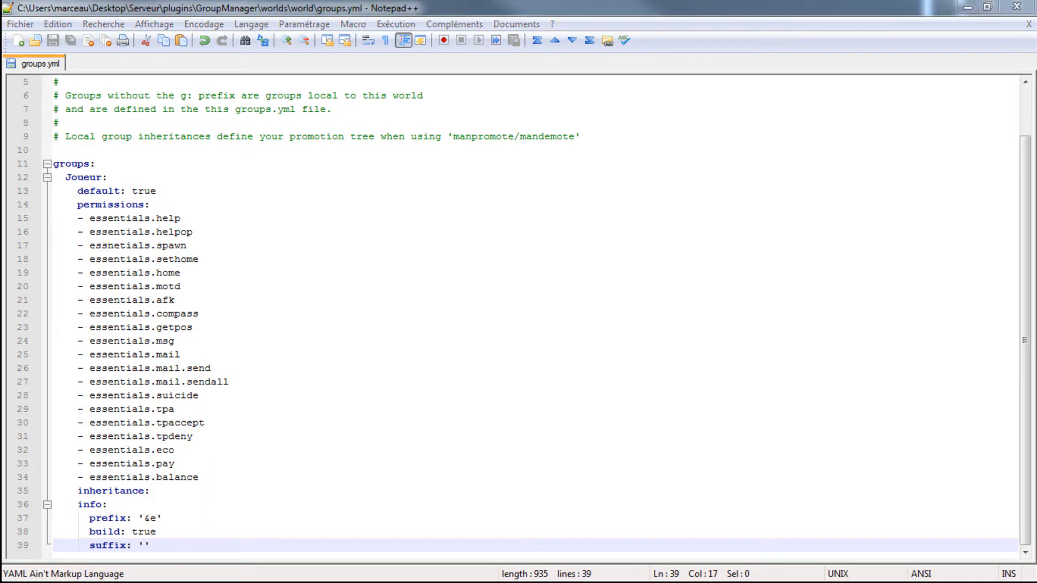
left_click(962, 572)
type("reload")
key("Return")
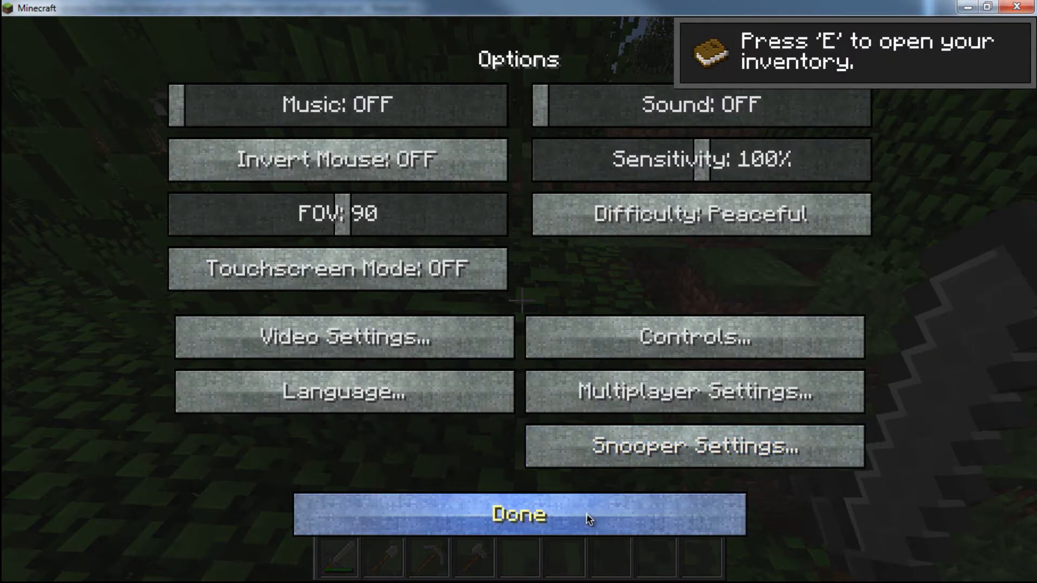
- Assign the player to the joueur group by running manuadd with the player's username in the server console
left_click(585, 513)
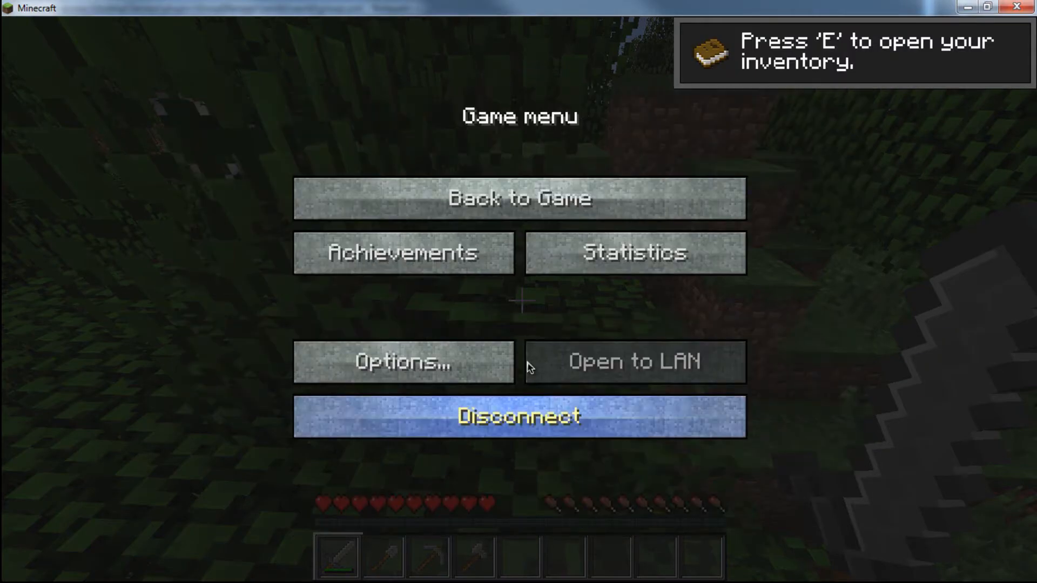
left_click(562, 200)
key("Escape")
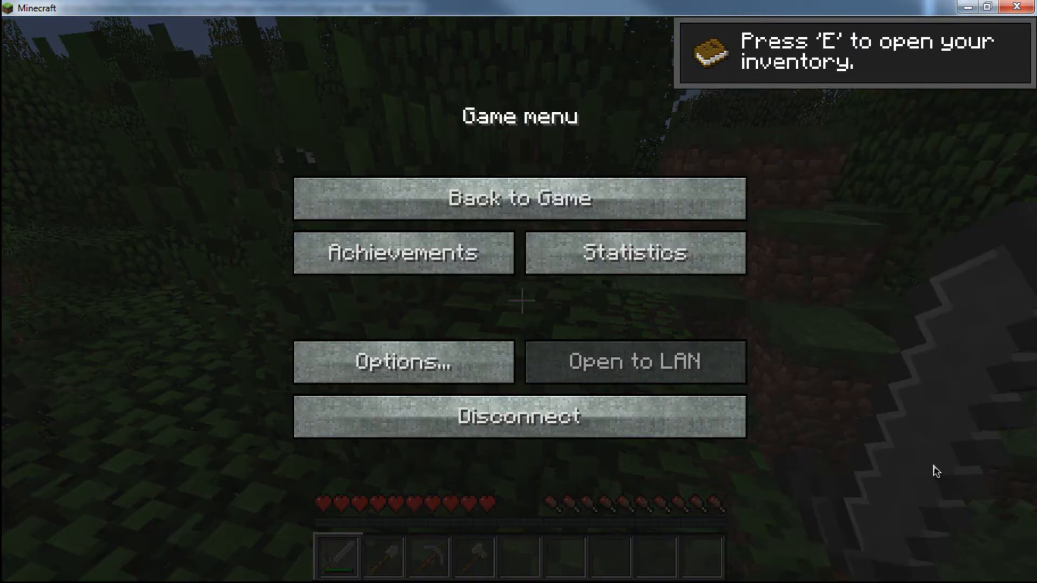
key("alt+Tab")
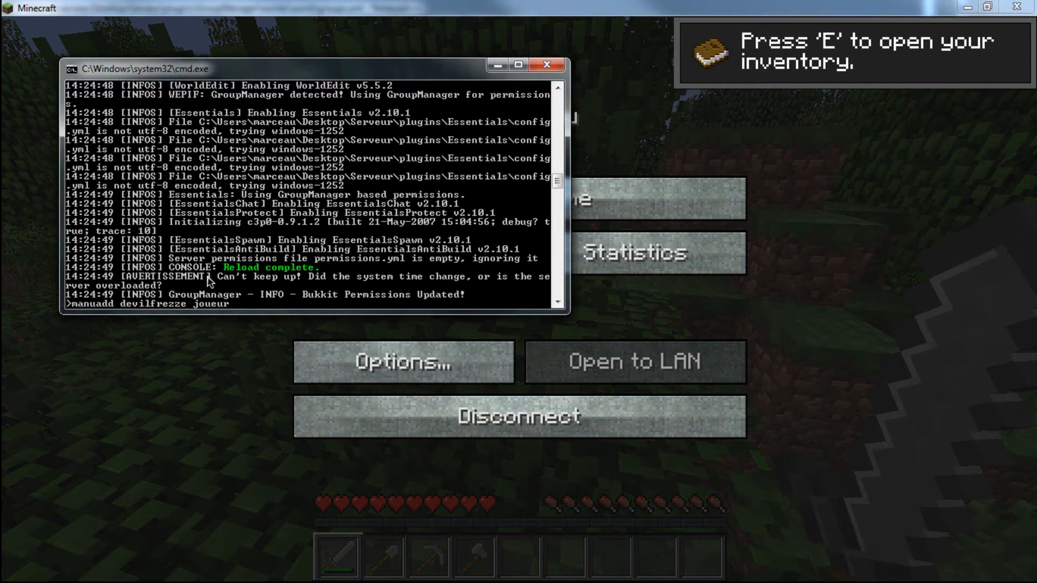
key("Return")
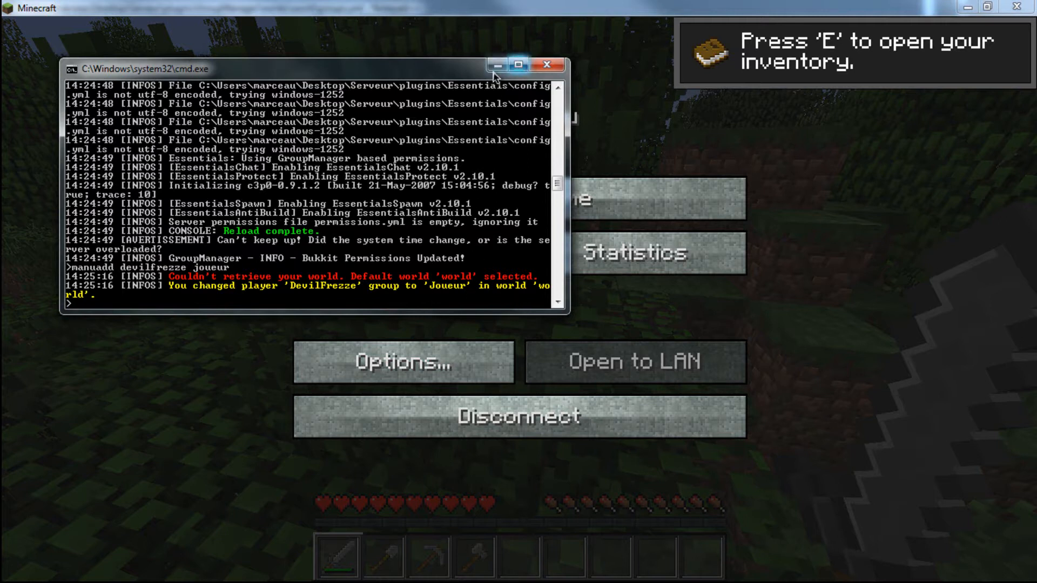
left_click(494, 68)
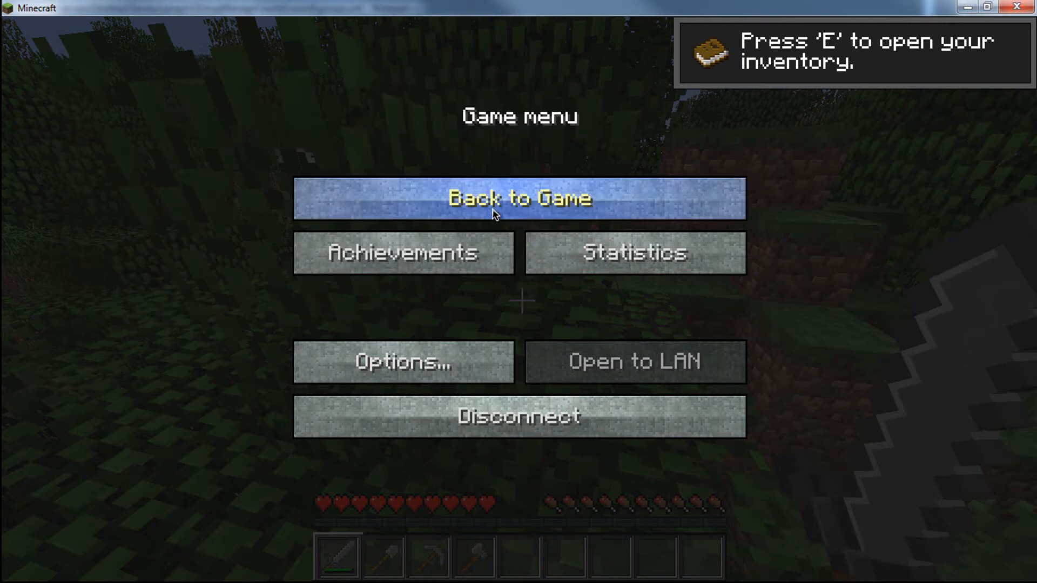
- Resume the Minecraft game, walk through the trees and strike leaves to test the player's building rights
left_click(494, 214)
key("w")
key("space")
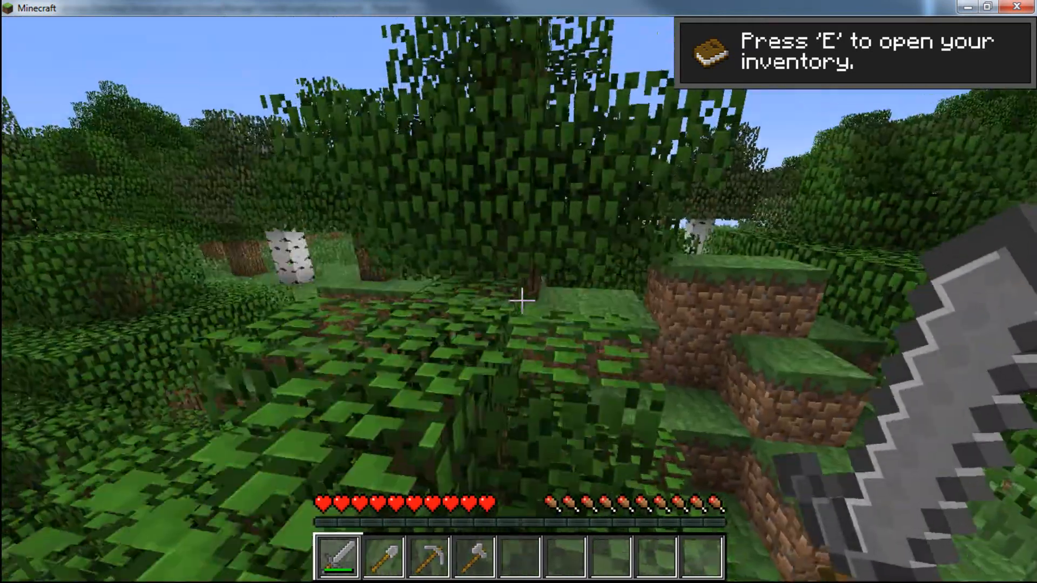
key("w")
left_click(521, 300)
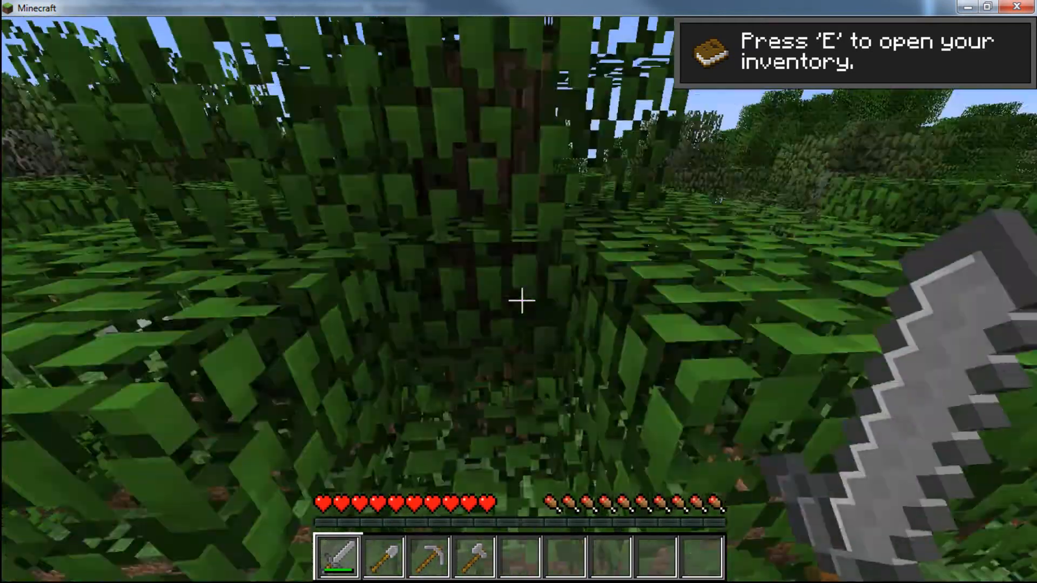
key("w")
left_click(521, 300)
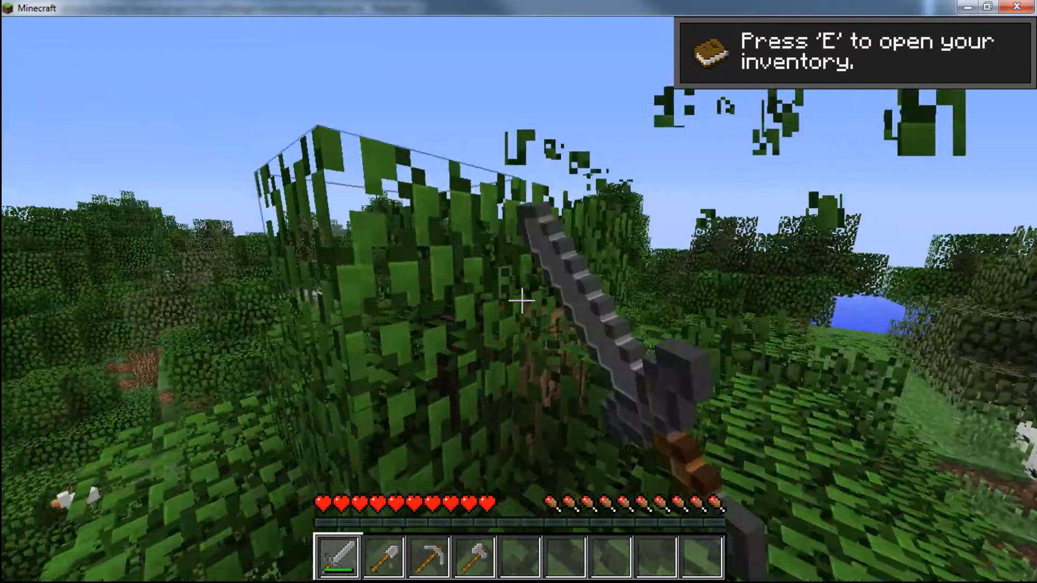
scroll(522, 300, "down", 4)
key("w")
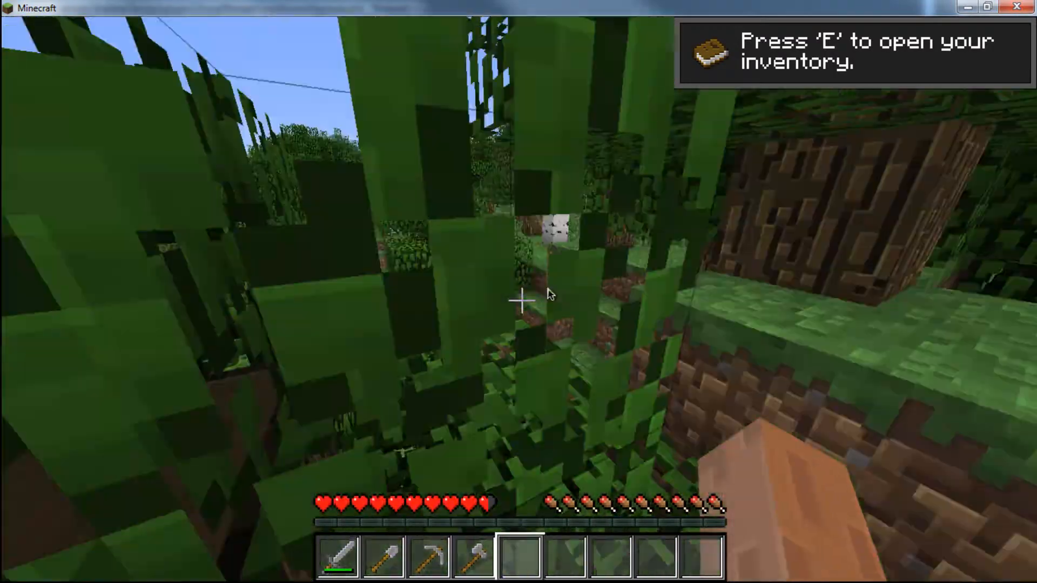
- List the commands available to the player in the game chat with /help
key("slash")
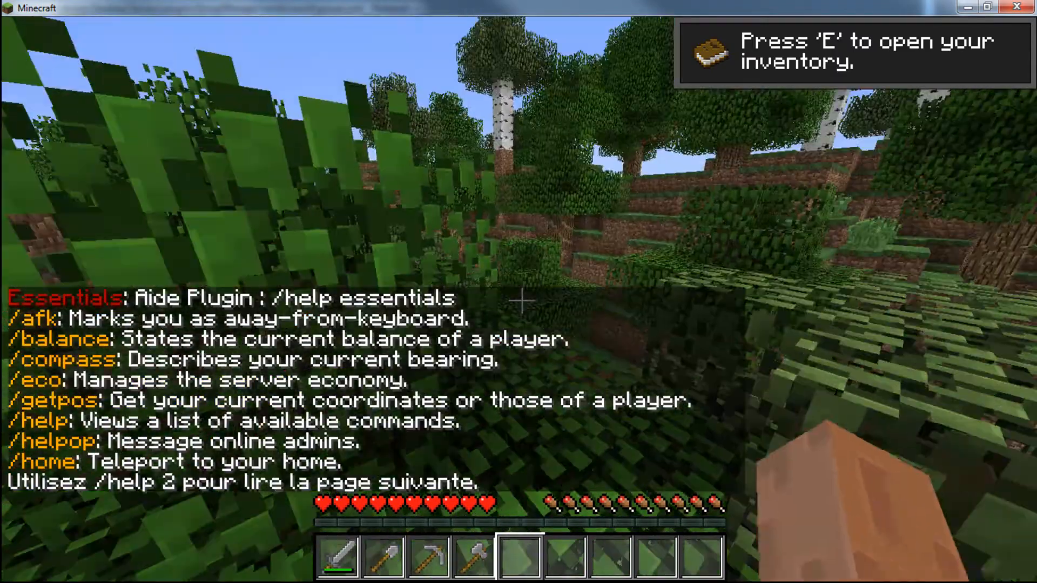
- Display the second page of available commands in the game chat with /help 2
key("slash")
key("t")
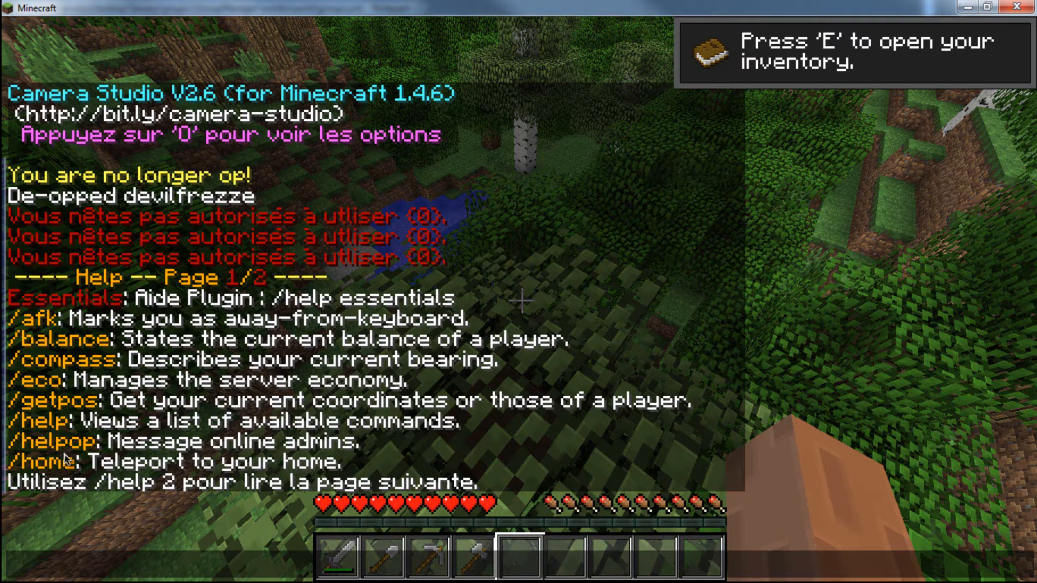
type("help")
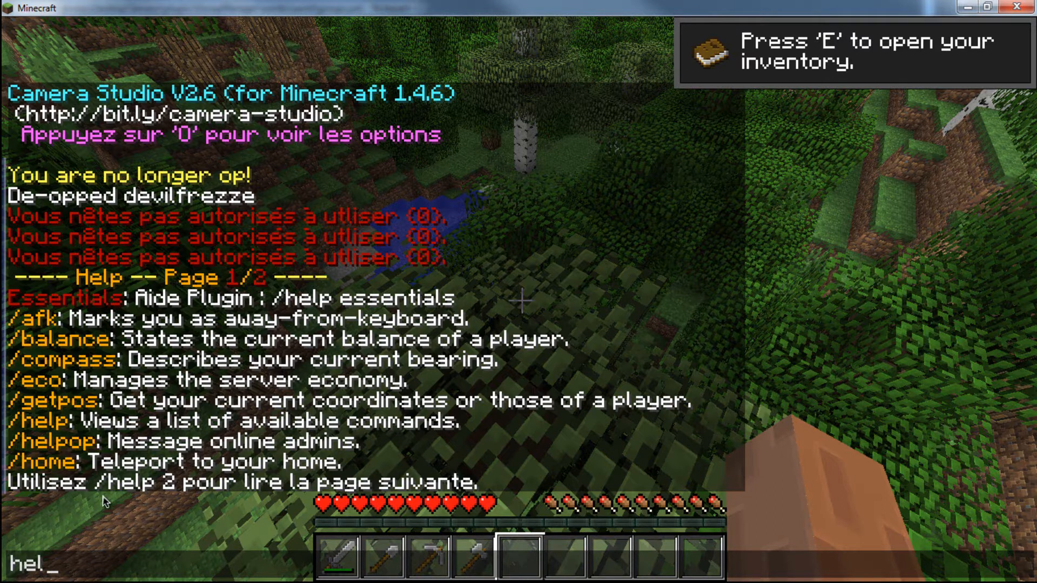
key("BackSpace")
key("BackSpace")
key("BackSpace")
key("BackSpace")
key("Up")
type("2")
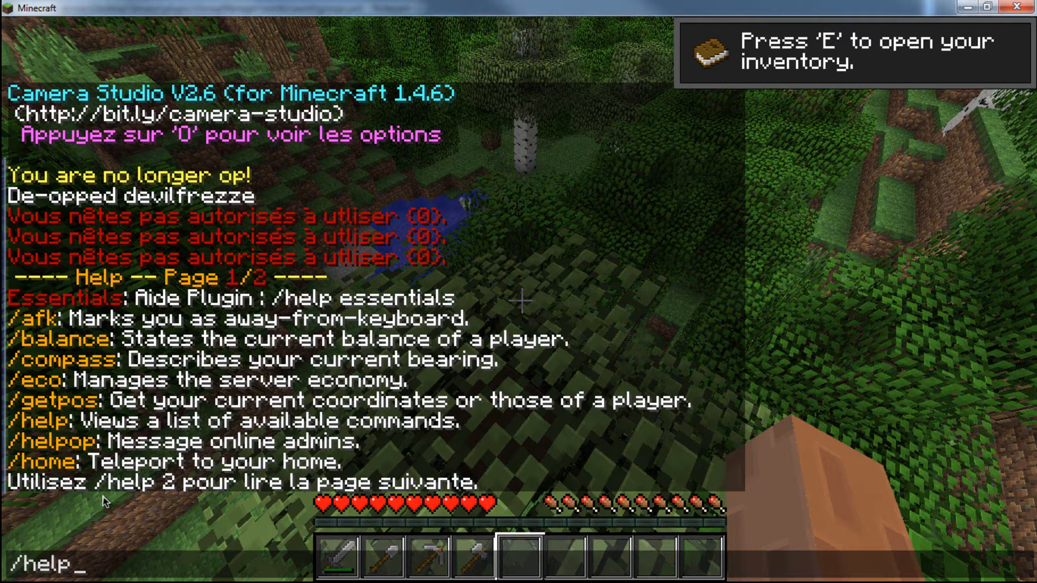
key("BackSpace")
type("2")
key("Return")
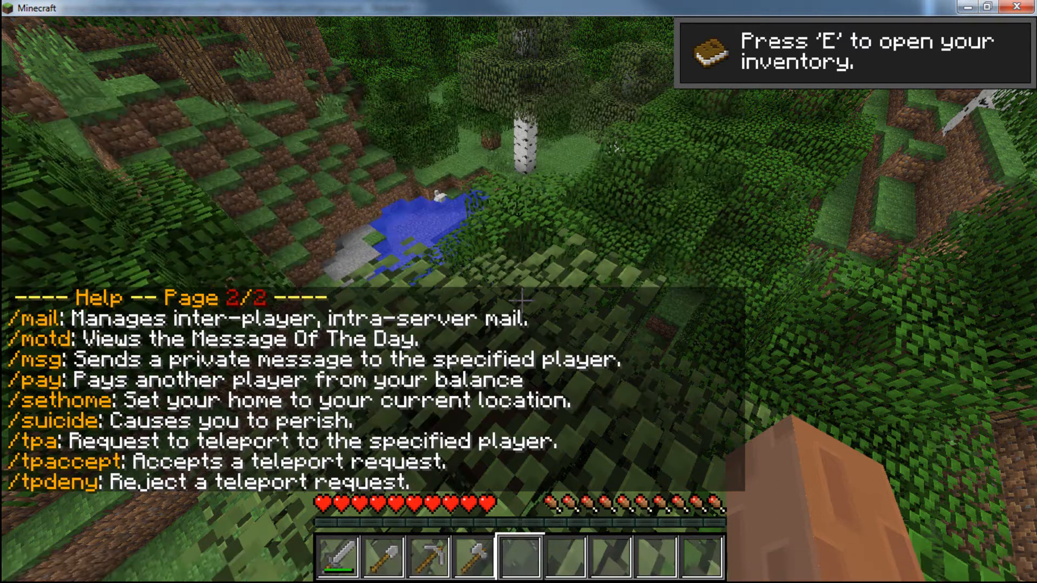
key("t")
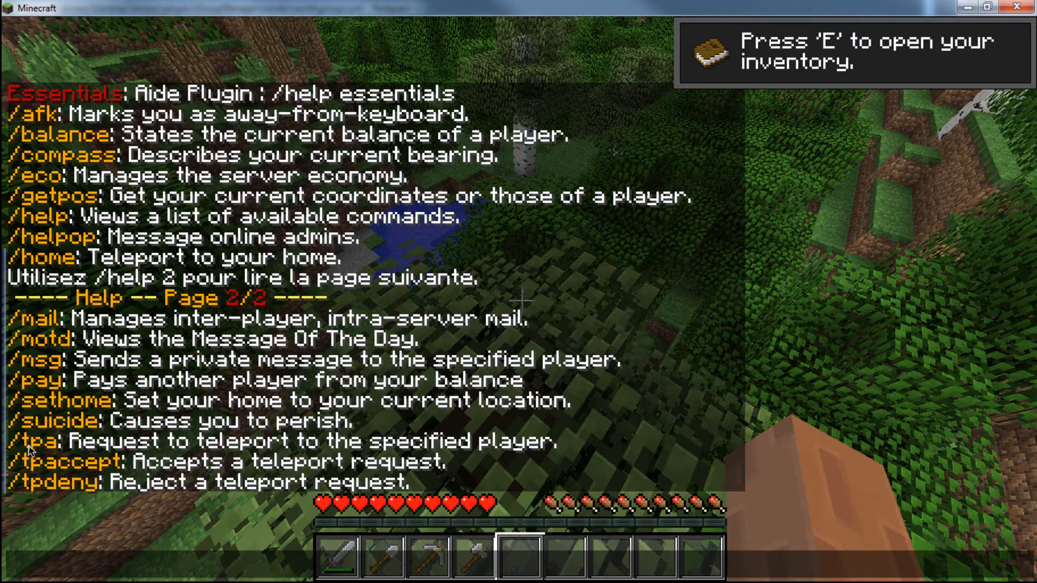
key("Escape")
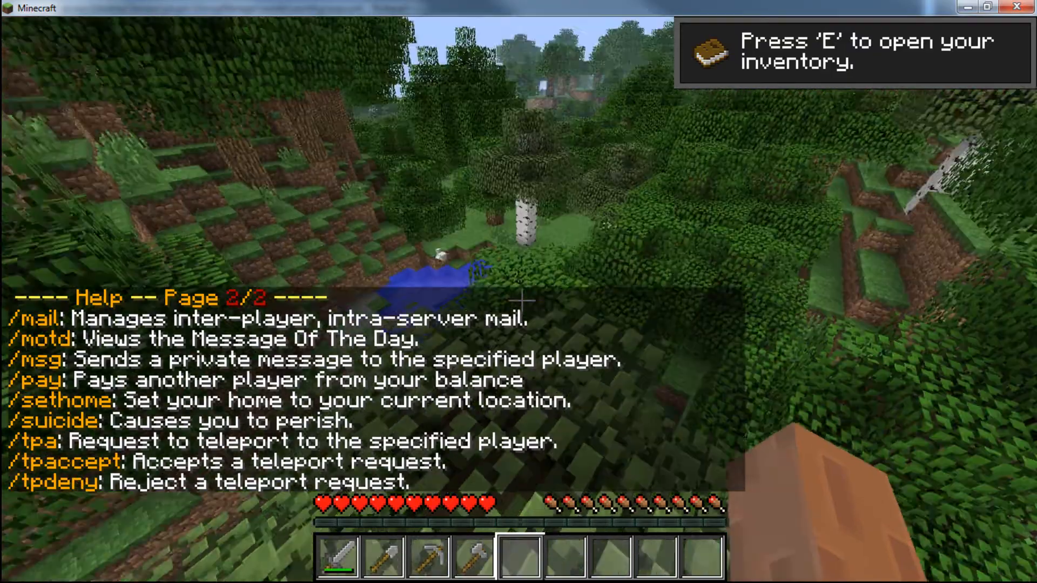
- Pause the game, switch to groups.yml in Notepad++ and paste a copy of the whole Joueur group block at the end of the file
key("Escape")
key("Escape")
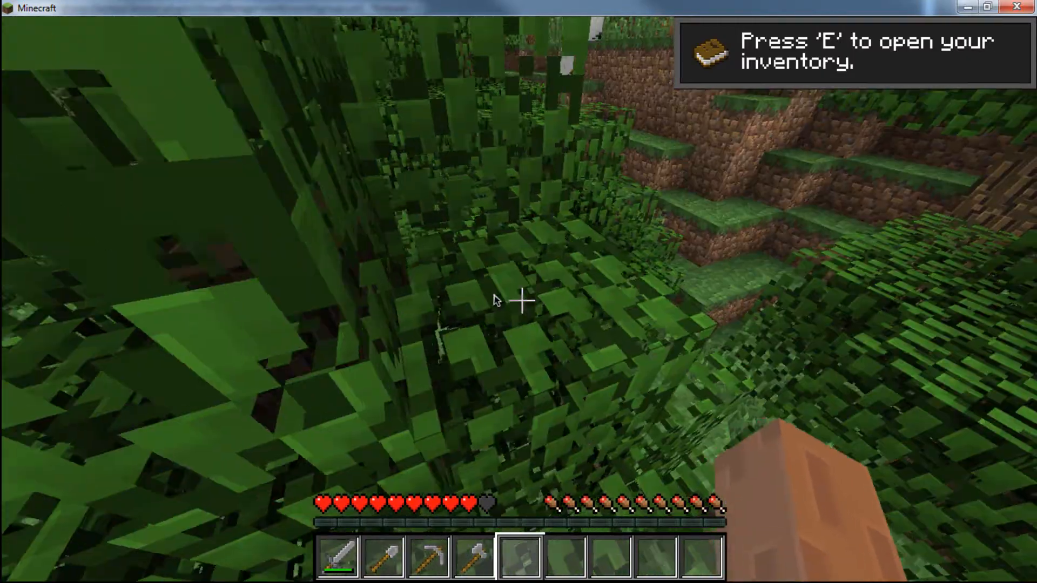
key("Escape")
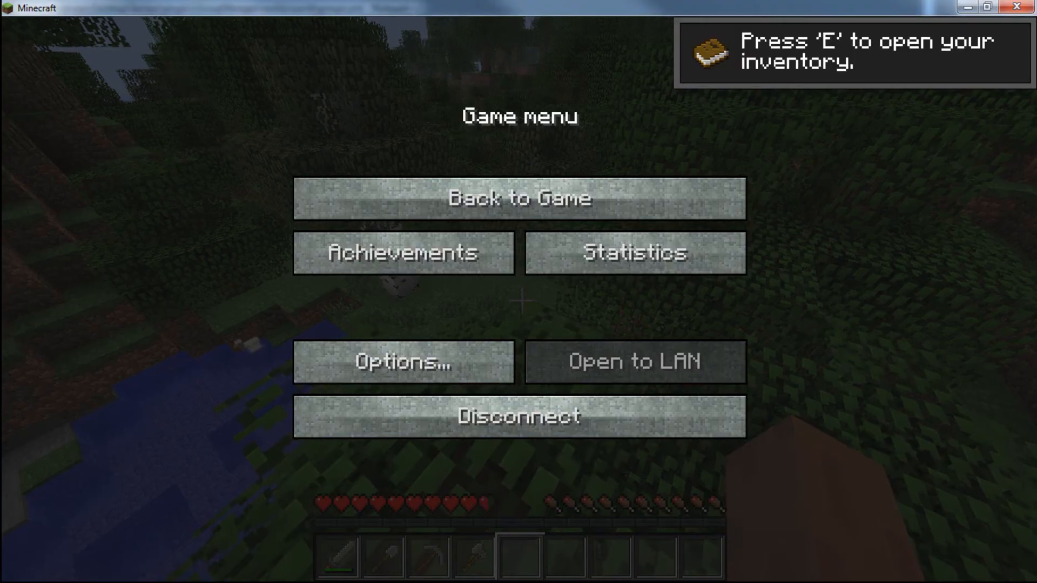
key("alt+Tab")
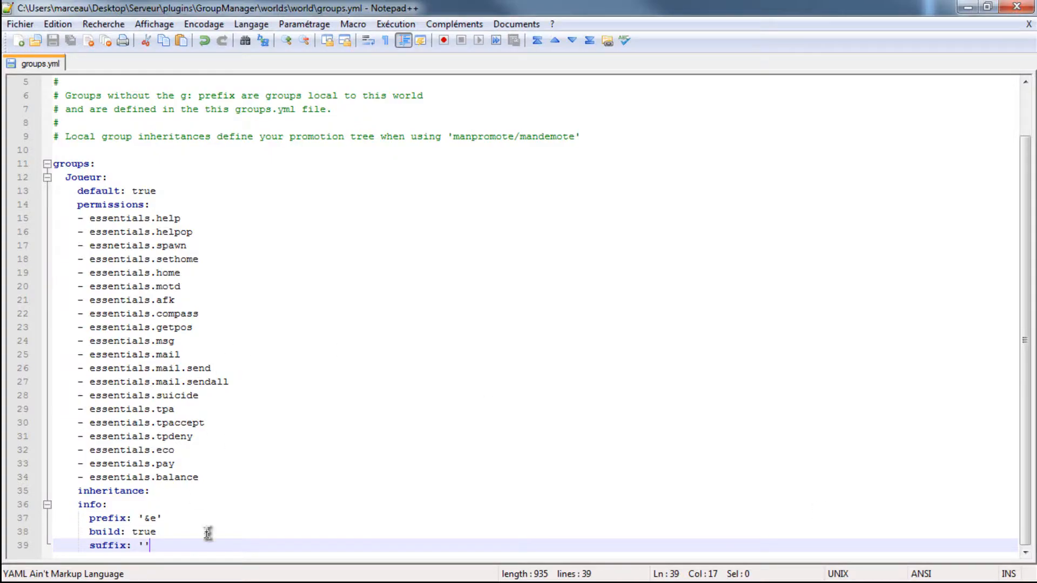
left_click_drag(176, 546, 22, 178)
key("ctrl+c")
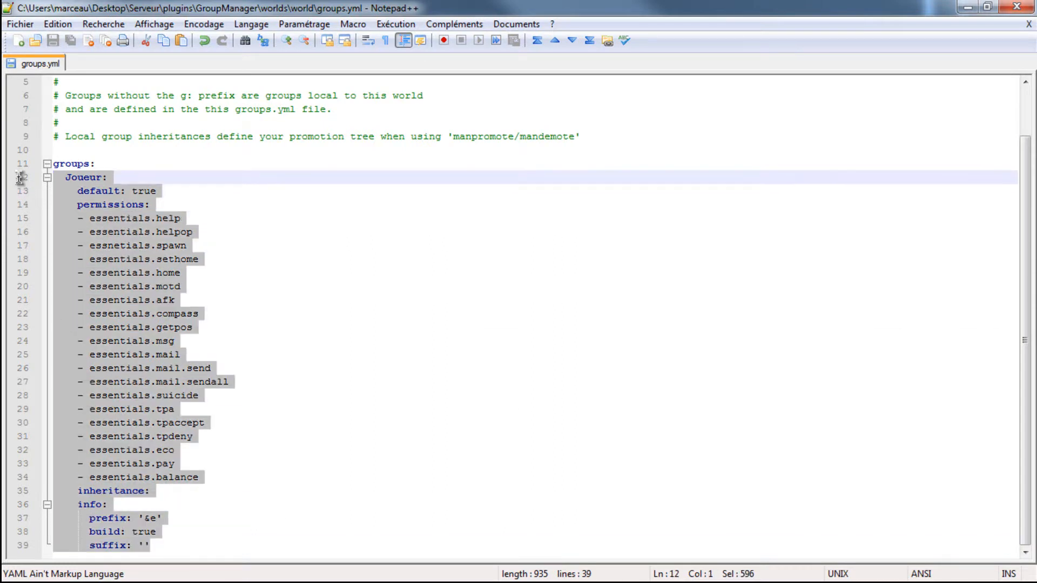
left_click(150, 556)
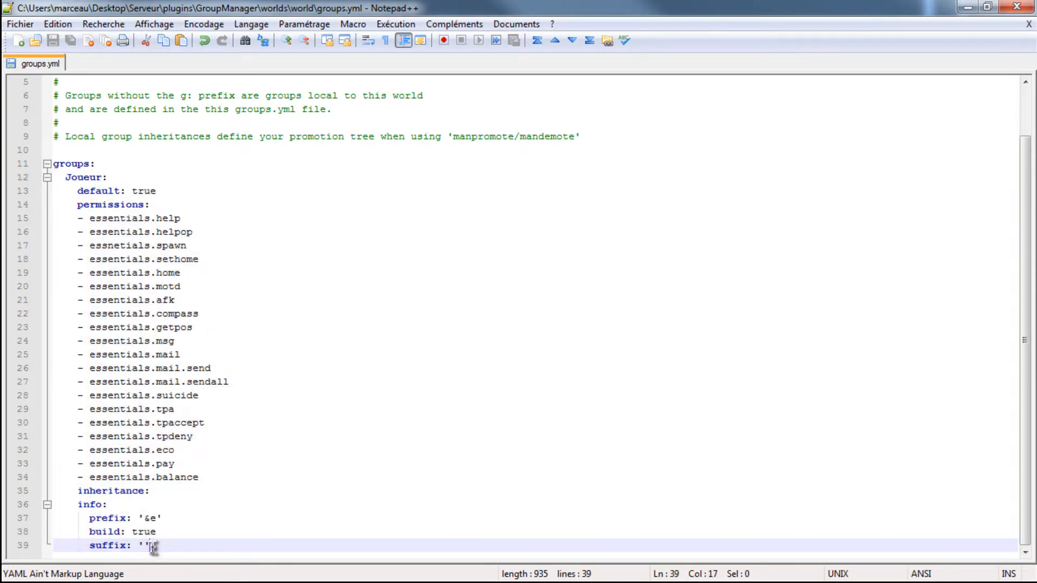
key("Return")
key("BackSpace")
key("BackSpace")
key("BackSpace")
key("BackSpace")
key("BackSpace")
key("BackSpace")
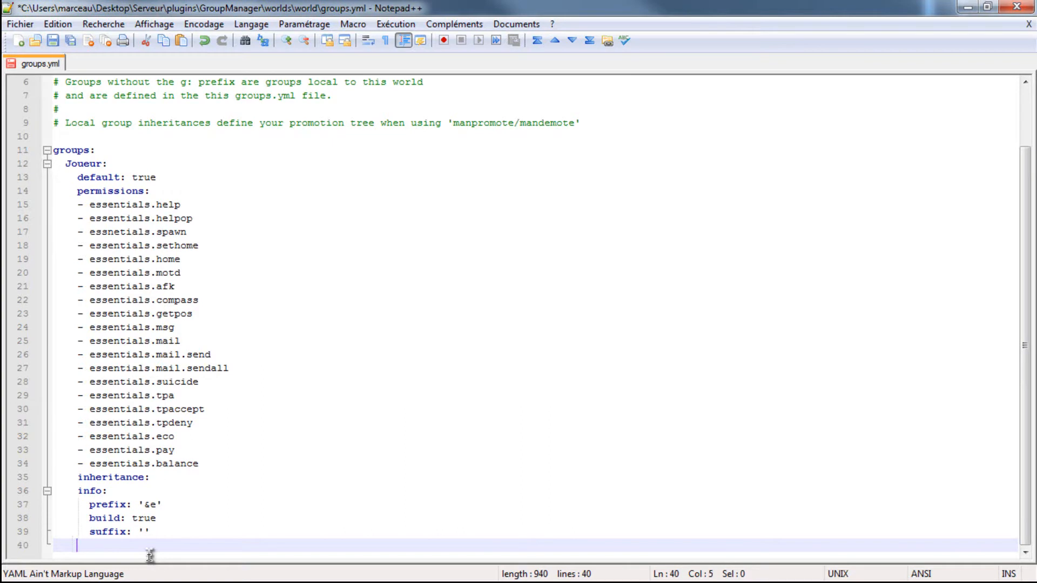
key("ctrl+v")
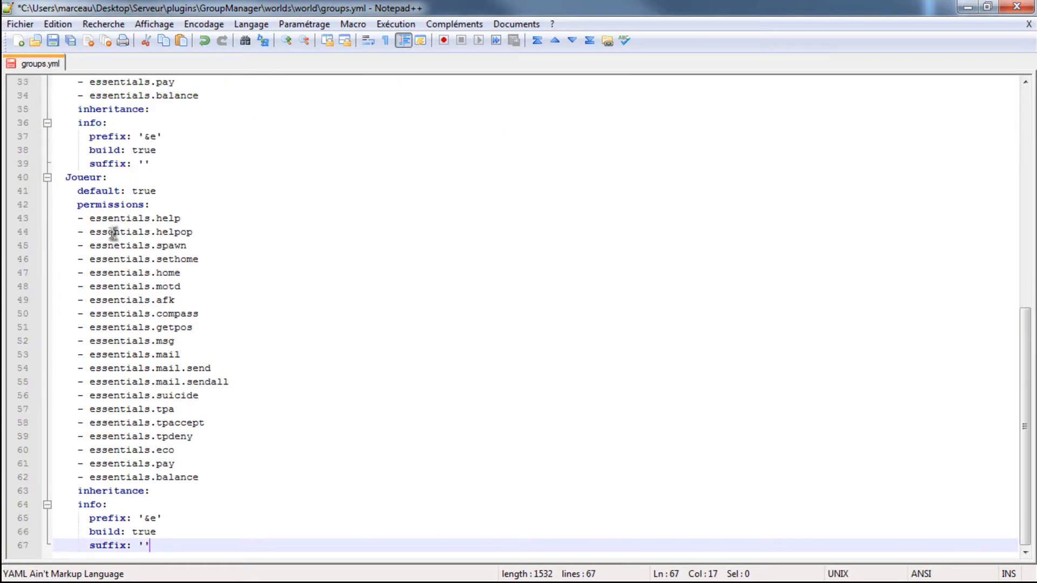
- Rename the copied Joueur group on line 40 of groups.yml to Builder
left_click(96, 173)
key("BackSpace")
key("BackSpace")
key("BackSpace")
key("BackSpace")
key("BackSpace")
key("BackSpace")
type("Builder")
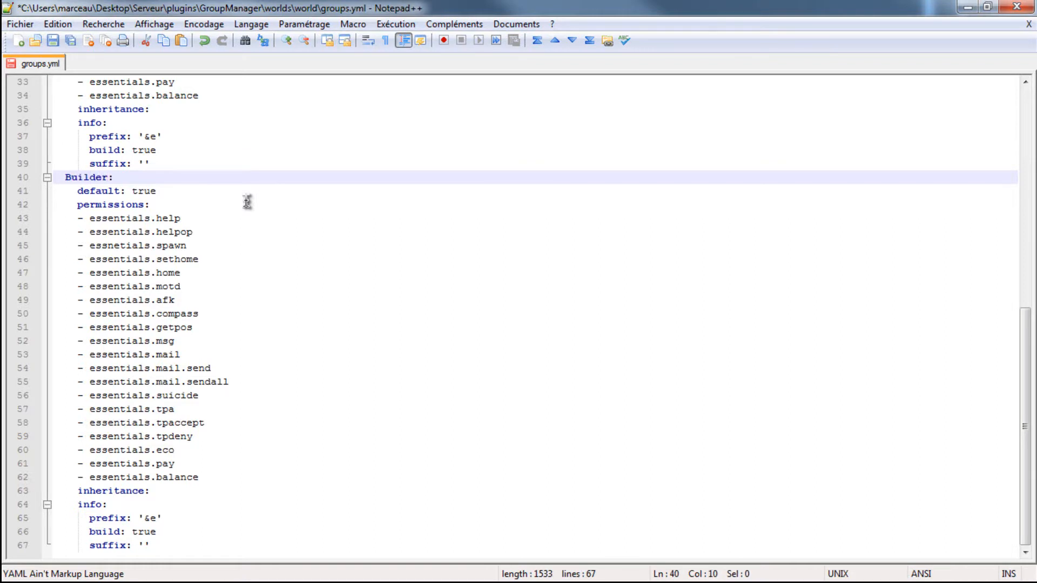
- Set the Builder group's default value to false
left_click(168, 190)
key("BackSpace")
key("BackSpace")
key("BackSpace")
key("BackSpace")
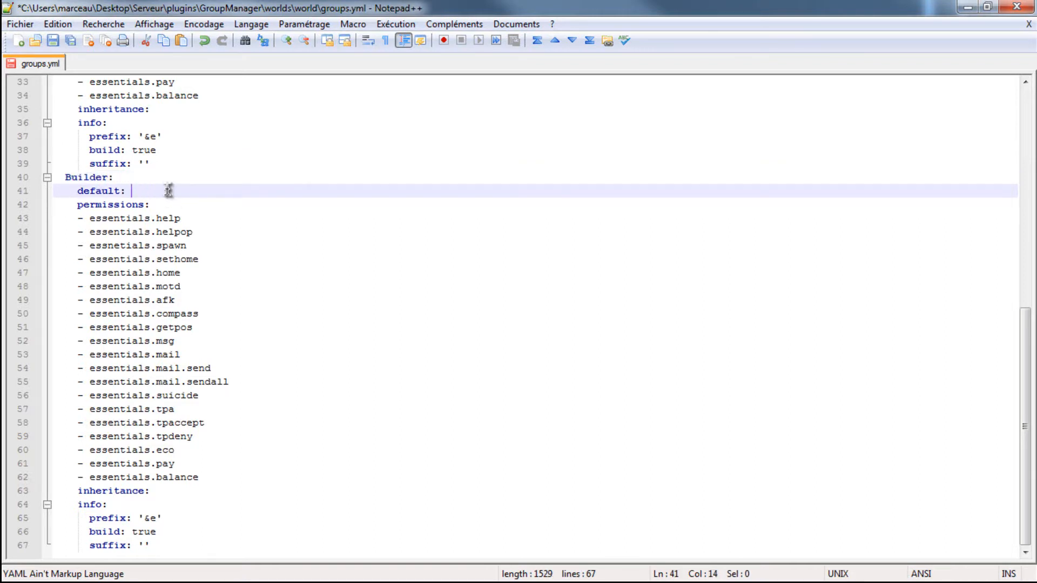
type("false")
- Add the permissions essentials.fly and essentials.item to the end of the Builder group's permission list
left_click_drag(218, 481, 49, 221)
left_click(210, 490)
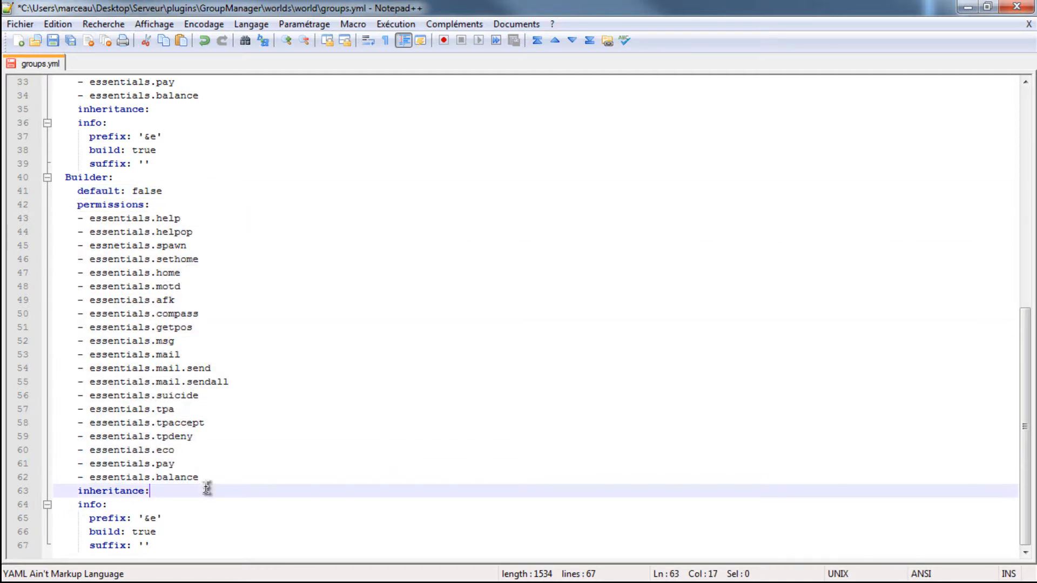
left_click(214, 478)
key("Return")
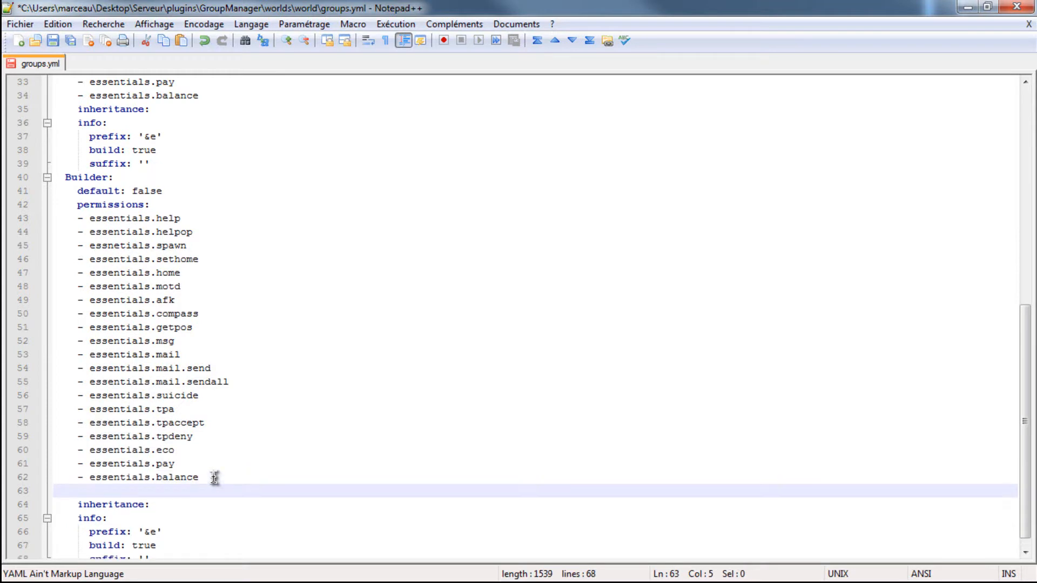
type("- essentials.fly")
key("Return")
type("- essentials.item")
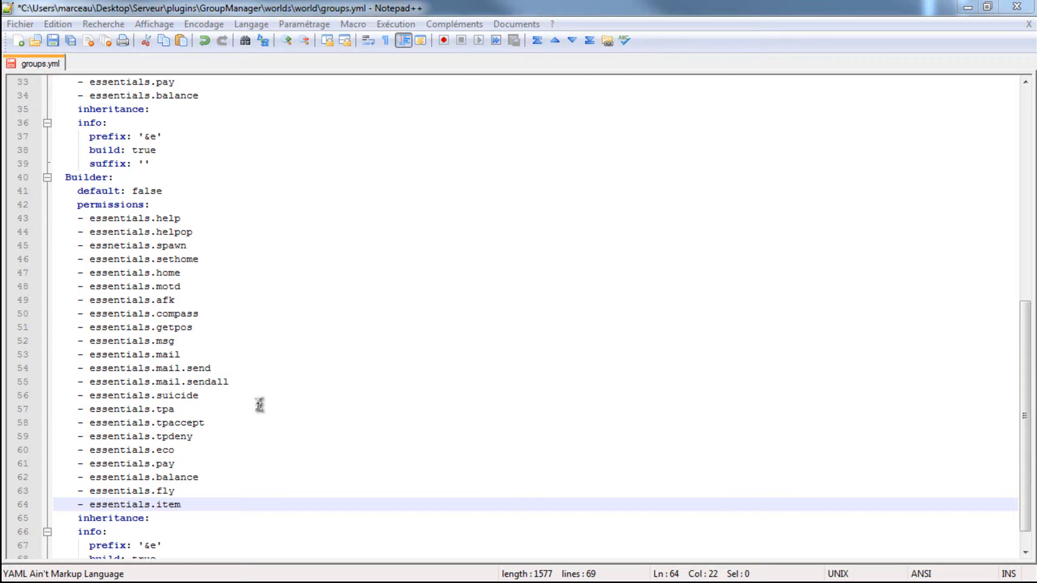
left_click(188, 505)
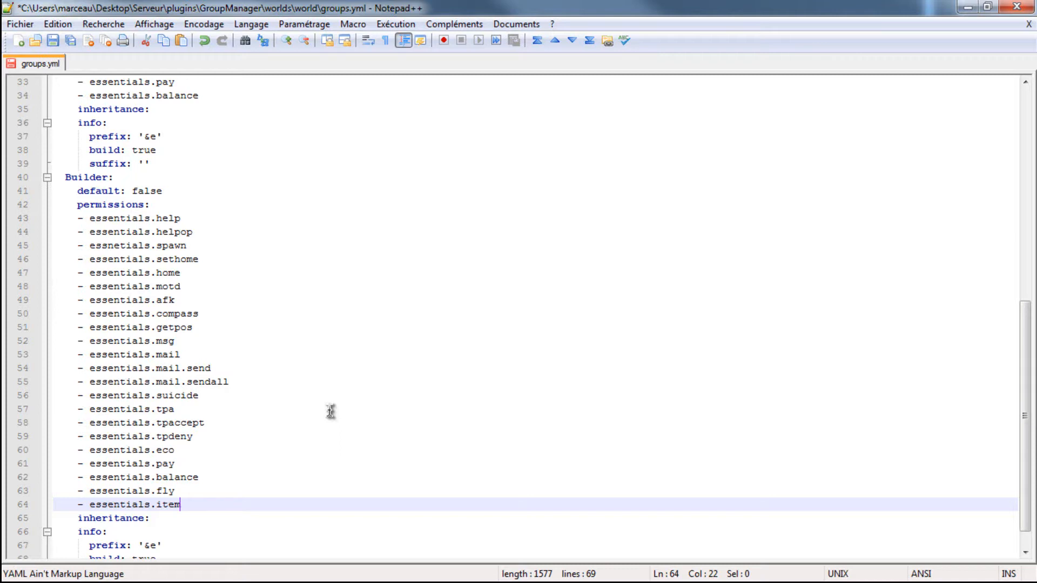
- Insert the colour code &b at the start of the Builder group's prefix and check the colour code table in Firefox
scroll(247, 384, "down", 1)
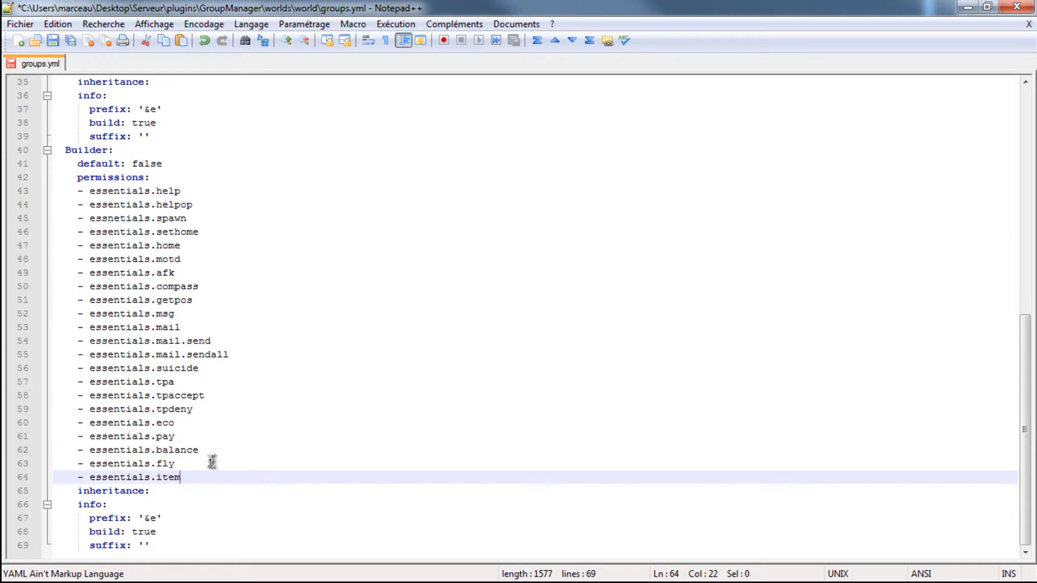
left_click(158, 517)
key("Left")
type("é&")
key("BackSpace")
key("BackSpace")
type("&b")
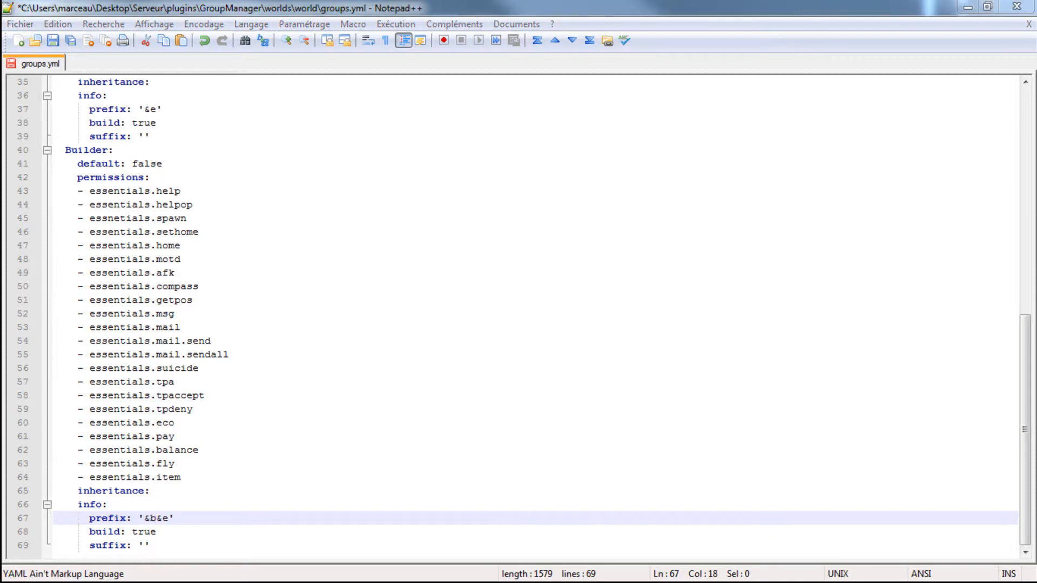
key("alt+Tab")
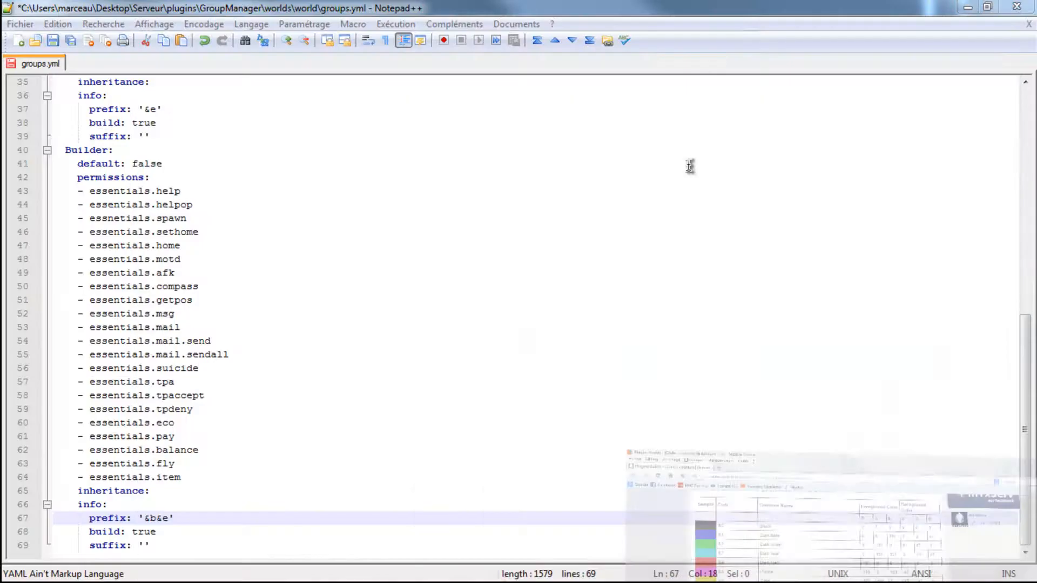
left_click(967, 6)
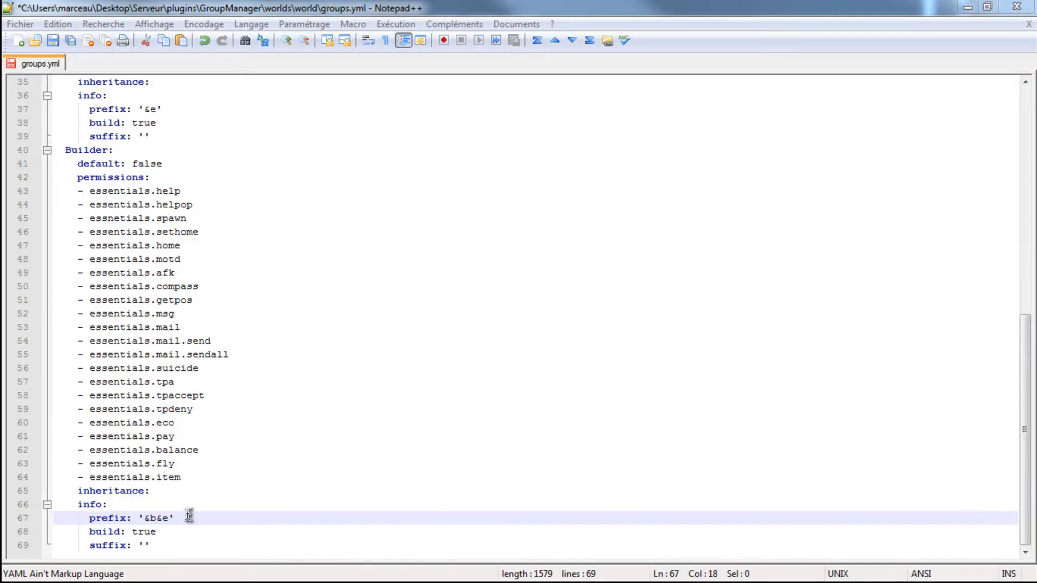
- Complete the Builder group's prefix as '&bBuilder &e' and save groups.yml
left_click(161, 518)
key("Left")
type("Builder")
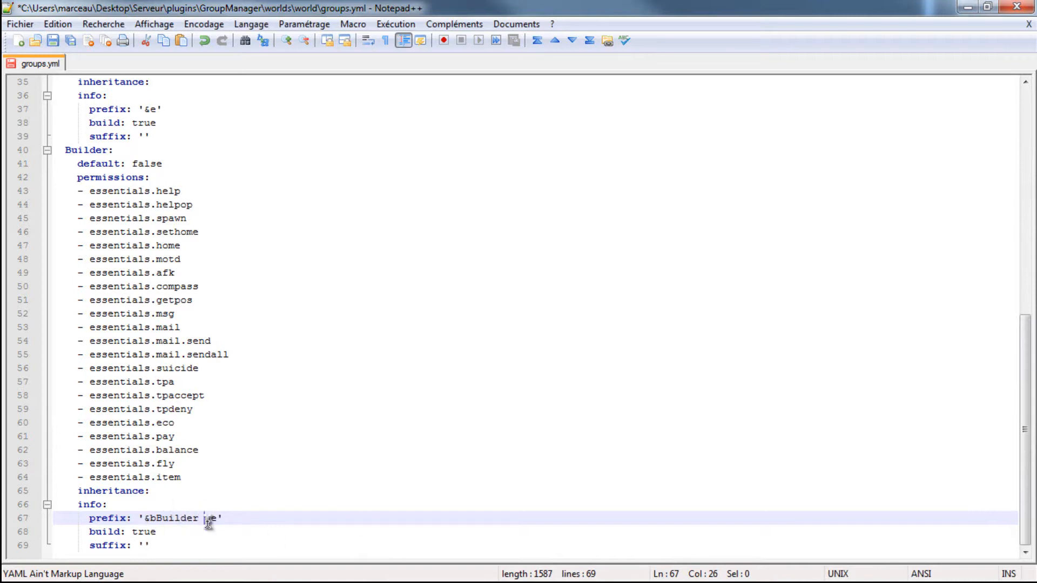
left_click_drag(206, 518, 219, 518)
scroll(162, 363, "up", 4)
scroll(146, 319, "down", 4)
key("ctrl+s")
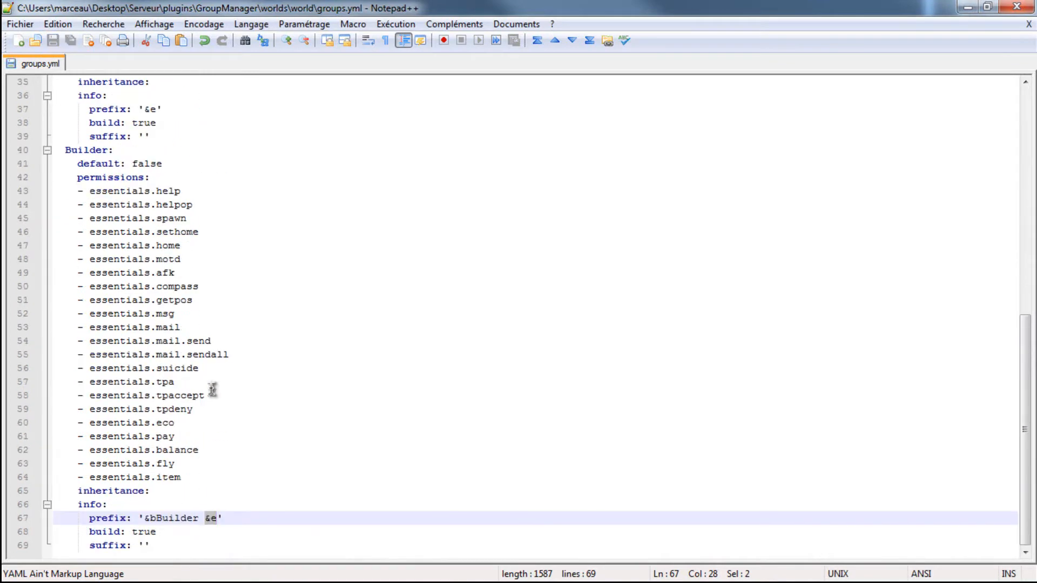
- Switch to the server console and reload the server to apply the new Builder group
left_click(486, 582)
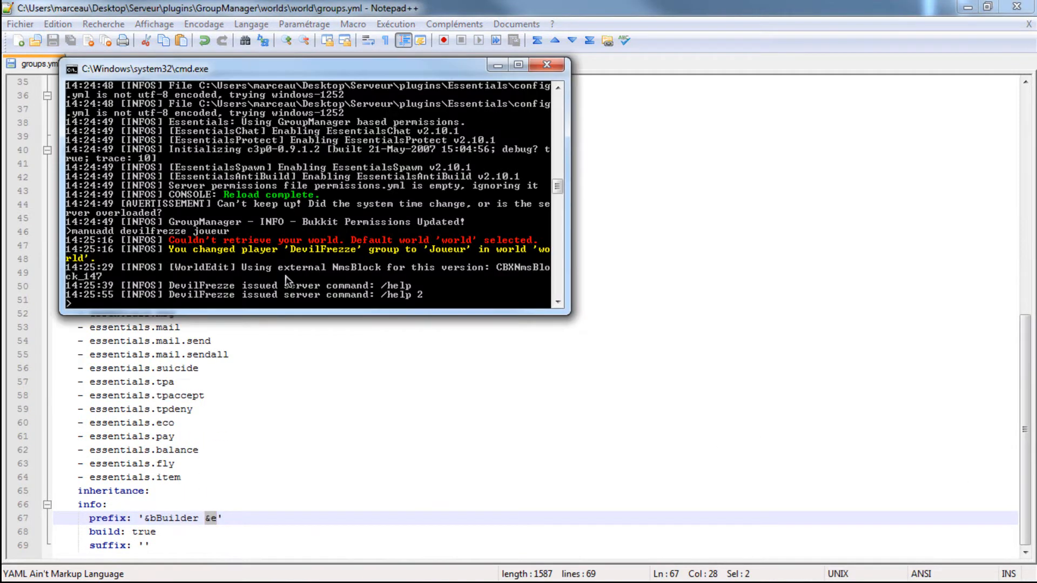
type("reload")
key("Return")
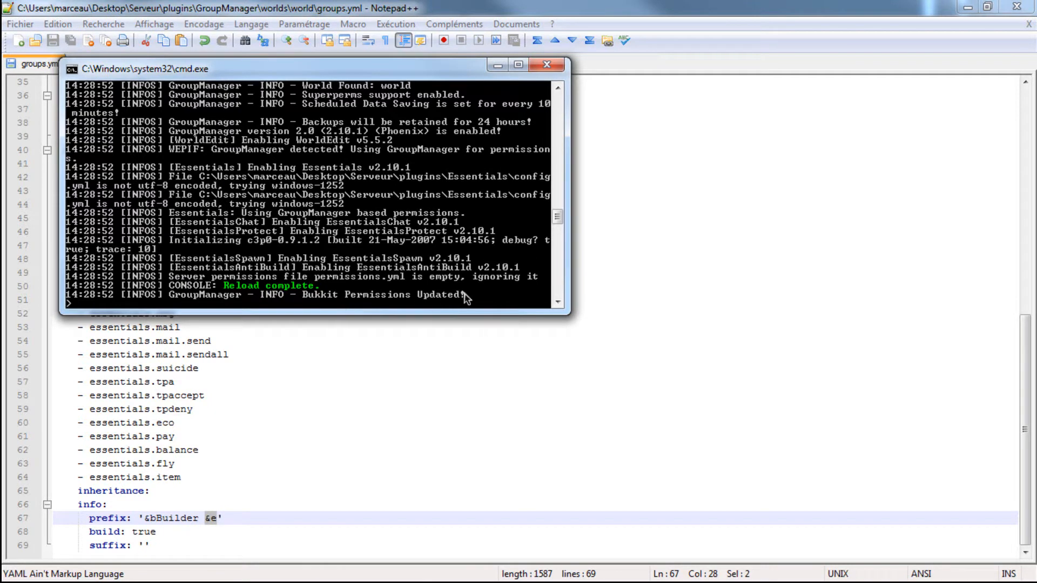
- Assign the player to the builder group by running manuadd with the start of the player's username in the server console
type("manuadd devil builder")
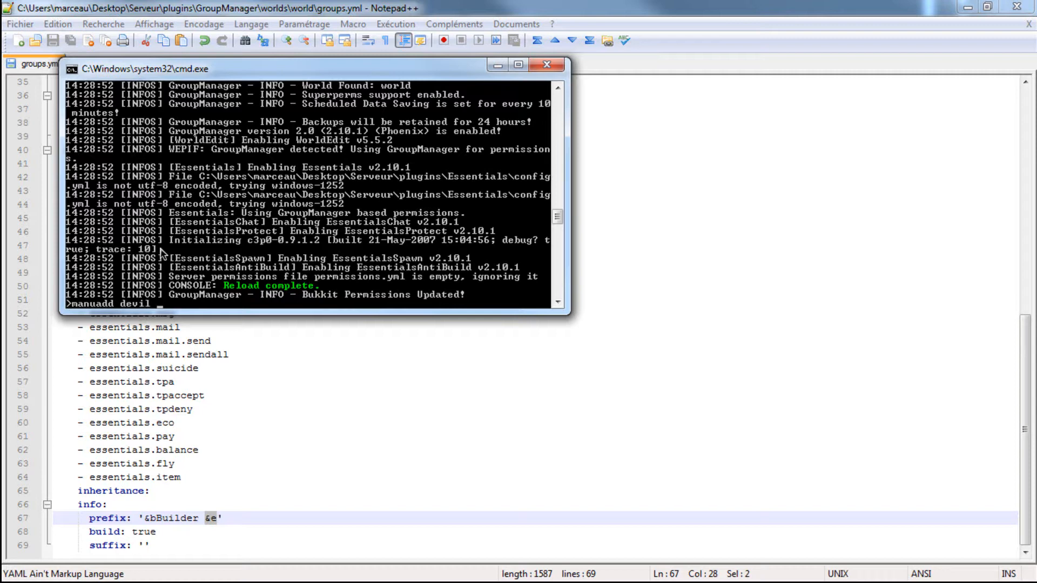
key("Return")
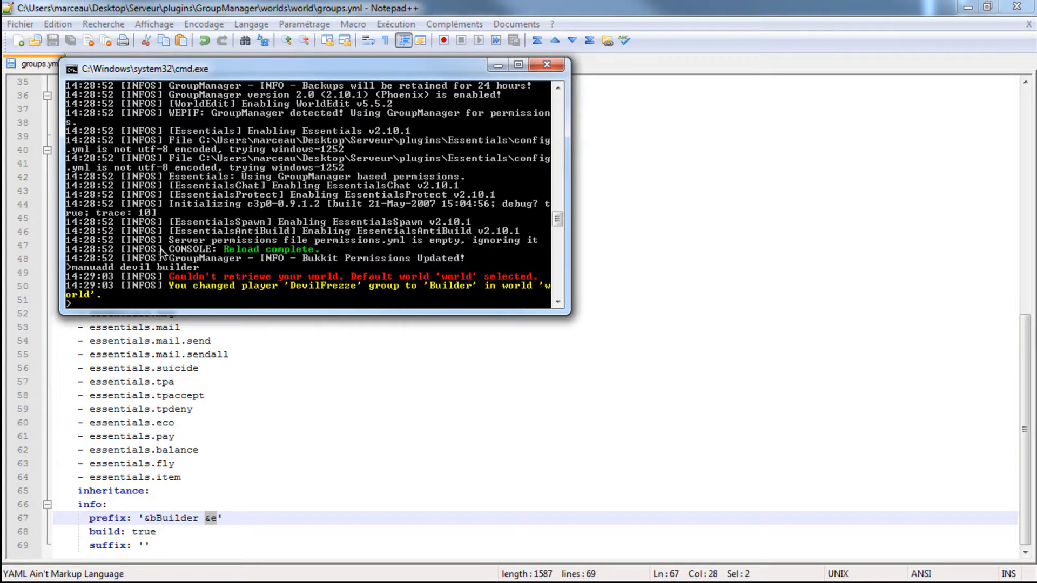
- Set the world time to day by running time day in the server console, and resume the Minecraft game
key("alt+Tab")
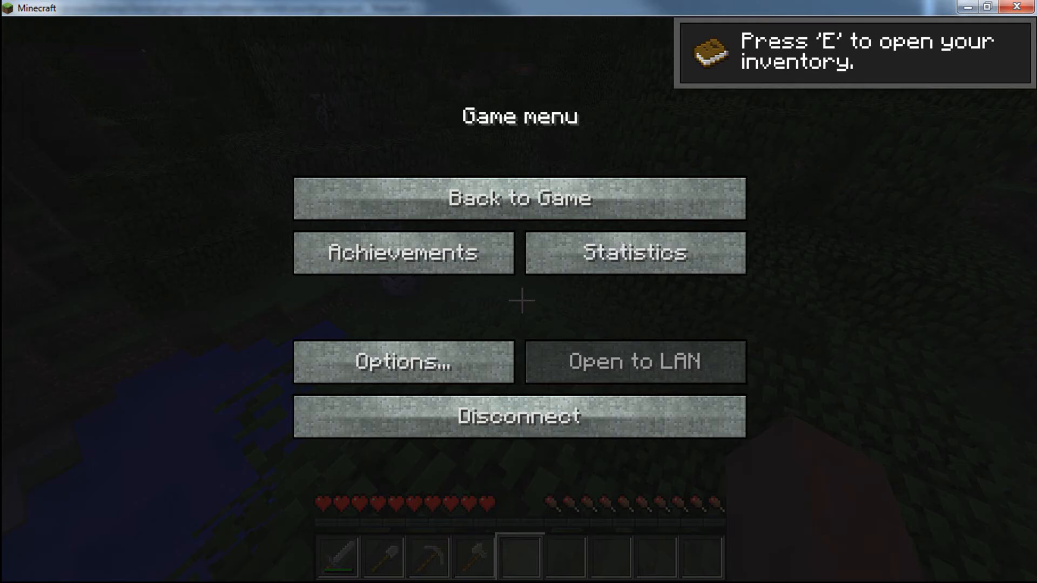
left_click(387, 202)
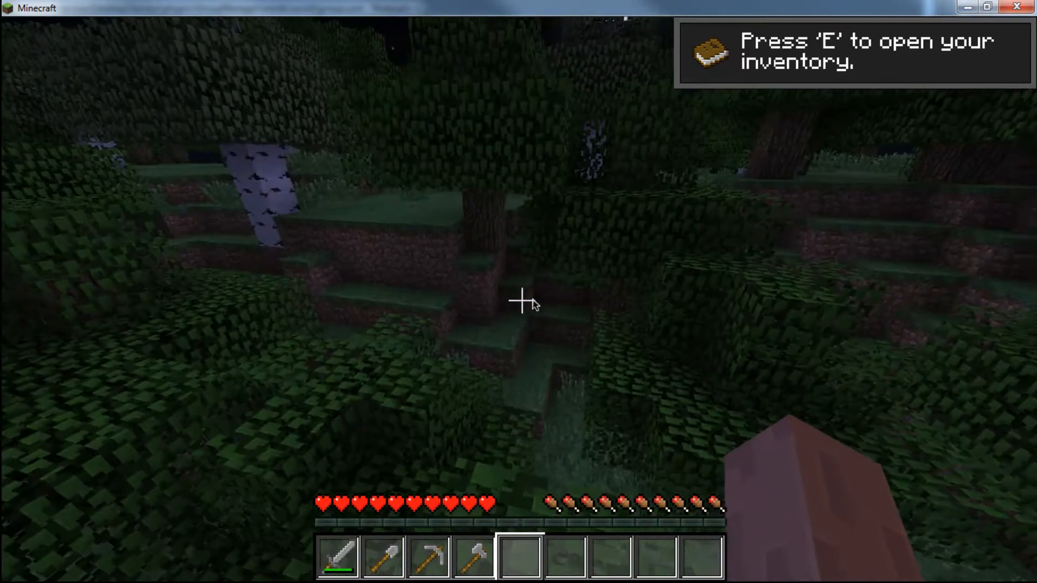
key("alt+Tab")
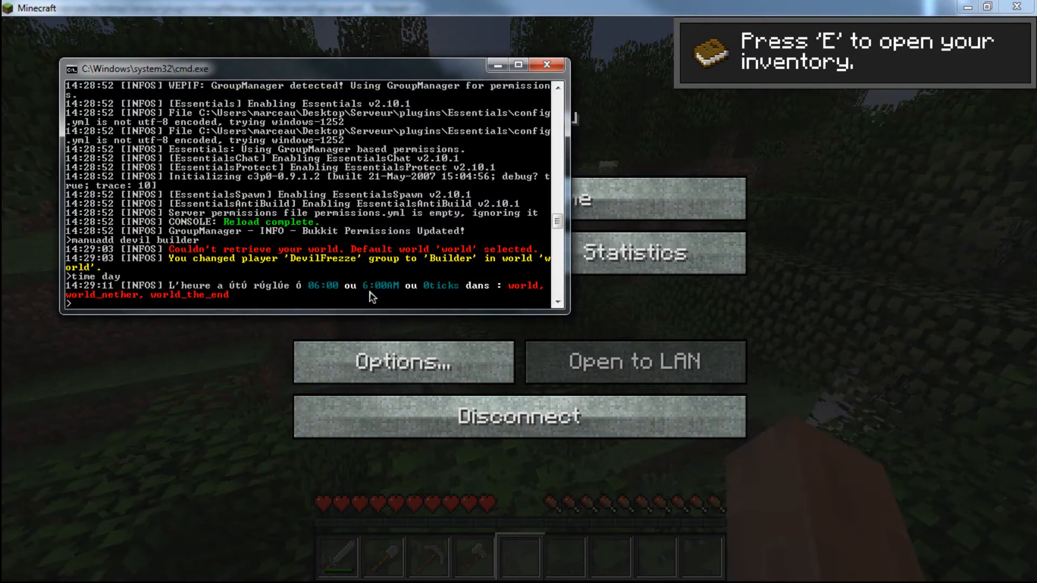
left_click(643, 196)
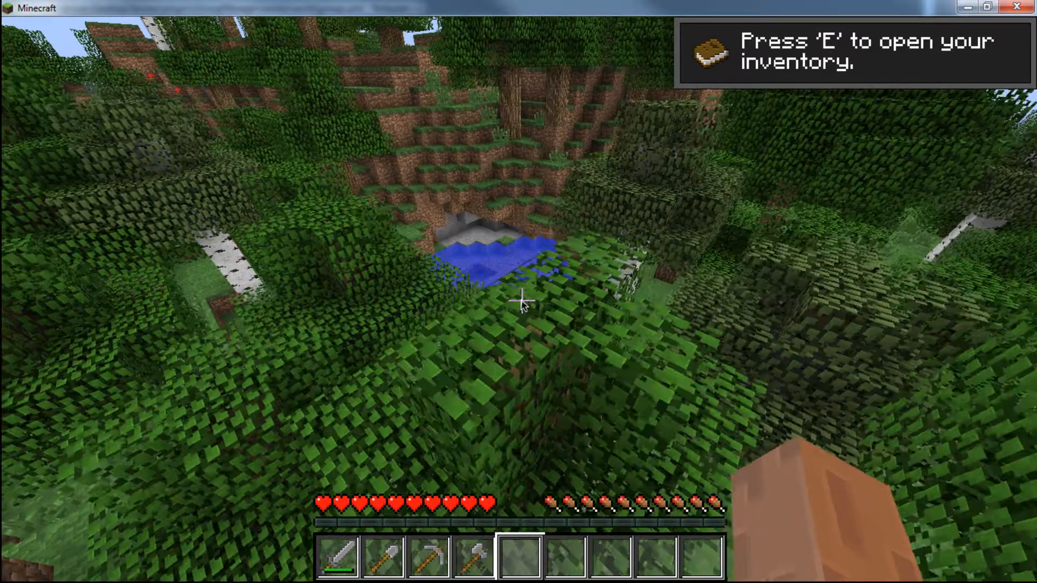
- Try to use the fly command by sending -fly in the game chat
key("t")
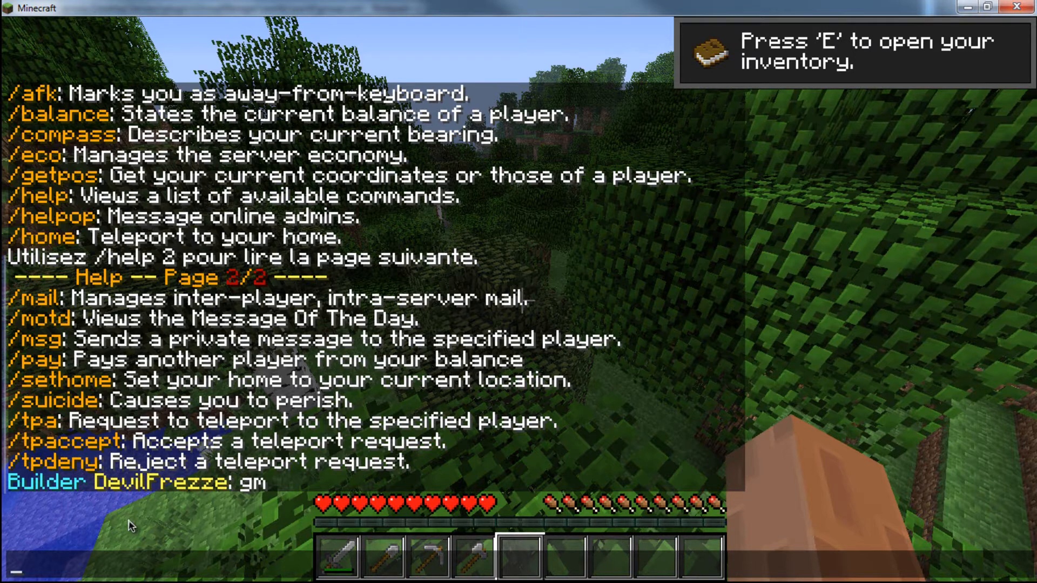
type("-fly")
key("Return")
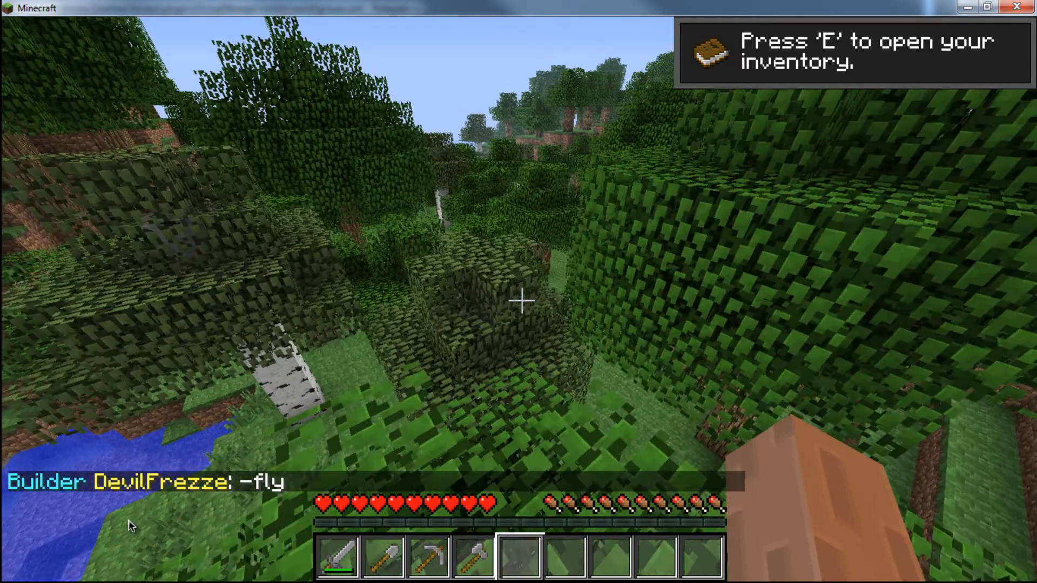
- Enable fly mode by running /fly in the game chat and fly forward over the forest
key("slash")
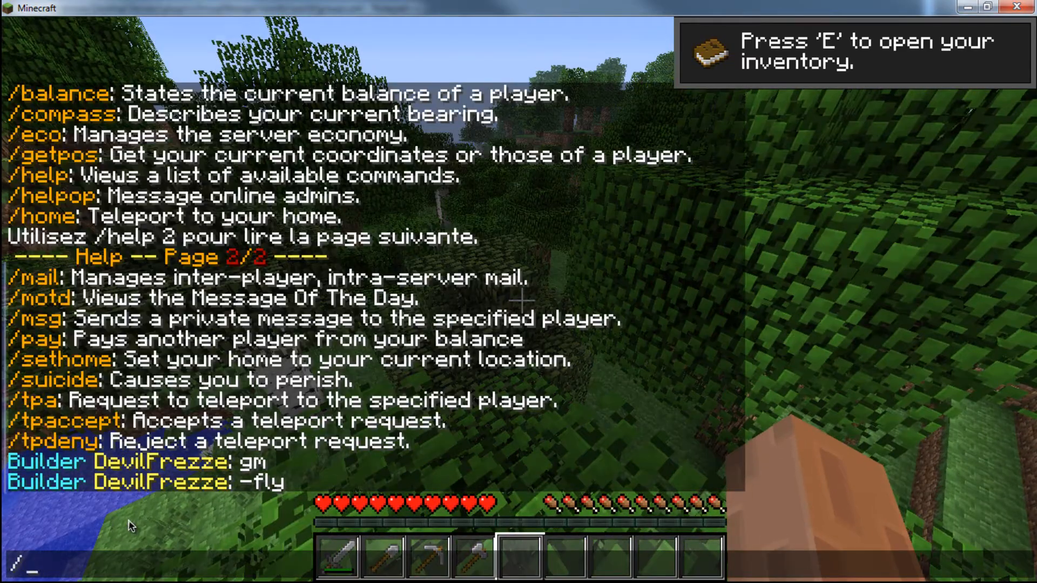
type("fly")
key("Return")
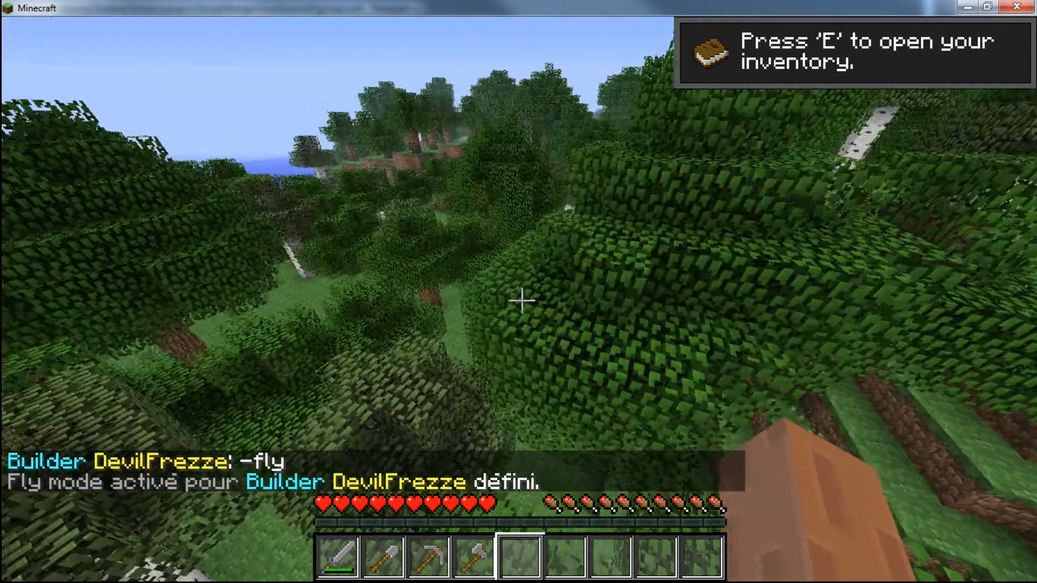
key("w")
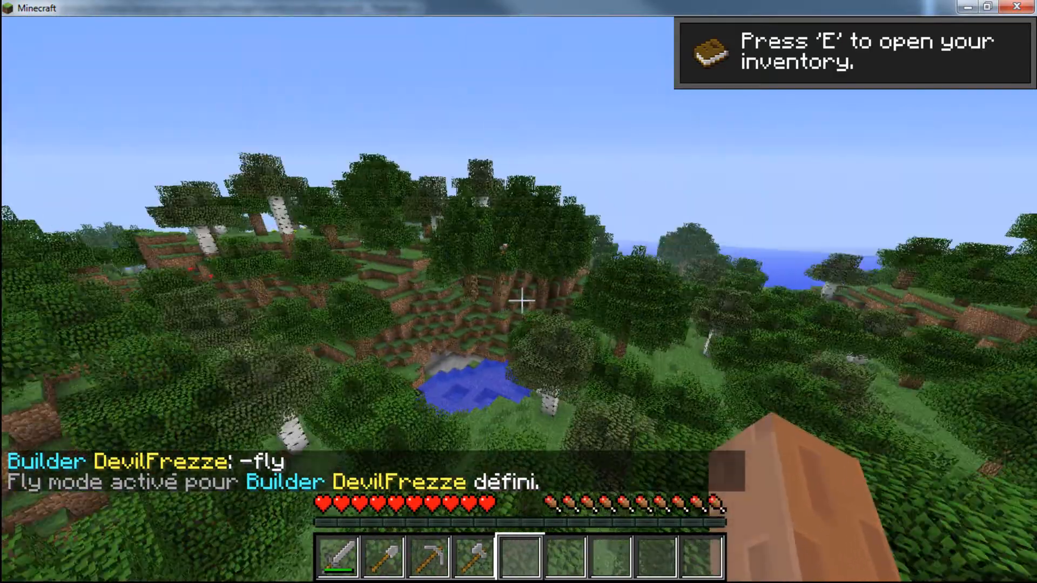
key("w")
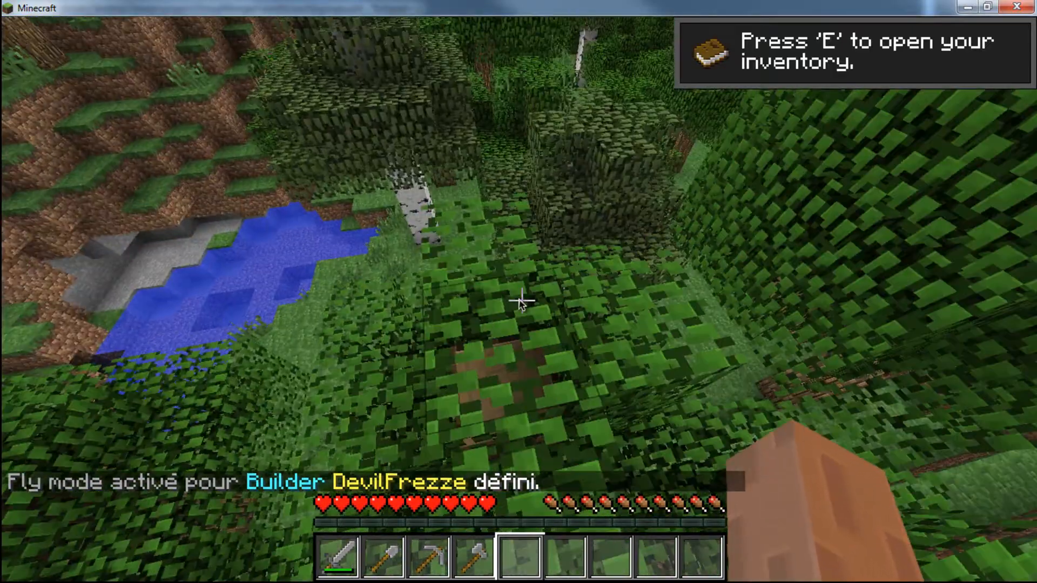
- Give the player 40 grass blocks by running /item 2 40 in the game chat
key("slash")
type("itzm")
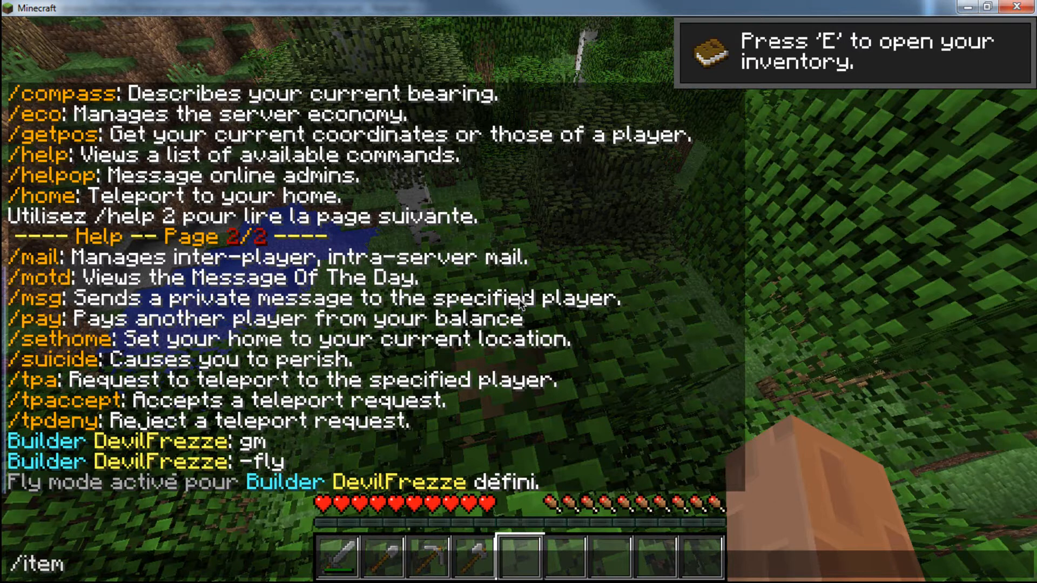
type(" 2 40")
key("Return")
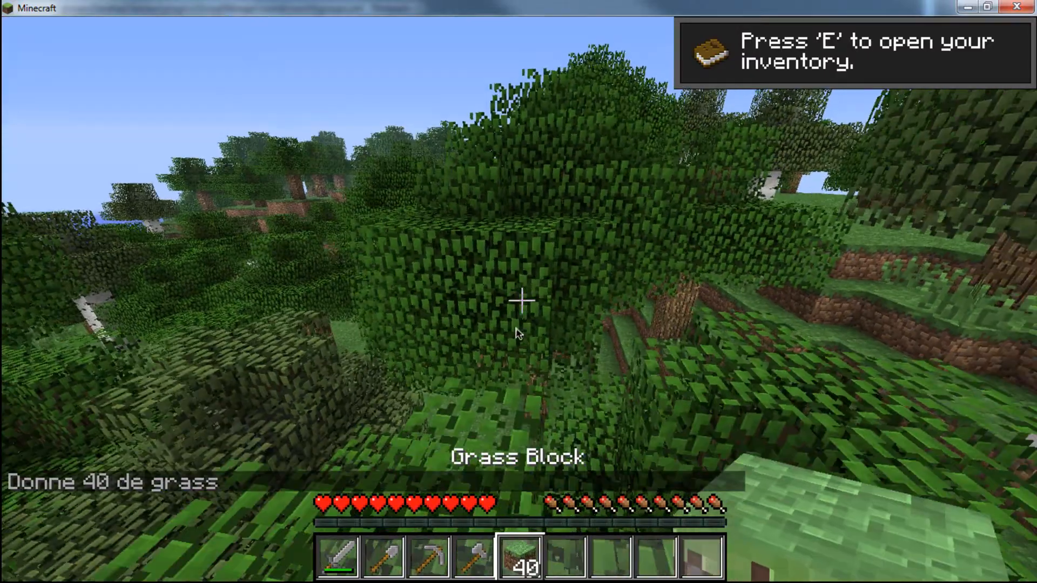
- Try to take light blue wool from the inventory's item list, and throw the grass blocks out of the inventory
key("e")
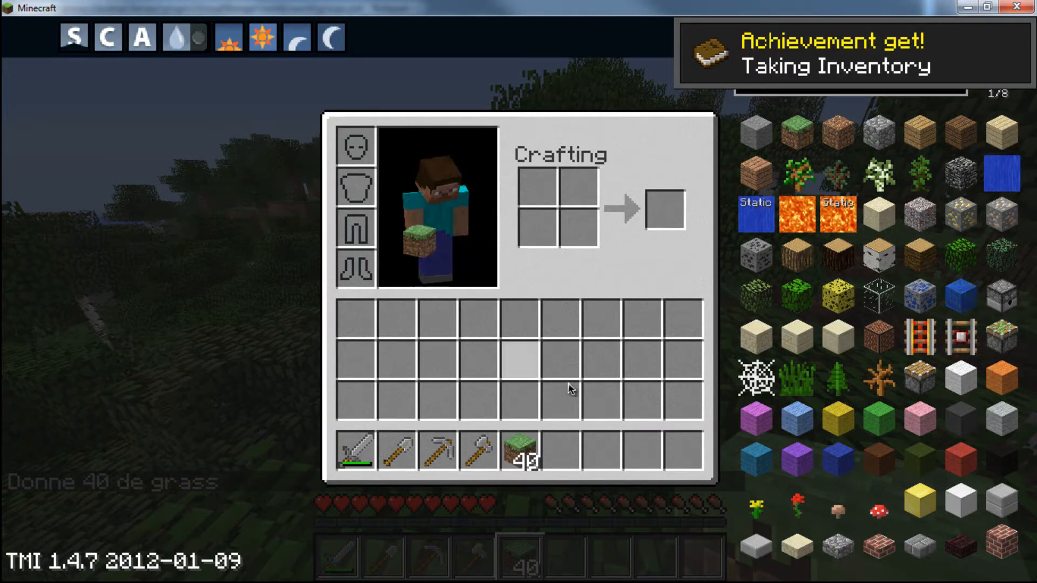
left_click(783, 413)
left_click(783, 413)
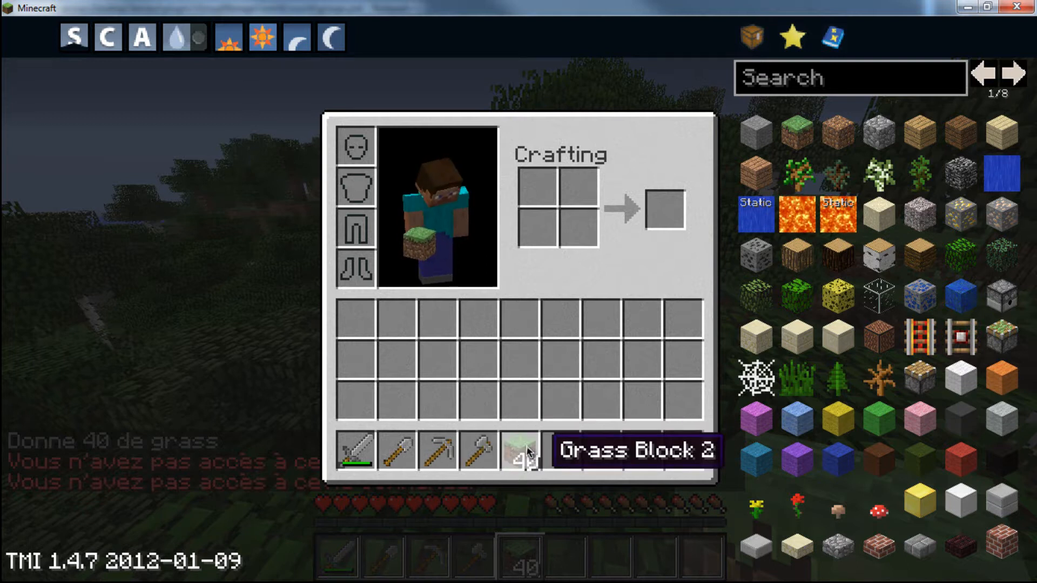
left_click(518, 457)
left_click(783, 84)
key("e")
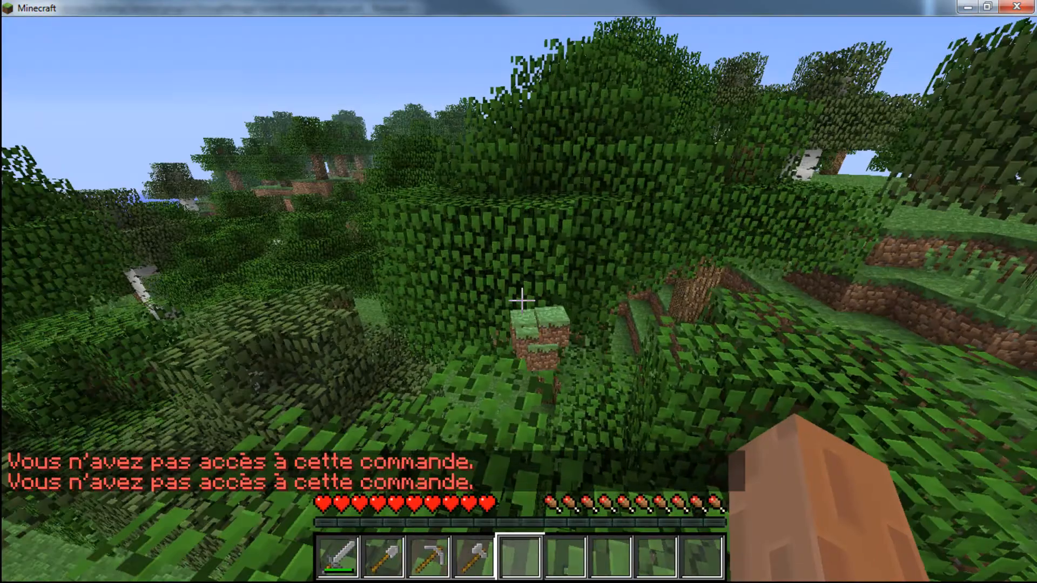
- Pause the game, add the essentials.clearinventory permission after essentials.item in the Builder group of groups.yml, and save the file
key("Escape")
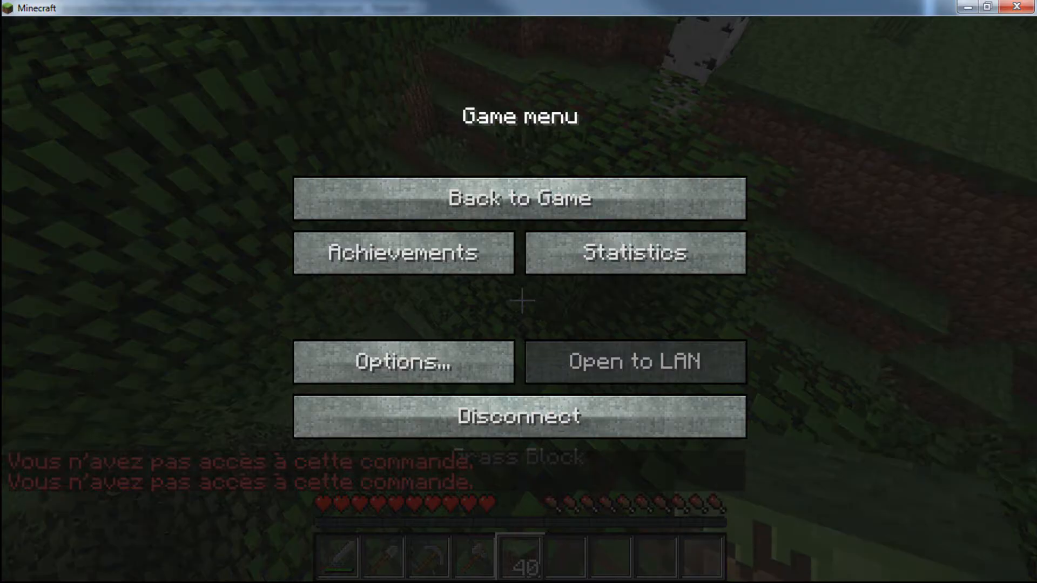
key("alt+Tab")
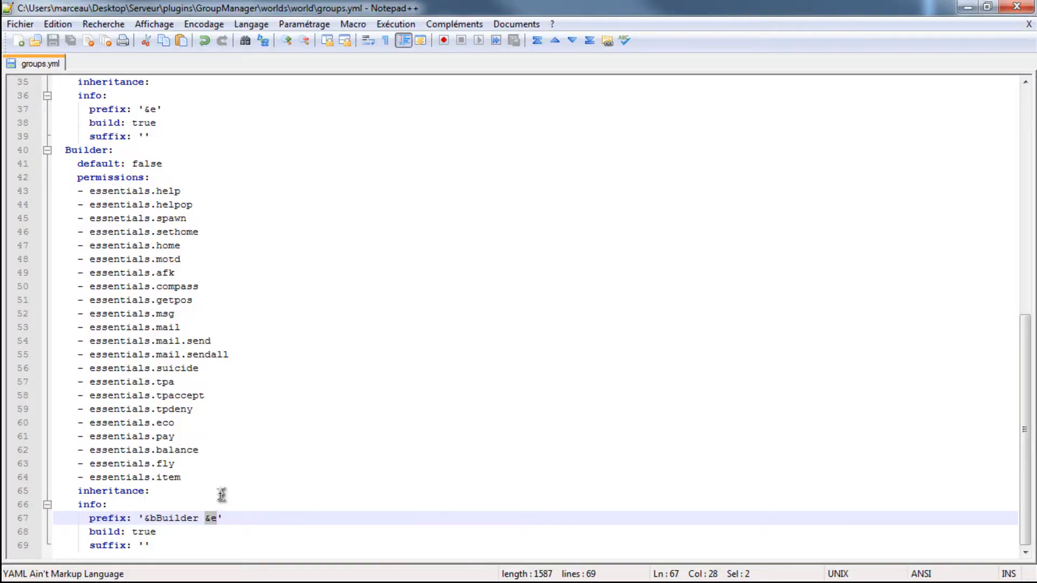
left_click(196, 478)
key("Return")
type("- essentials.clearinventory")
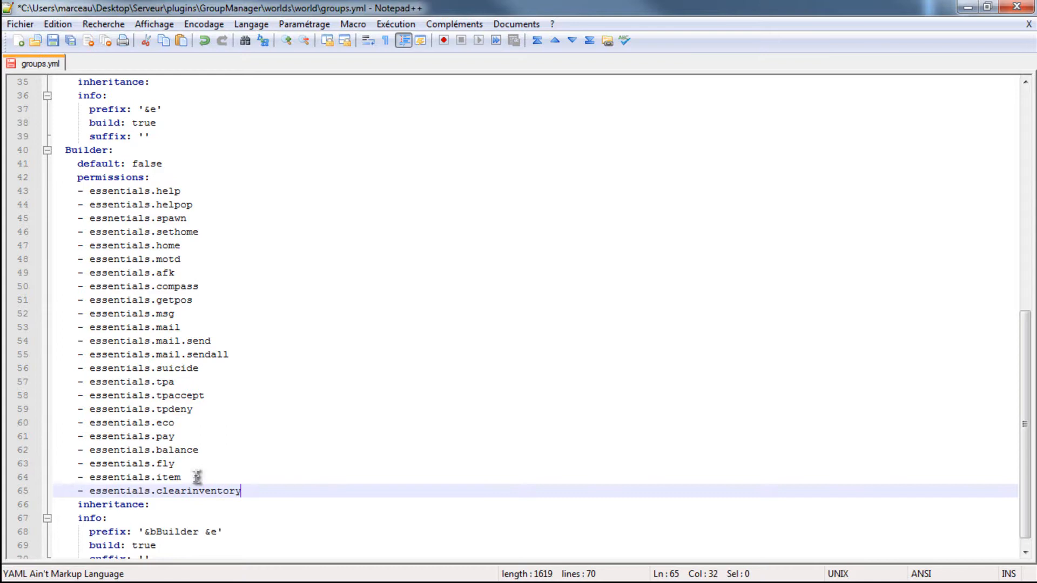
key("ctrl+s")
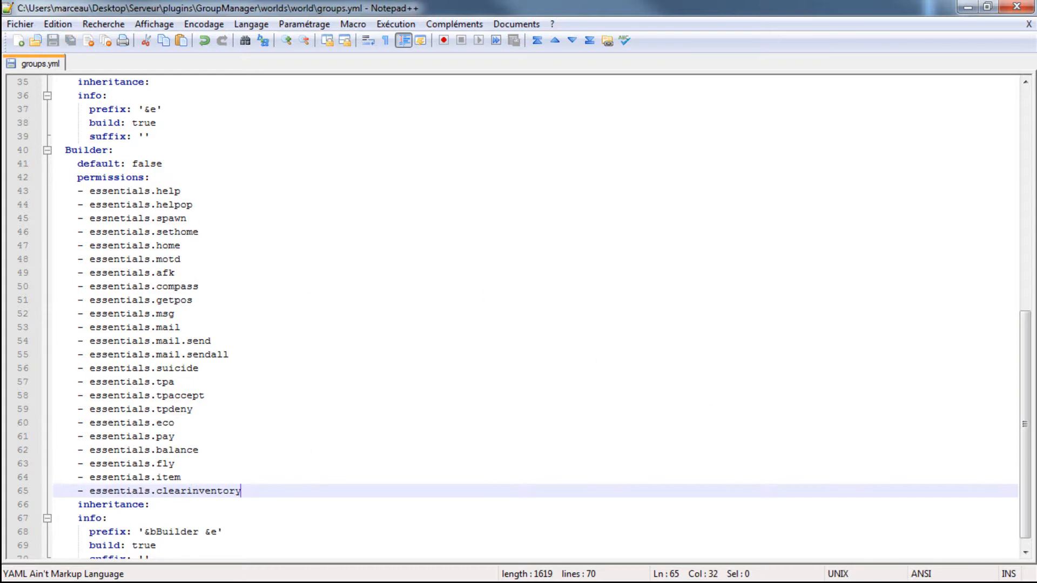
- Switch to the server console and run reload to apply the changed Builder permissions
key("alt+Tab")
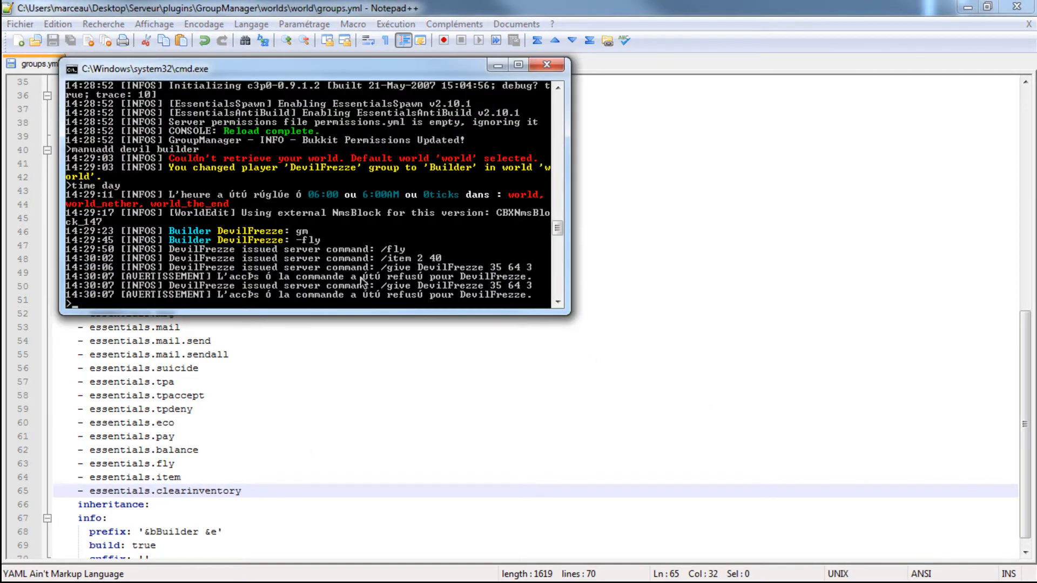
type("reload")
key("Return")
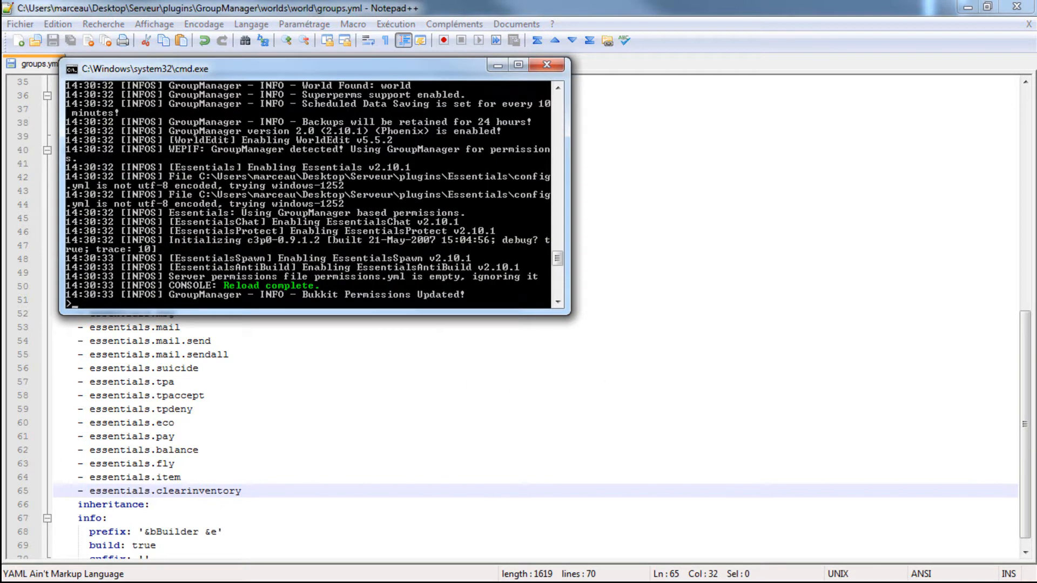
- Resume the Minecraft game and empty the player's inventory by running /clearinventory in the chat
key("alt+Tab")
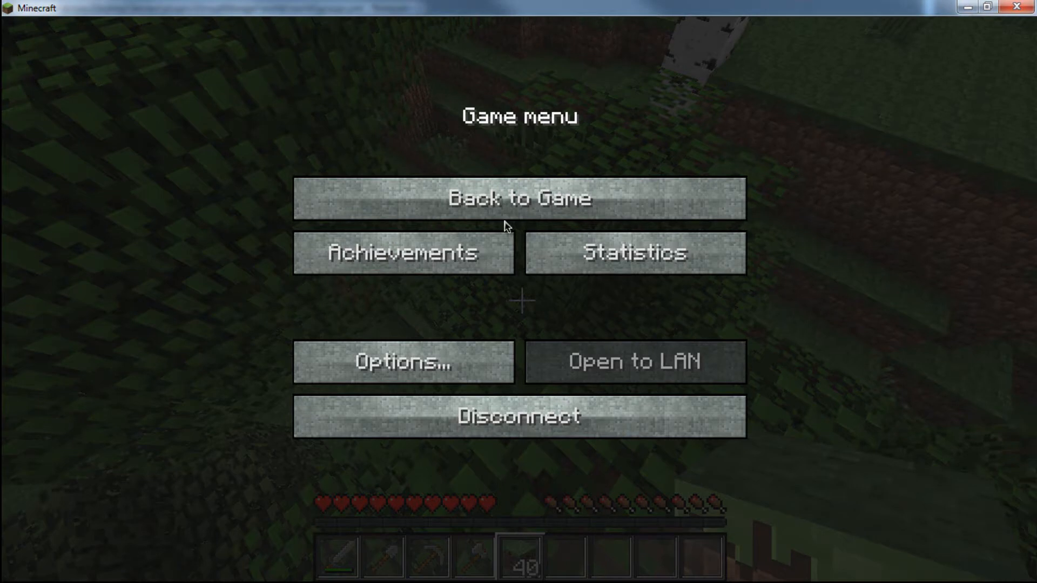
left_click(518, 207)
type("t/cl")
key("Return")
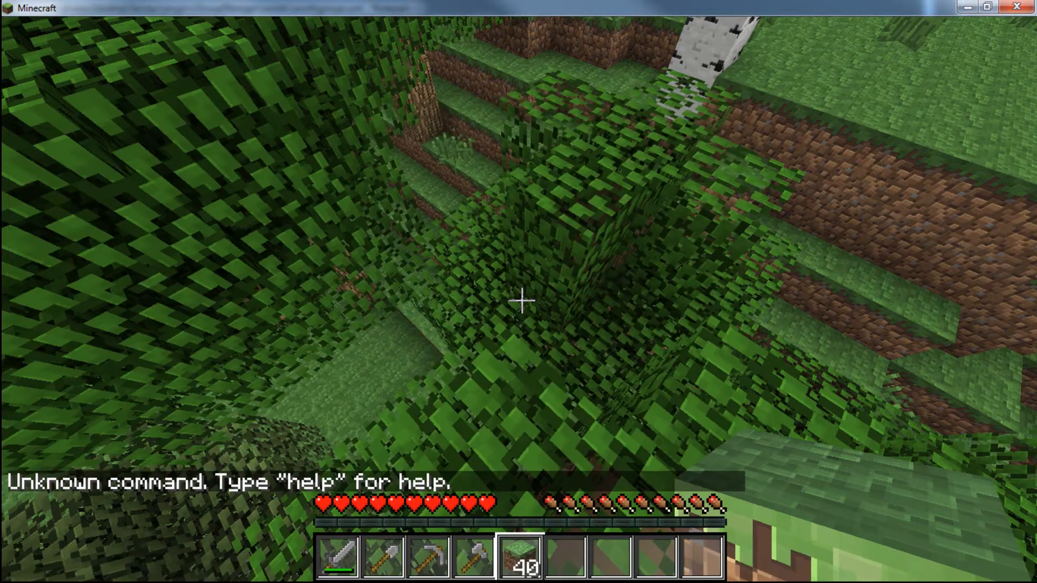
type("t/clearin")
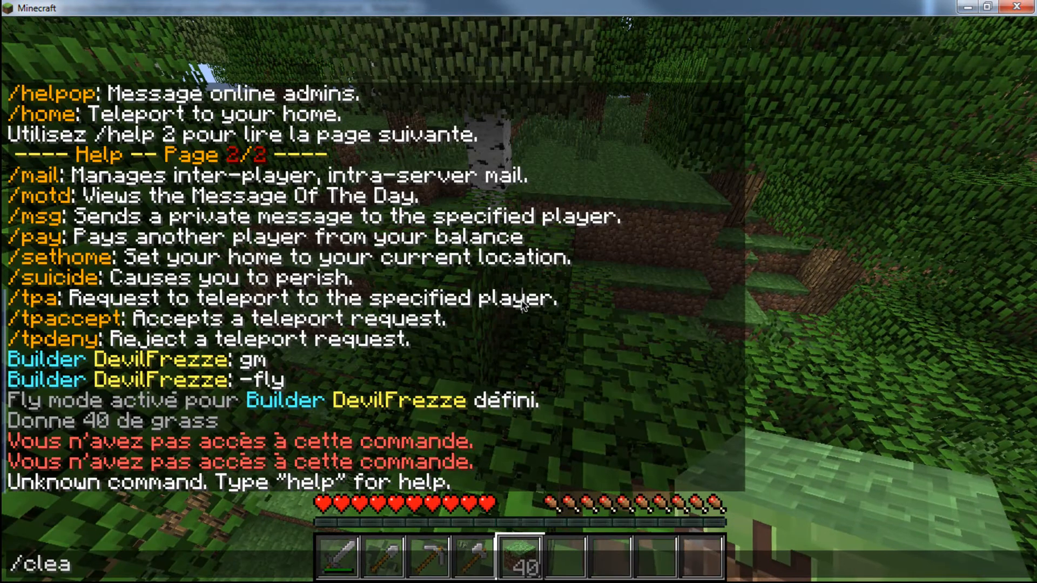
type("ventory")
key("Return")
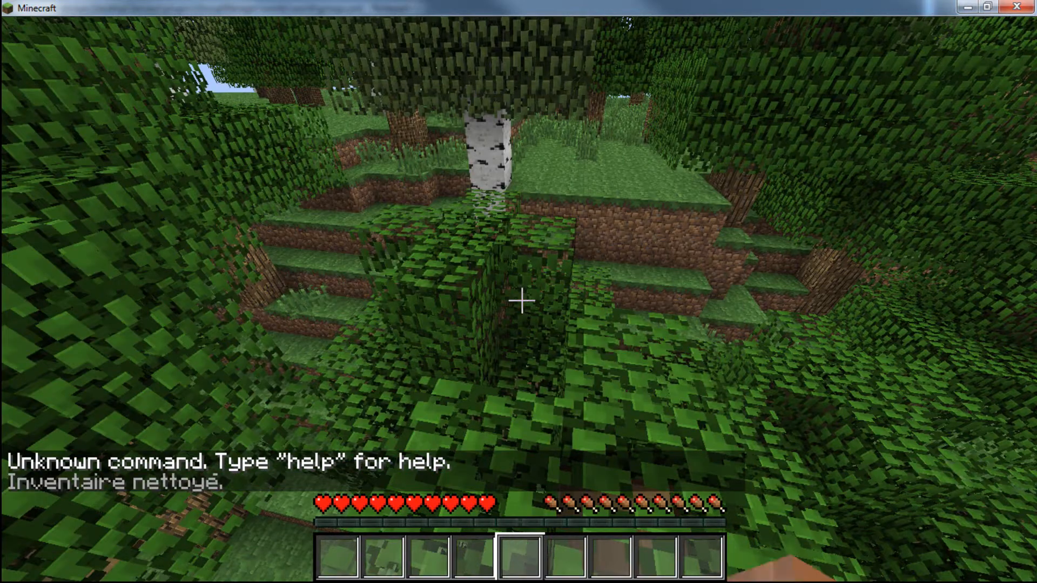
key("Escape")
key("alt+Tab")
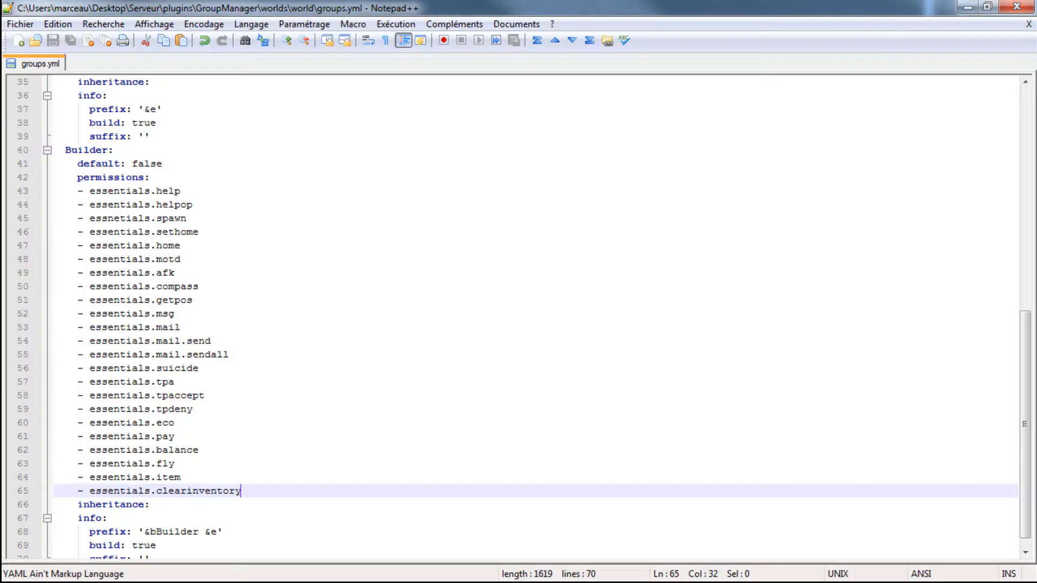
key("Return")
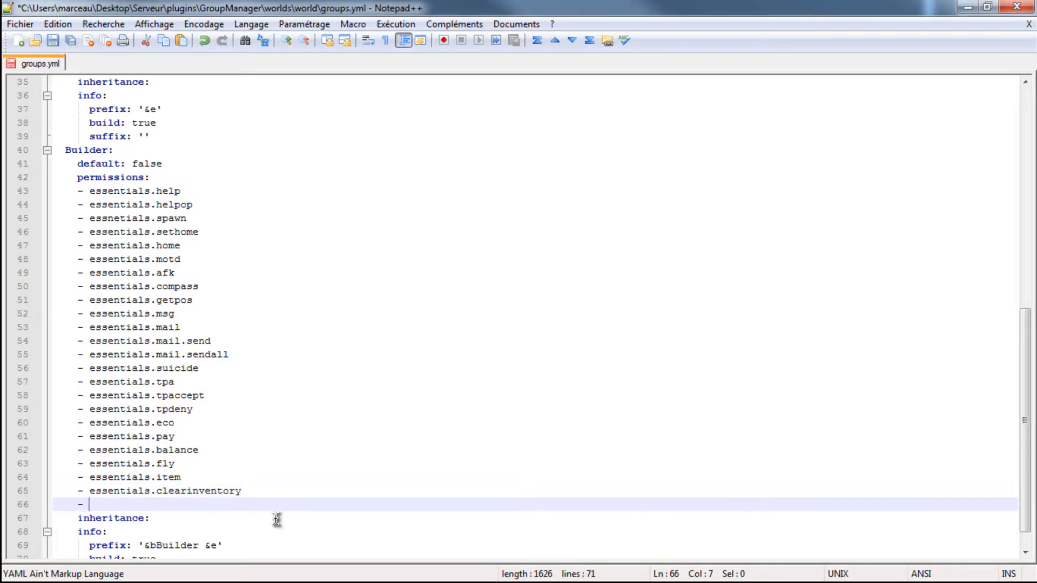
type("- essential")
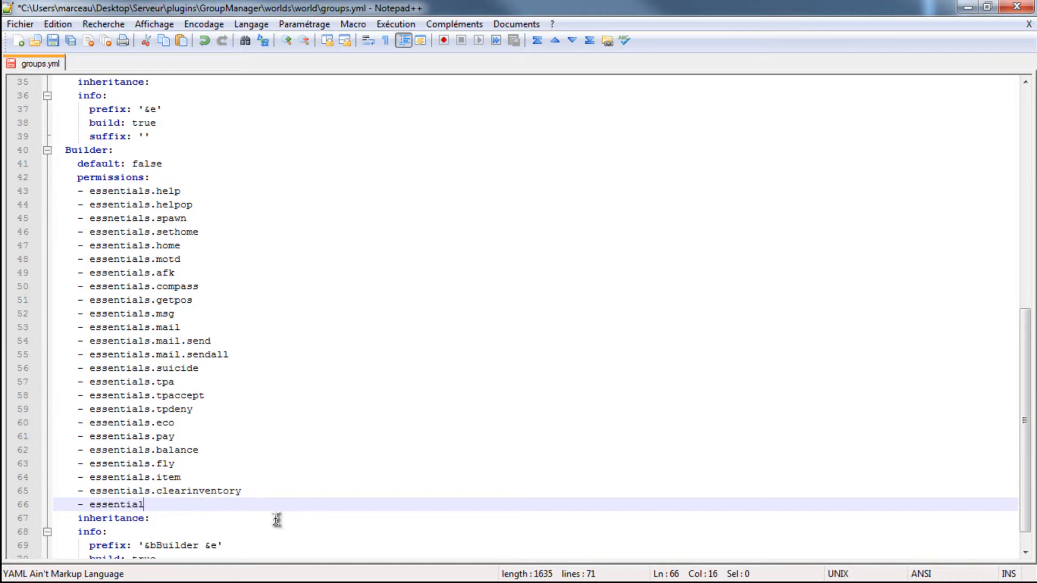
key("BackSpace")
key("BackSpace")
key("BackSpace")
key("BackSpace")
- Return to the Minecraft game and test the short clear-inventory command by running /ci in the chat
key("BackSpace")
key("BackSpace")
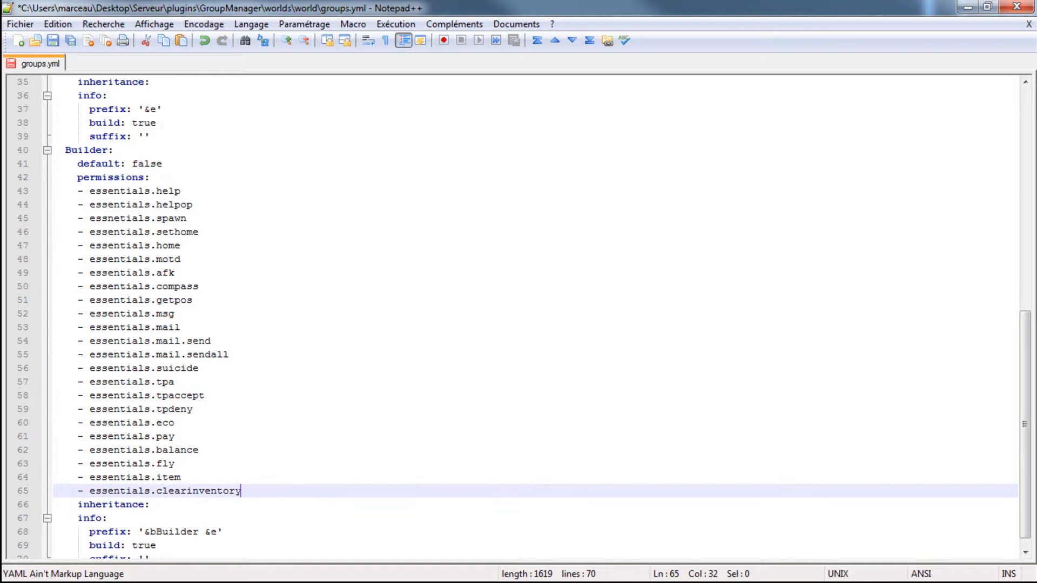
key("alt+Tab")
key("alt+Tab")
left_click(435, 214)
type("t-ci")
key("Return")
type("t/ ci")
key("BackSpace")
key("BackSpace")
type("c")
key("BackSpace")
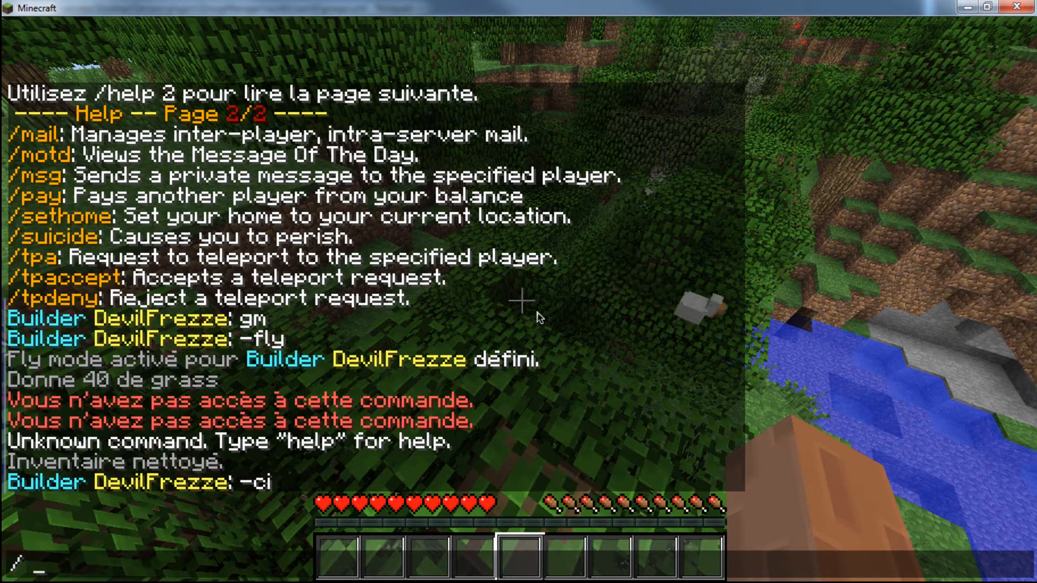
key("BackSpace")
type("ci")
key("Return")
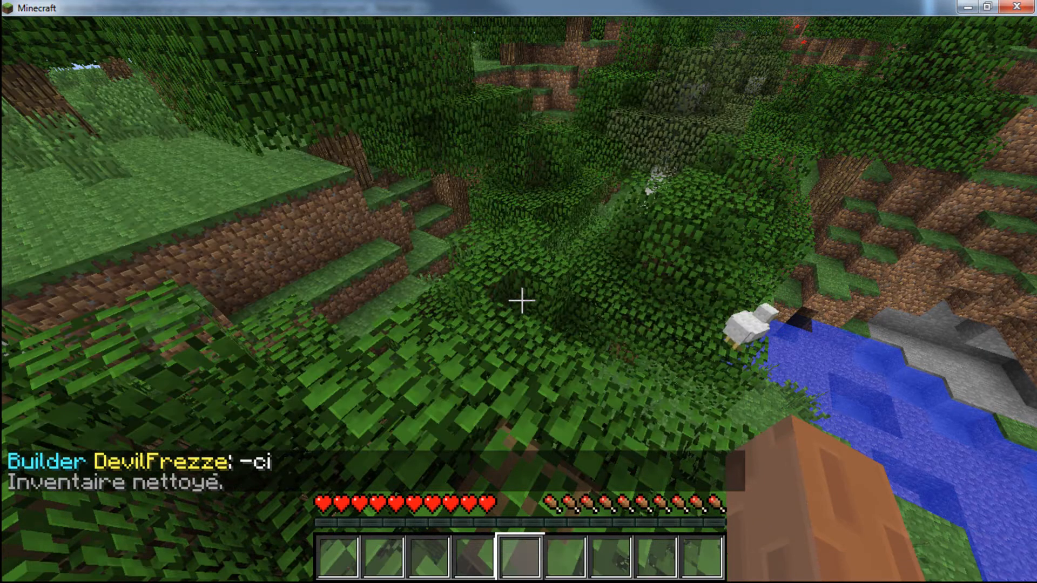
key("w")
key("w")
key("space")
key("space")
key("w")
key("w")
key("w")
key("Escape")
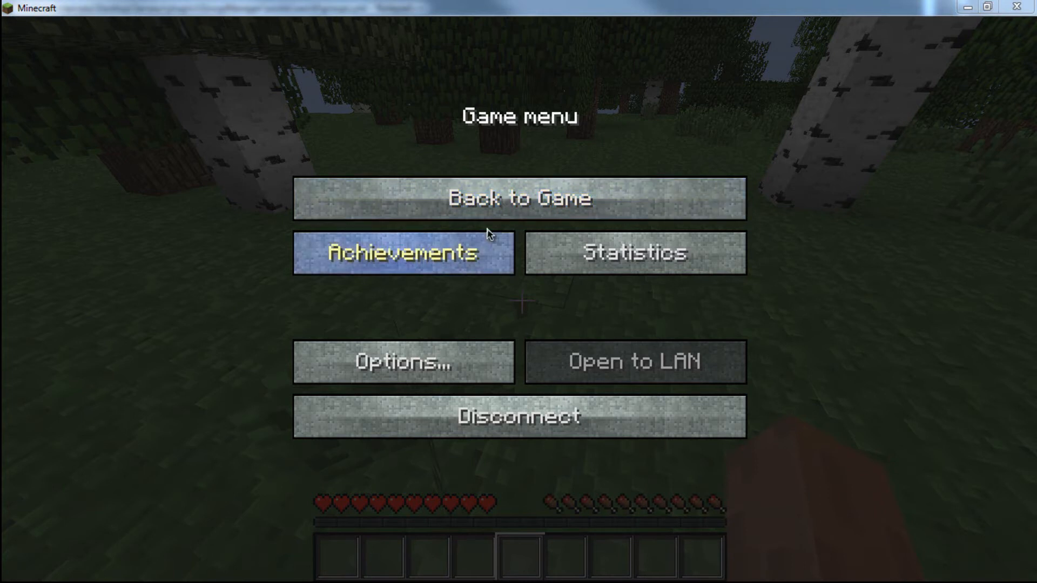
left_click(493, 202)
- Switch to Firefox, search Google for "command worldedit", and open the Verywiki-FR WorldEdit plugin page in a new tab
key("Escape")
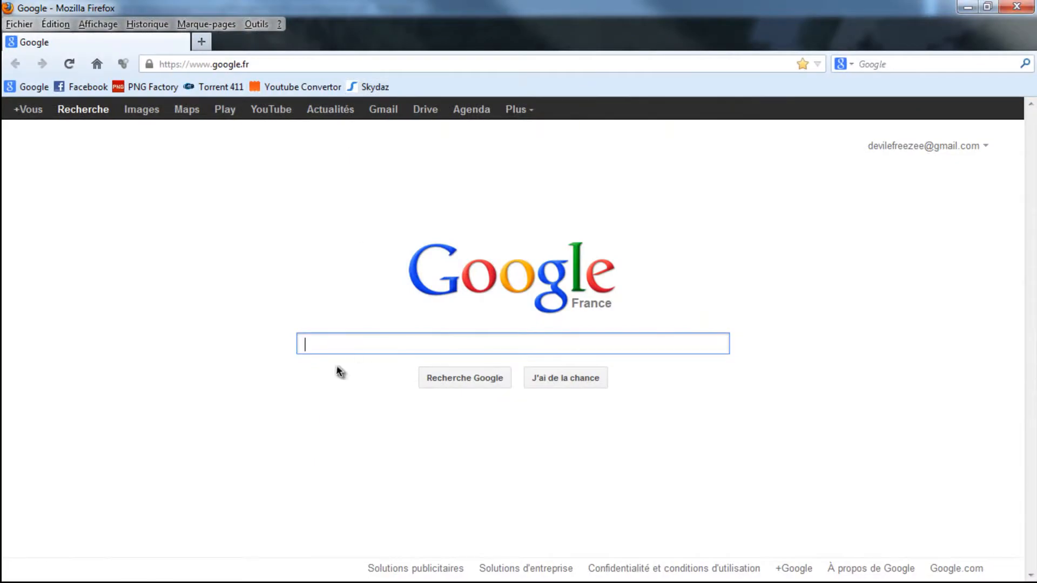
type("command ")
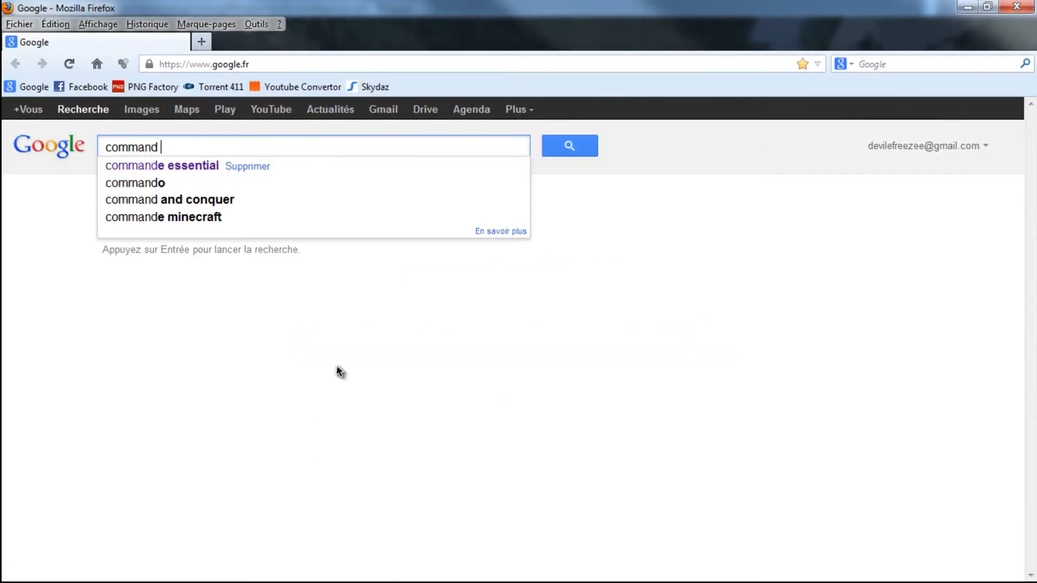
type("worldedit")
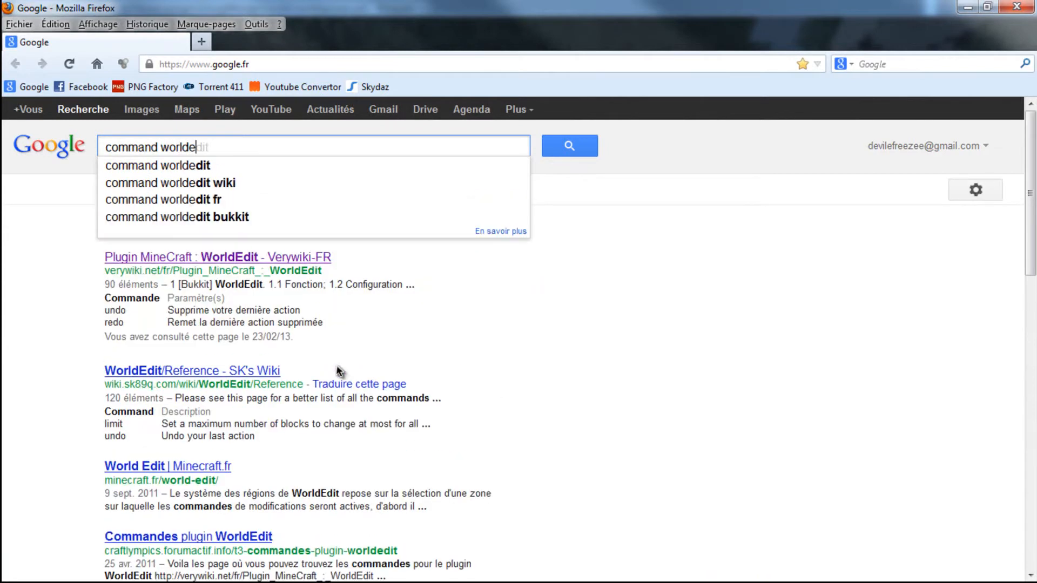
key("Return")
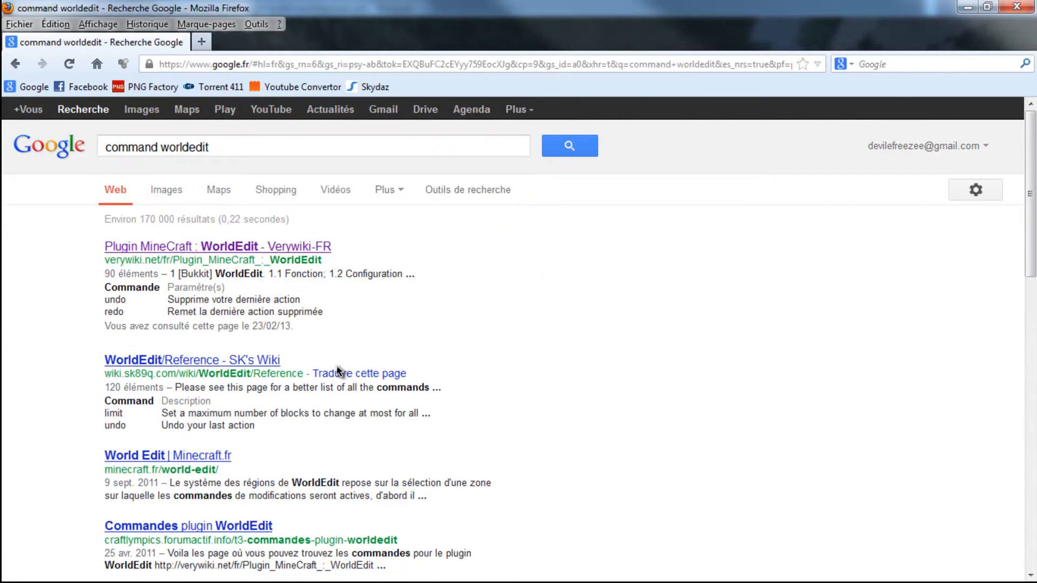
right_click(181, 252)
left_click(221, 265)
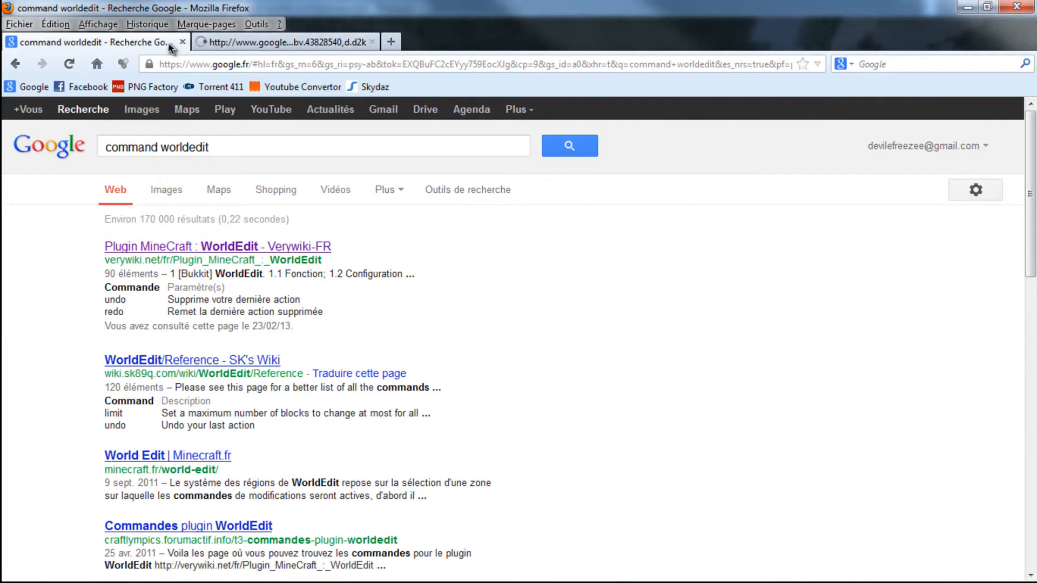
left_click(208, 42)
- Examine the WorldEdit command table on the wiki page, from the History and Selection commands to Region operations, Clipboard and Generation
scroll(232, 194, "down", 5)
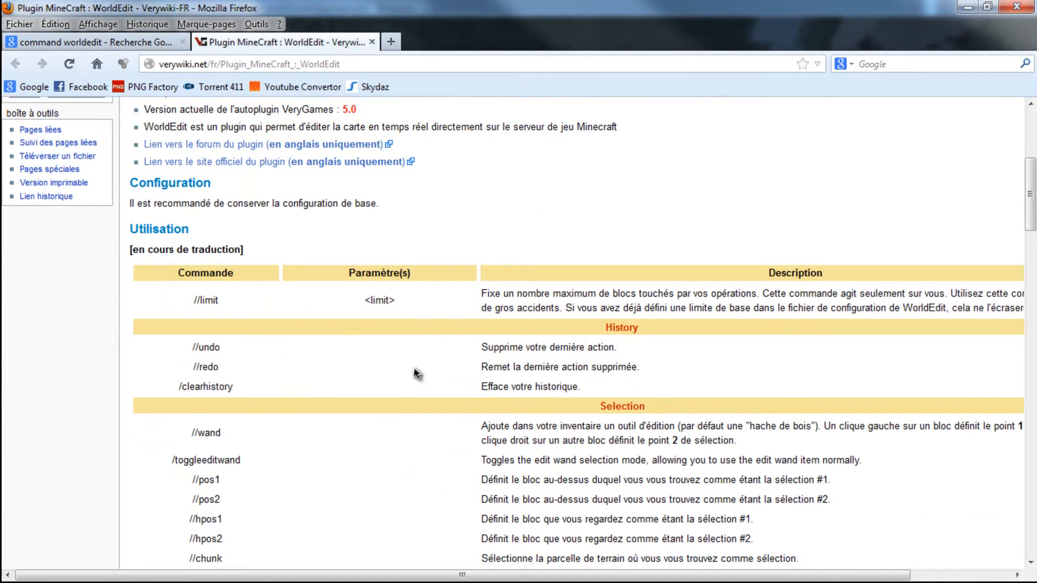
scroll(295, 426, "down", 3)
scroll(259, 302, "down", 10)
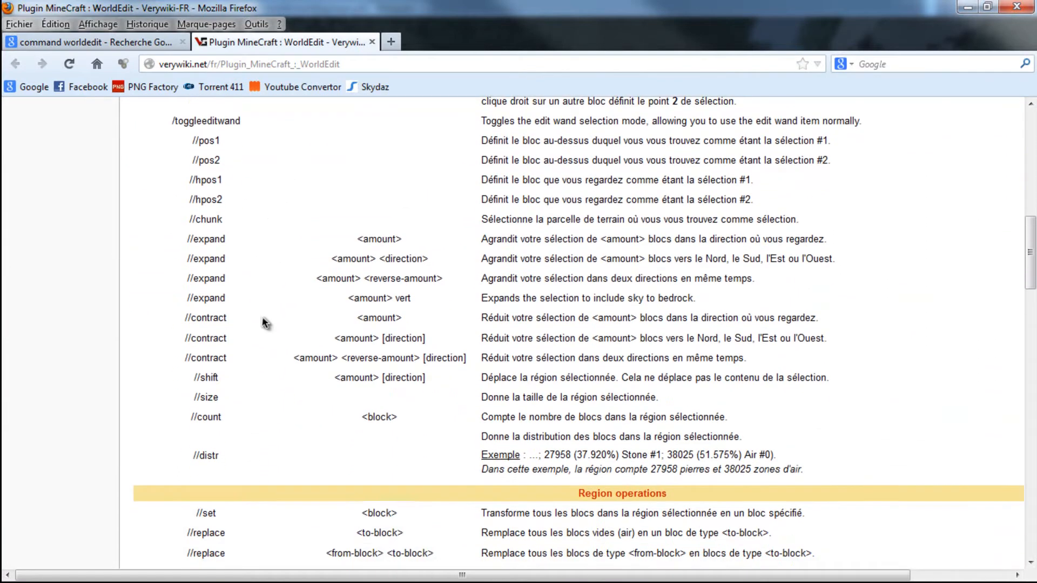
scroll(266, 317, "down", 6)
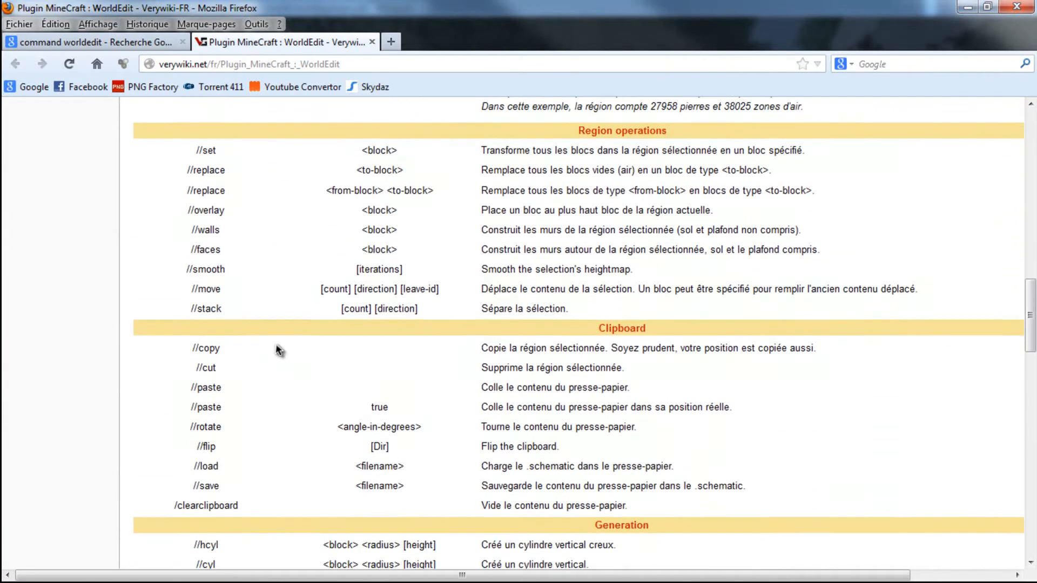
scroll(290, 400, "down", 3)
scroll(262, 365, "up", 8)
scroll(243, 394, "up", 13)
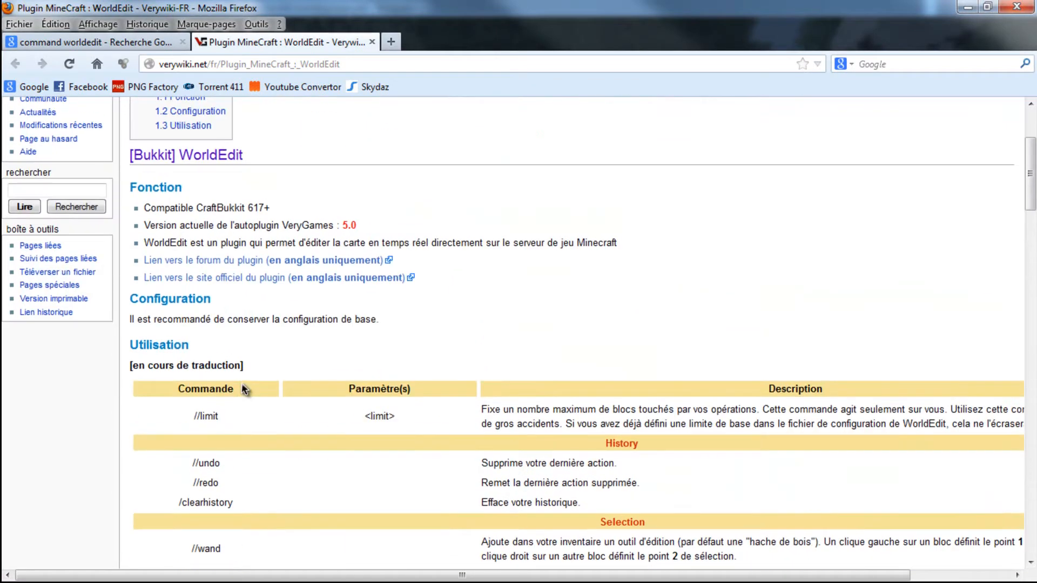
- Examine the rest of the WorldEdit command table, from Utilities and Chunk tools to Super pickaxe, Getting around, Snapshots and Scripting
scroll(230, 409, "down", 20)
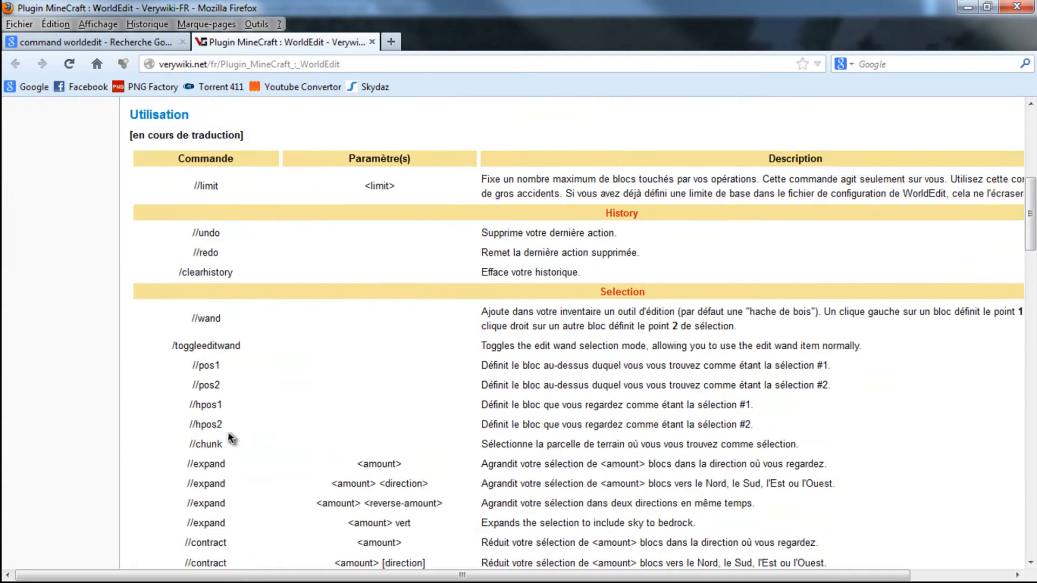
scroll(259, 378, "down", 7)
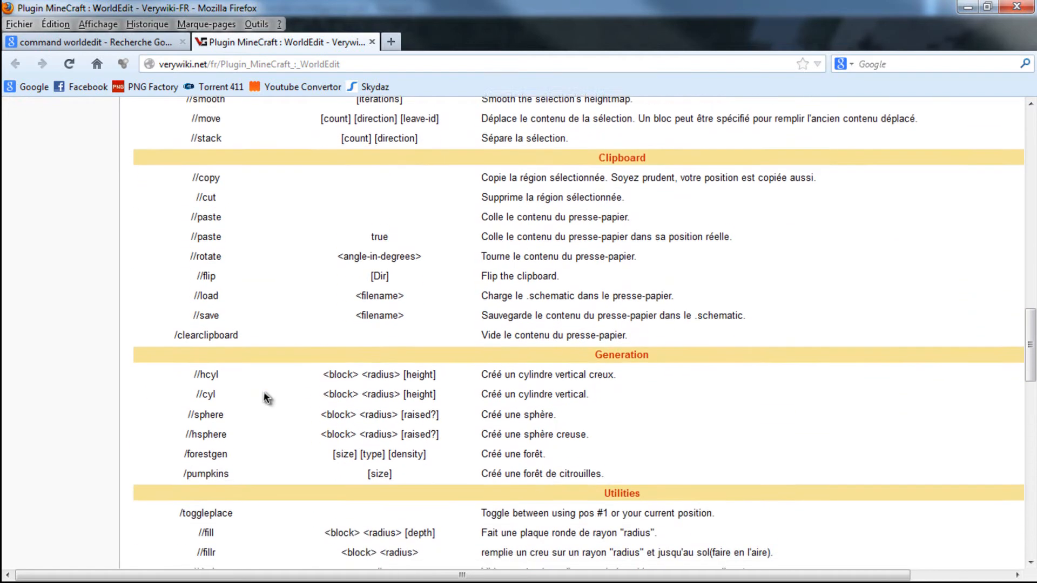
scroll(249, 354, "down", 3)
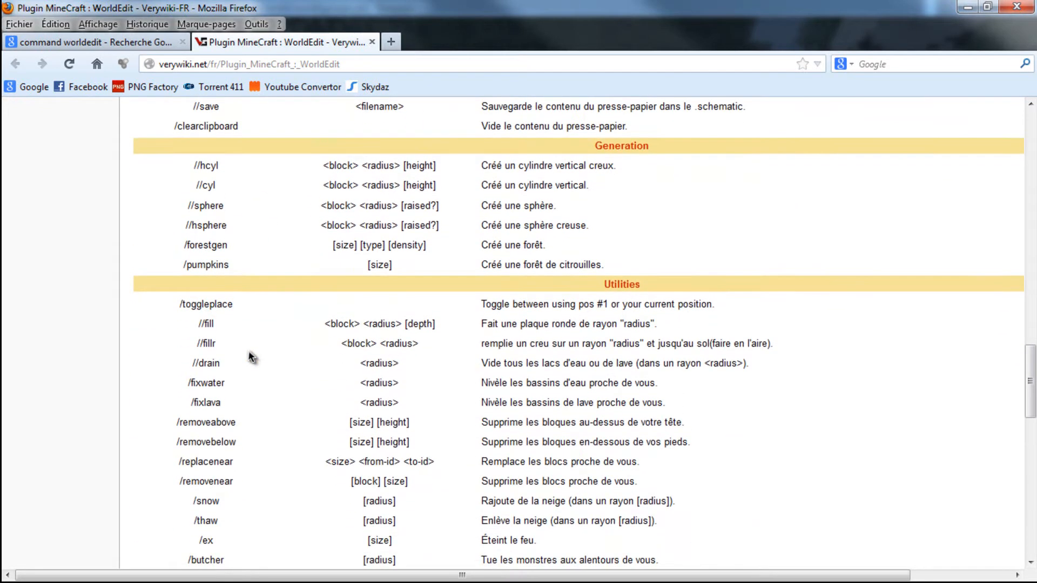
scroll(265, 378, "down", 2)
scroll(258, 377, "down", 4)
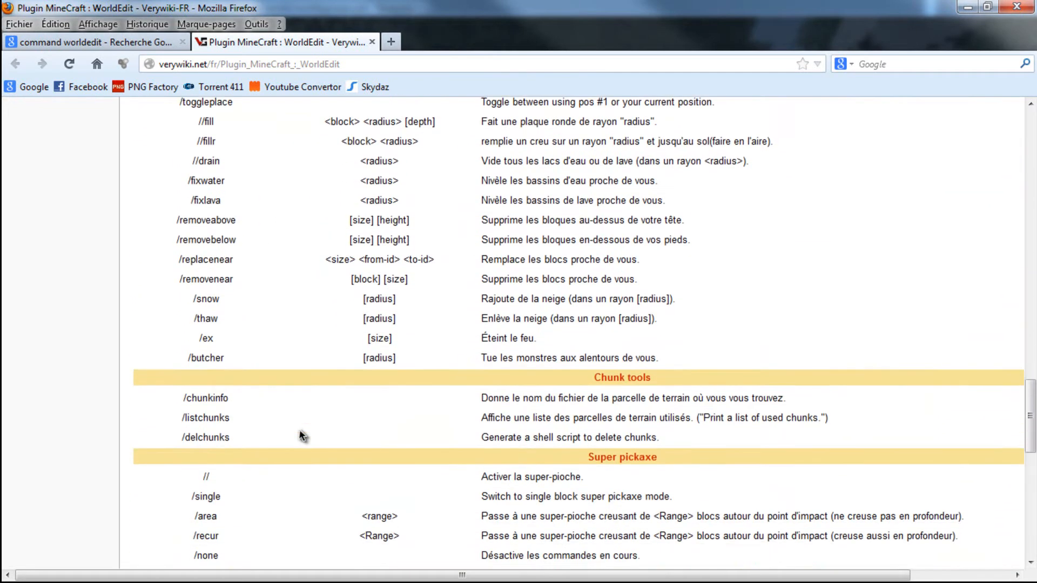
scroll(290, 481, "down", 3)
scroll(289, 451, "down", 4)
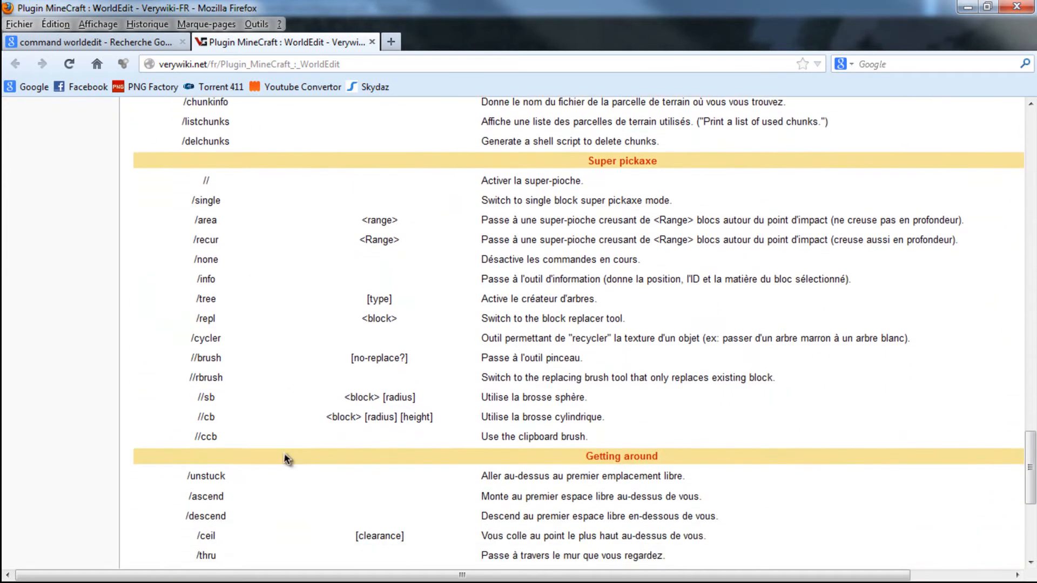
scroll(265, 409, "down", 3)
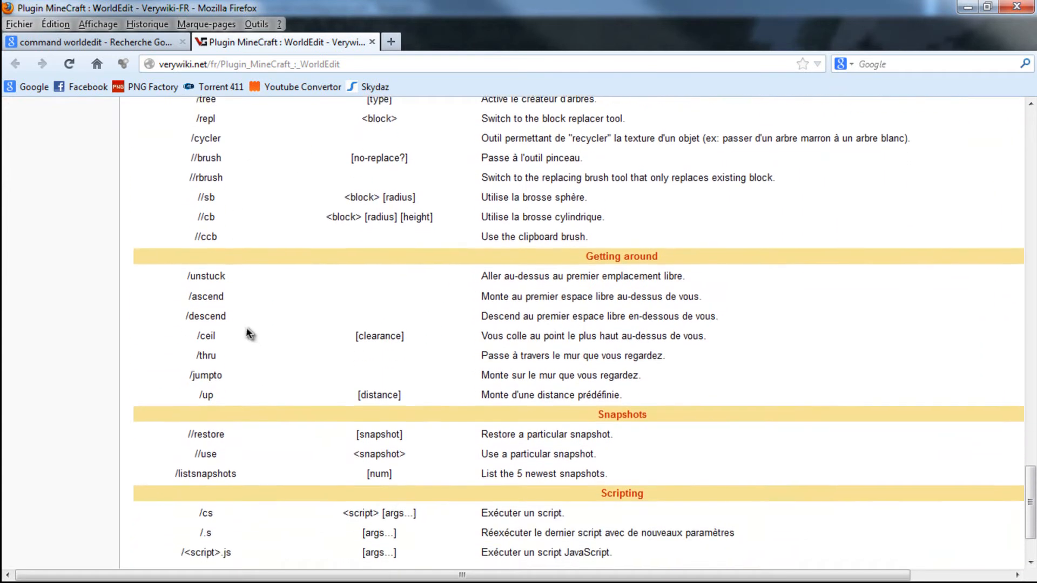
scroll(275, 373, "up", 20)
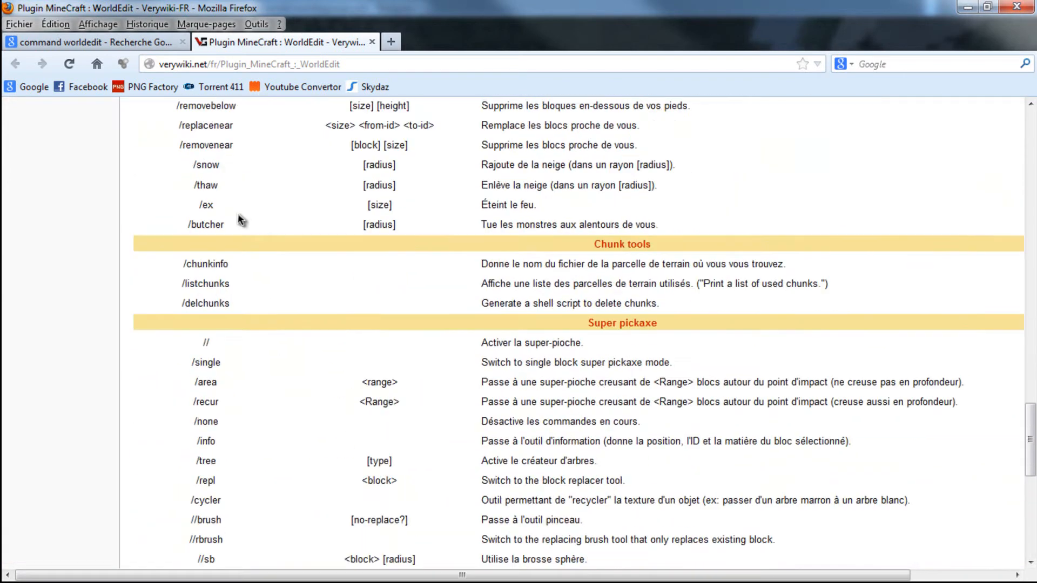
scroll(228, 169, "up", 1)
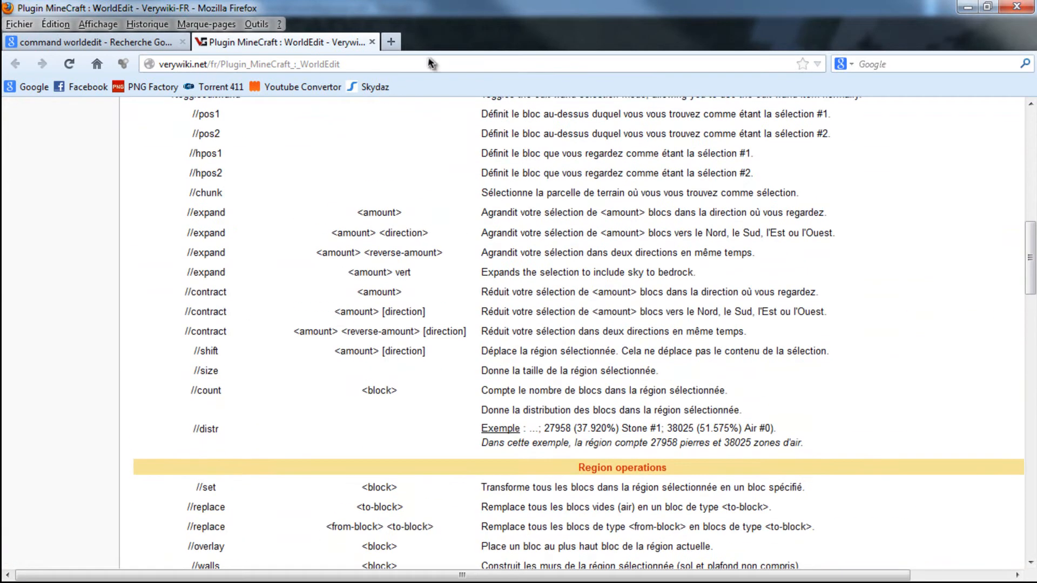
- Close the Google results tab and the Firefox window, and switch back to groups.yml in Notepad++
left_click(183, 41)
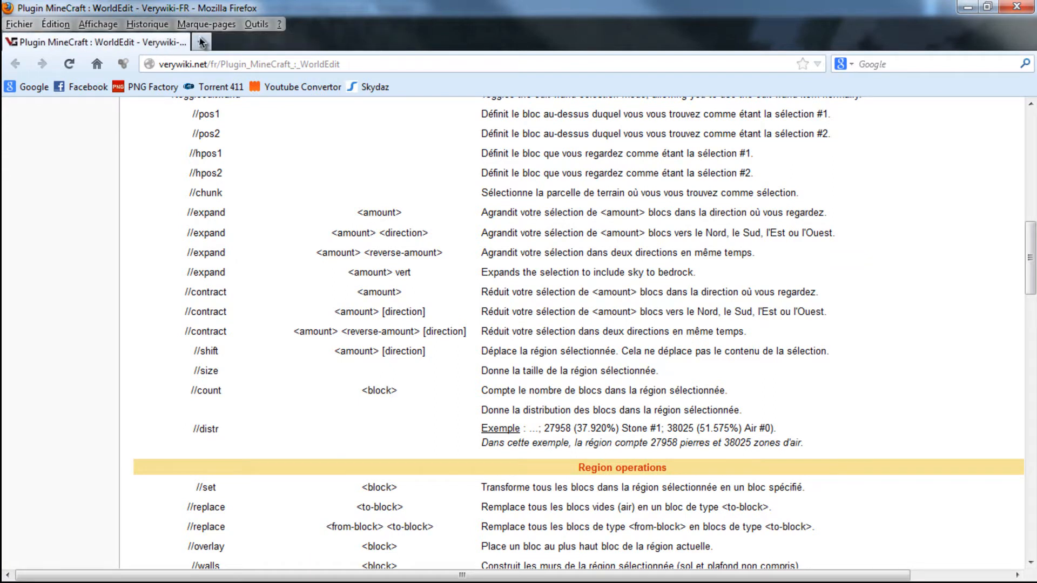
left_click(1016, 7)
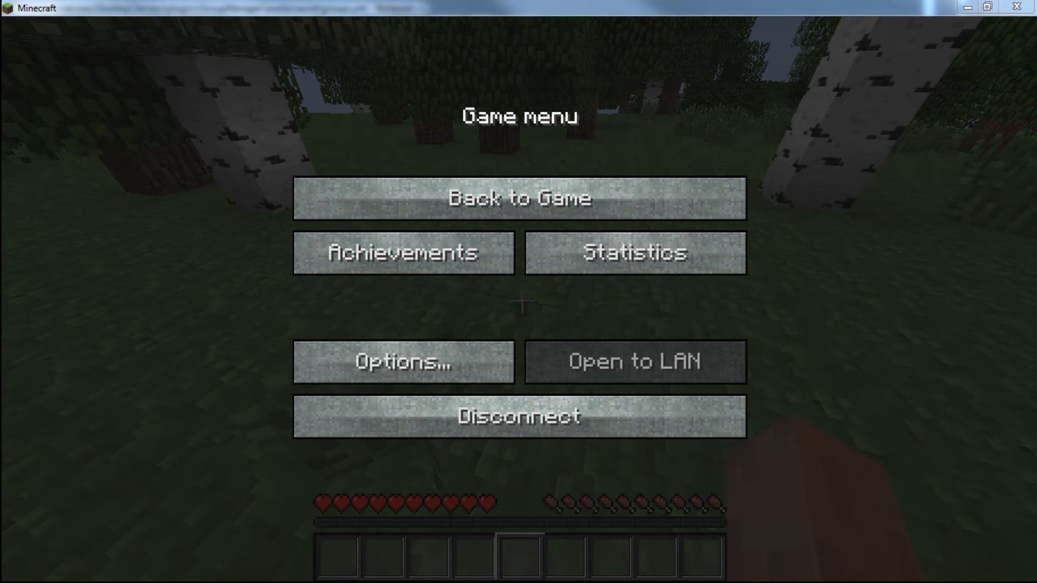
key("alt+Tab")
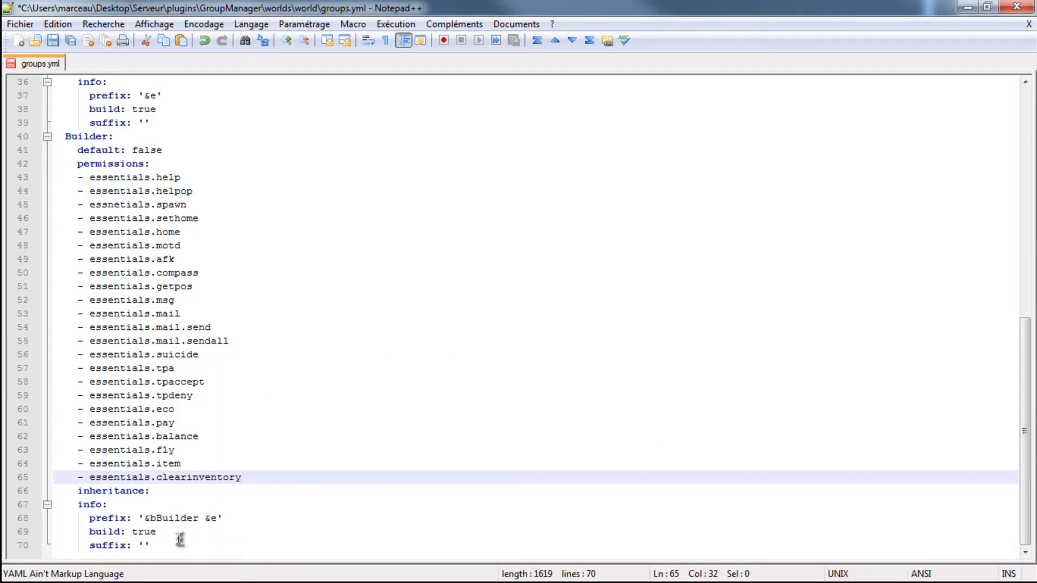
left_click(179, 537)
left_click(182, 543)
key("Return")
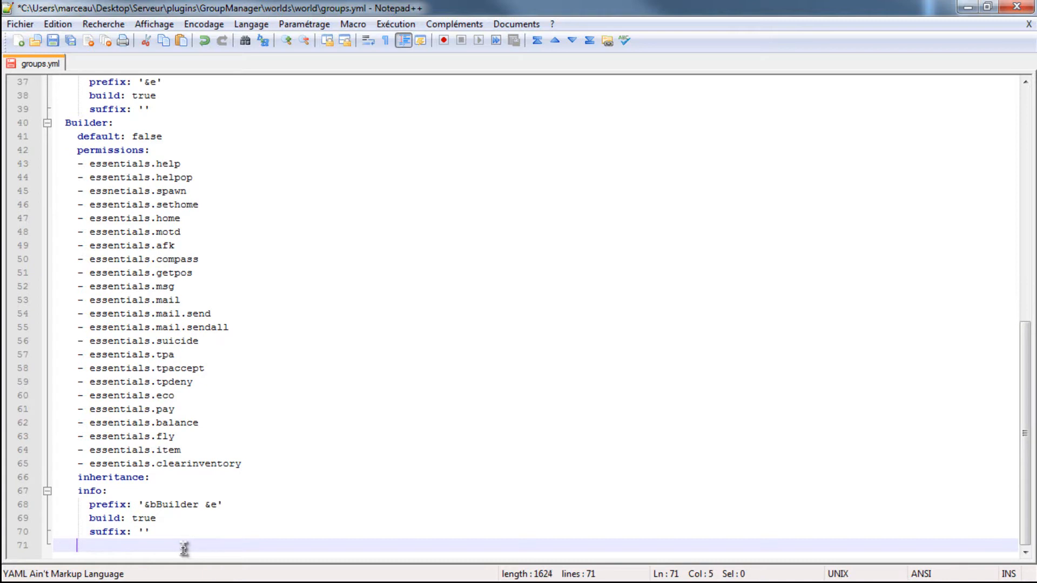
key("BackSpace")
key("BackSpace")
- Copy the whole Builder group block and paste the copy on a new line at the end of groups.yml
left_click_drag(182, 545, 26, 133)
key("ctrl+c")
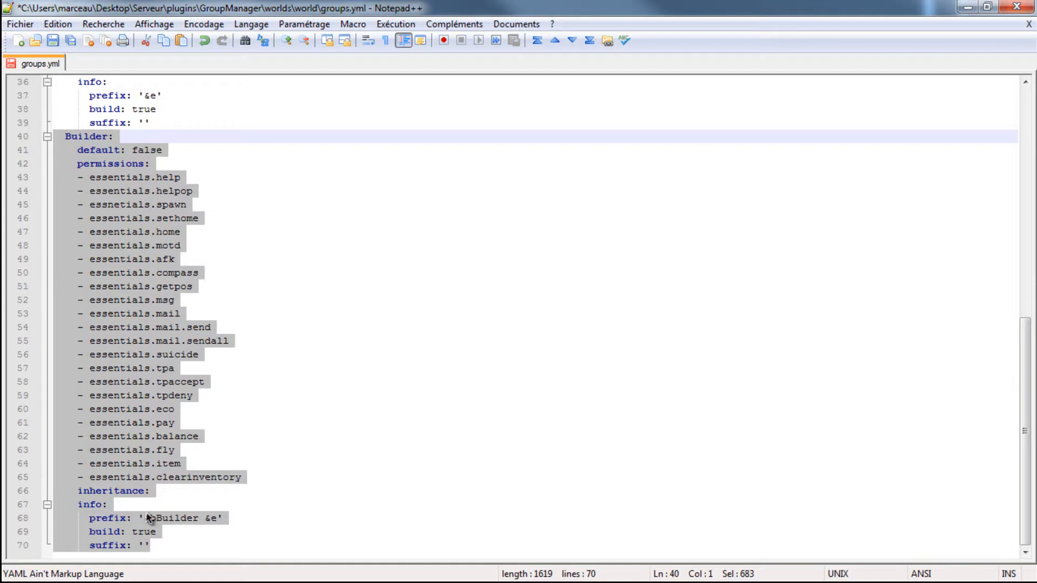
left_click(167, 546)
key("Return")
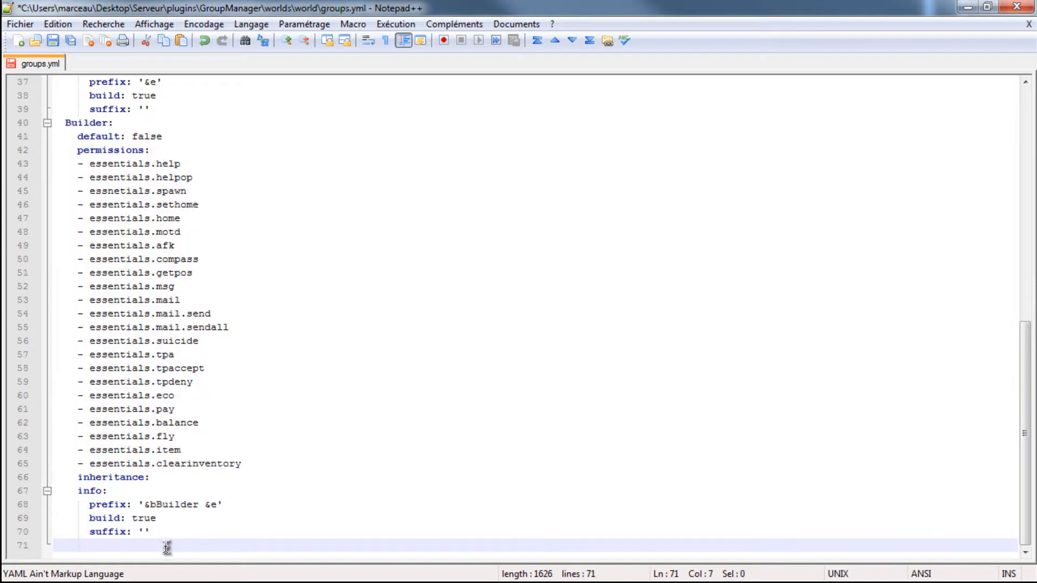
key("ctrl+v")
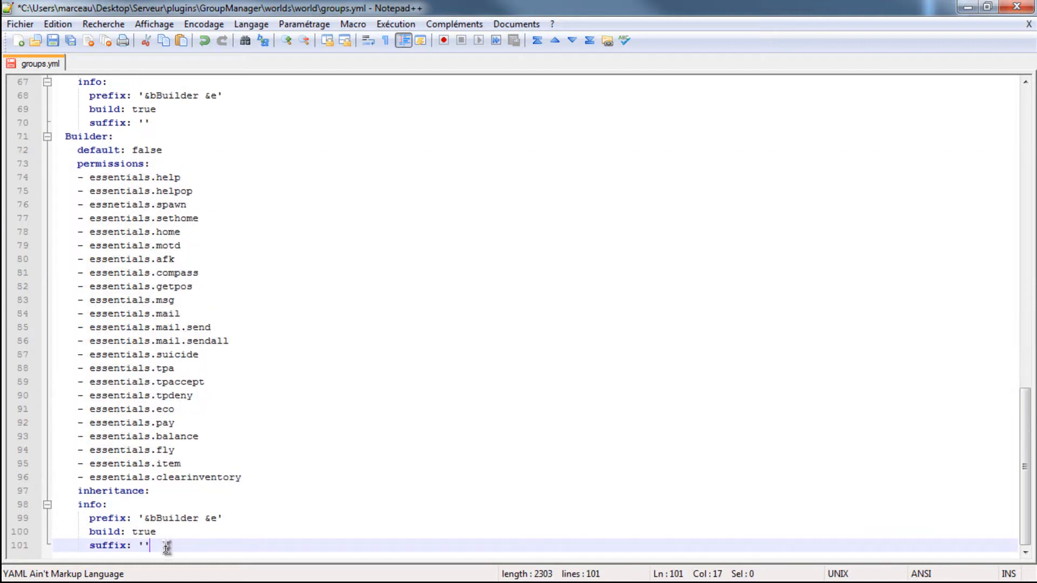
- Rename the copied Builder group as Modo
scroll(108, 486, "up", 4)
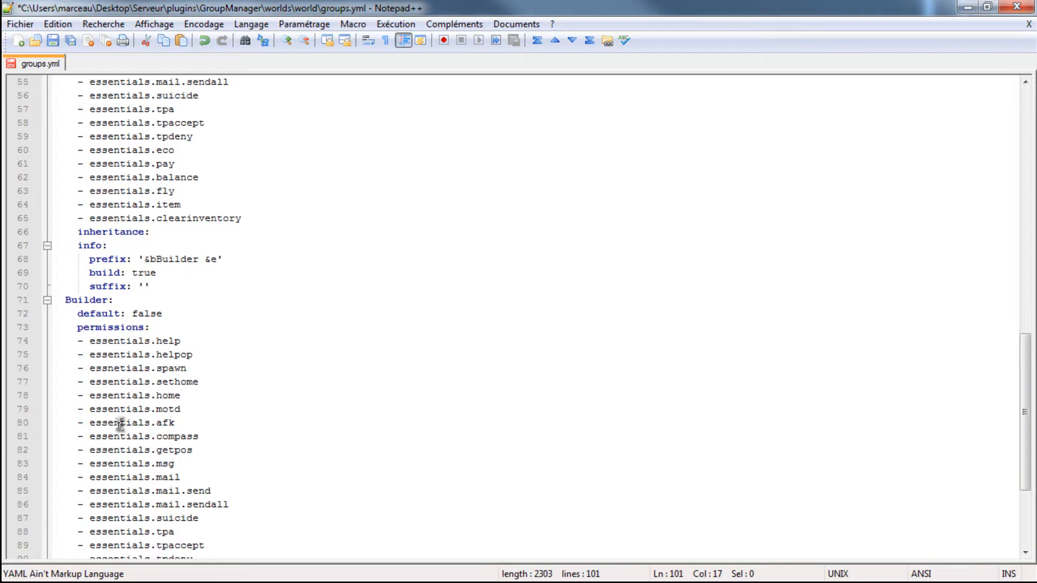
left_click(107, 300)
key("BackSpace")
key("BackSpace")
key("BackSpace")
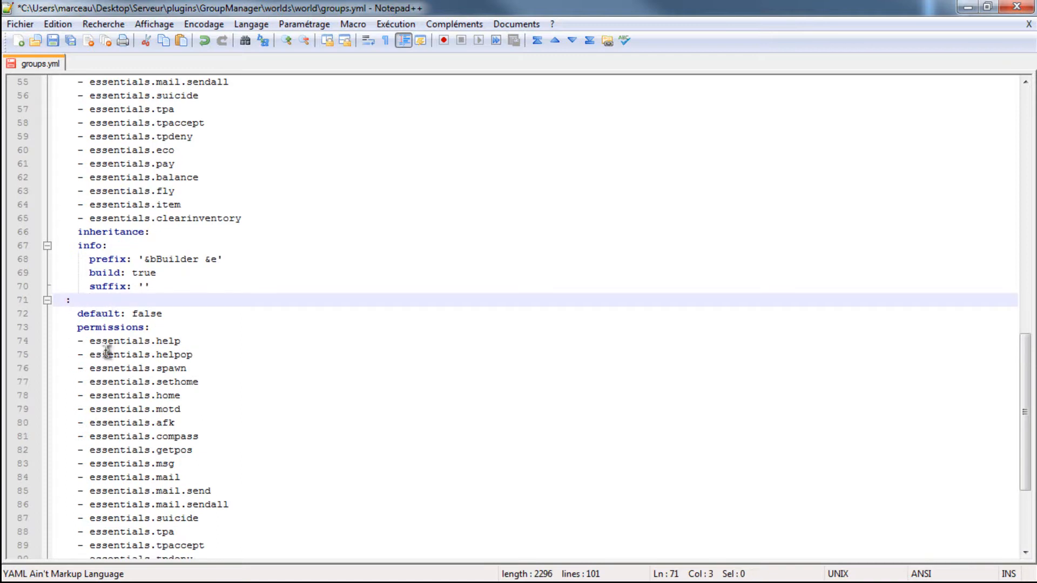
type("Modo")
- Check the red colour code on the color codes page and set the Modo group's prefix to '&cModo &e'
scroll(108, 353, "down", 4)
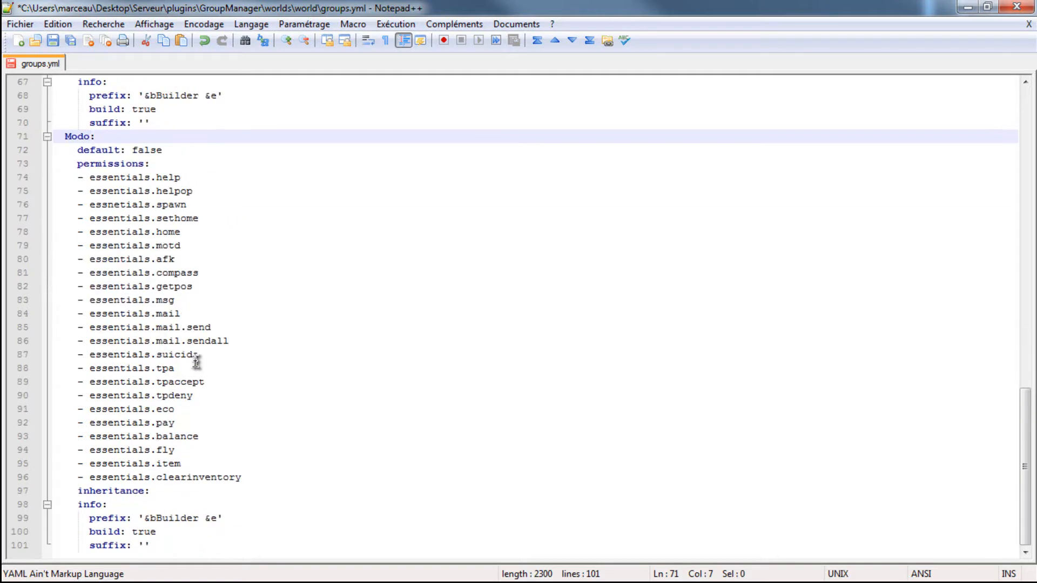
left_click(198, 518)
key("BackSpace")
key("BackSpace")
key("BackSpace")
key("BackSpace")
key("BackSpace")
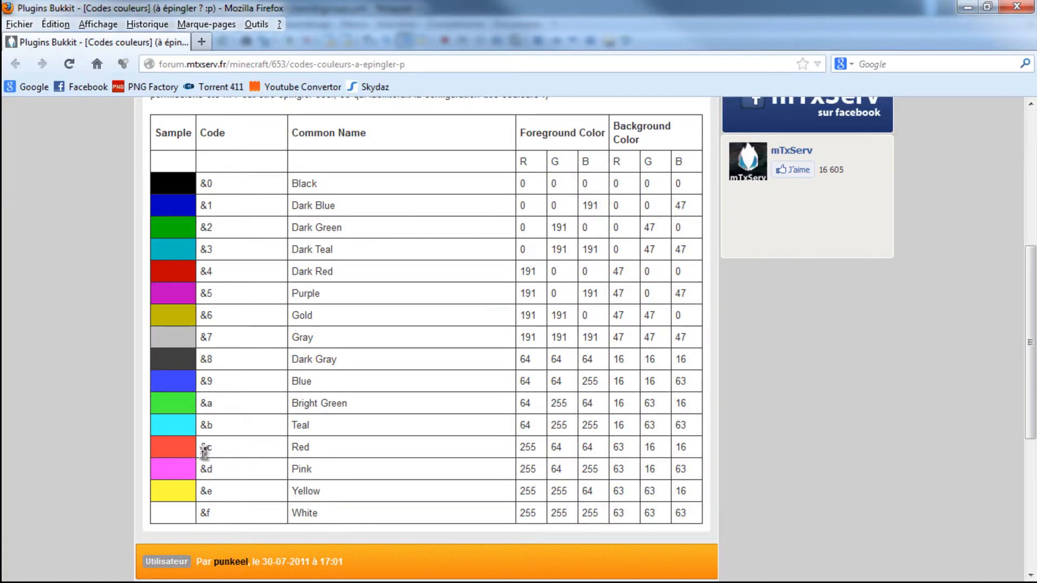
left_click(967, 7)
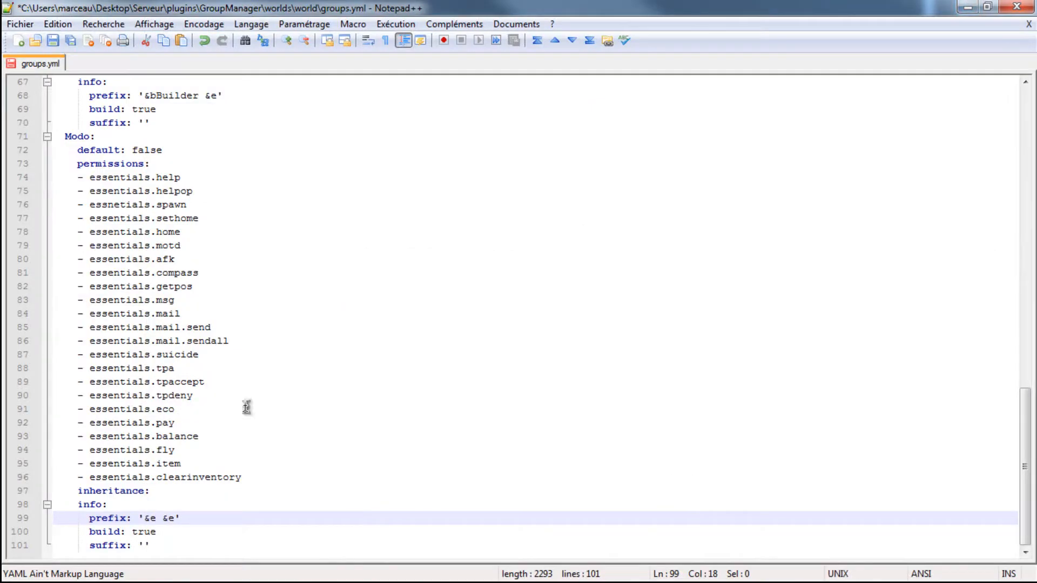
type("Modo")
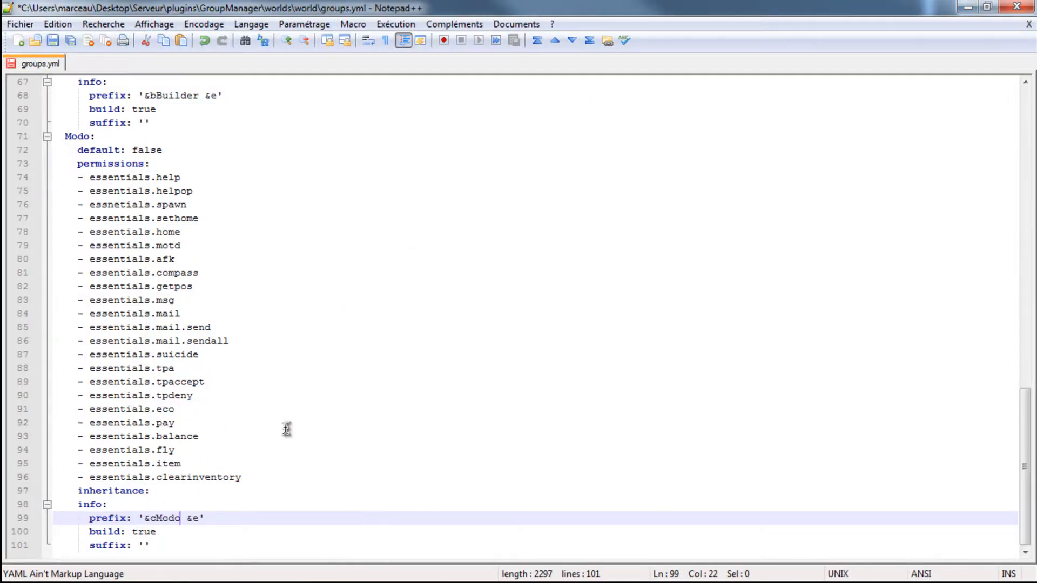
key("alt+Tab")
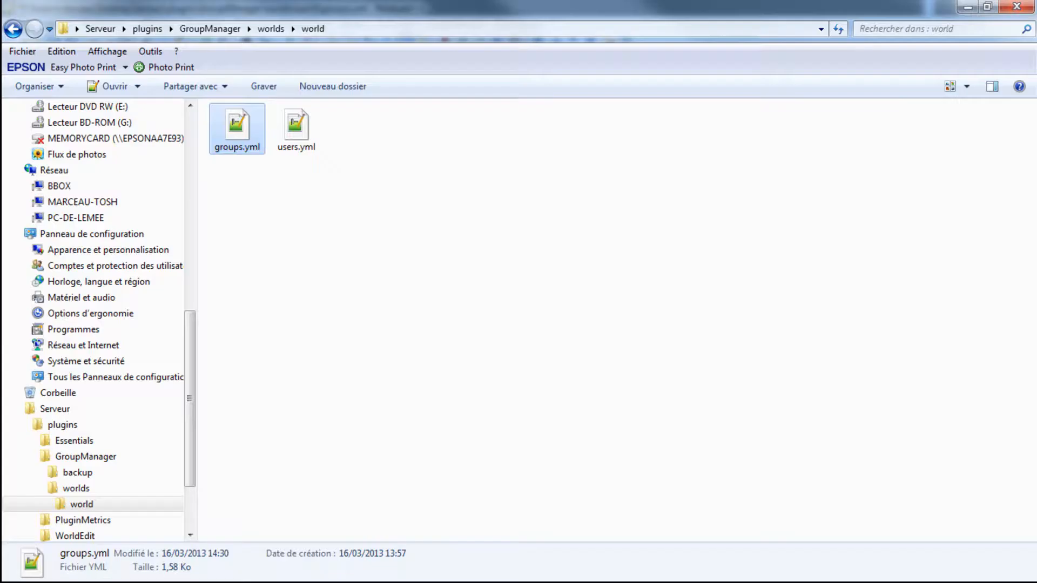
left_click(14, 28)
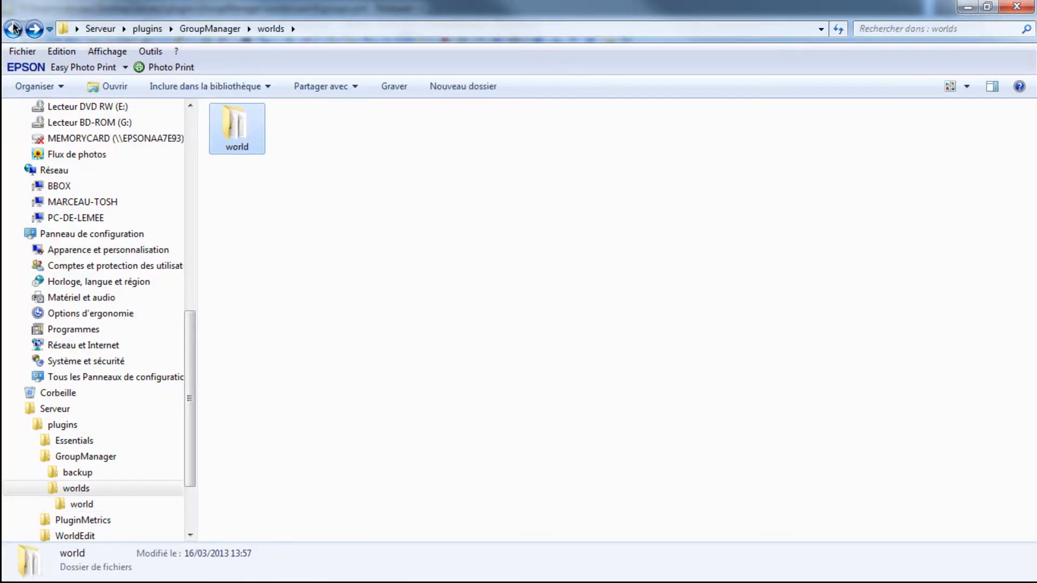
left_click(14, 28)
left_click(14, 28)
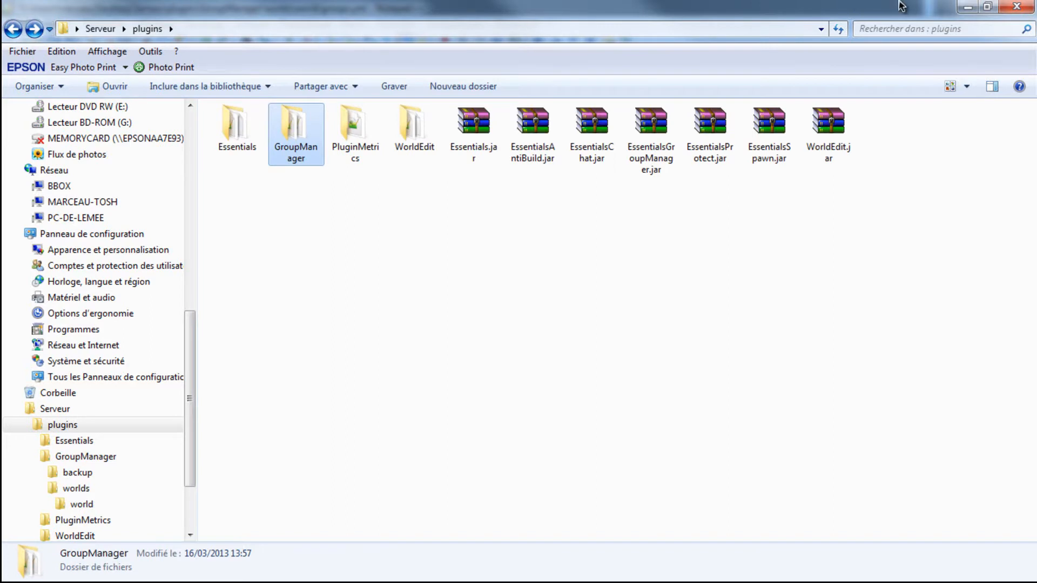
left_click(968, 7)
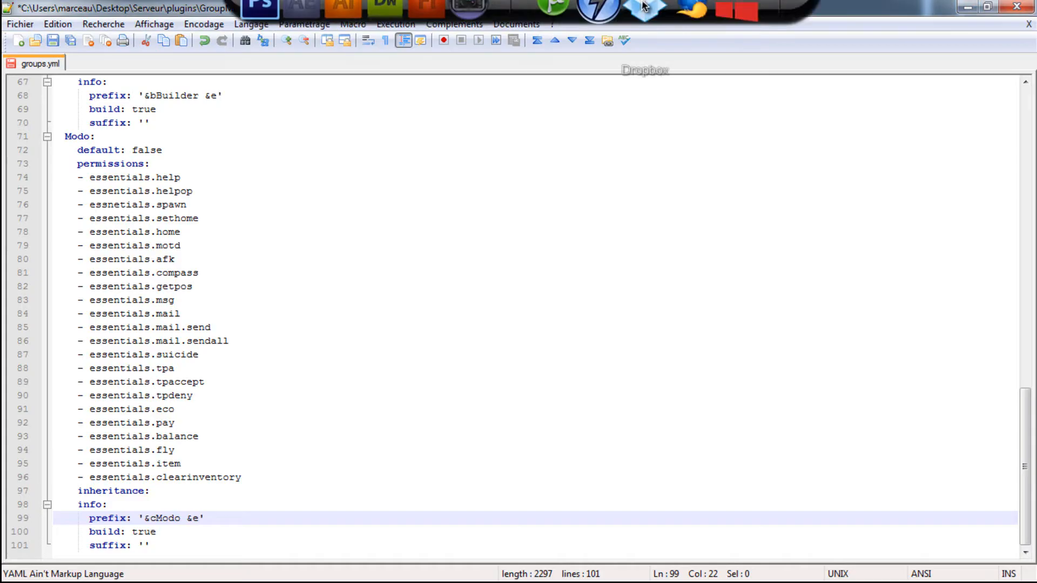
- Open the groups.yml in Notepad++ from the Devil Frezze folder's Serveur\plugins\GroupManager\worlds\world subfolder
left_click(732, 21)
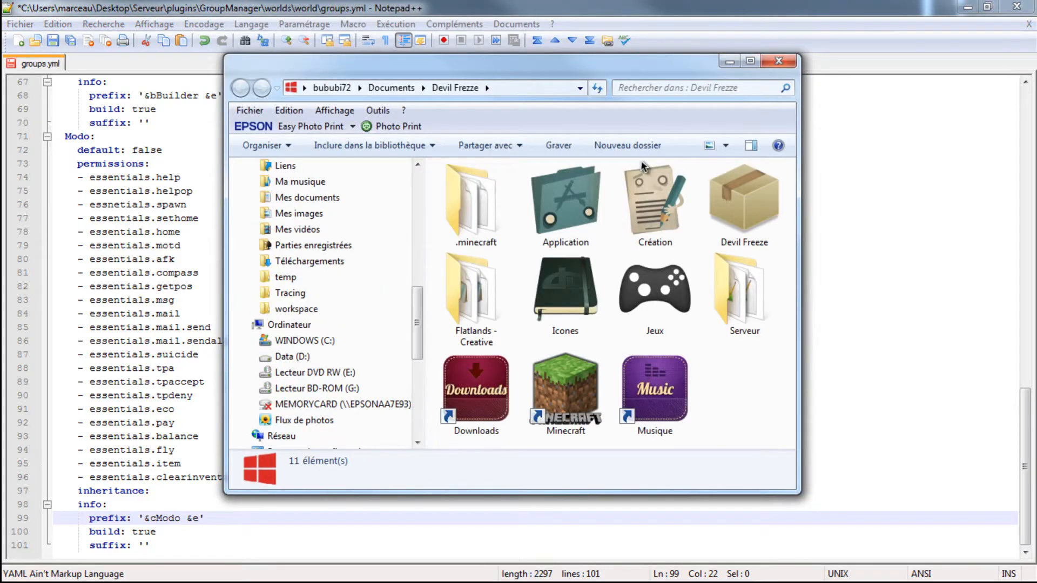
double_click(743, 294)
left_click(469, 176)
double_click(469, 175)
double_click(503, 183)
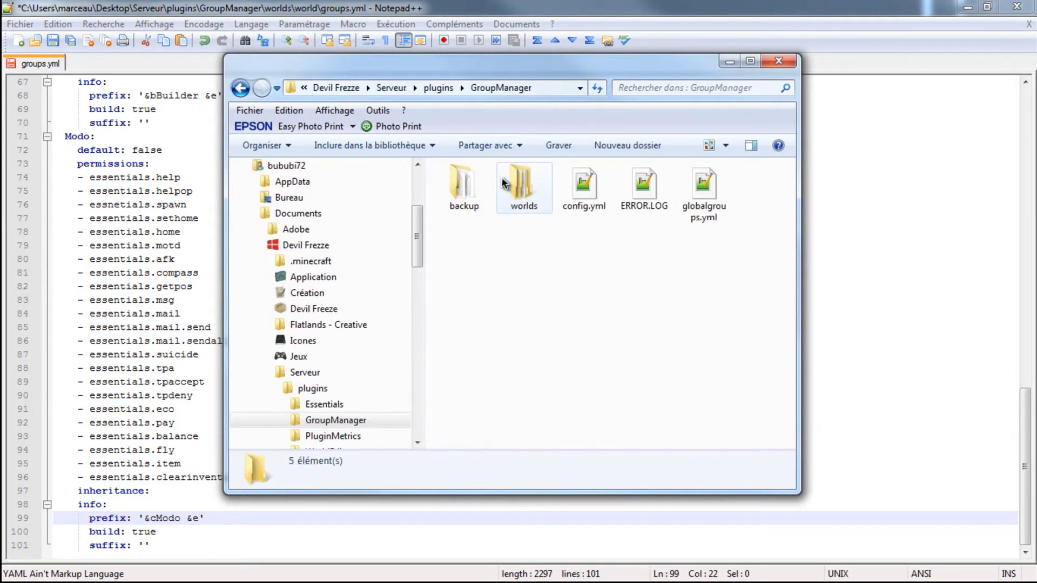
double_click(508, 186)
double_click(467, 186)
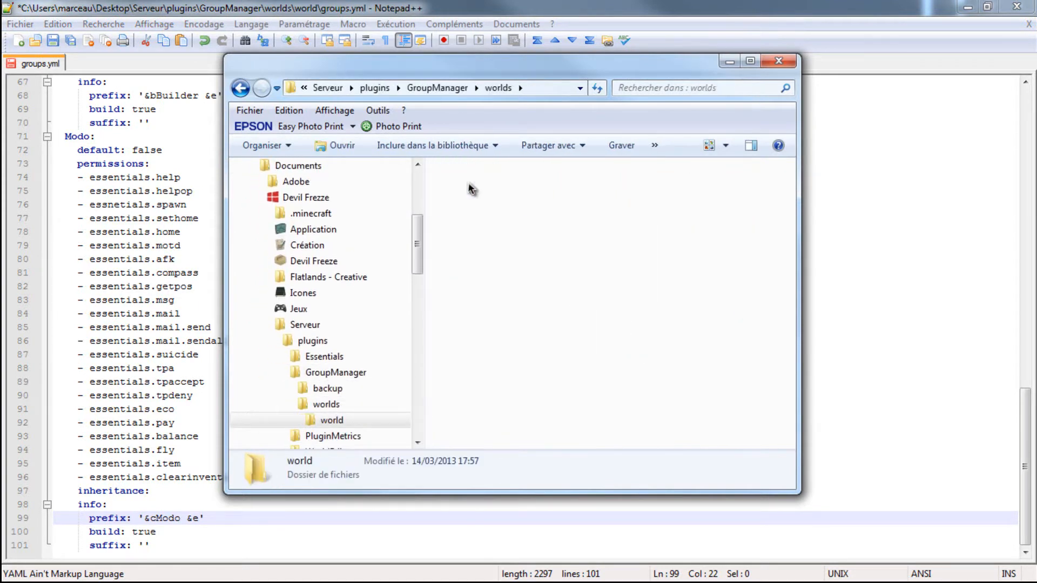
right_click(469, 187)
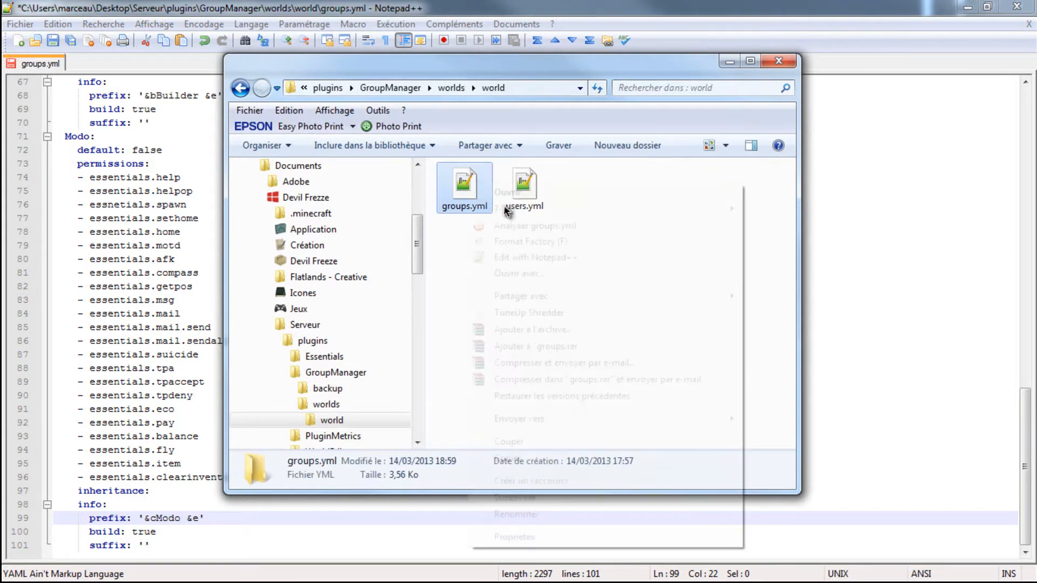
left_click(510, 257)
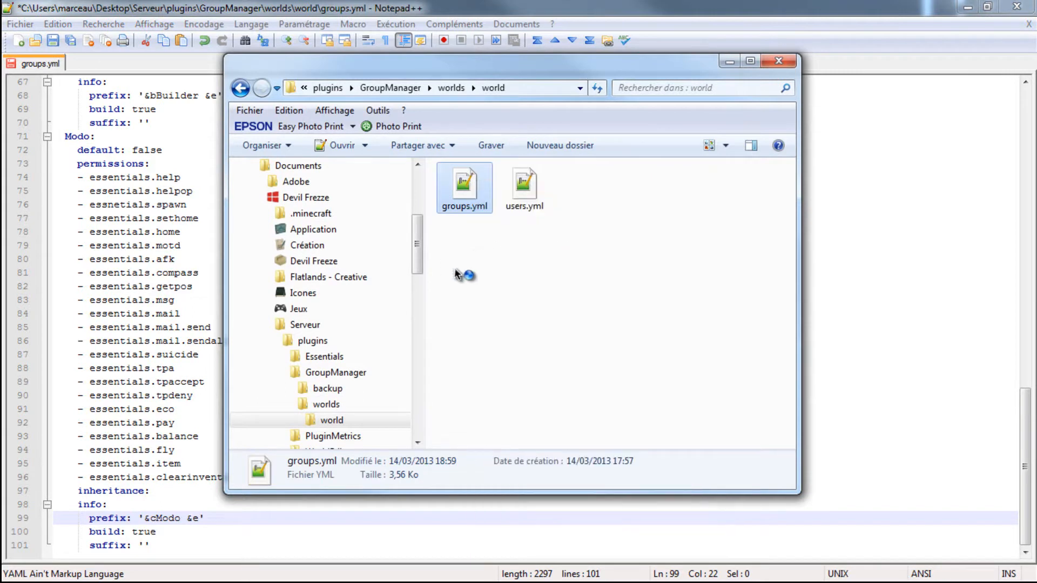
- Copy the permission list running from essentials.help to essentials.jump out of the reference groups.yml and paste it below essentials.clearinventory in the Modo group
scroll(259, 357, "down", 20)
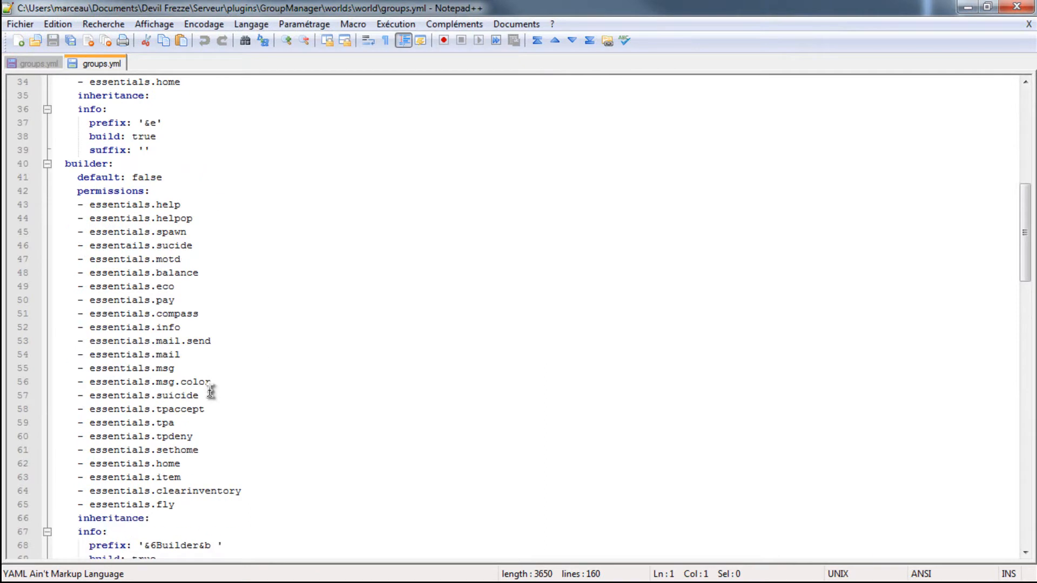
scroll(206, 400, "down", 15)
left_click_drag(199, 287, 37, 221)
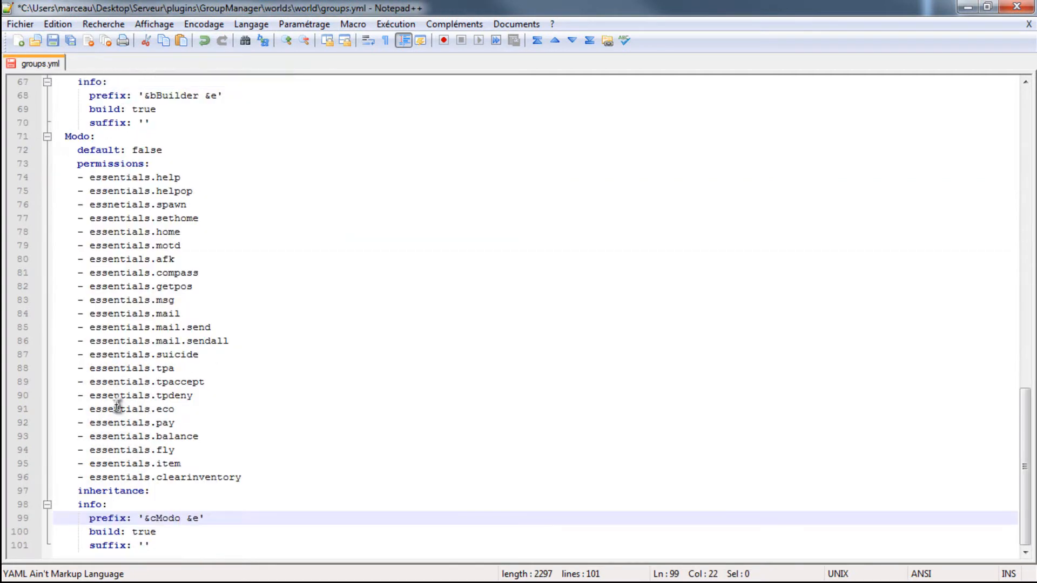
left_click(245, 478)
key("Return")
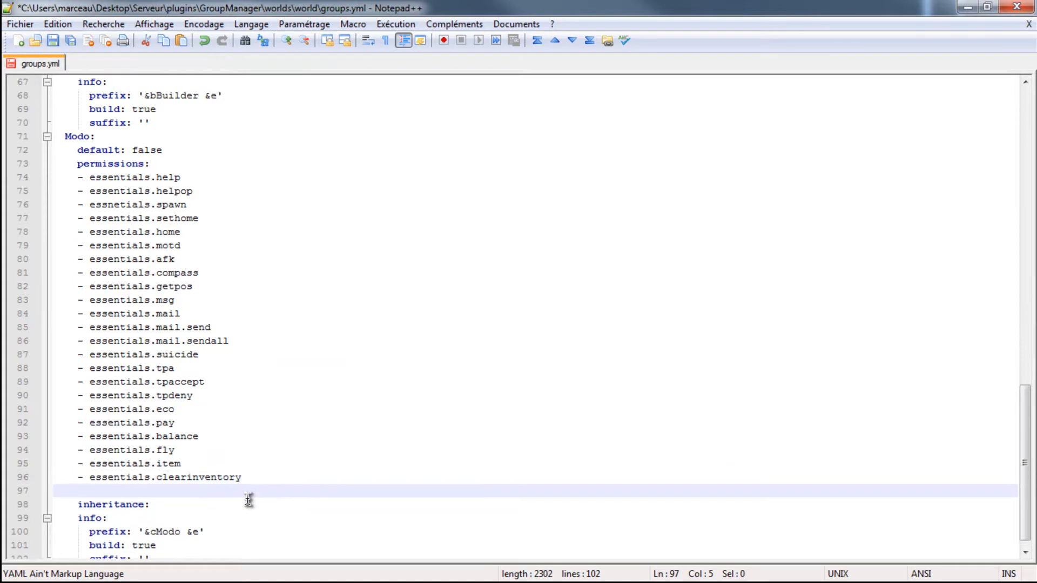
key("ctrl+v")
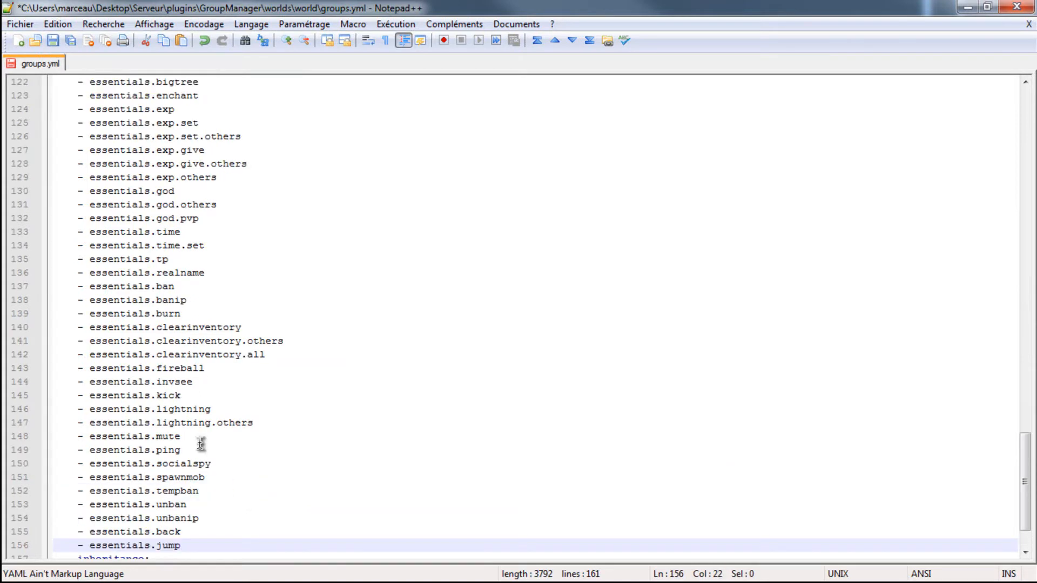
- Examine the permissions pasted into the Modo group, such as gamemode, exp, god, ban, kick and mute
scroll(238, 484, "up", 20)
scroll(157, 406, "down", 20)
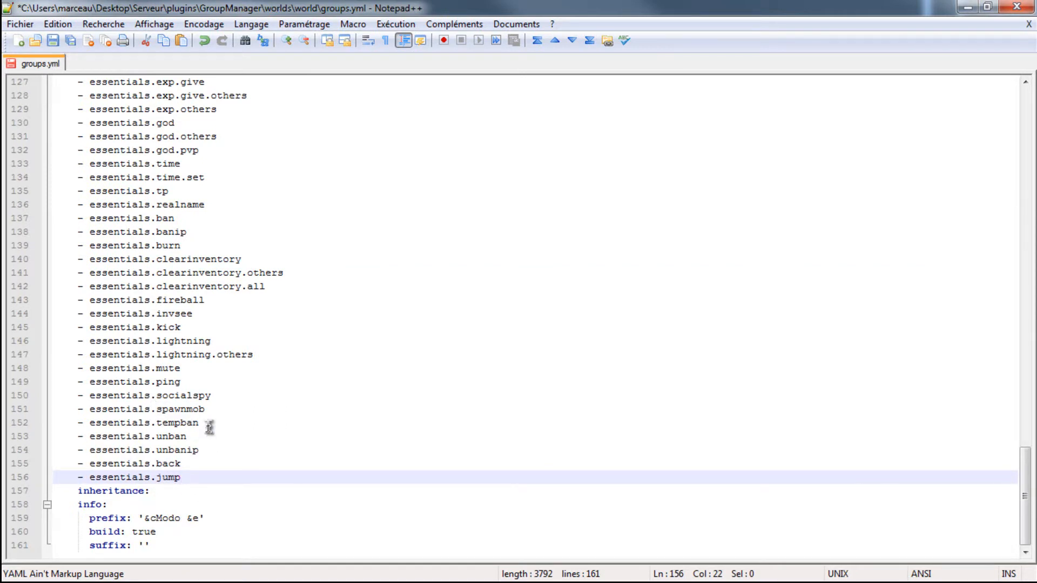
scroll(236, 404, "up", 17)
scroll(236, 404, "down", 17)
scroll(254, 439, "up", 20)
scroll(314, 389, "down", 20)
scroll(247, 479, "up", 12)
scroll(198, 407, "down", 4)
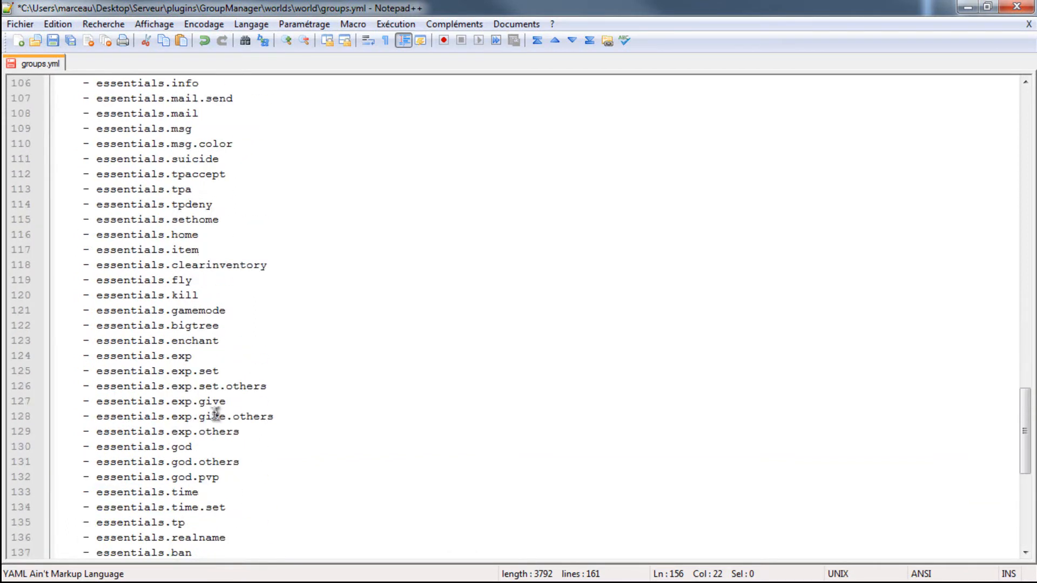
- Save groups.yml and switch to the Minecraft server's command console
scroll(200, 408, "down", 4)
scroll(219, 416, "down", 1)
scroll(249, 432, "up", 18)
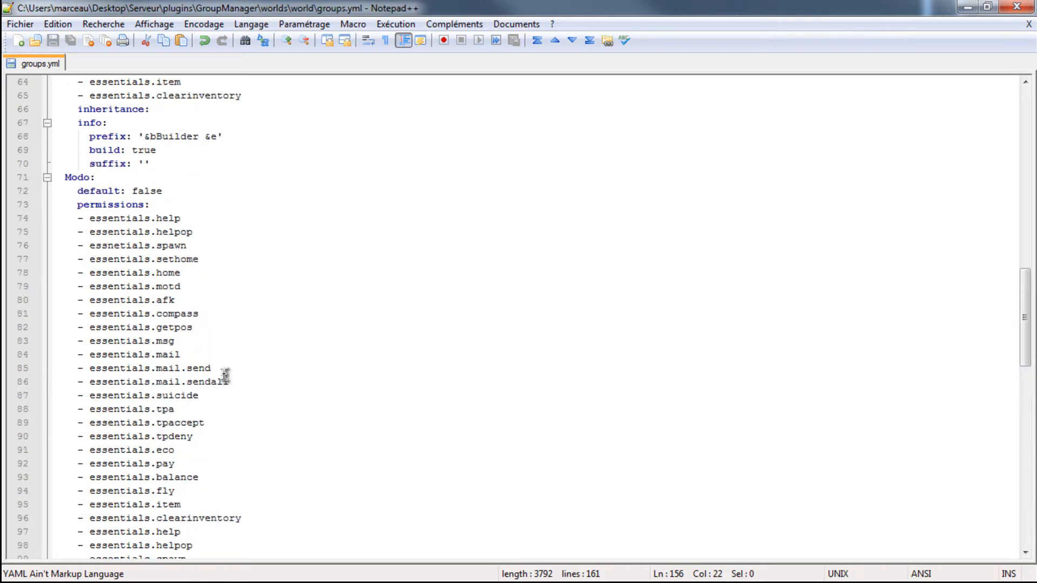
key("alt+Tab")
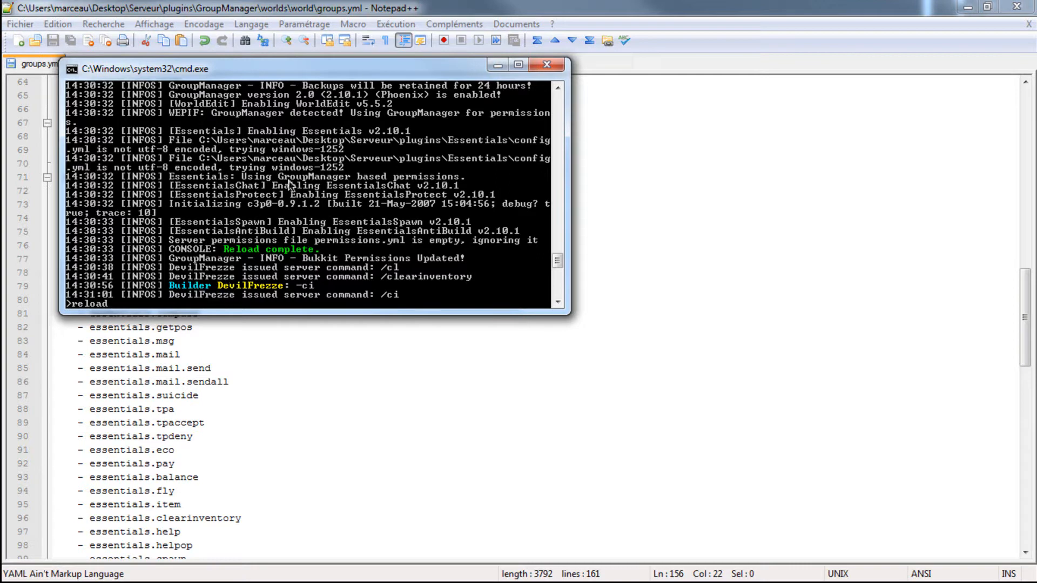
- Reload the server and move the player into the Modo group with the manuadd command
key("Return")
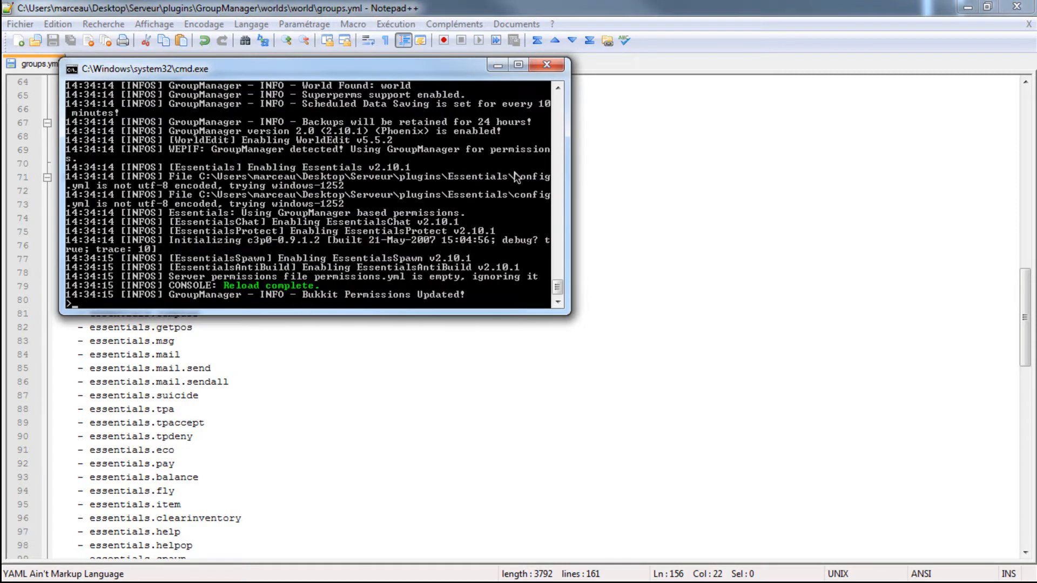
left_click(495, 69)
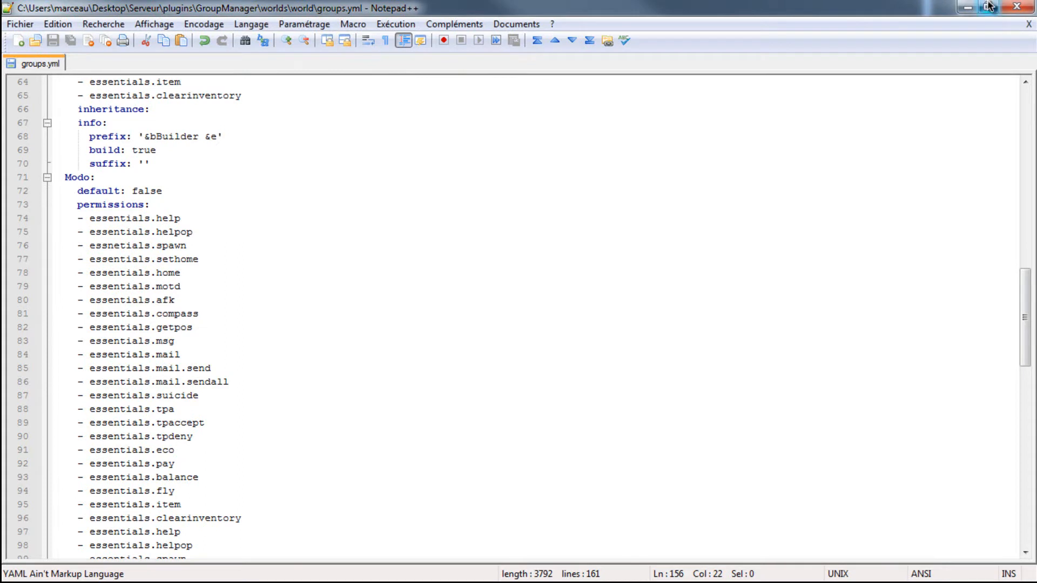
left_click(967, 6)
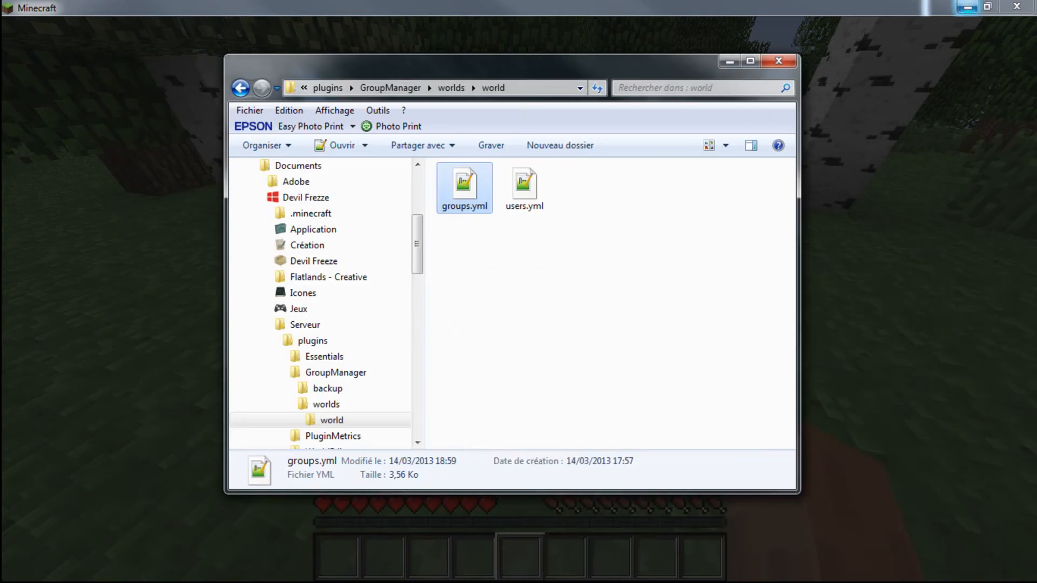
key("alt+Tab")
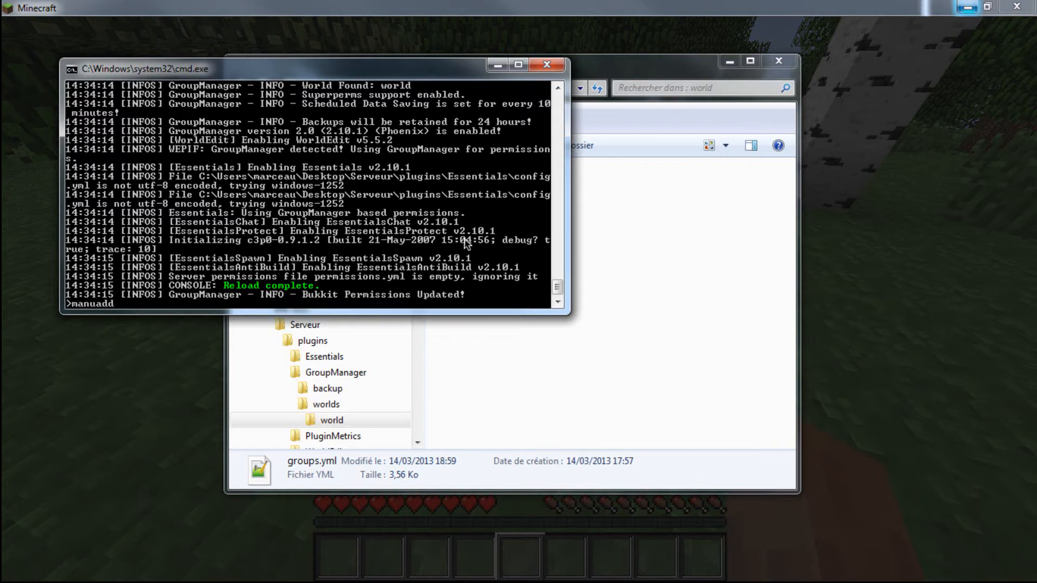
type("manuadd devil modo")
key("Return")
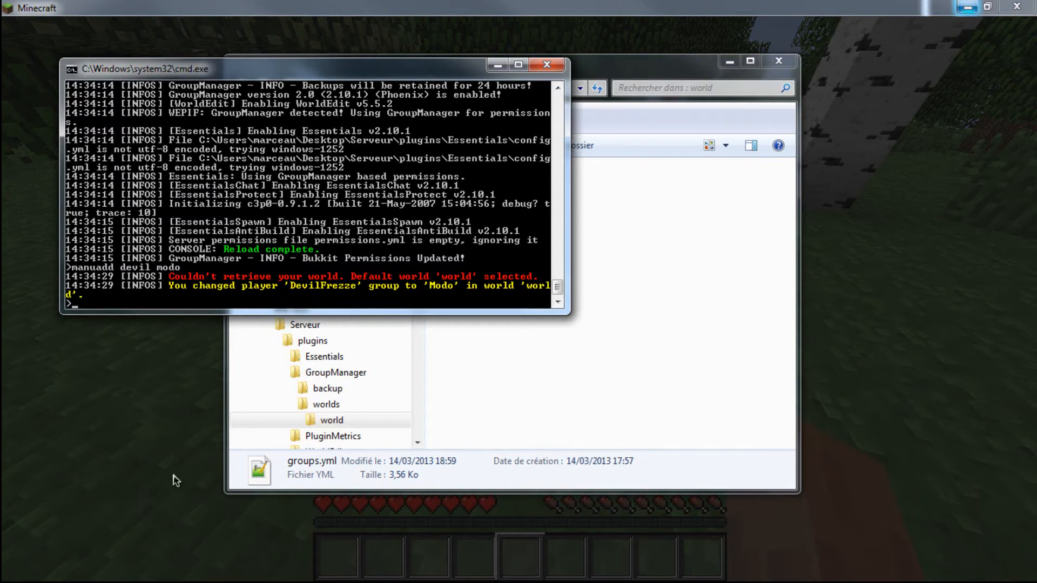
- Return to the Minecraft game and post "Modo !" in the chat to check the group prefix
left_click(167, 543)
left_click(412, 206)
key("w")
key("t")
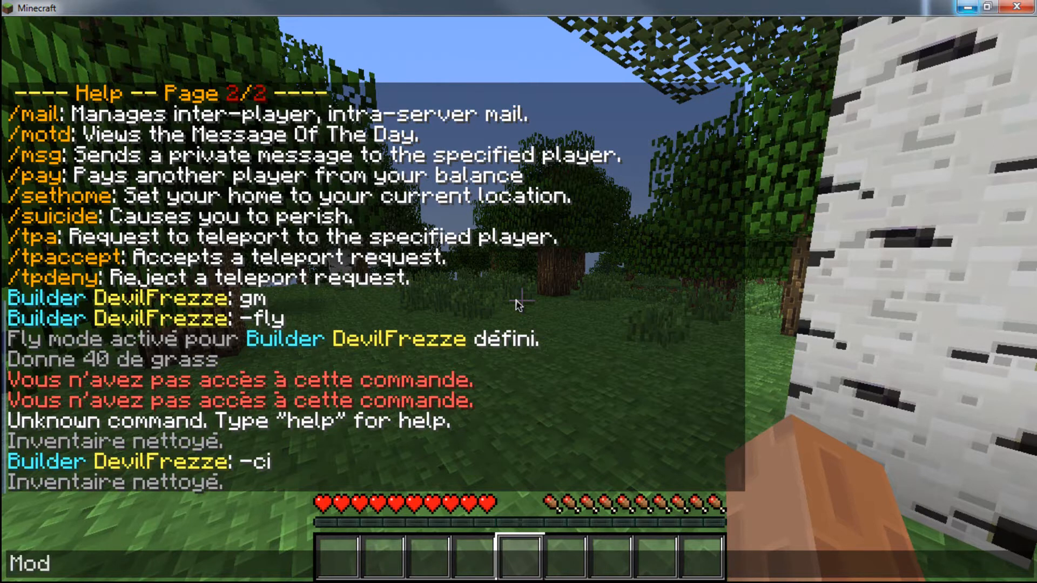
key("Return")
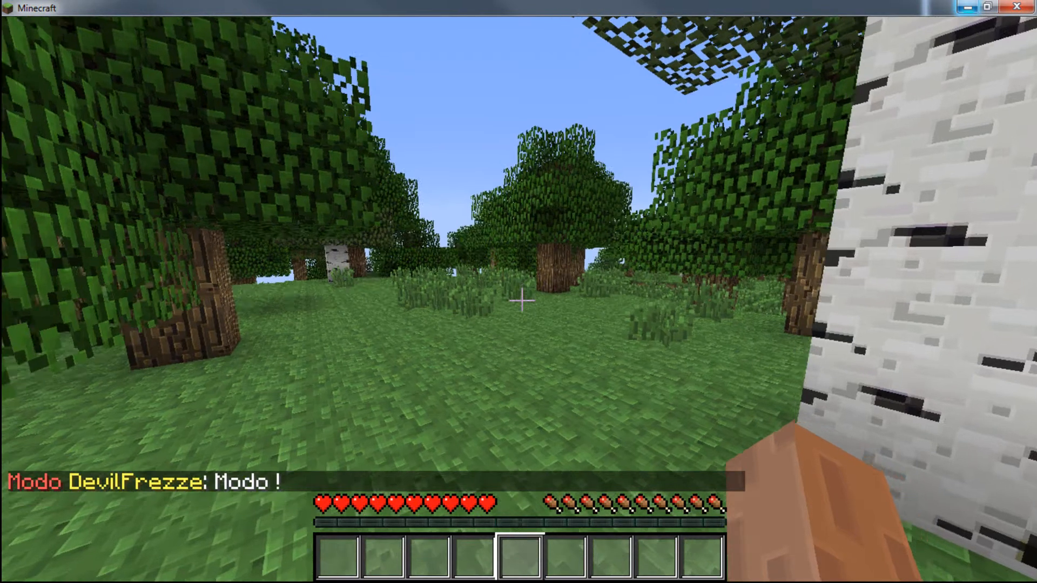
- Try to start the camera path with /cam start and walk through the forest
type("/cam start")
key("Return")
key("w")
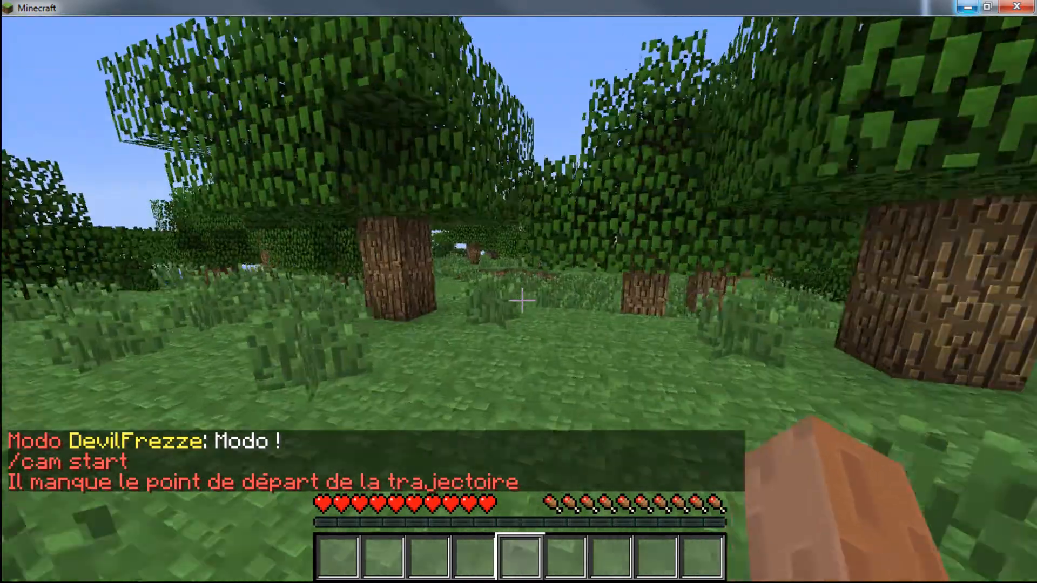
key("w")
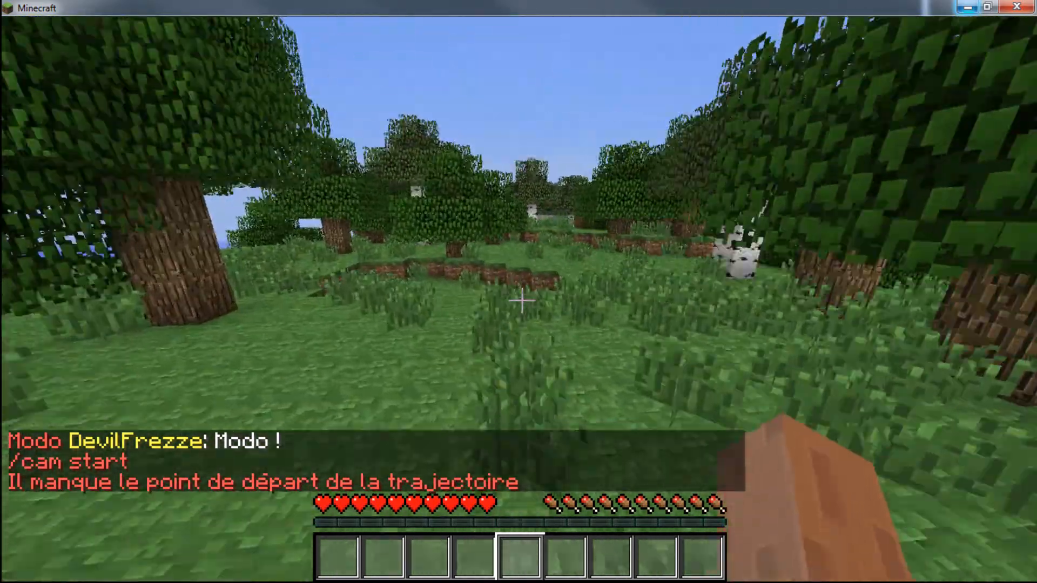
key("w")
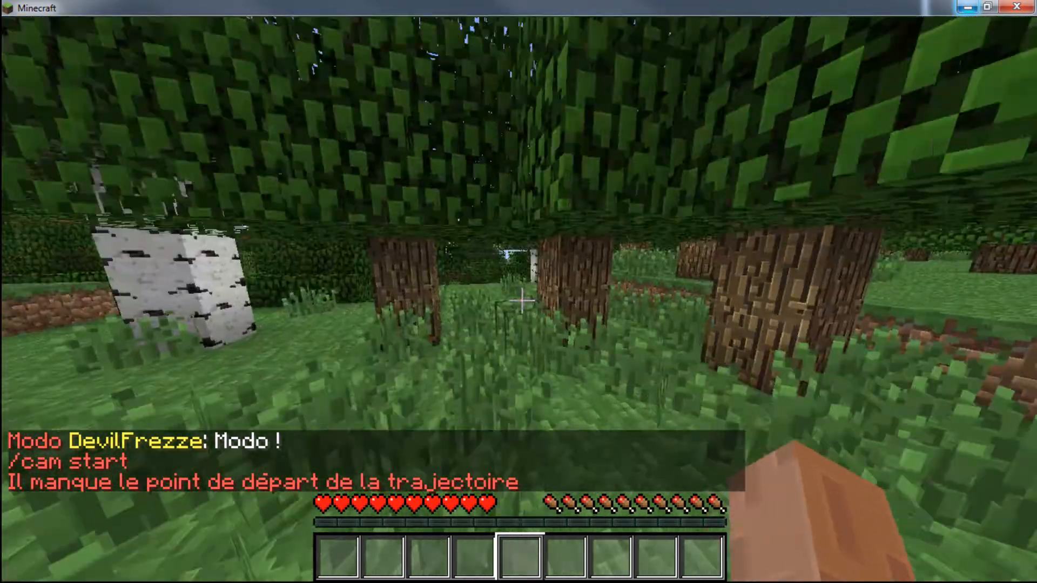
key("w")
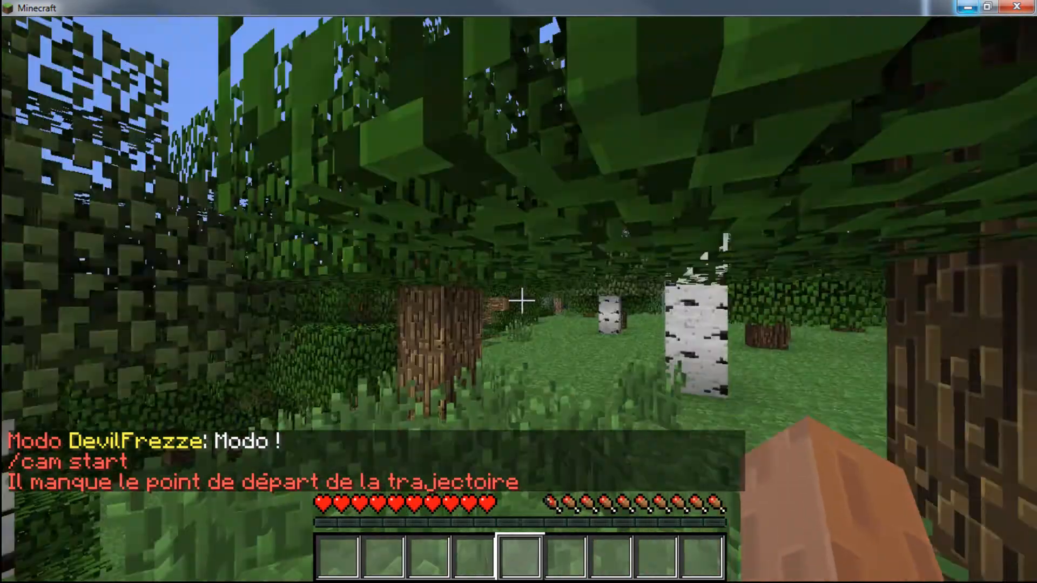
key("w")
- List the commands available to the Modo group with /help and read the first page
key("slash")
type("help")
key("Return")
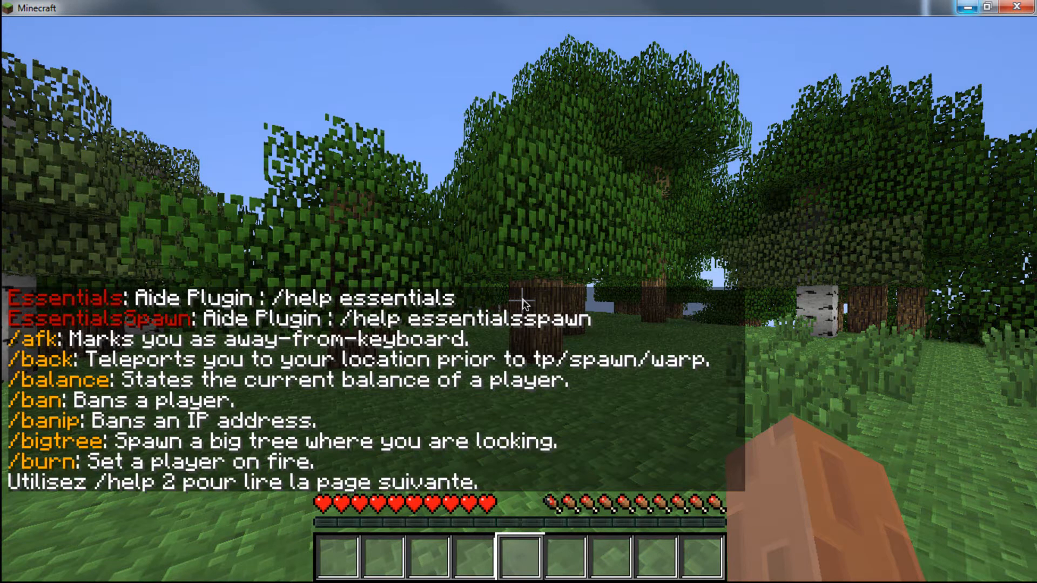
key("t")
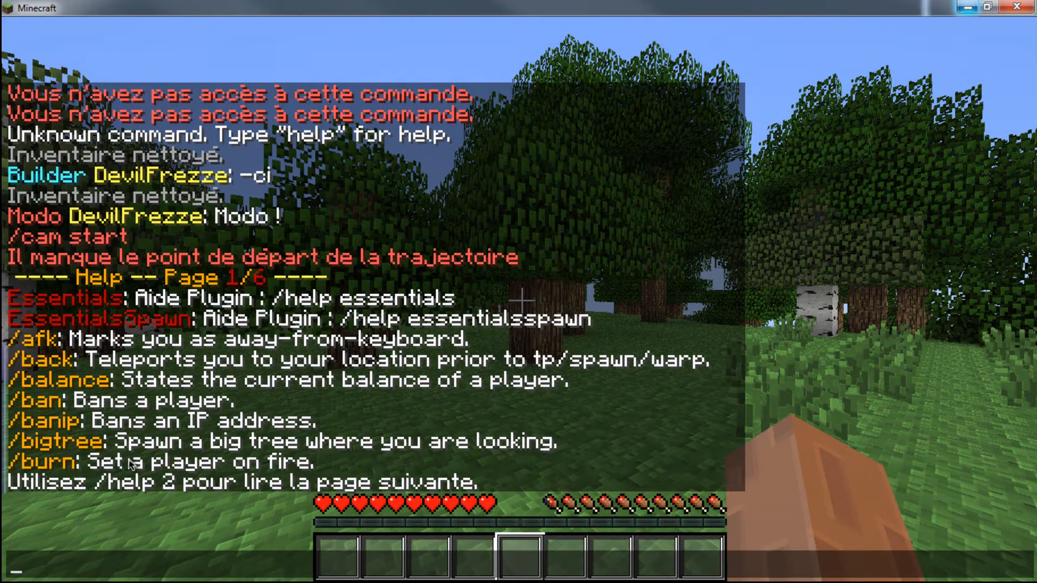
key("Escape")
- Test the /burn command on the own player with a duration of 40 seconds
key("slash")
type("burn")
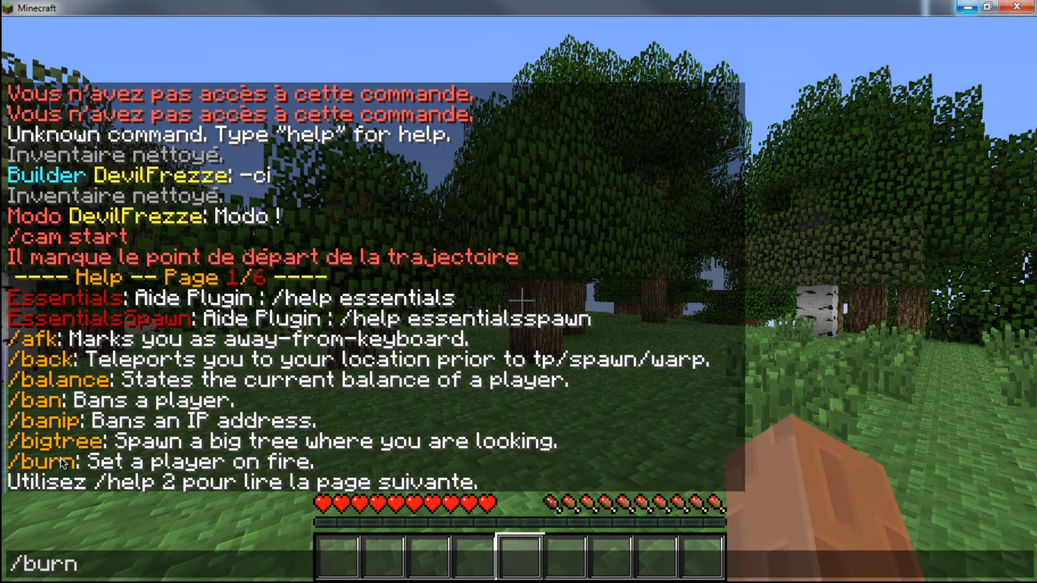
type(" devil")
key("Return")
key("t")
key("Up")
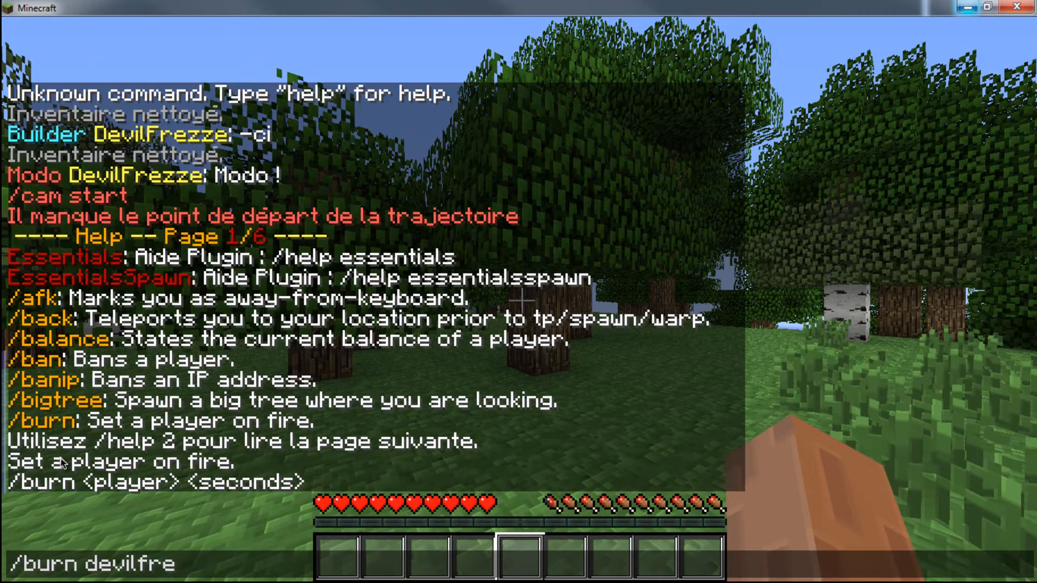
type("frezze 40")
key("Return")
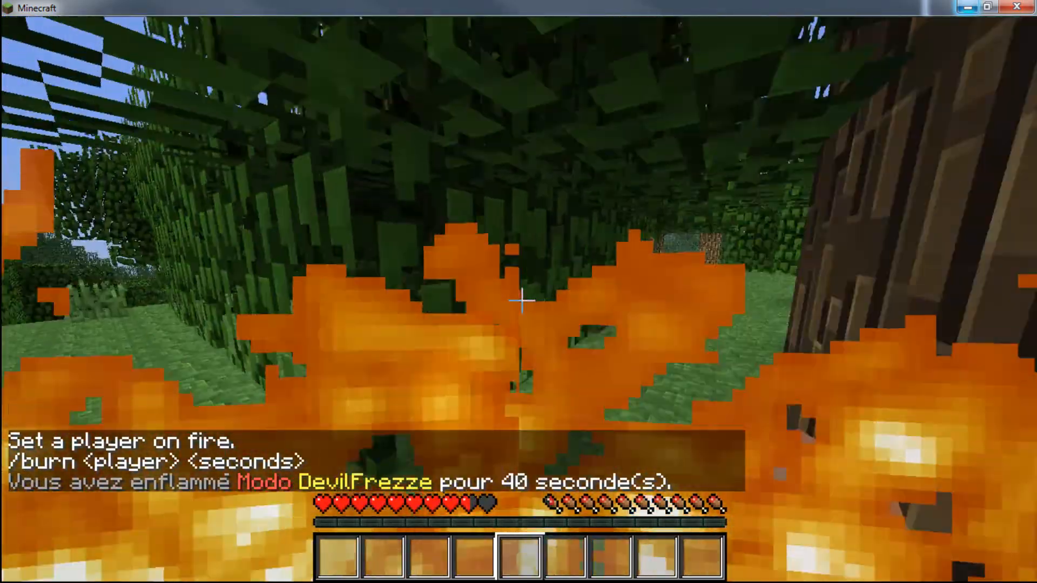
- Try to heal the burning player with /heal and pause the game
key("slash")
type("heal")
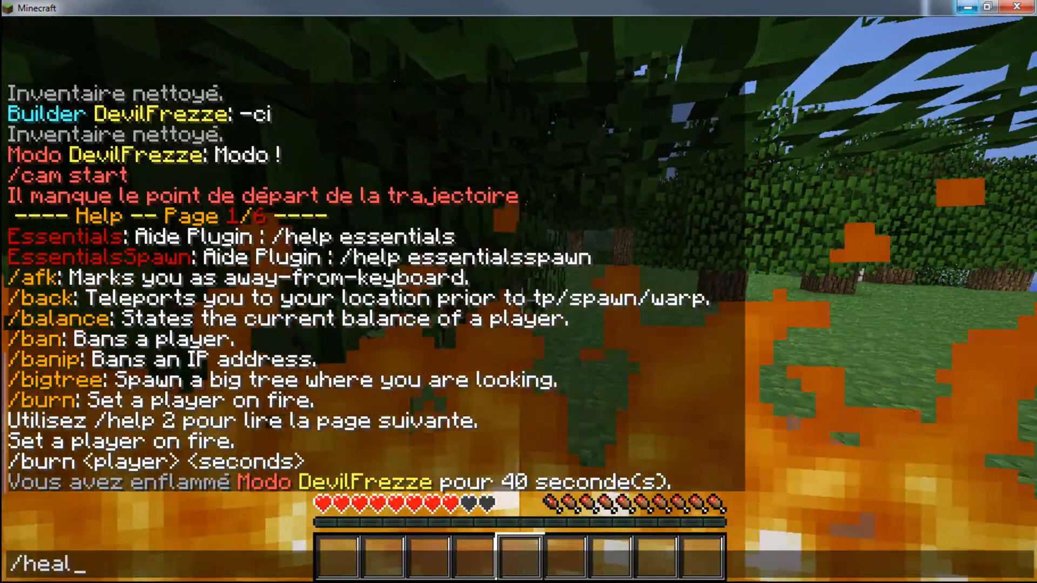
key("Return")
key("Escape")
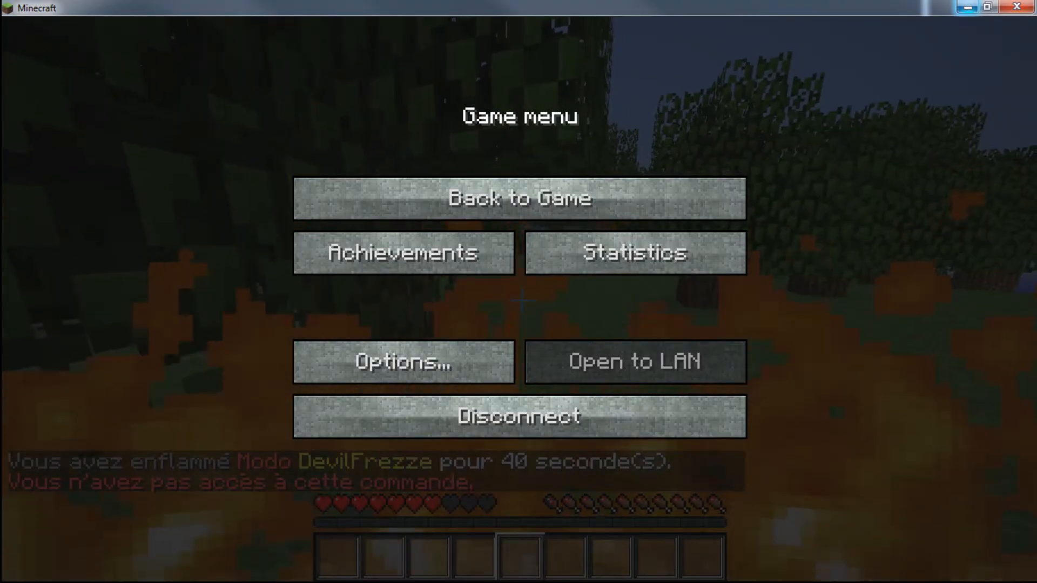
- Add essentials.heal and essentials.heal.others below essentials.jump in the Modo group of groups.yml and save the file
key("alt+Tab")
scroll(235, 486, "down", 20)
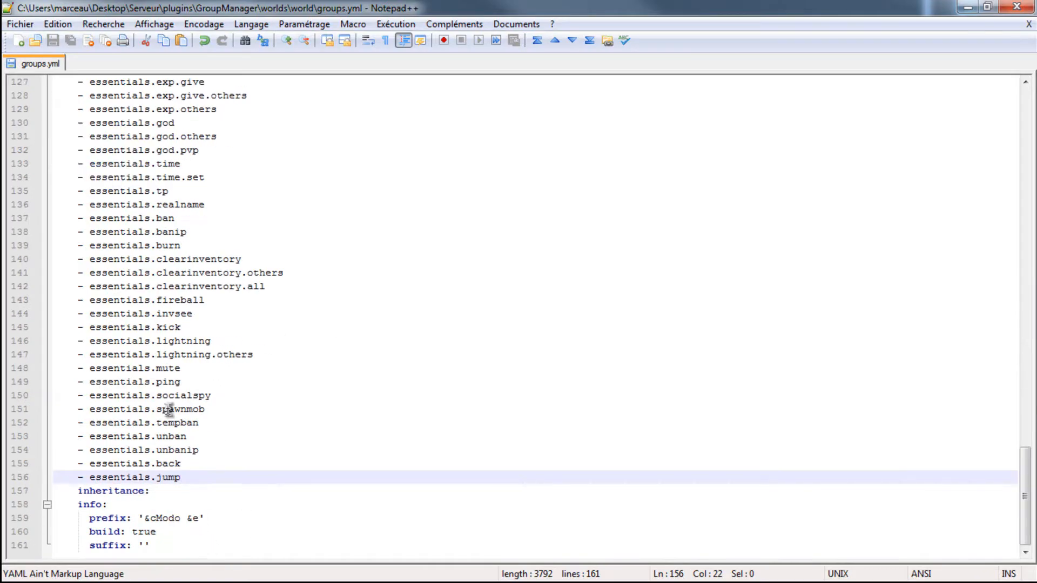
type("-")
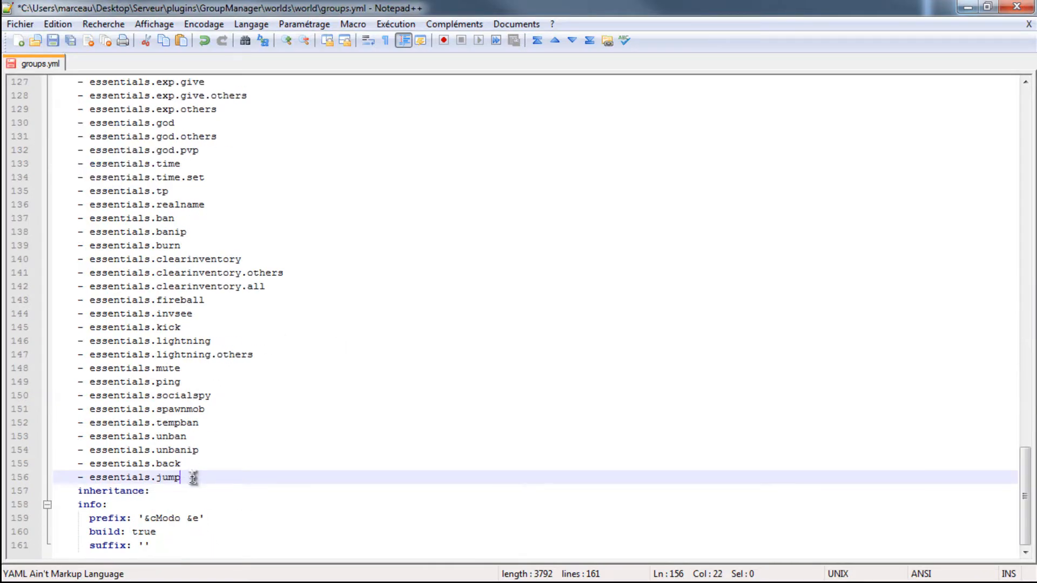
key("Return")
type("- essentials.heal")
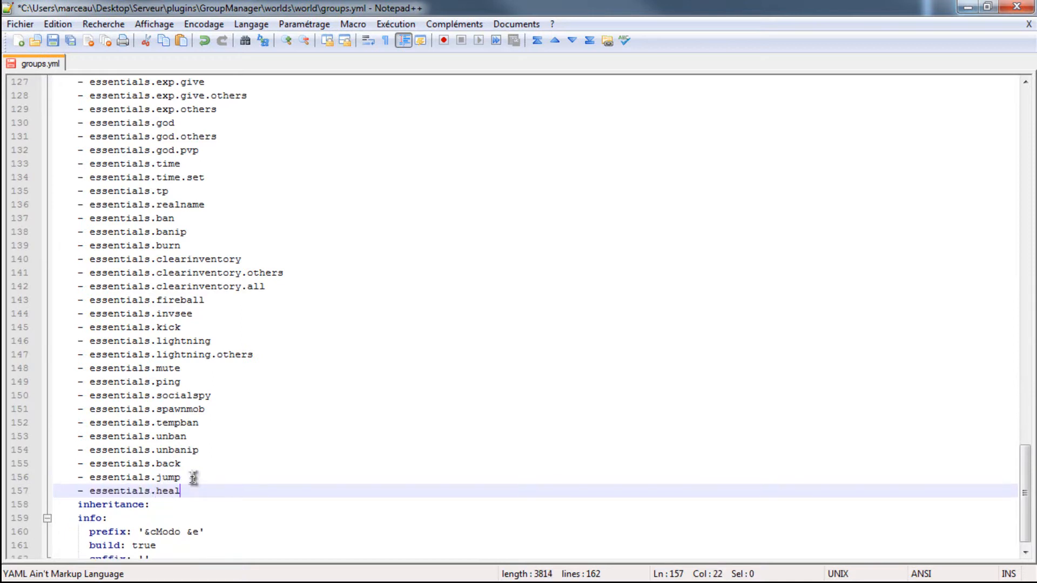
key("Return")
type("- essentials.")
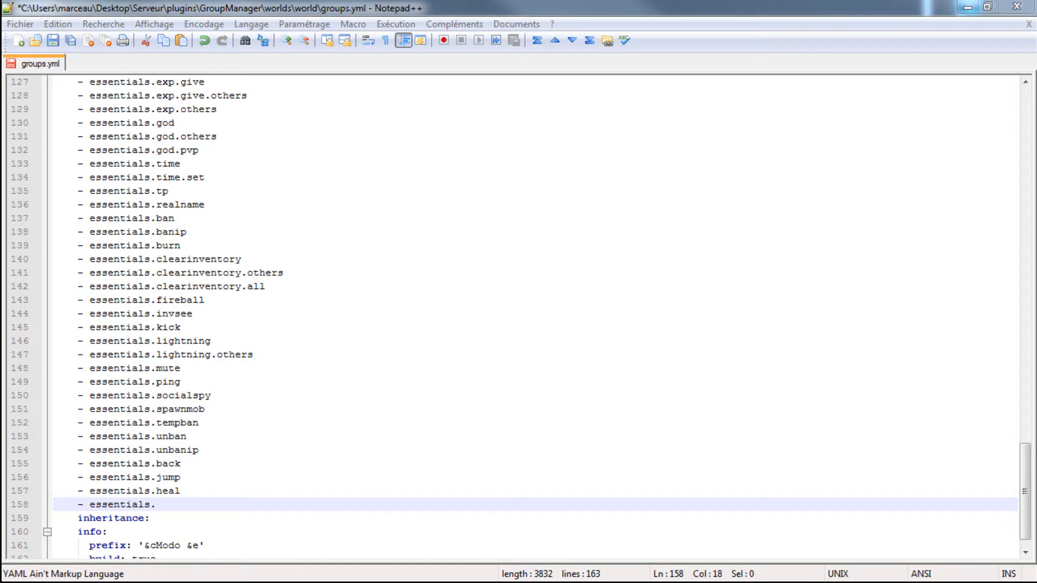
left_click(169, 507)
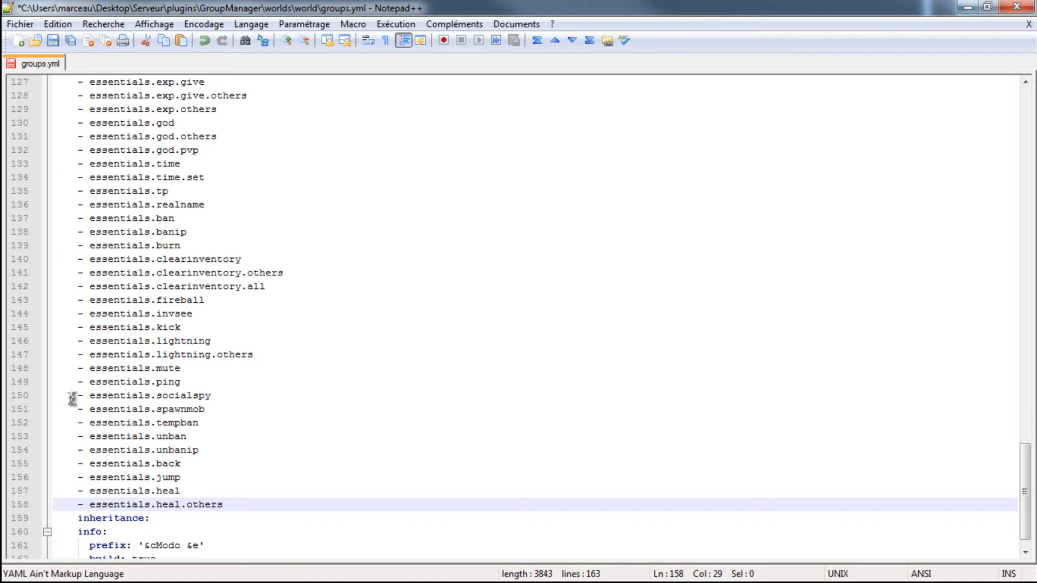
key("ctrl+s")
- Switch to the server's command console and reload the server to apply the new permissions
left_click(967, 7)
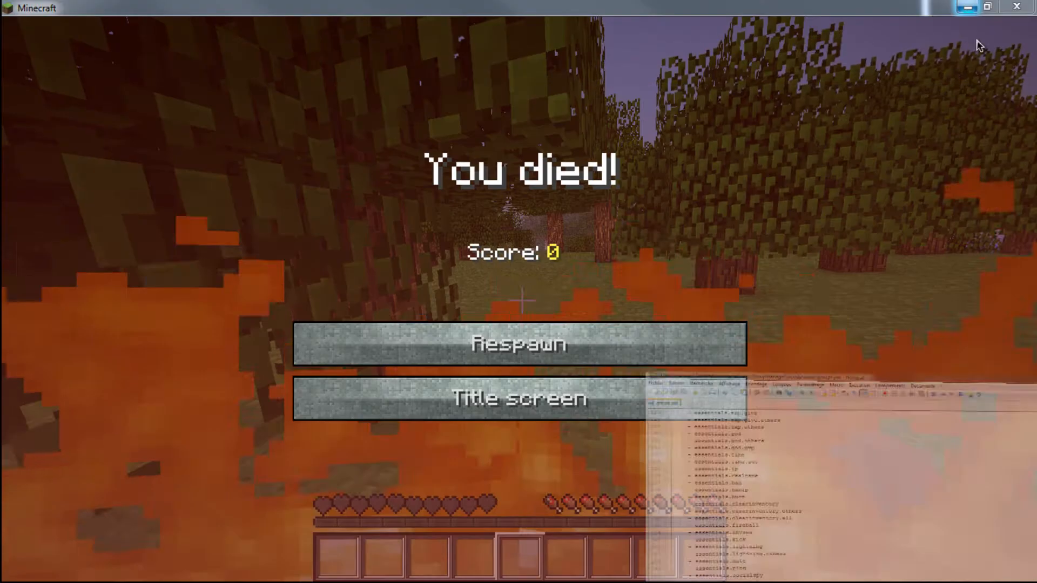
key("alt+Tab")
type("reload")
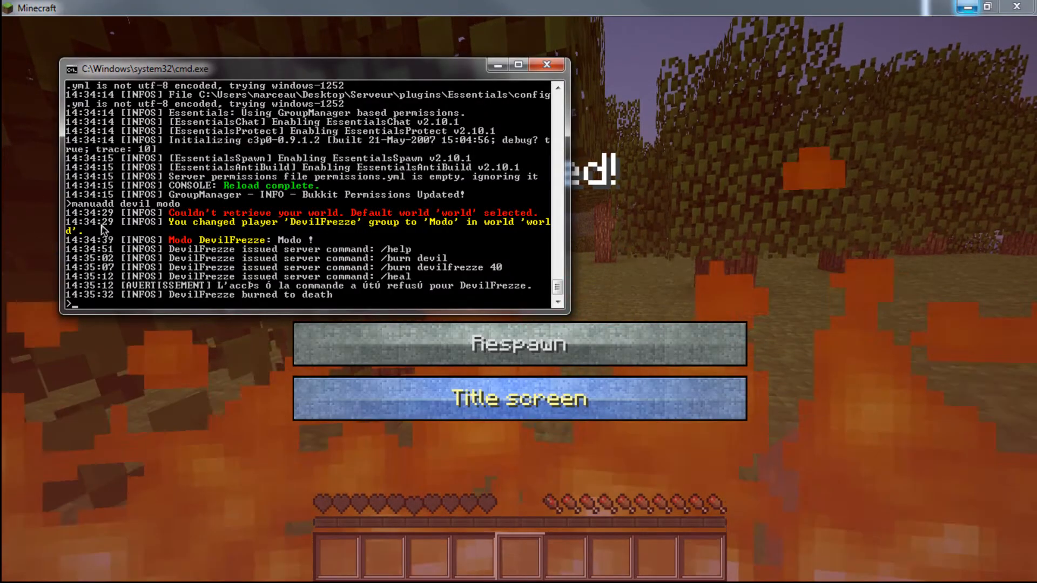
key("Return")
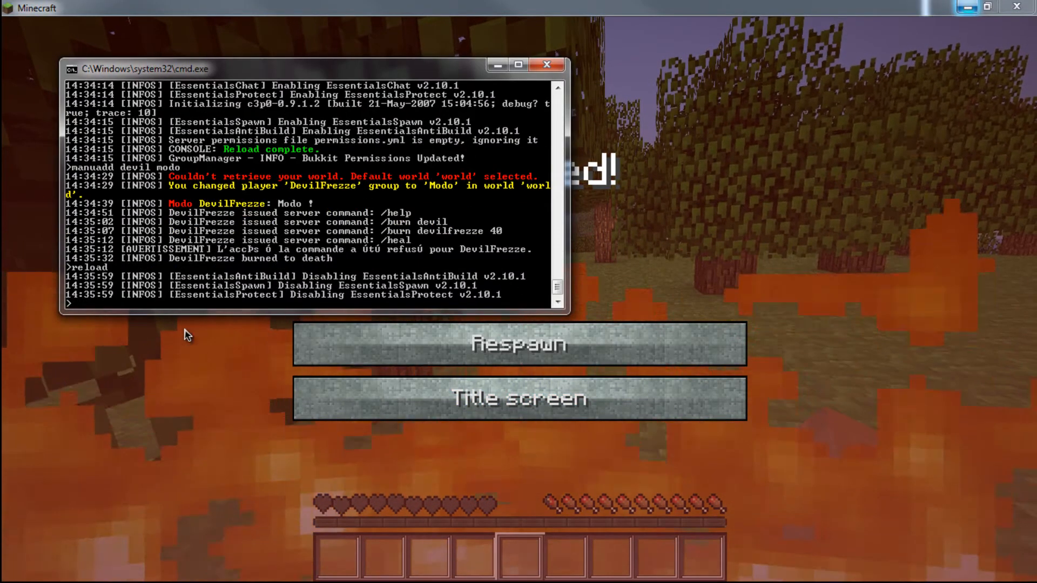
- Respawn the player in Minecraft and test the /heal command twice in a row
left_click(495, 343)
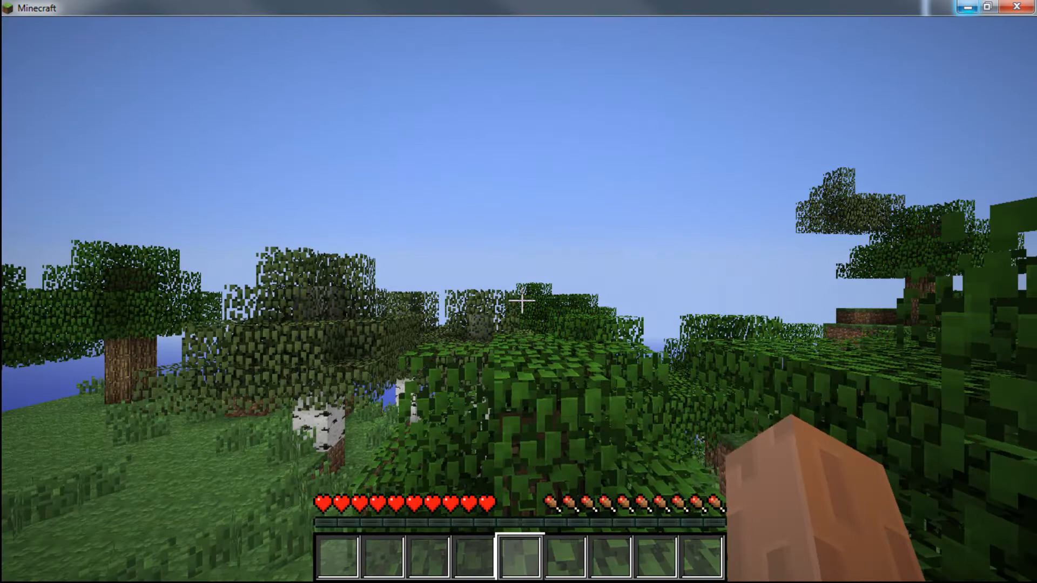
type("/heal")
key("Return")
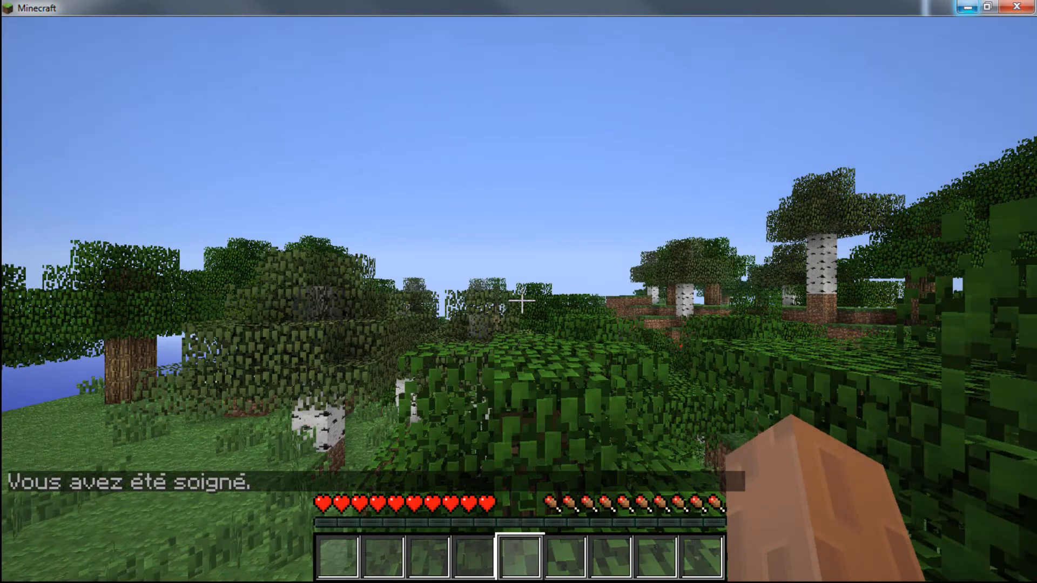
type("/h")
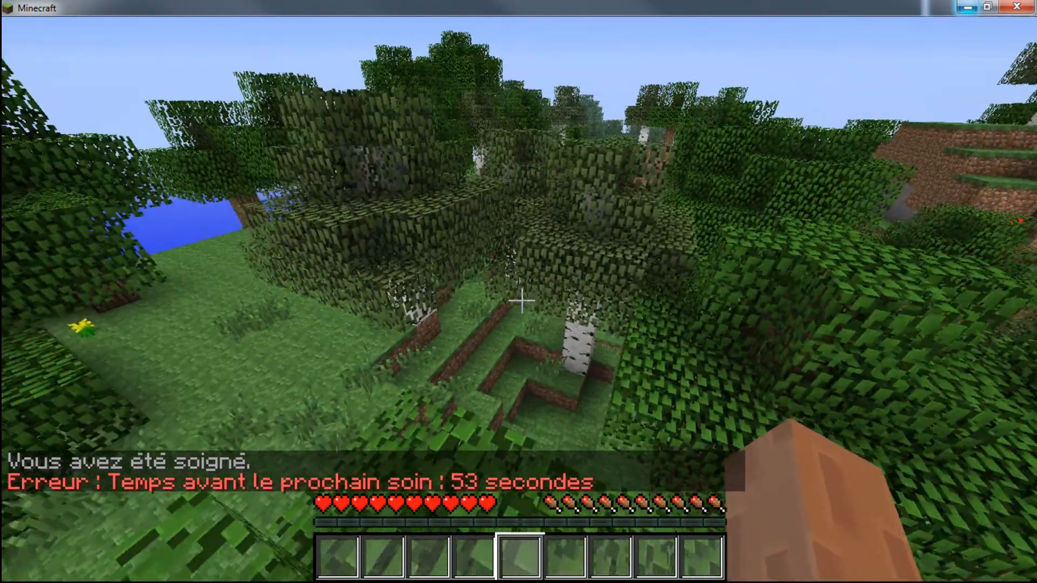
key("Escape")
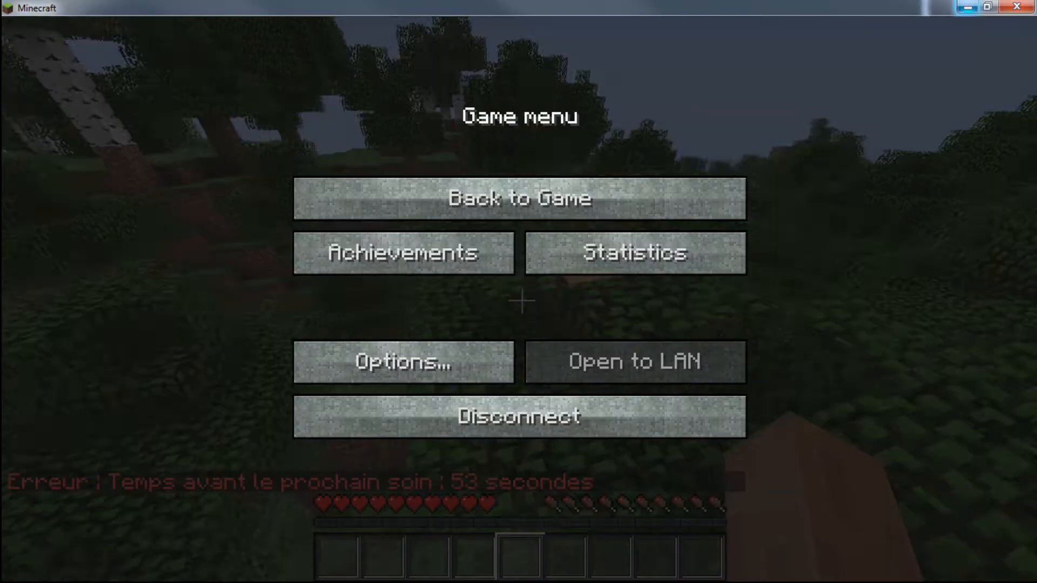
key("Escape")
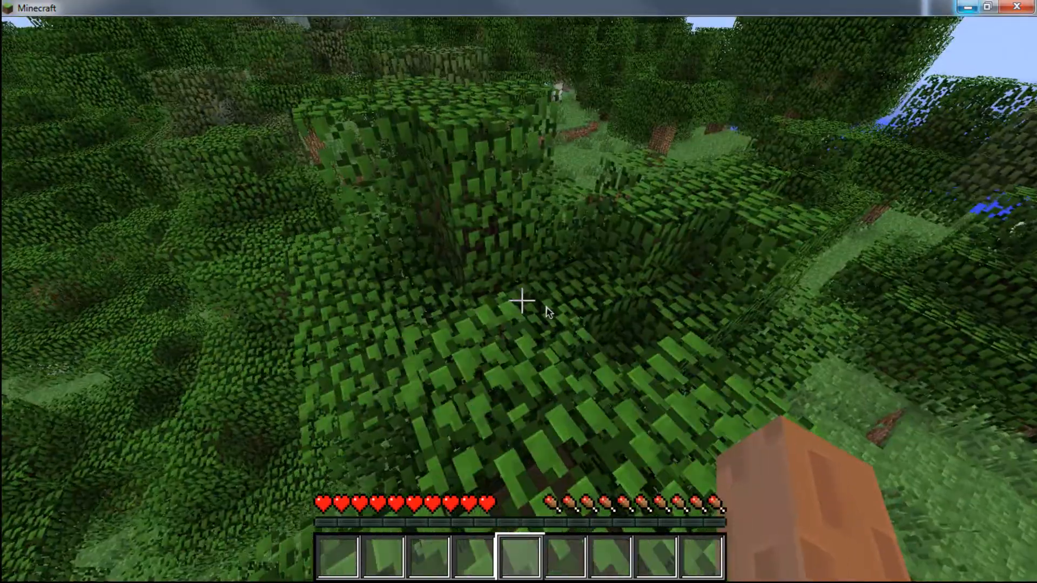
- Open config.yml from the server's plugins\Essentials folder in Notepad++
key("Escape")
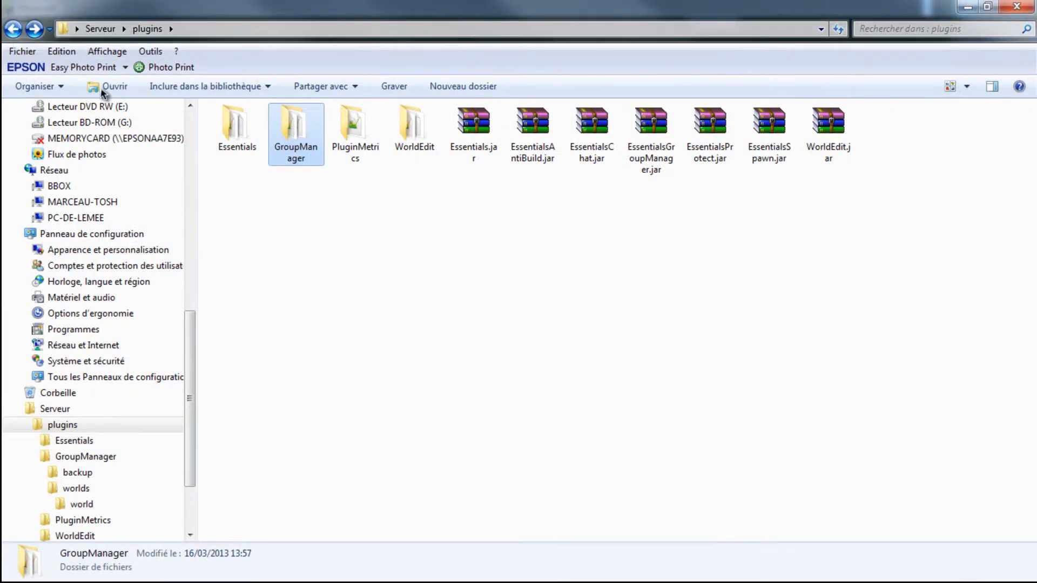
double_click(254, 129)
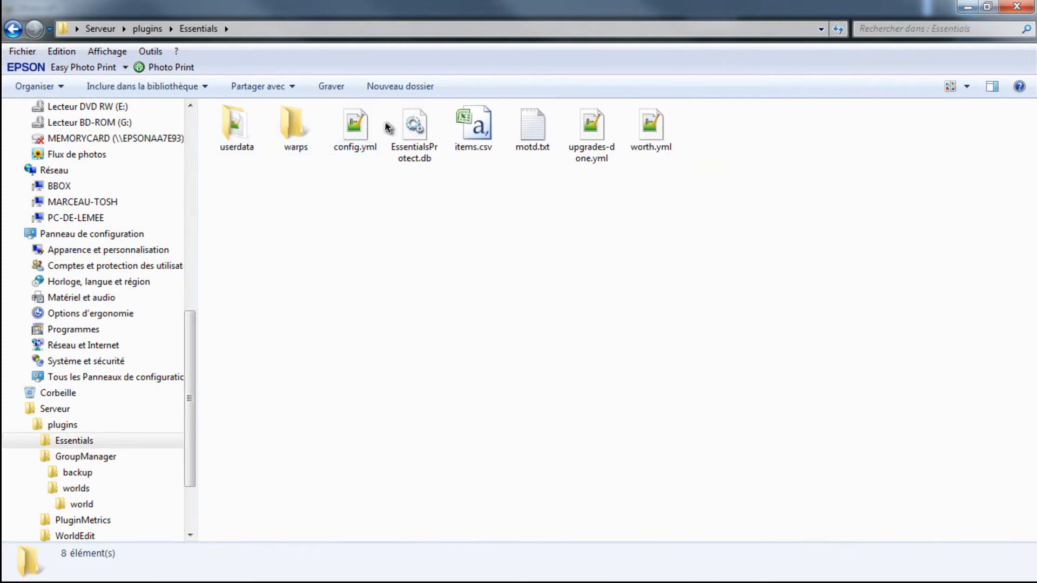
right_click(335, 110)
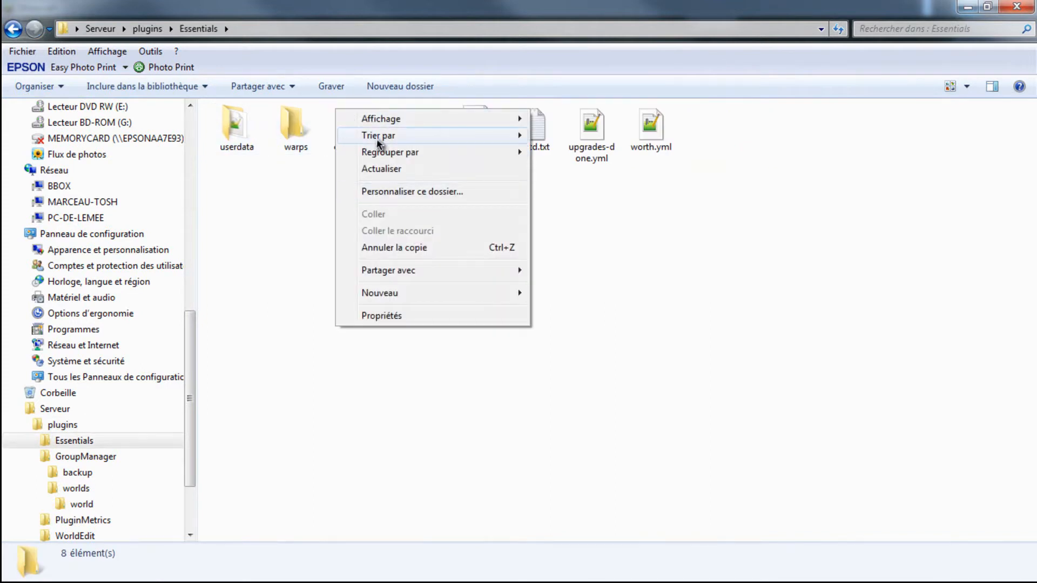
left_click(316, 212)
right_click(371, 129)
left_click(439, 203)
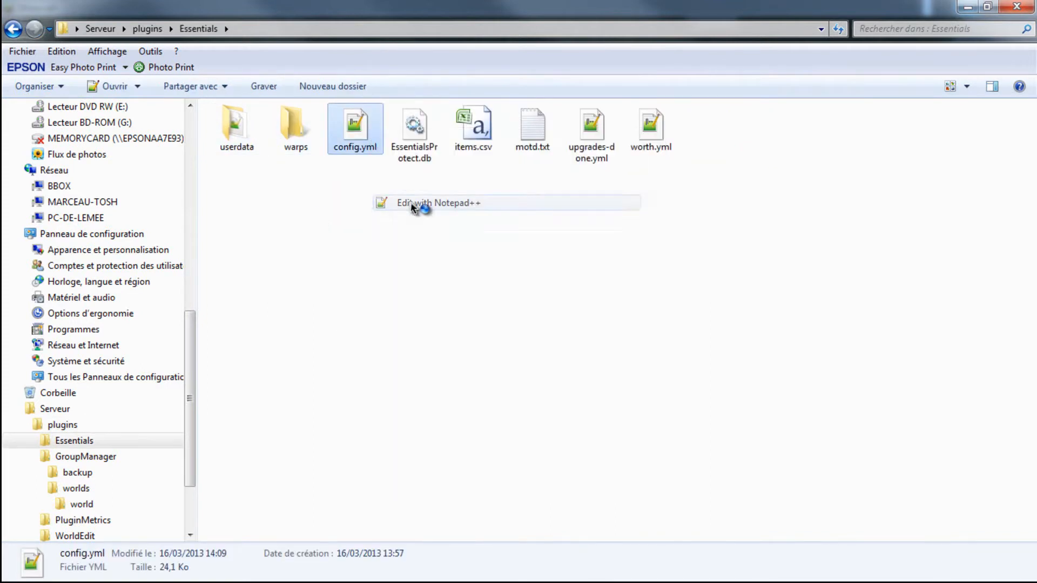
- Set heal-cooldown to 0 in the Essentials config.yml and save the file
scroll(307, 142, "down", 20)
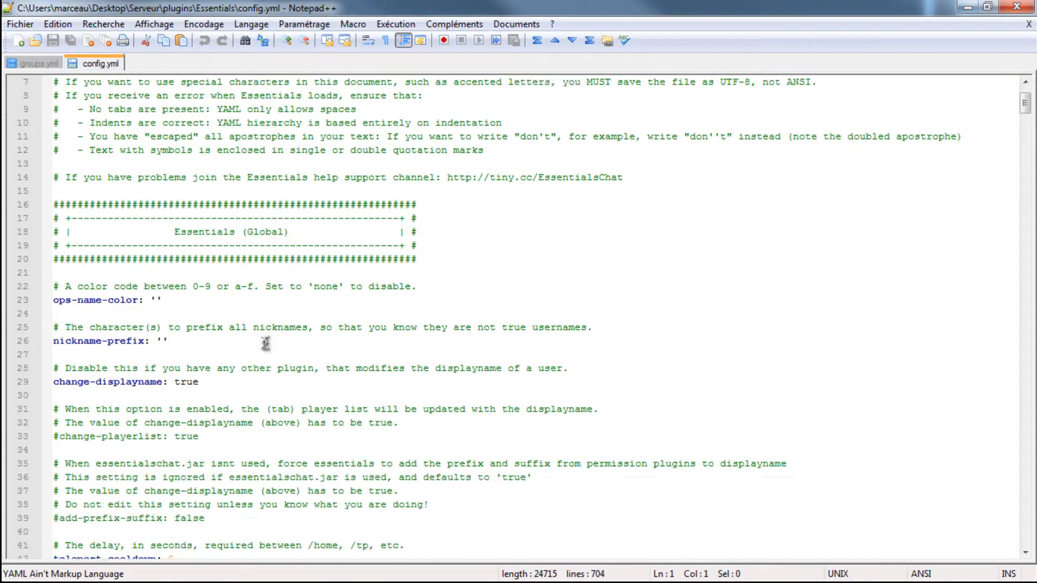
scroll(226, 385, "down", 20)
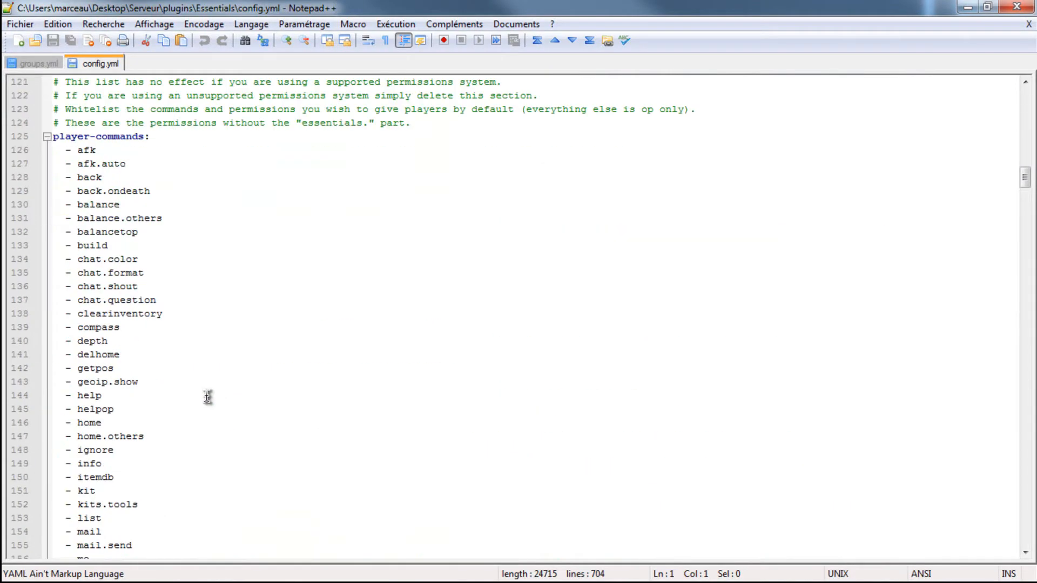
scroll(171, 372, "down", 20)
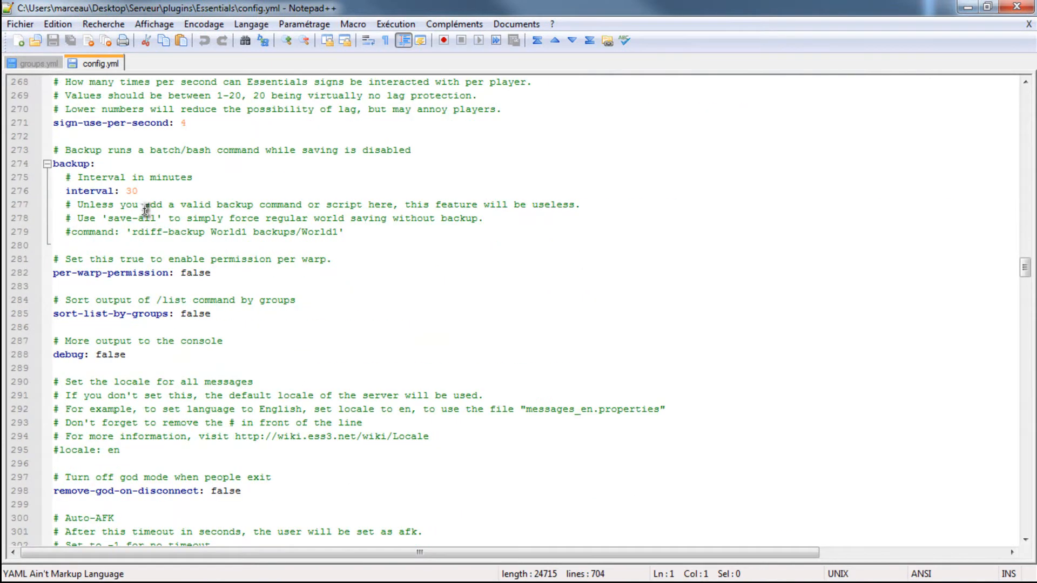
scroll(146, 212, "down", 7)
scroll(225, 334, "down", 13)
scroll(226, 334, "down", 17)
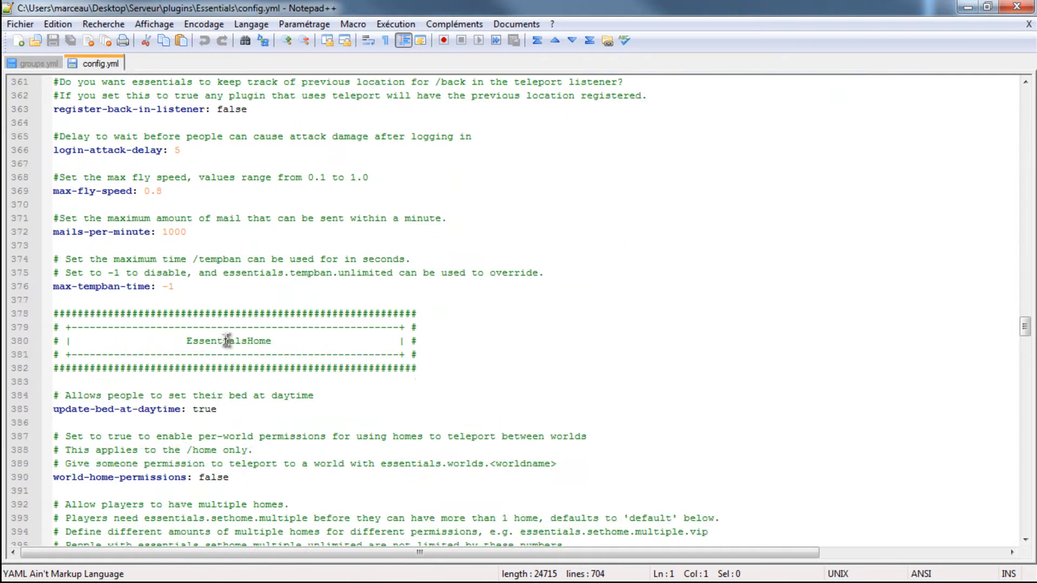
scroll(198, 420, "up", 19)
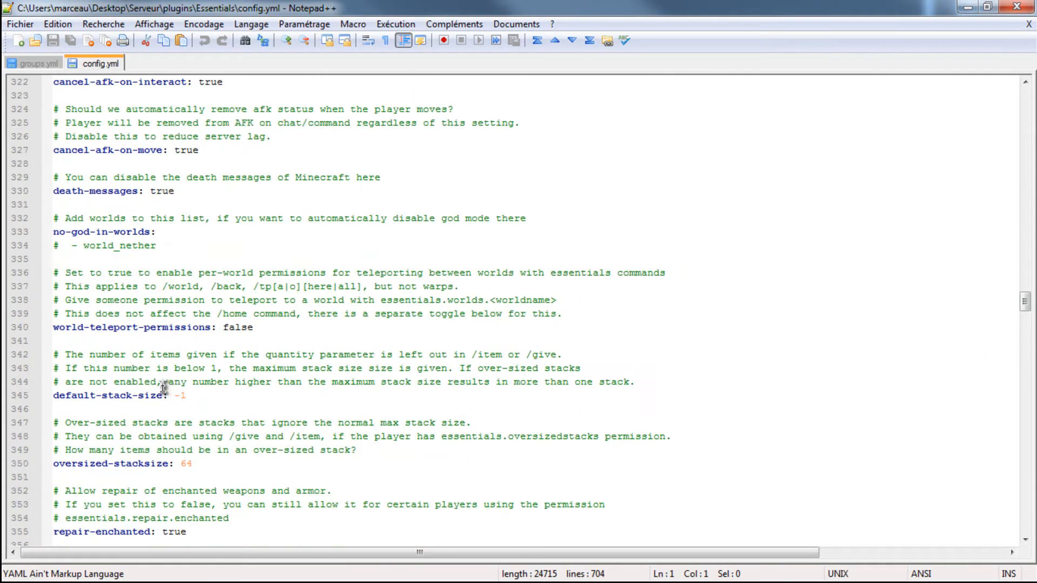
scroll(164, 388, "up", 20)
scroll(163, 387, "up", 20)
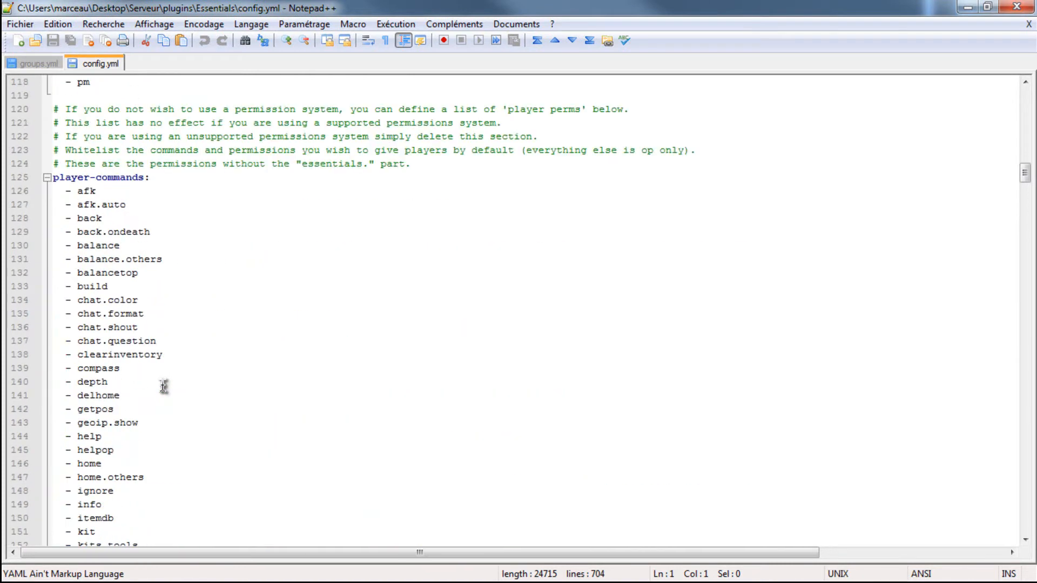
scroll(163, 387, "up", 20)
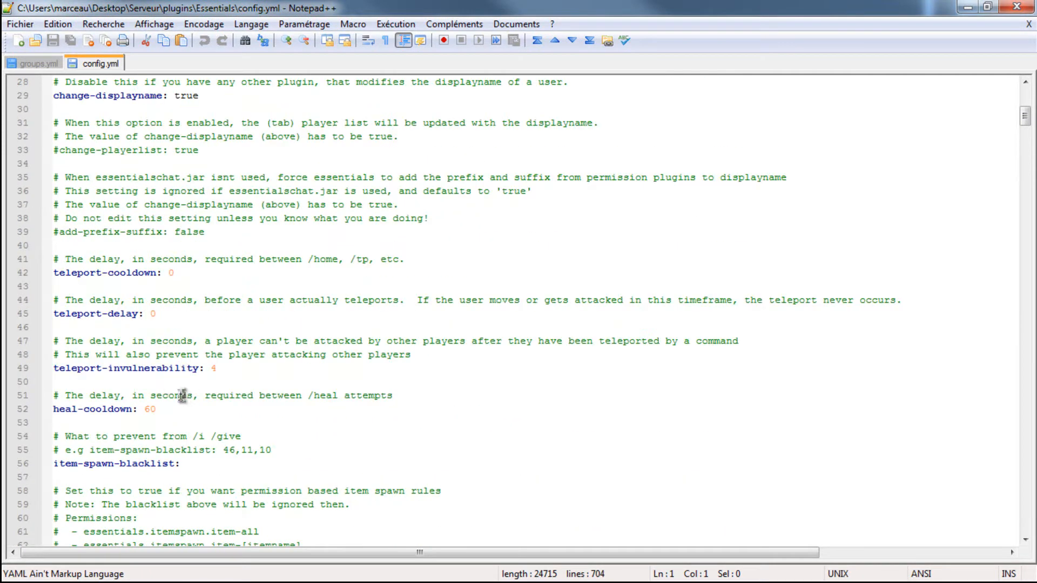
left_click(205, 408)
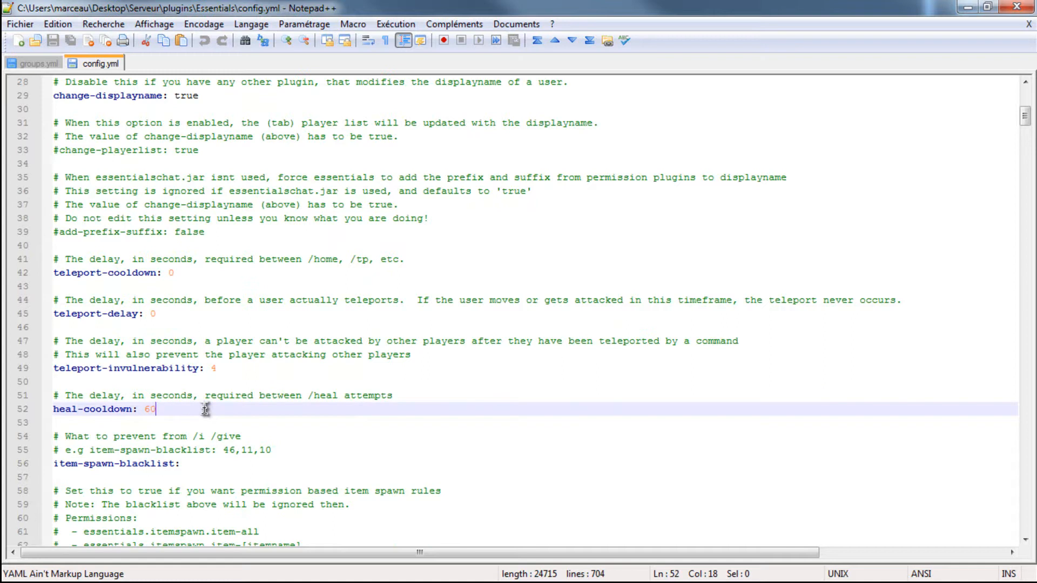
key("BackSpace")
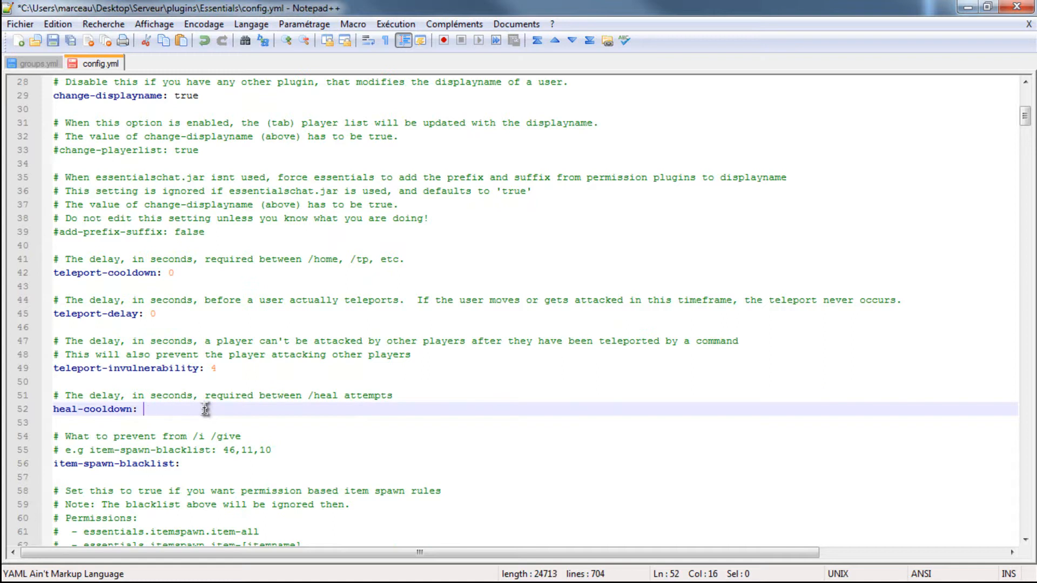
key("ctrl+s")
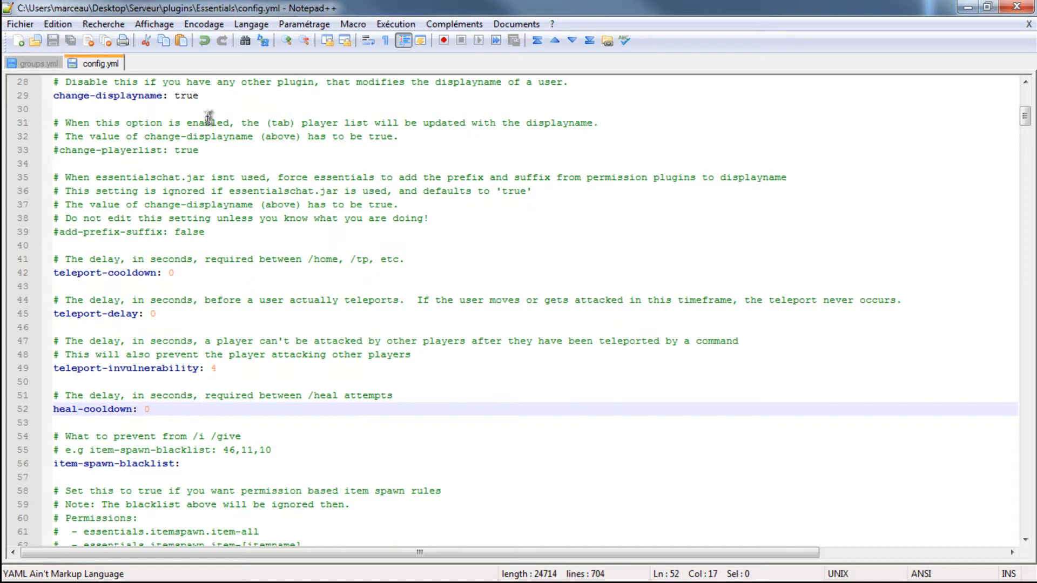
- Switch to the server console and reload the server to apply the edited Essentials configuration
key("alt+Tab")
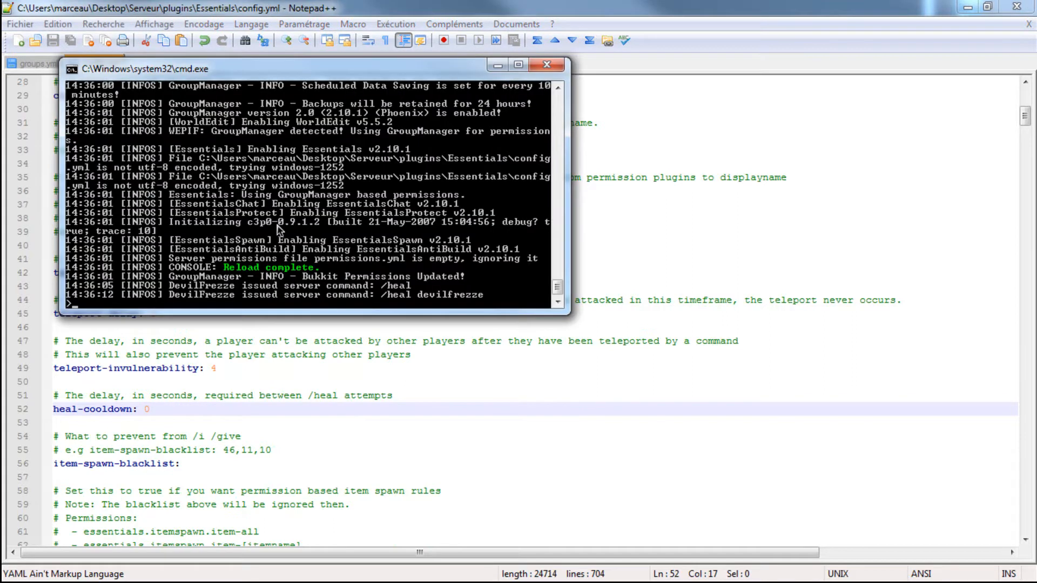
type("reload")
key("Return")
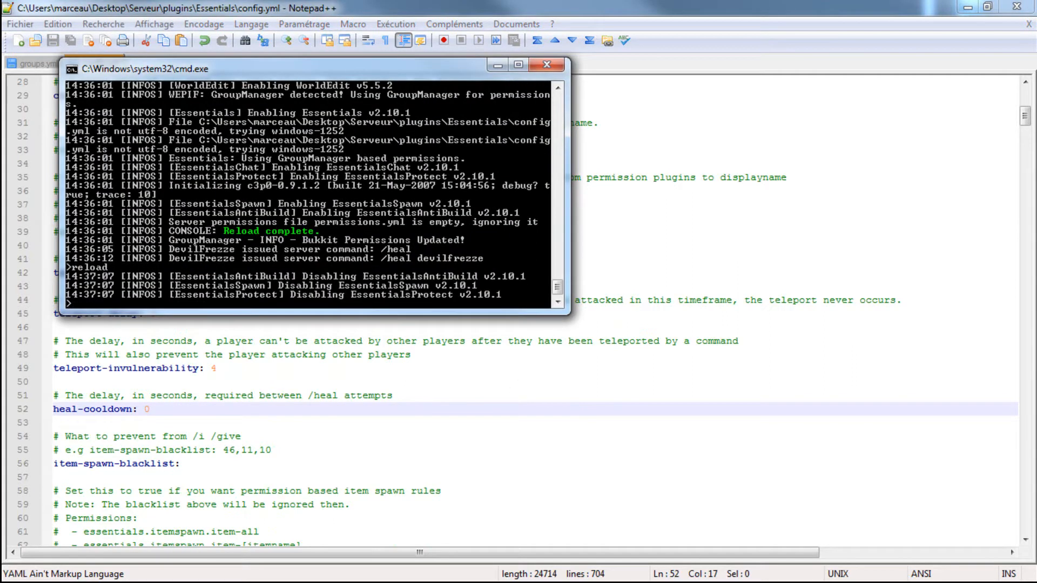
- Return to Minecraft and test the /heal, /god and /fly commands as a Modo player
key("alt+Tab")
left_click(694, 189)
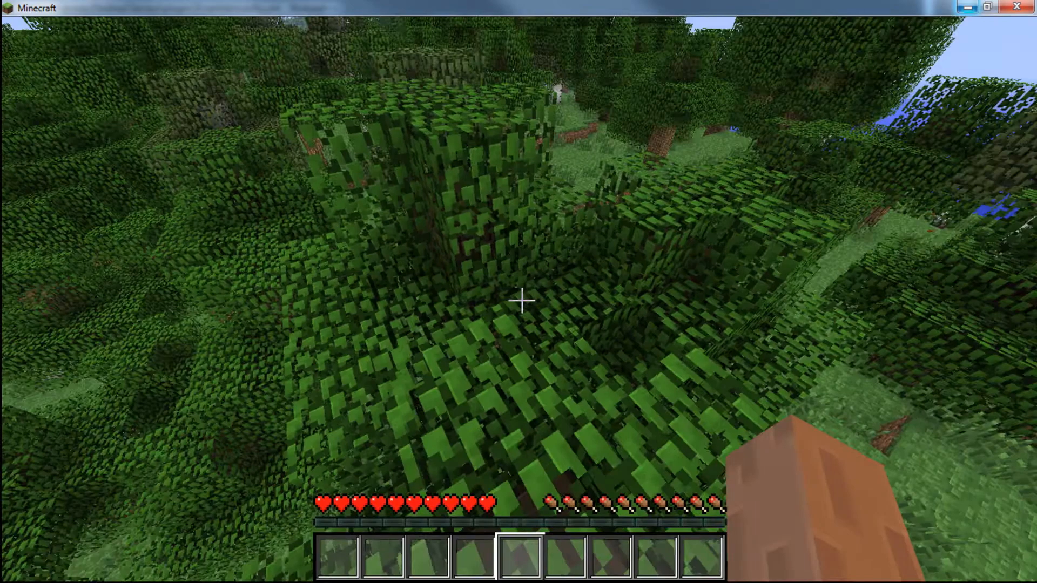
key("t")
key("Return")
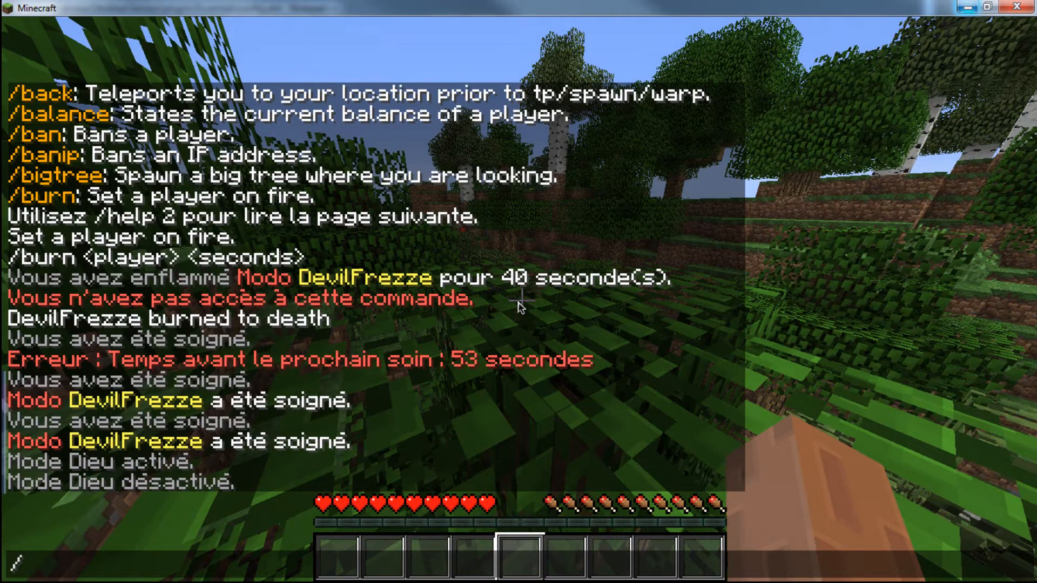
type("ly")
key("Return")
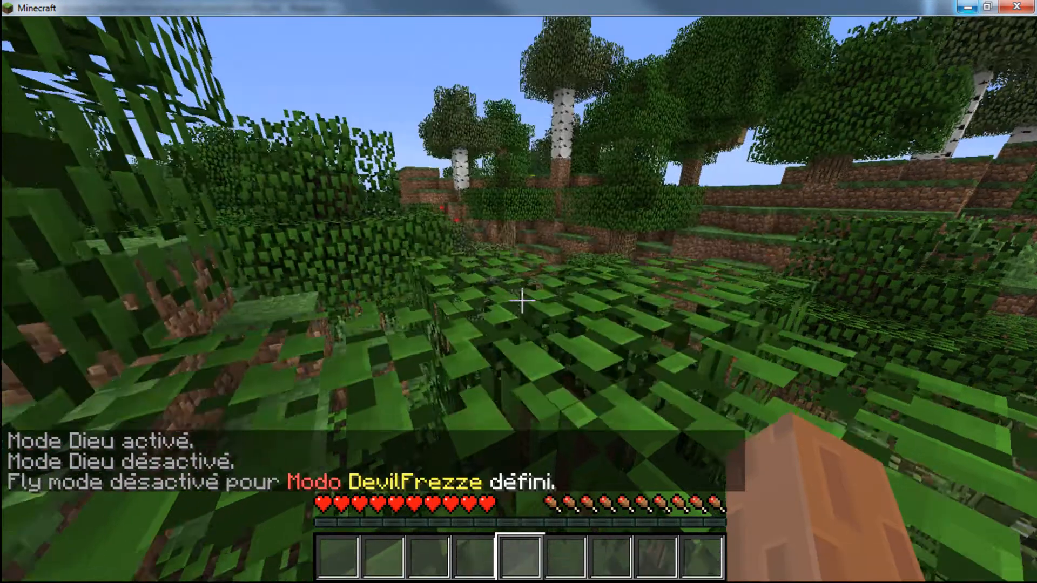
- Test the /gm command, switch the player to creative mode with /gm 1 and the player's name, and start flying
type("/gm")
key("Return")
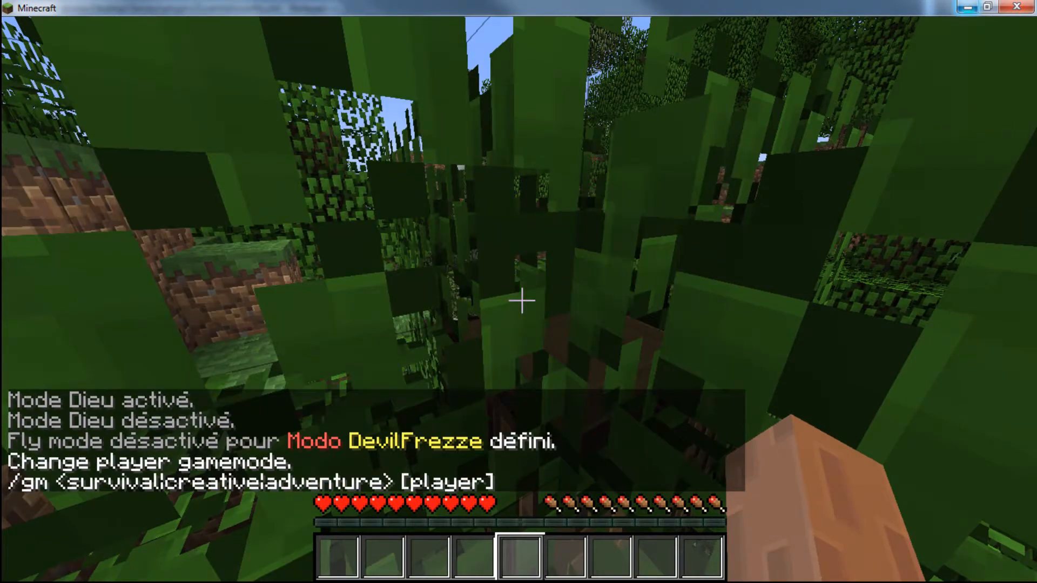
key("t")
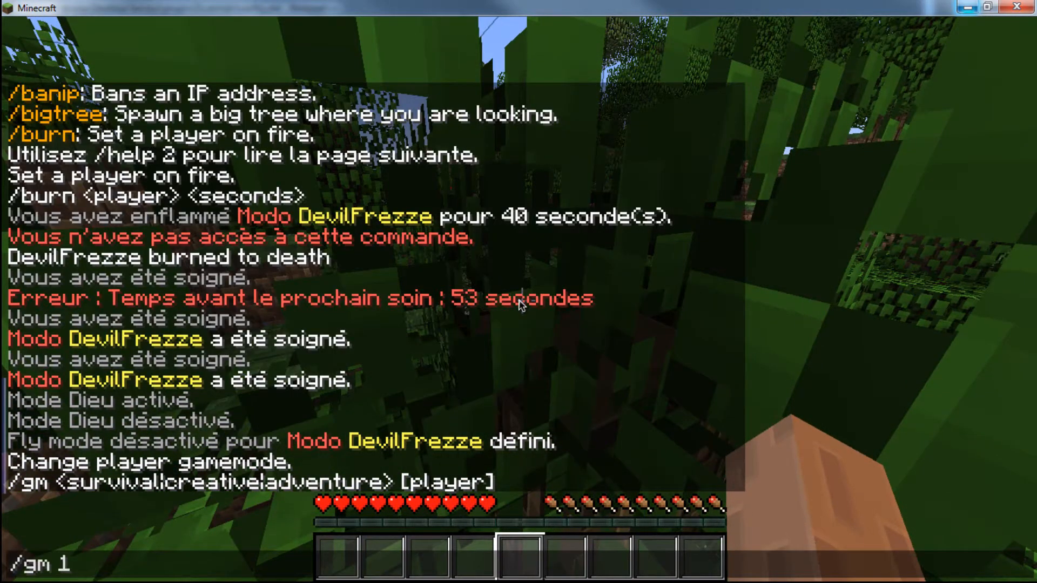
type("/gm 1 de")
key("Return")
key("space")
key("space")
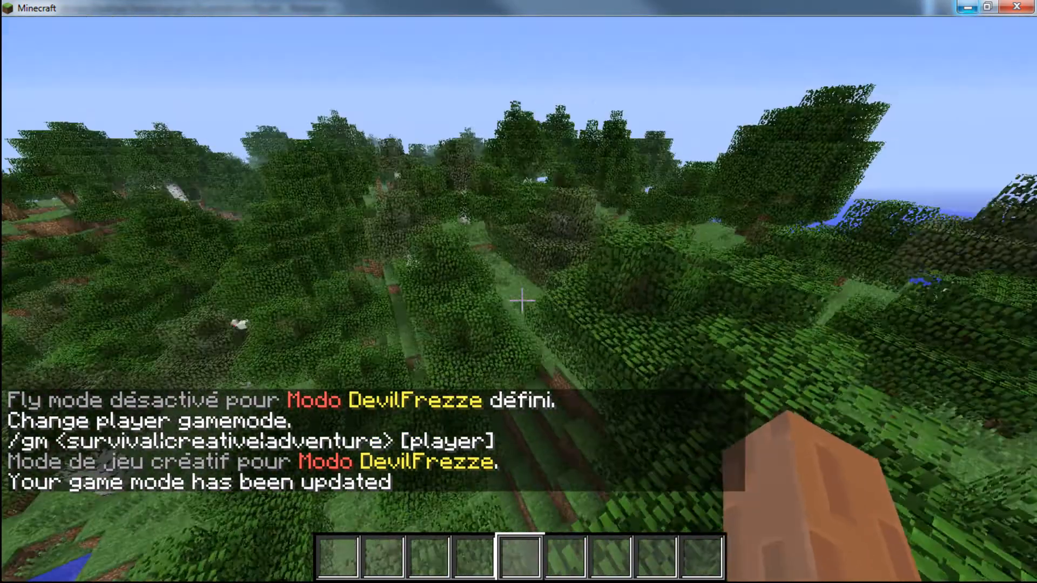
- Pause the game, switch back to Notepad++ and close config.yml to return to groups.yml
key("Escape")
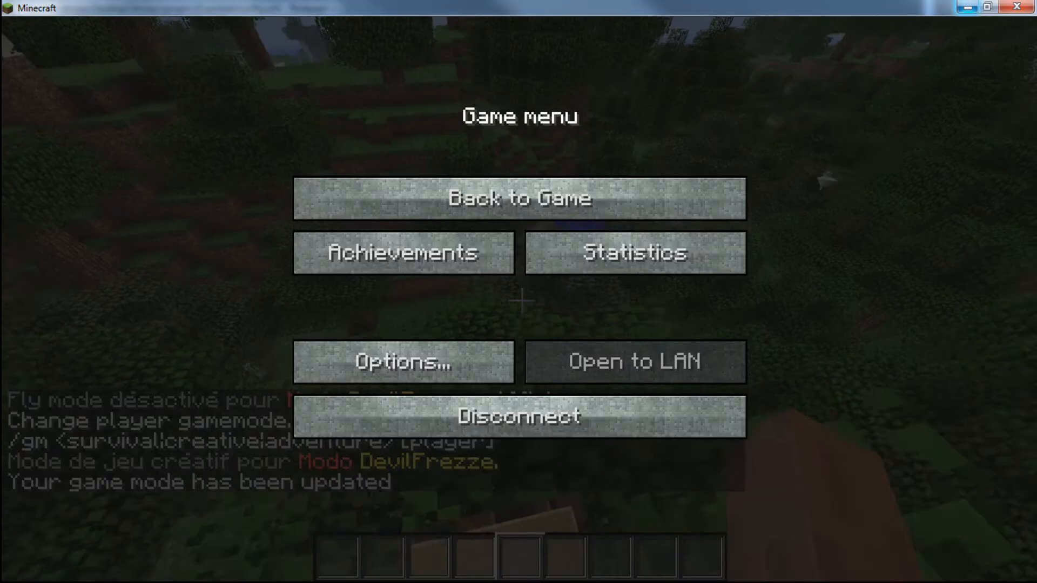
key("alt+Tab")
scroll(237, 265, "down", 7)
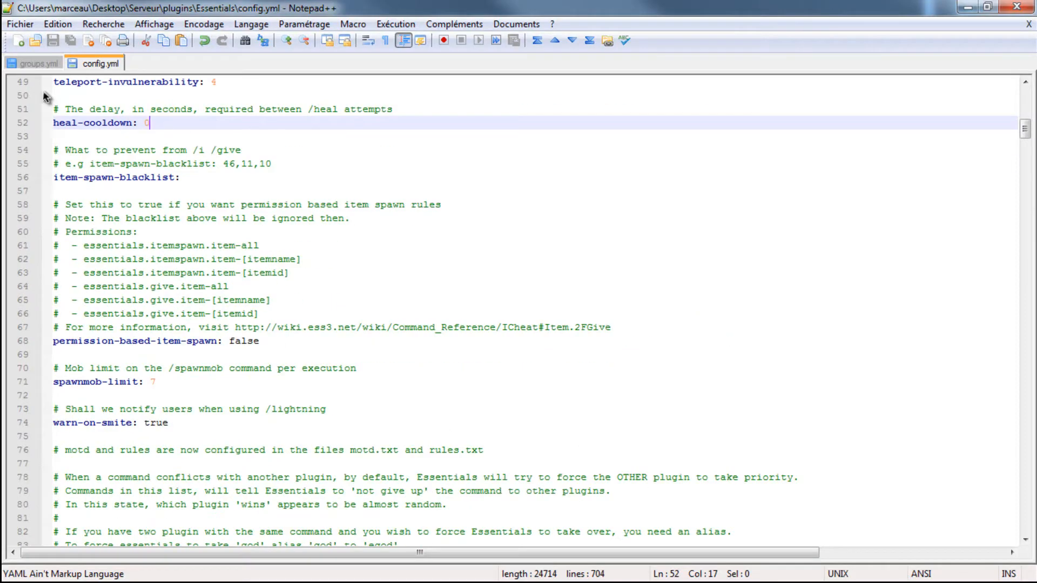
right_click(83, 61)
left_click(96, 67)
scroll(98, 202, "down", 1)
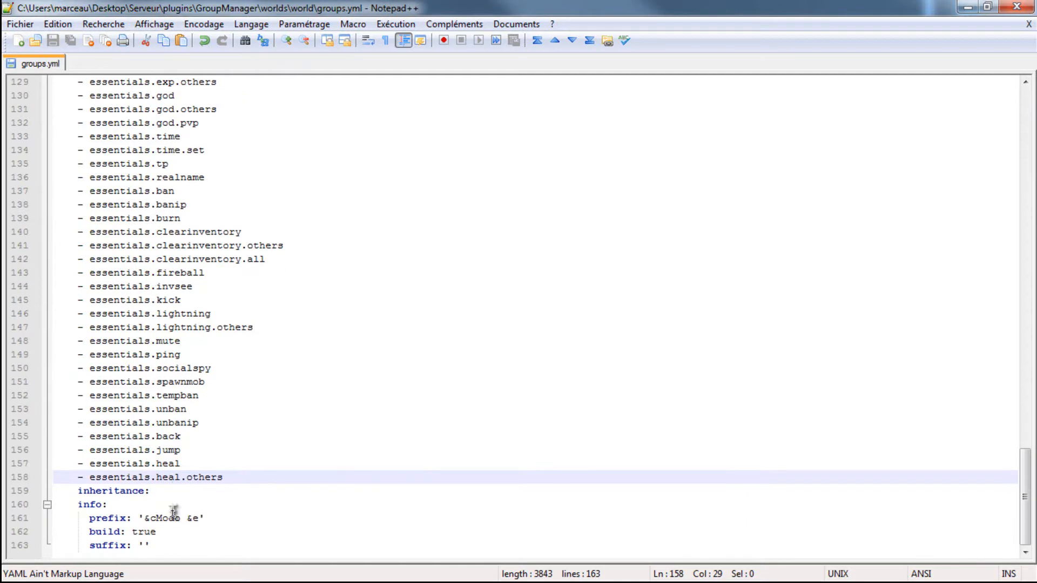
left_click(177, 552)
key("Return")
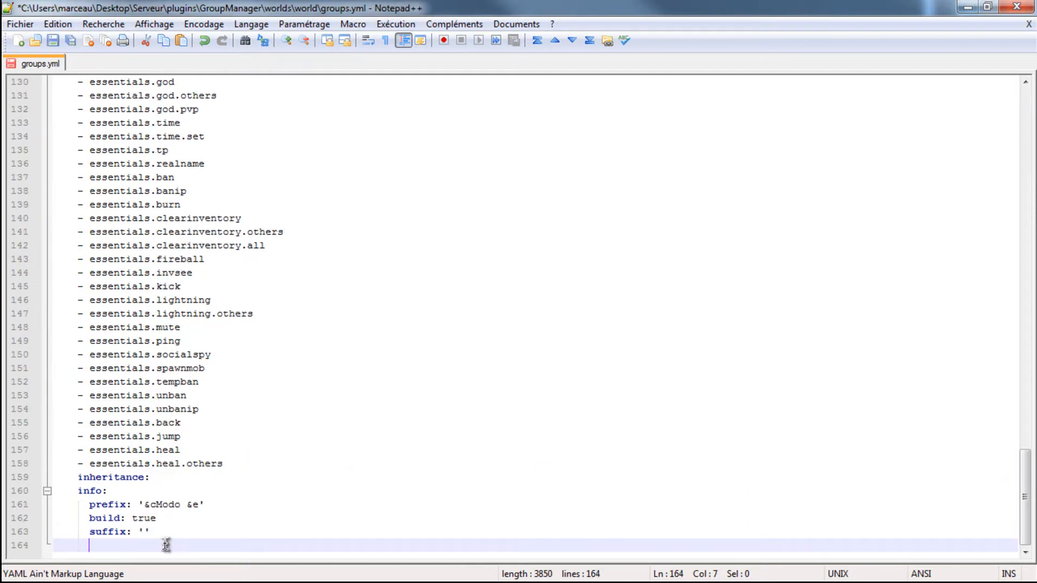
key("BackSpace")
key("BackSpace")
key("BackSpace")
key("BackSpace")
key("BackSpace")
key("BackSpace")
key("BackSpace")
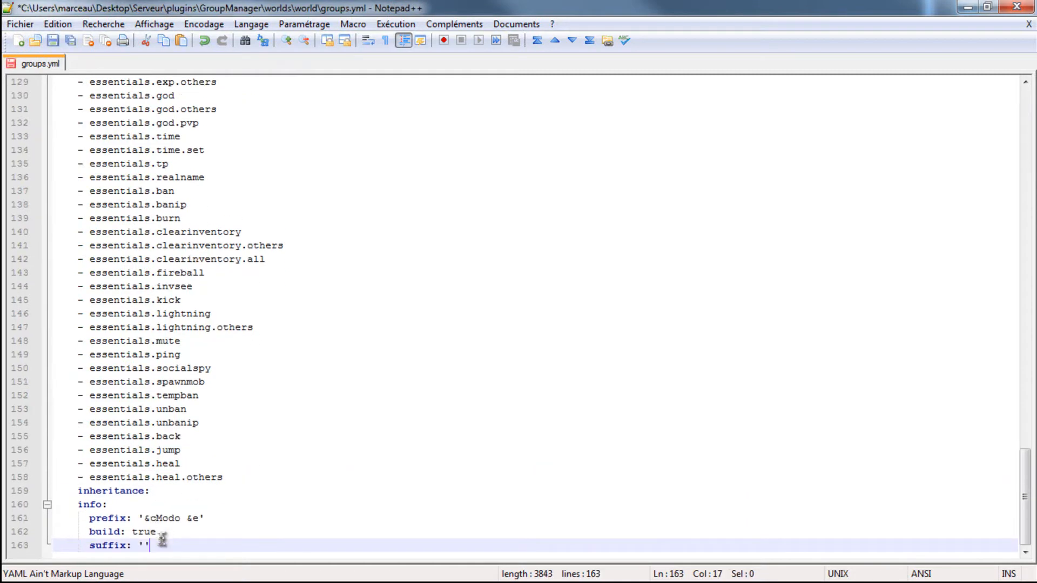
- Duplicate the entire Modo group block on a new line at the end of groups.yml
left_click_drag(165, 547, 18, 450)
scroll(146, 488, "down", 20)
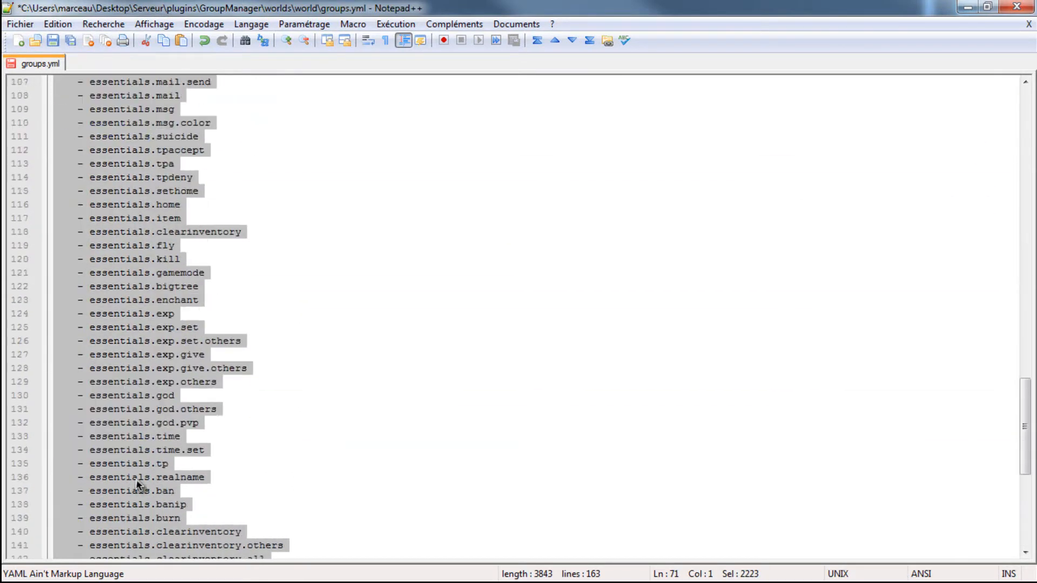
left_click(174, 544)
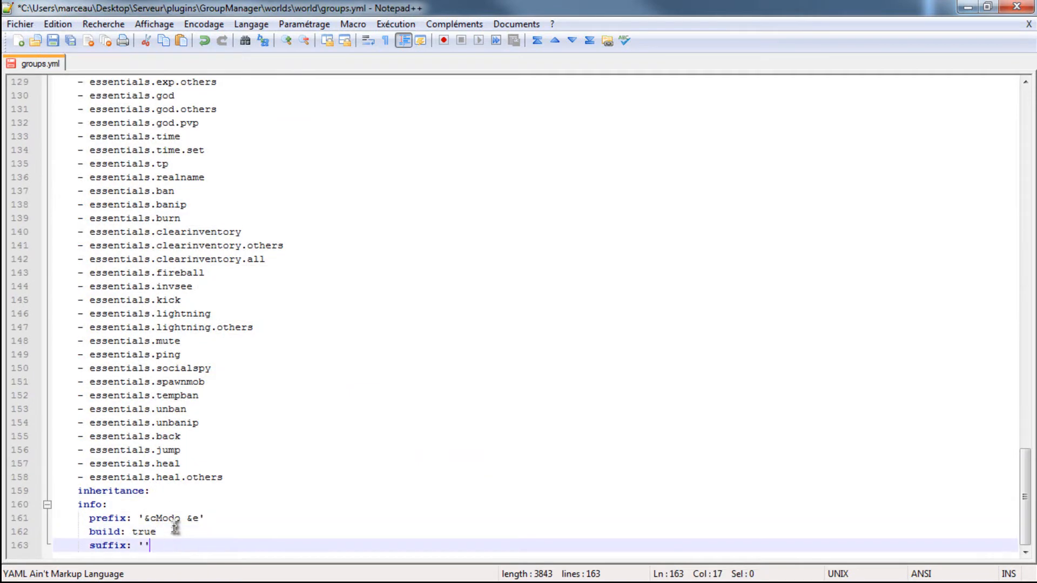
key("Return")
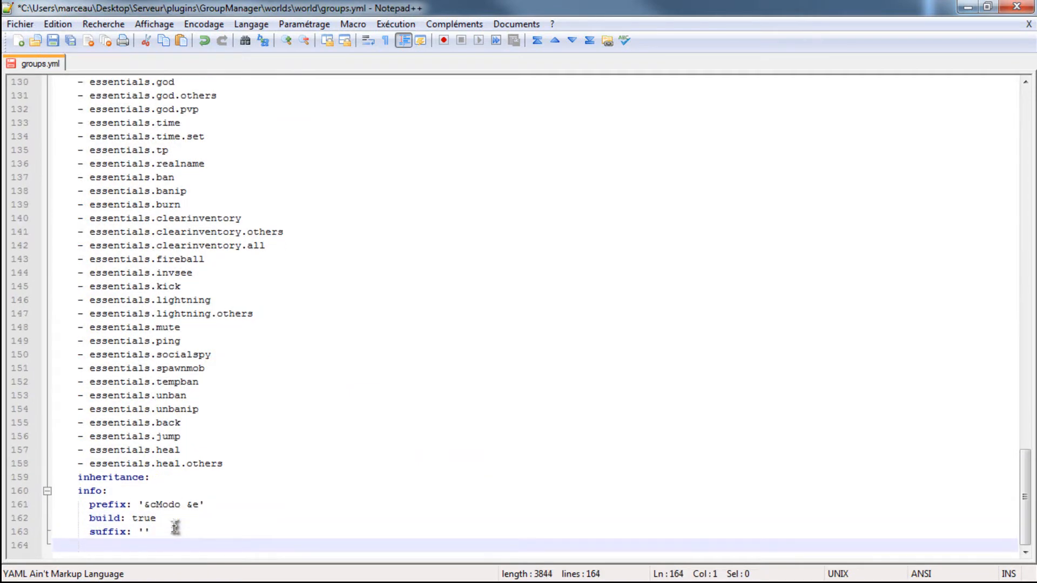
key("ctrl+v")
- Delete all permission entries from the duplicated Modo block and rename that group Admin
left_click_drag(246, 481, 184, 436)
left_click_drag(146, 405, 79, 218)
key("Delete")
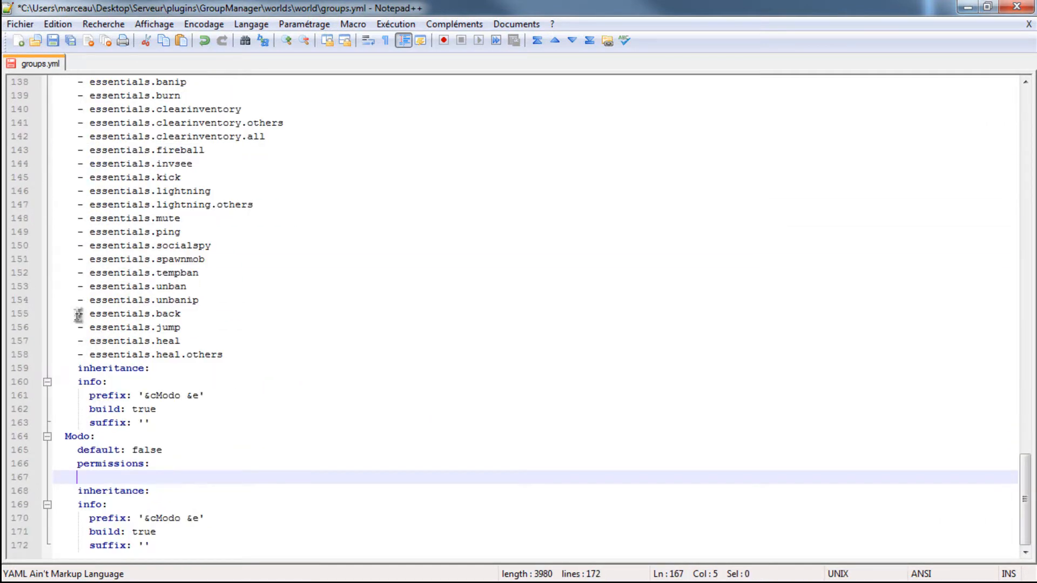
left_click(90, 437)
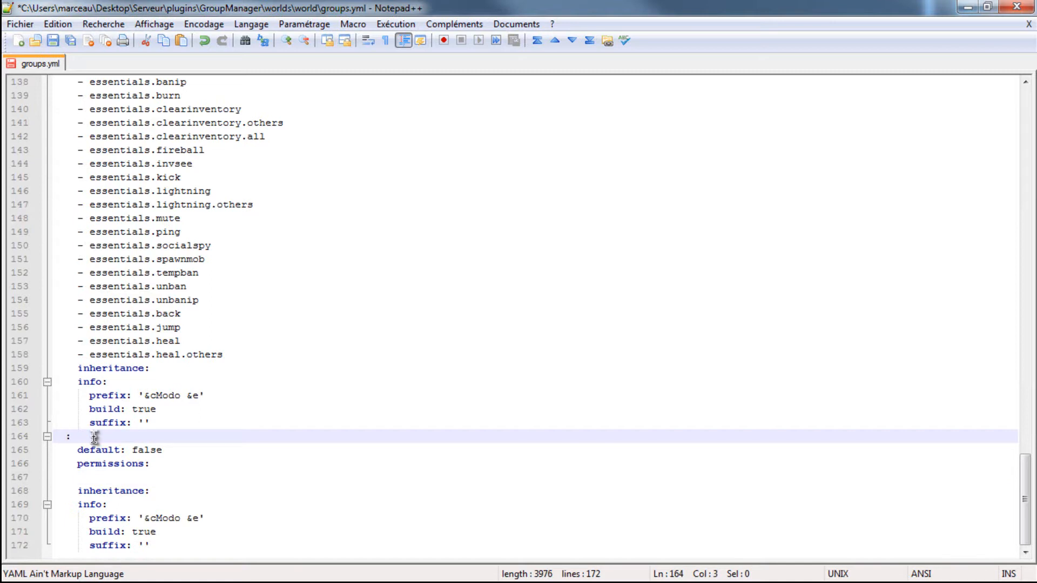
- Add essentials.* and worldedit.* to the Admin group's permissions list
left_click(136, 480)
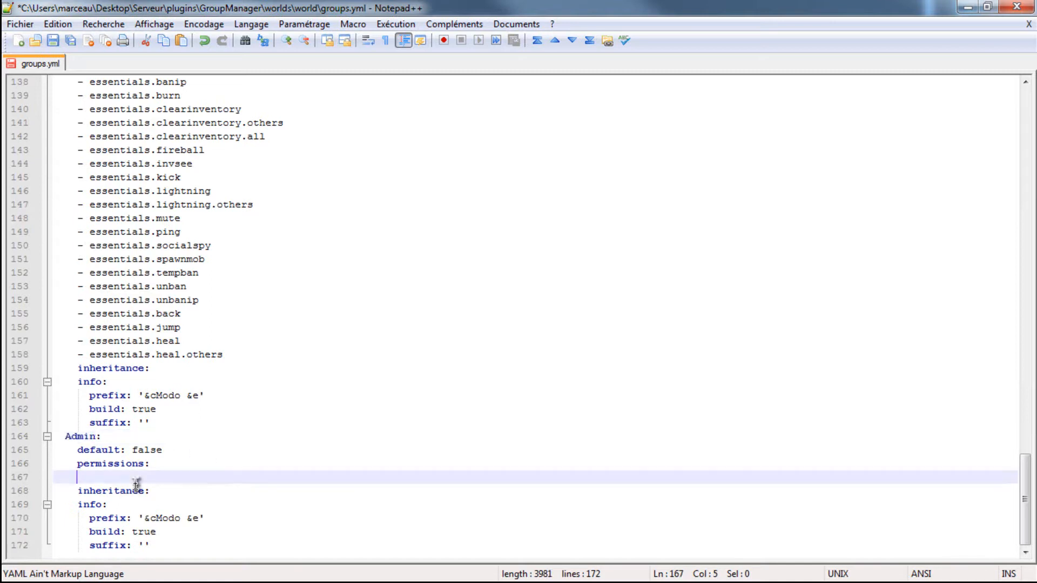
type("- essentials.*")
key("Return")
type("- worlde\"&t")
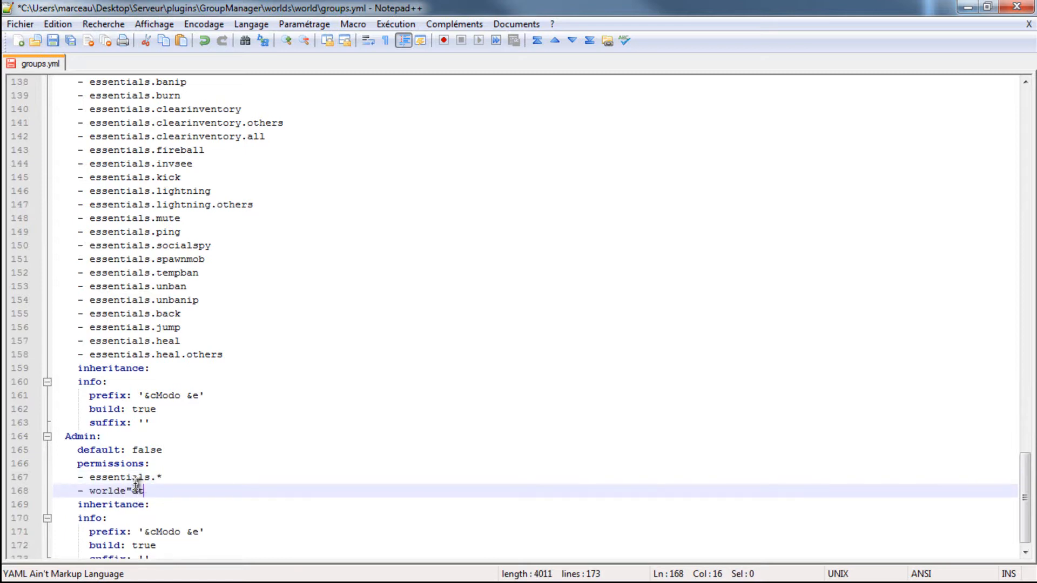
key("BackSpace")
- Add worldedit.* below essentials.heal.others in the Modo group's permissions
scroll(164, 422, "up", 7)
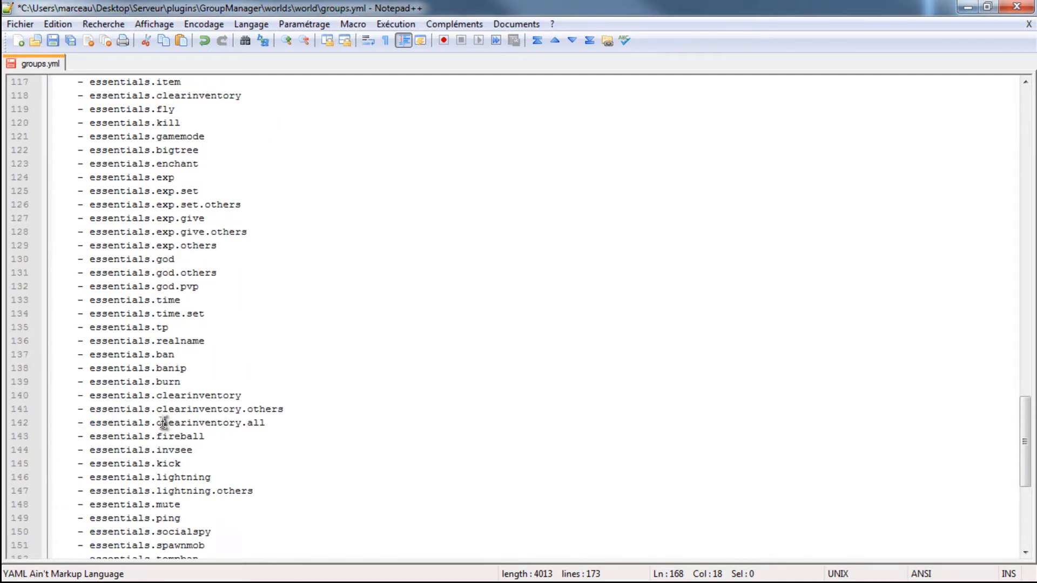
scroll(165, 421, "up", 20)
scroll(125, 420, "down", 17)
scroll(137, 421, "down", 11)
double_click(137, 486)
scroll(113, 498, "up", 3)
scroll(112, 498, "up", 13)
scroll(130, 511, "down", 10)
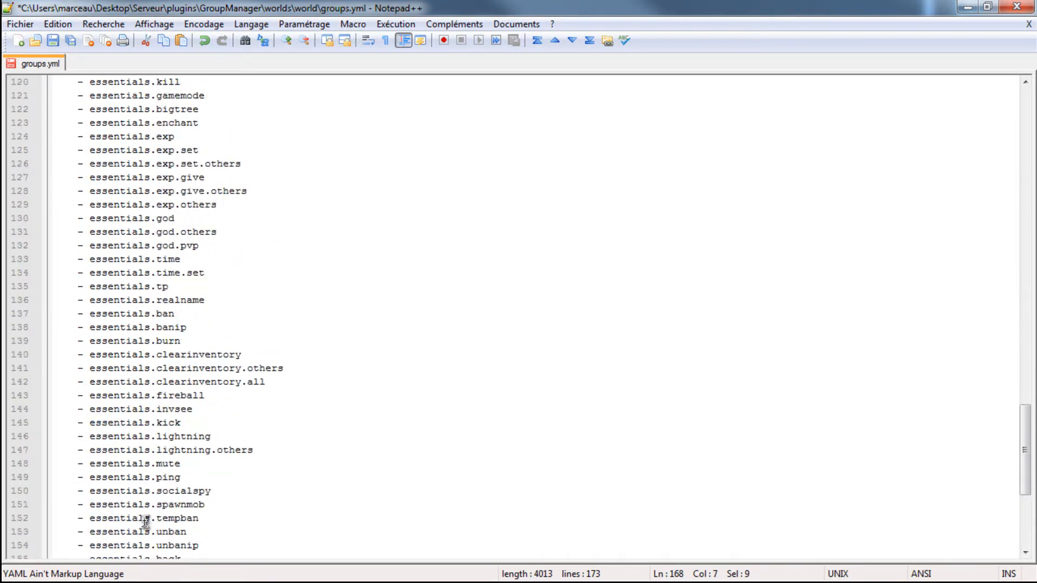
scroll(142, 522, "down", 6)
left_click(234, 341)
key("Return")
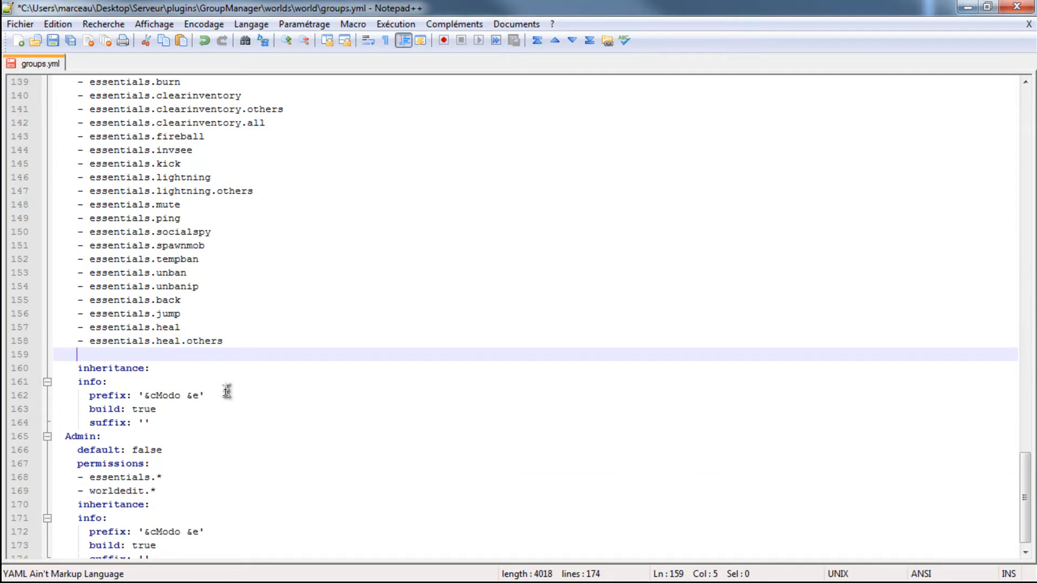
type("- worldedit.*")
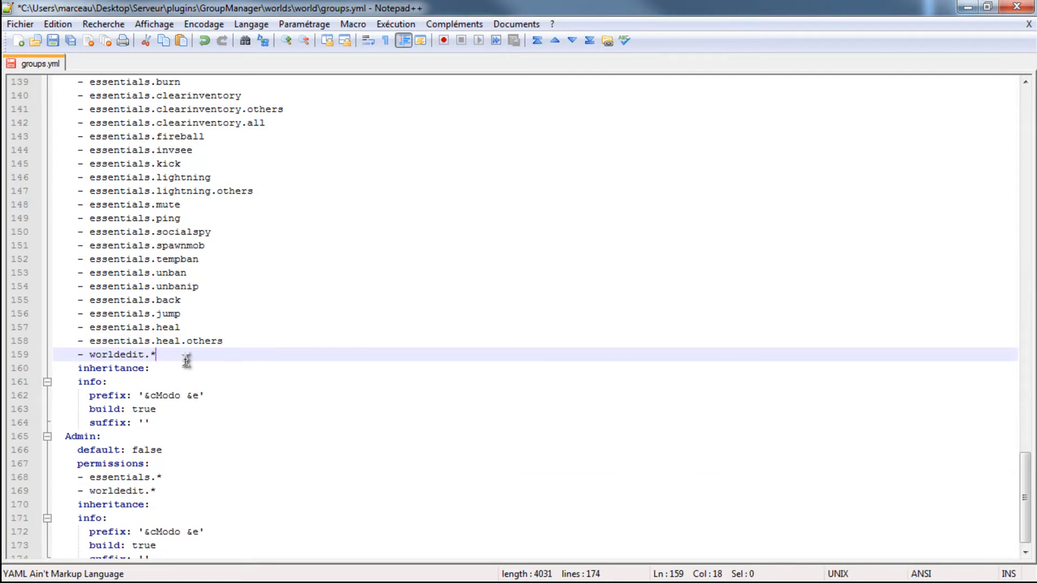
- Set the Admin group's prefix to '&4Admin &e', consulting the colour code table in the browser for dark red
scroll(184, 362, "down", 1)
left_click(180, 520)
key("BackSpace")
key("BackSpace")
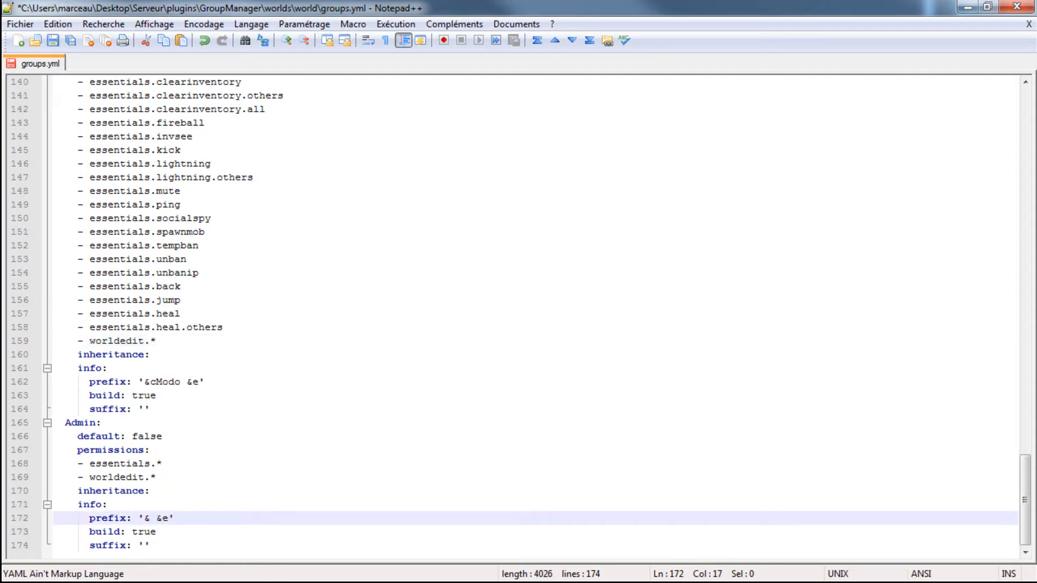
left_click(154, 582)
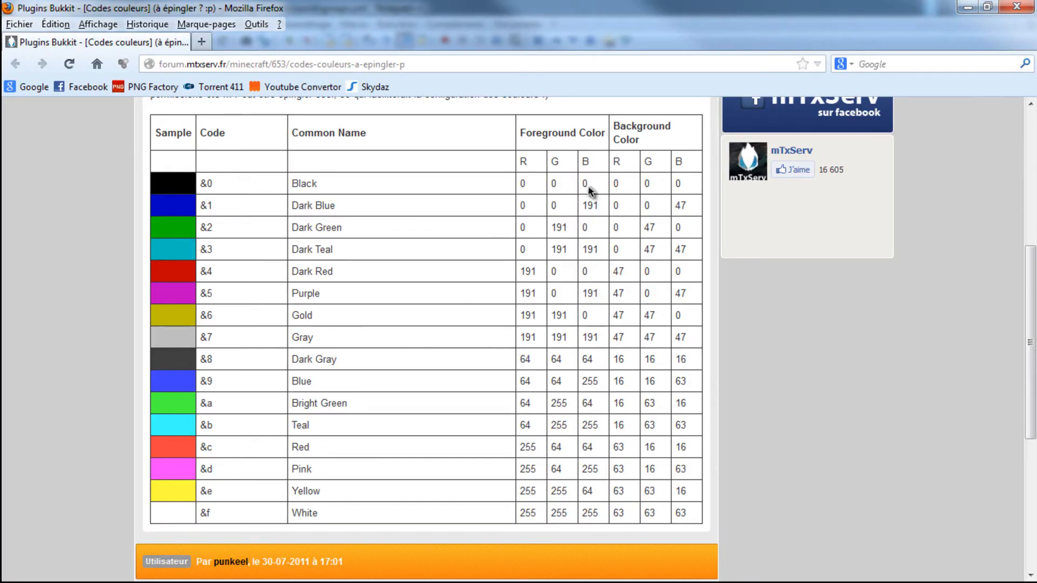
left_click(966, 7)
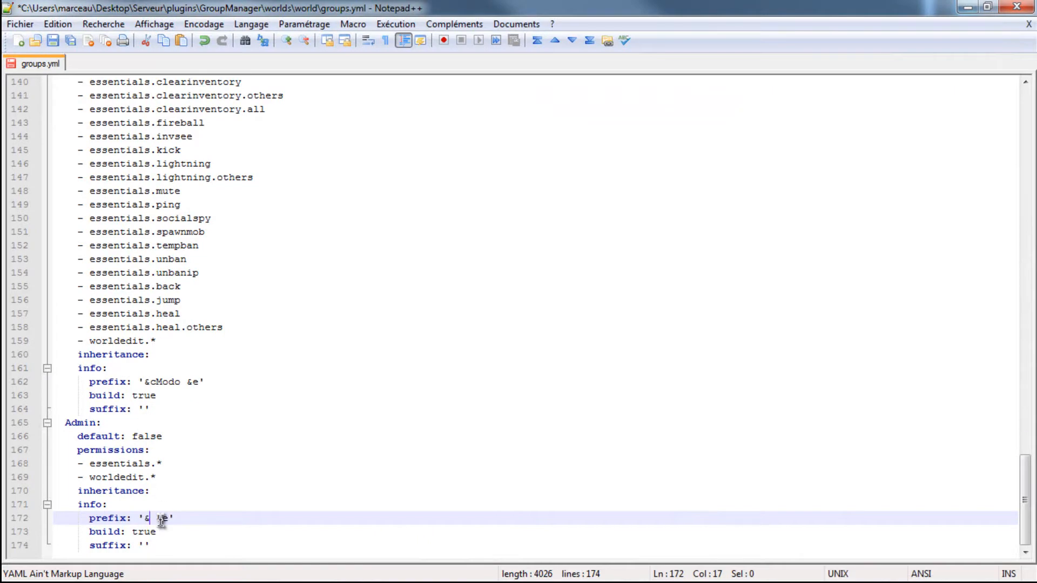
type("Admin")
type("istrateu")
key("BackSpace")
key("BackSpace")
key("BackSpace")
key("BackSpace")
key("BackSpace")
key("BackSpace")
key("BackSpace")
- Review the Modo group's entries and the Admin group's essentials.* and worldedit.* permissions in groups.yml
scroll(155, 378, "up", 20)
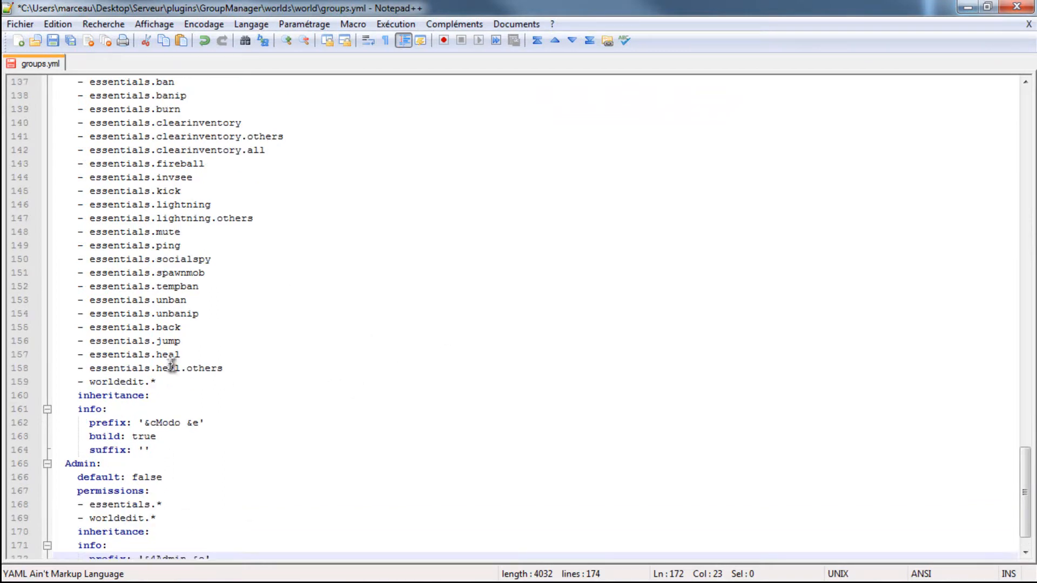
scroll(100, 292, "down", 20)
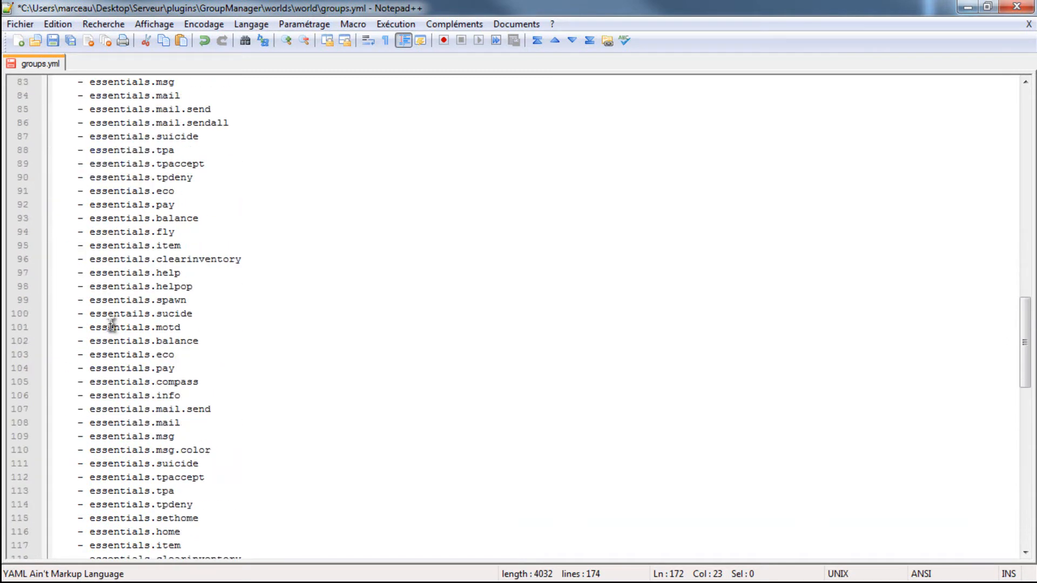
scroll(192, 408, "down", 2)
scroll(151, 381, "up", 15)
scroll(138, 378, "up", 13)
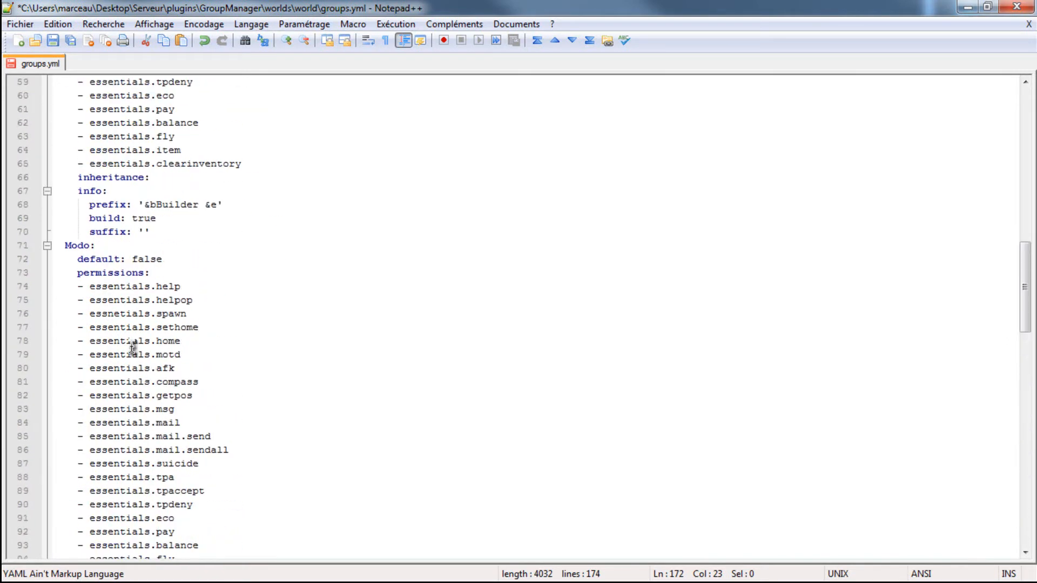
scroll(103, 357, "down", 16)
scroll(112, 365, "down", 12)
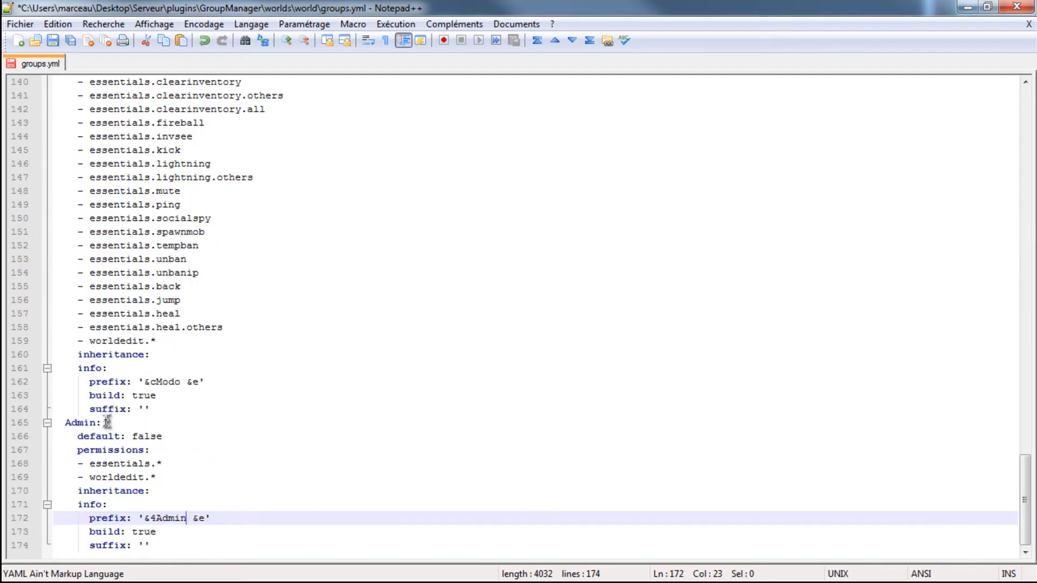
left_click(176, 463)
left_click_drag(177, 463, 90, 477)
left_click(144, 463)
left_click_drag(150, 463, 92, 469)
left_click(204, 476)
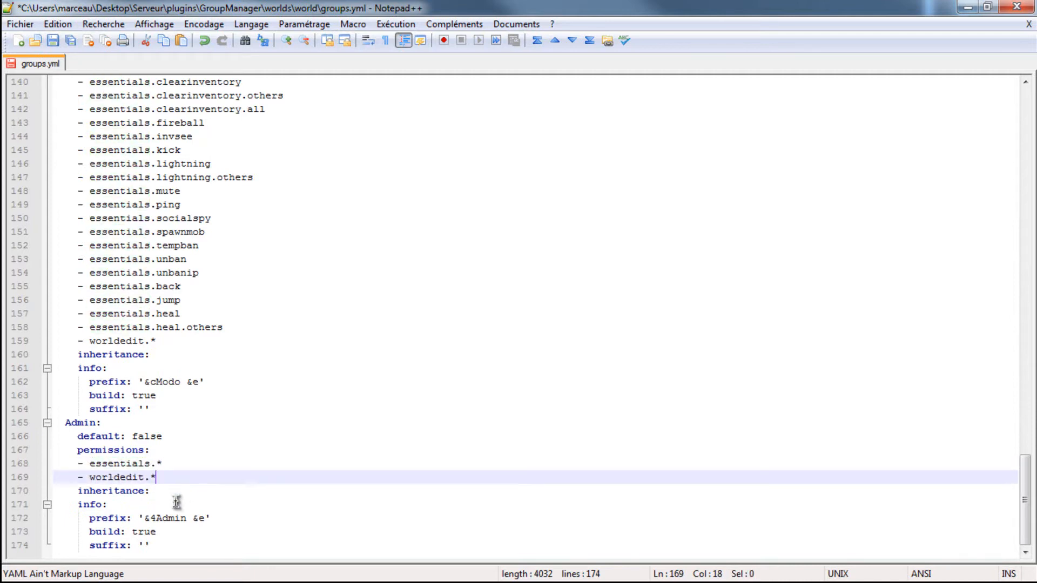
- Save groups.yml, then switch to the server console and reload the server
key("ctrl+s")
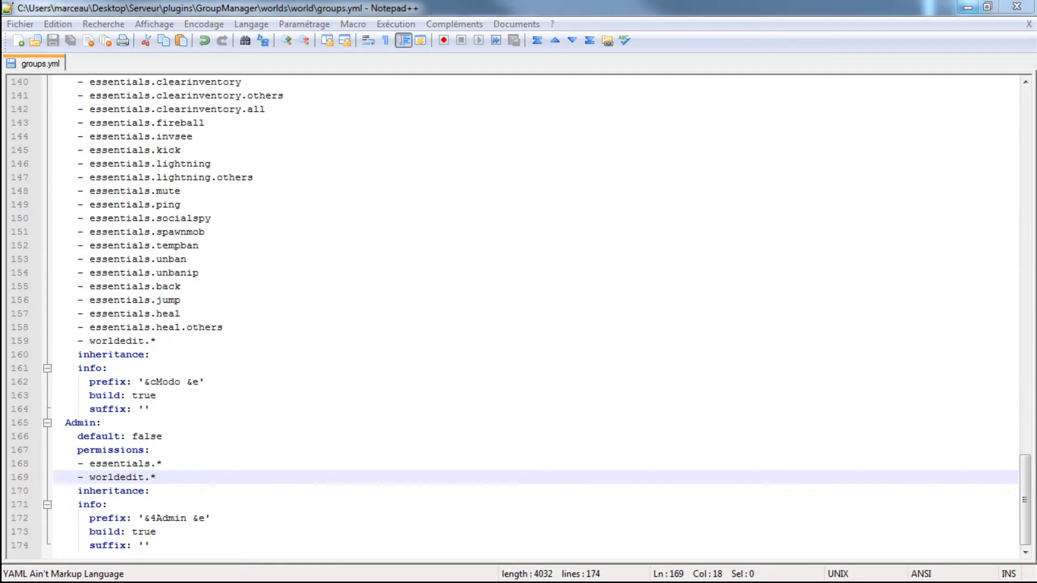
left_click(810, 582)
left_click(810, 582)
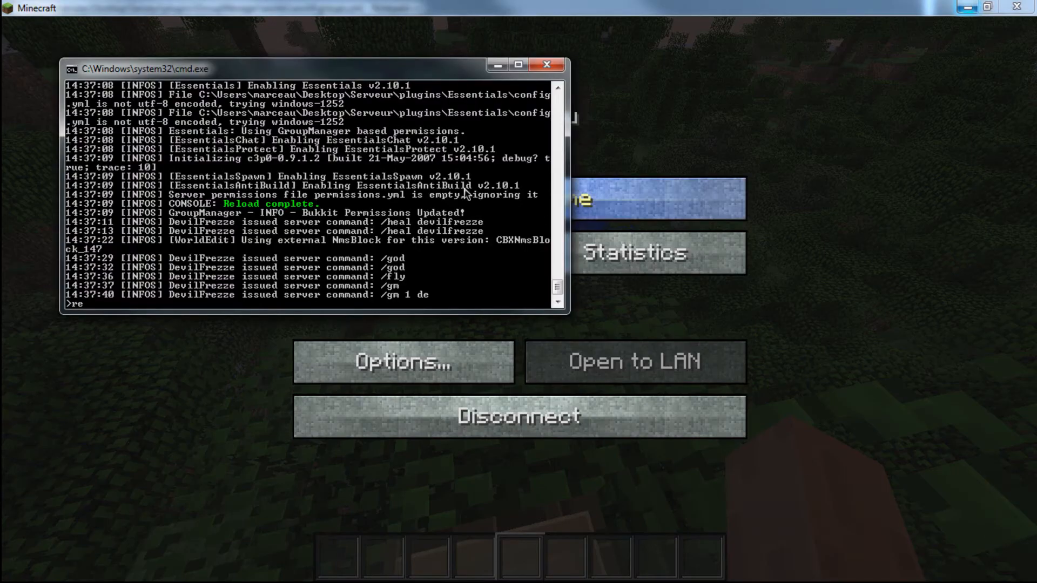
key("Return")
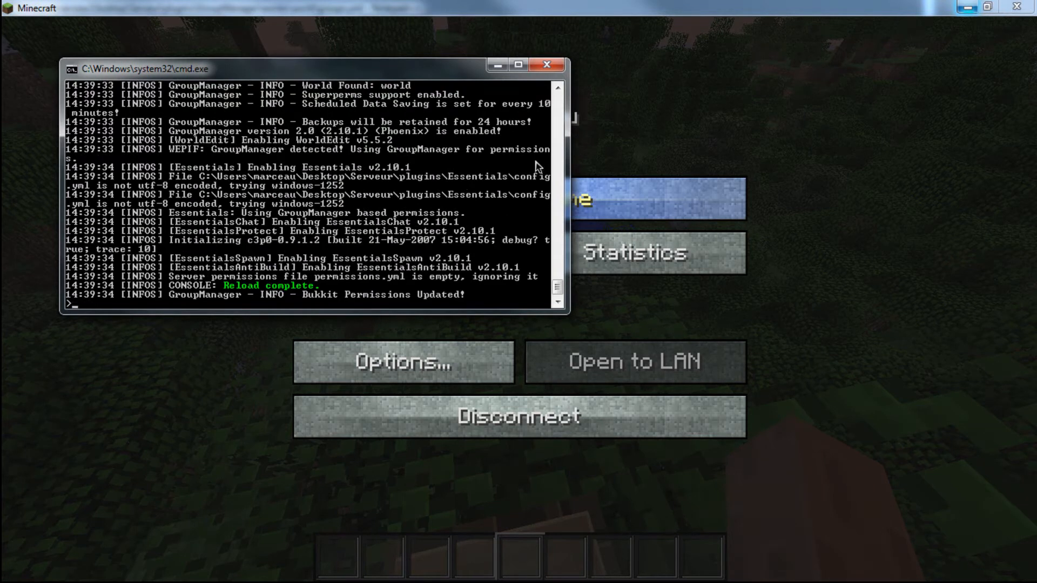
- Return to the Minecraft game and try to move the player to the admin group with /manuadd
left_click(658, 198)
type("t/manuadd")
key("Return")
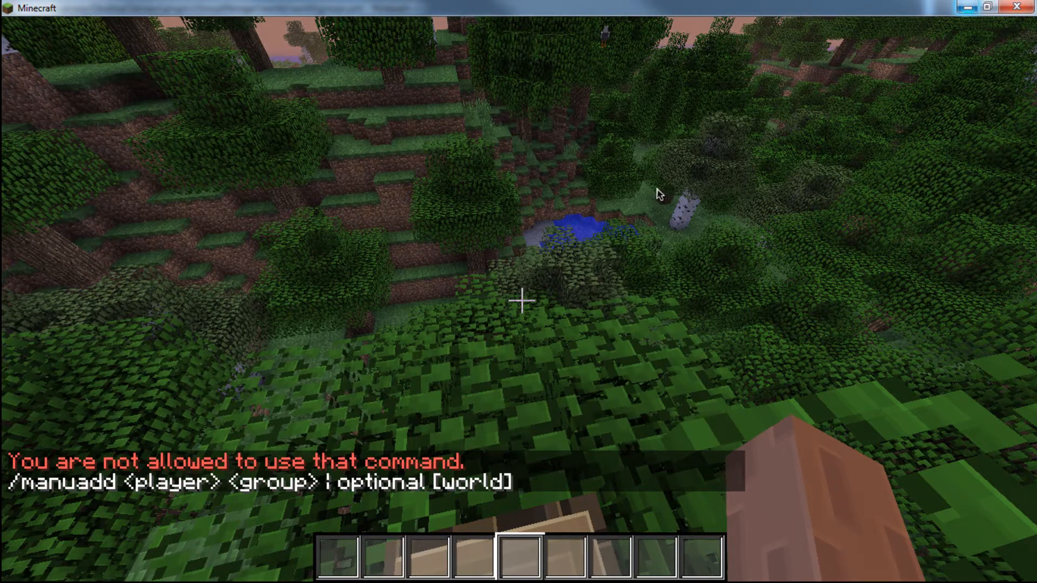
key("t")
key("Up")
type("devil admin")
key("Return")
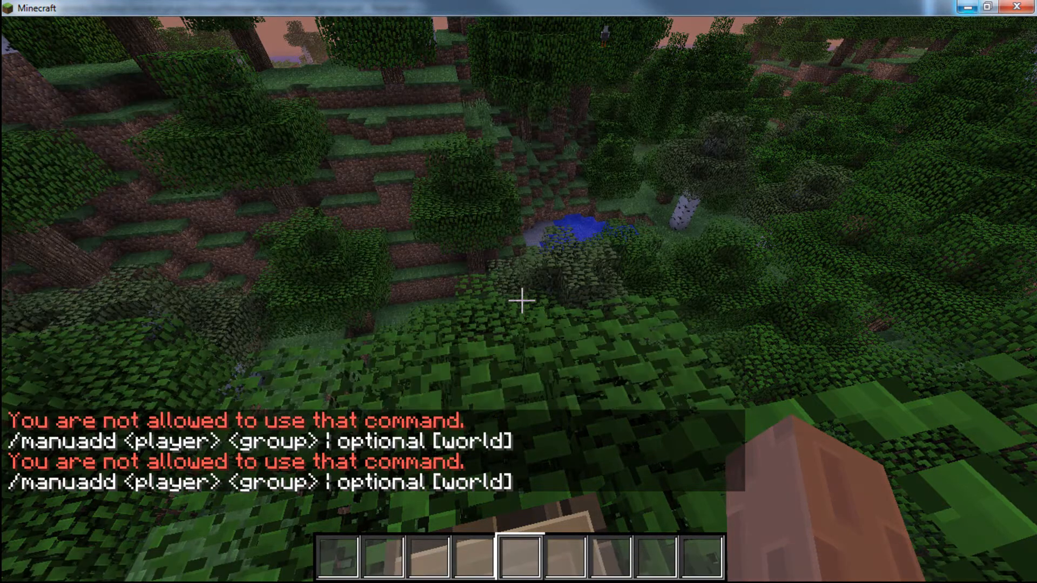
- Retry the in-game /manuadd command with the world argument, first with the short and then with the full player name
key("t")
key("Up")
type("world")
key("Return")
key("t")
key("Up")
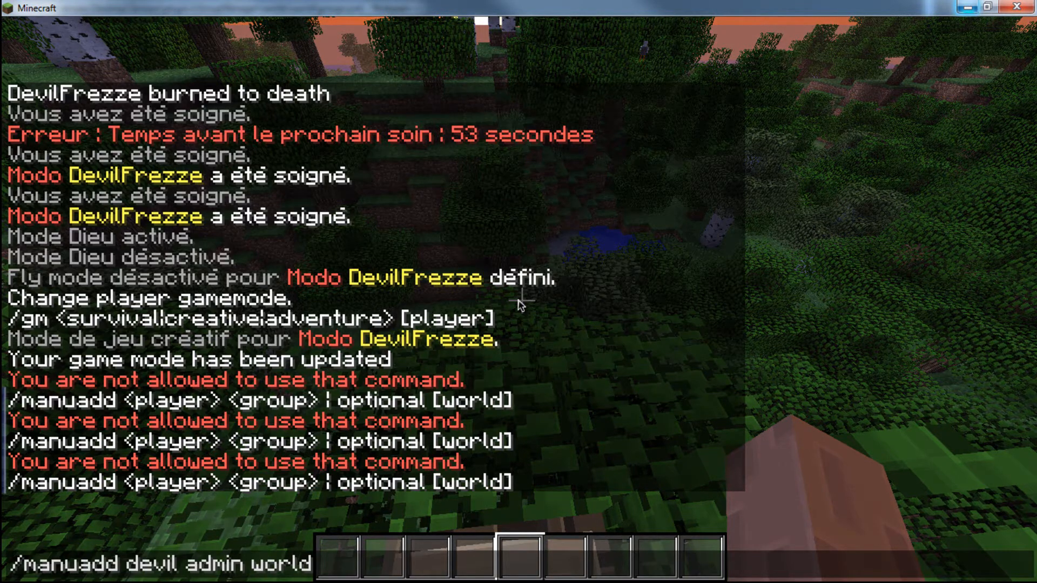
key("BackSpace")
key("BackSpace")
key("BackSpace")
key("BackSpace")
key("BackSpace")
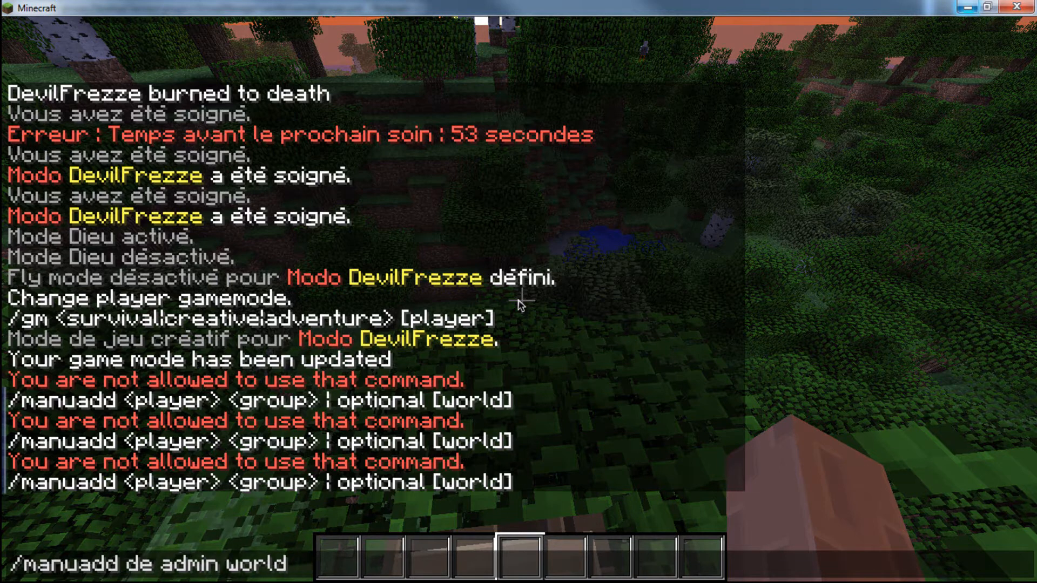
type("Devi")
type("lFrezze")
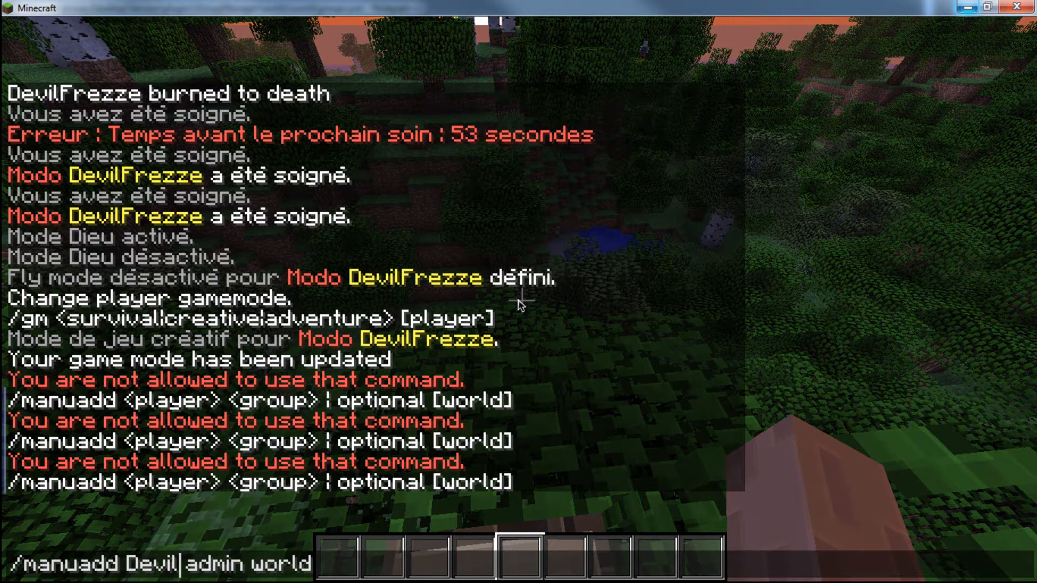
key("Return")
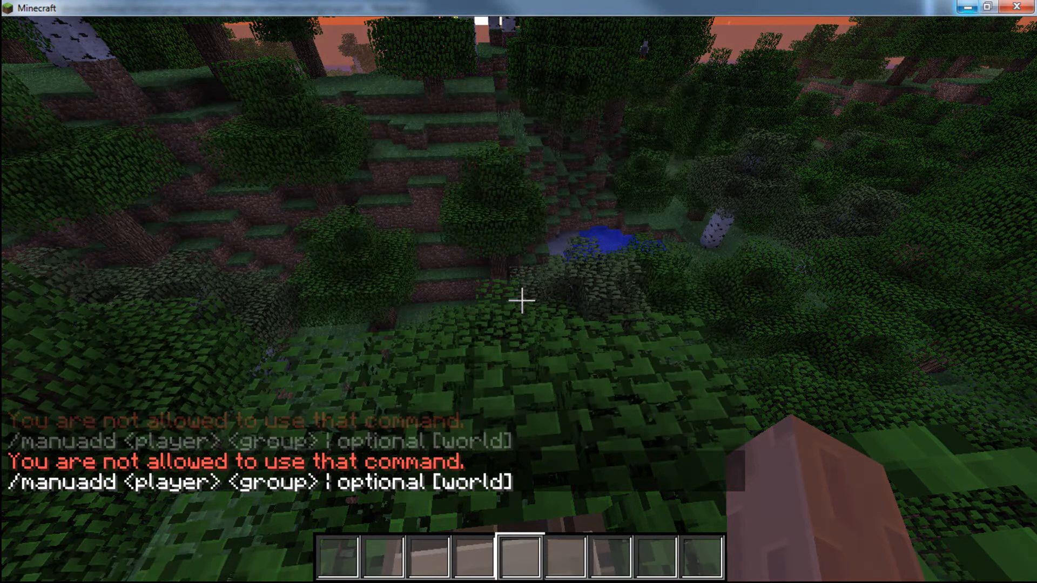
- Switch to the server console and assign the player to the admin group with manuadd
key("t")
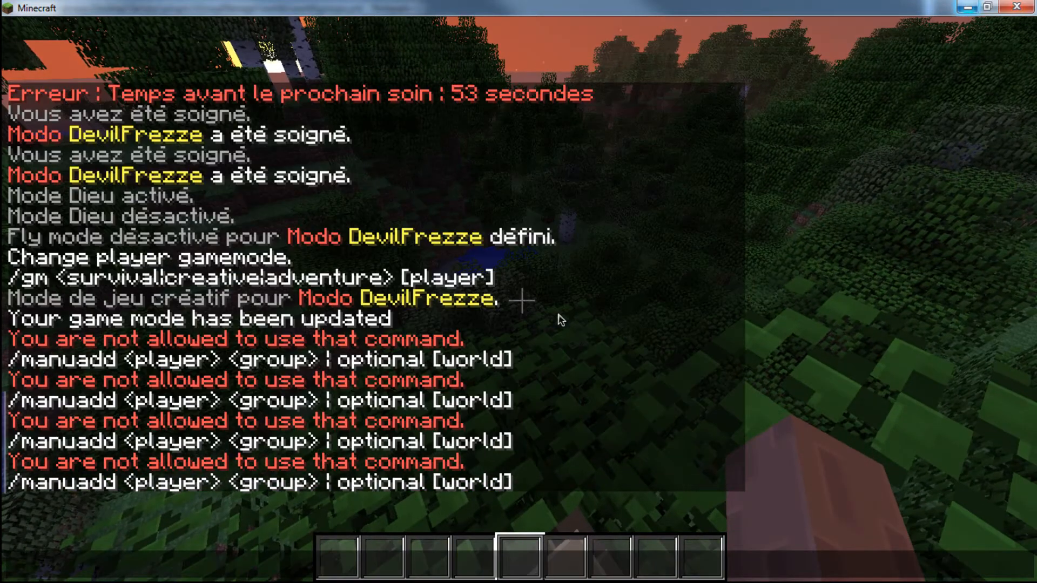
key("alt+Tab")
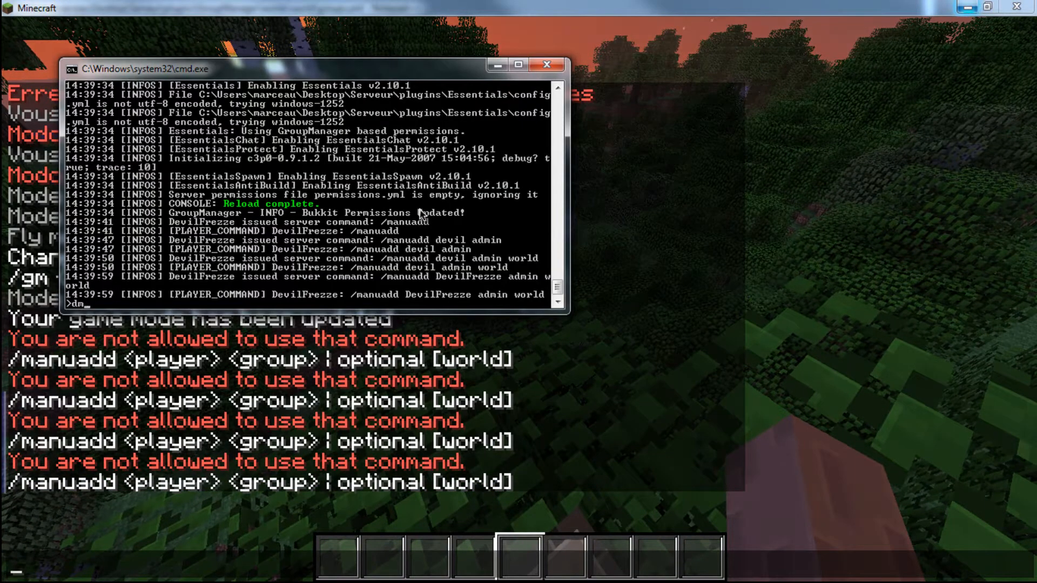
key("Up")
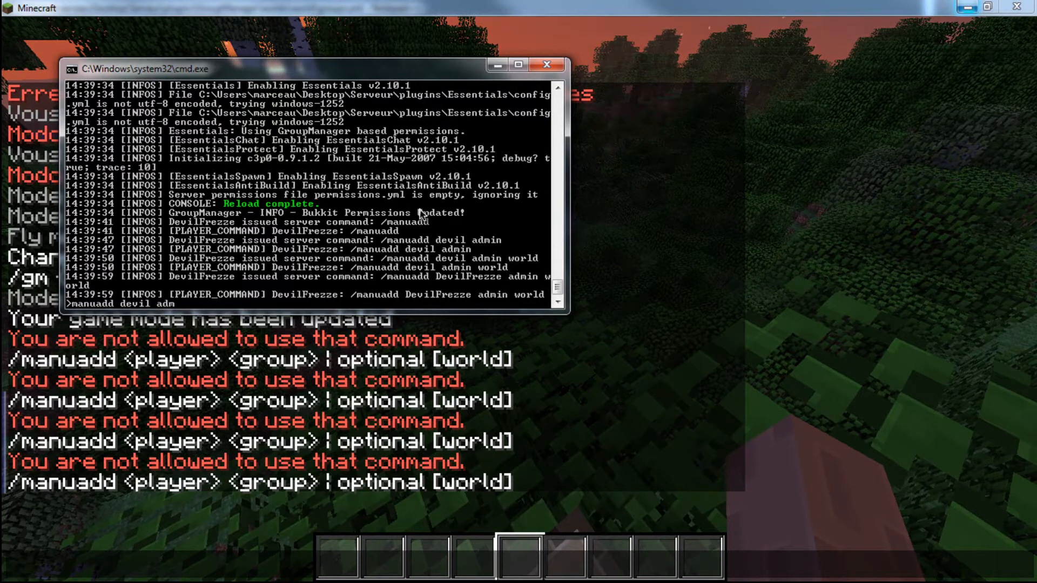
key("Return")
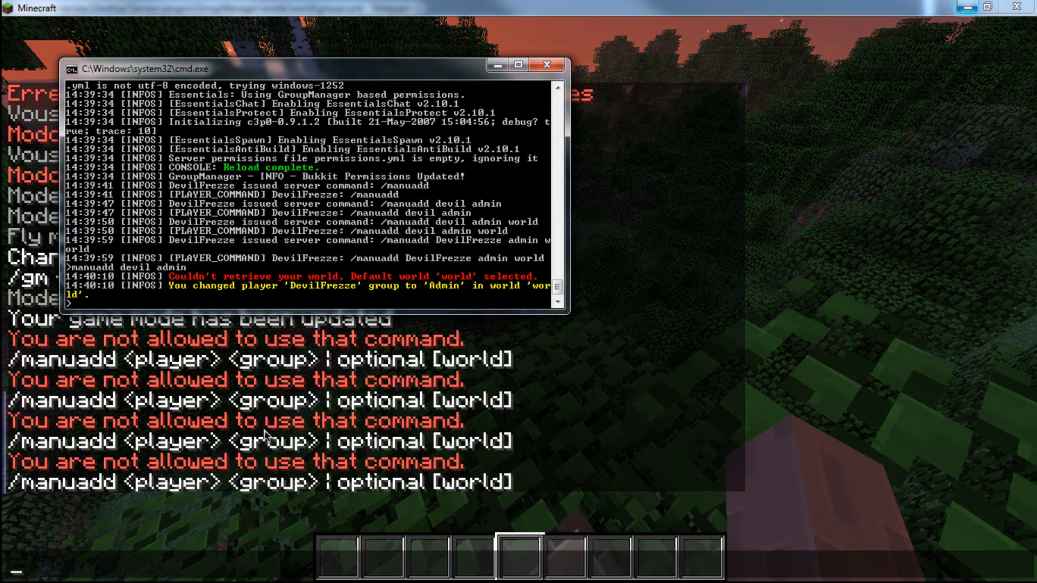
- Return to Minecraft and send the chat message "Admin !" to test the group's prefix
key("alt+Tab")
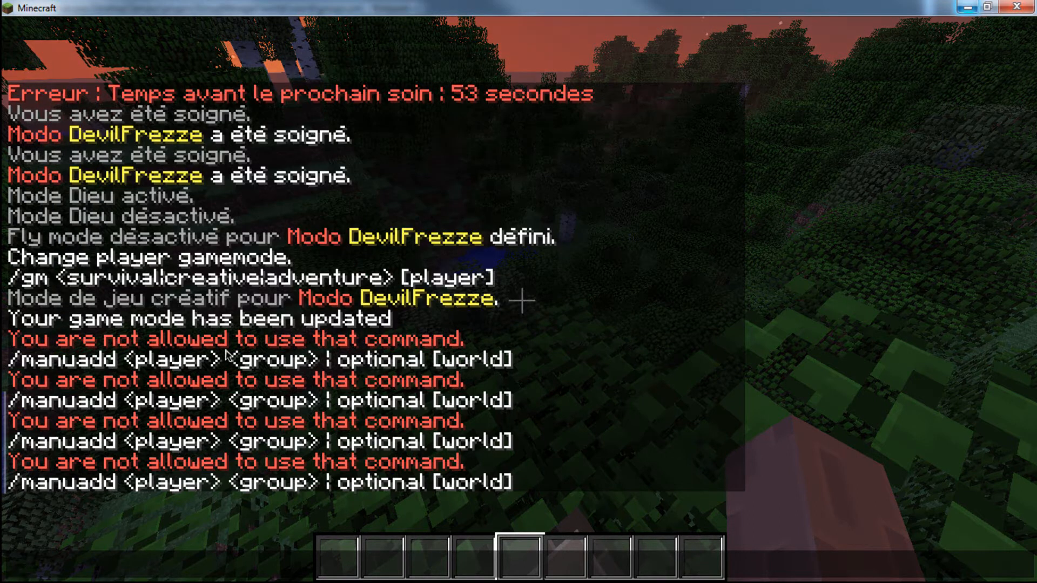
type("Admin !")
key("Return")
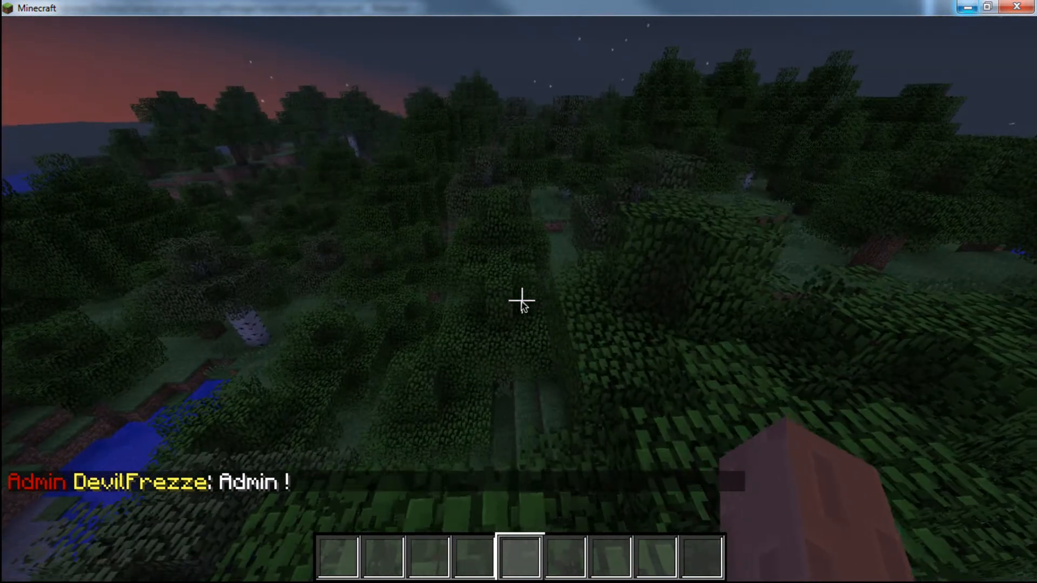
- Set the world time to day with the /time command
key("t")
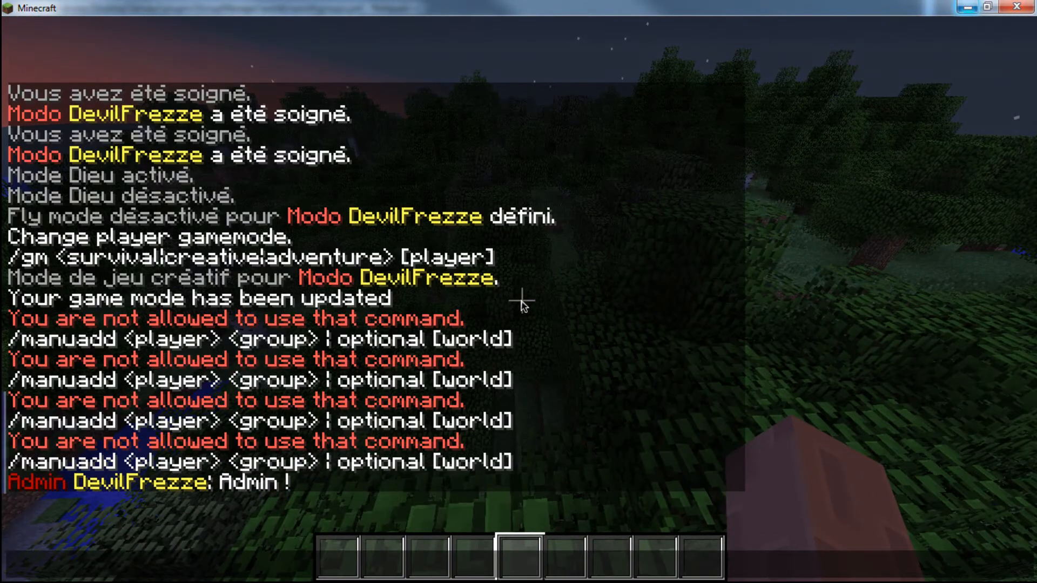
type("/time set")
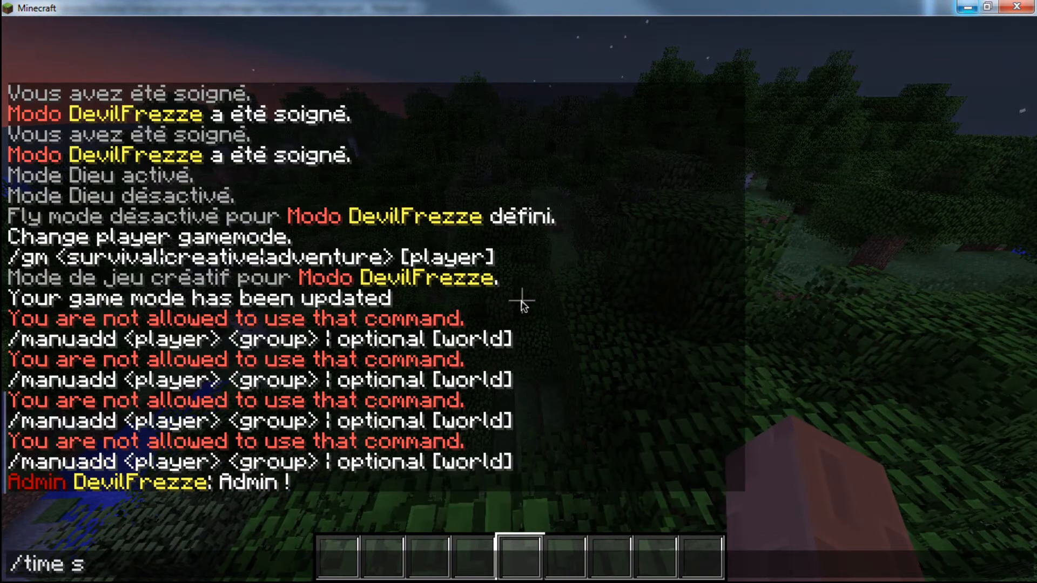
key("BackSpace")
key("BackSpace")
type("day")
key("Return")
- Run /help in the game and examine the first page of commands available to the Admin group
key("slash")
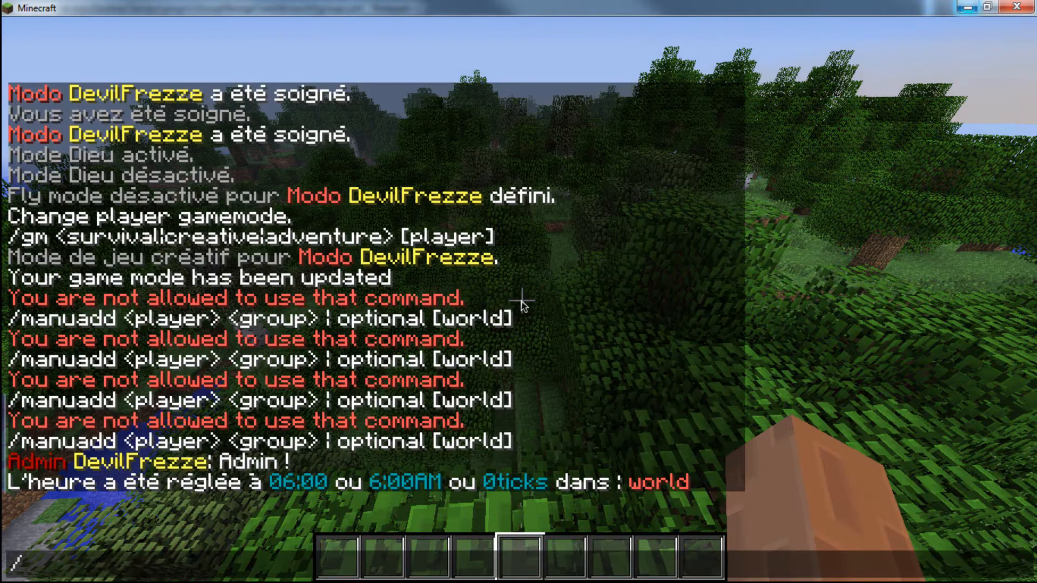
type("help")
key("Return")
key("t")
scroll(213, 245, "up", 2)
scroll(250, 301, "down", 4)
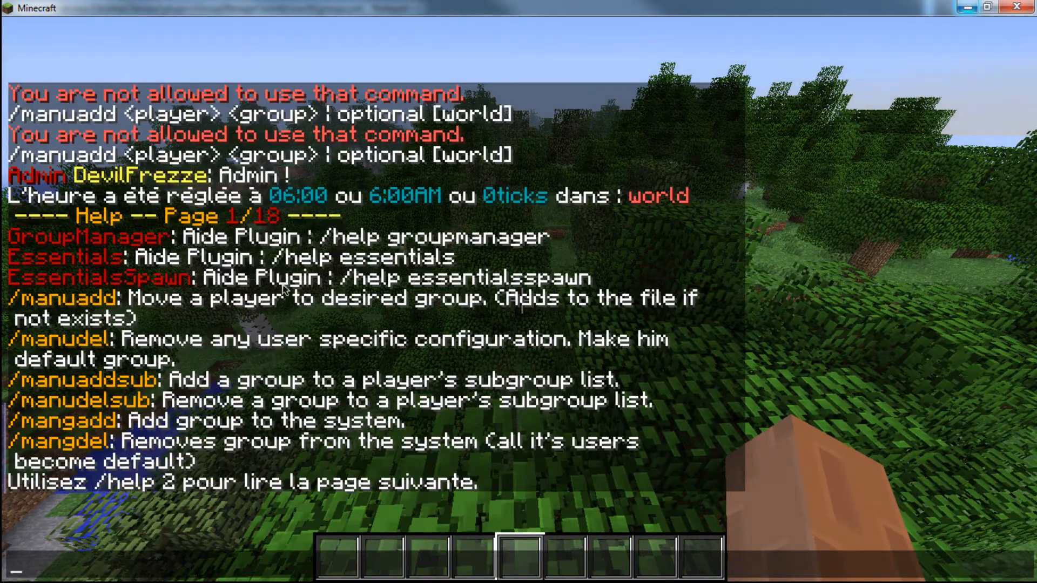
key("Escape")
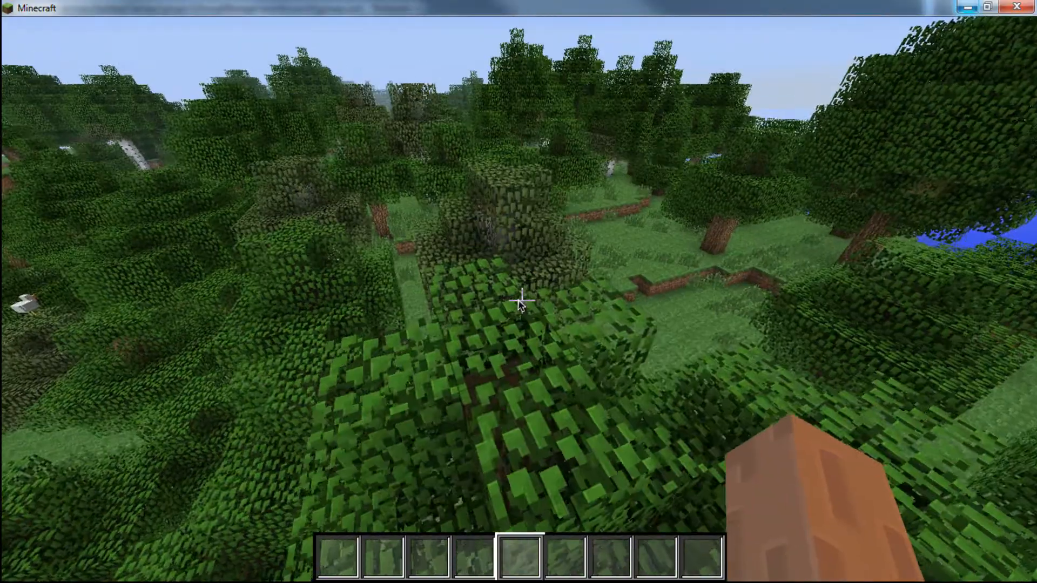
- Switch to groups.yml in Notepad++, add groupmanager.* below worldedit.* in the Admin group's permissions and save the file
key("Escape")
key("alt+Tab")
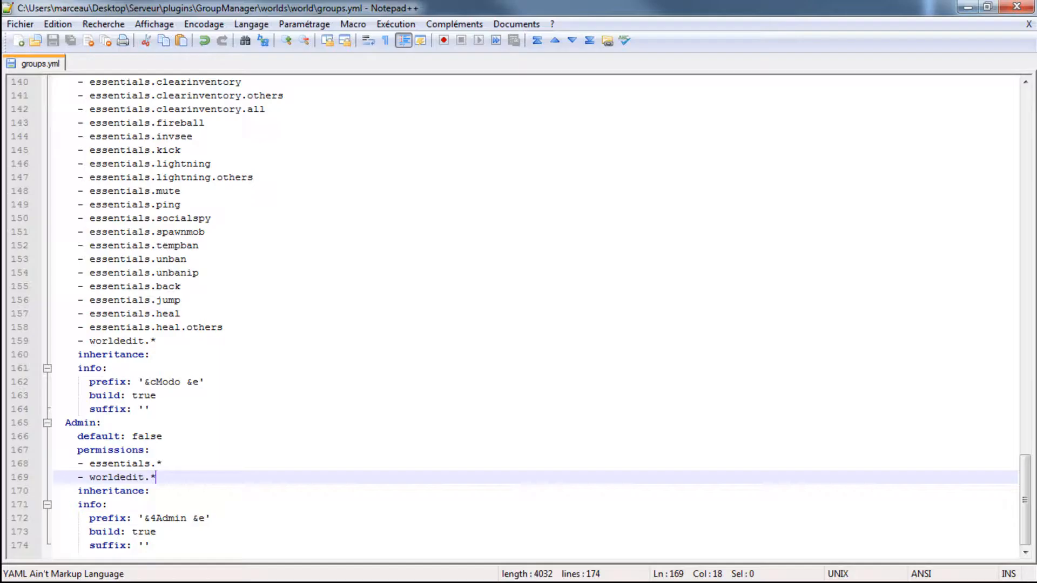
key("Return")
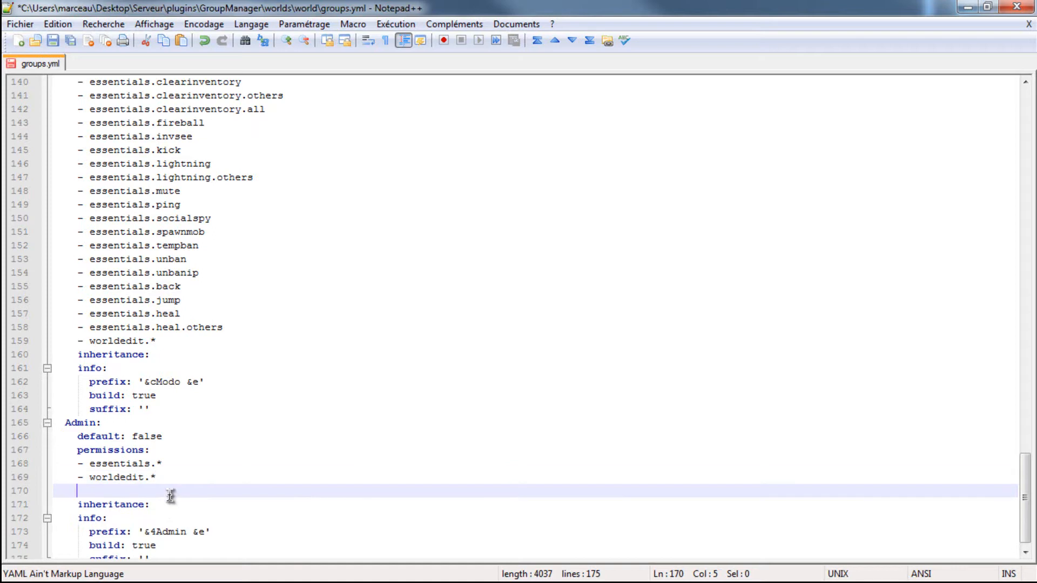
type("- groupmanager.*")
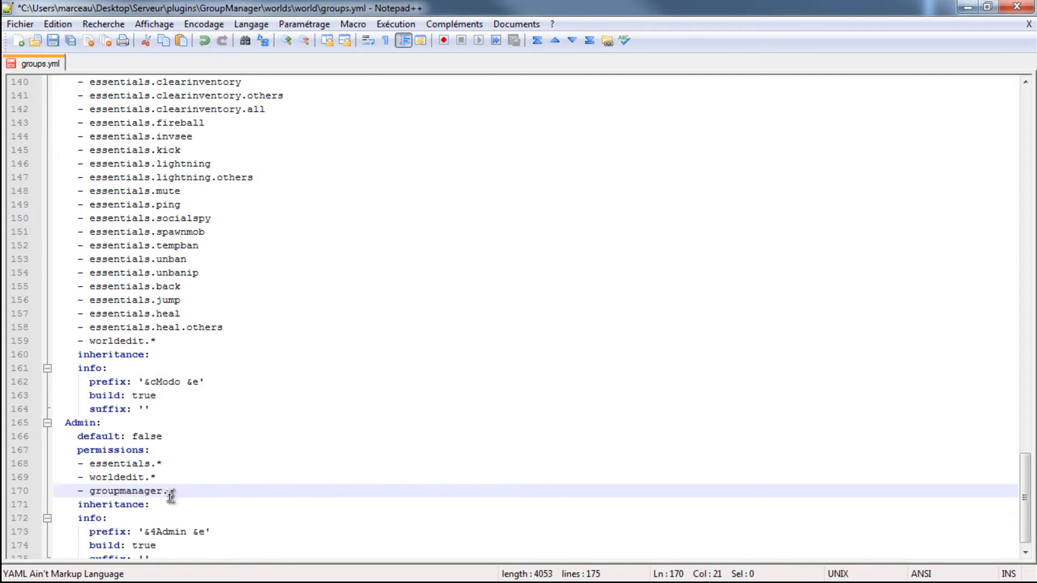
key("ctrl+s")
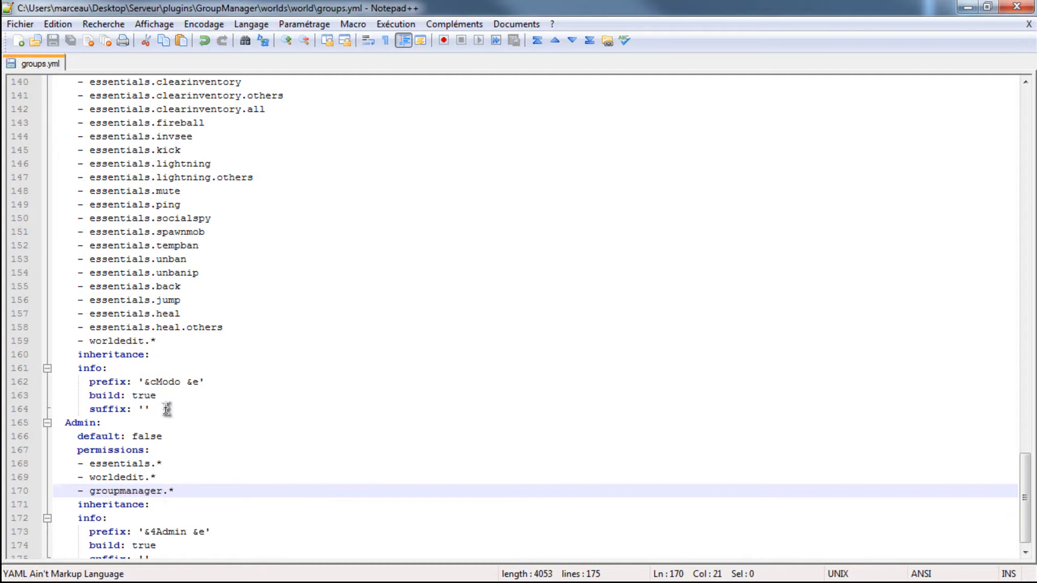
- Switch to the server console and run reload to apply the updated Admin permissions
key("alt+Tab")
type("reload")
key("Return")
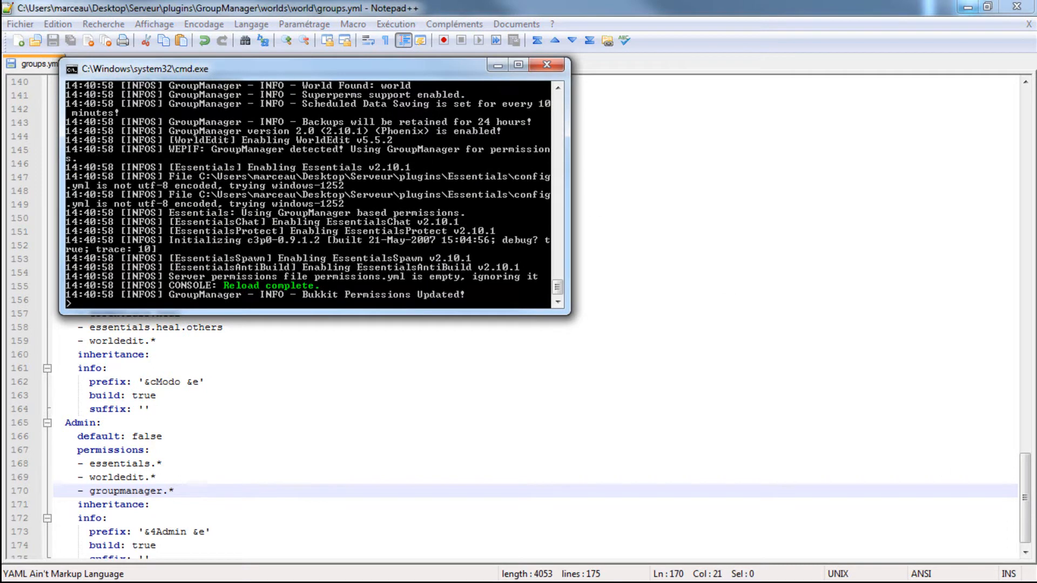
- Resume the Minecraft game and run /help again to examine the GroupManager commands listed for the Admin group
key("alt+Tab")
left_click(519, 199)
key("slash")
type("help")
key("Return")
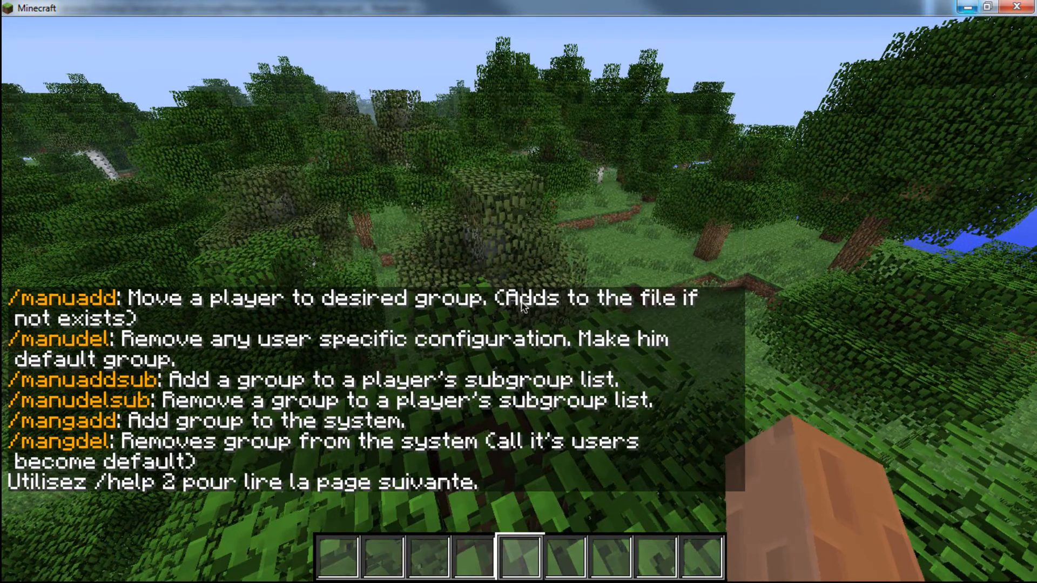
key("t")
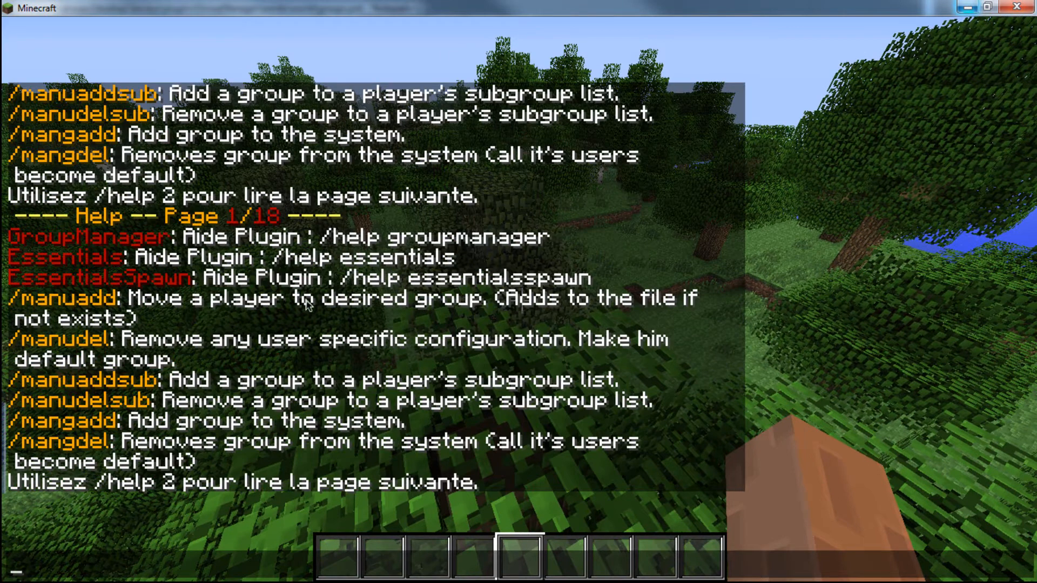
- Use /manuadd in the game chat to move your own player to the modo group
type("/manuad")
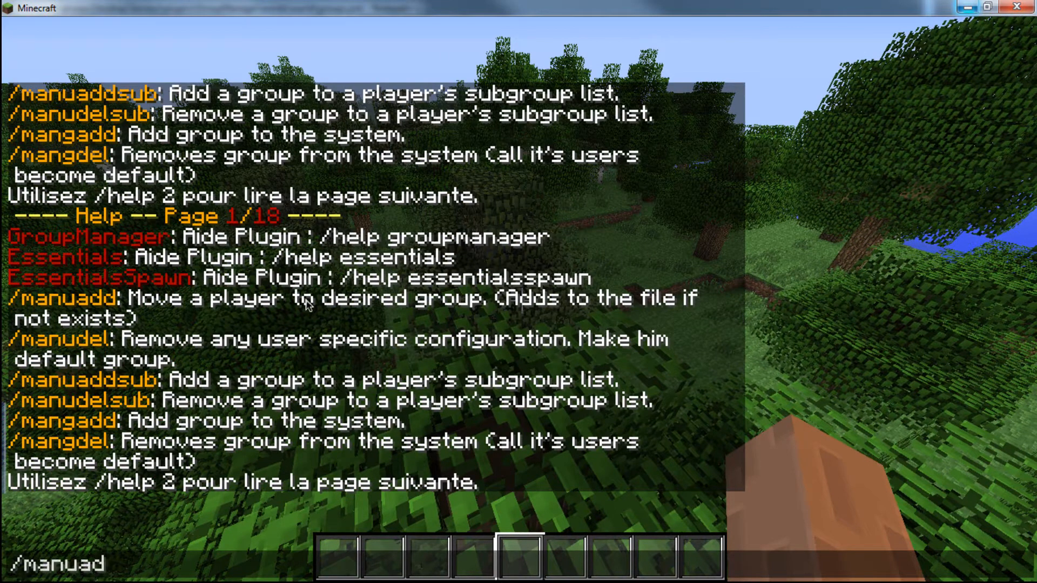
type("d b")
key("BackSpace")
type("devil")
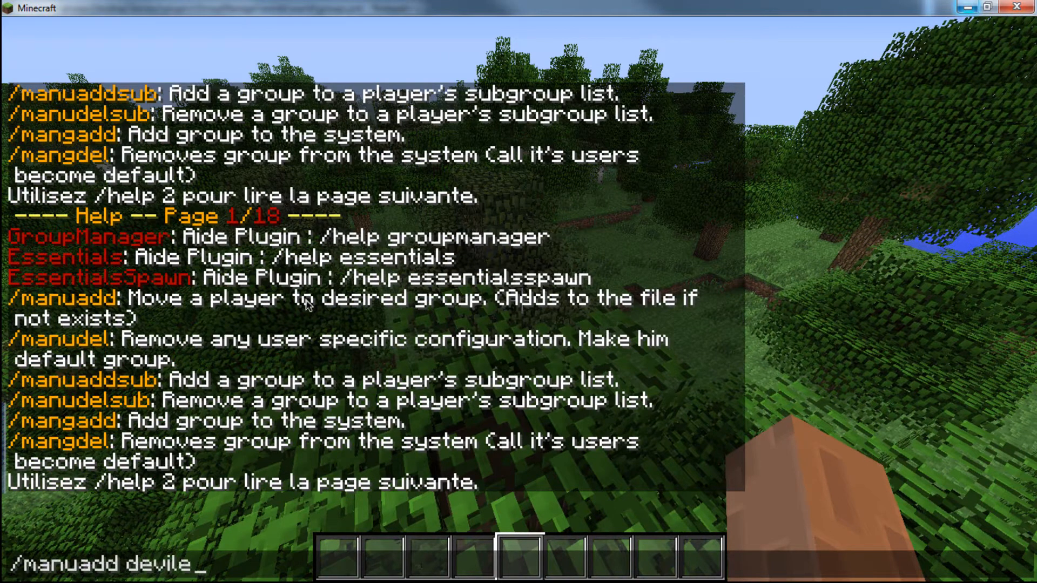
type(" modo")
key("Return")
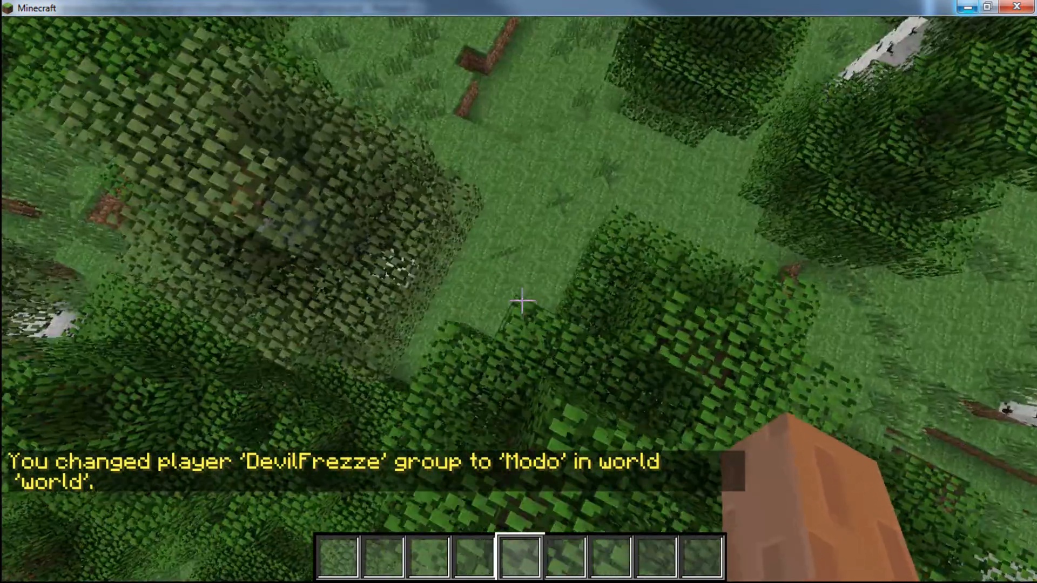
- Recall the /manuadd command and try to move your own player from Modo to the admin group
key("t")
key("Up")
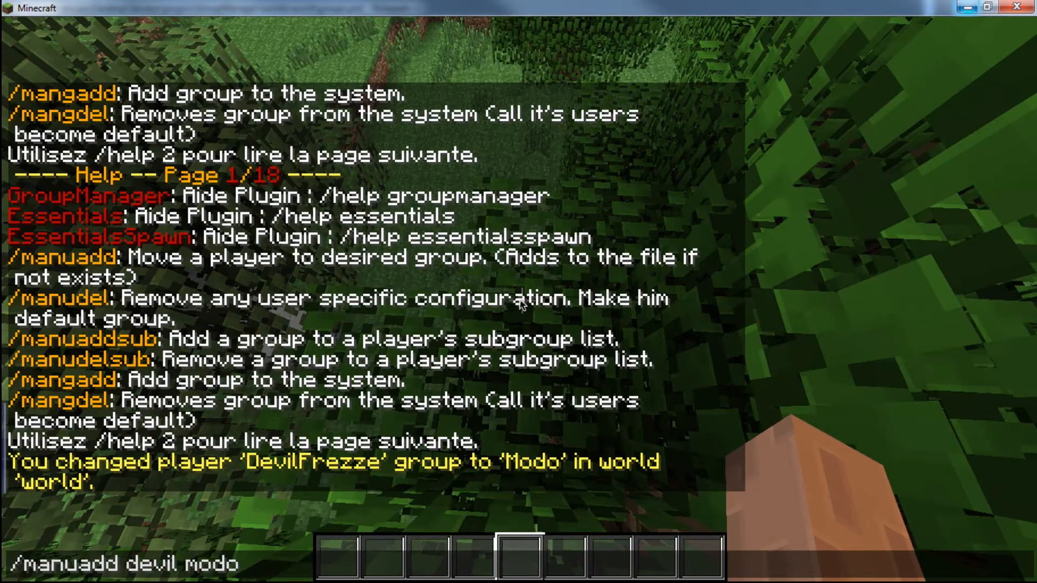
key("BackSpace")
key("BackSpace")
key("BackSpace")
type("admin")
key("Return")
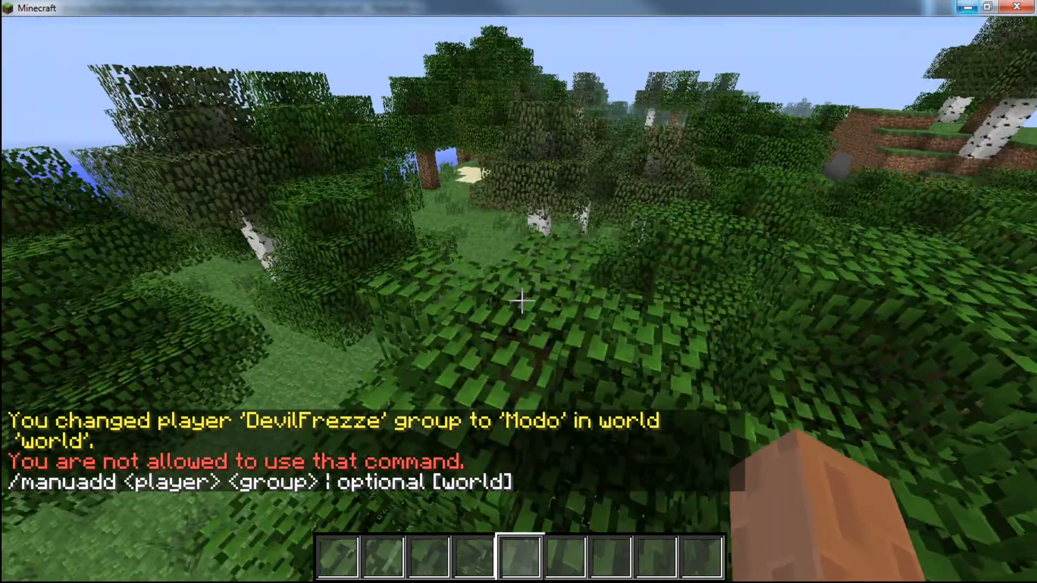
- Switch to groups.yml in Notepad++, add groupmanager.* below worldedit.* in the Modo group's permissions and save the file
key("Escape")
key("alt+Tab")
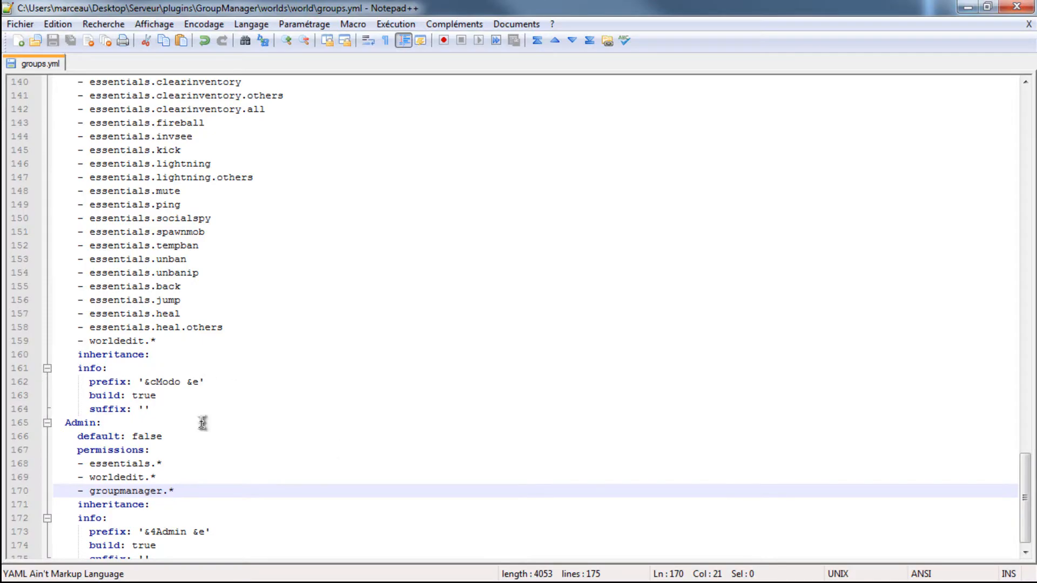
left_click(160, 341)
key("Return")
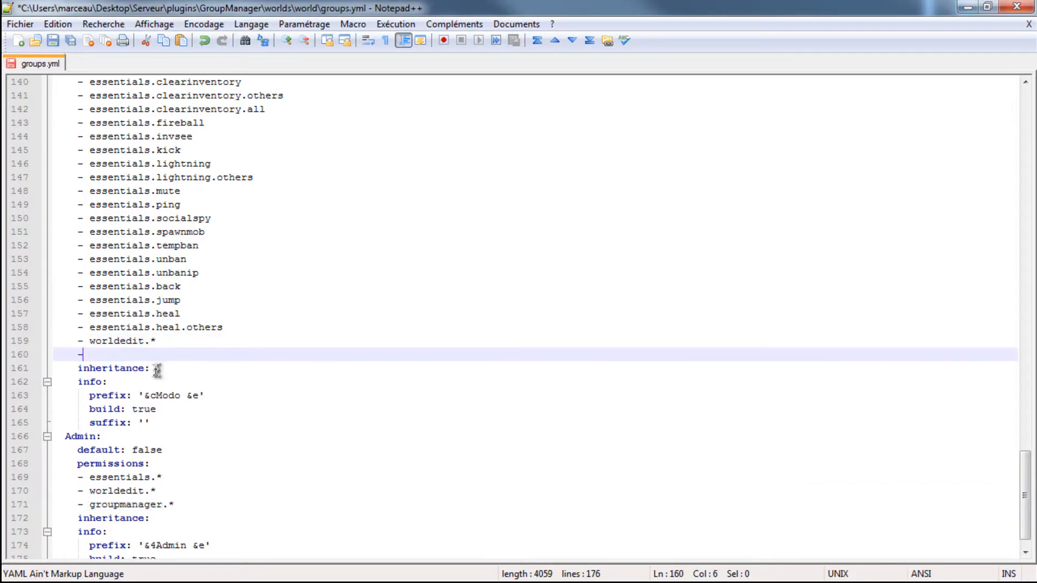
type("- groupmanager")
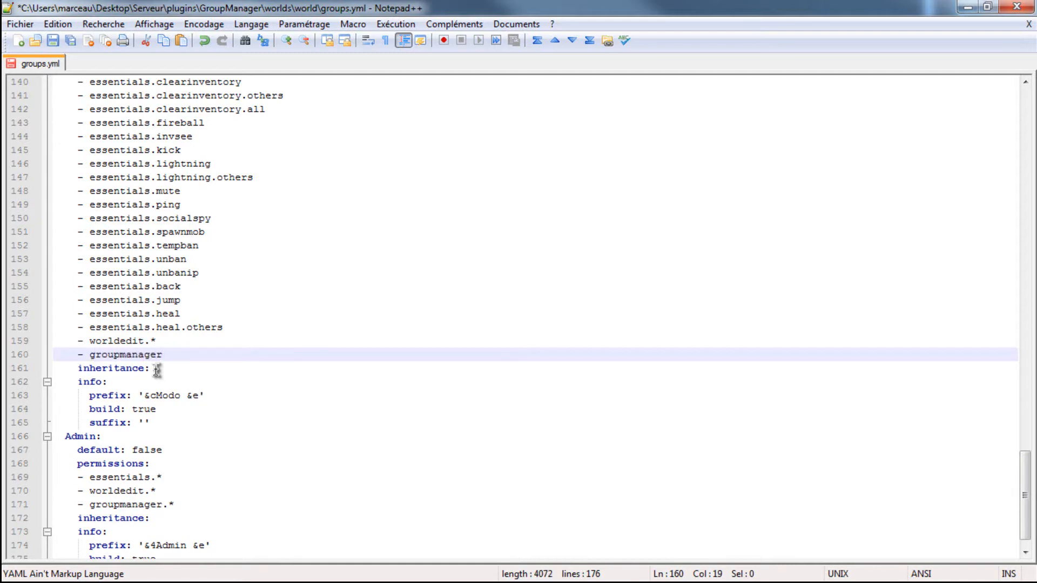
key("ctrl+s")
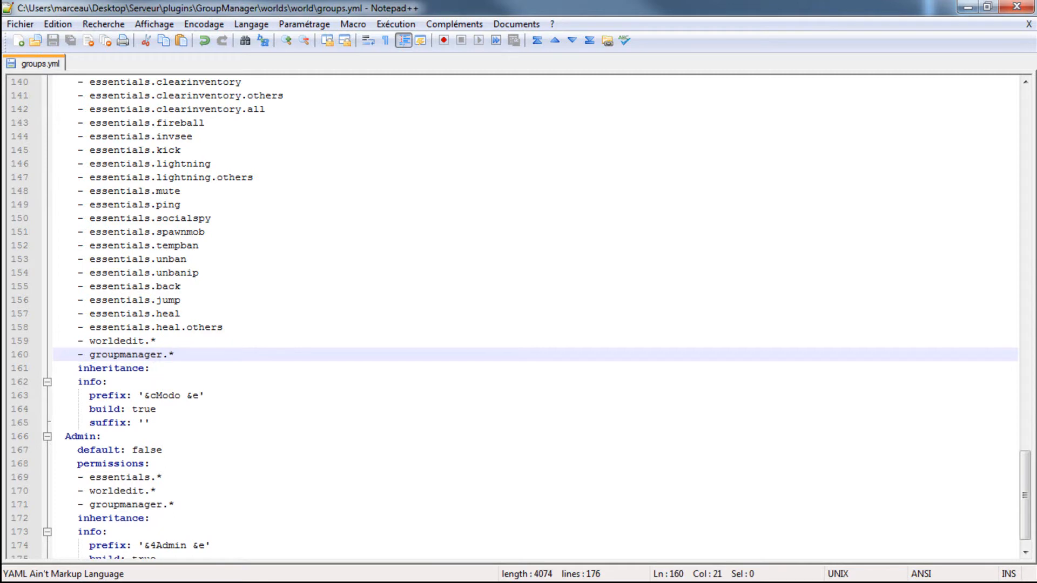
- Switch to the server console and run reload to apply the updated Modo permissions
key("alt+Tab")
type("reload")
key("Return")
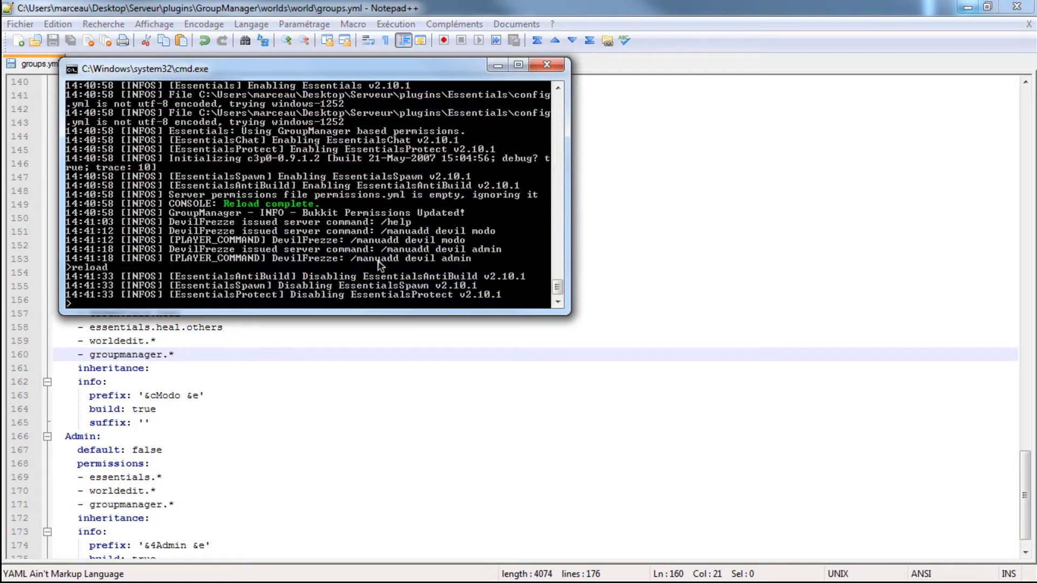
- Resume the Minecraft game and rerun the /manuadd command that moves your own player to the admin group
key("alt+Tab")
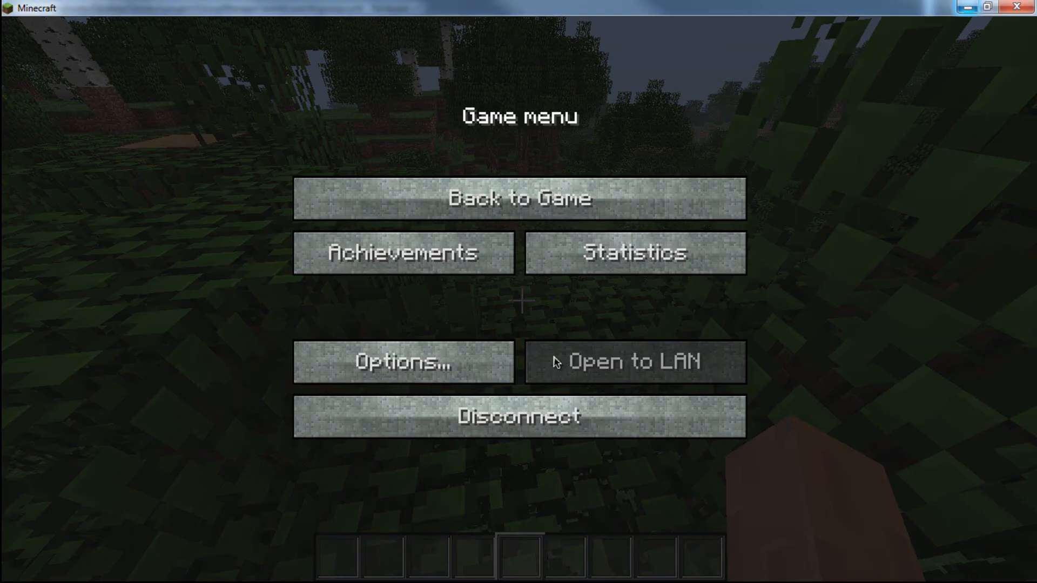
left_click(414, 203)
key("t")
key("Up")
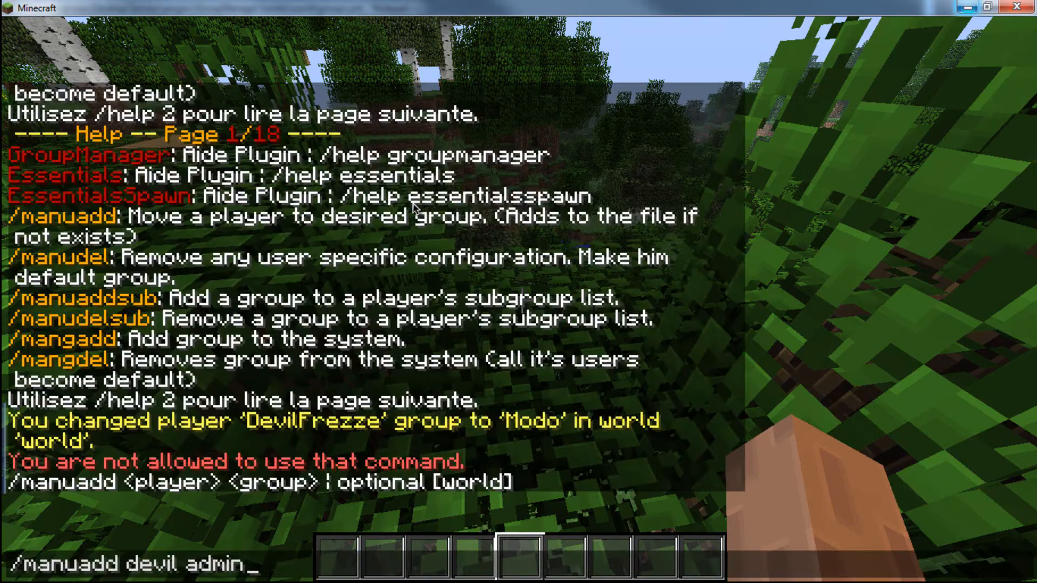
key("Return")
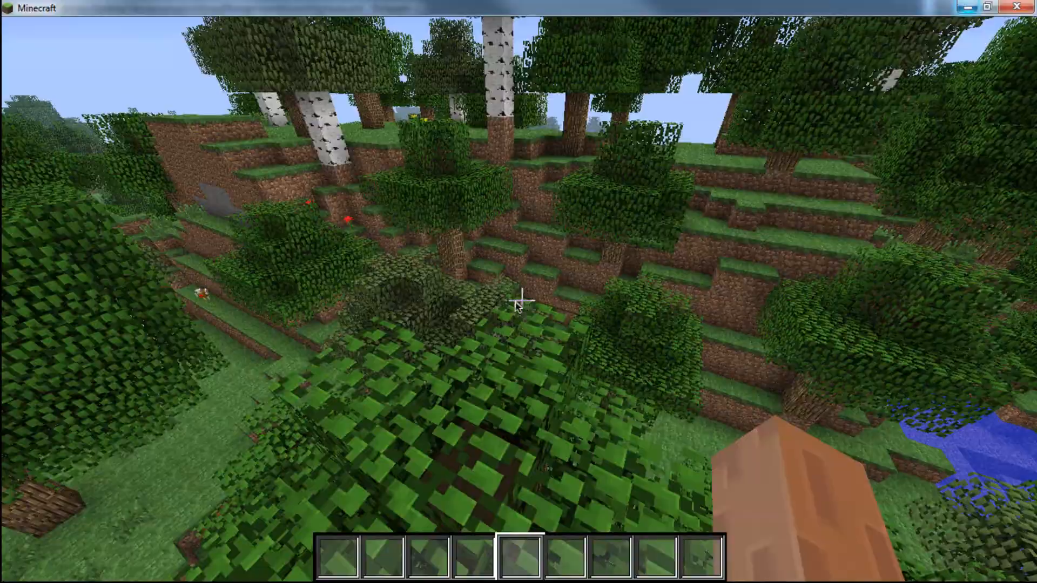
- Copy the Createur group block from the groups.yml of the other server stored under Documents, and close that file
key("Escape")
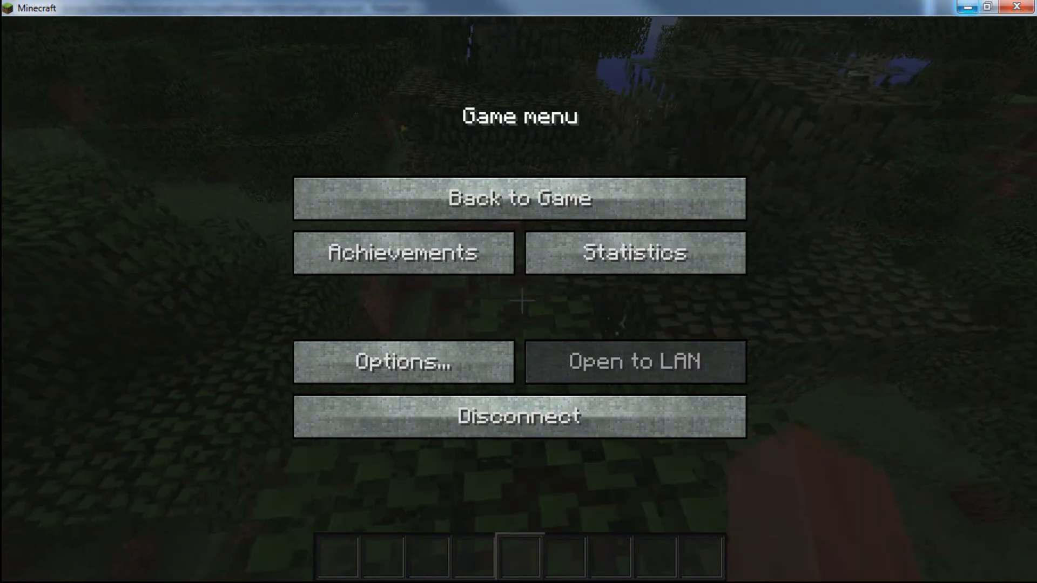
key("alt+Tab")
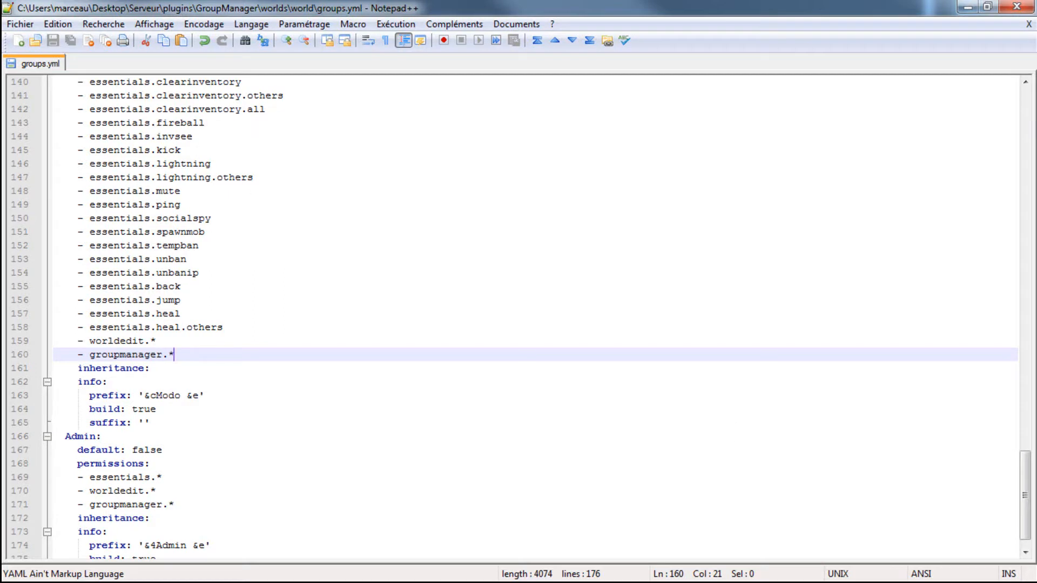
key("alt+Tab")
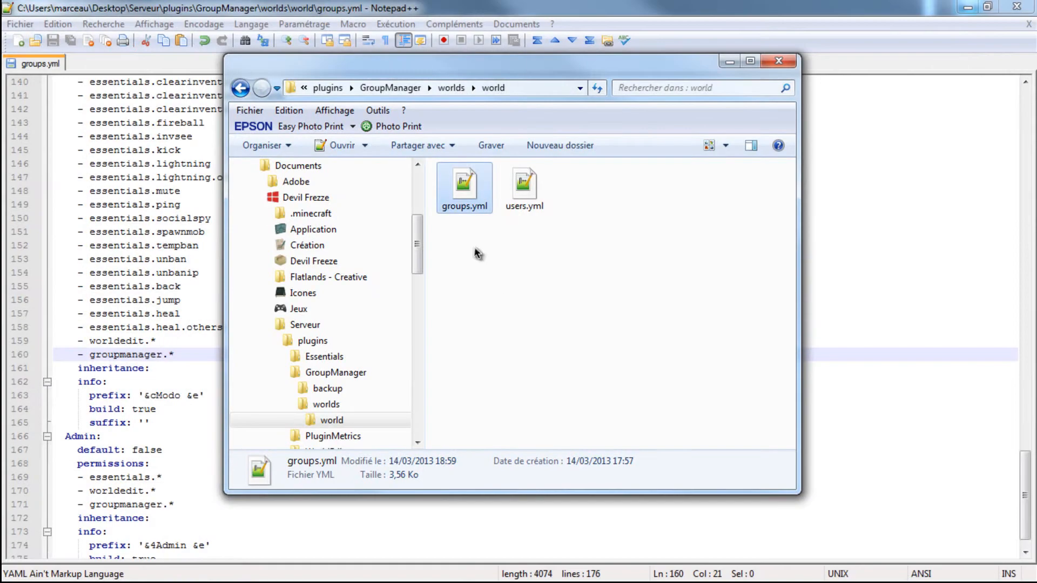
right_click(475, 199)
left_click(532, 274)
scroll(235, 324, "down", 18)
scroll(235, 325, "down", 20)
left_click_drag(172, 534, 55, 408)
key("ctrl+c")
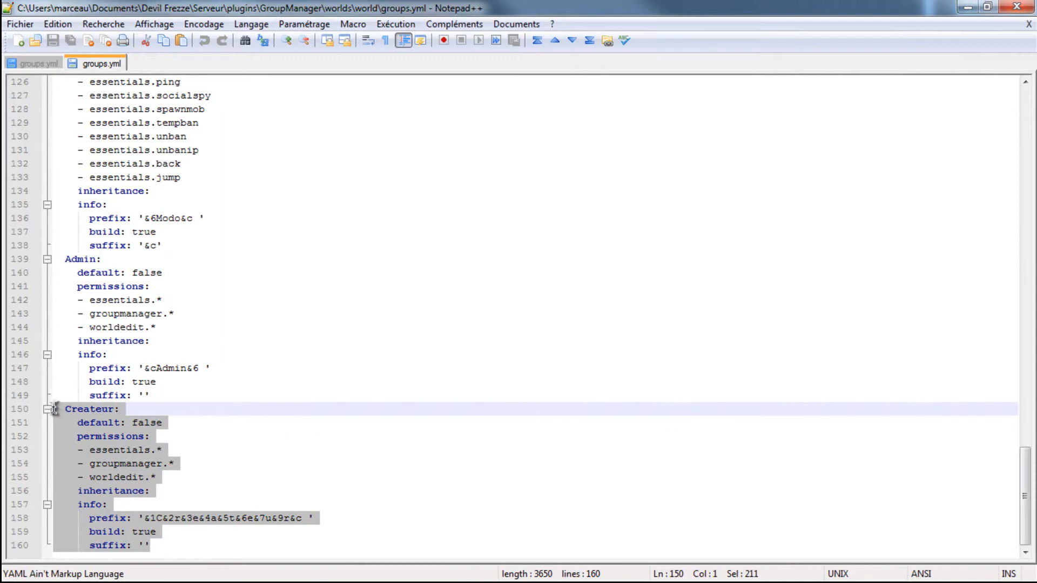
right_click(90, 63)
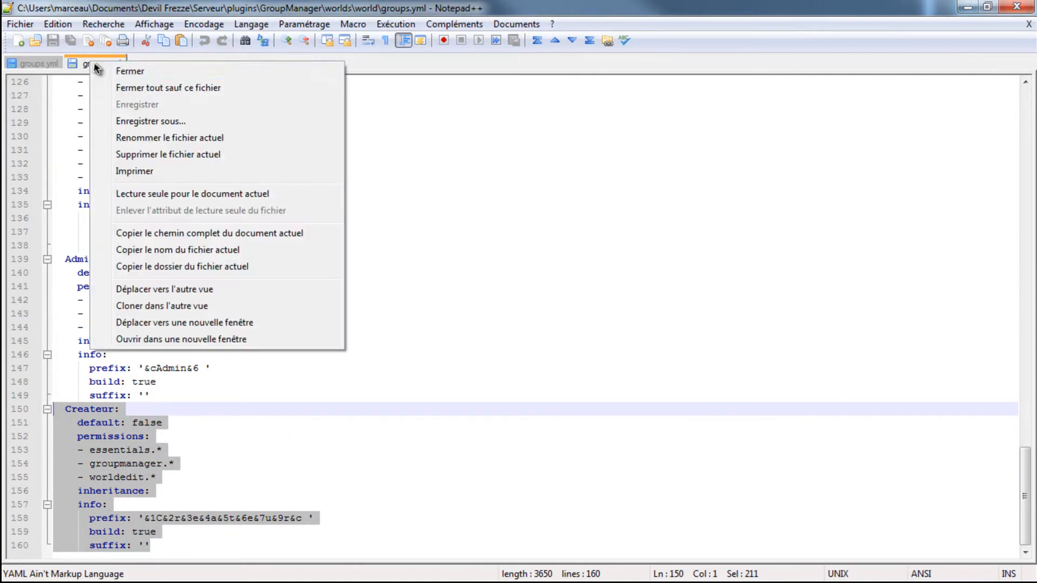
left_click(130, 71)
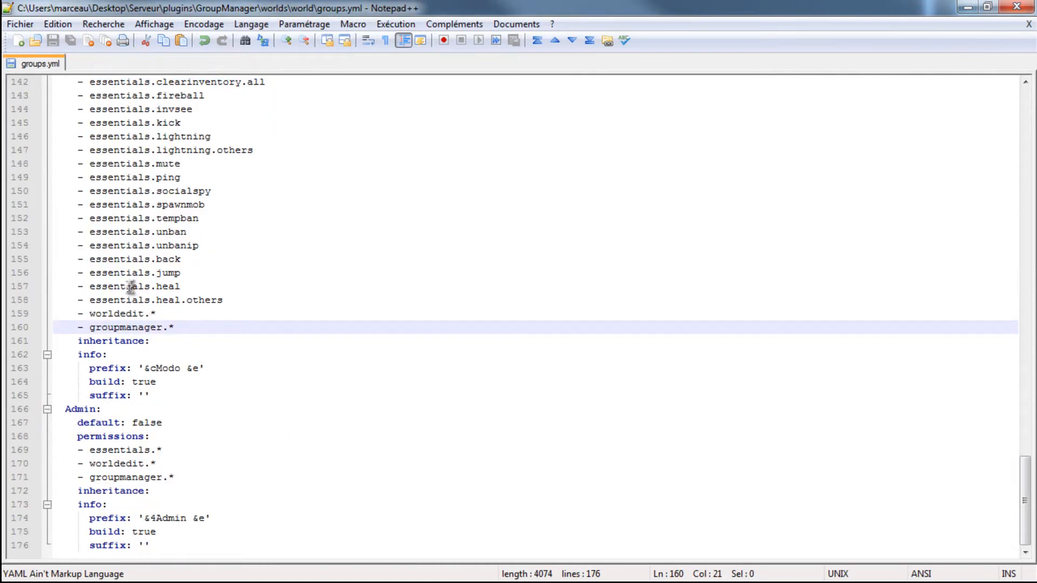
- Paste the copied Createur group block below the Admin group at the end of the Desktop server's groups.yml
left_click(162, 545)
key("Return")
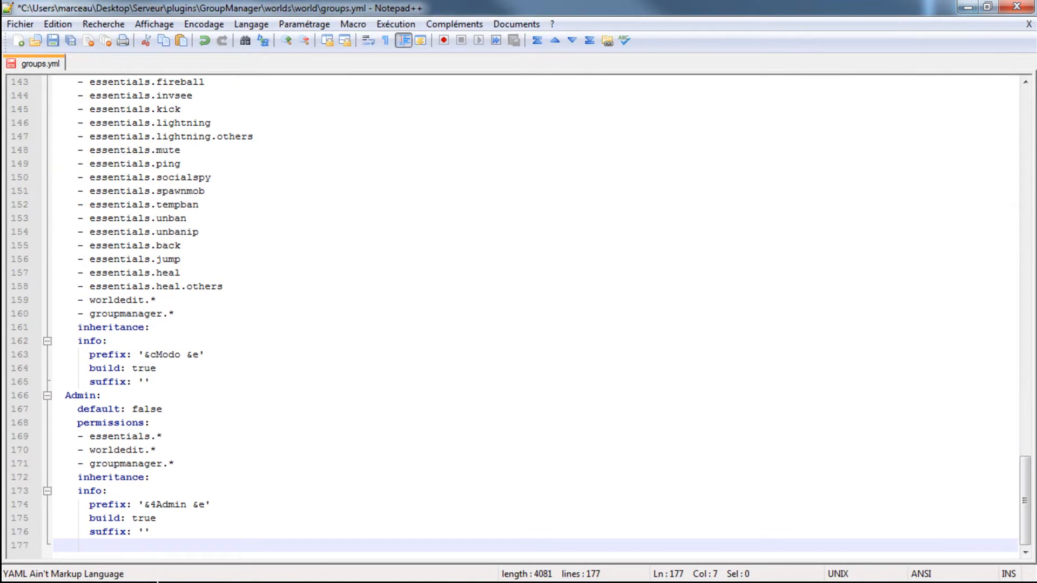
key("ctrl+v")
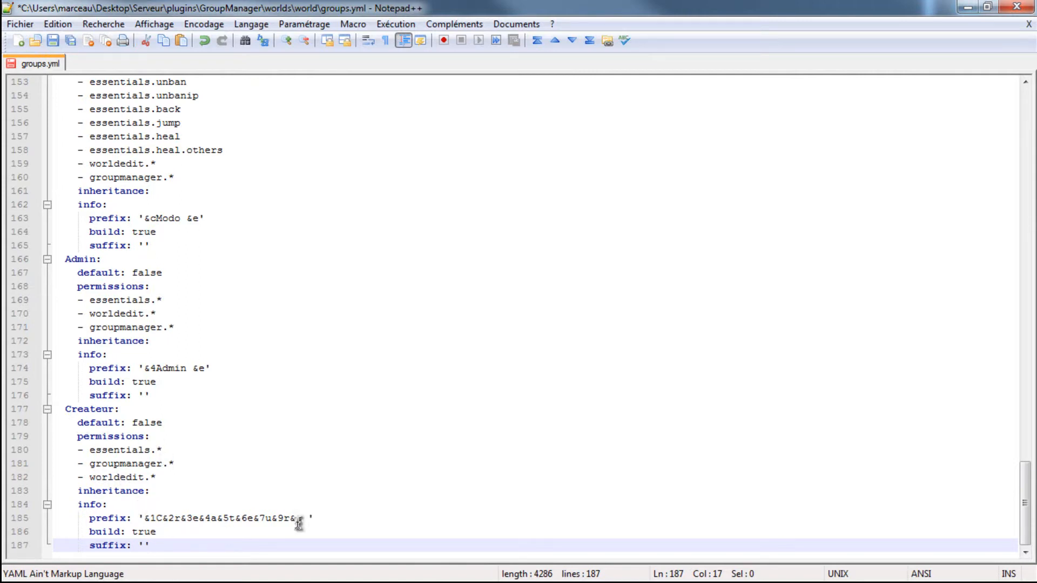
- Set the Createur group's prefix to '&1C&2r&3e&4a&5t&6e&7u&9r&c &e ' and save groups.yml
left_click_drag(302, 519, 143, 519)
left_click(397, 515)
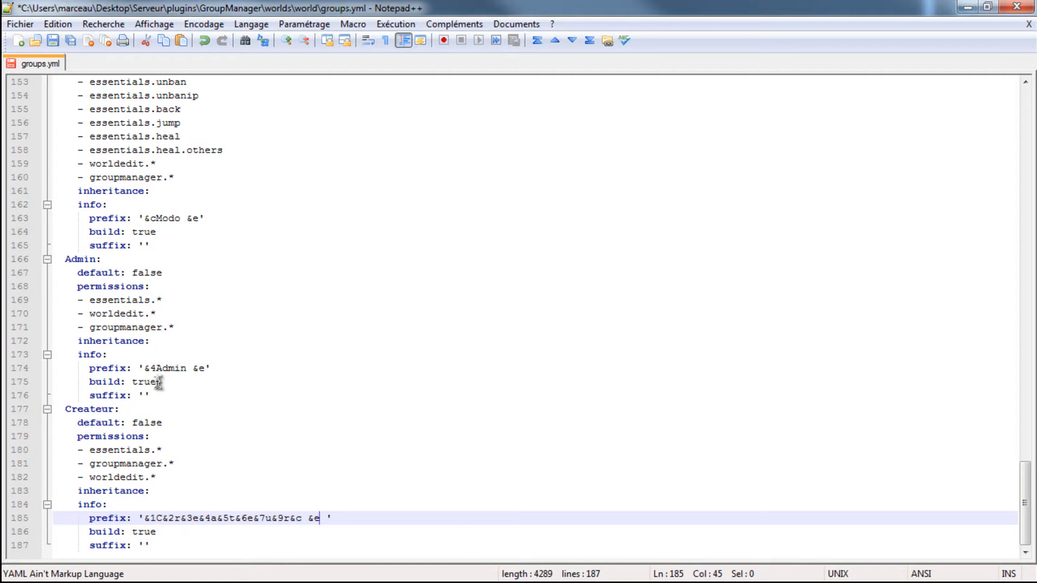
key("ctrl+s")
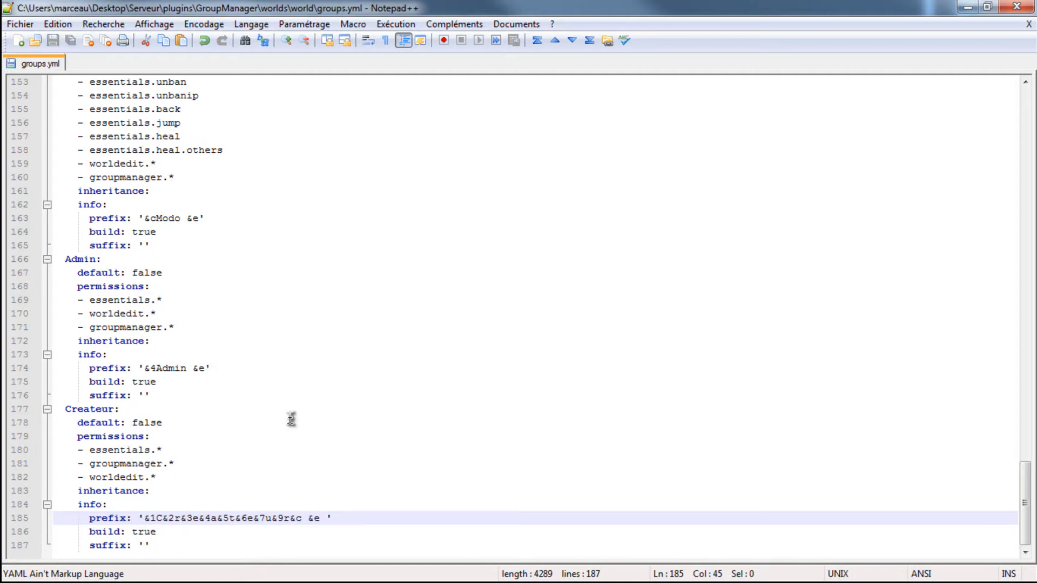
- Run reload in the server console to load the Createur group, and resume the Minecraft game
key("alt+Tab")
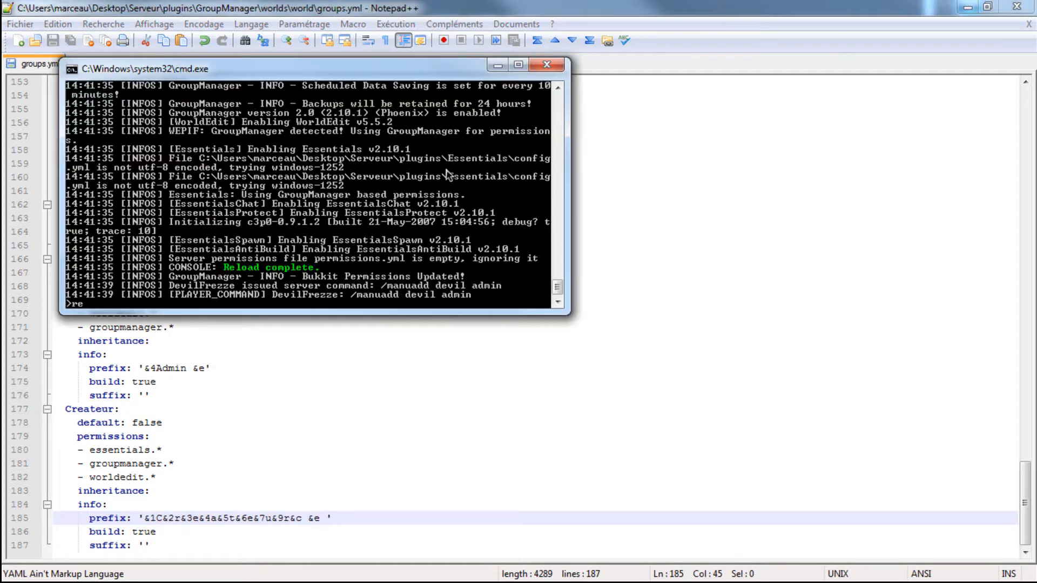
key("Return")
left_click(967, 7)
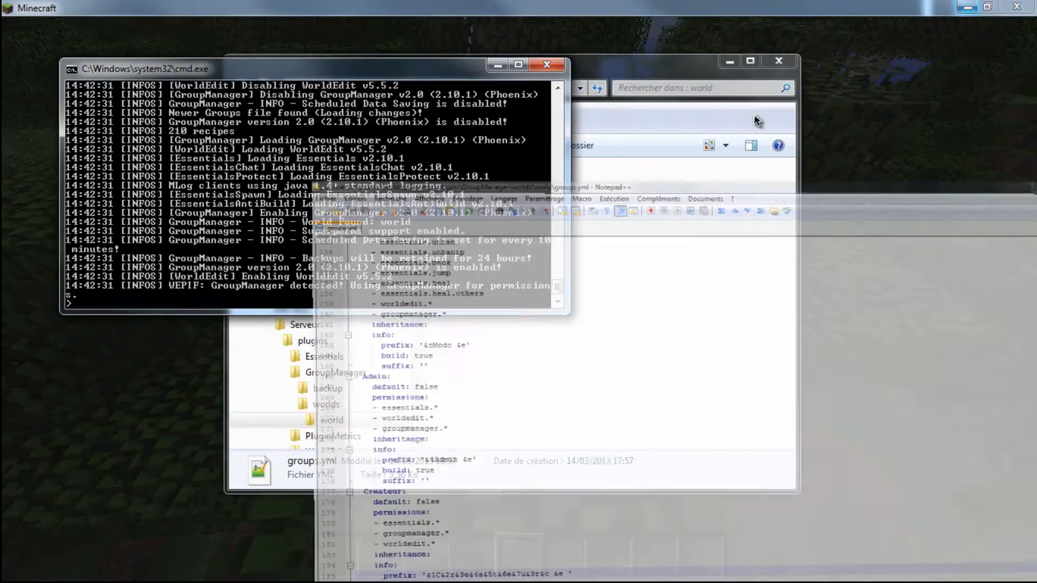
left_click(213, 428)
left_click(518, 197)
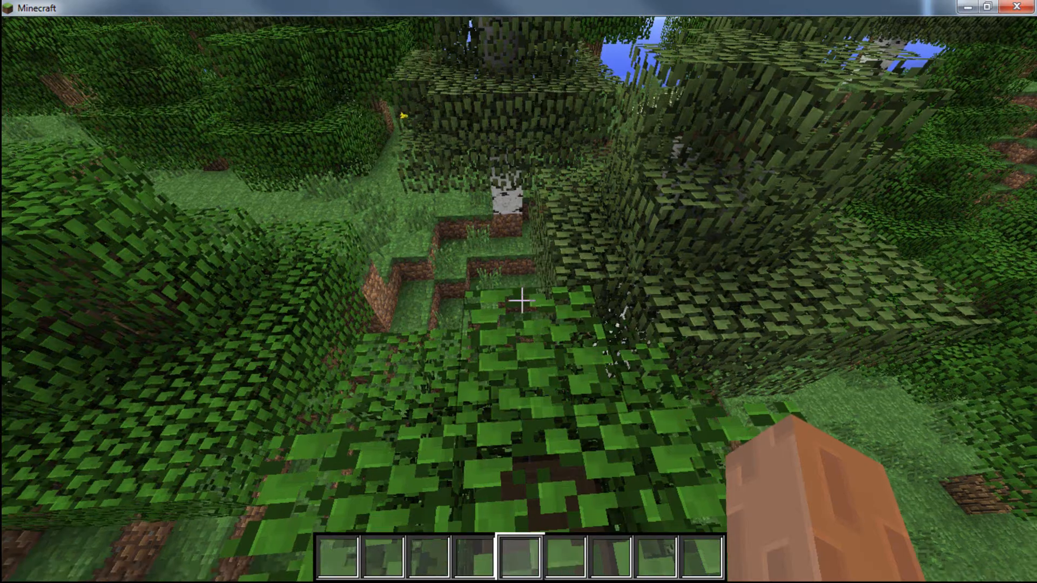
- Try to move your own player to the createur group with the command /manaudd
type("/manaudd bub")
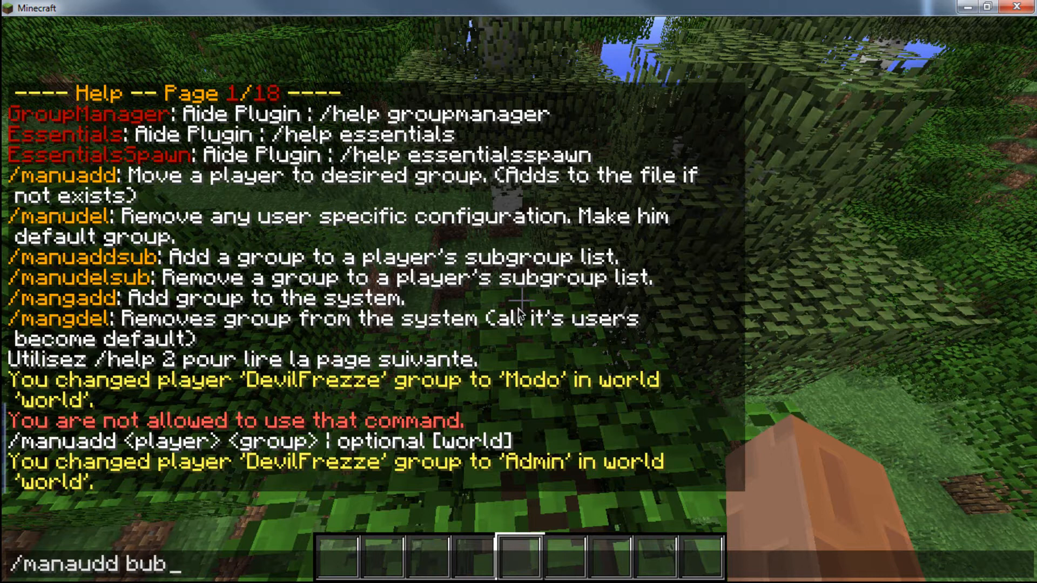
key("BackSpace")
key("BackSpace")
key("BackSpace")
type("devil createur")
key("Return")
key("t")
key("Up")
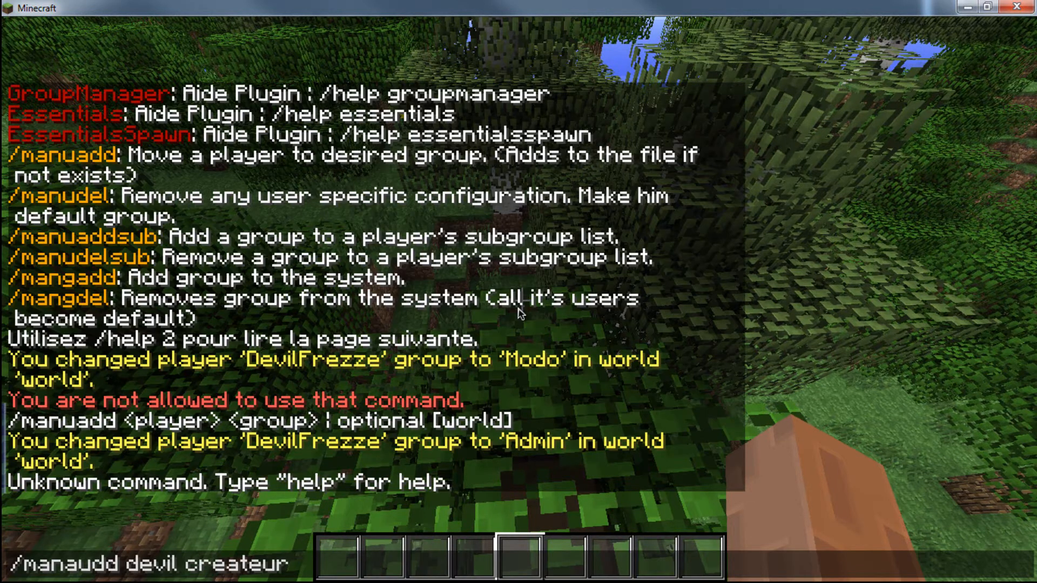
key("Return")
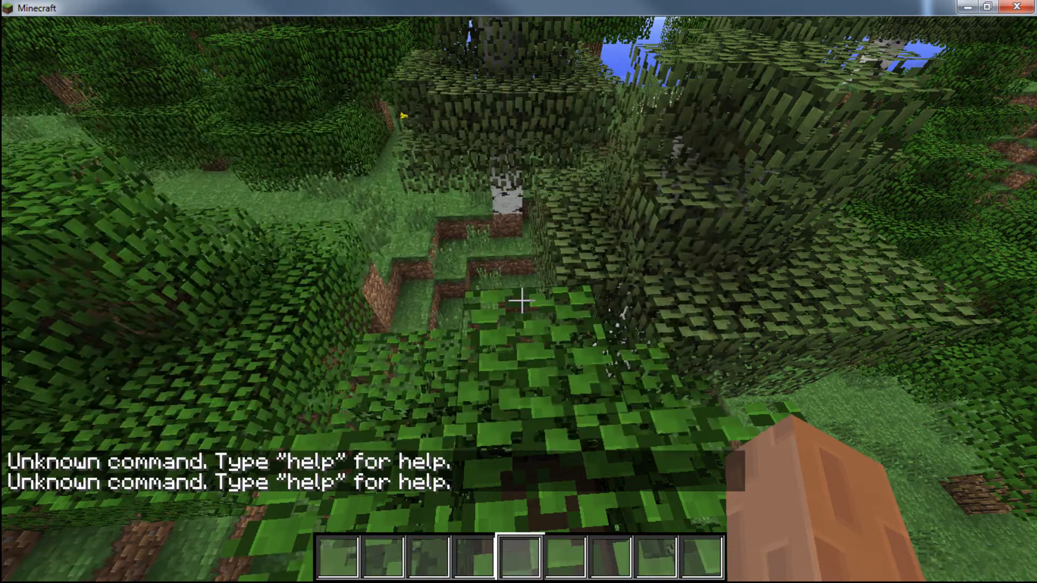
- Correct the recalled command to /manuadd and run it to move your own player to the createur group
key("t")
key("Up")
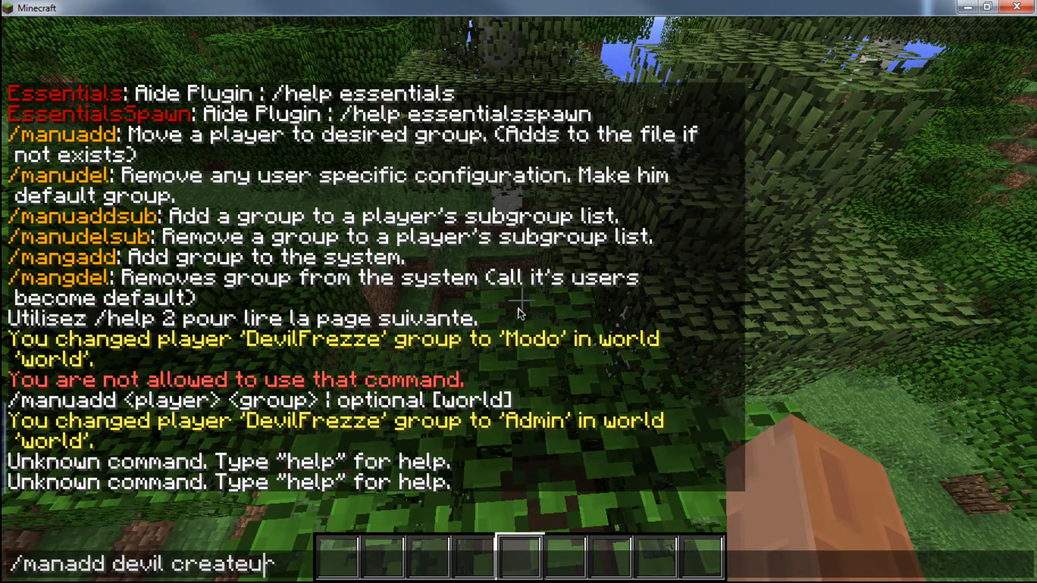
key("BackSpace")
type("ua")
key("Return")
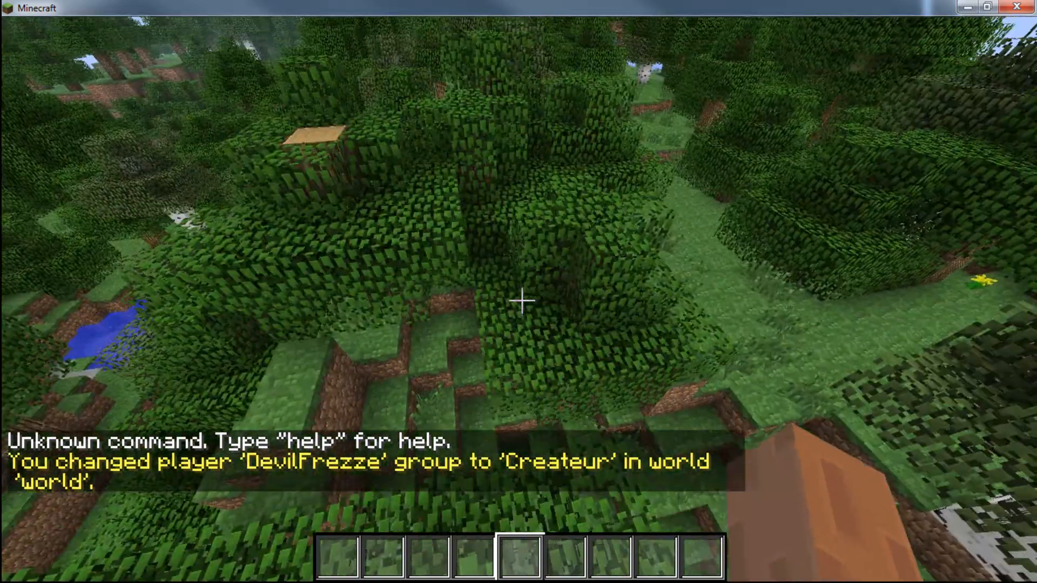
- Post the player's own username in the game chat to check how the Createur prefix is displayed
key("w")
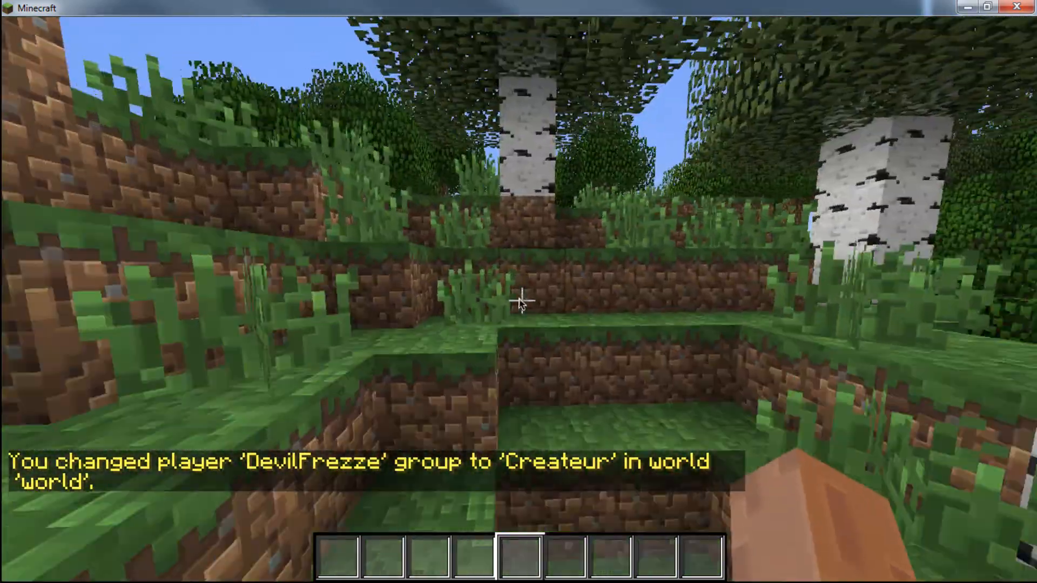
key("t")
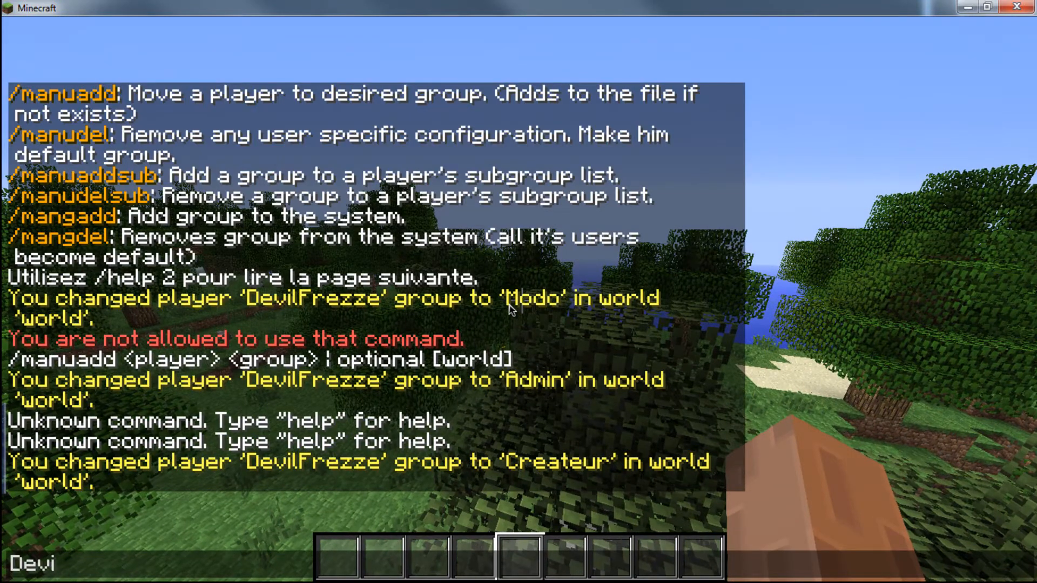
type("DevilFrezze")
key("Return")
key("t")
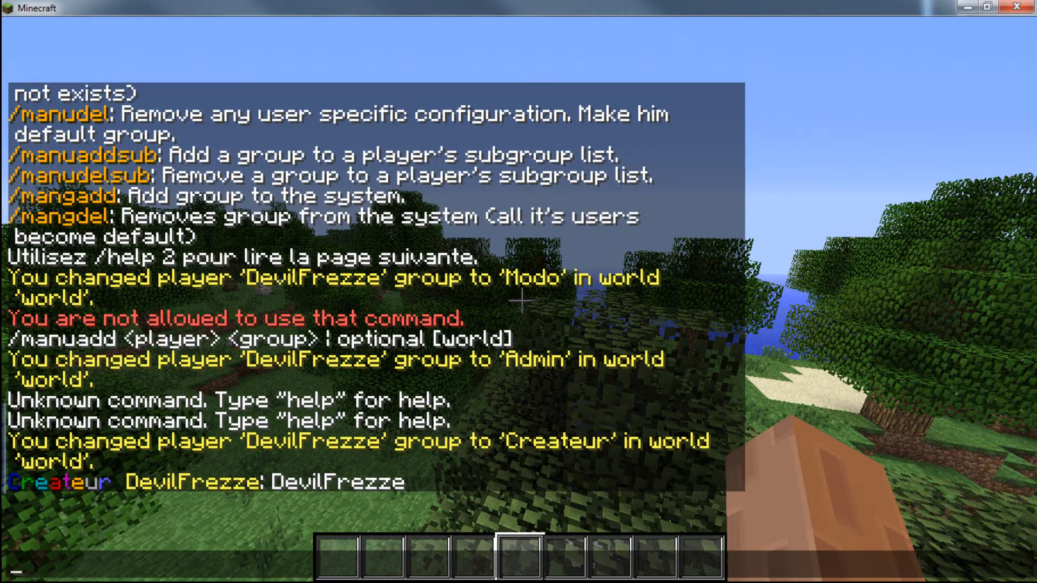
- In groups.yml, replace the Createur prefix's final colour code with &6, consulting the colour code table in Firefox, and save the file
key("alt+Tab")
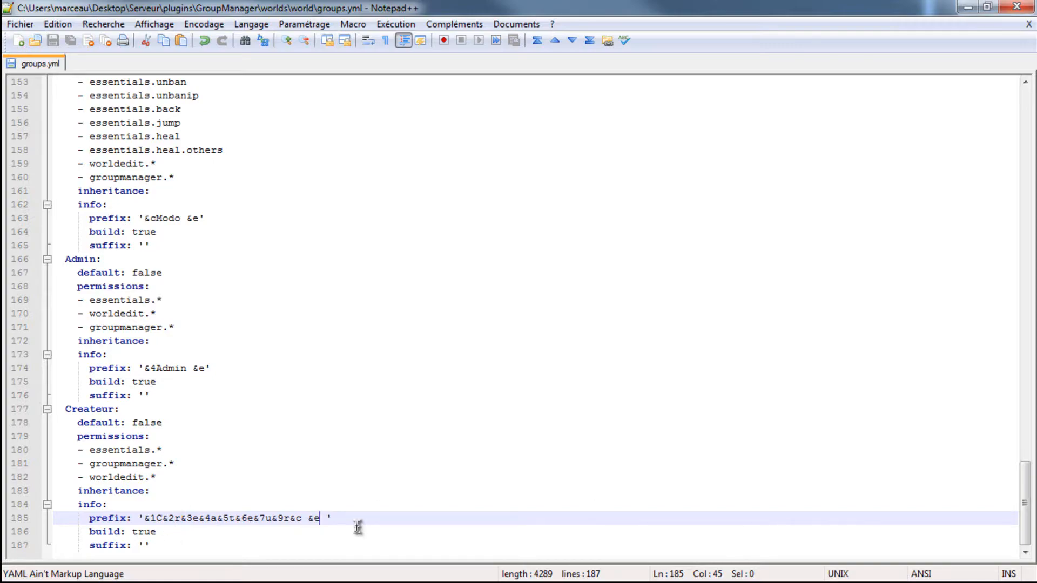
key("BackSpace")
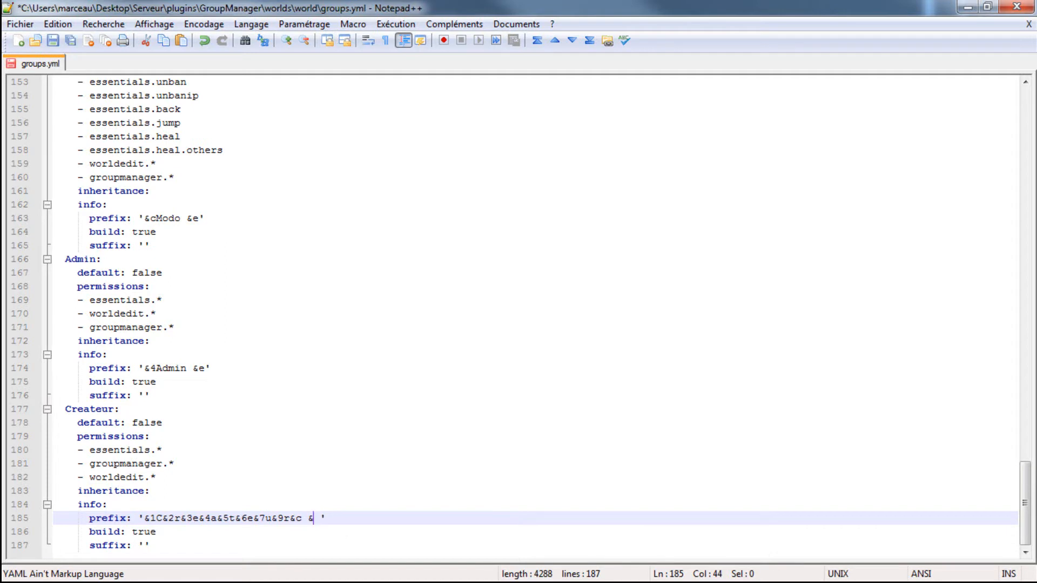
key("alt+Tab")
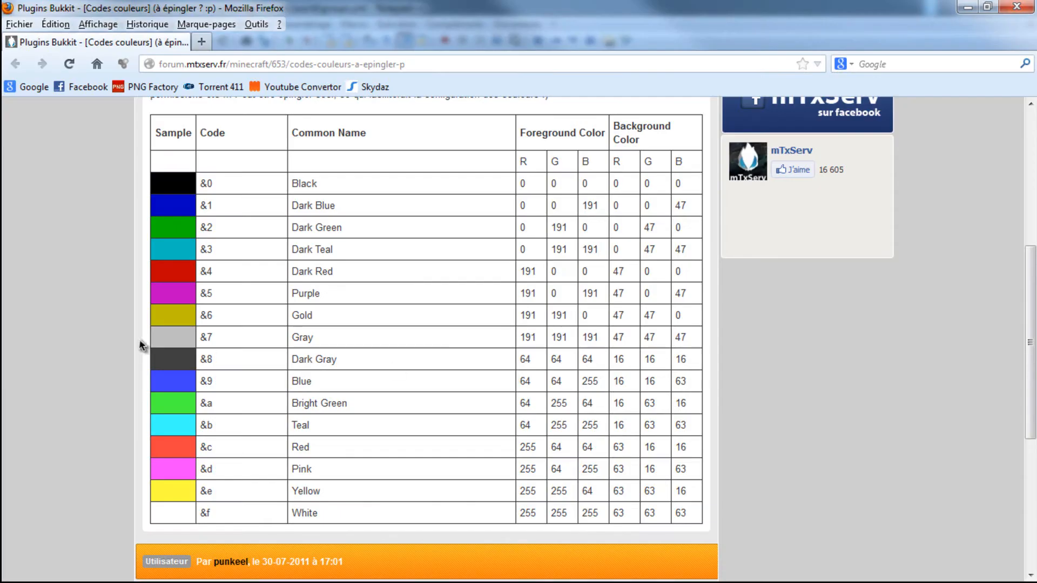
left_click(967, 6)
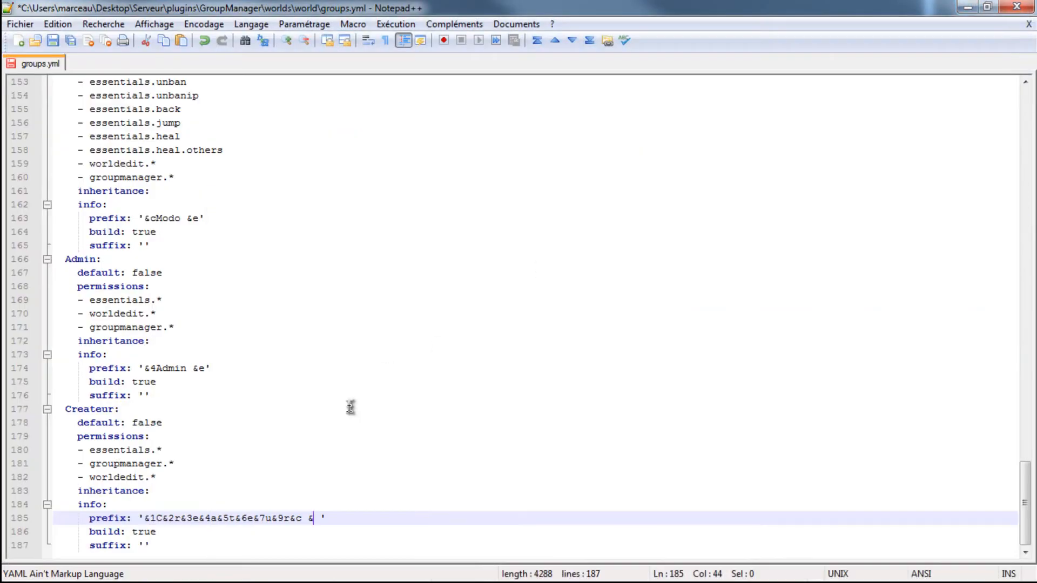
key("ctrl+s")
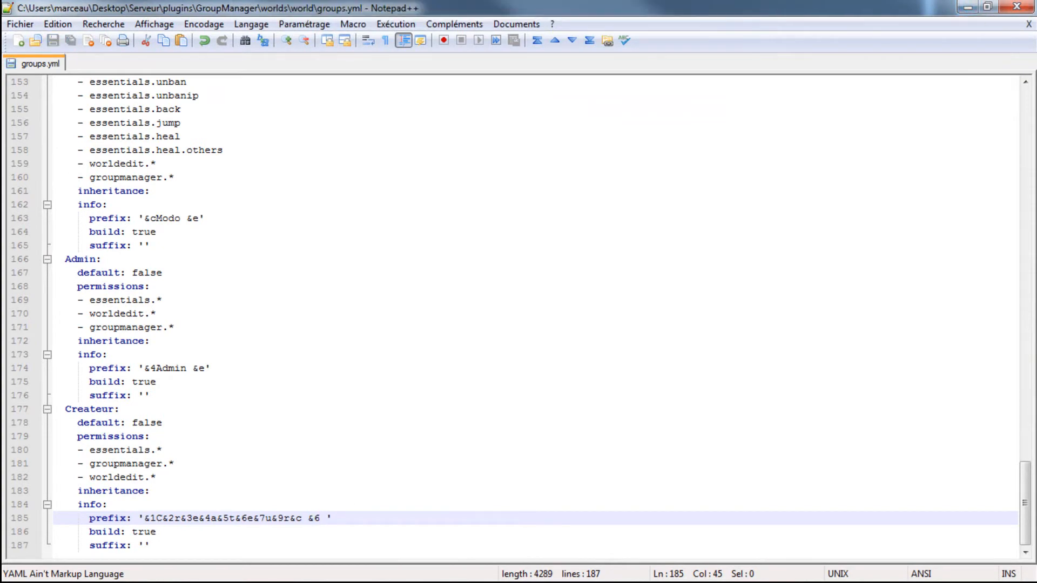
- Run reload in the server console to apply the edited Createur prefix, and minimize the console
key("alt+Tab")
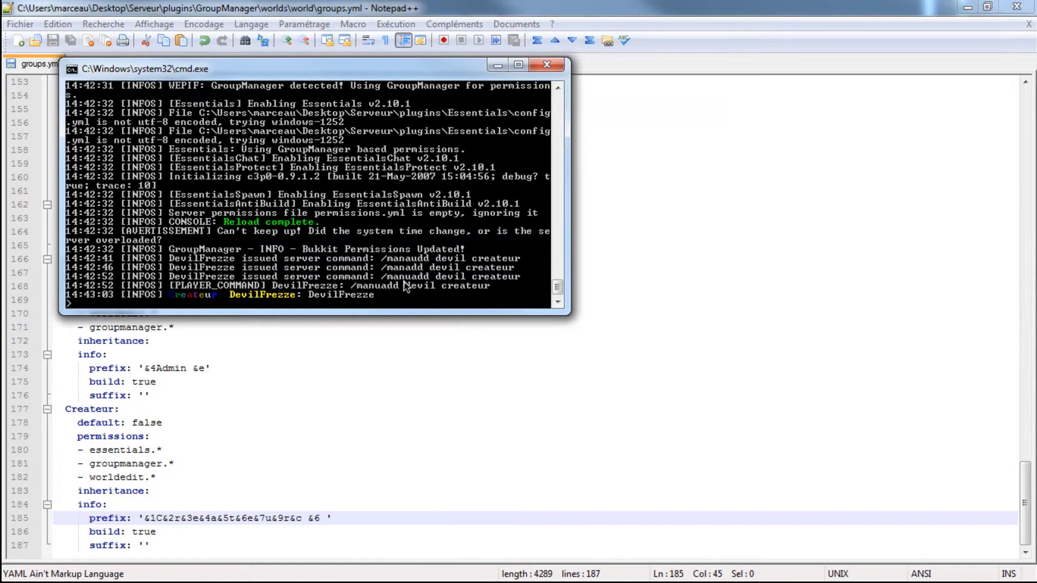
type("reload")
key("Return")
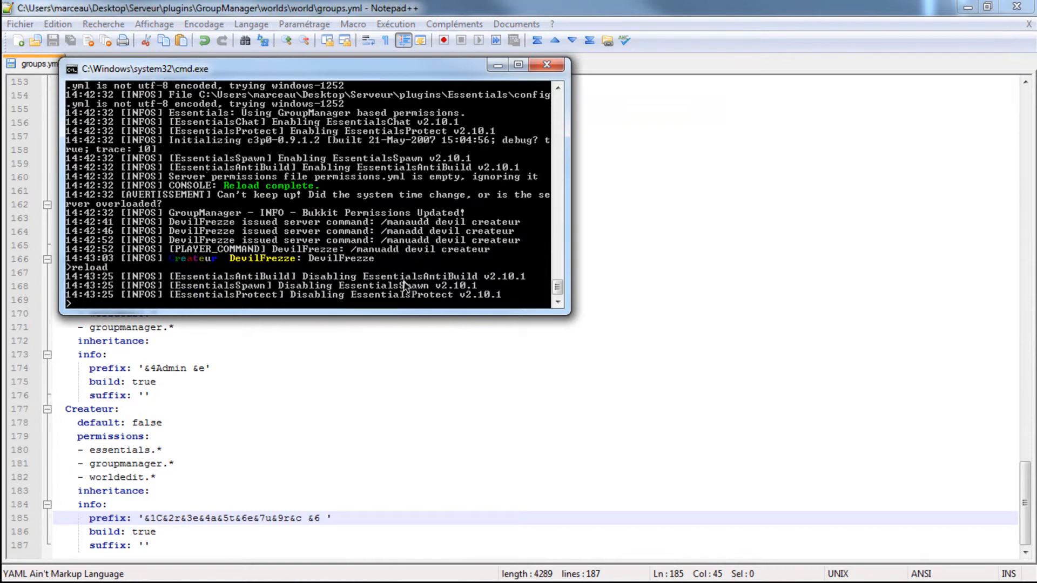
left_click(501, 64)
- Return to Minecraft and repost the player's own username in chat to check the name colour after the Createur prefix
key("alt+Tab")
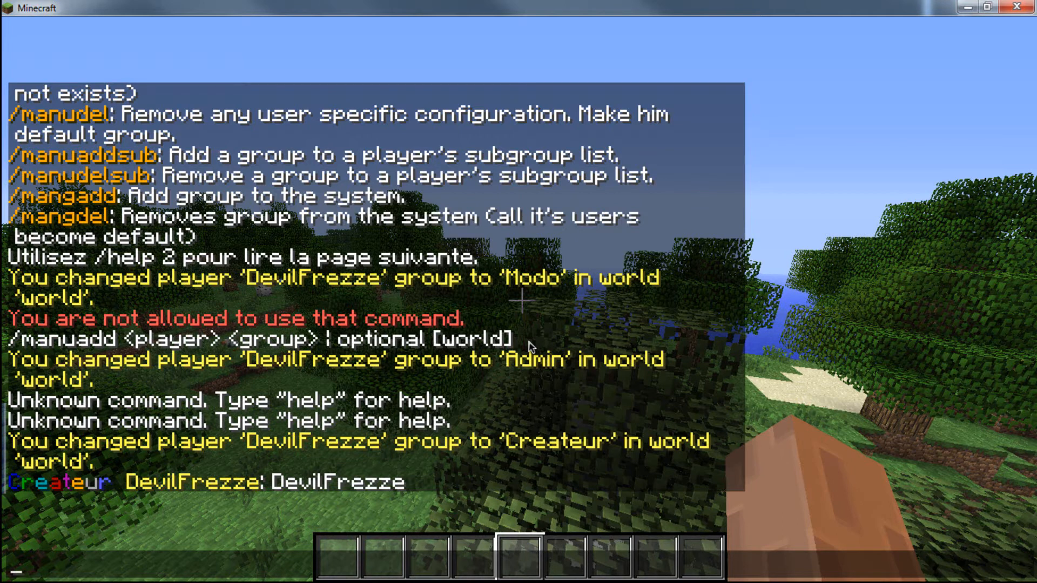
key("Up")
key("Escape")
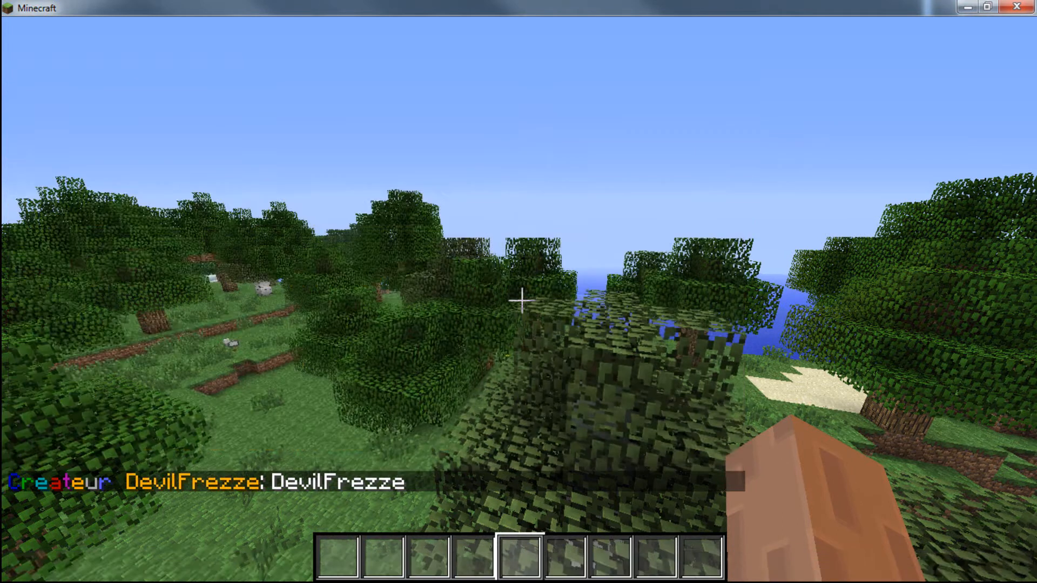
key("space")
key("space")
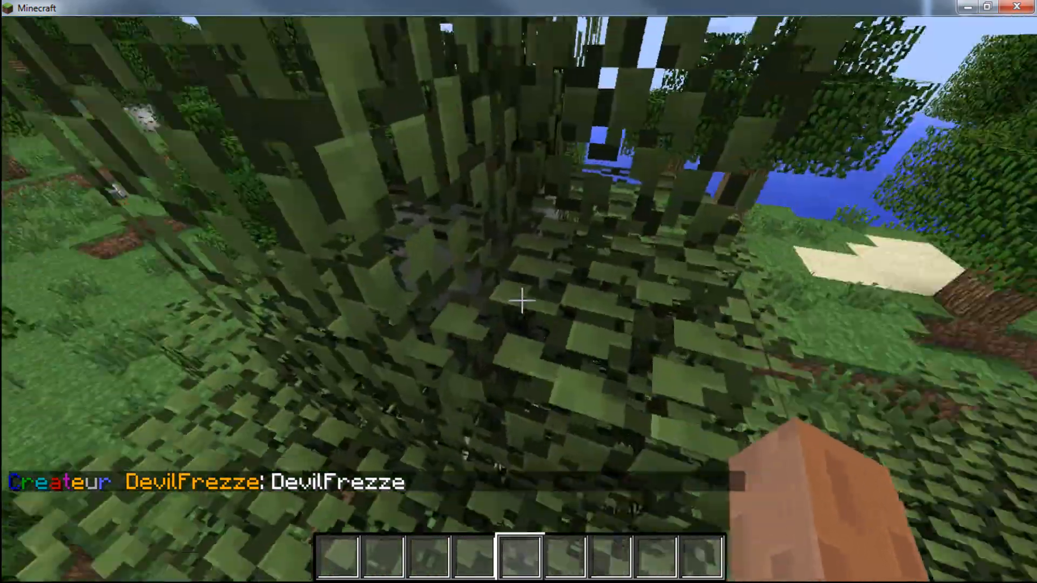
key("w")
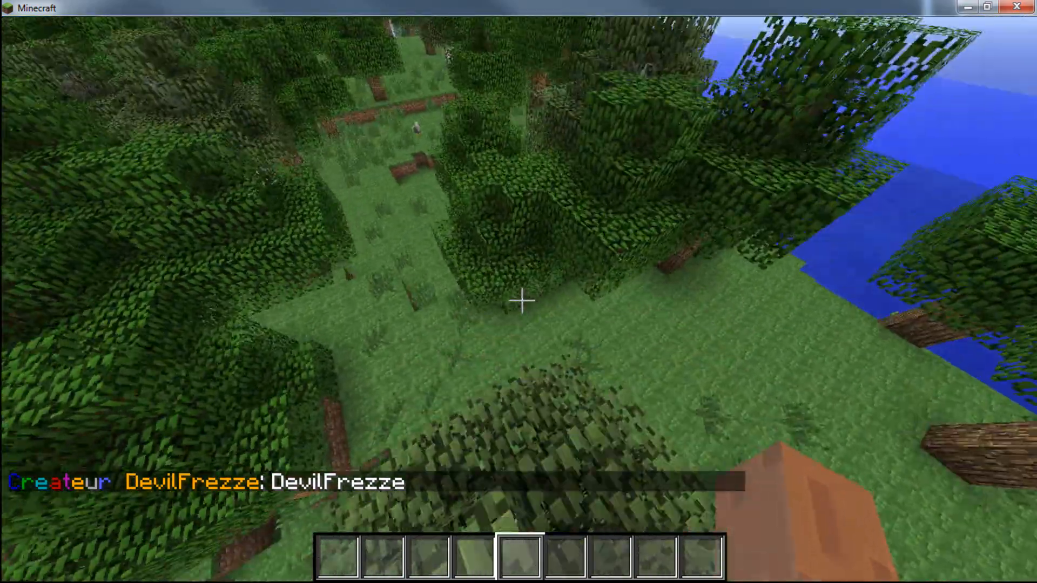
key("w")
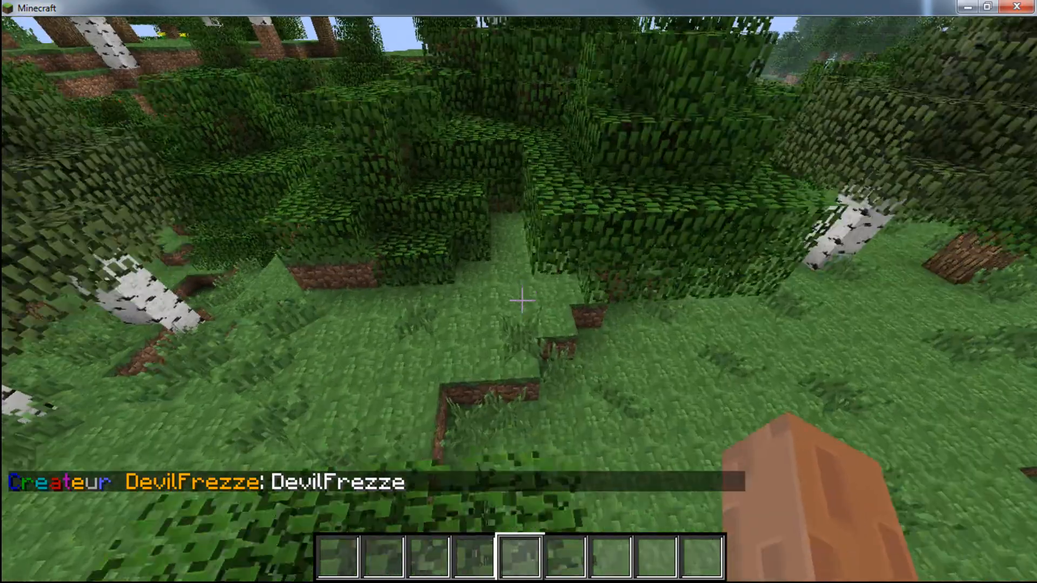
key("w")
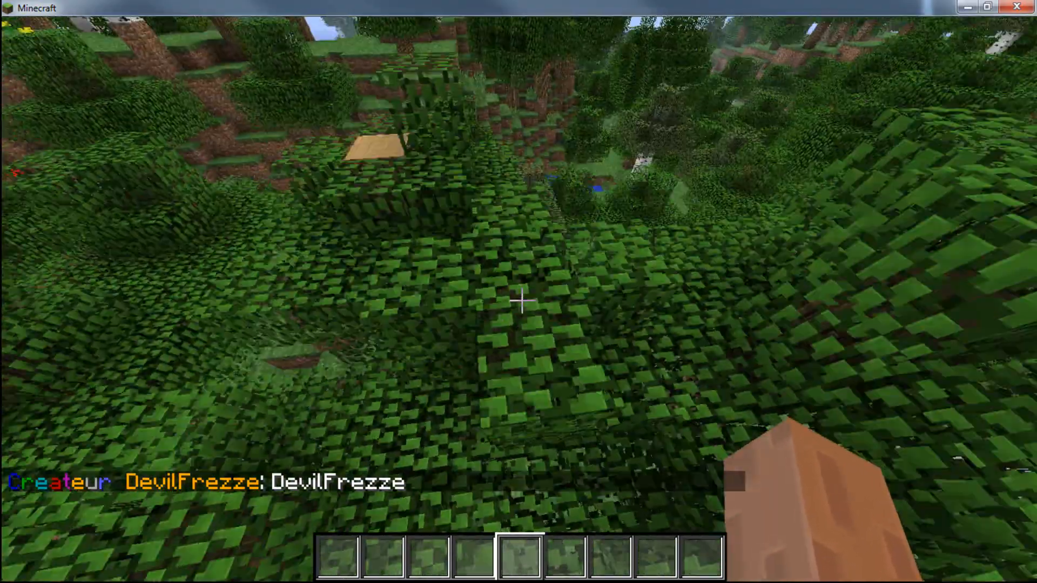
key("w")
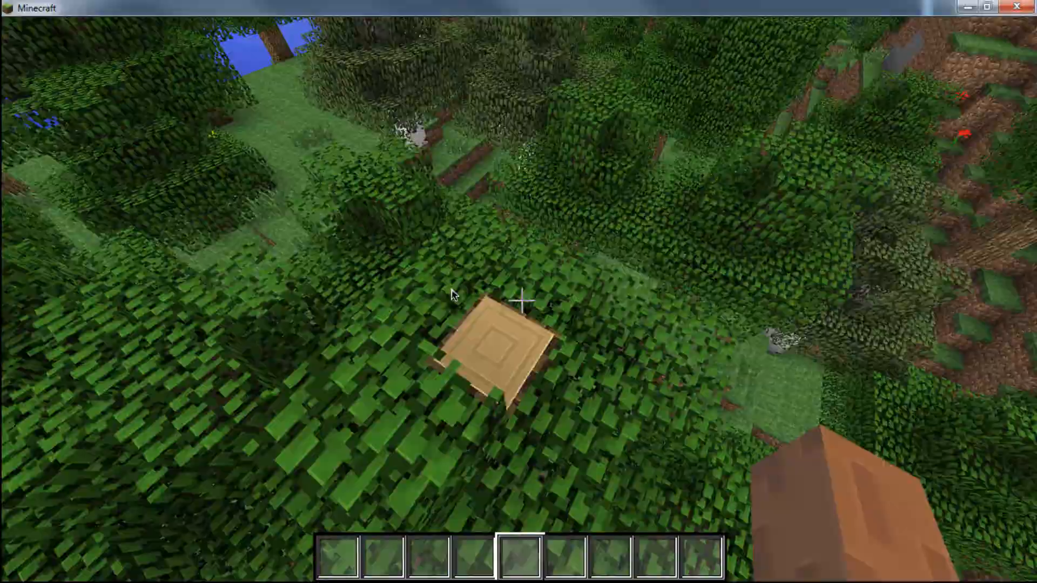
key("w")
- Pause the game, switch to the Bukkit plugins site in Firefox and browse the Admin Tools category
key("Escape")
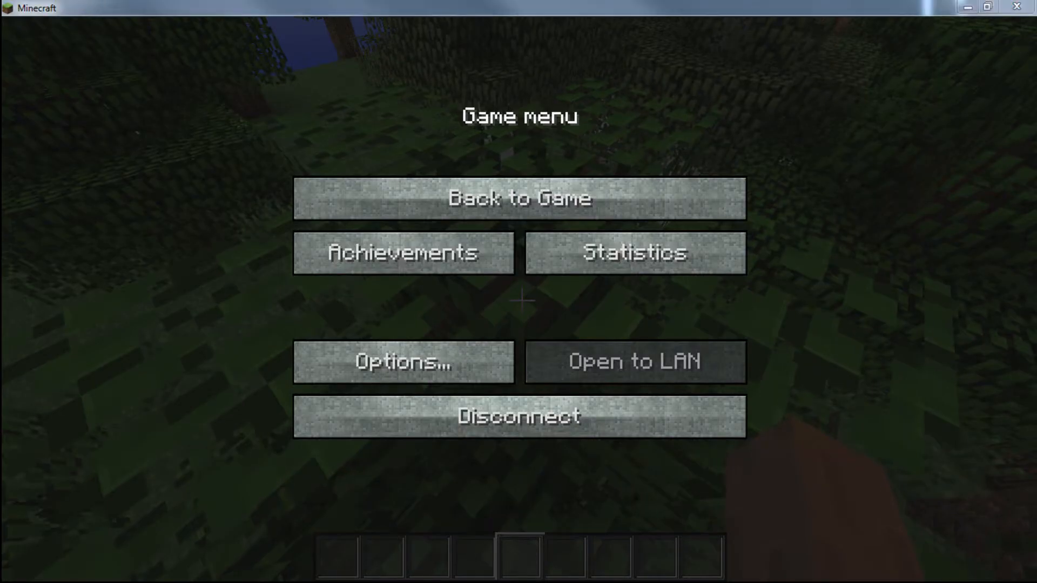
left_click(357, 2)
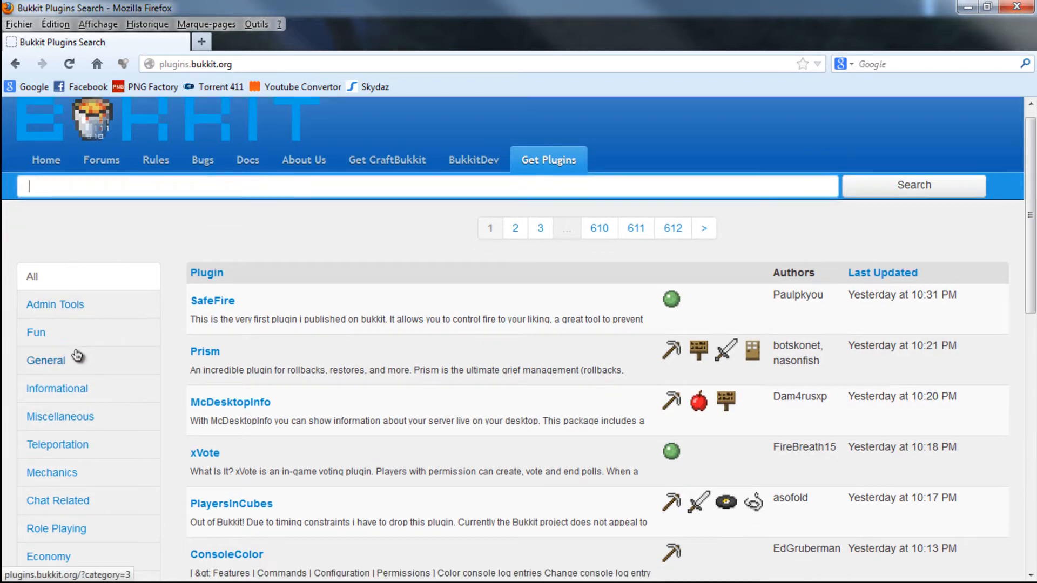
scroll(74, 351, "down", 1)
left_click(56, 292)
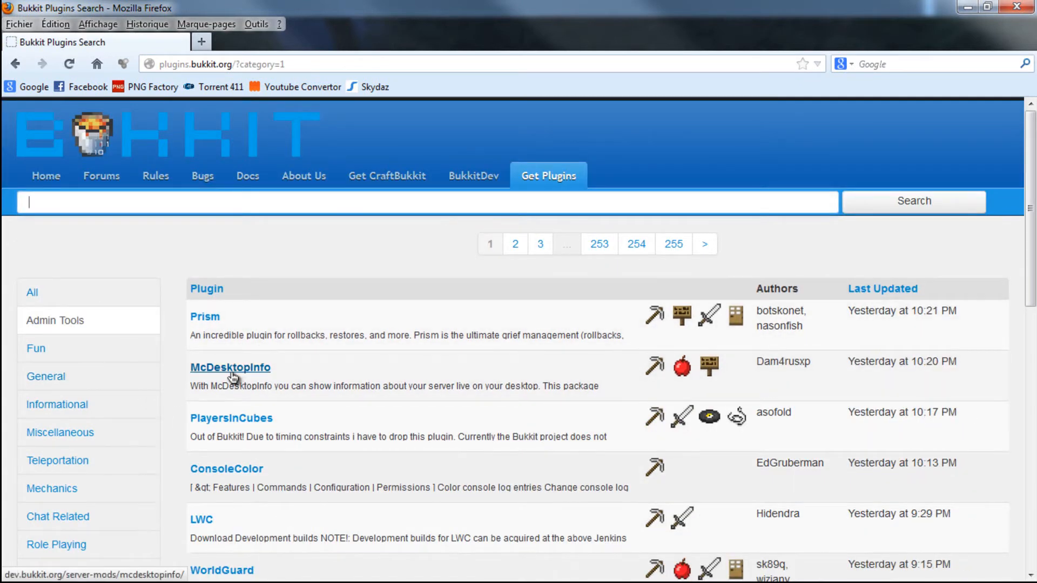
scroll(233, 376, "down", 2)
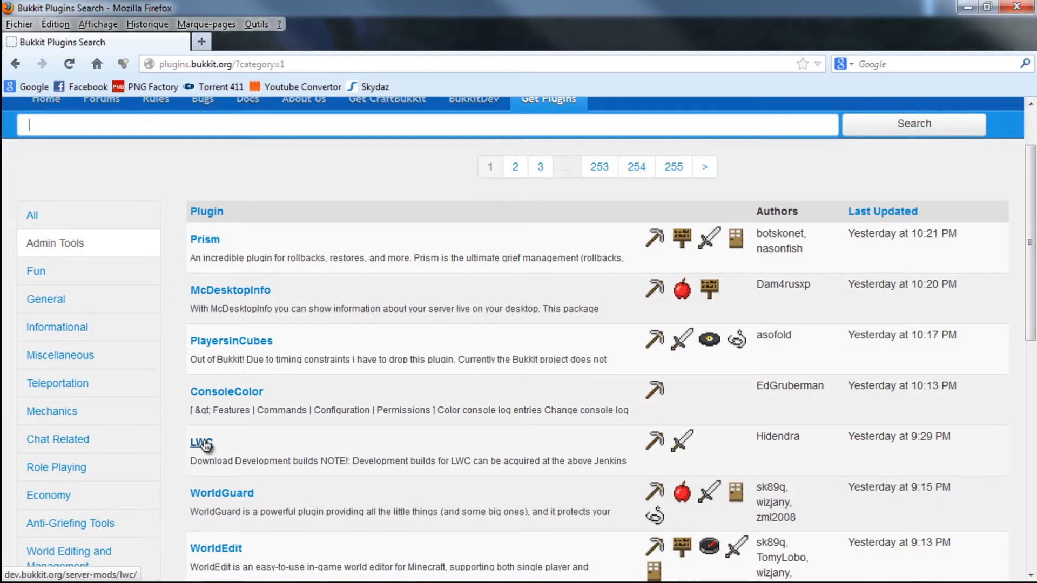
scroll(211, 450, "down", 6)
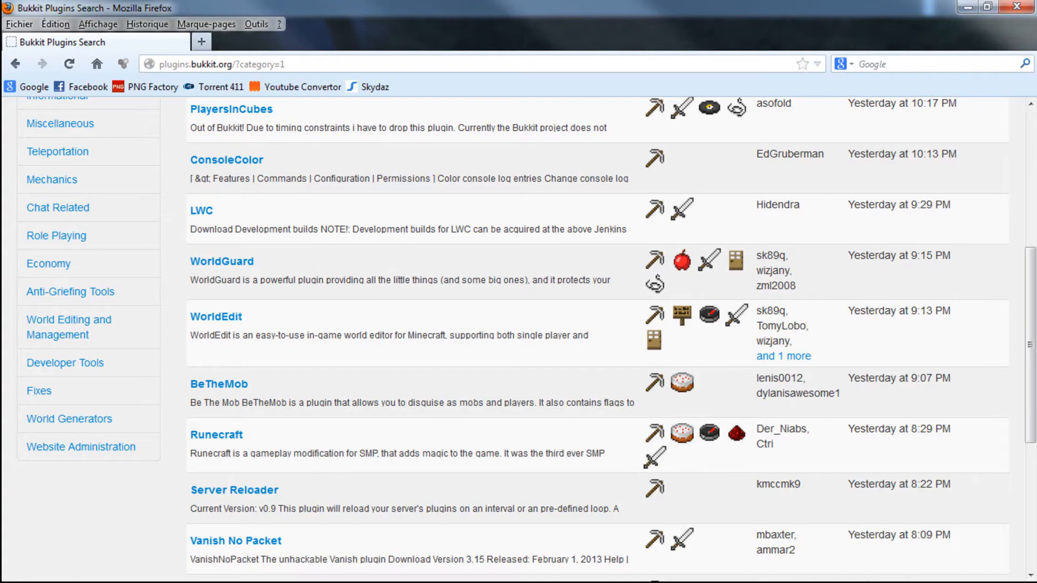
- Examine the installed plugin files in the server's plugins folder in Windows Explorer, and return to the Bukkit site
left_click(967, 582)
left_click(967, 582)
left_click(967, 582)
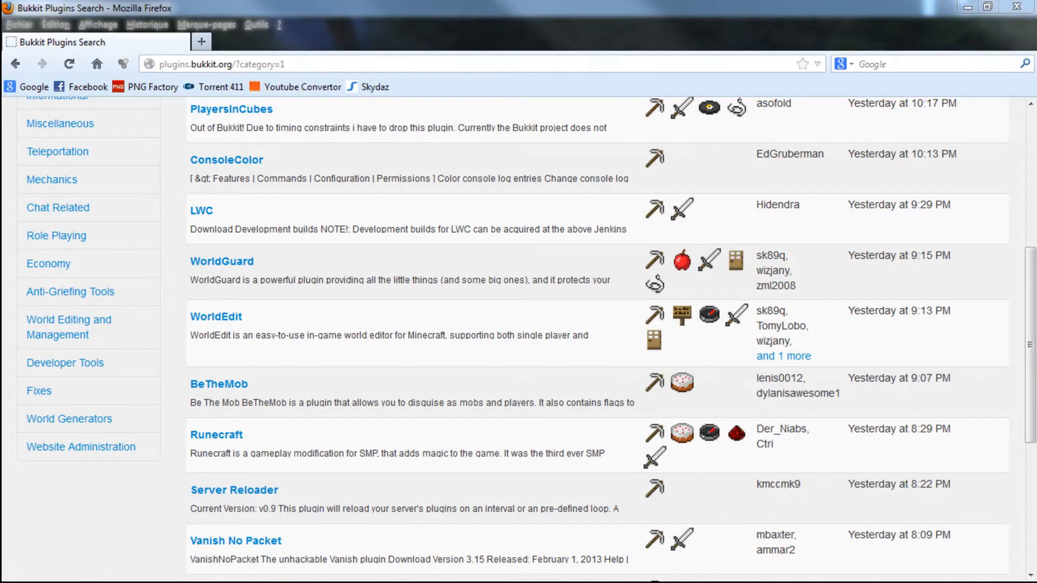
key("alt+Tab")
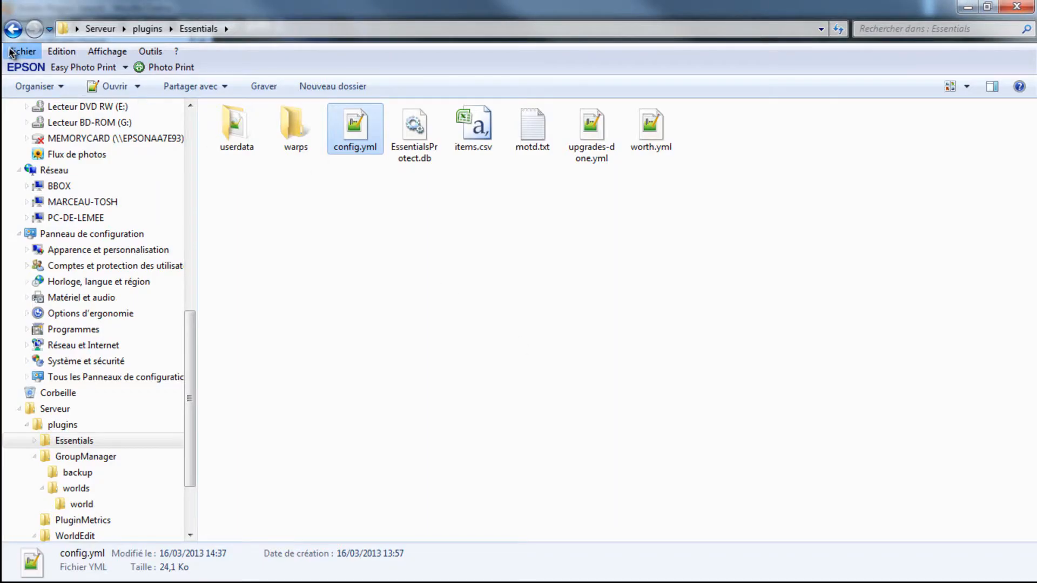
left_click(21, 33)
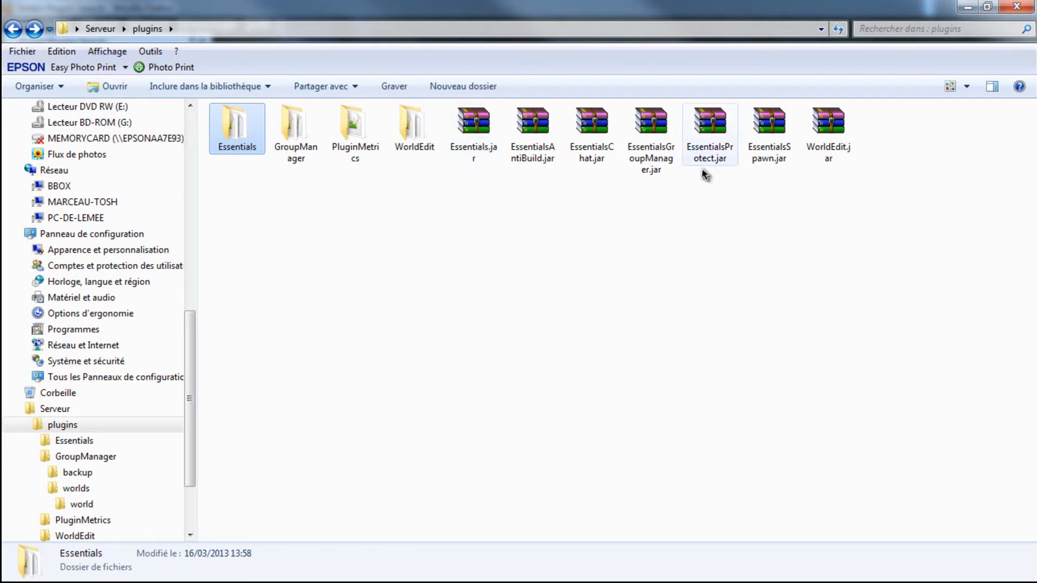
left_click_drag(690, 139, 769, 153)
left_click_drag(716, 240, 711, 142)
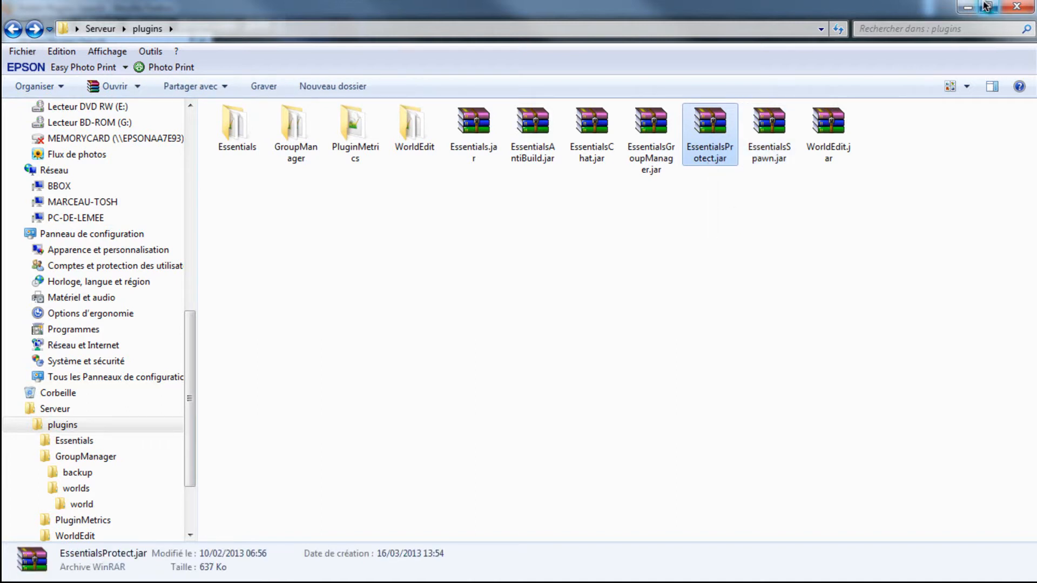
left_click(967, 6)
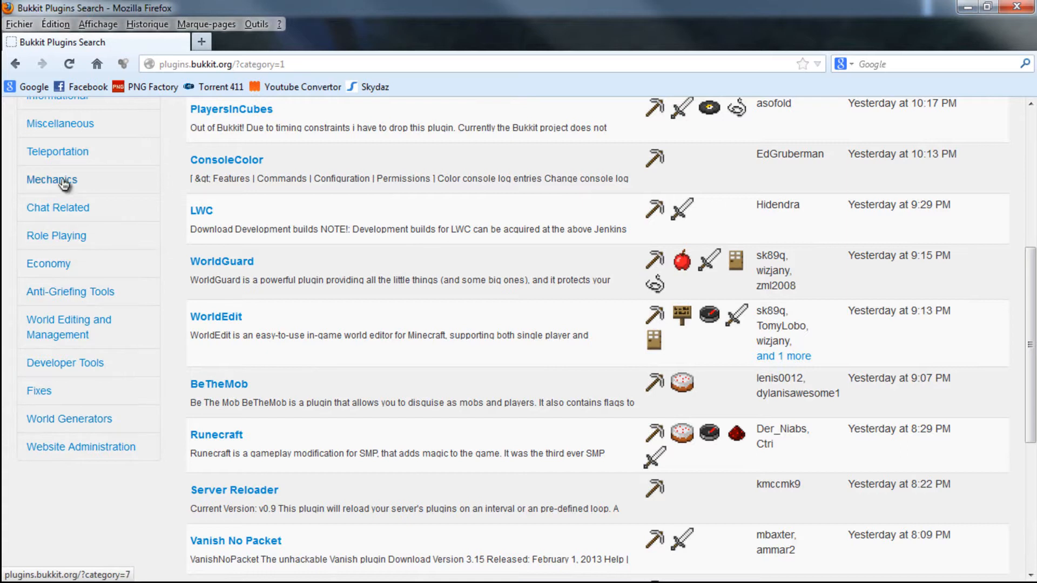
- Open the General plugin category in a new browser tab and look through its list of plugins
scroll(58, 178, "up", 3)
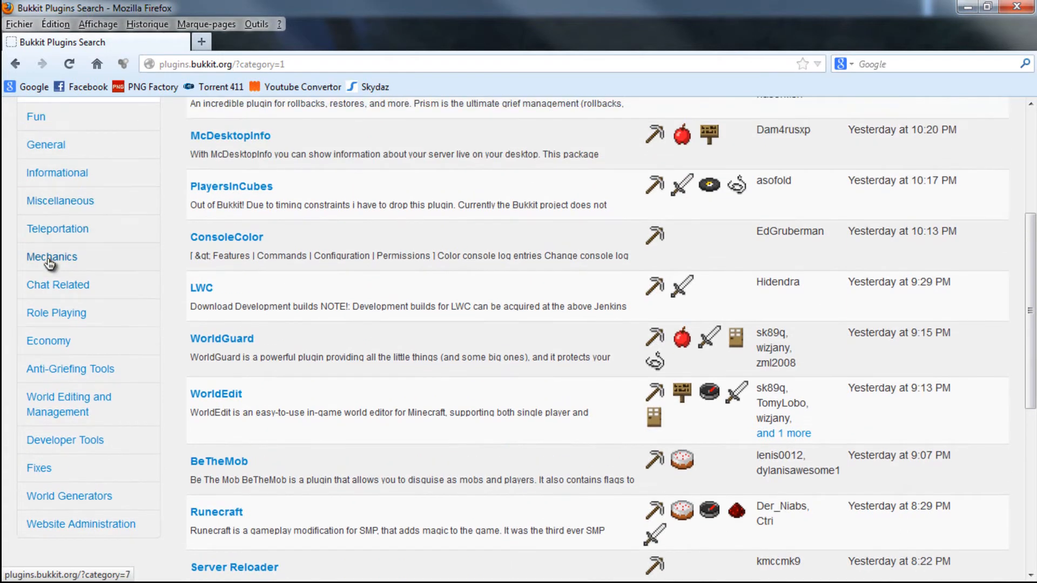
right_click(36, 147)
left_click(81, 159)
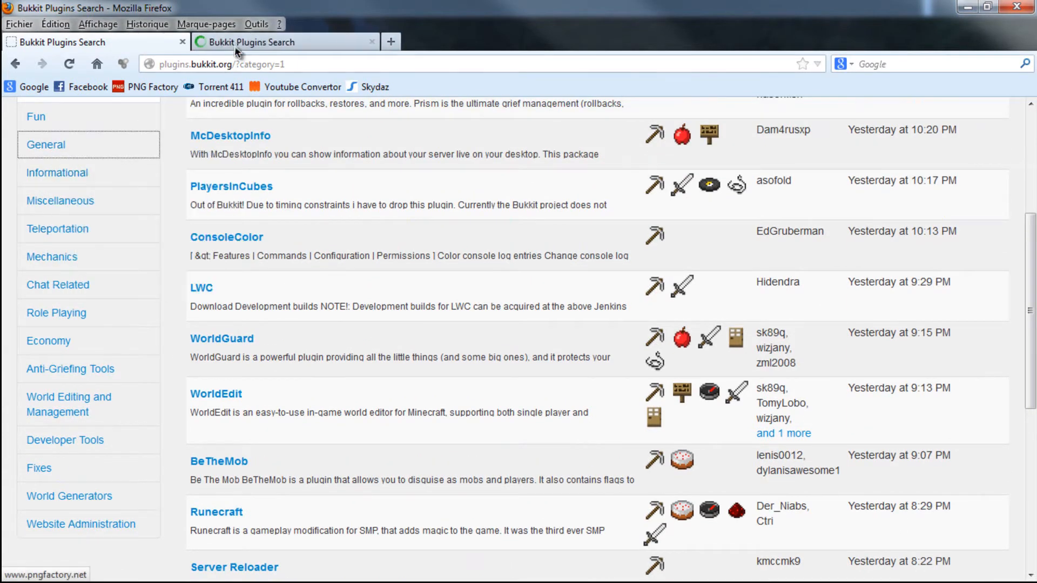
left_click(238, 48)
scroll(254, 322, "down", 2)
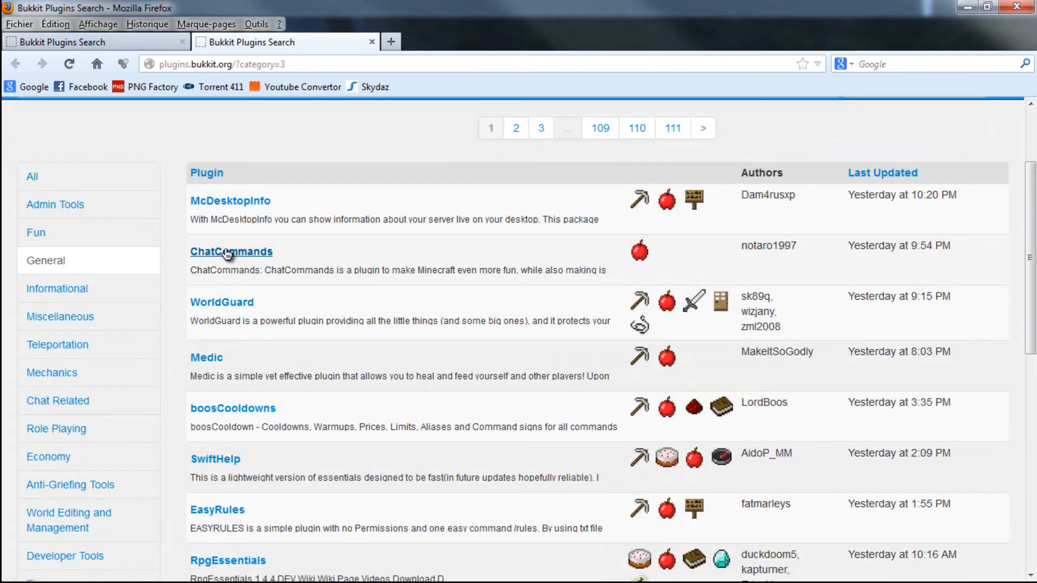
scroll(272, 425, "down", 3)
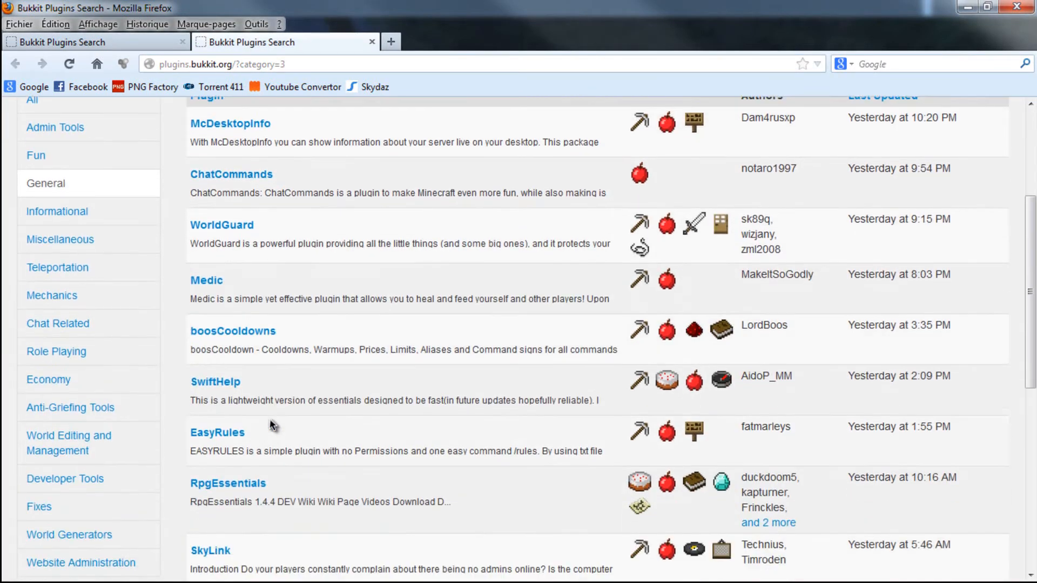
scroll(272, 425, "down", 6)
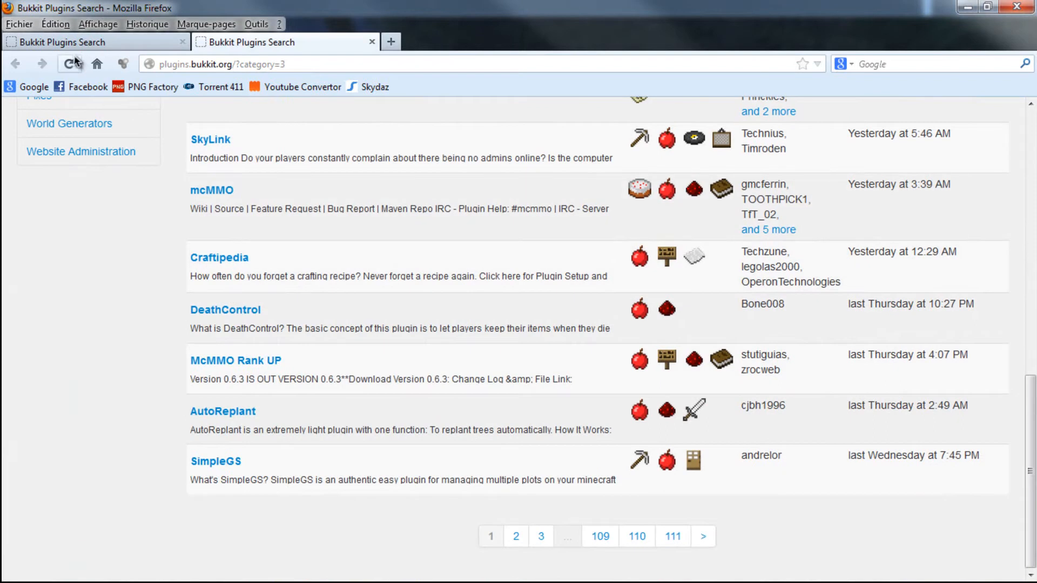
- Search Google for "bukkit plugin mot de passe" and open the JeuxVideo forum result about an MDP plugin in a new tab
left_click(96, 64)
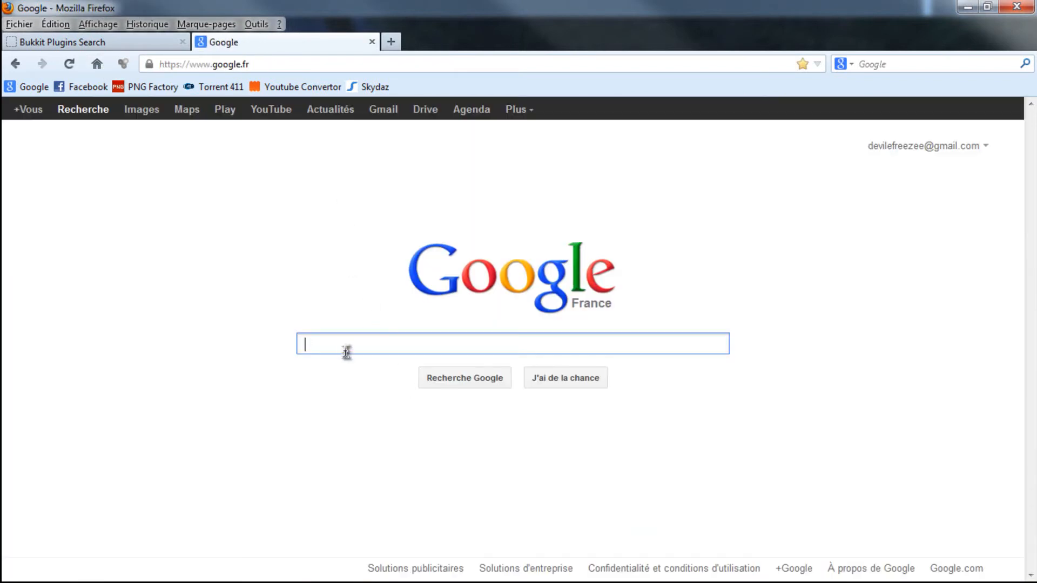
type("bukkit ")
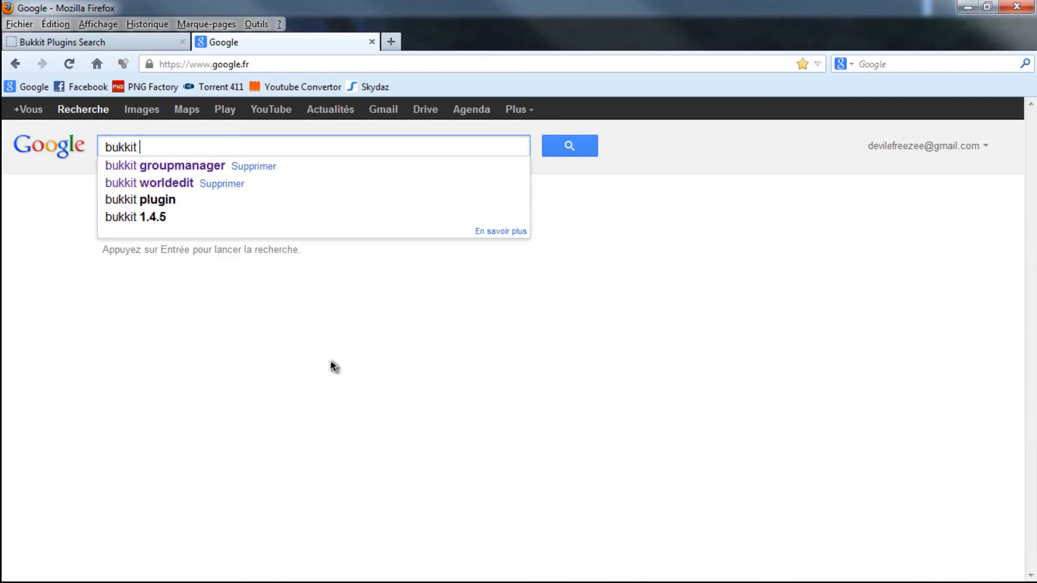
type("plugin mo")
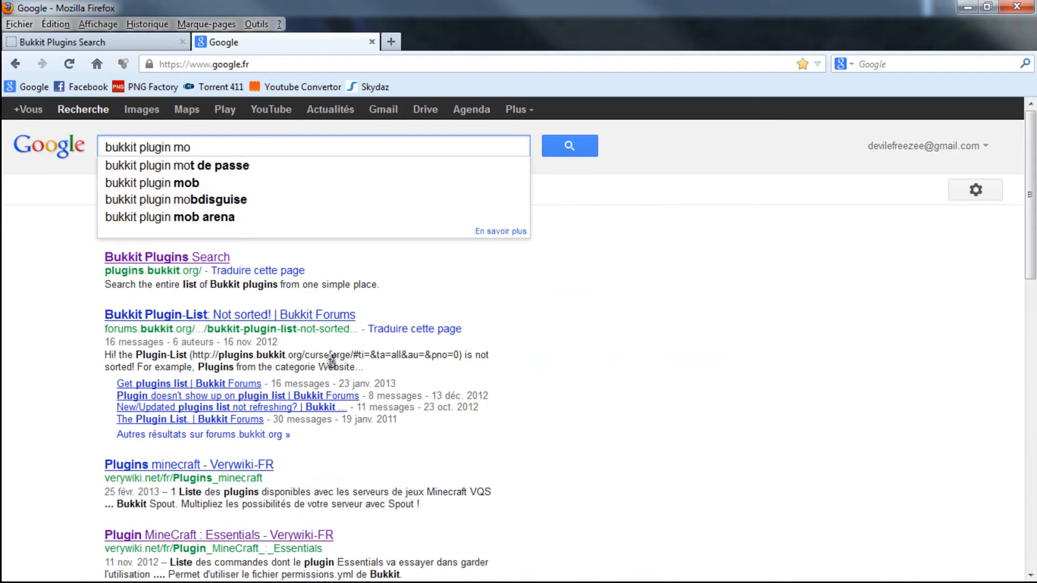
key("Down")
key("Return")
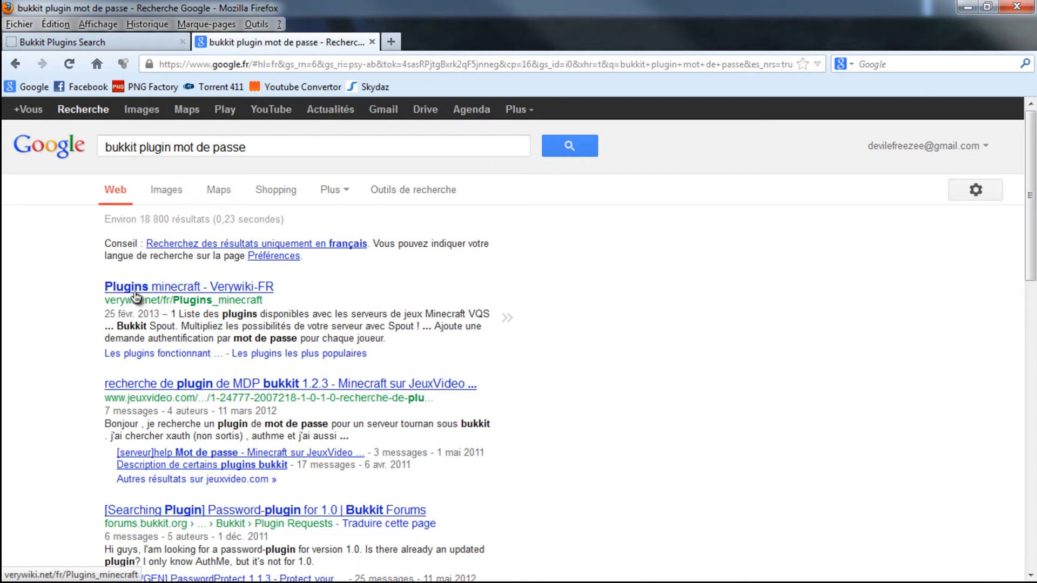
right_click(232, 384)
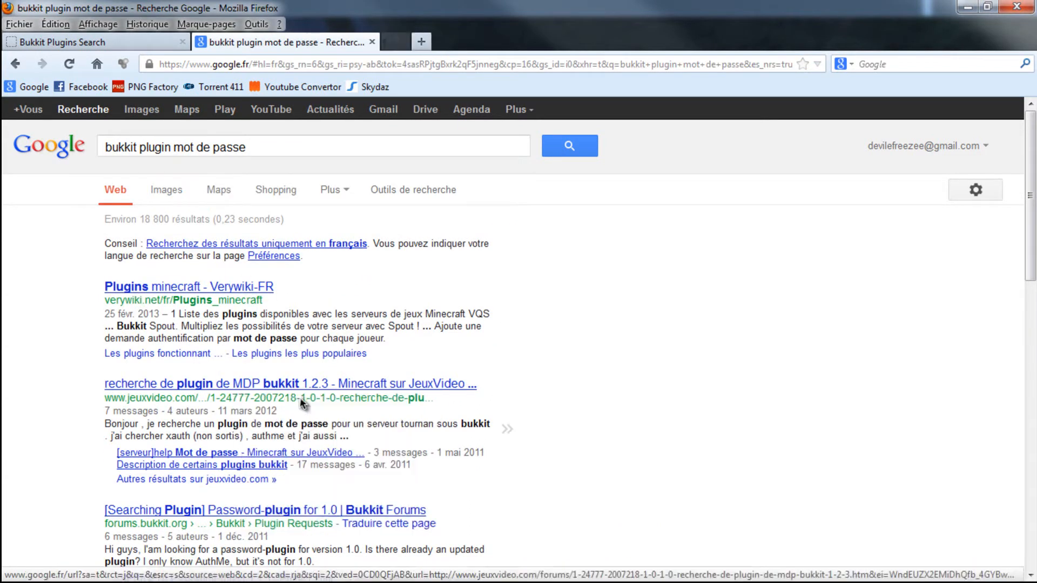
left_click(305, 400)
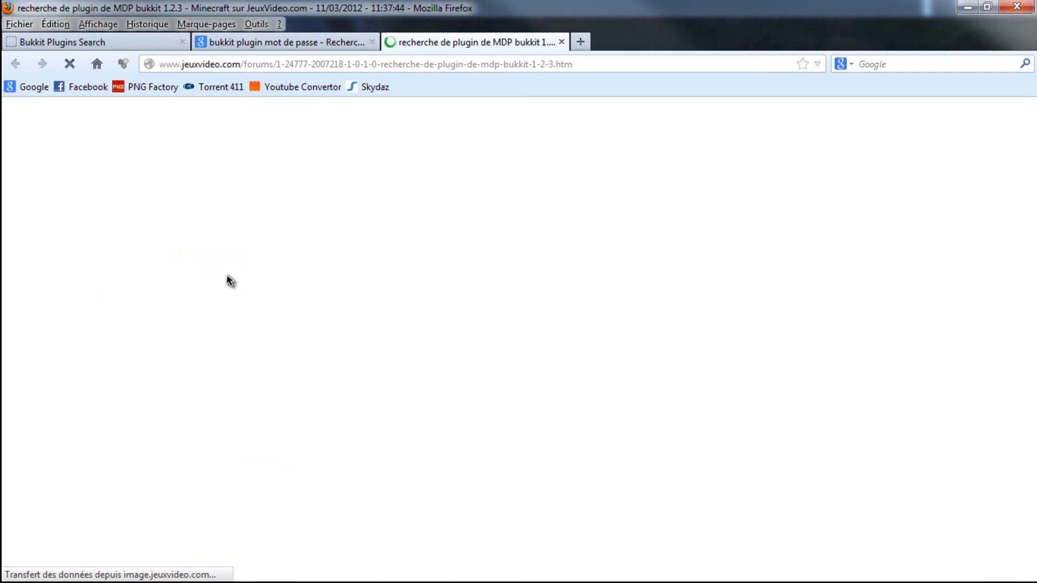
- Open the forums.bukkit.org link from the JeuxVideo topic in a new tab, view the AnjoSecurity thread and close it
scroll(397, 340, "down", 5)
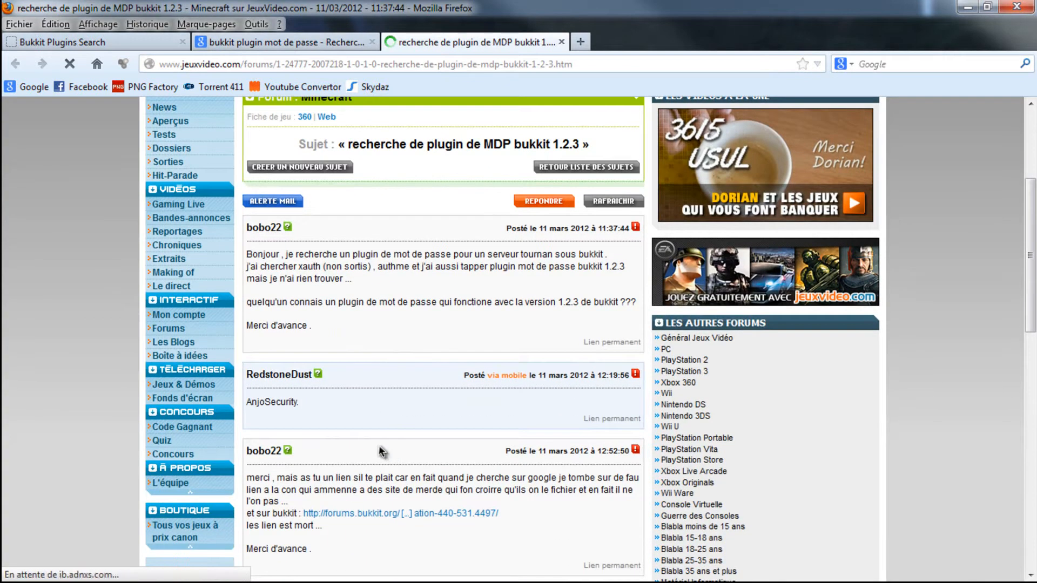
scroll(378, 459, "down", 1)
right_click(337, 476)
left_click(411, 338)
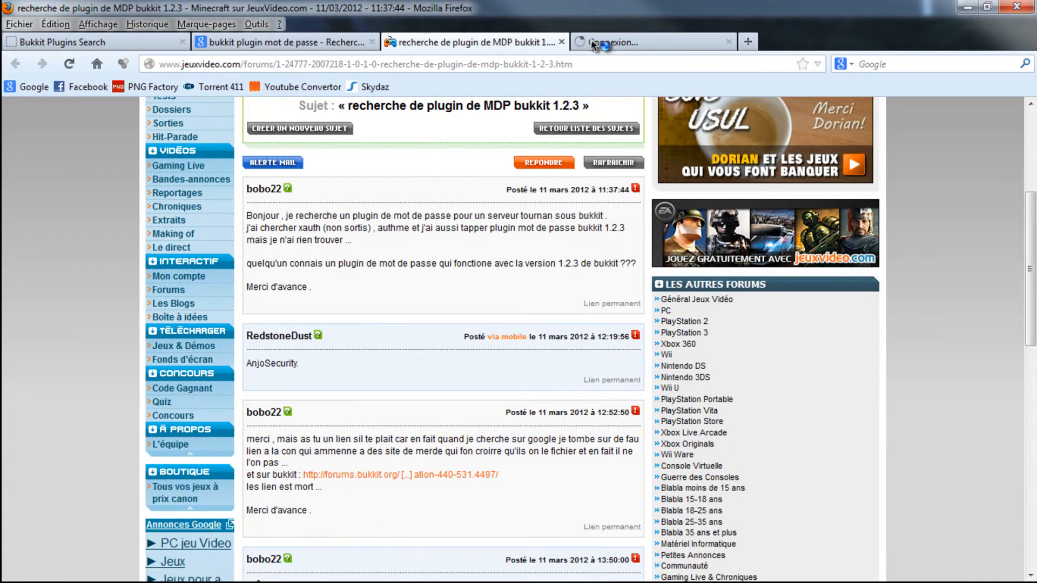
left_click(613, 43)
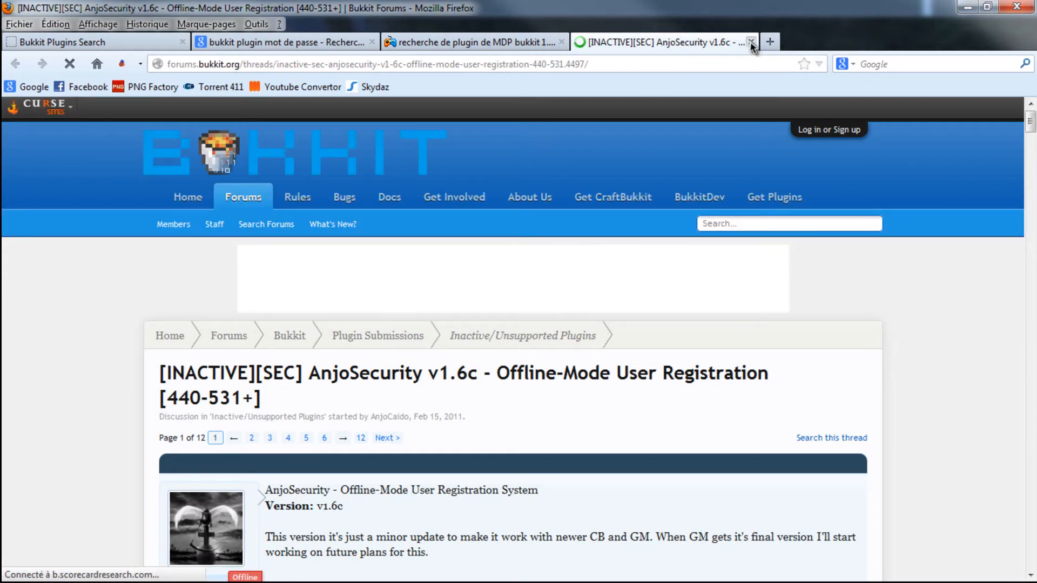
key("ctrl+w")
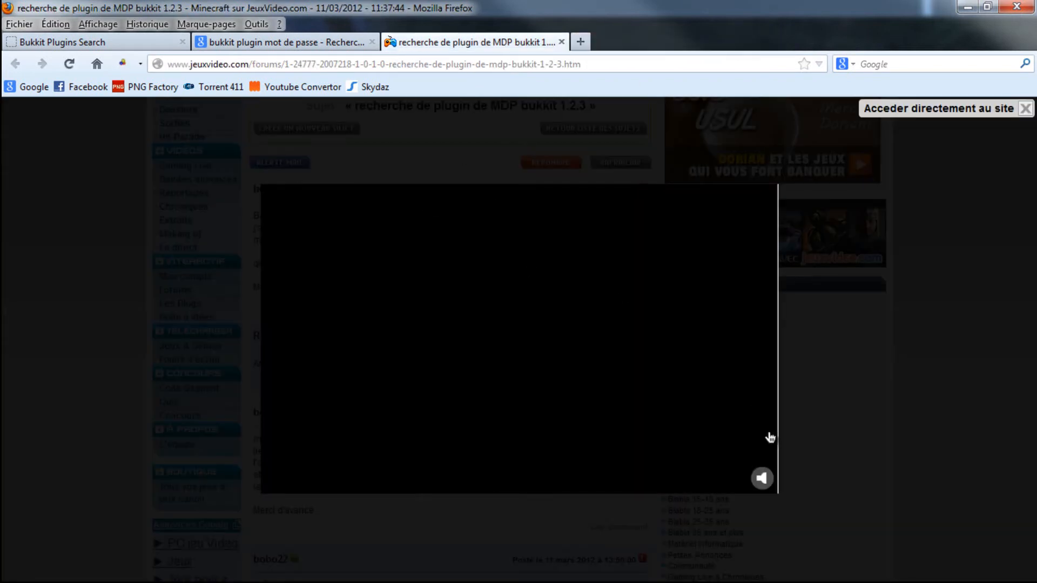
- Dismiss the advert on the forum topic and open its AuthMe Reloaded link in a new tab
left_click(1016, 112)
scroll(310, 386, "down", 10)
scroll(309, 385, "down", 2)
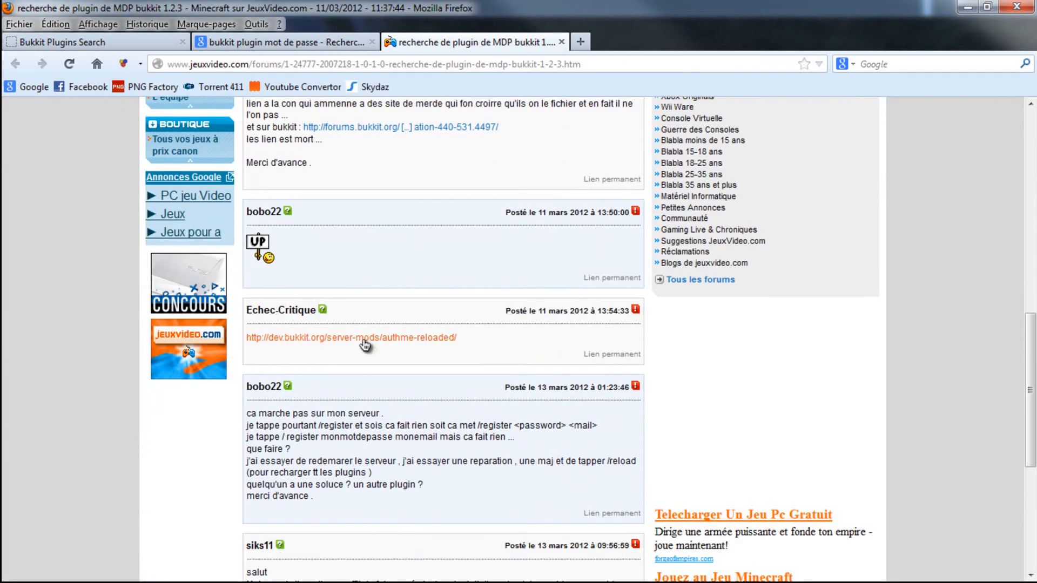
right_click(359, 337)
left_click(398, 346)
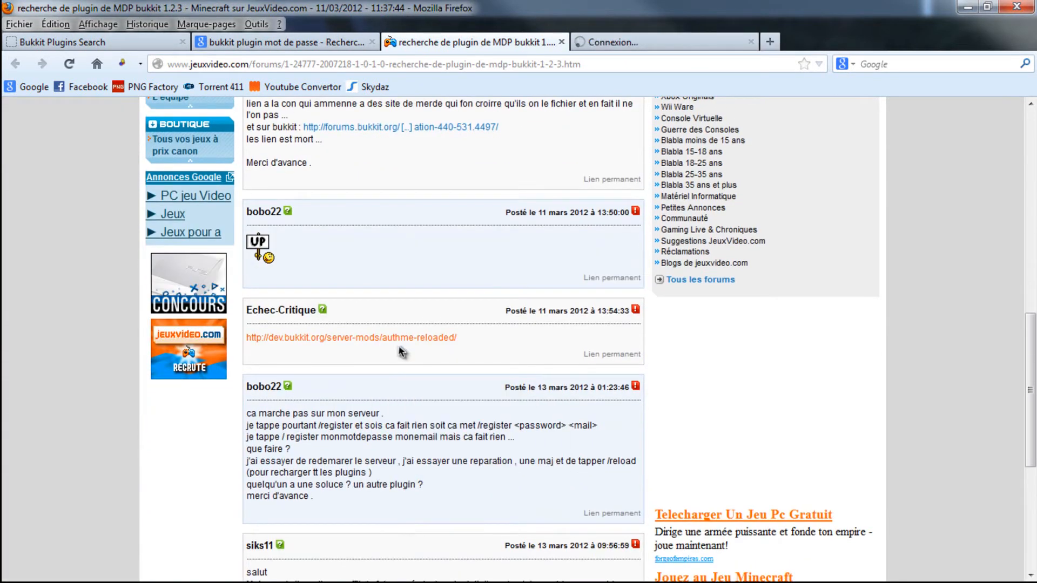
left_click(646, 40)
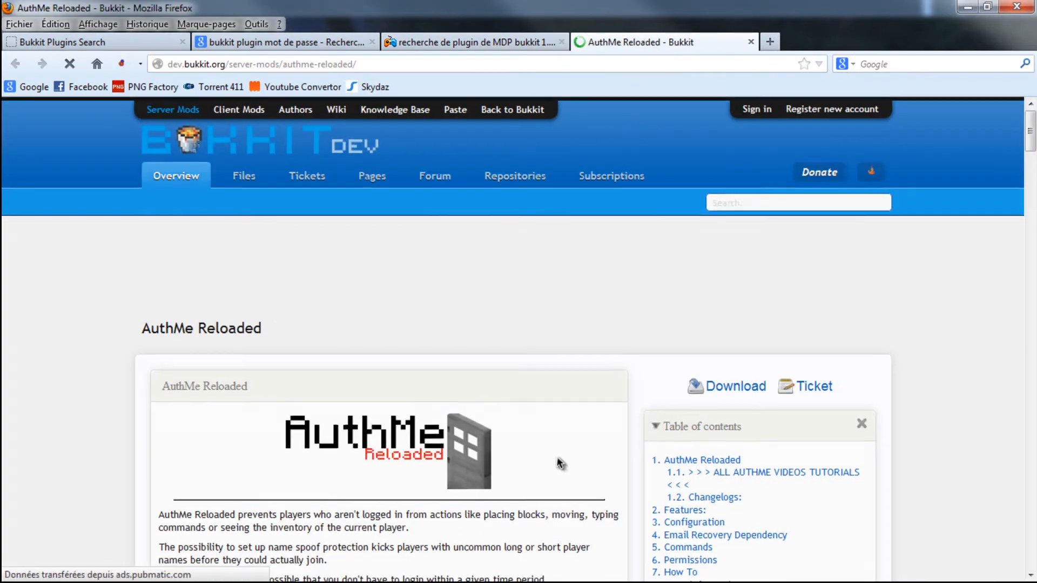
- Go to the AuthMe 2.7.11 file page from the AuthMe Reloaded overview and save AuthMe.jar
scroll(550, 457, "down", 6)
scroll(620, 267, "up", 4)
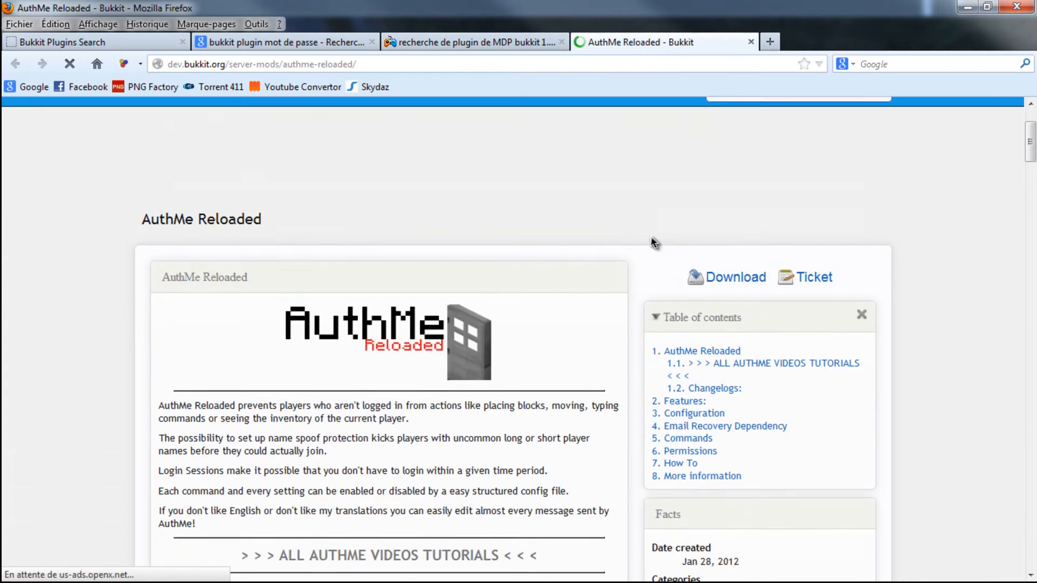
left_click(682, 309)
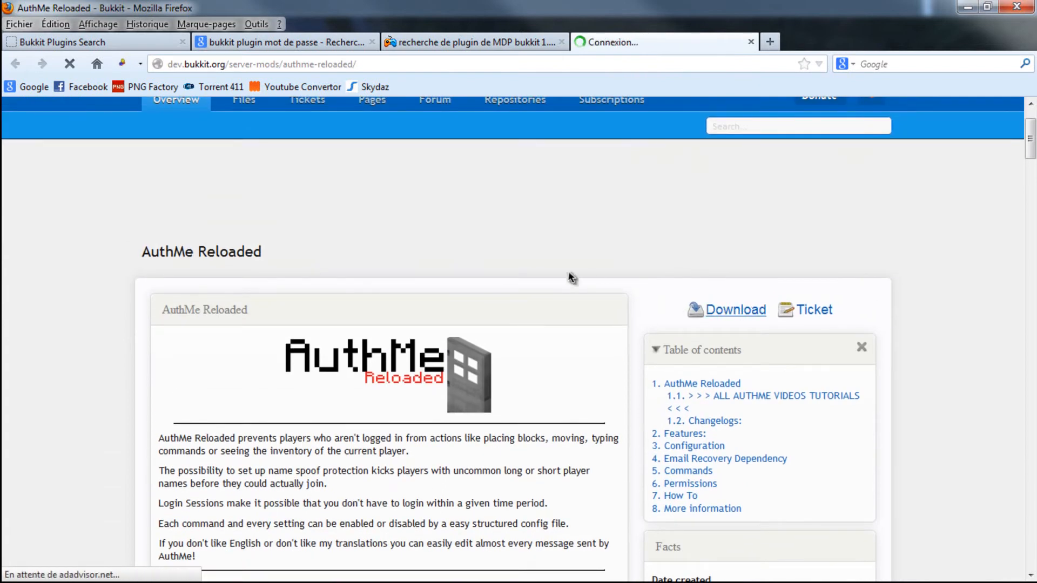
scroll(702, 310, "down", 1)
left_click(748, 306)
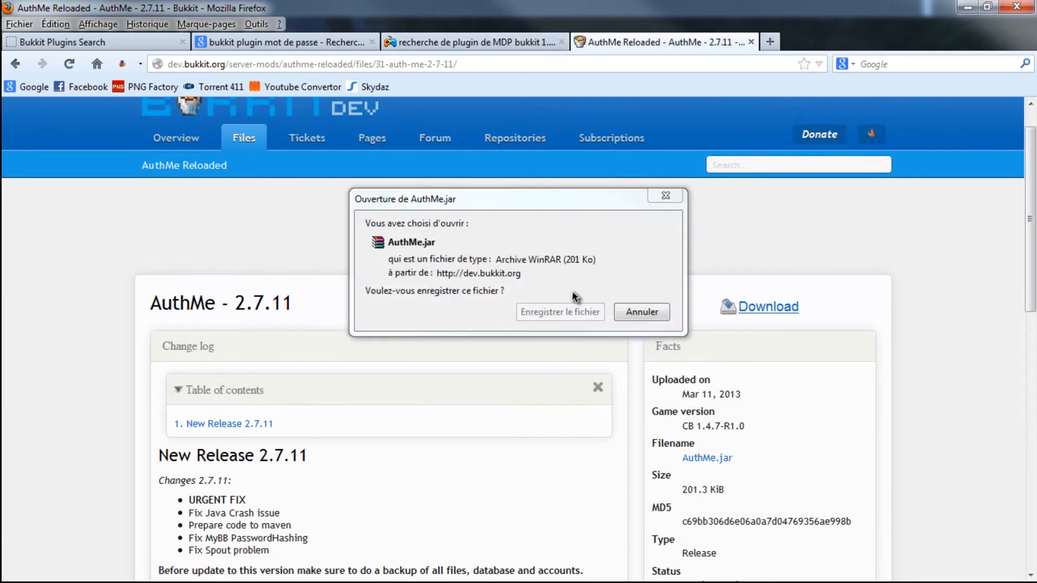
left_click(575, 313)
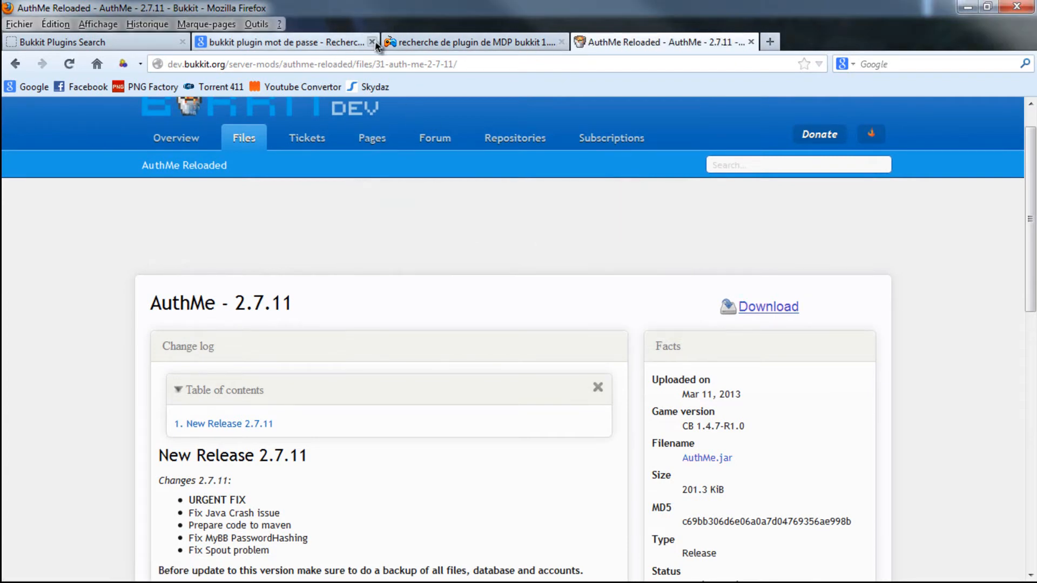
- Close the search and forum tabs, and open the downloaded AuthMe.jar in a single WinRAR window over the server's plugins folder
left_click(372, 43)
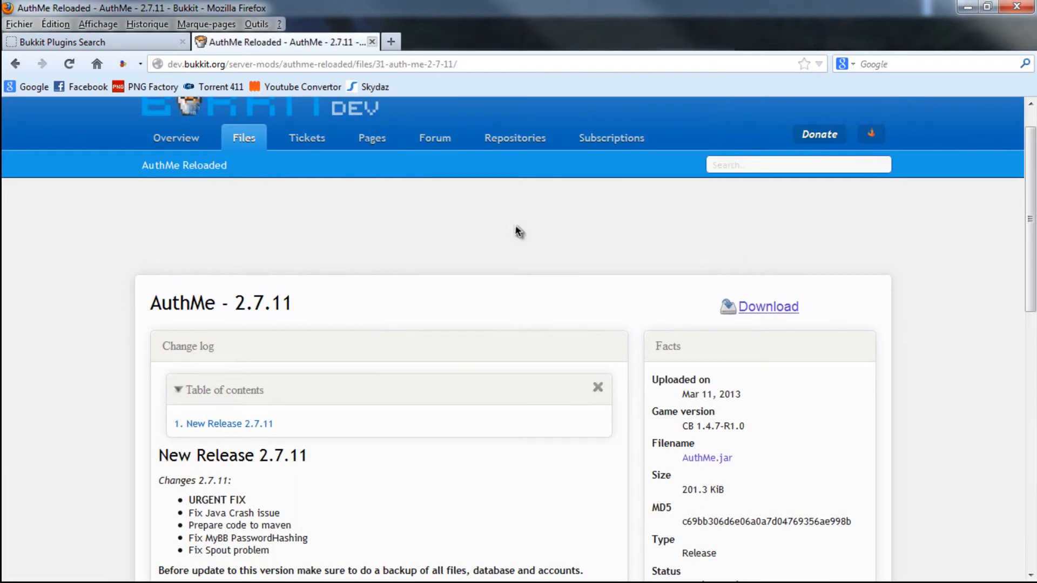
left_click(967, 7)
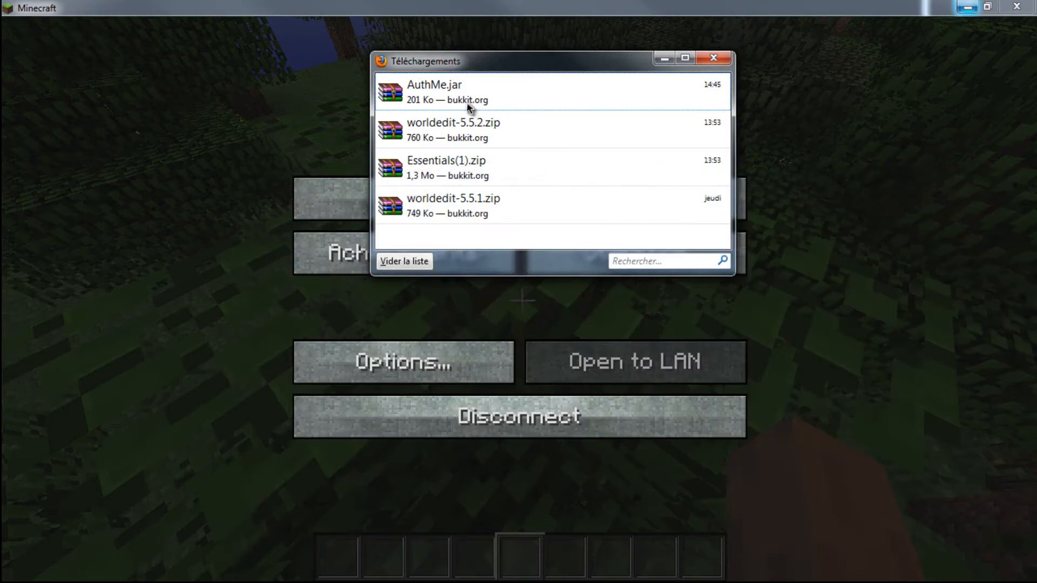
left_click(444, 93)
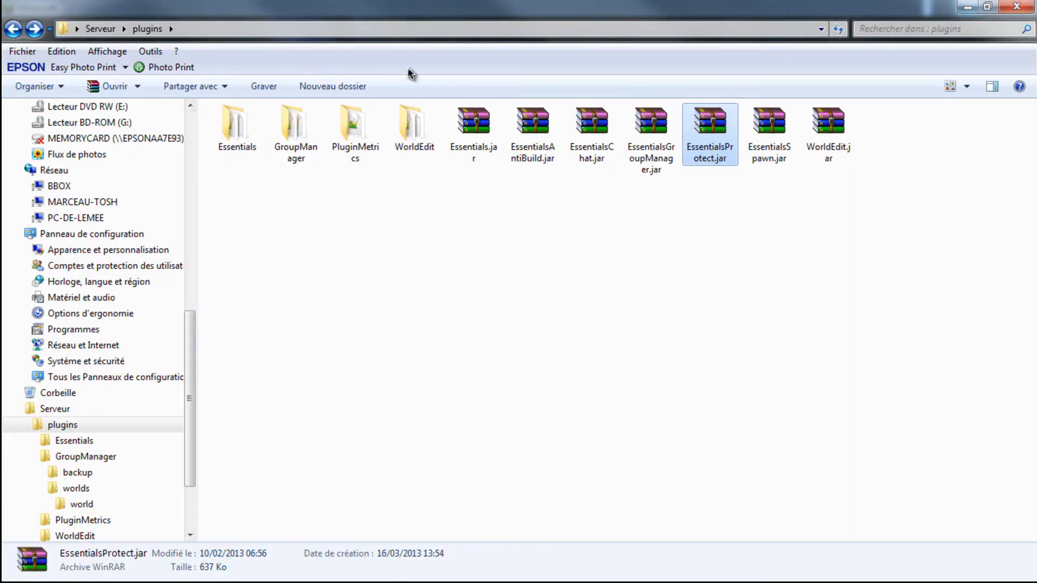
left_click(987, 6)
left_click(107, 95)
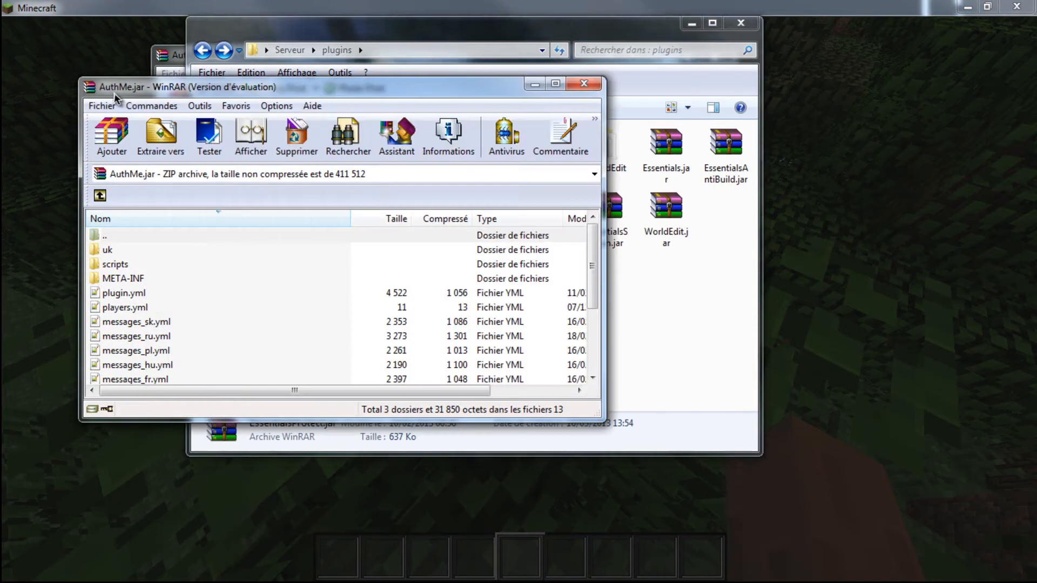
left_click(183, 48)
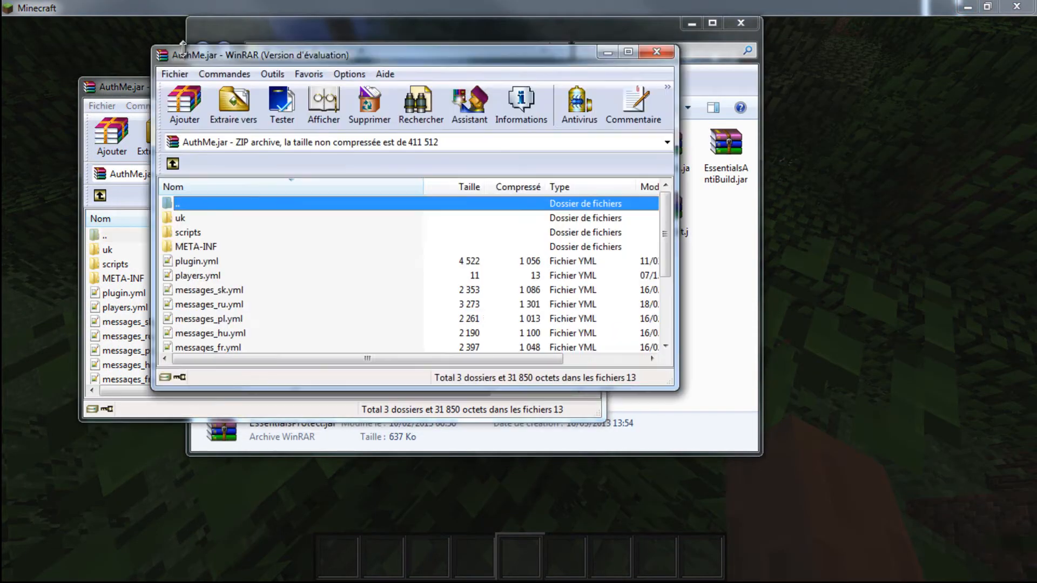
left_click(661, 55)
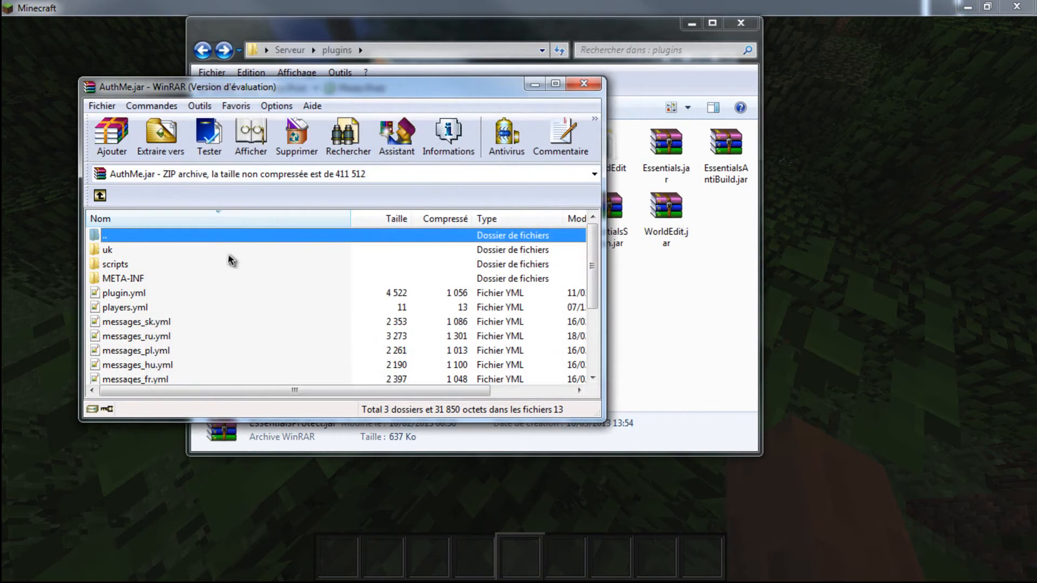
- Copy AuthMe.jar from the Downloads folder into the server's plugins folder and close WinRAR
double_click(142, 239)
left_click_drag(139, 249, 679, 339)
left_click(173, 98)
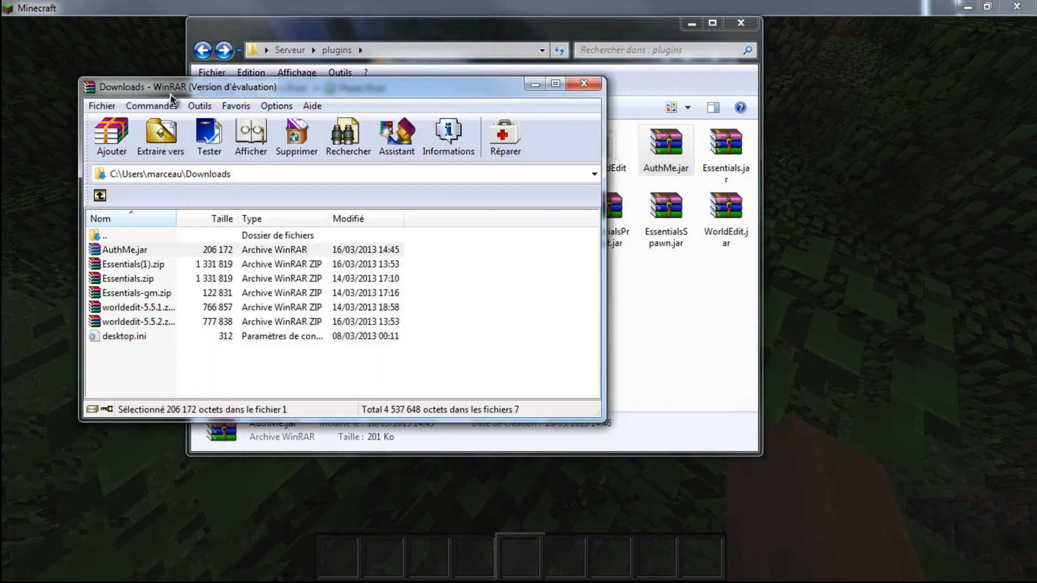
left_click(596, 87)
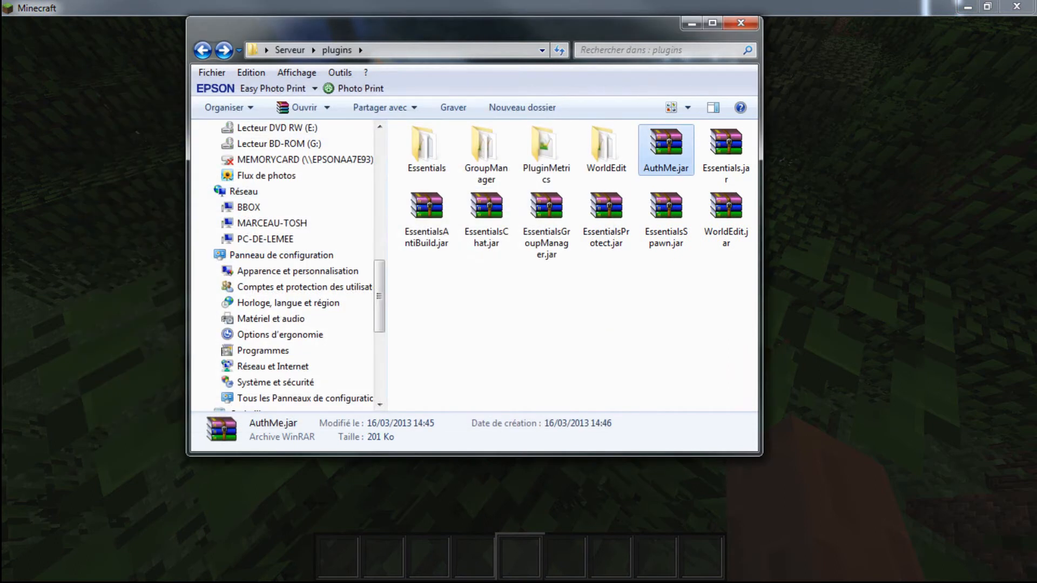
- Shut down the server with the console command "stop" and return Minecraft to its title screen
key("alt+Tab")
type("s")
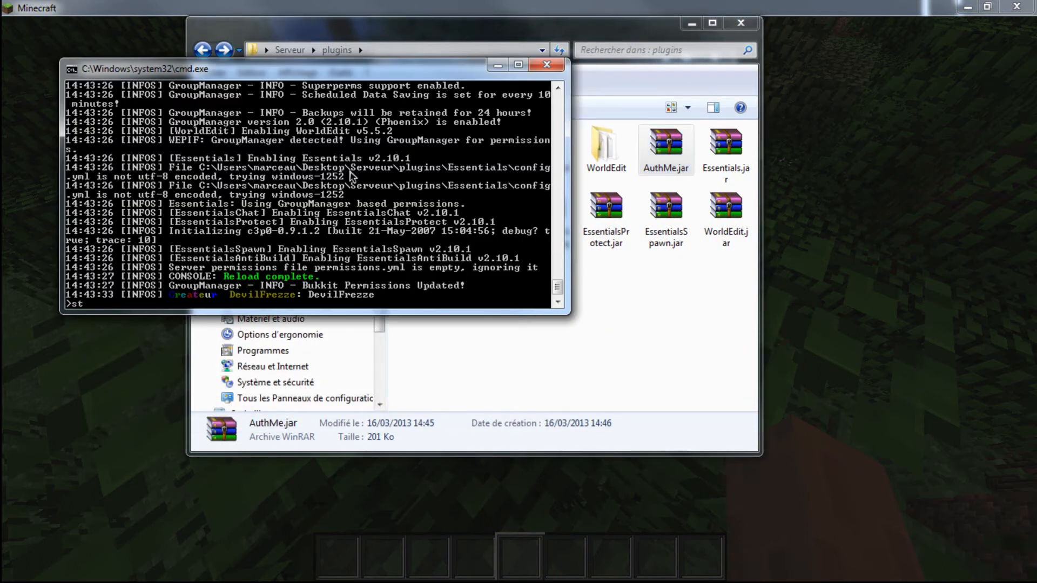
type("toip")
key("Return")
type("sto")
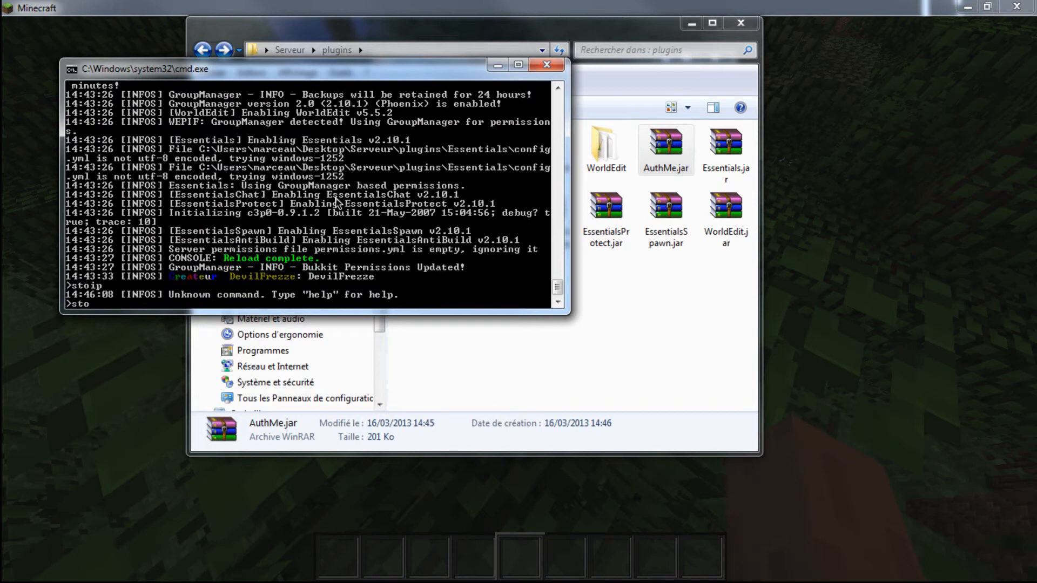
type("p")
key("Return")
left_click(132, 371)
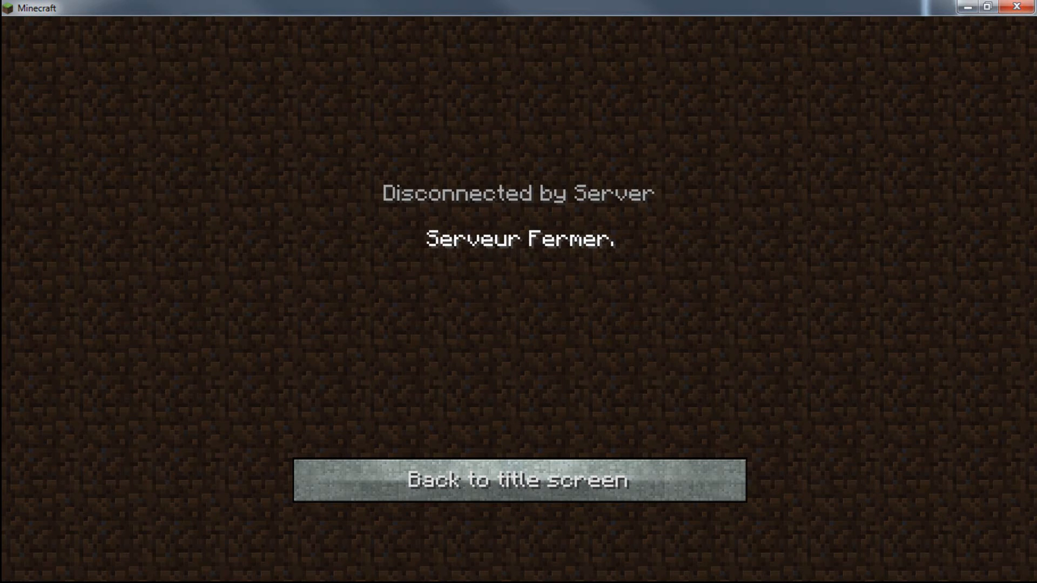
left_click(475, 479)
- Dismiss the stopped server console and restart the server with Run.bat from the Serveur folder
key("alt+Tab")
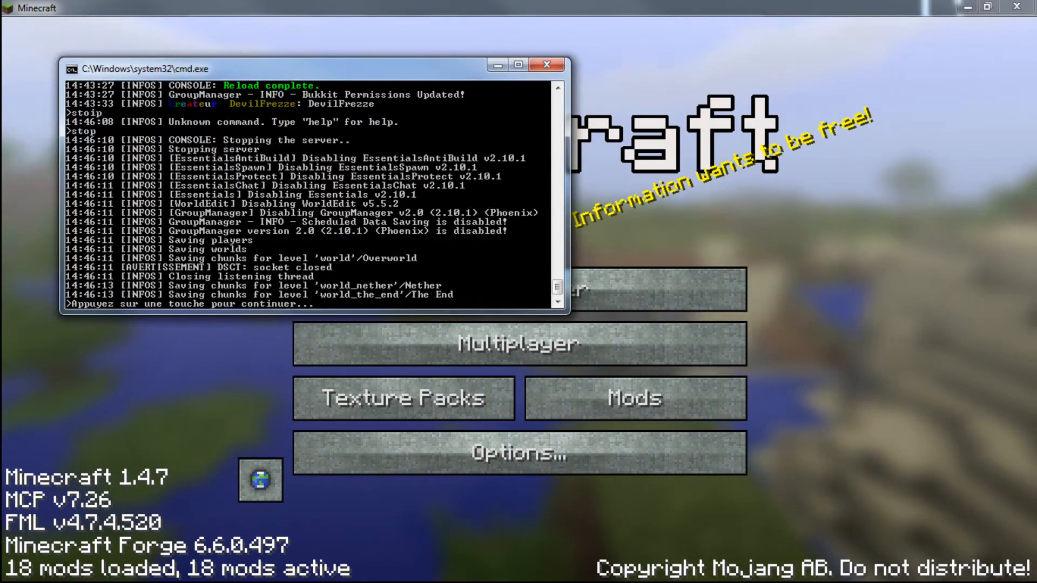
key("Return")
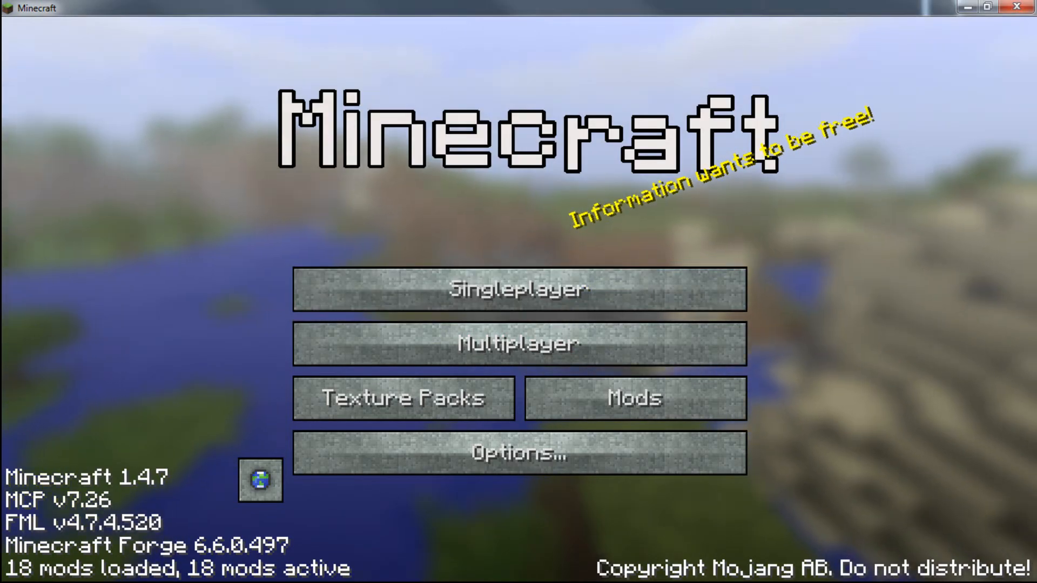
key("alt+Tab")
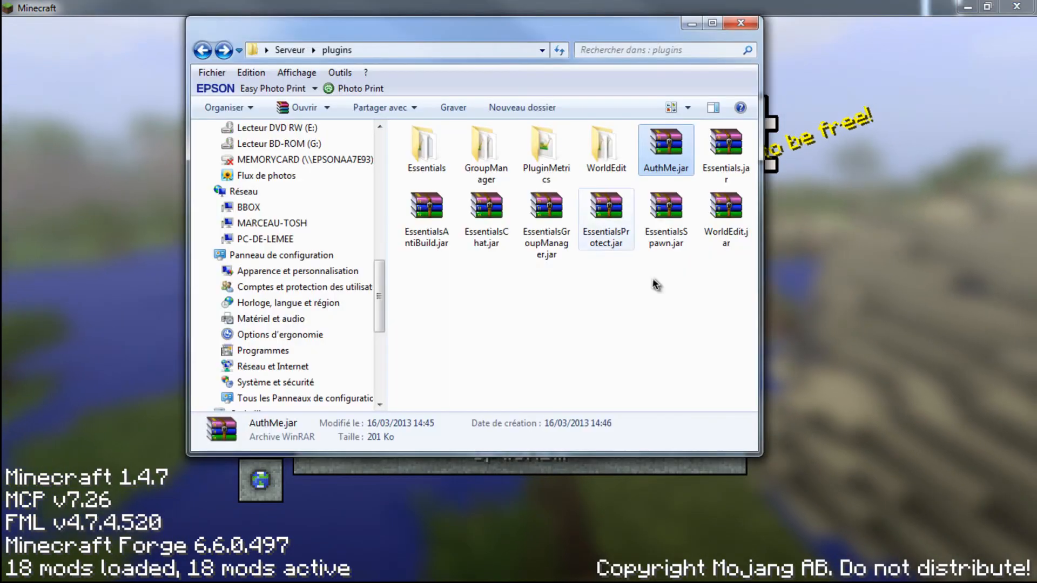
left_click(290, 50)
double_click(725, 211)
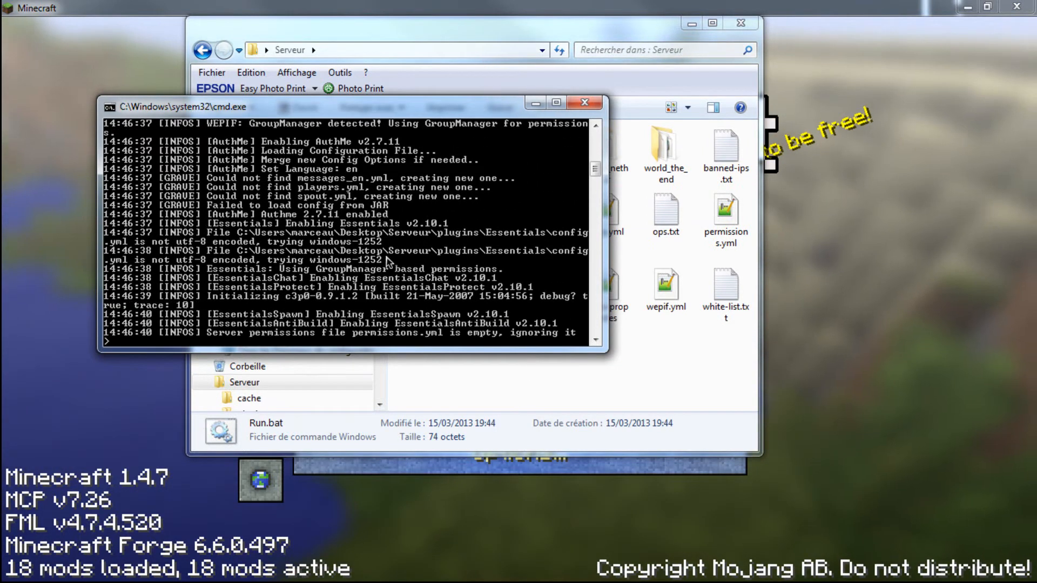
- Join the server through Multiplayer in Minecraft to check AuthMe's login messages, and disconnect
left_click(864, 302)
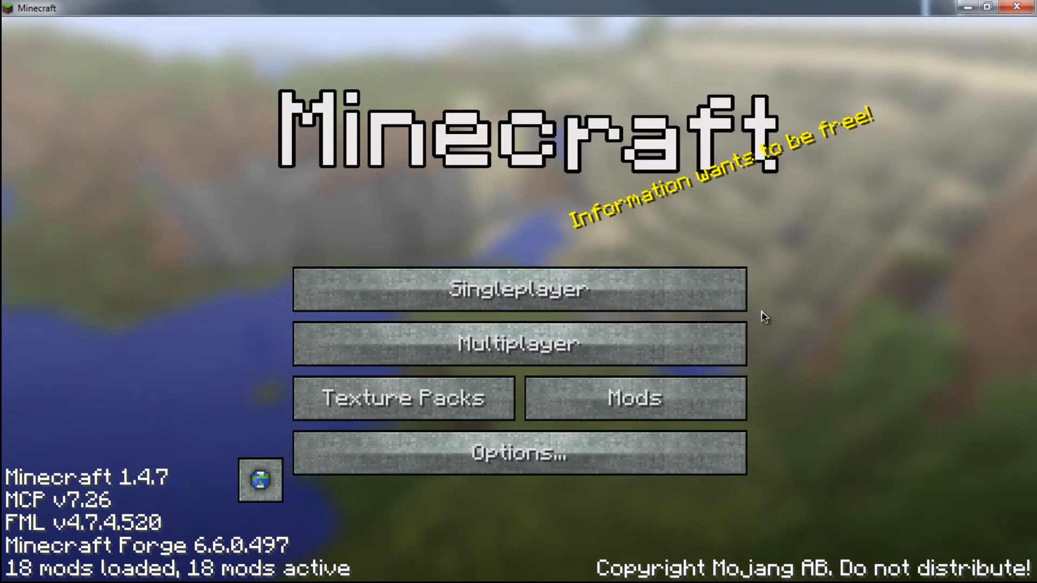
left_click(475, 340)
double_click(406, 229)
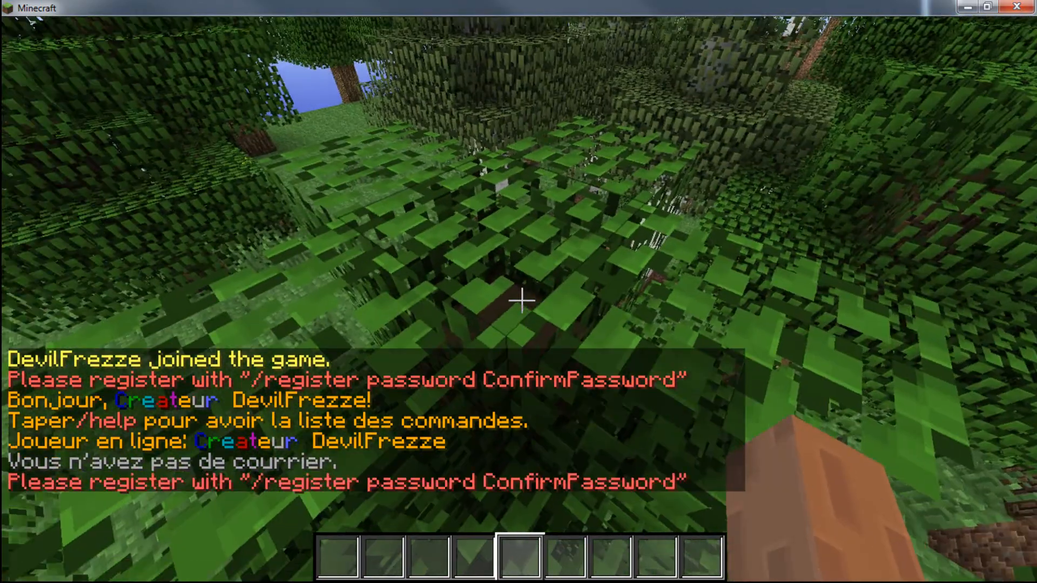
key("t")
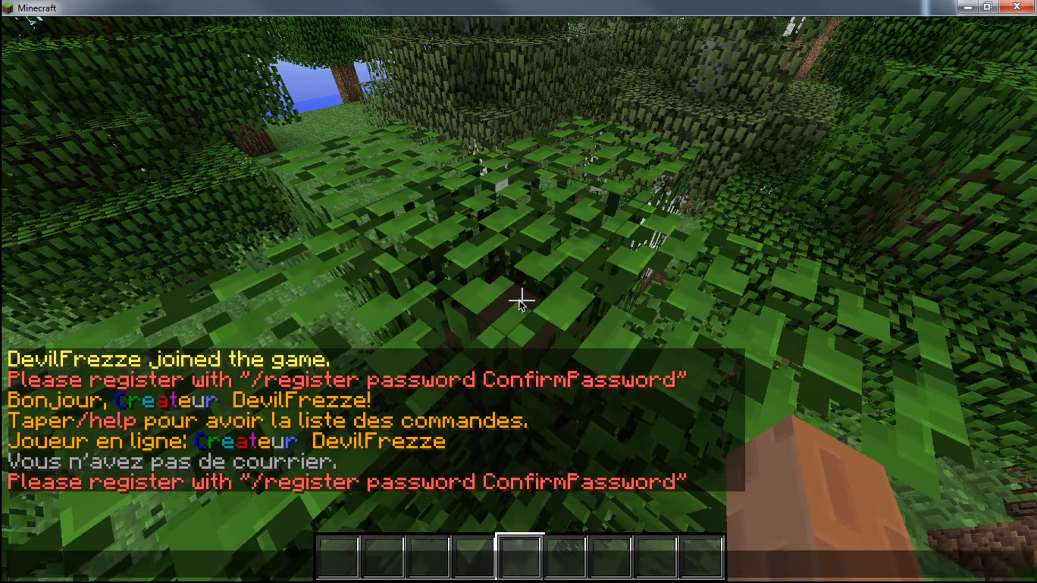
key("Escape")
key("Escape")
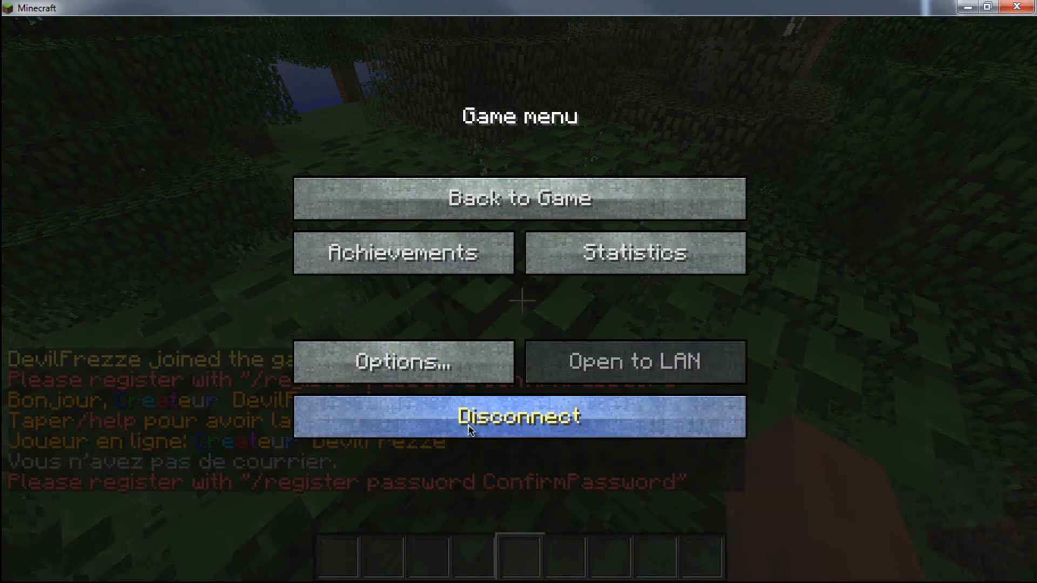
left_click(469, 427)
- Switch to Windows Explorer and open the AuthMe folder inside the server's plugins folder
key("alt+Tab")
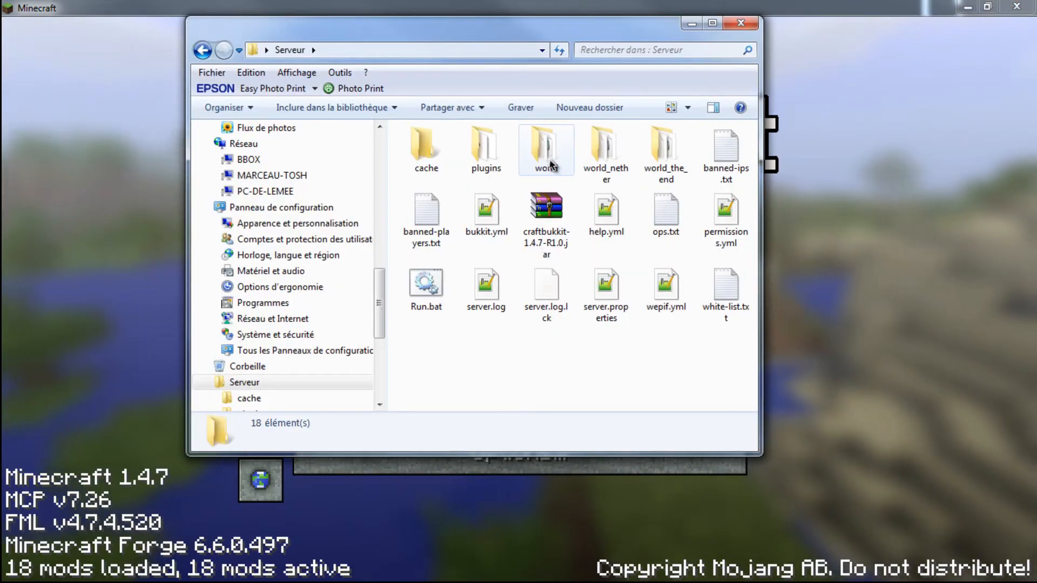
left_click(491, 162)
double_click(493, 162)
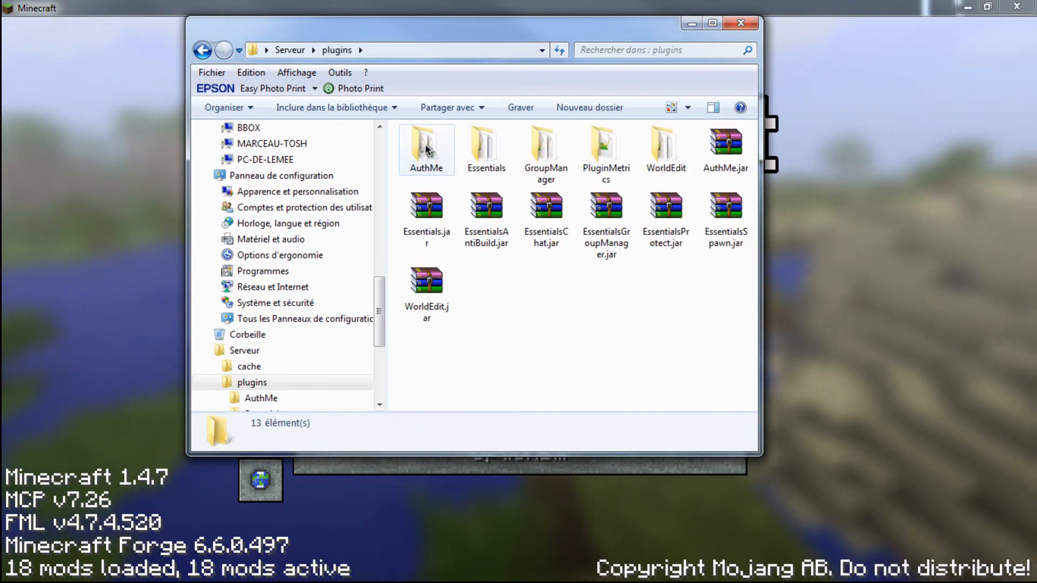
double_click(427, 149)
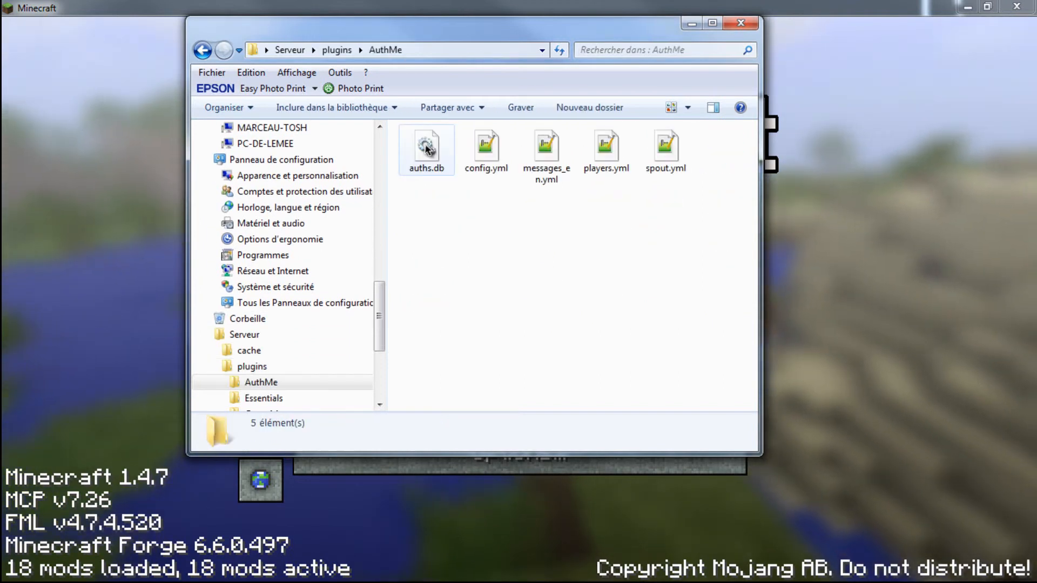
- Open AuthMe's messages_en.yml in Notepad++ and place the cursor at the colour code of the unsafe_spawn message
double_click(493, 144)
right_click(503, 132)
left_click(439, 263)
right_click(529, 131)
left_click(564, 205)
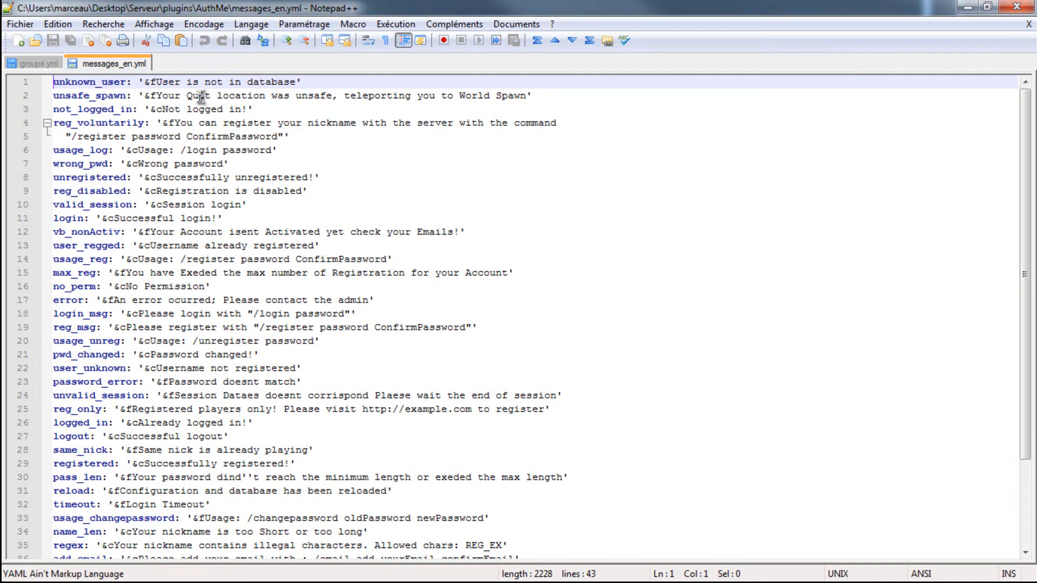
left_click(145, 96)
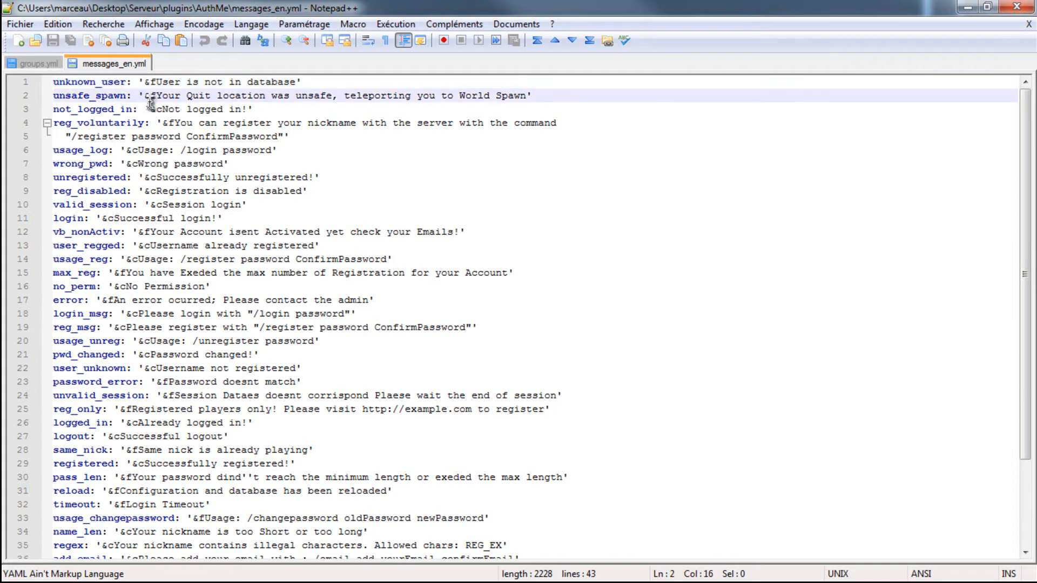
- Change the pwd_changed message in messages_en.yml to "Mot de passe change!", keeping the &c colour code
scroll(150, 103, "down", 1)
scroll(150, 102, "down", 2)
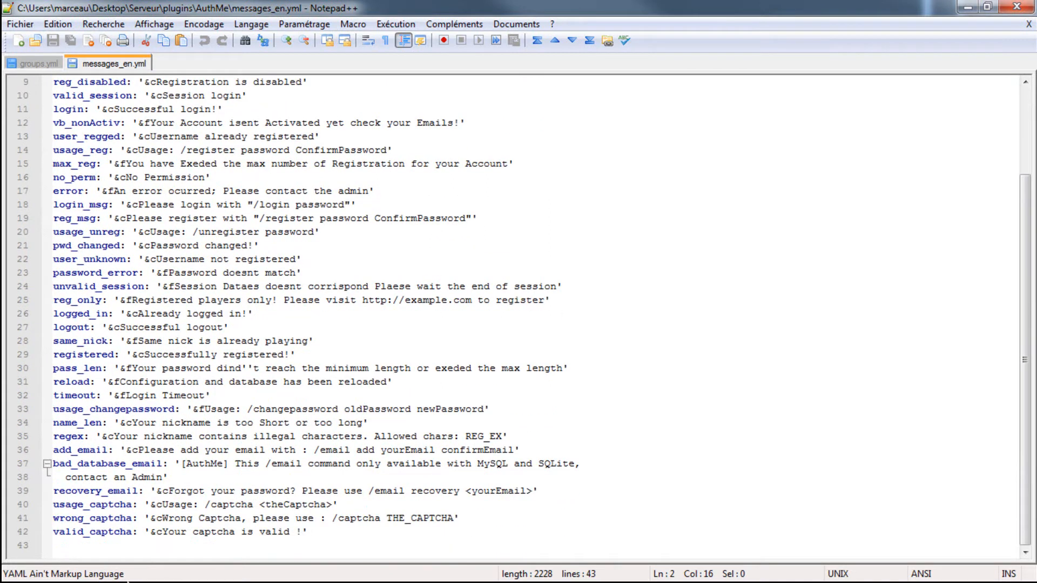
scroll(88, 540, "up", 1)
scroll(88, 540, "up", 2)
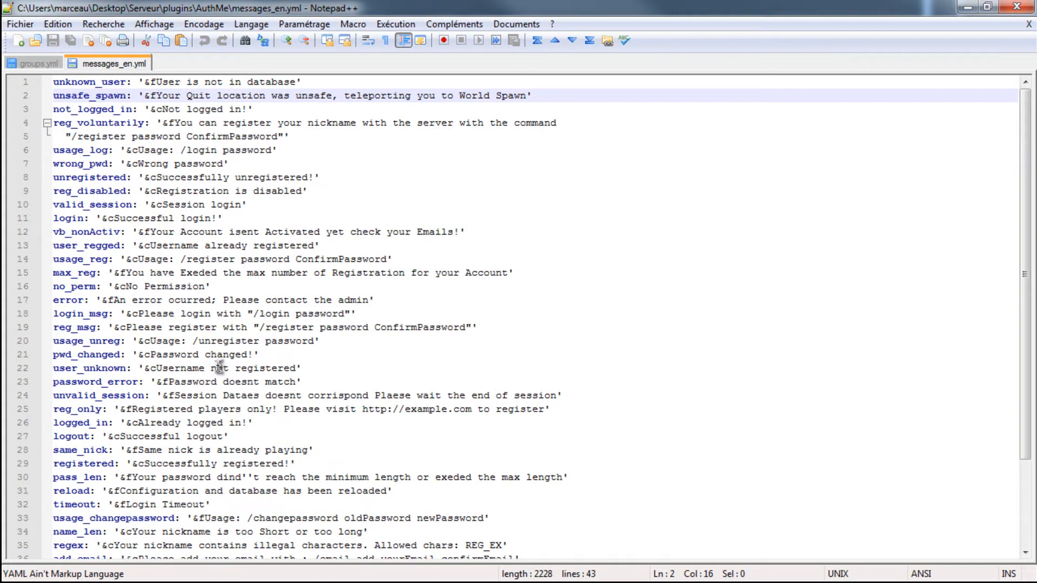
left_click(254, 355)
key("BackSpace")
key("BackSpace")
key("BackSpace")
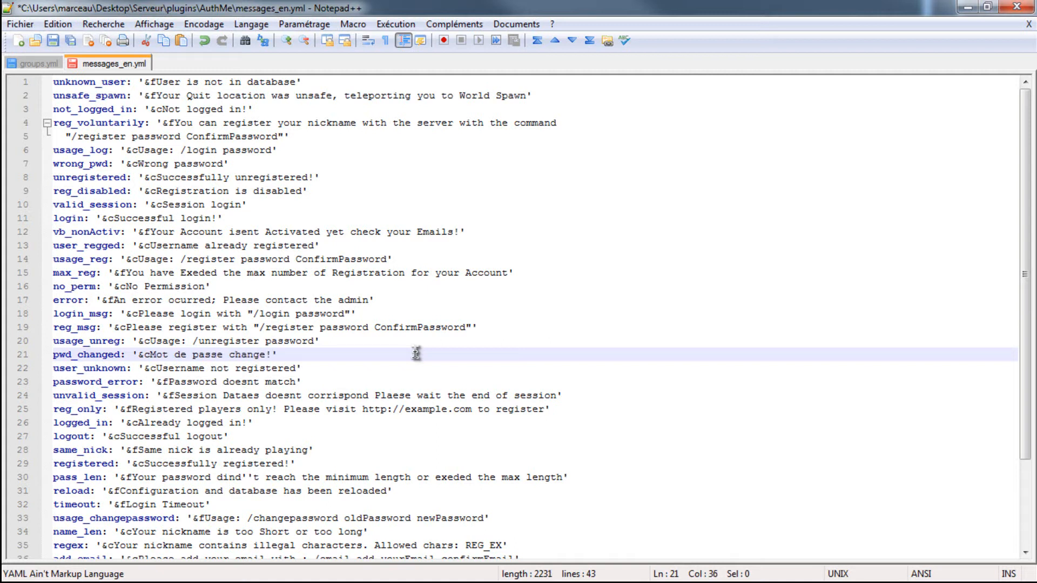
type("e")
- Replace the password placeholders after /register in the reg_msg line with "Mot de passe + Confirmation"
left_click(469, 329)
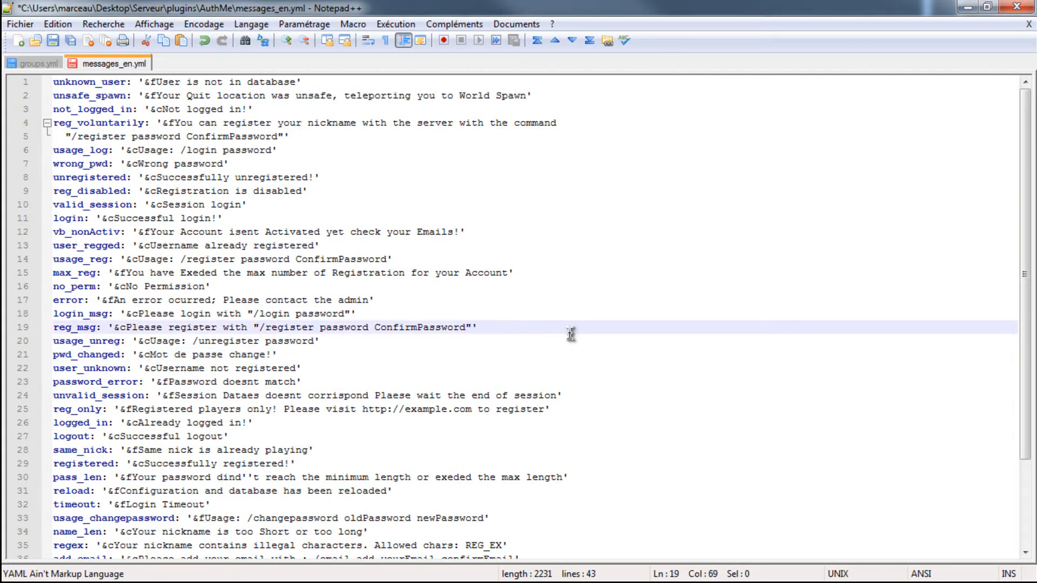
key("BackSpace")
key("BackSpace")
key("BackSpace")
key("BackSpace")
key("BackSpace")
key("BackSpace")
key("BackSpace")
key("BackSpace")
key("BackSpace")
key("BackSpace")
key("BackSpace")
key("BackSpace")
key("BackSpace")
key("BackSpace")
key("BackSpace")
key("BackSpace")
key("BackSpace")
key("BackSpace")
key("BackSpace")
key("BackSpace")
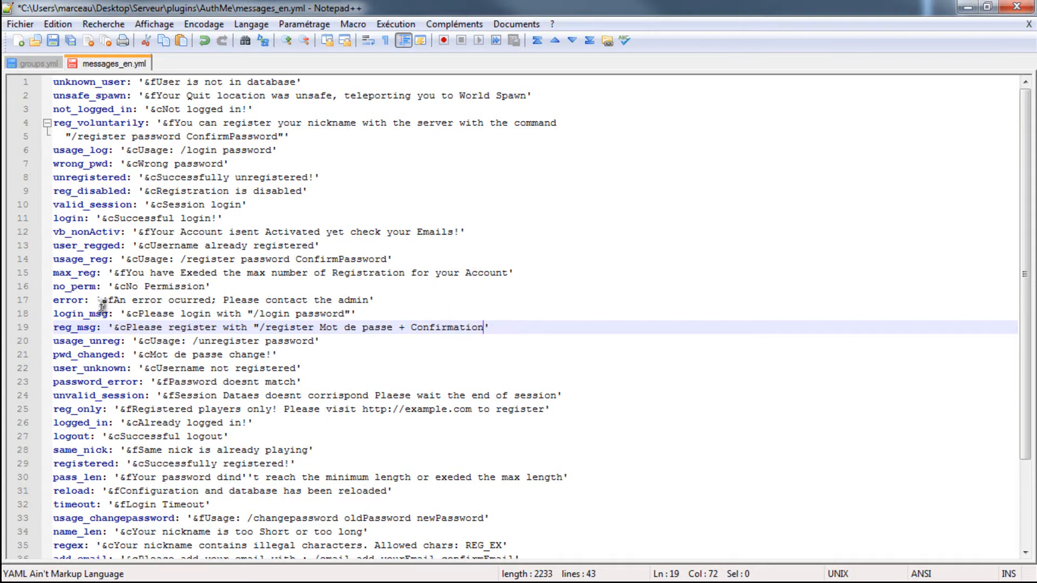
- Change the login_msg placeholder to "Mot de passe", restore the closing double quote in reg_msg, and save the file
left_click(347, 313)
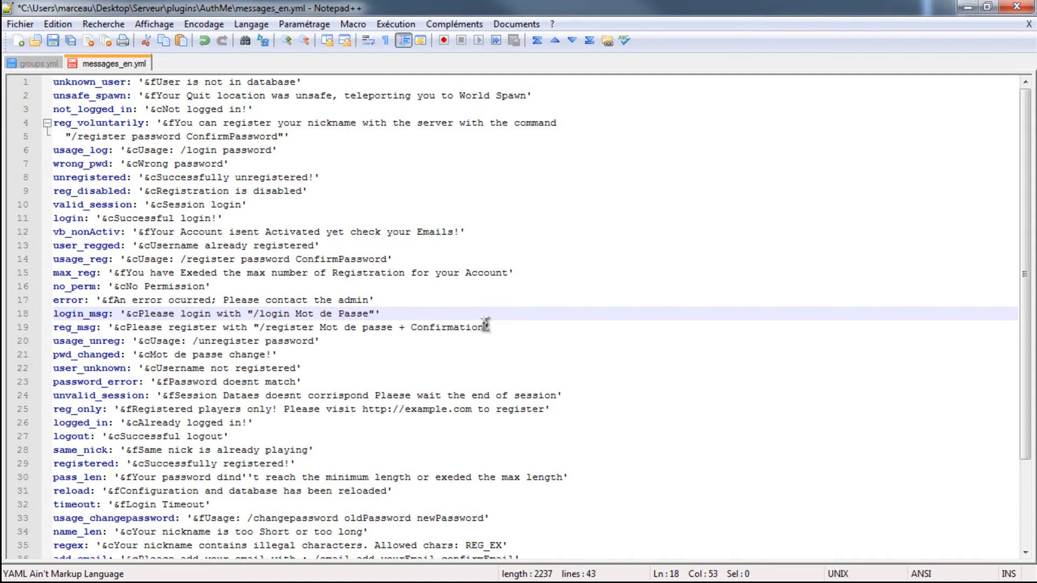
key("ctrl+z")
key("ctrl+z")
key("ctrl+z")
key("ctrl+z")
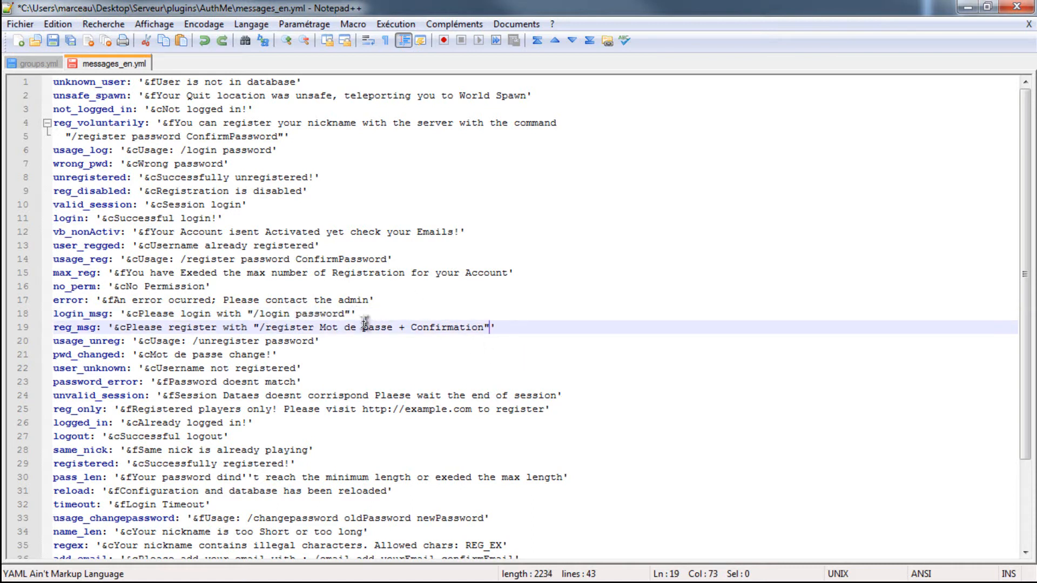
left_click(346, 317)
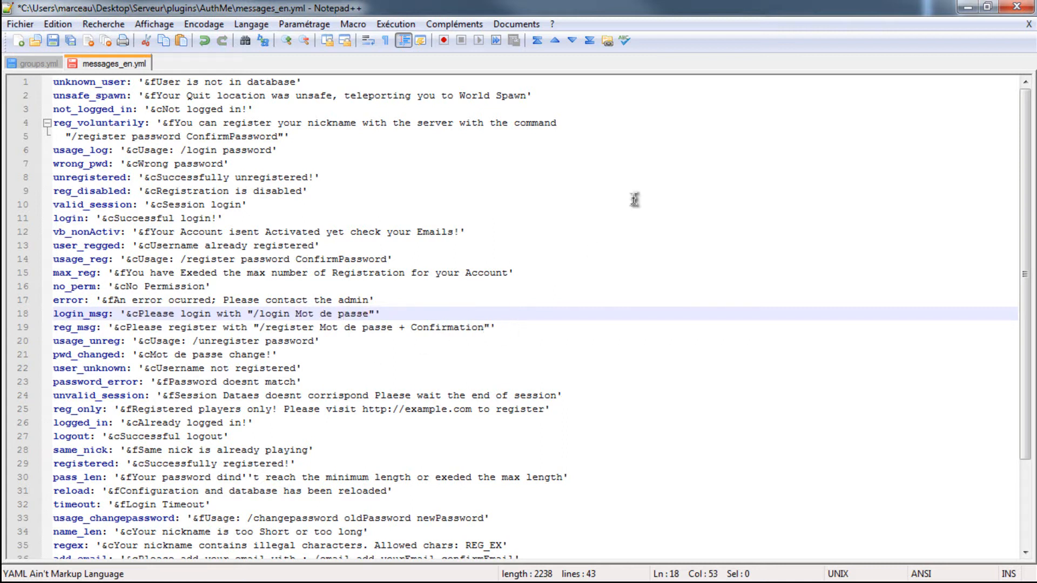
key("ctrl+s")
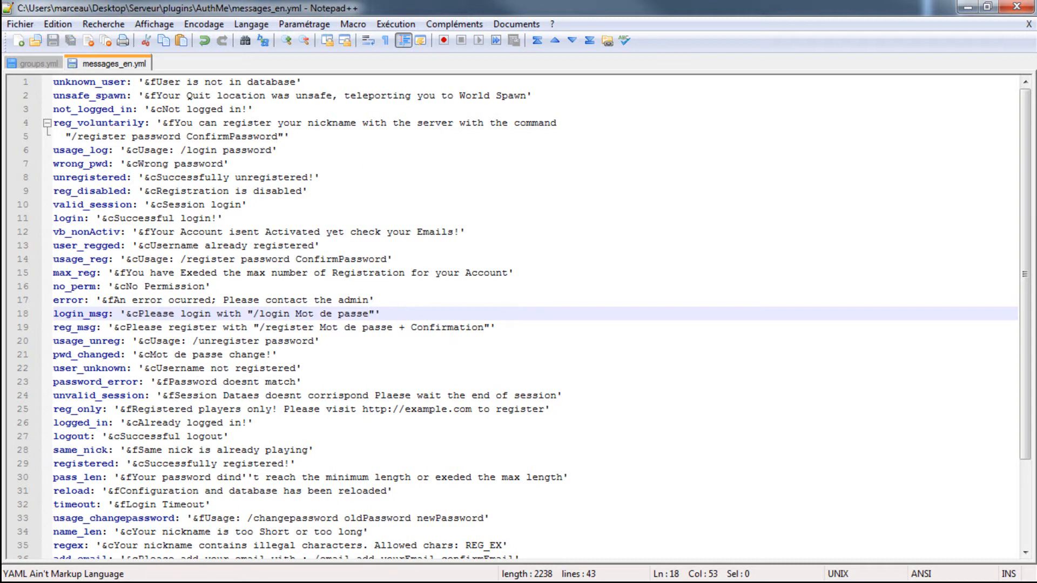
- Switch to the server console and run the reload command
key("alt+Tab")
type("reloa")
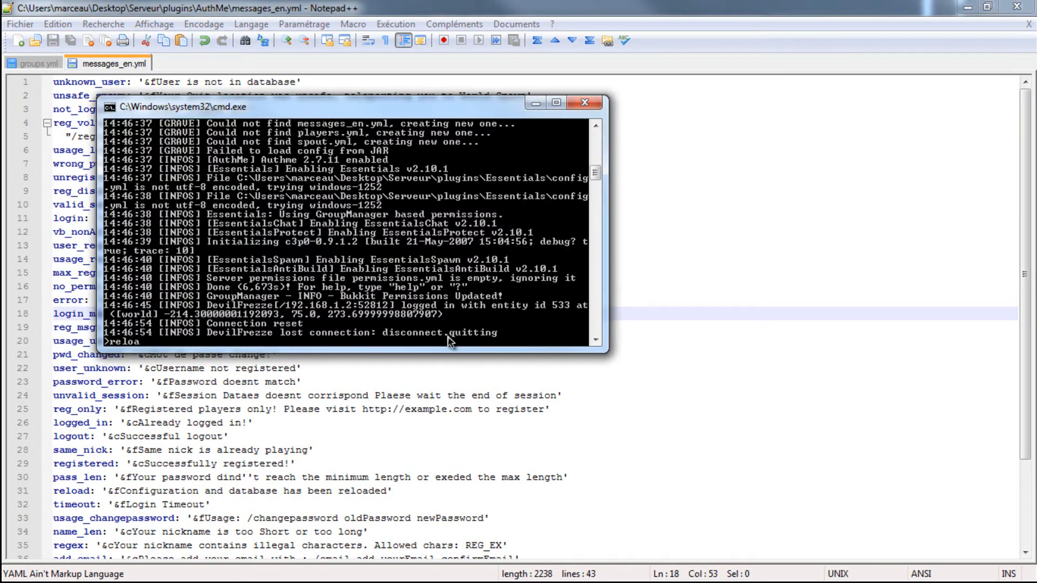
type("d")
key("Return")
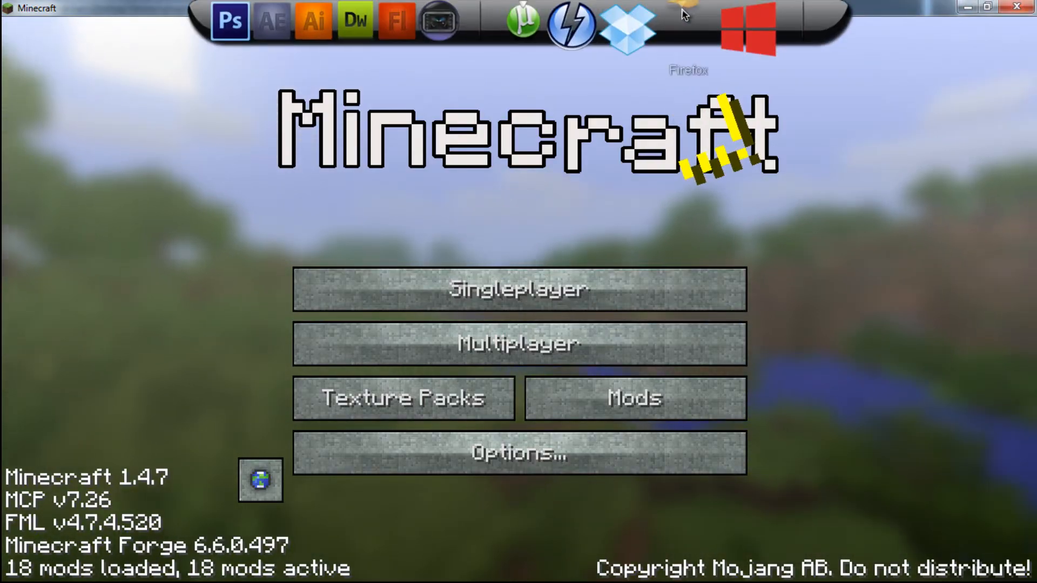
- Switch to Minecraft, join the server through Multiplayer, and return to the game in a maximized window
left_click_drag(778, 15, 640, 114)
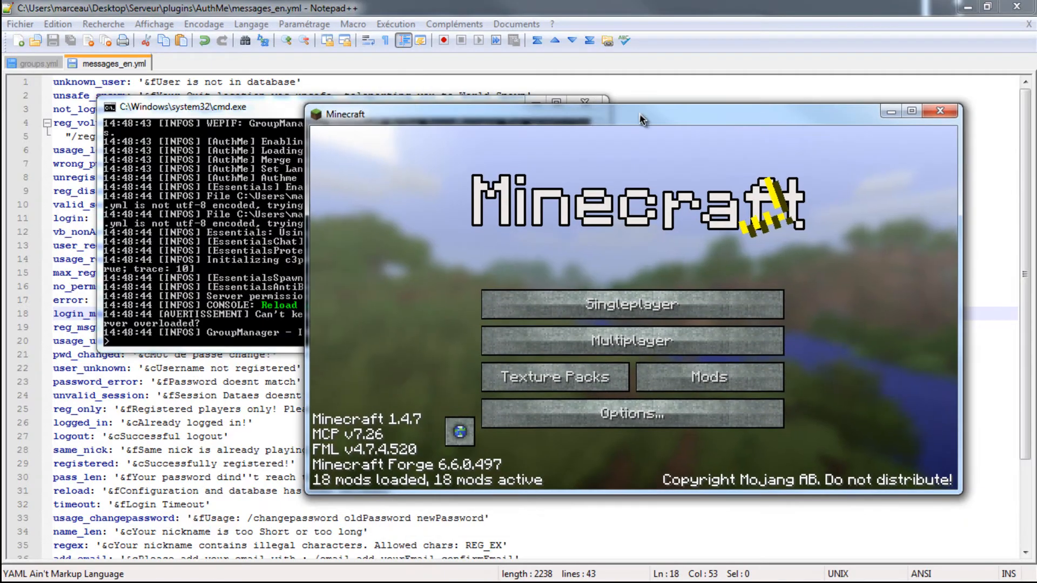
left_click(645, 338)
double_click(511, 270)
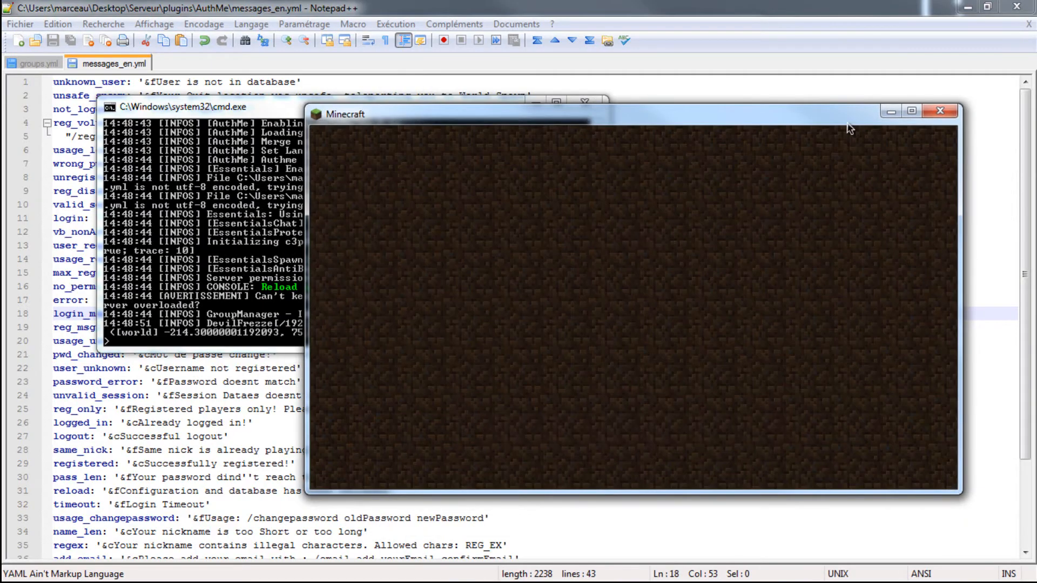
key("Escape")
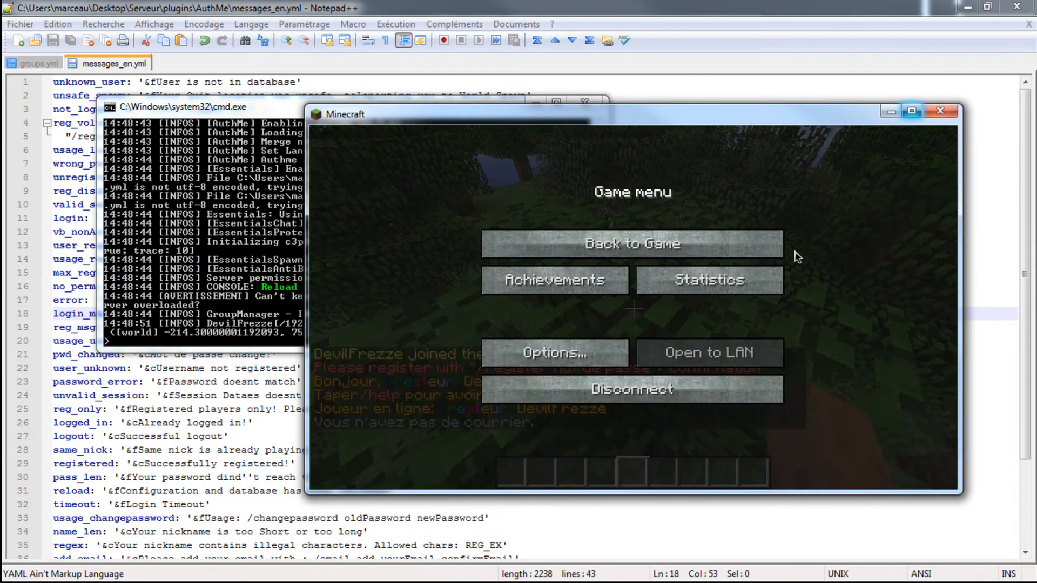
left_click(911, 111)
left_click(520, 196)
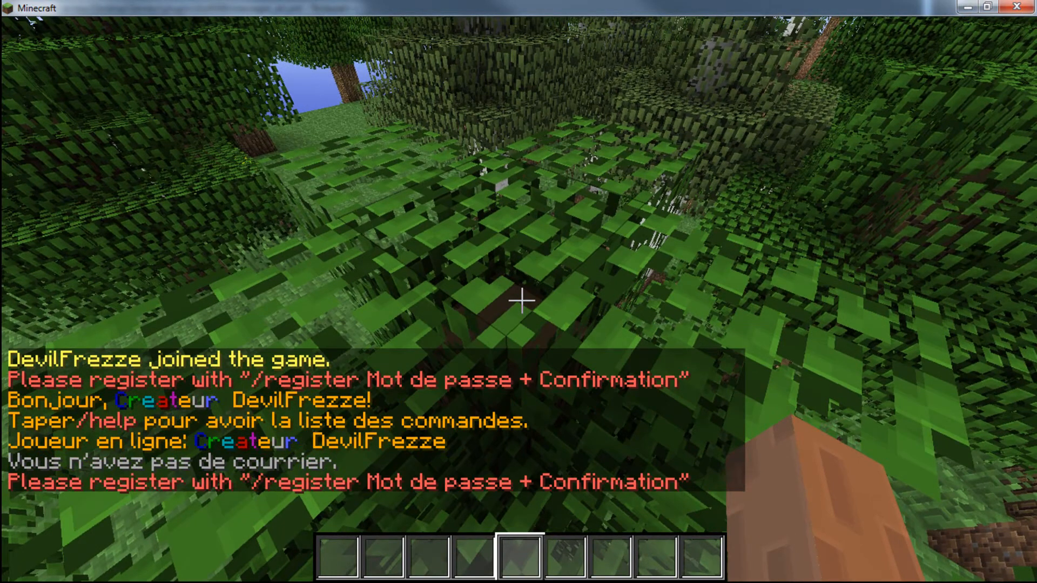
- Try to register on the server with the /register chat command and the account password
key("t")
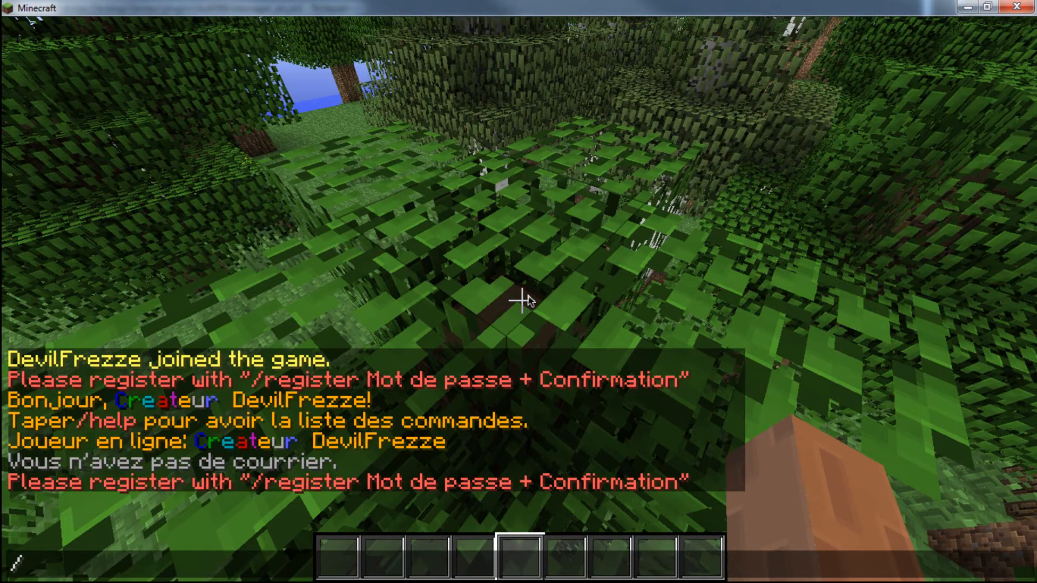
type("/register")
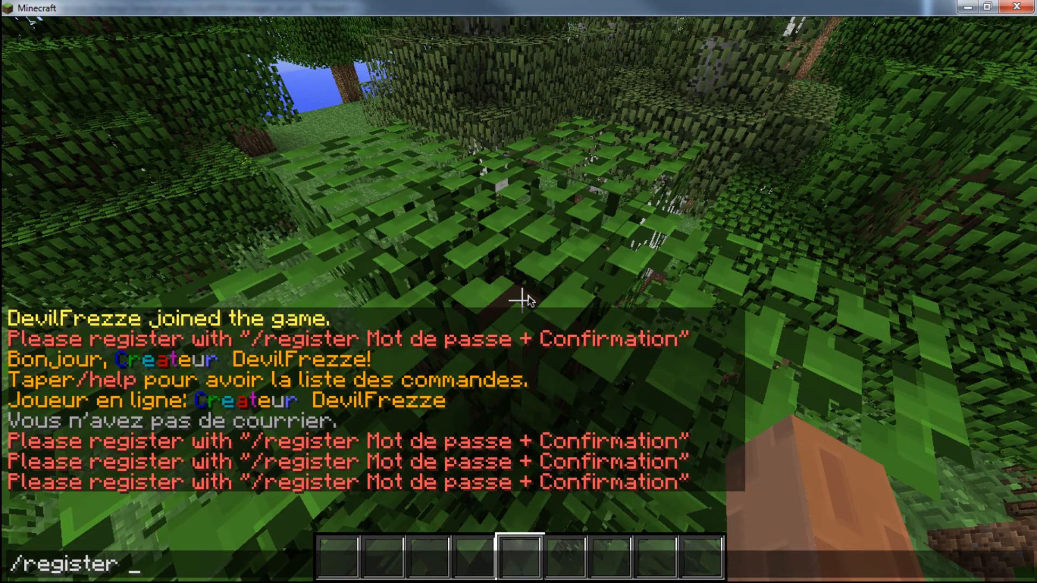
type("d")
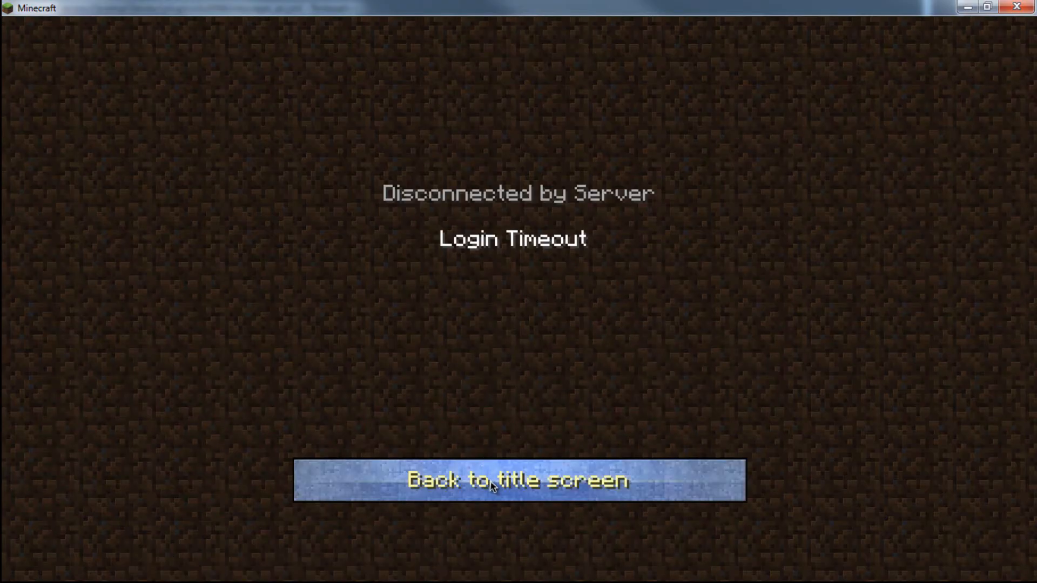
- Return to the title screen and rejoin the server through Multiplayer
left_click(539, 452)
left_click(462, 345)
double_click(460, 236)
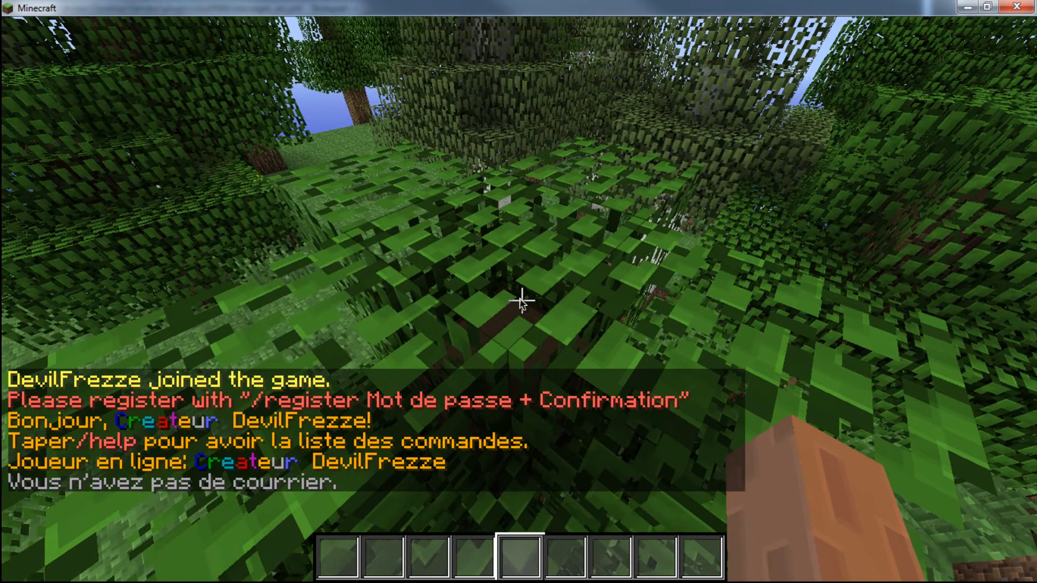
- Register with the /register chat command, entering the account password and its confirmation, and walk a short way
key("slash")
type("rigster")
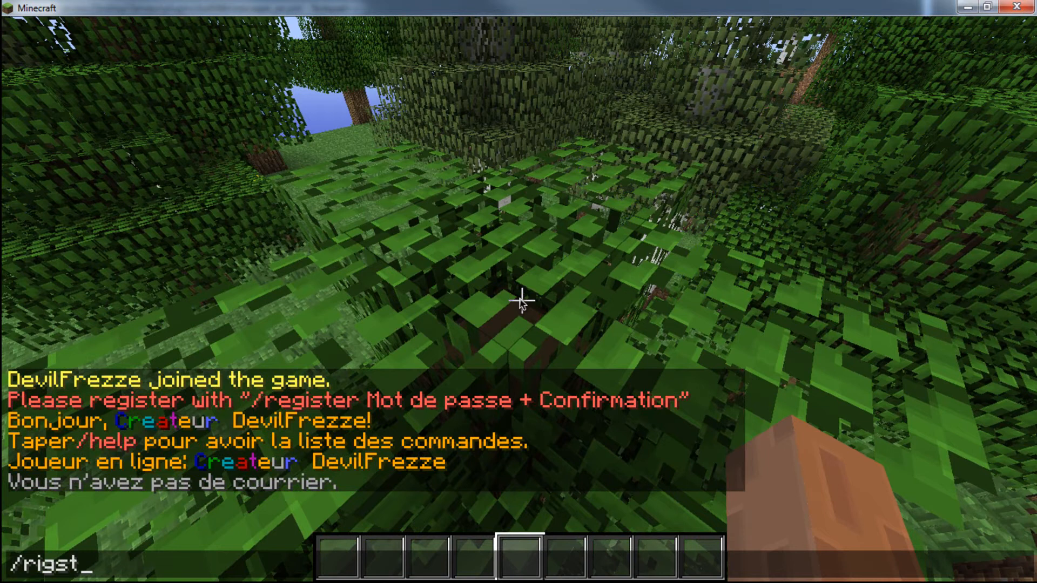
key("BackSpace")
key("BackSpace")
key("BackSpace")
key("BackSpace")
key("BackSpace")
key("BackSpace")
type("egister")
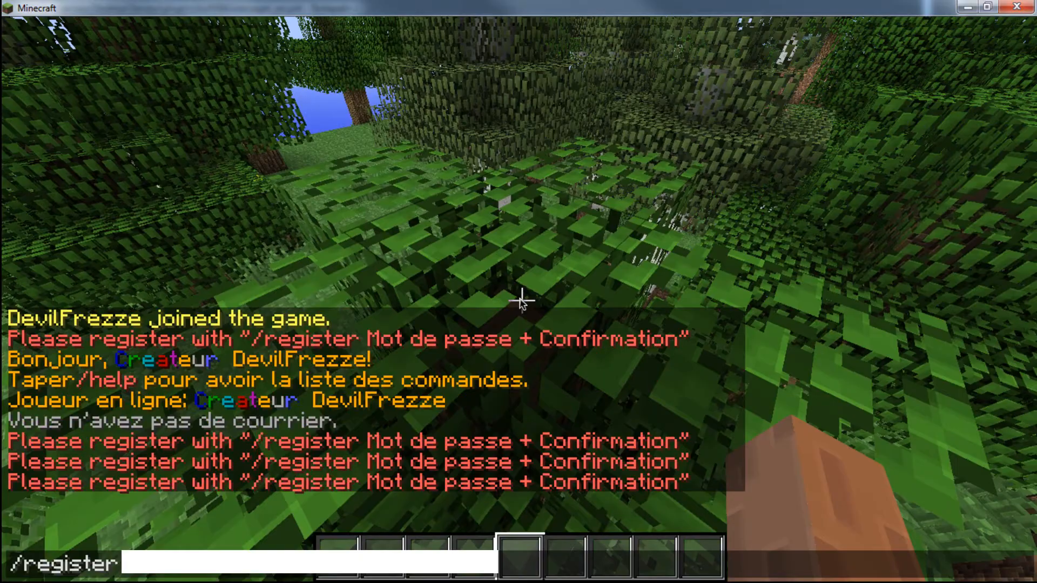
key("Return")
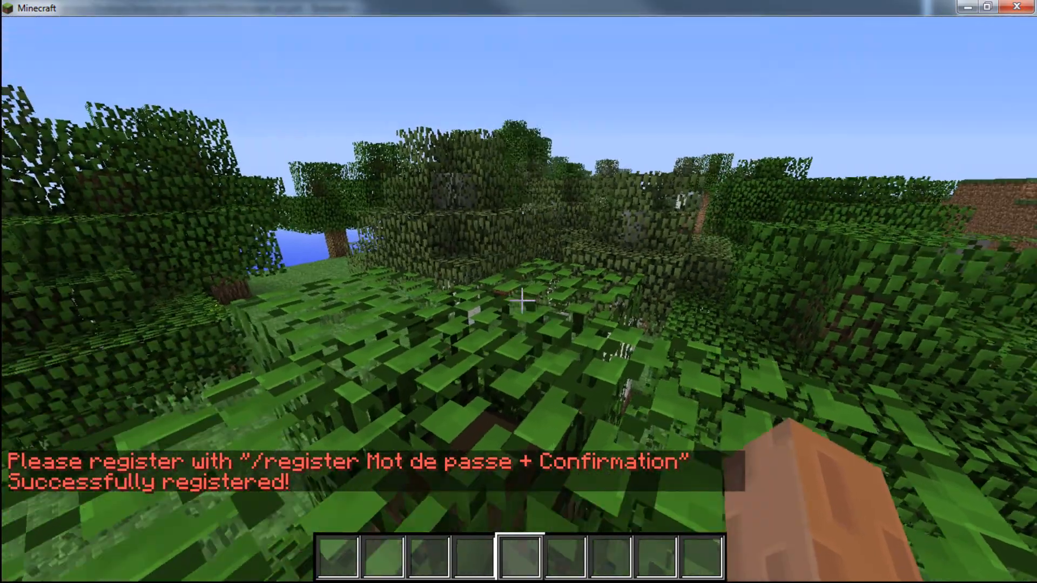
key("w")
key("space")
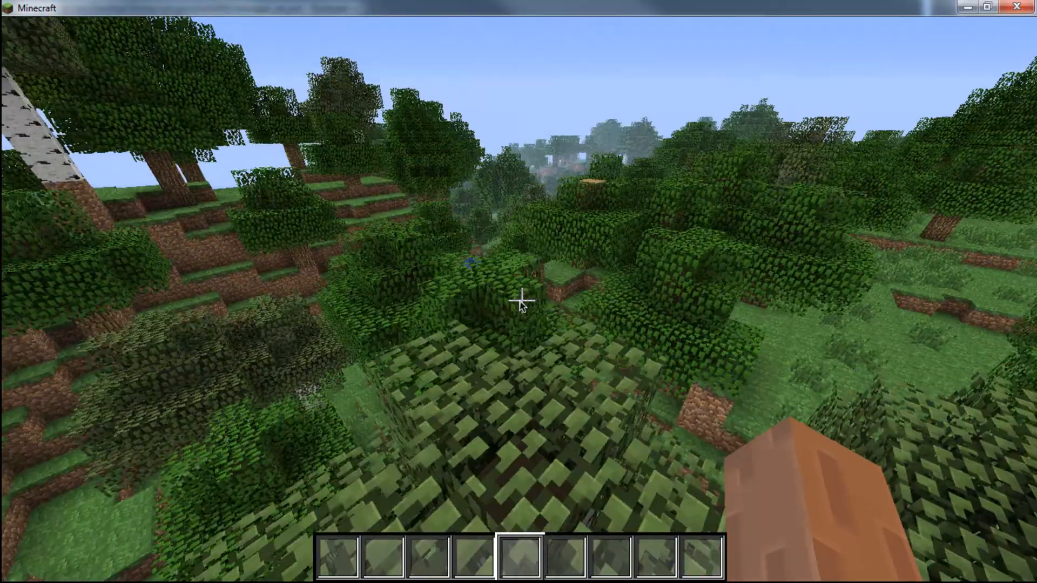
- Disconnect, rejoin the server, and log in with the /login chat command and the account password
key("Escape")
left_click(486, 417)
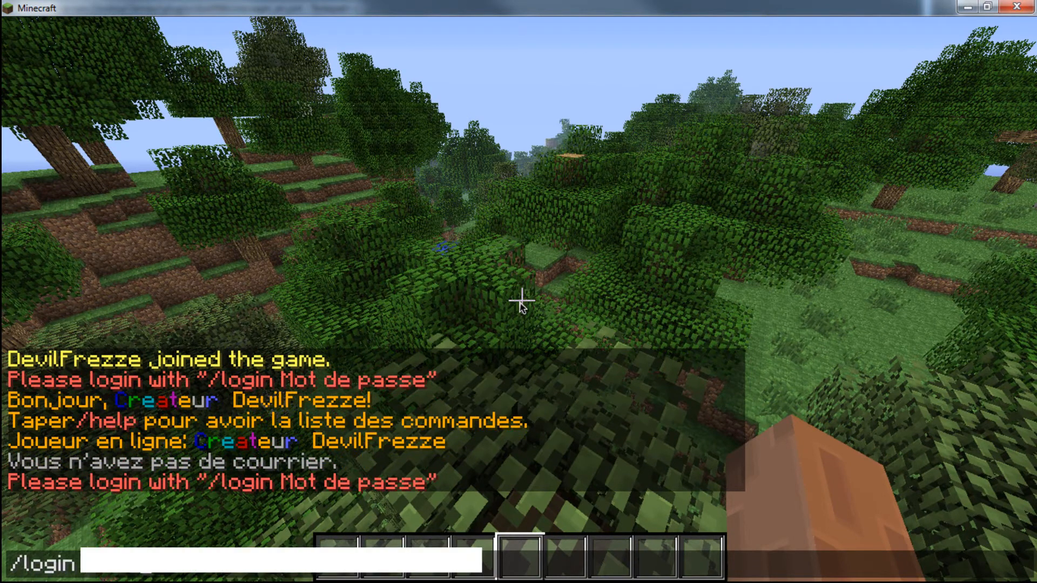
key("Return")
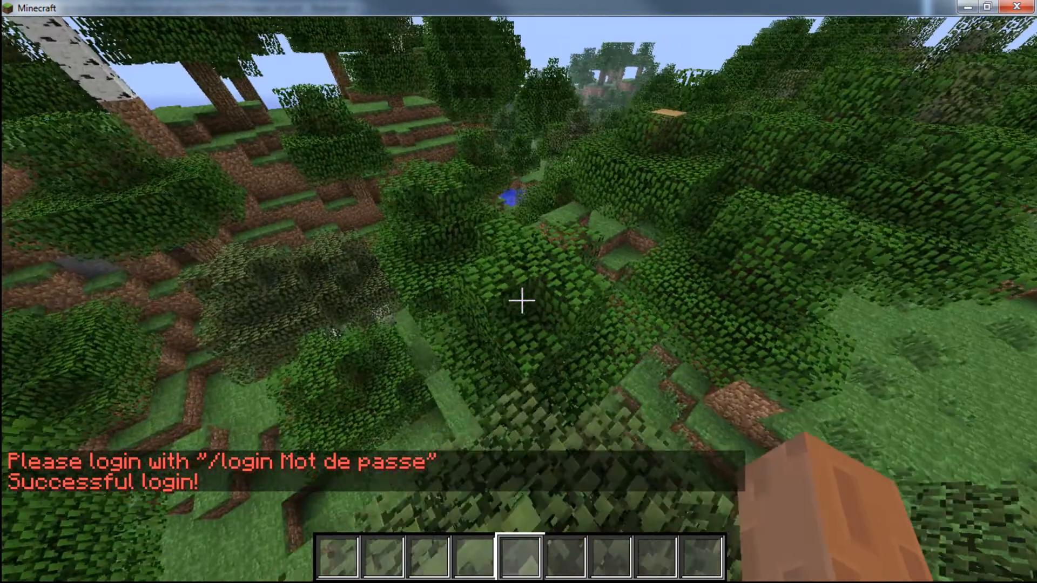
- Walk and jump around the world to check that the character can move after logging in
key("w")
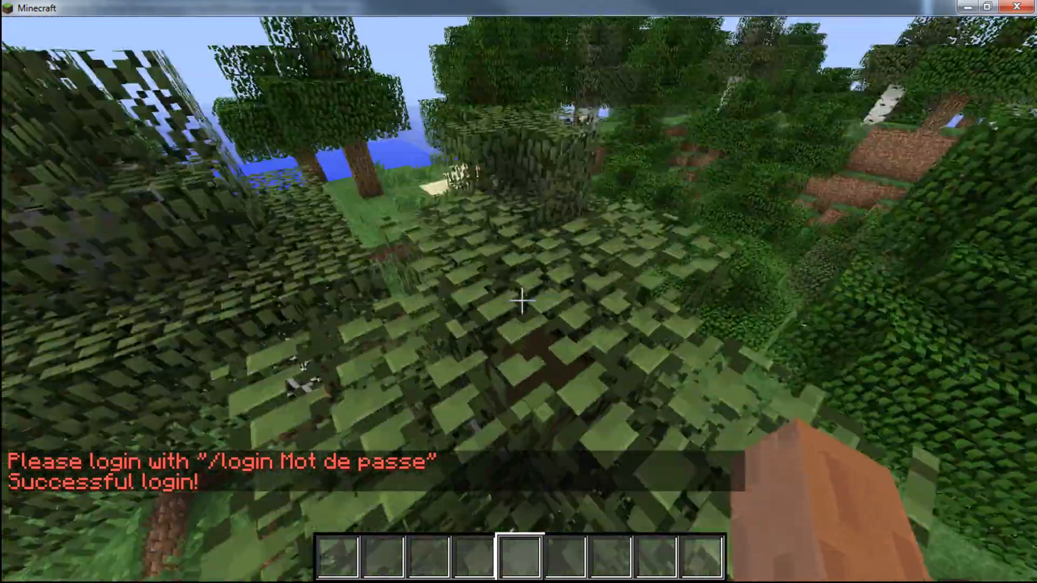
key("w")
key("space")
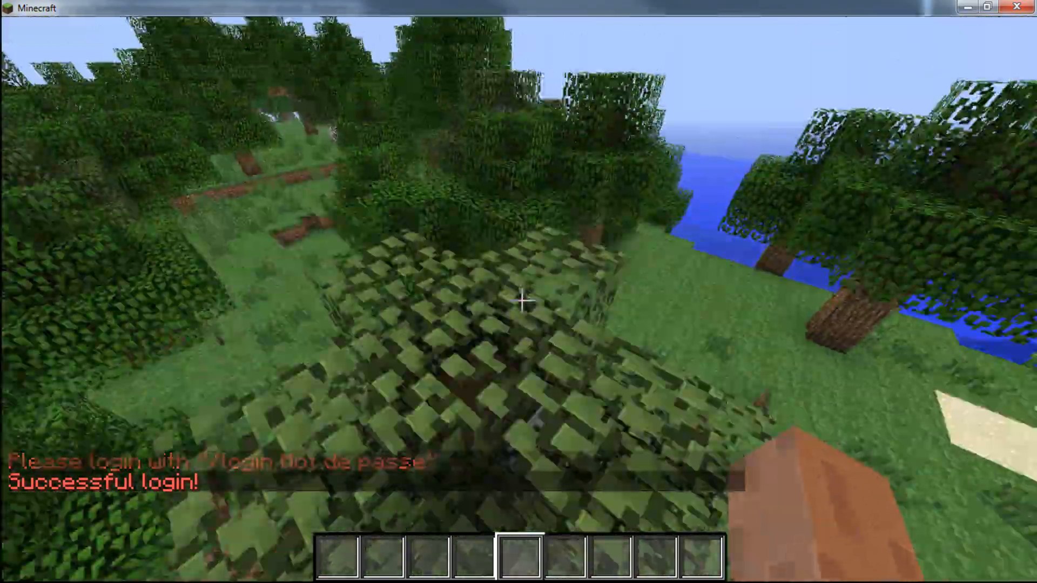
key("w")
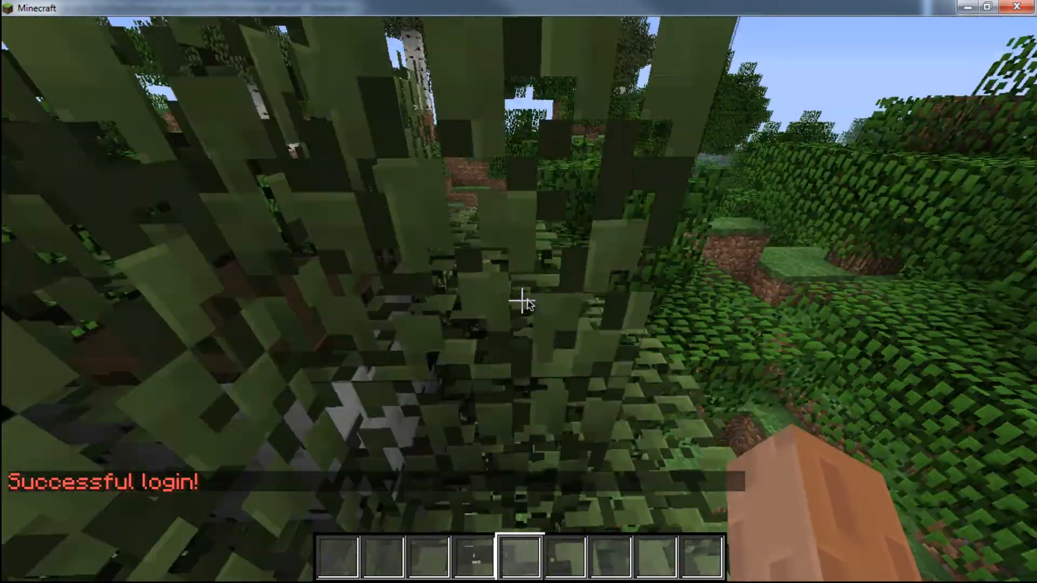
key("w")
- Pause the game, switch to Notepad++, and reload the externally modified messages_en.yml
key("Escape")
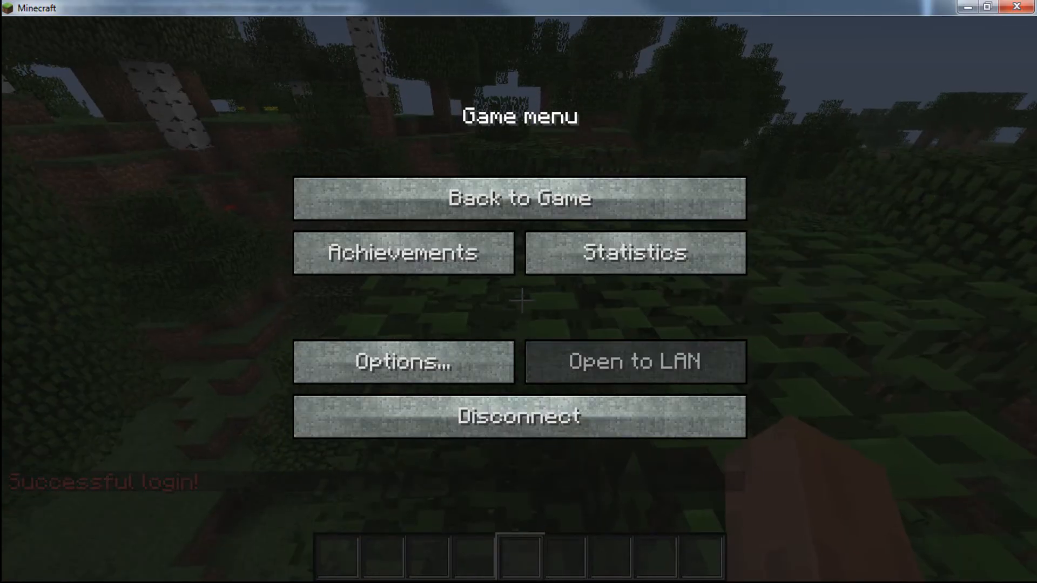
key("alt+Tab")
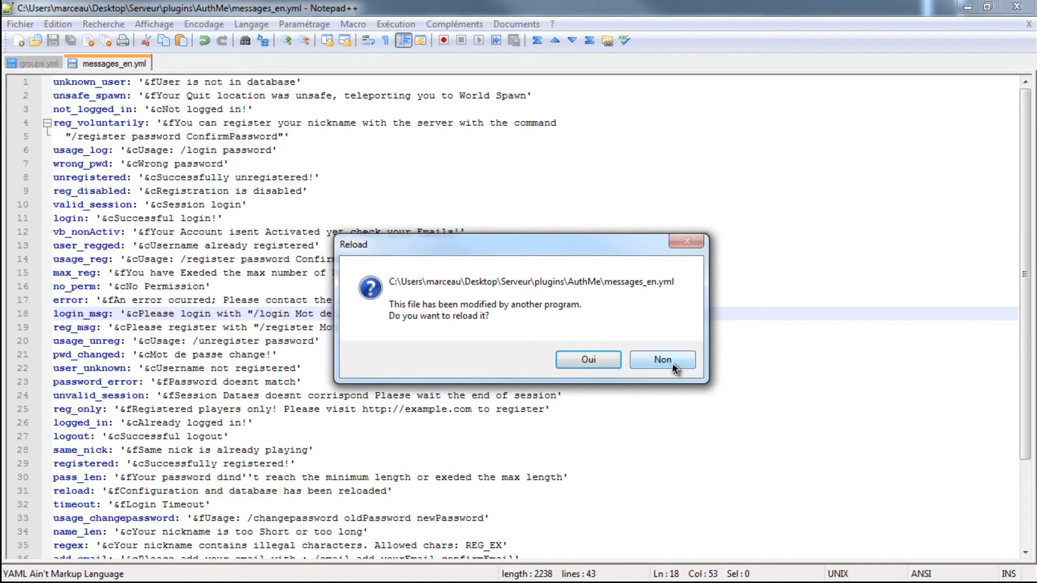
left_click(587, 360)
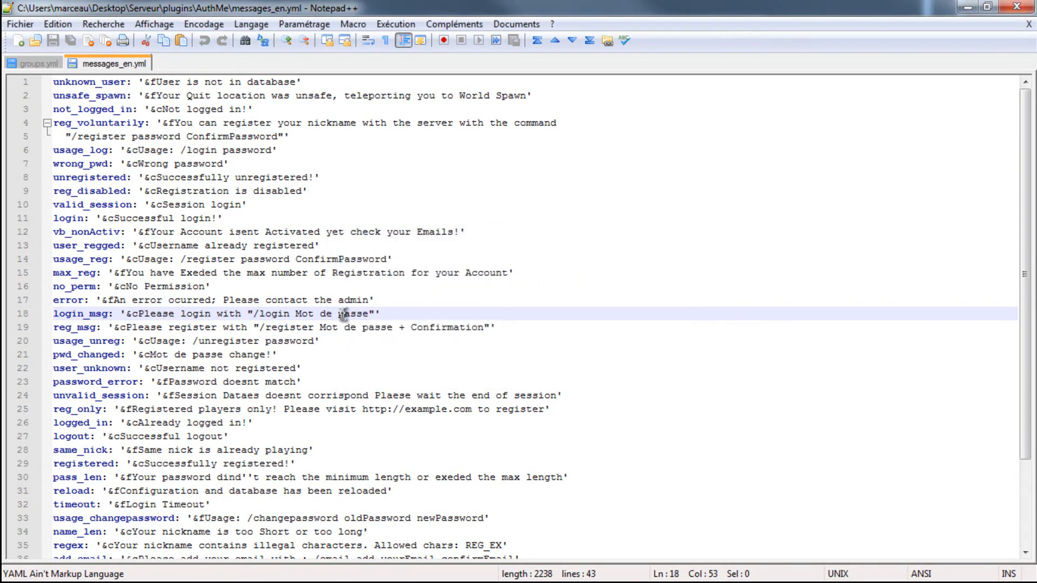
- Rewrite the login_msg text as "Identifiez-vous ! /login Mot de passe" after the &c code, removing the inner double quotes
key("Delete")
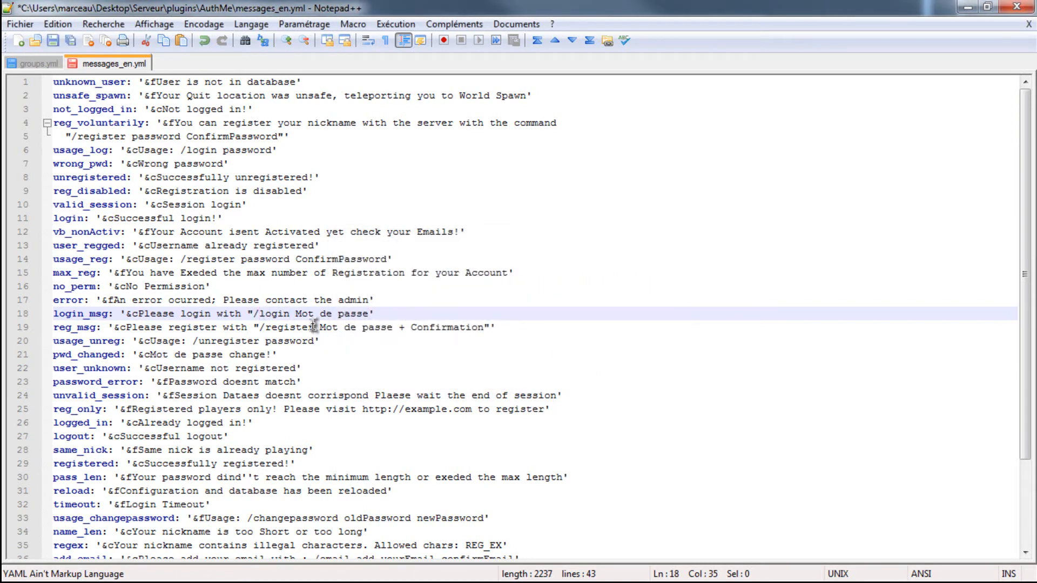
key("BackSpace")
key("BackSpace")
key("BackSpace")
key("BackSpace")
key("BackSpace")
key("BackSpace")
key("BackSpace")
key("BackSpace")
key("BackSpace")
key("BackSpace")
key("BackSpace")
key("BackSpace")
key("BackSpace")
key("BackSpace")
key("BackSpace")
key("BackSpace")
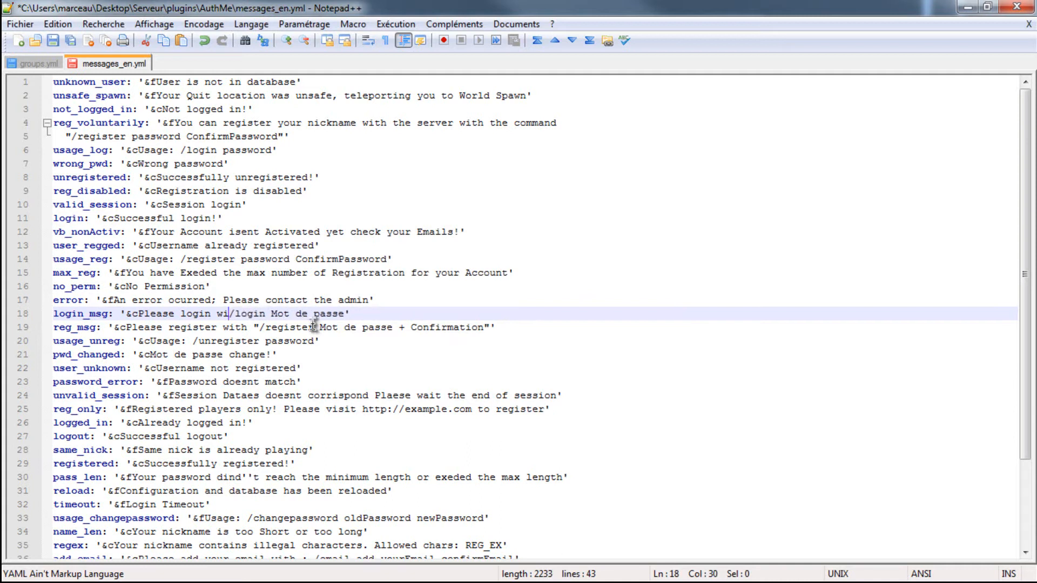
key("BackSpace")
key("BackSpace")
key("BackSpace")
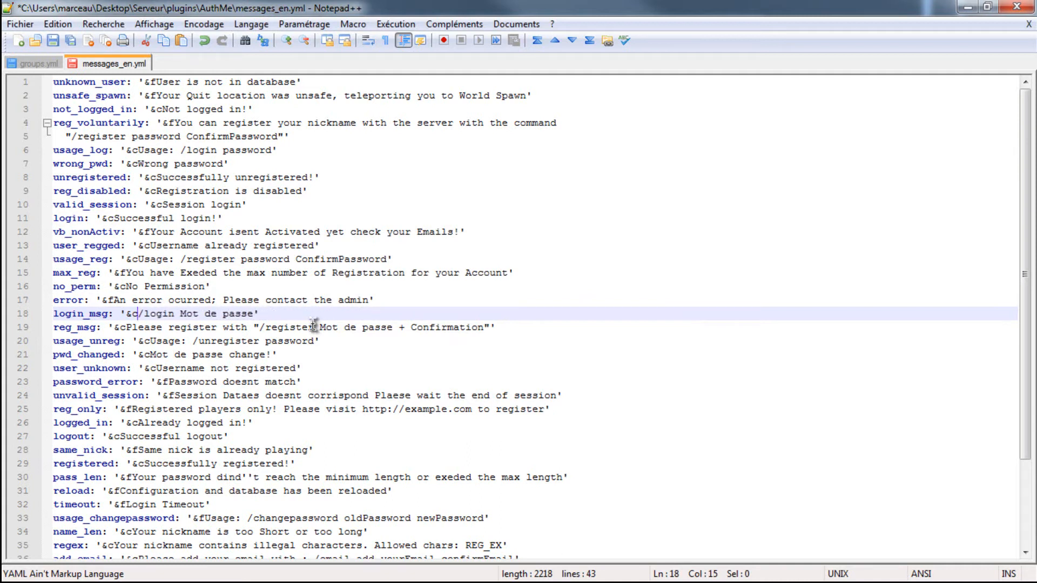
type("Identifiez-vous !")
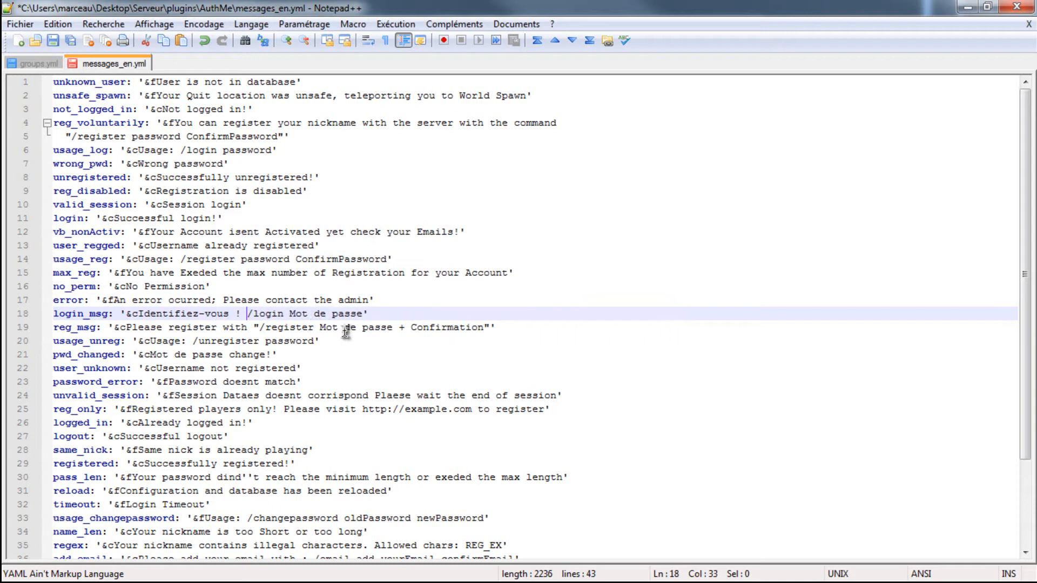
- Replace the English opening of reg_msg, including its first double quote, with "Enregistrez-vous !" directly before "/register Mot de passe + Confirmation"
left_click(261, 327)
key("BackSpace")
key("BackSpace")
key("BackSpace")
key("BackSpace")
key("BackSpace")
key("BackSpace")
key("BackSpace")
key("BackSpace")
key("BackSpace")
key("BackSpace")
key("BackSpace")
key("BackSpace")
key("BackSpace")
key("BackSpace")
key("BackSpace")
key("BackSpace")
key("BackSpace")
key("BackSpace")
key("BackSpace")
key("BackSpace")
key("BackSpace")
key("BackSpace")
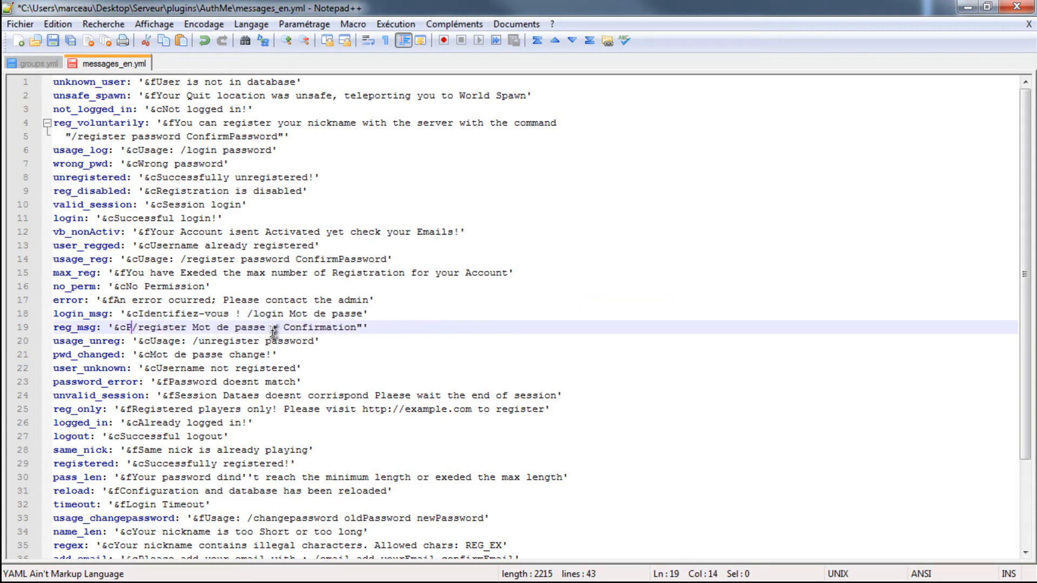
type("Enregistrez-")
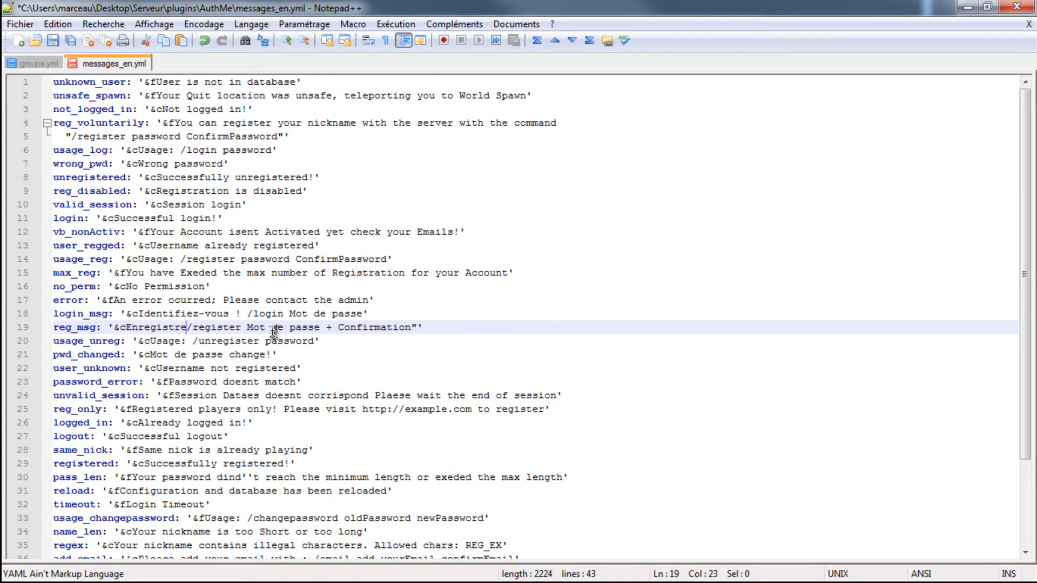
type("vous !")
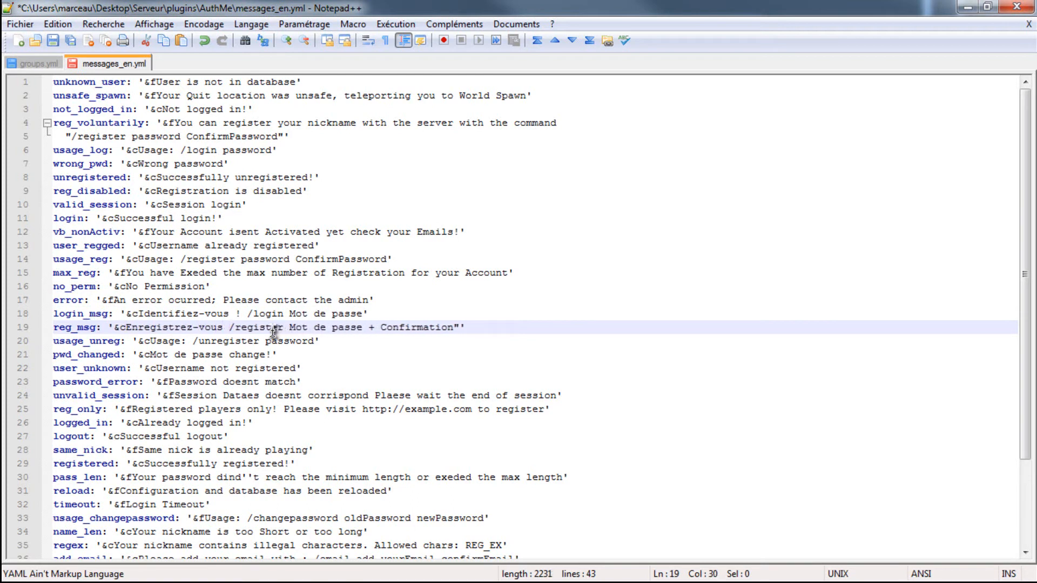
key("BackSpace")
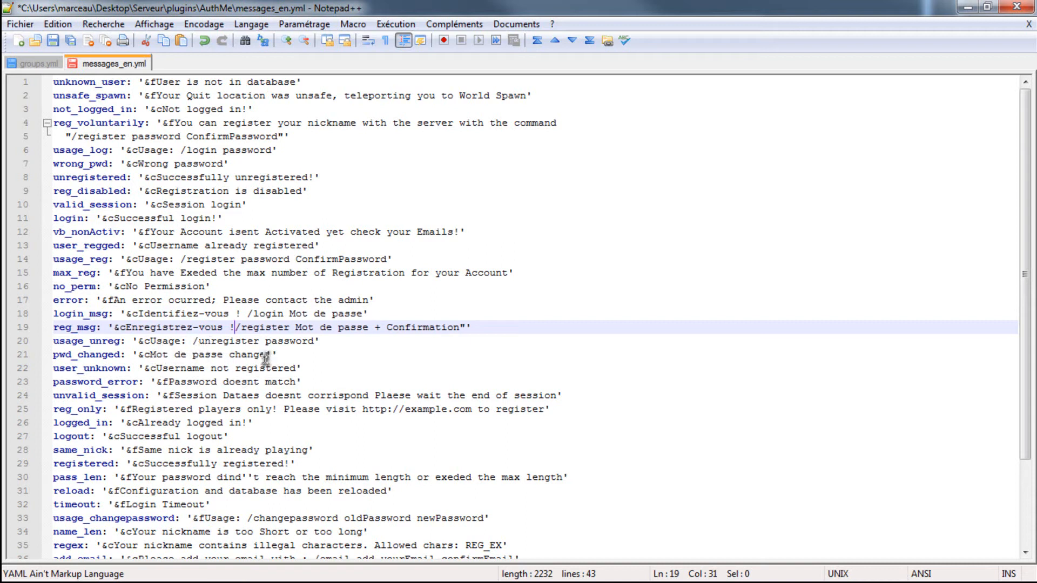
- Translate the registered message to "Vous vous etes enregistre avec succes!", keeping the &c colour code
scroll(232, 387, "down", 1)
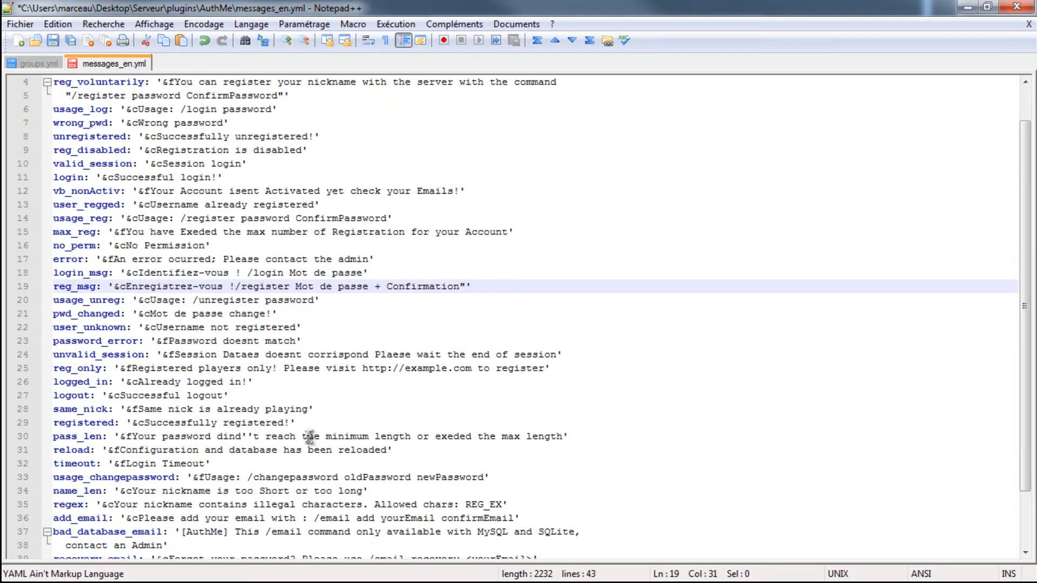
left_click(282, 423)
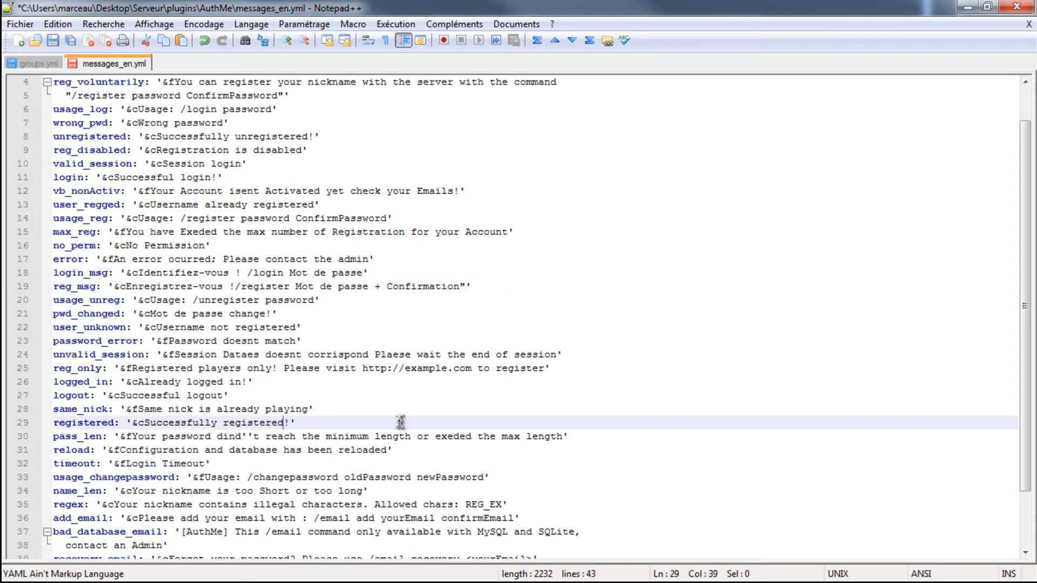
key("BackSpace")
key("BackSpace")
key("BackSpace")
key("BackSpace")
key("BackSpace")
key("BackSpace")
key("BackSpace")
key("BackSpace")
key("BackSpace")
key("BackSpace")
key("BackSpace")
key("BackSpace")
key("BackSpace")
key("BackSpace")
key("BackSpace")
key("BackSpace")
key("BackSpace")
key("BackSpace")
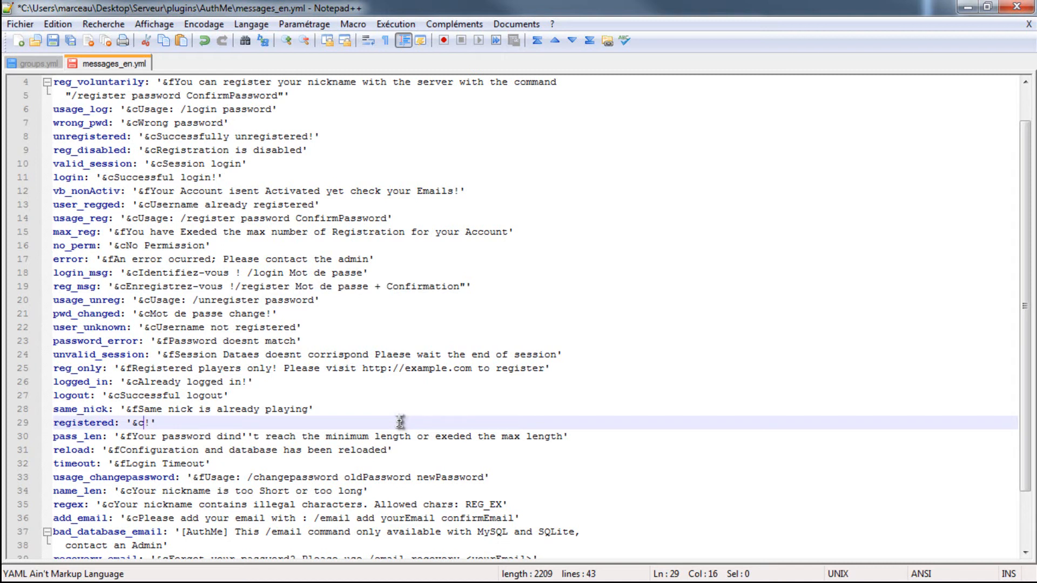
type("Voi")
type("us ")
type("etes enregistre")
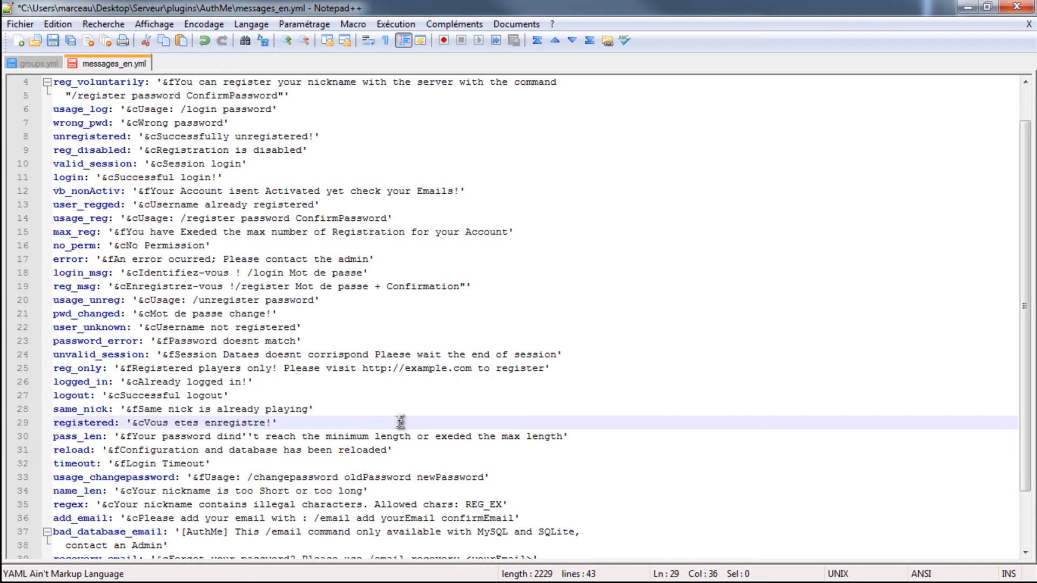
type(" avec succes")
left_click(176, 424)
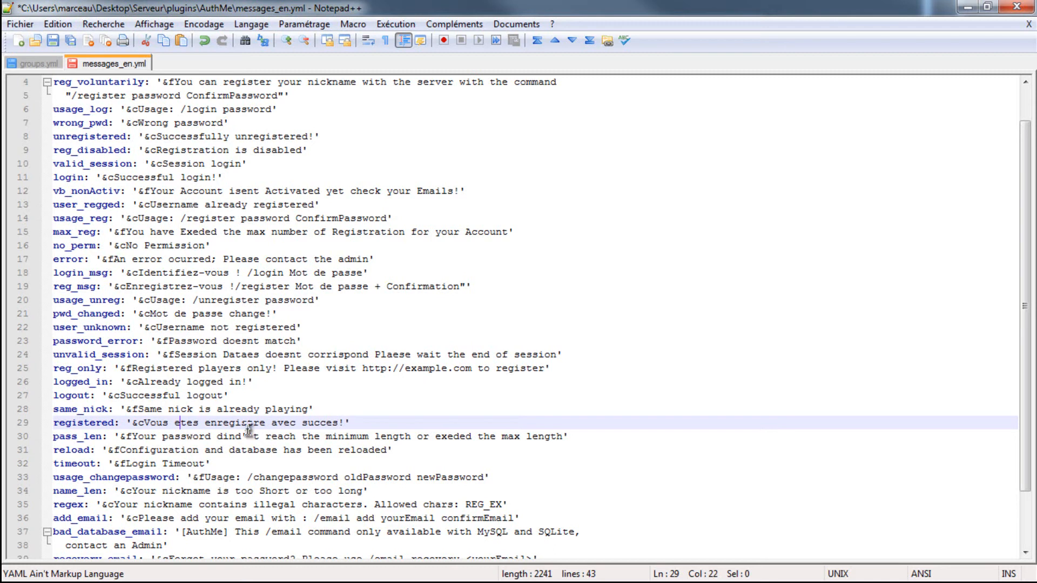
type("vous")
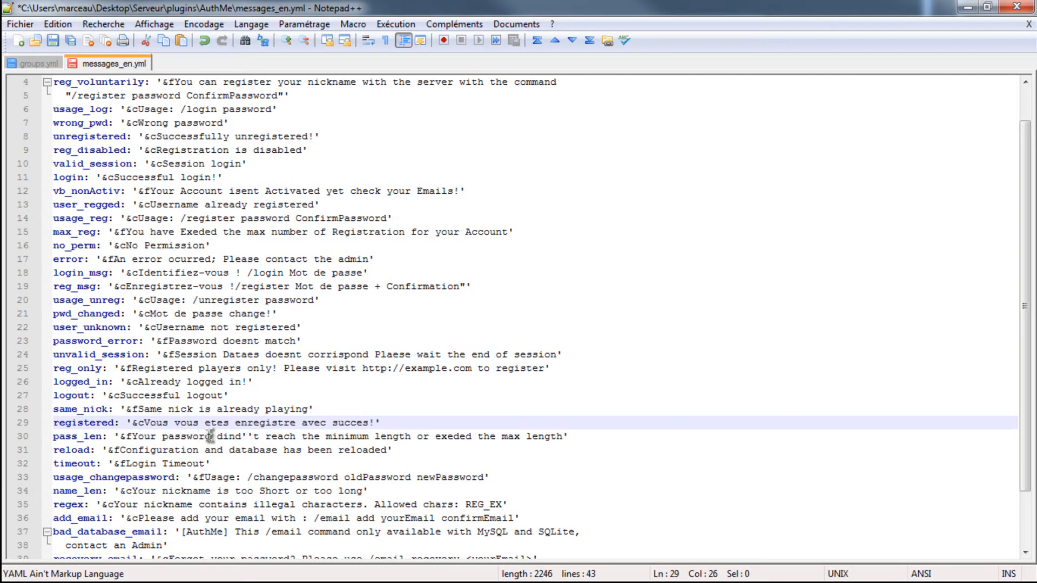
- Check the remaining messages in messages_en.yml, save the file and close it
left_click_drag(562, 436, 131, 437)
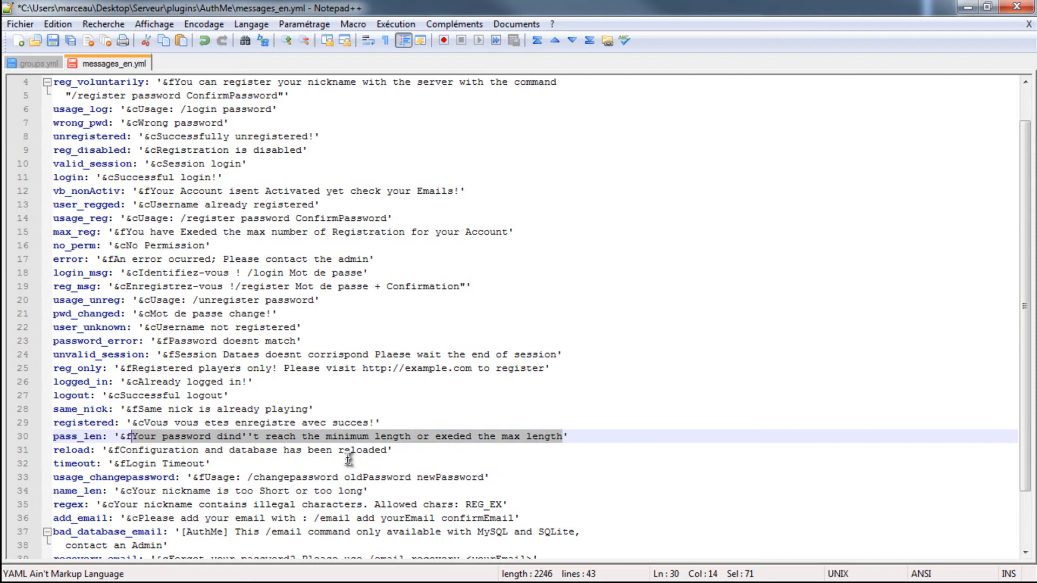
key("Right")
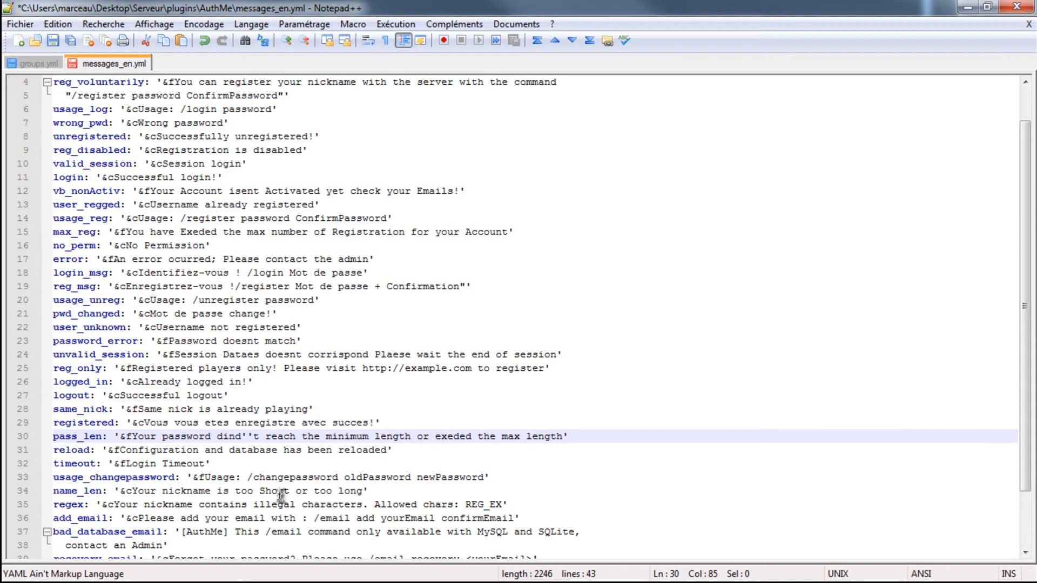
left_click(237, 477)
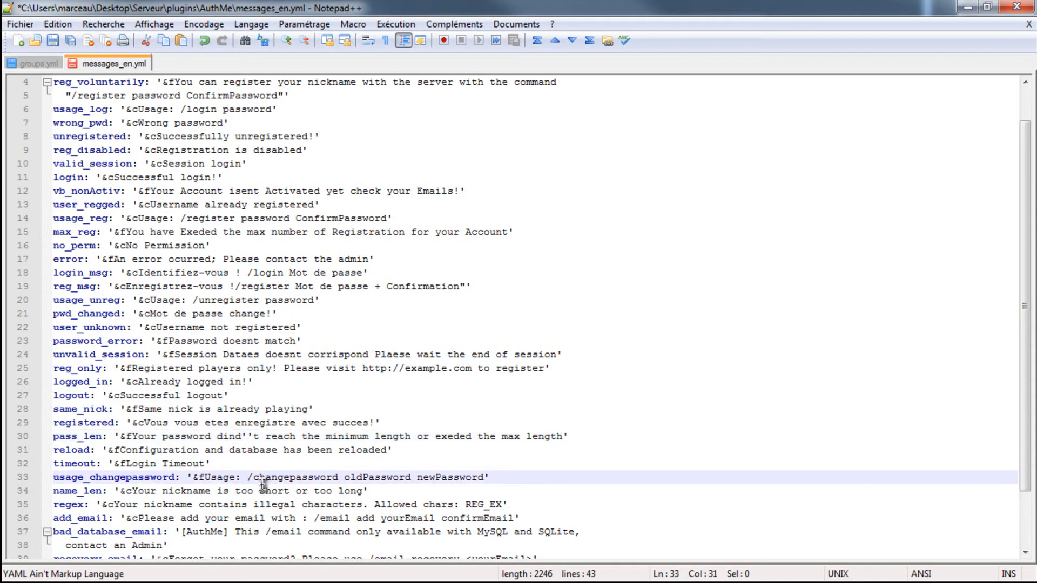
scroll(263, 486, "down", 2)
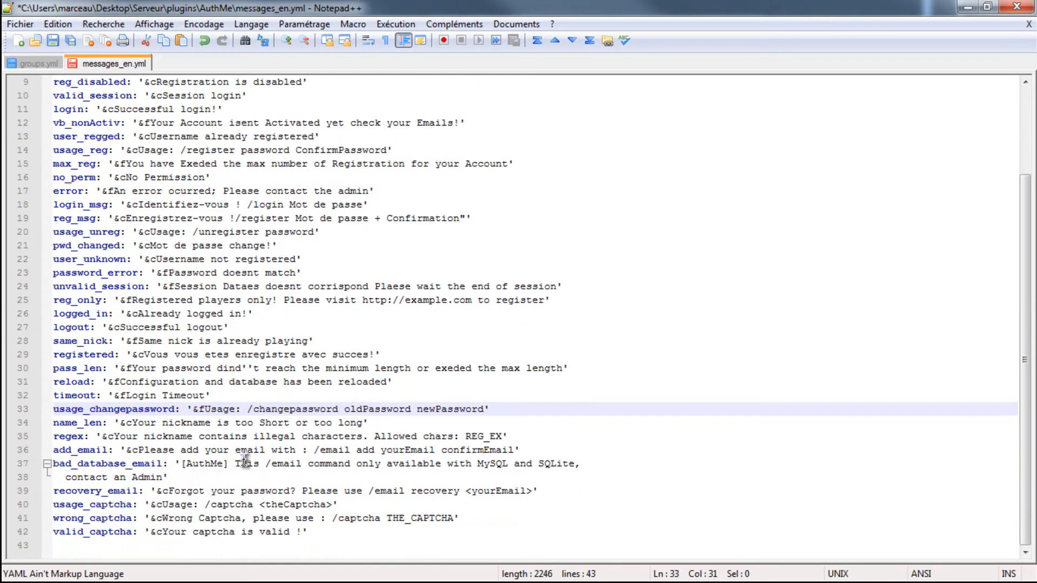
scroll(257, 512, "up", 3)
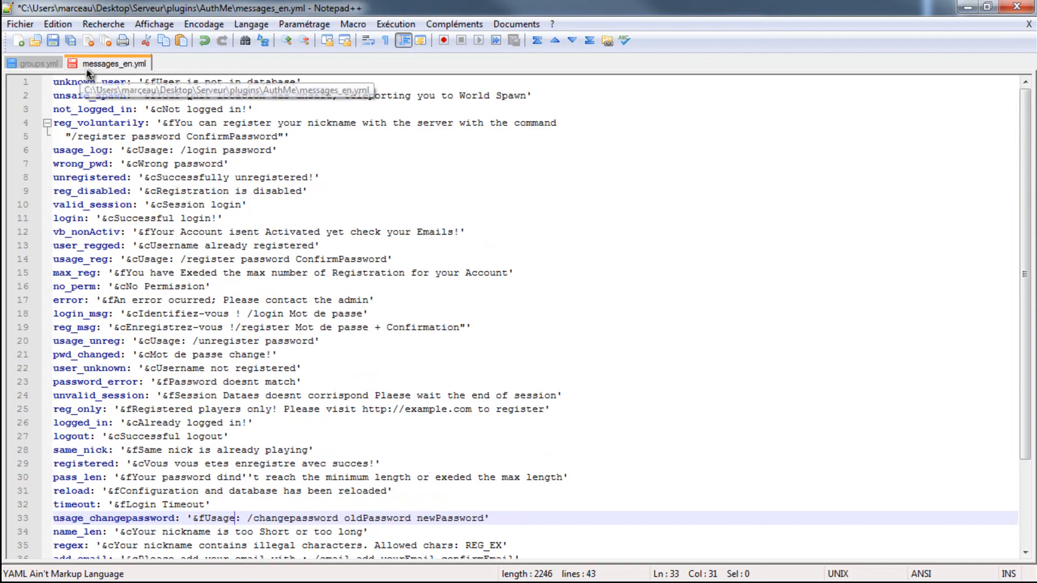
key("ctrl+s")
right_click(138, 63)
left_click(168, 67)
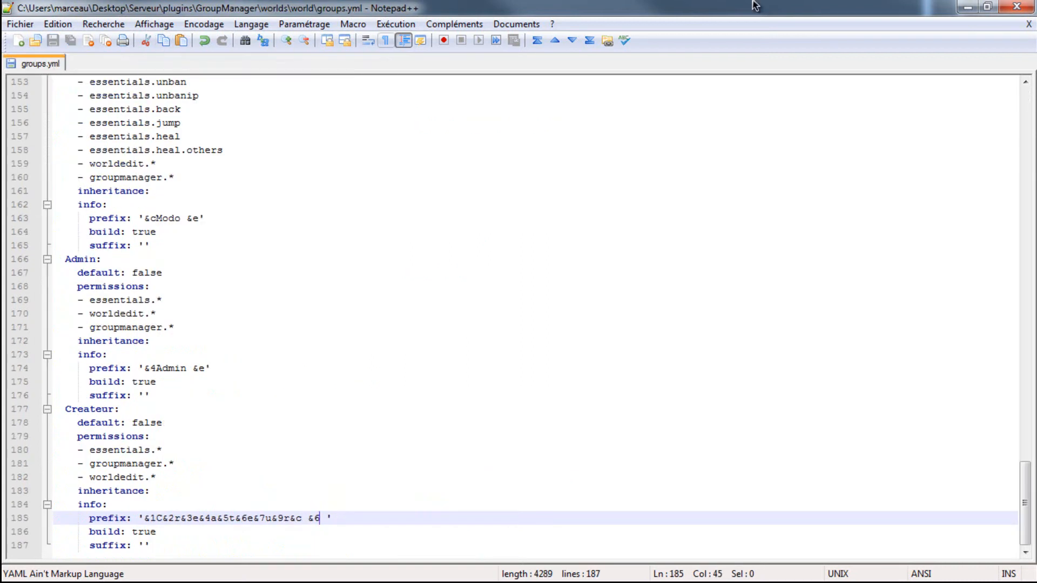
- Switch to the AuthMe plugin folder and open config.yml in Notepad++
left_click(967, 6)
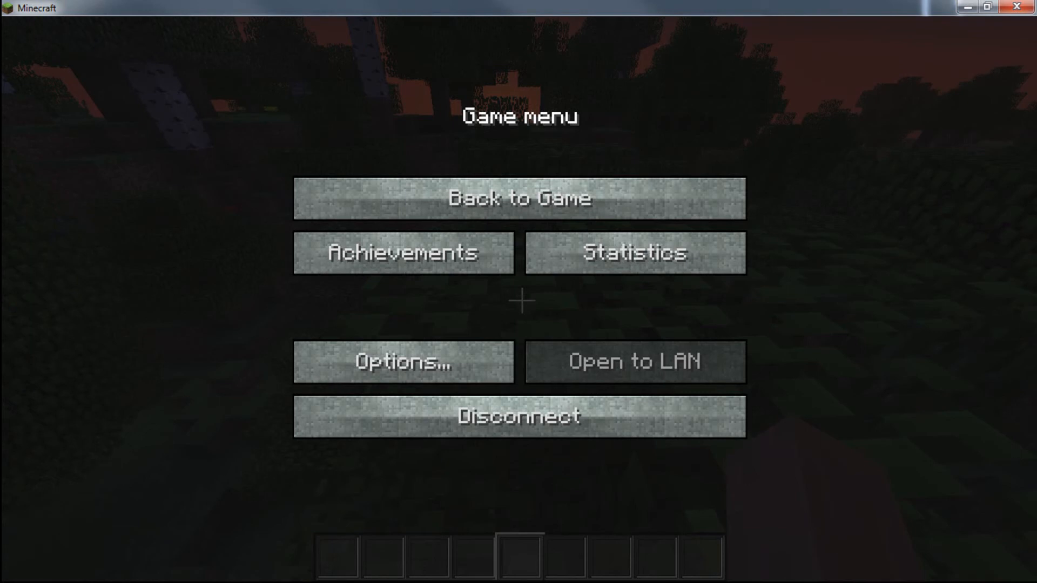
key("alt+Tab")
left_click(462, 155)
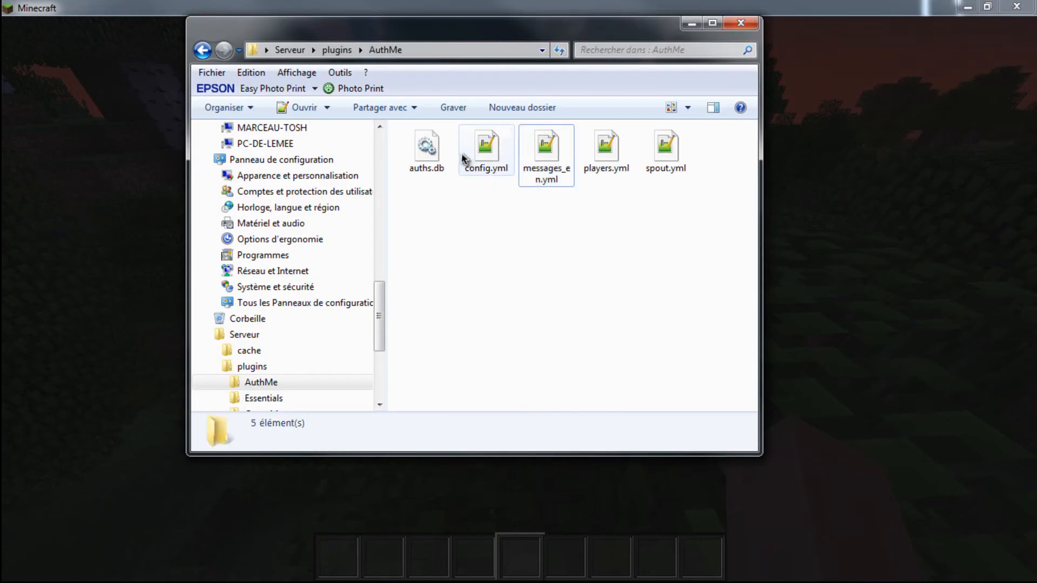
right_click(462, 155)
left_click(495, 143)
right_click(496, 141)
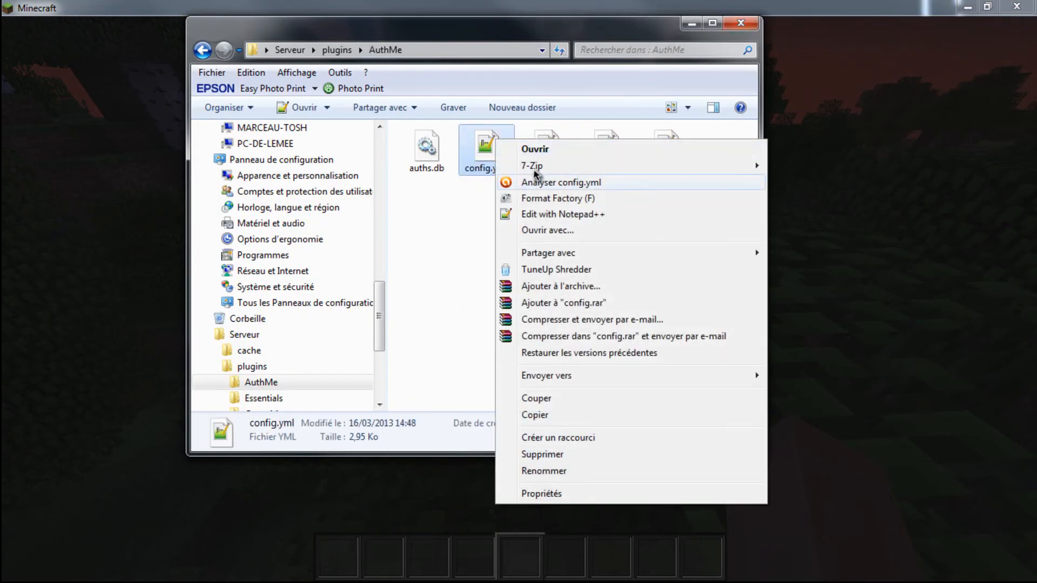
left_click(556, 216)
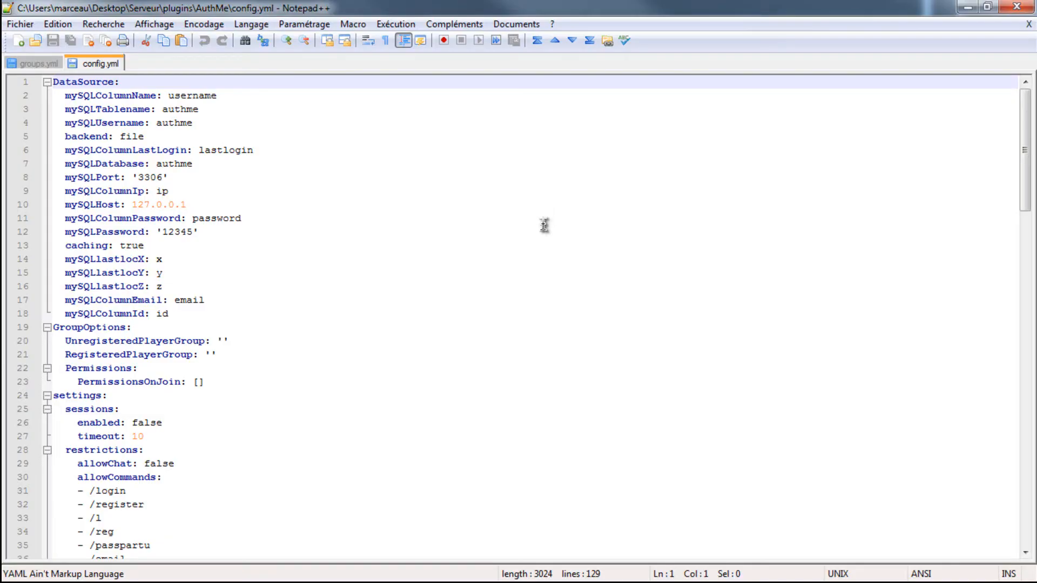
- Set the timeout under sessions in AuthMe's config.yml to 60
scroll(426, 232, "down", 13)
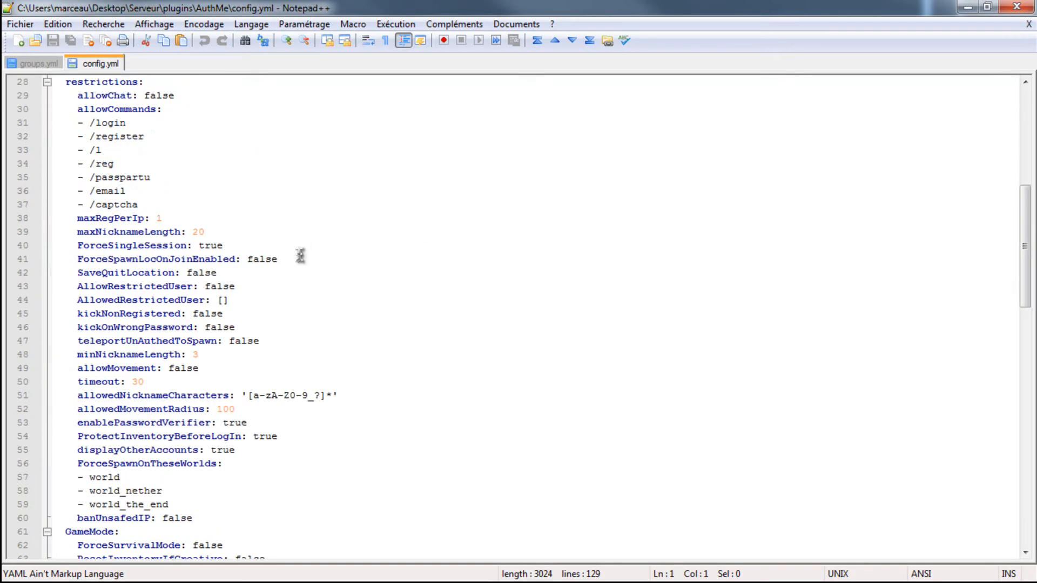
scroll(274, 278, "down", 9)
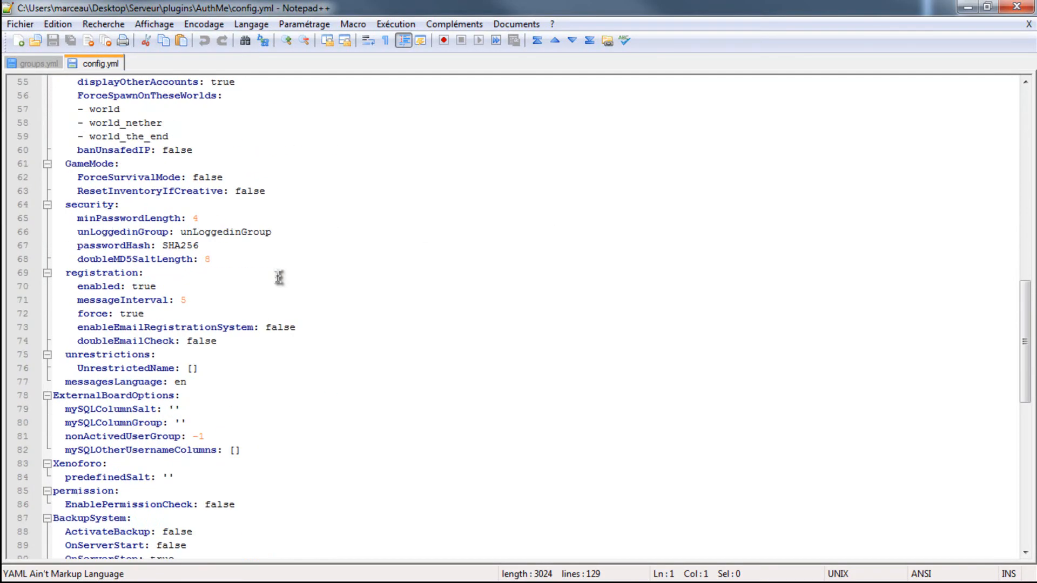
scroll(278, 278, "down", 4)
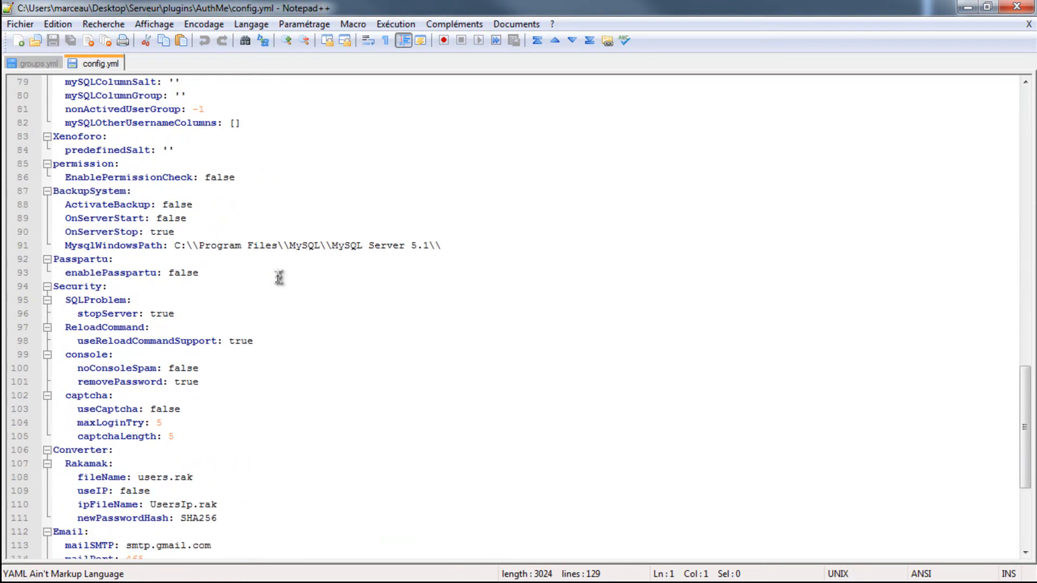
scroll(278, 277, "down", 2)
scroll(274, 285, "up", 20)
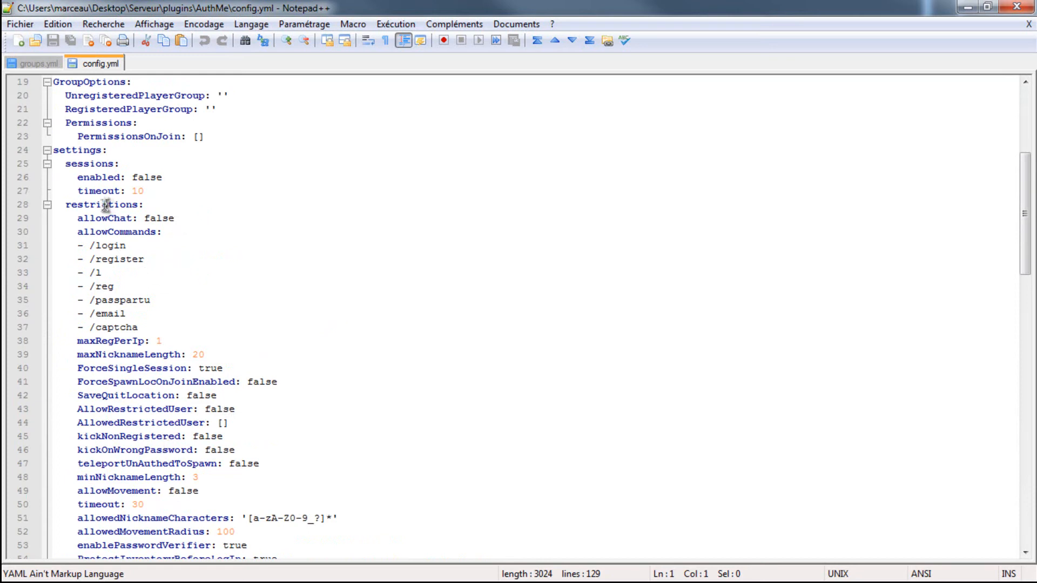
scroll(108, 206, "up", 3)
left_click(160, 303)
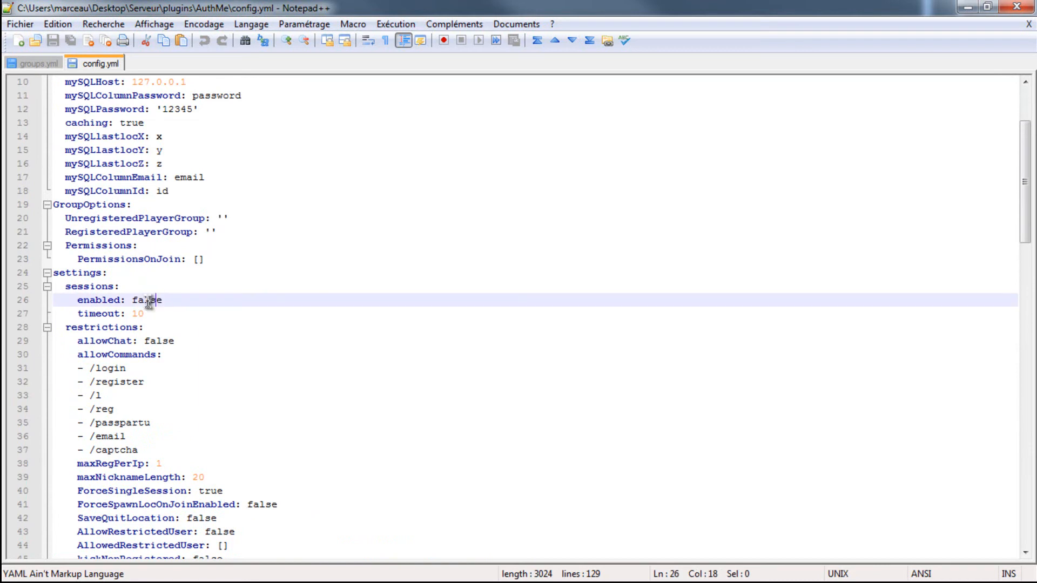
left_click(168, 316)
key("BackSpace")
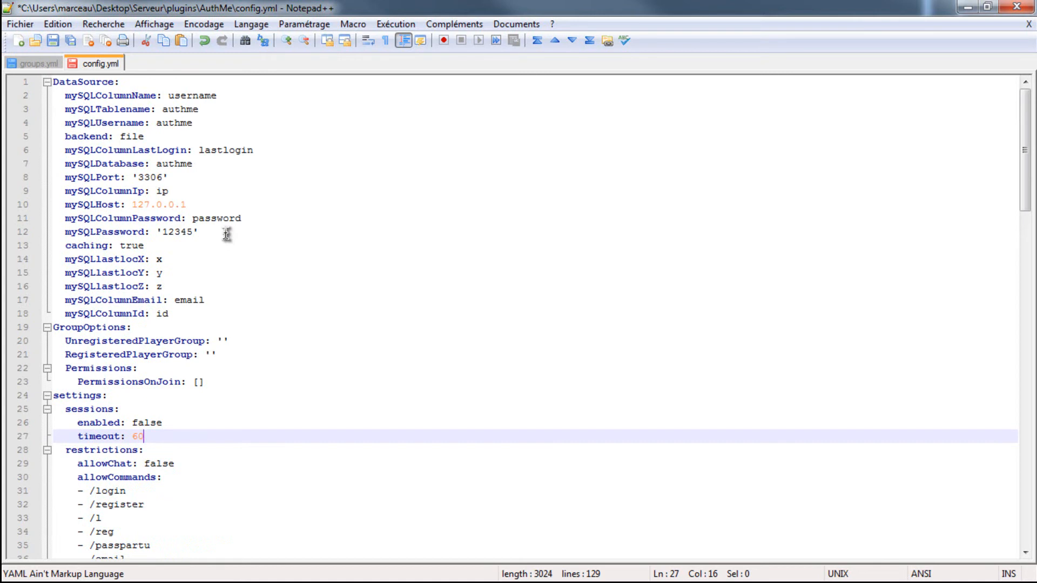
- Set the timeout under restrictions in config.yml to 60
scroll(153, 142, "down", 2)
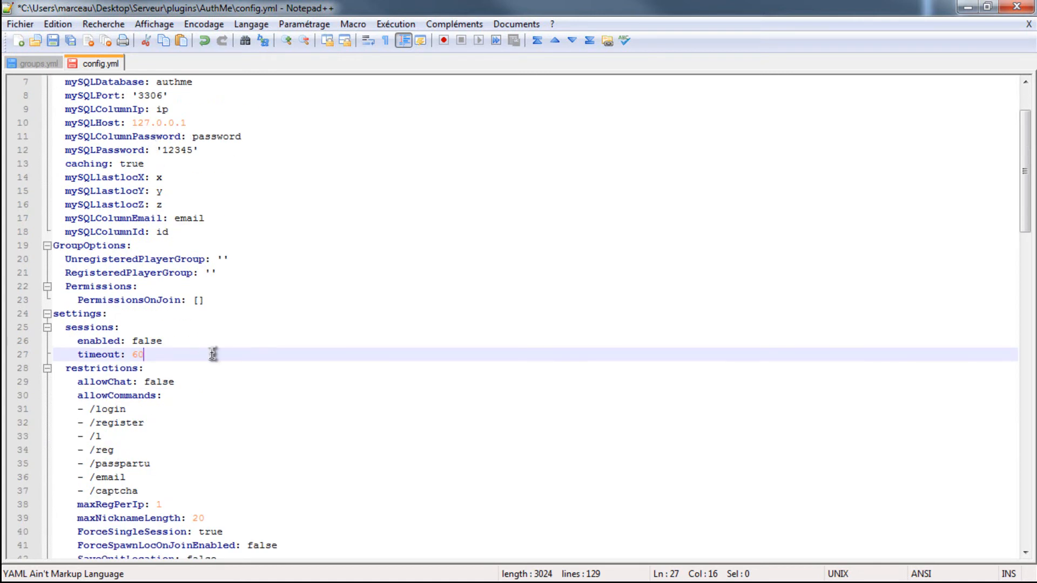
scroll(216, 517, "down", 1)
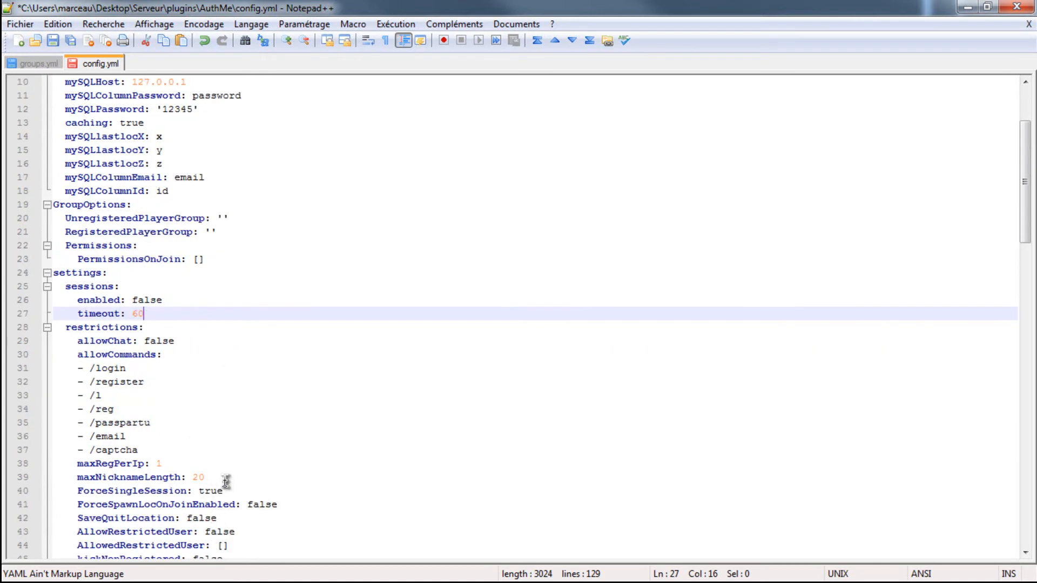
scroll(226, 481, "down", 3)
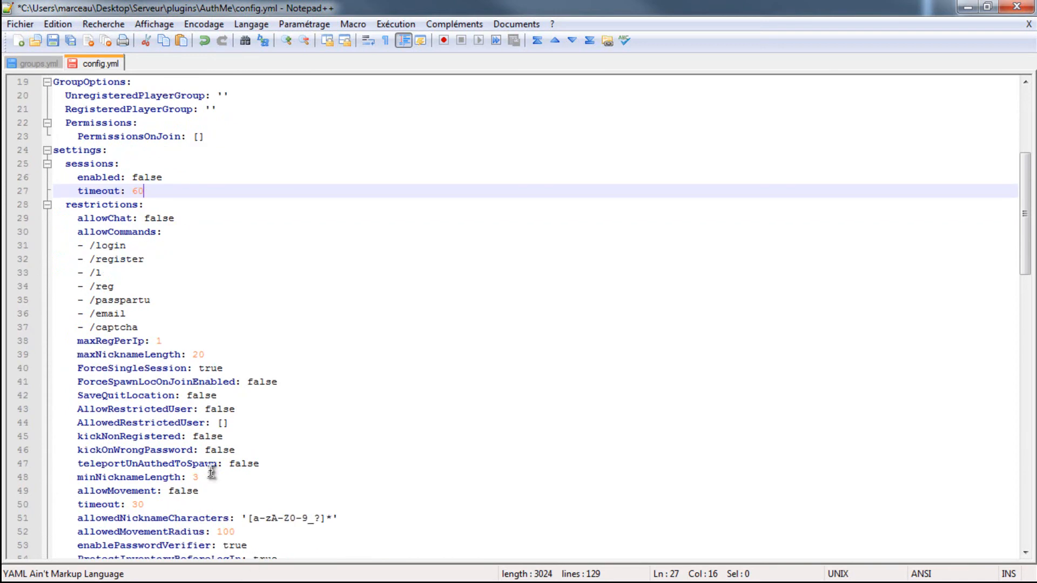
left_click(144, 504)
key("BackSpace")
key("BackSpace")
type("60")
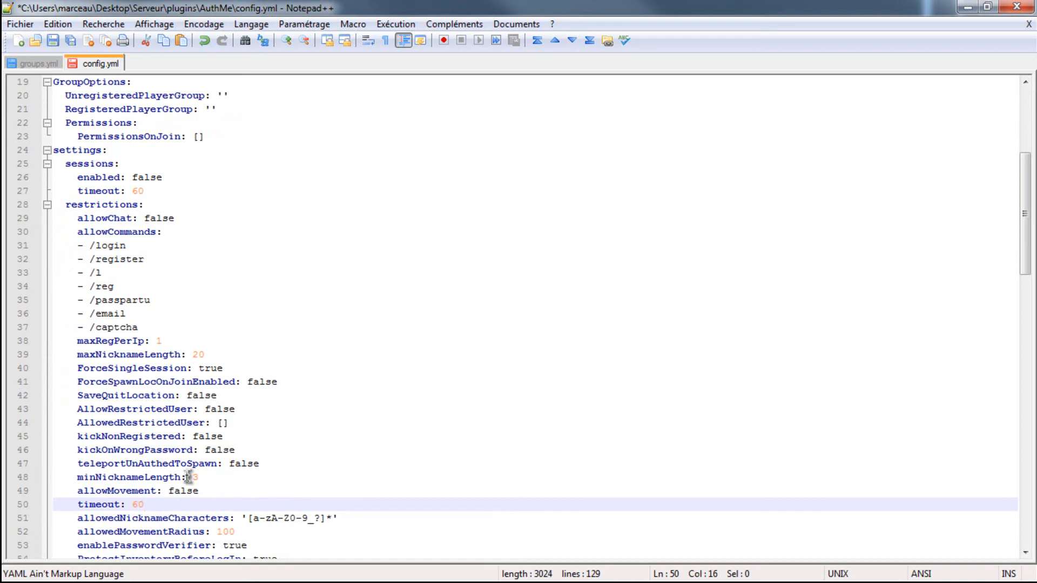
- Check the remaining settings in config.yml, save the file and close it
scroll(191, 507, "down", 10)
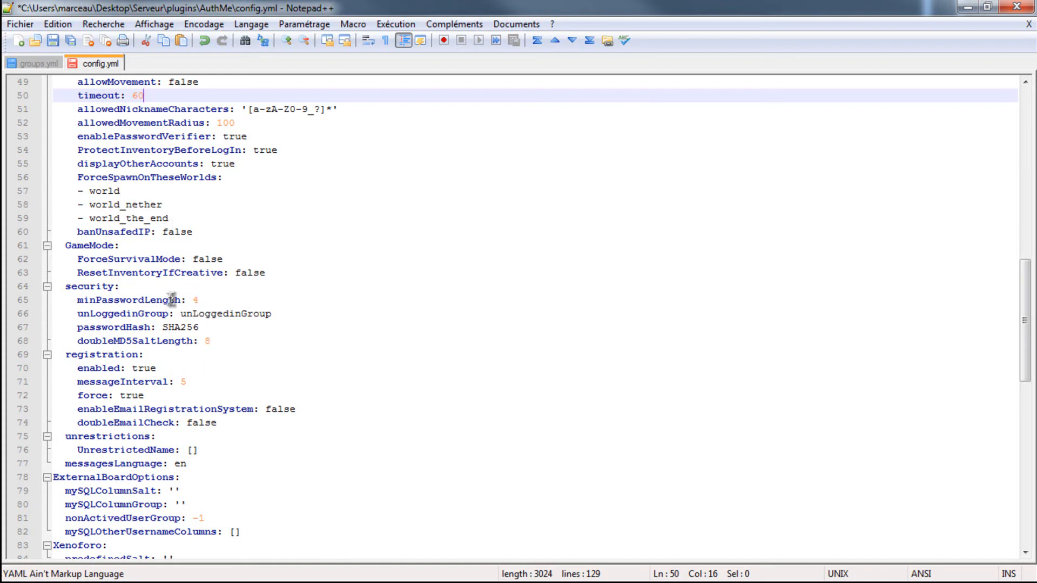
scroll(189, 386, "down", 9)
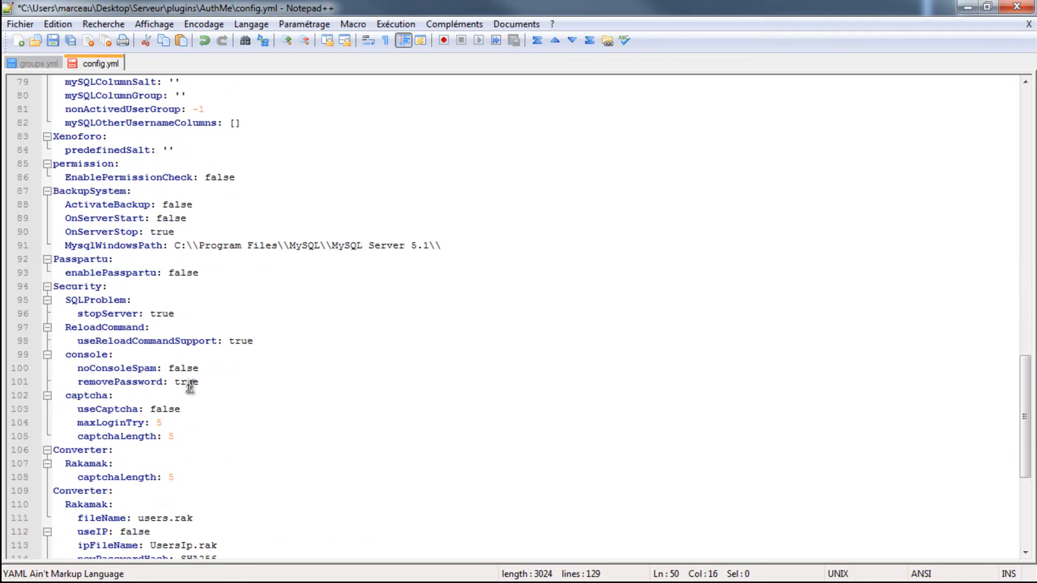
scroll(189, 386, "down", 6)
key("ctrl+s")
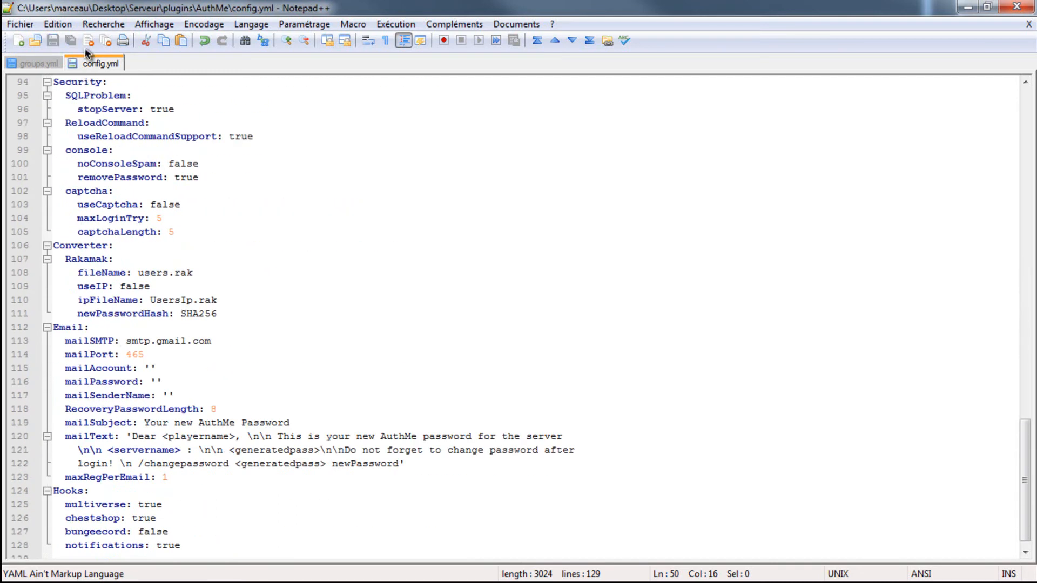
right_click(91, 65)
left_click(108, 74)
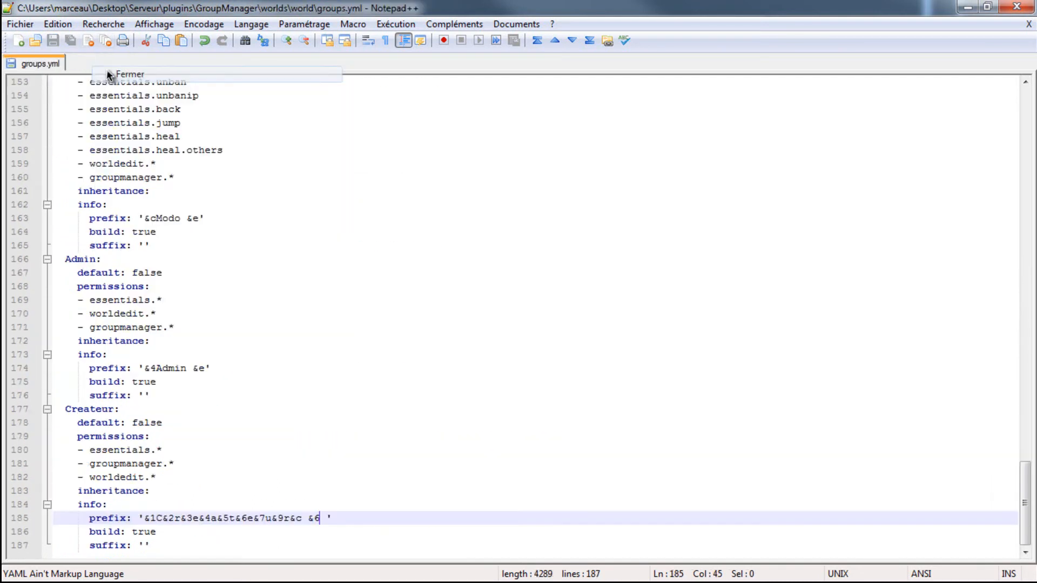
scroll(273, 184, "up", 20)
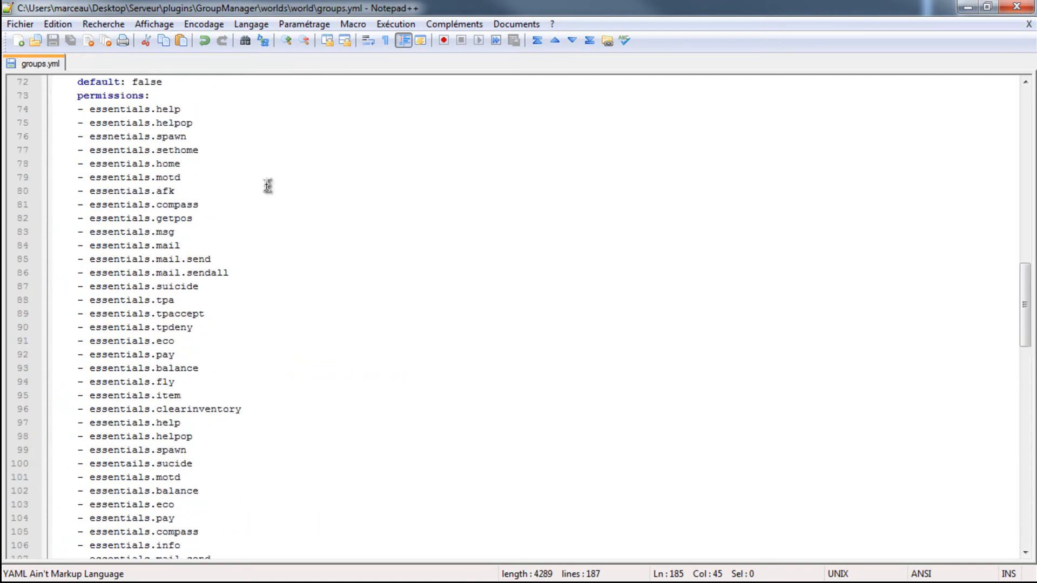
scroll(264, 189, "up", 15)
scroll(276, 238, "up", 3)
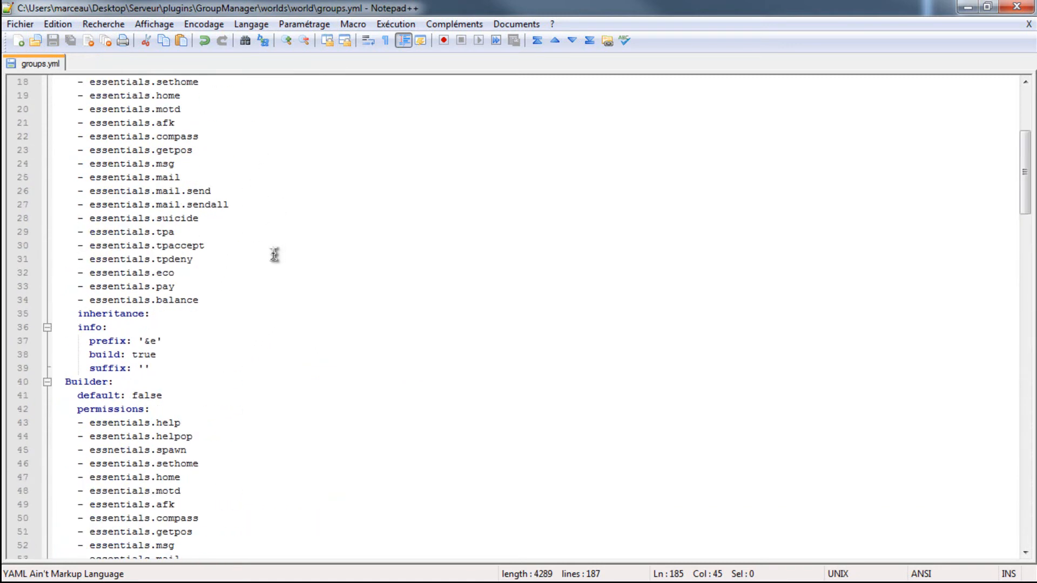
scroll(276, 253, "up", 6)
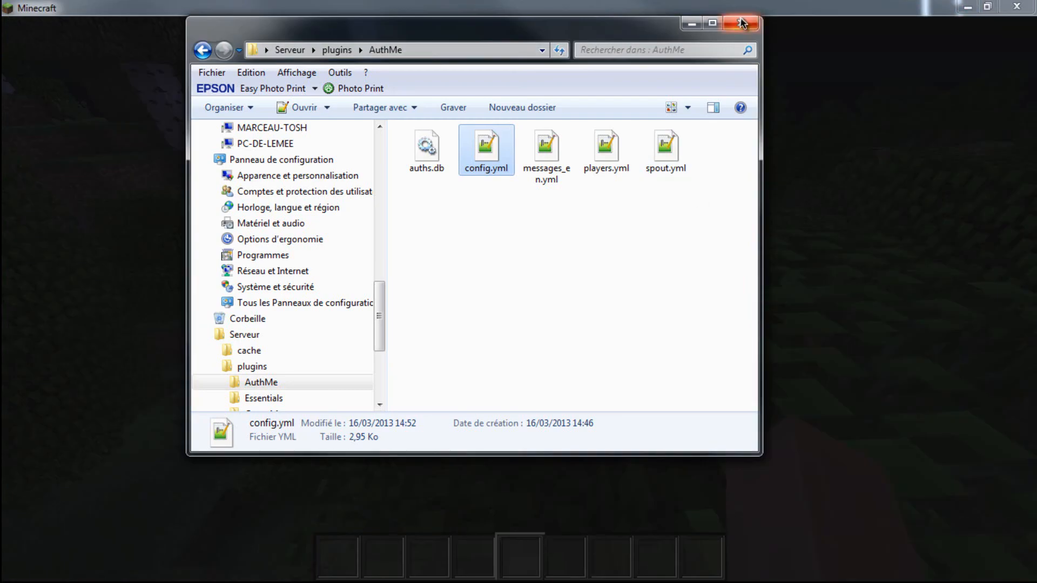
- Switch to the server console and run the reload command
key("alt+Tab")
type("reload")
key("Return")
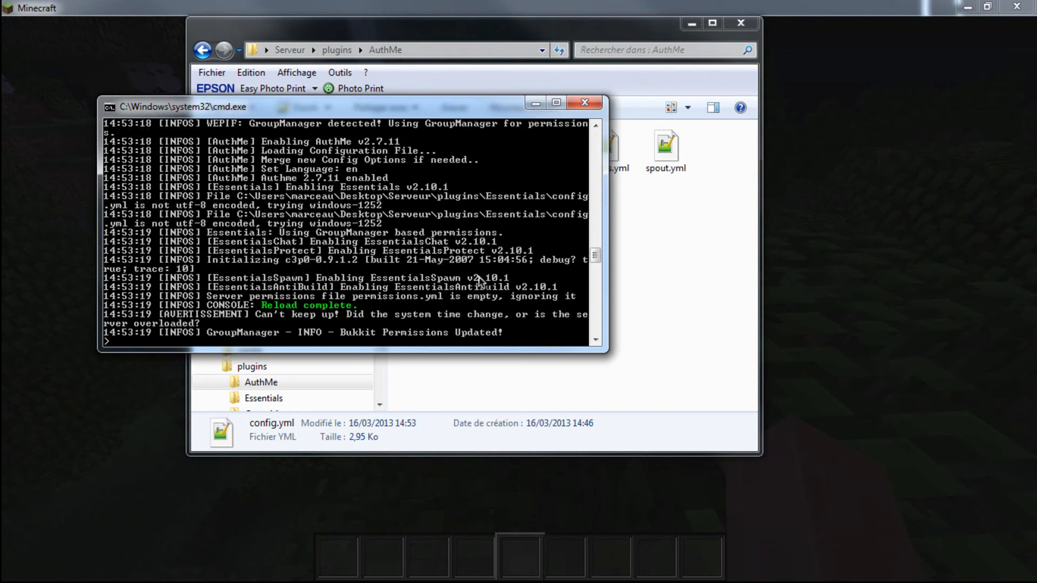
- Switch back to Minecraft, resume the game and walk forward through the forest
key("alt+Tab")
key("Escape")
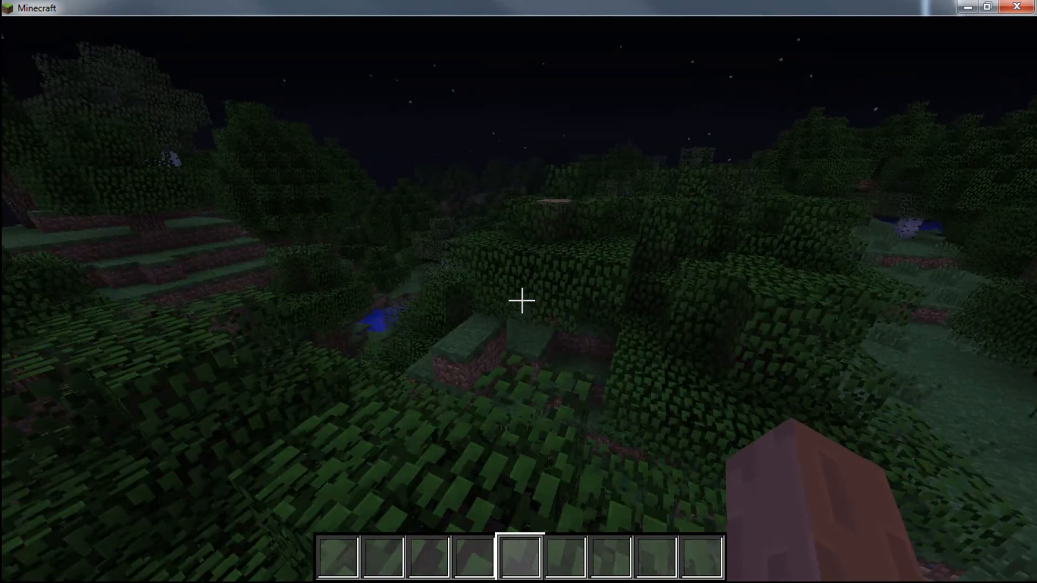
key("w")
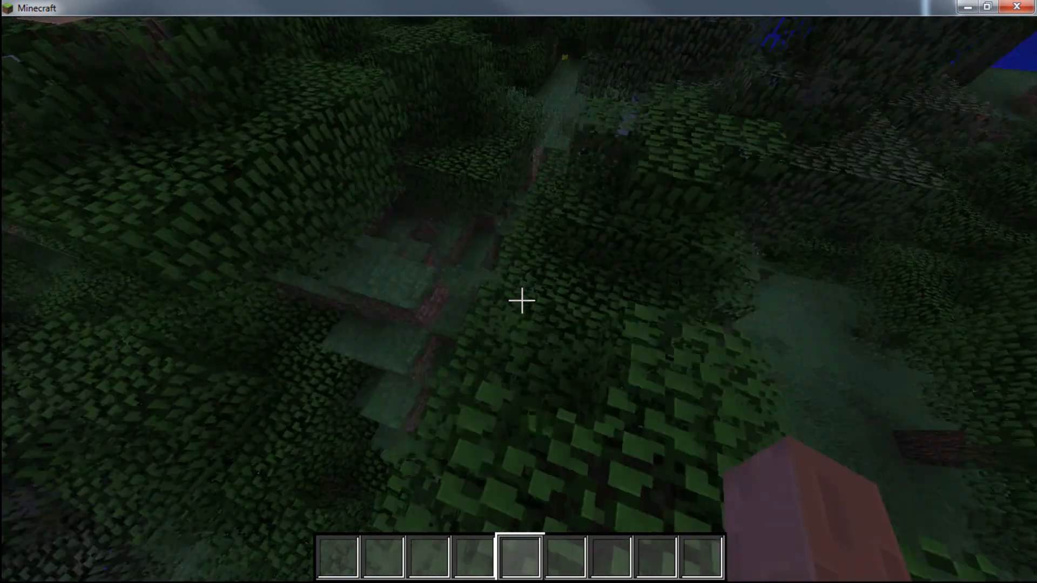
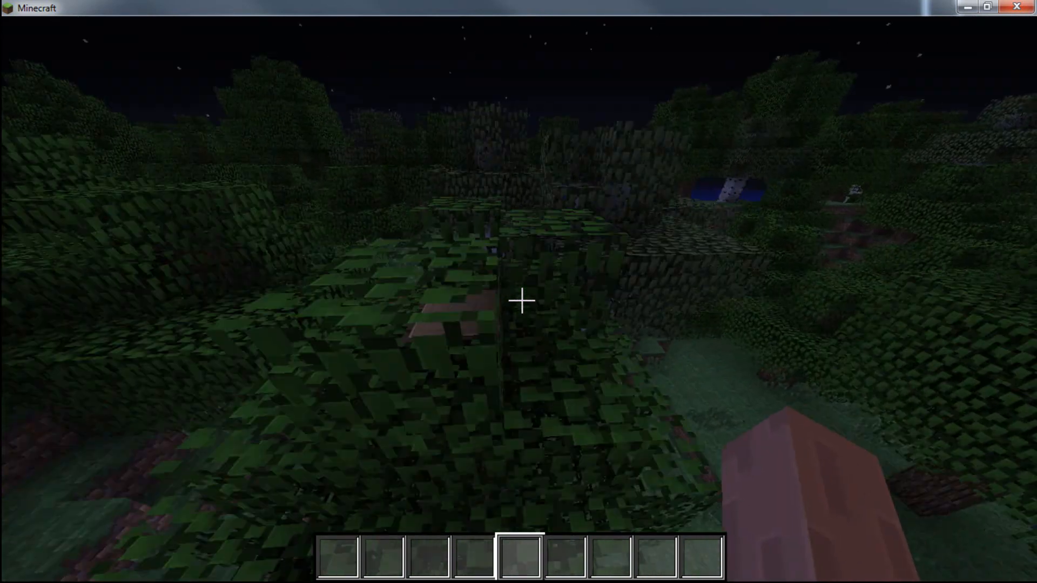
- Walk and jump forward across the treetops of the dark forest, and pause the game
key("w")
key("space")
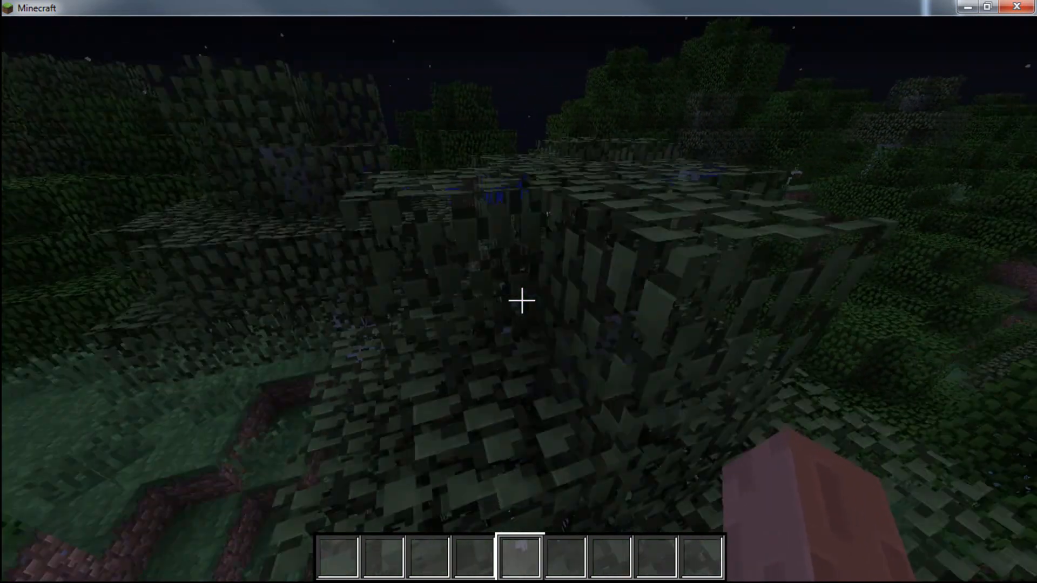
key("w")
key("space")
key("w")
key("space")
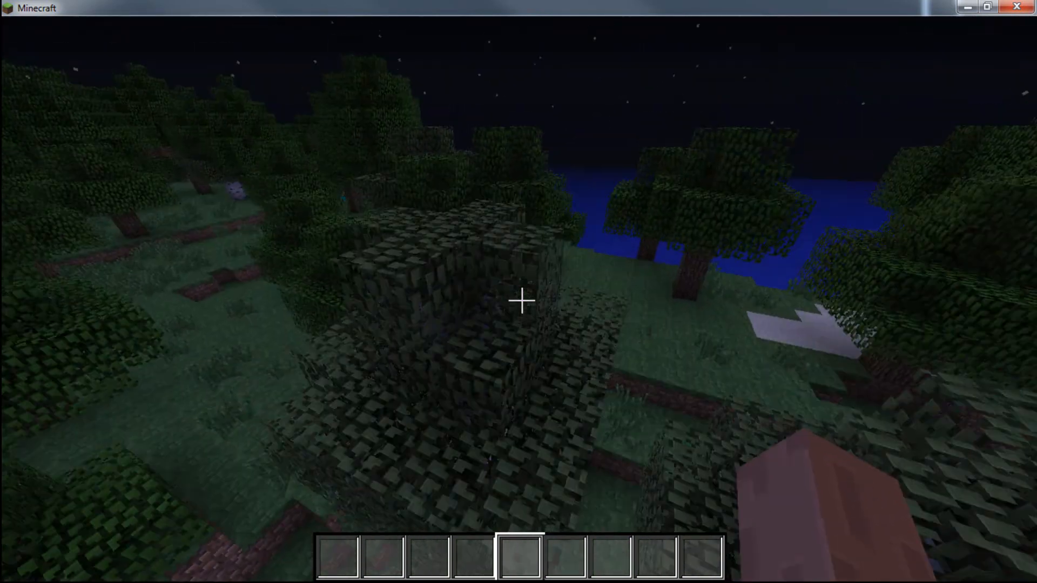
key("w")
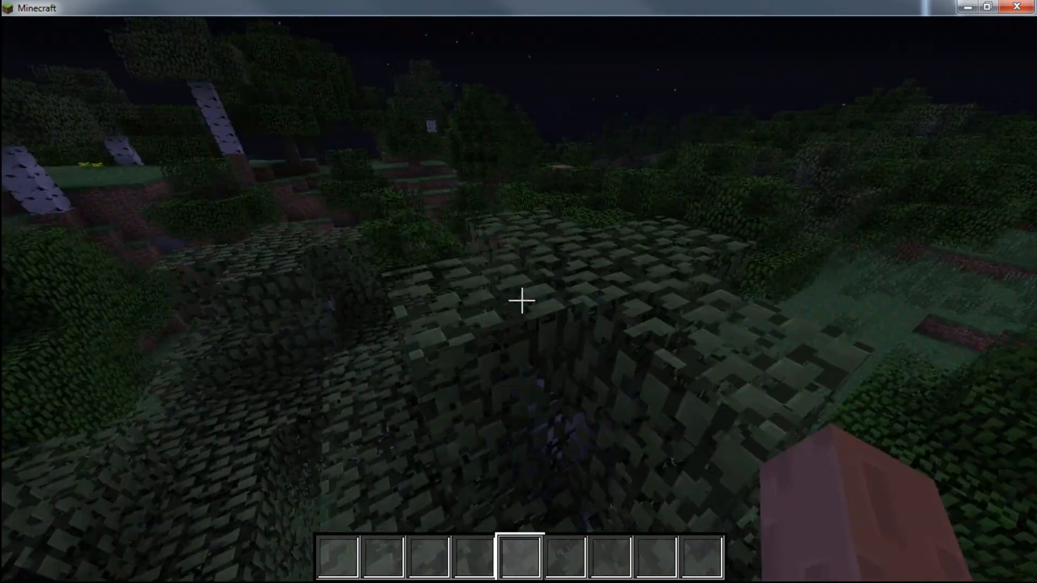
key("space")
key("w")
key("space")
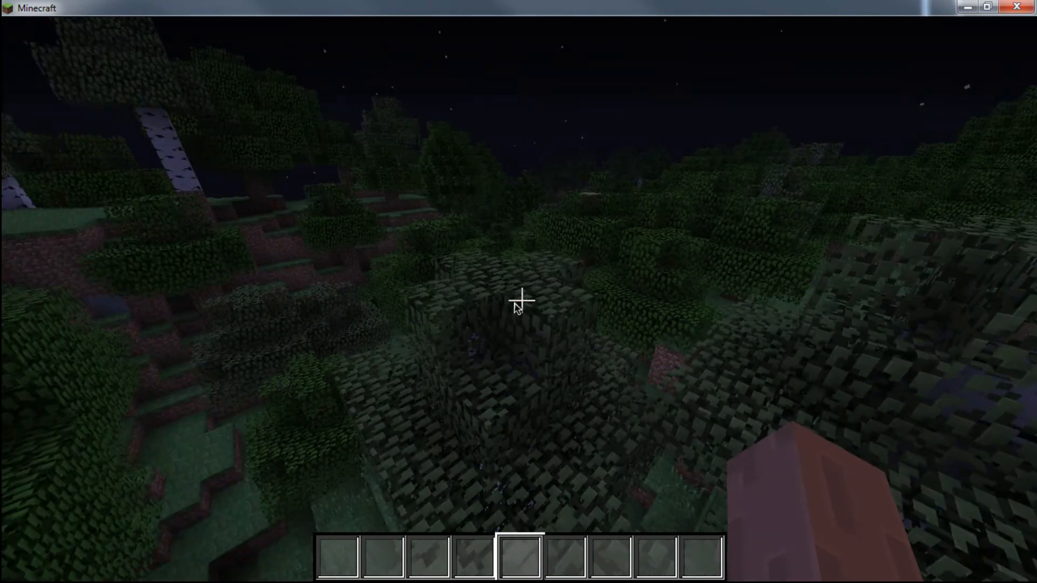
key("Escape")
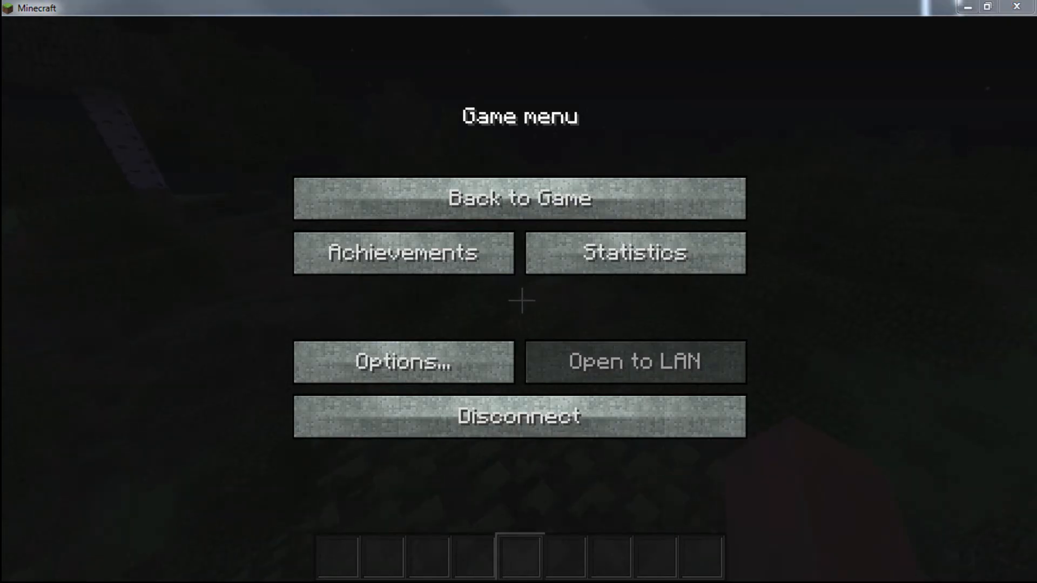